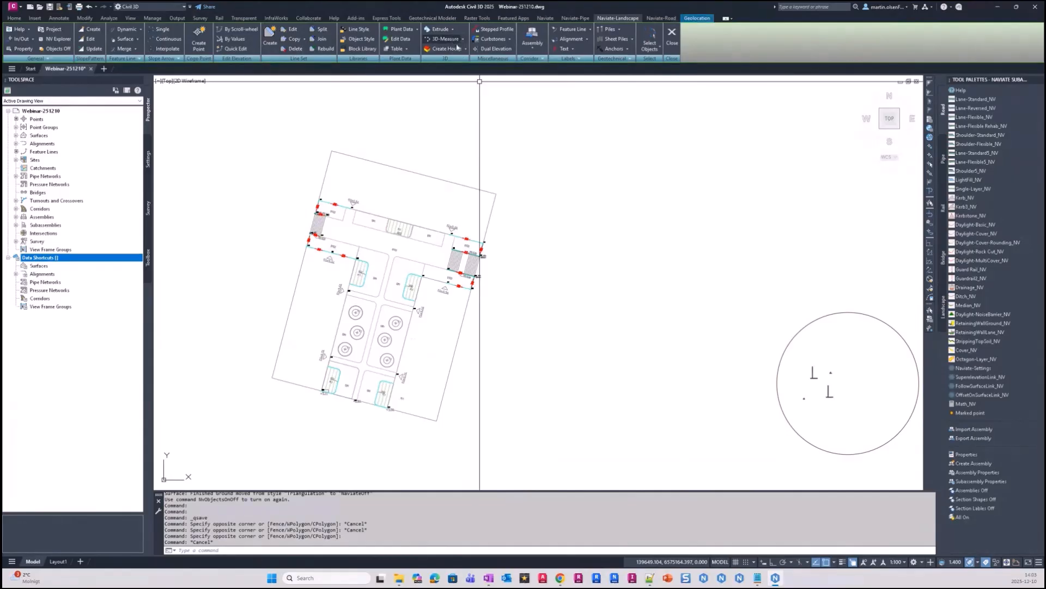
{"action": "middle_click_drag", "start_coordinate": [460, 231], "coordinate": [451, 230]}
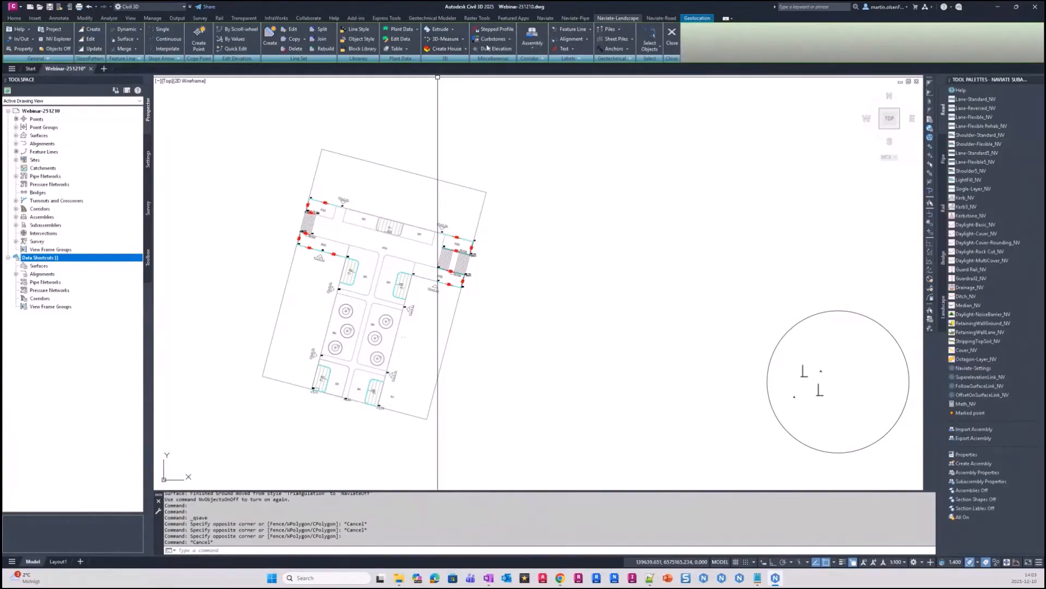
{"action": "middle_click_drag", "start_coordinate": [408, 92], "coordinate": [401, 85]}
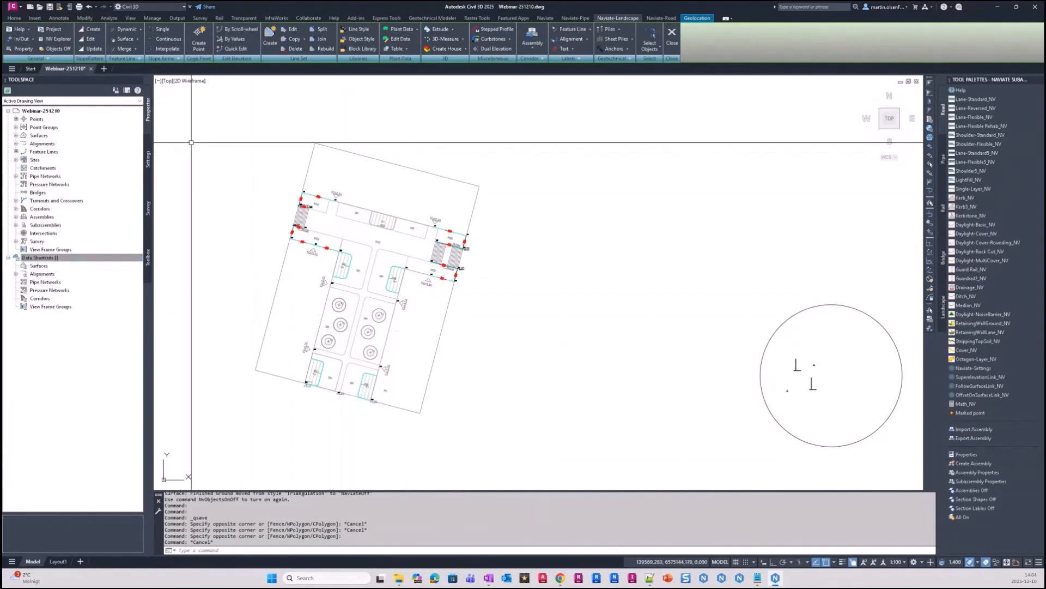
Expand the drawing's Surfaces collection and go through its surfaces from Existing Ground to Rock
{"action": "left_click", "coordinate": [16, 136]}
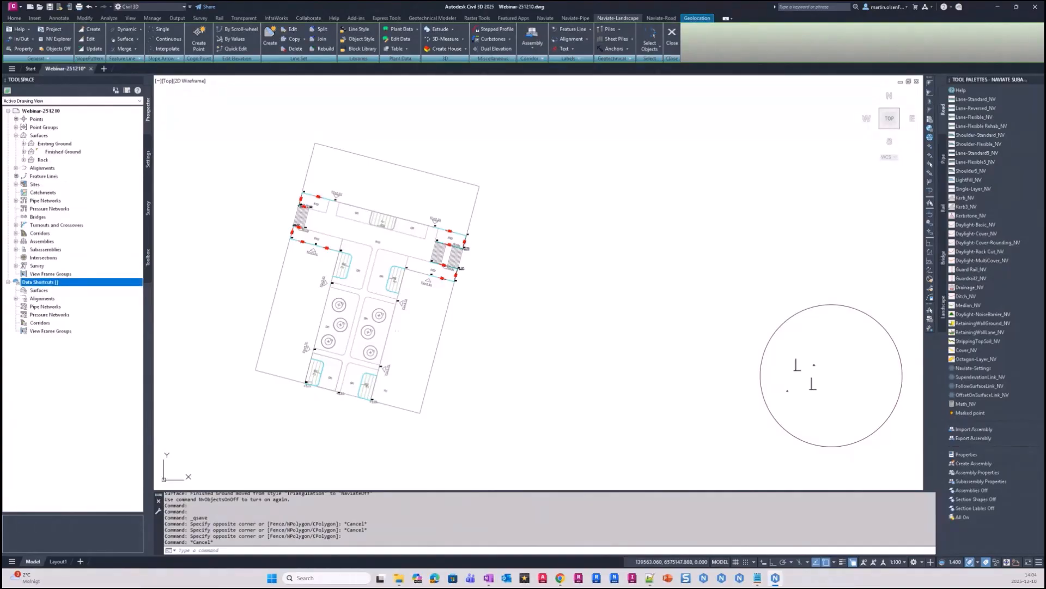
{"action": "left_click", "coordinate": [54, 144]}
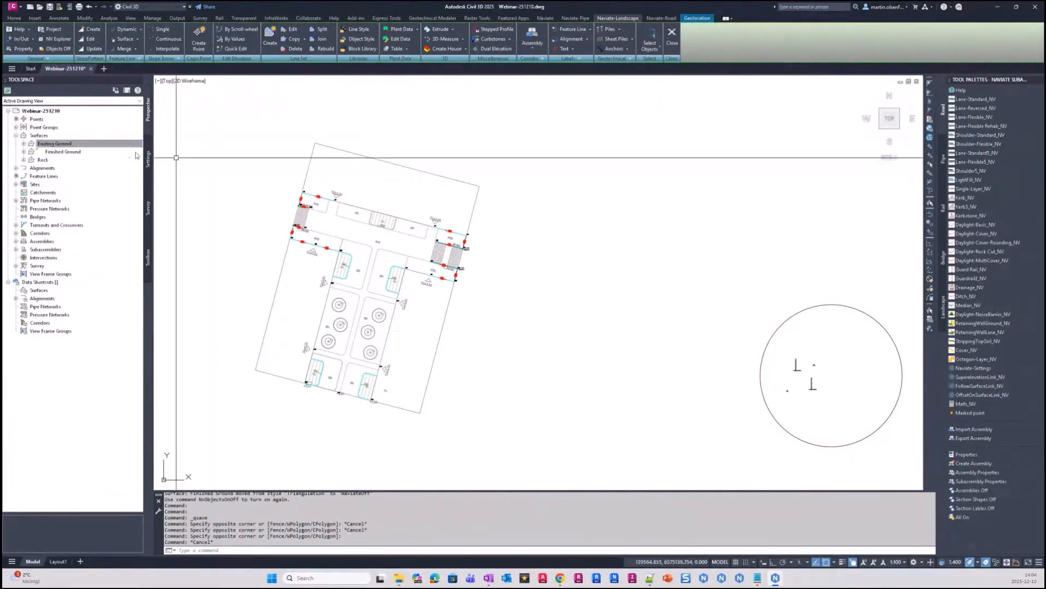
{"action": "key", "text": "Down"}
{"action": "key", "text": "Down"}
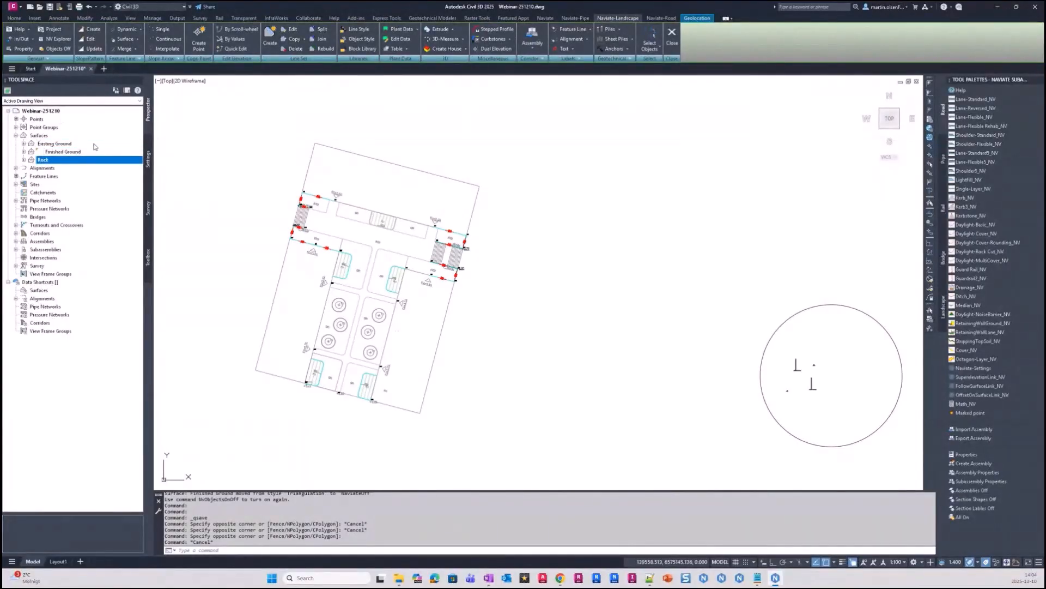
Open the object visibility list and briefly show the Existing Ground surface before hiding it again
{"action": "left_click", "coordinate": [58, 50]}
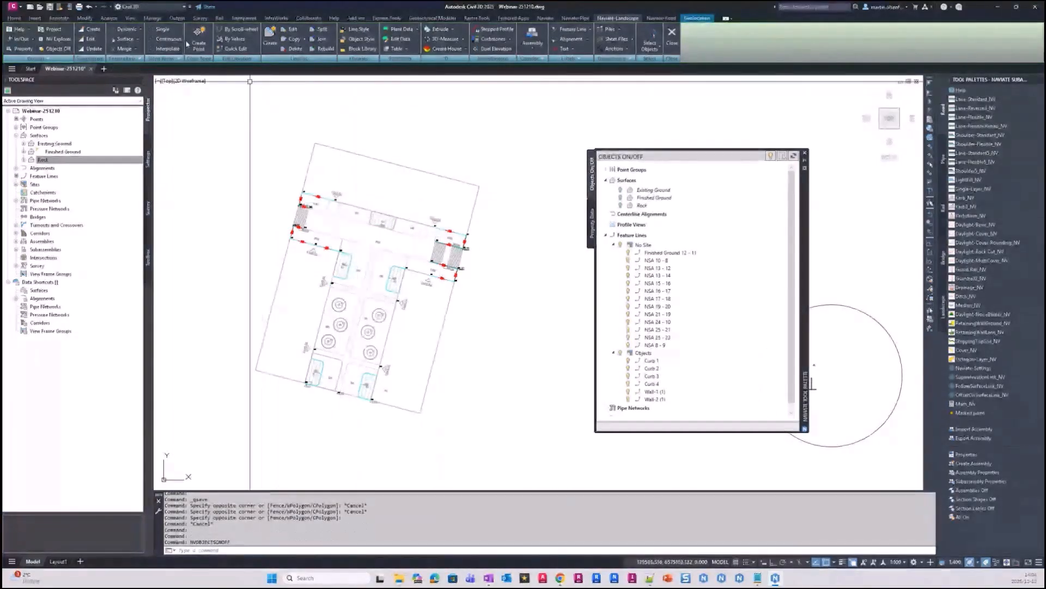
{"action": "left_click", "coordinate": [620, 190]}
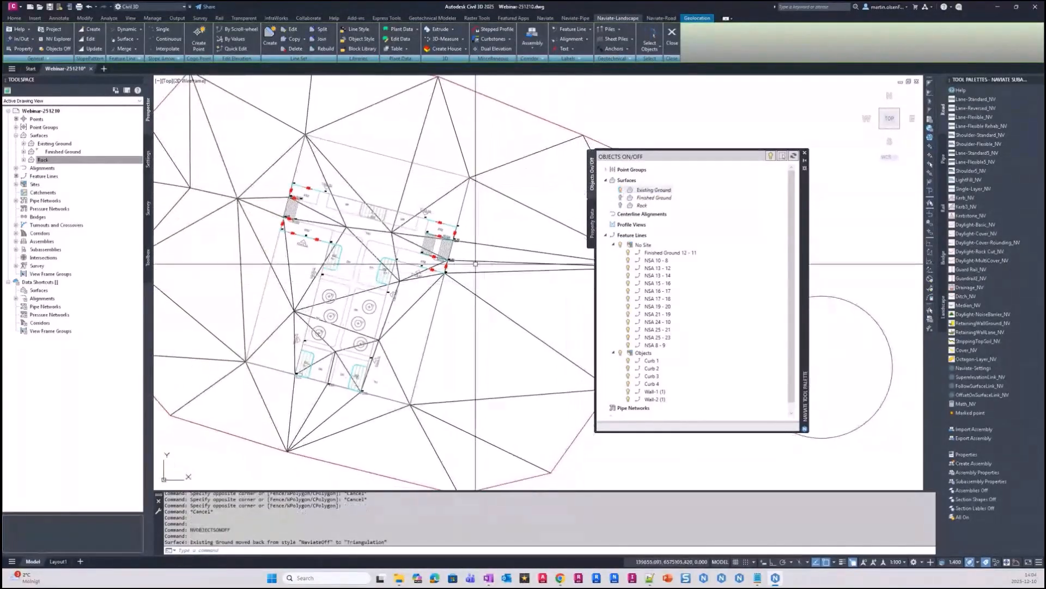
{"action": "left_click", "coordinate": [620, 189]}
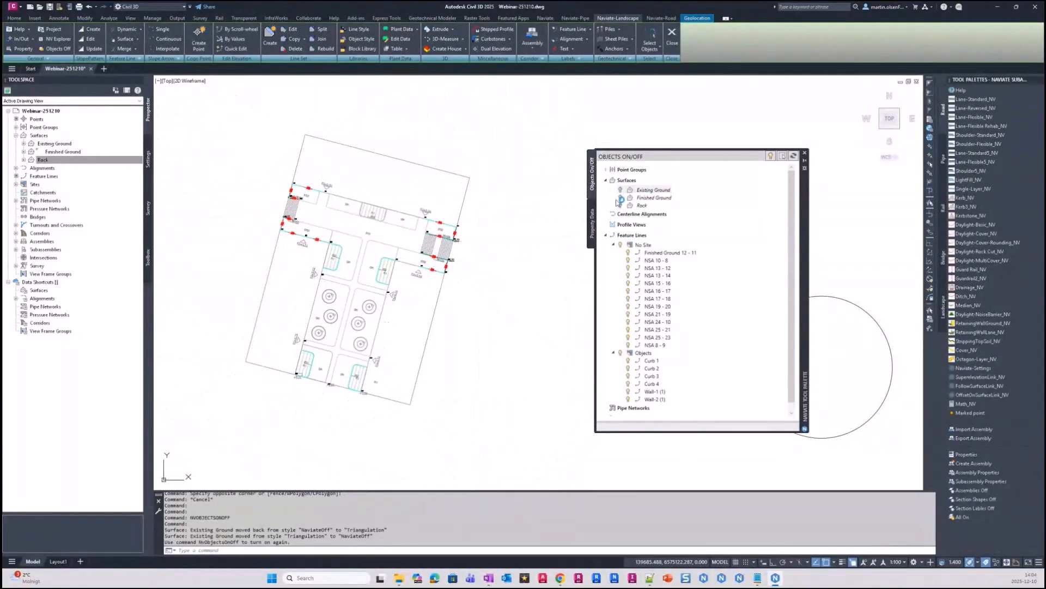
Turn on the display of the Finished Ground surface, examine its triangulation across the site and close the object visibility list
{"action": "left_click", "coordinate": [620, 198]}
{"action": "scroll", "coordinate": [441, 297], "scroll_direction": "up", "scroll_amount": 7}
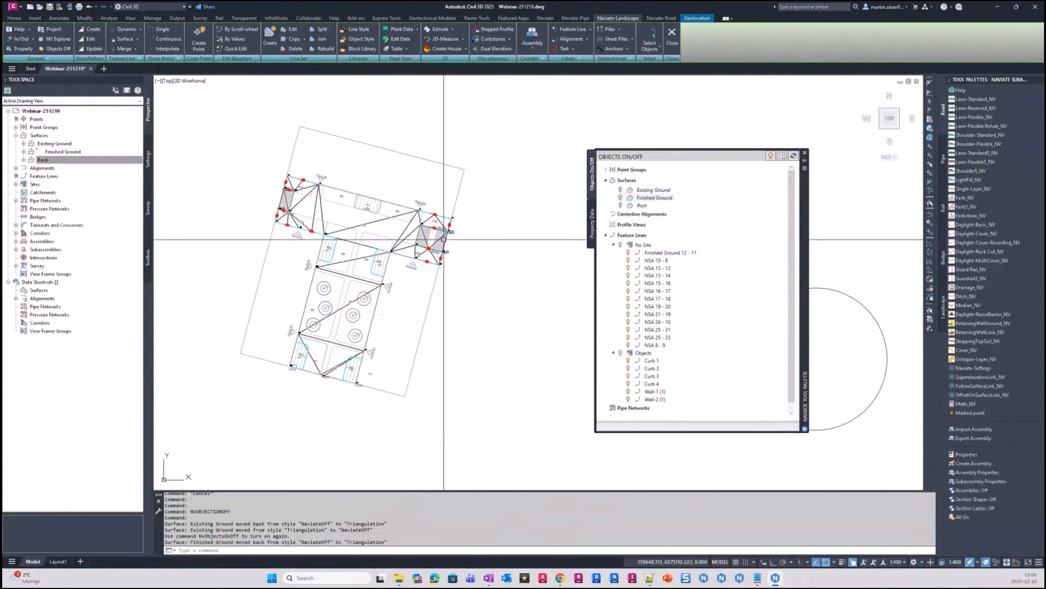
{"action": "scroll", "coordinate": [406, 324], "scroll_direction": "up", "scroll_amount": 2}
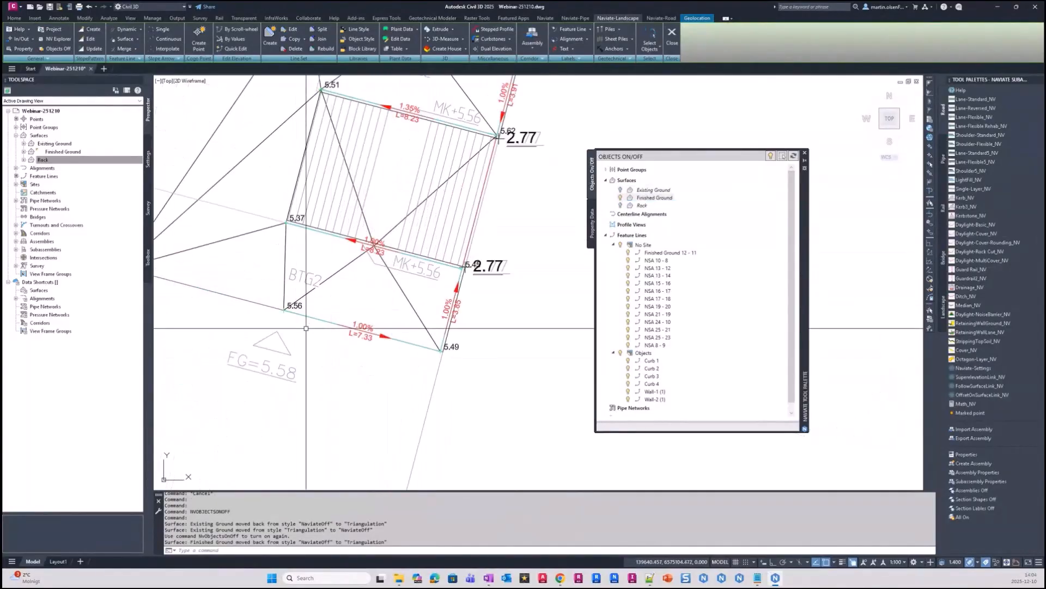
{"action": "mouse_move", "coordinate": [306, 275]}
{"action": "middle_mouse_down"}
{"action": "mouse_move", "coordinate": [319, 298]}
{"action": "mouse_move", "coordinate": [412, 287]}
{"action": "middle_mouse_up"}
{"action": "scroll", "coordinate": [419, 239], "scroll_direction": "down", "scroll_amount": 6}
{"action": "scroll", "coordinate": [351, 303], "scroll_direction": "down", "scroll_amount": 2}
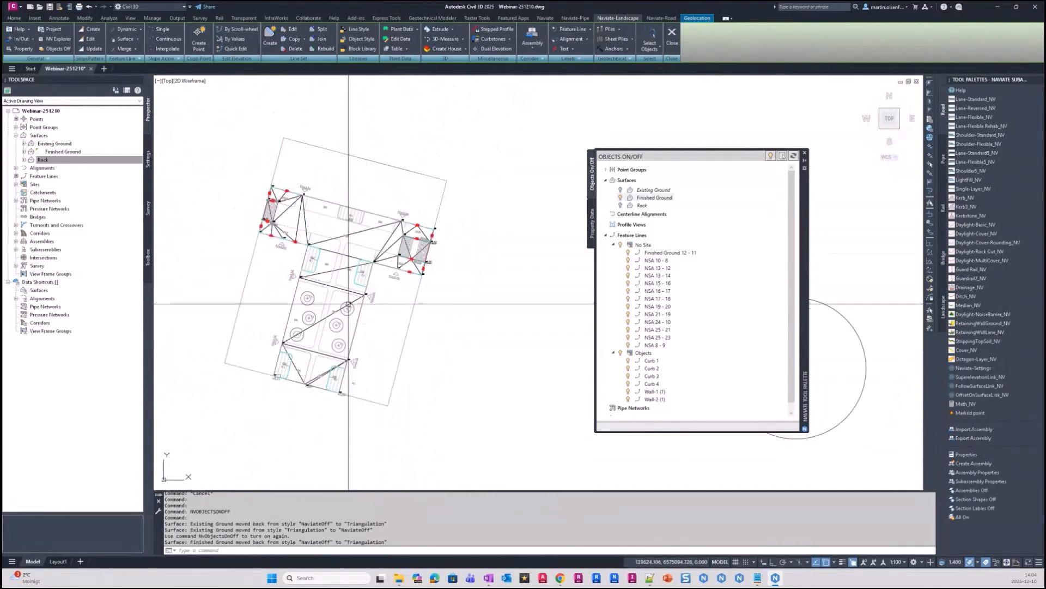
{"action": "scroll", "coordinate": [346, 308], "scroll_direction": "up", "scroll_amount": 2}
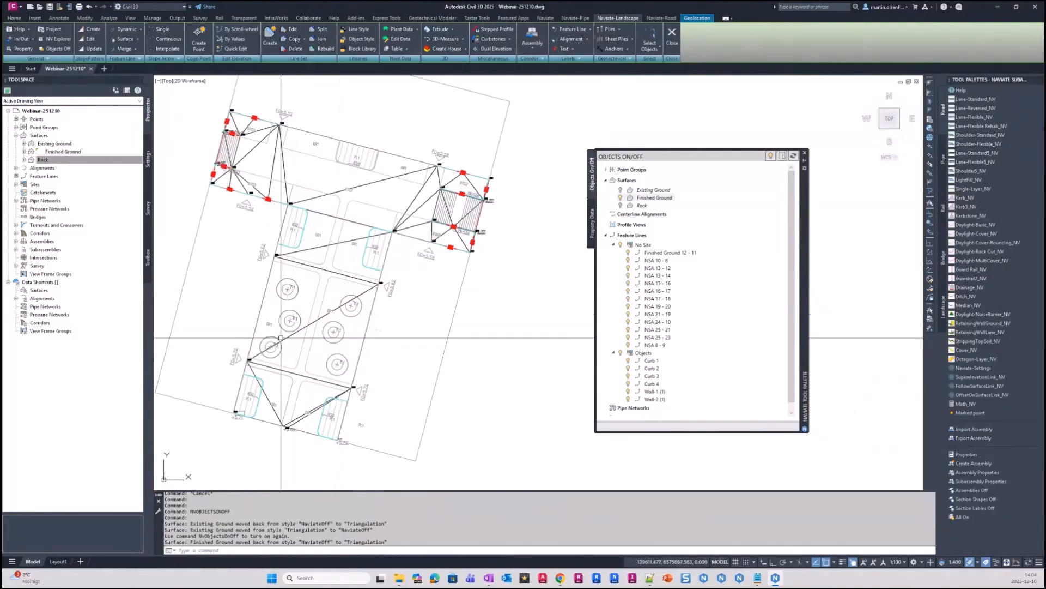
{"action": "middle_click_drag", "start_coordinate": [327, 311], "coordinate": [324, 333]}
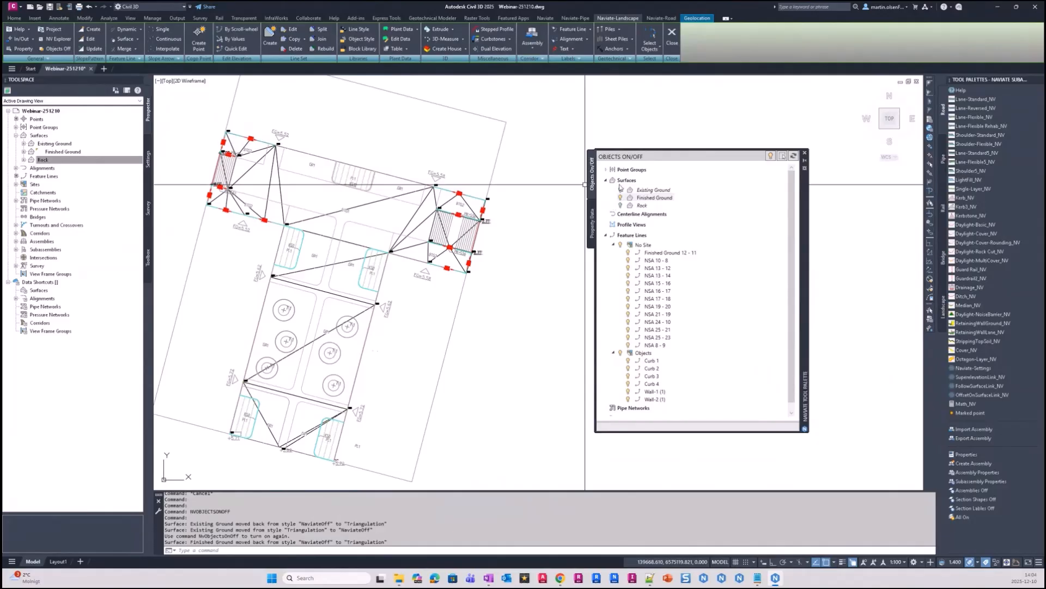
{"action": "left_click", "coordinate": [805, 156]}
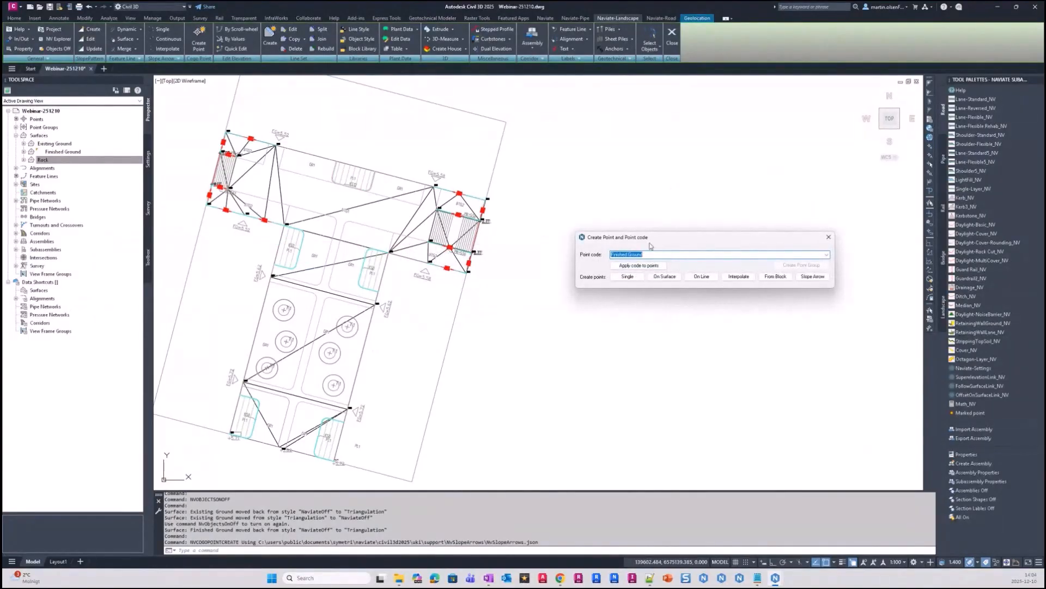
Set the point code for new points to Finished Ground, reviewing the available codes
{"action": "left_click_drag", "start_coordinate": [665, 237], "coordinate": [626, 226]}
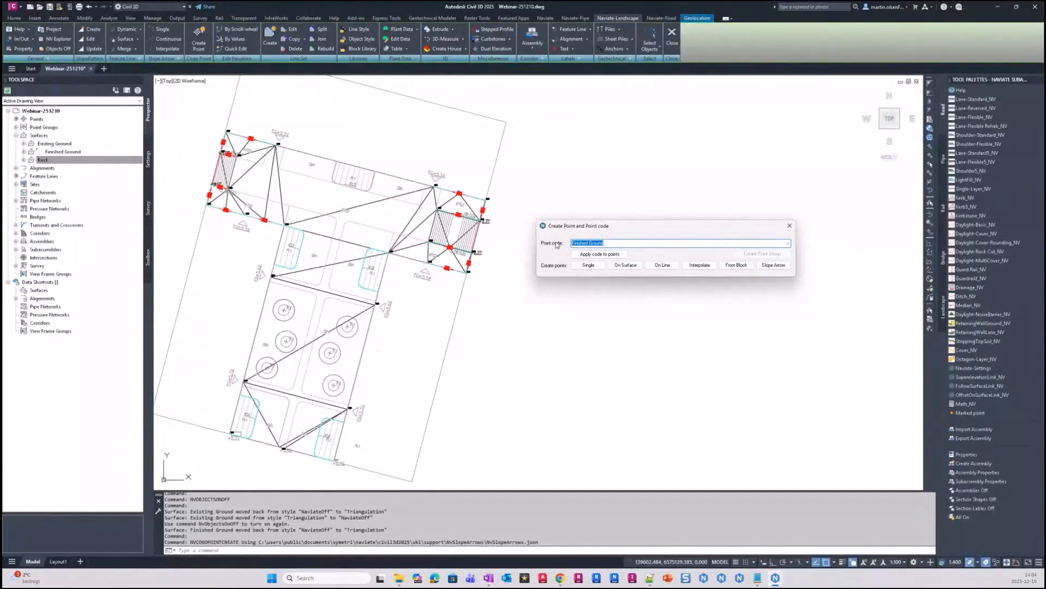
{"action": "left_click", "coordinate": [788, 244]}
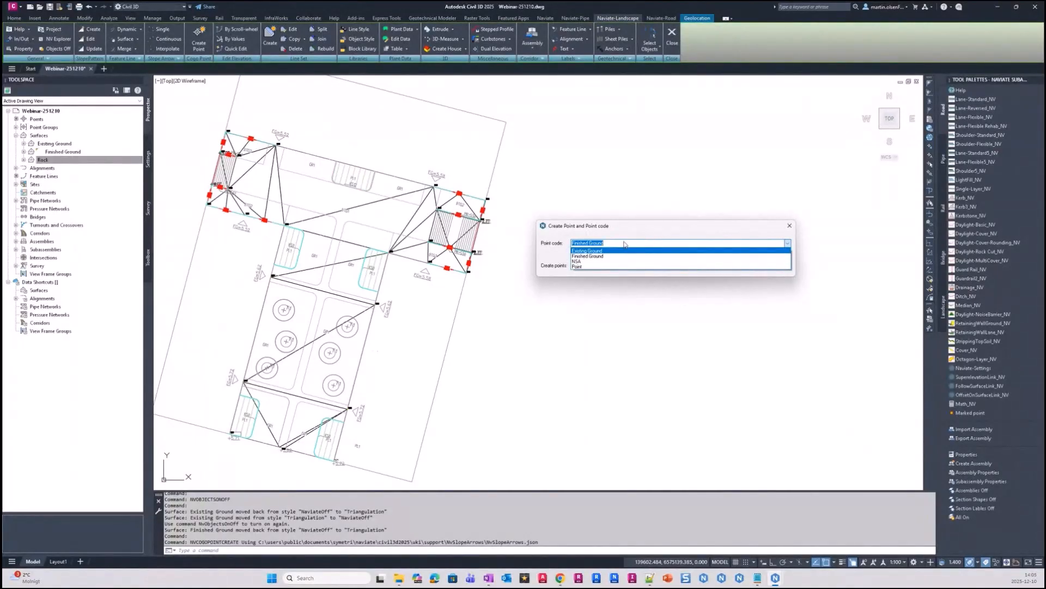
{"action": "left_click", "coordinate": [608, 256]}
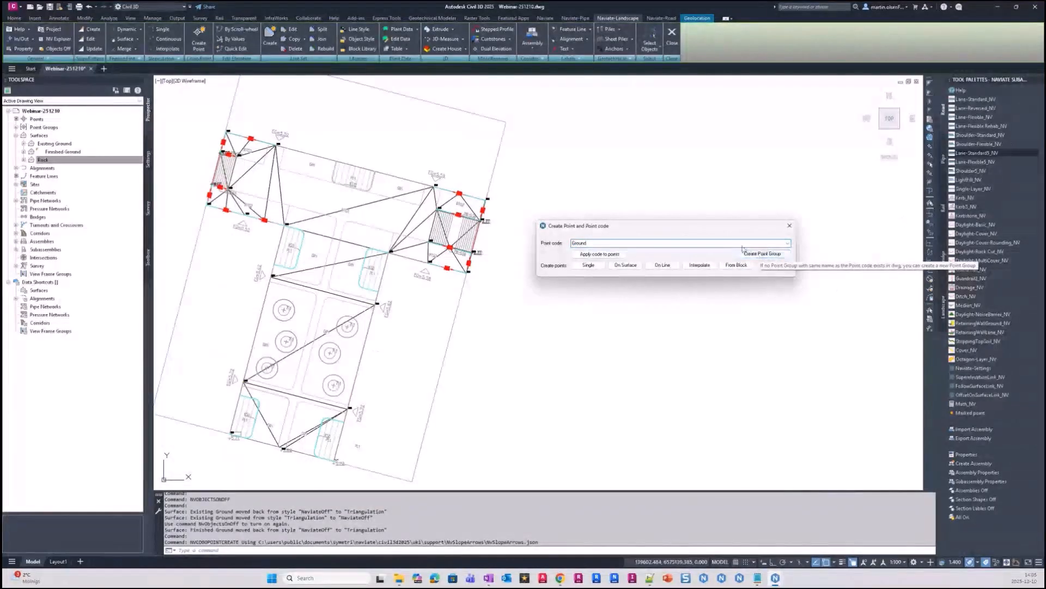
{"action": "left_click", "coordinate": [788, 243]}
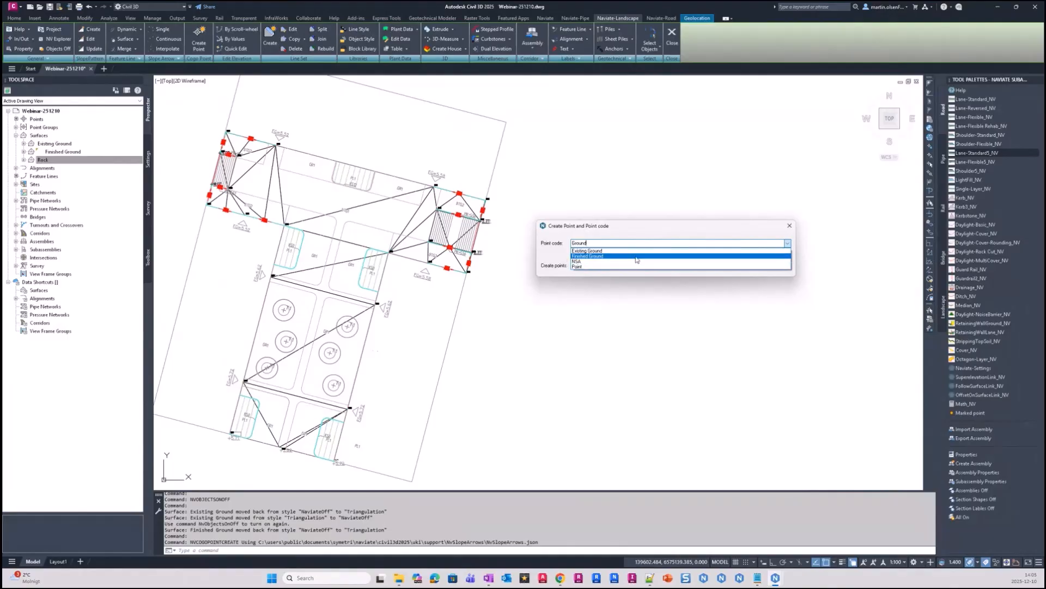
{"action": "left_click", "coordinate": [594, 256]}
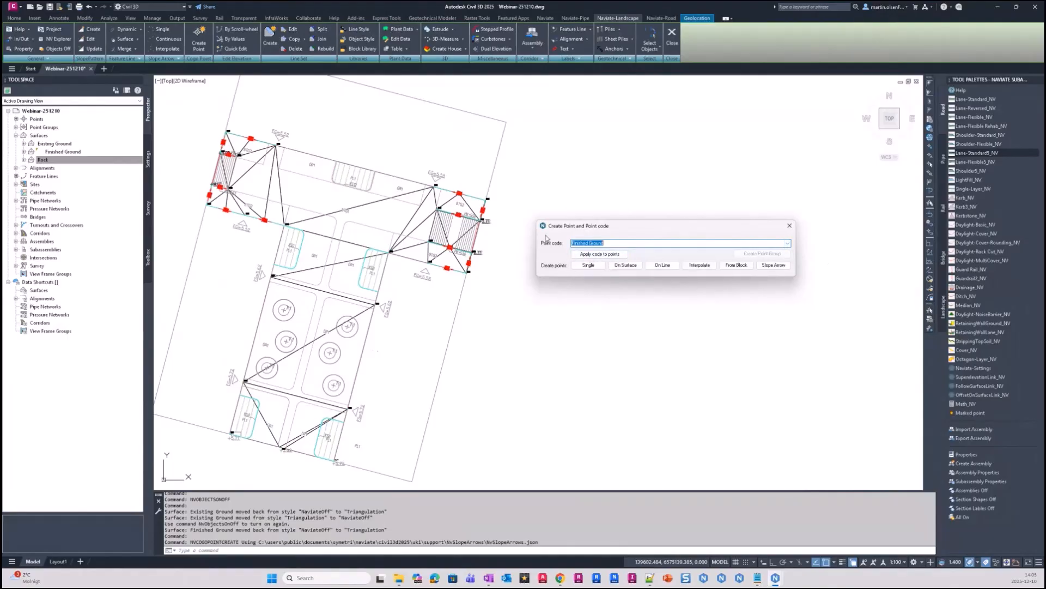
{"action": "left_click", "coordinate": [787, 243]}
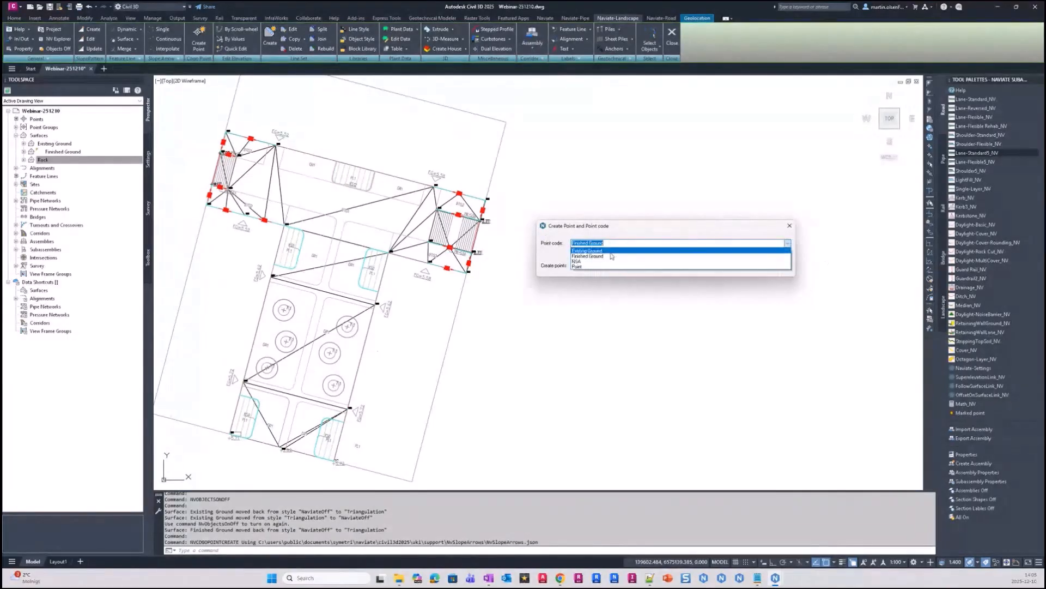
{"action": "left_click", "coordinate": [600, 256]}
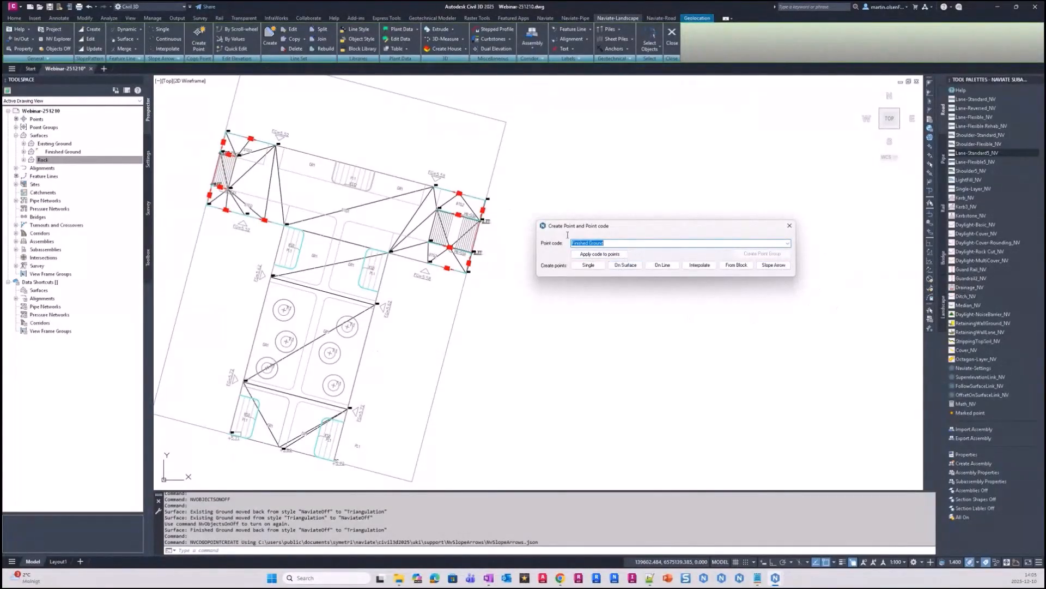
Start creating points on a surface, using Existing Ground as the source of their elevations
{"action": "left_click", "coordinate": [626, 265]}
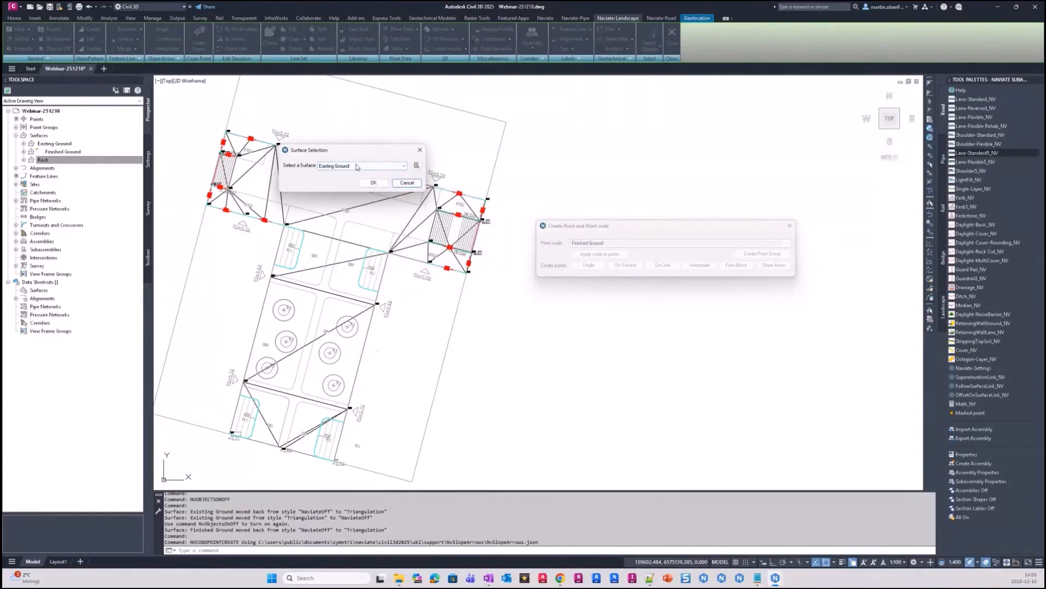
{"action": "left_click", "coordinate": [364, 166]}
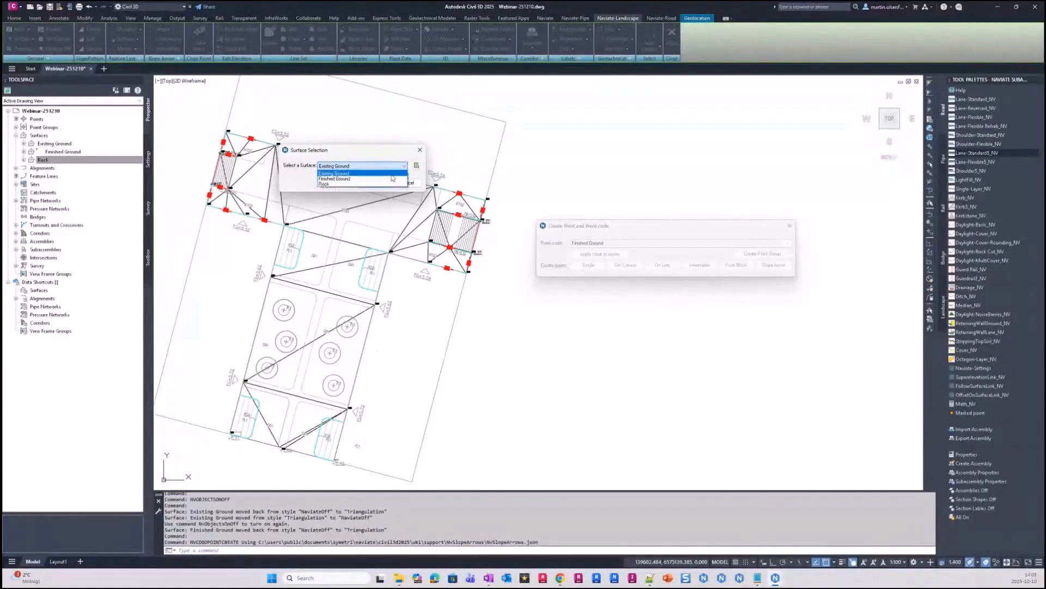
{"action": "left_click", "coordinate": [351, 173]}
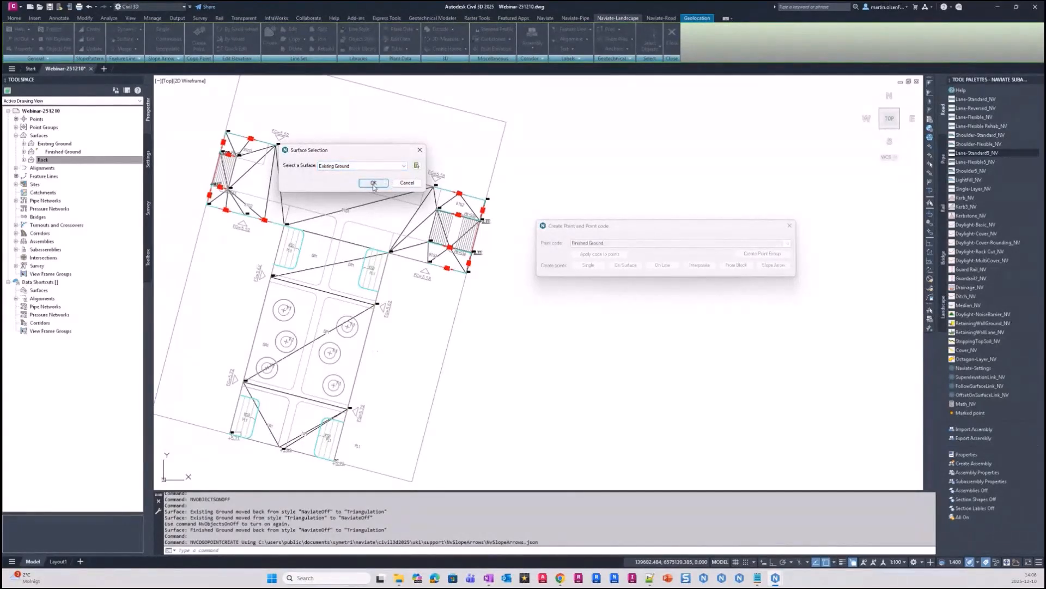
{"action": "left_click", "coordinate": [374, 183]}
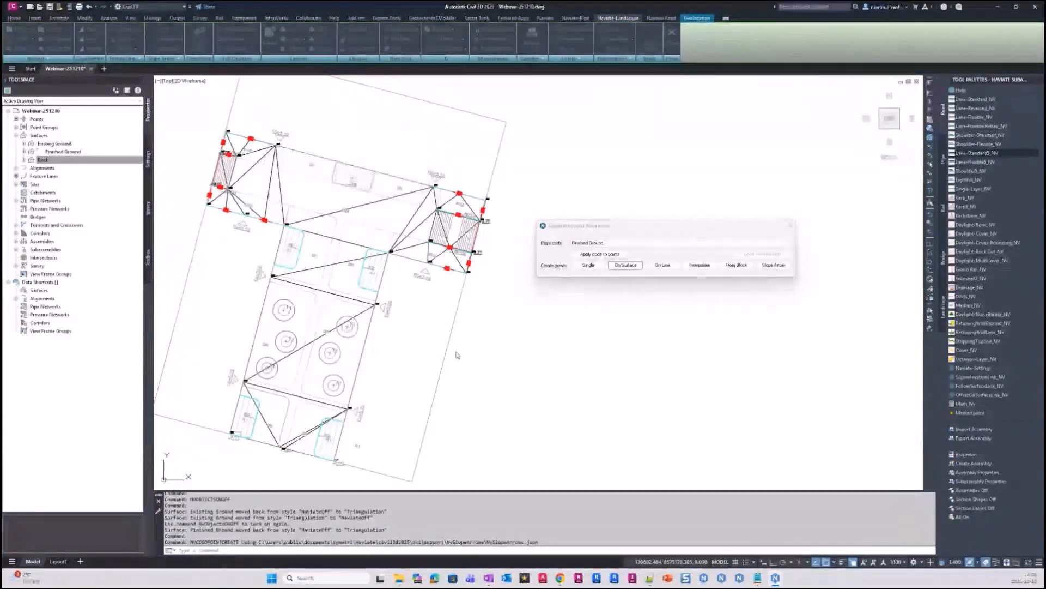
Place six on-surface points in the empty area east of the site boundary and end the point placement
{"action": "scroll", "coordinate": [514, 345], "scroll_direction": "down", "scroll_amount": 2}
{"action": "scroll", "coordinate": [484, 328], "scroll_direction": "up", "scroll_amount": 2}
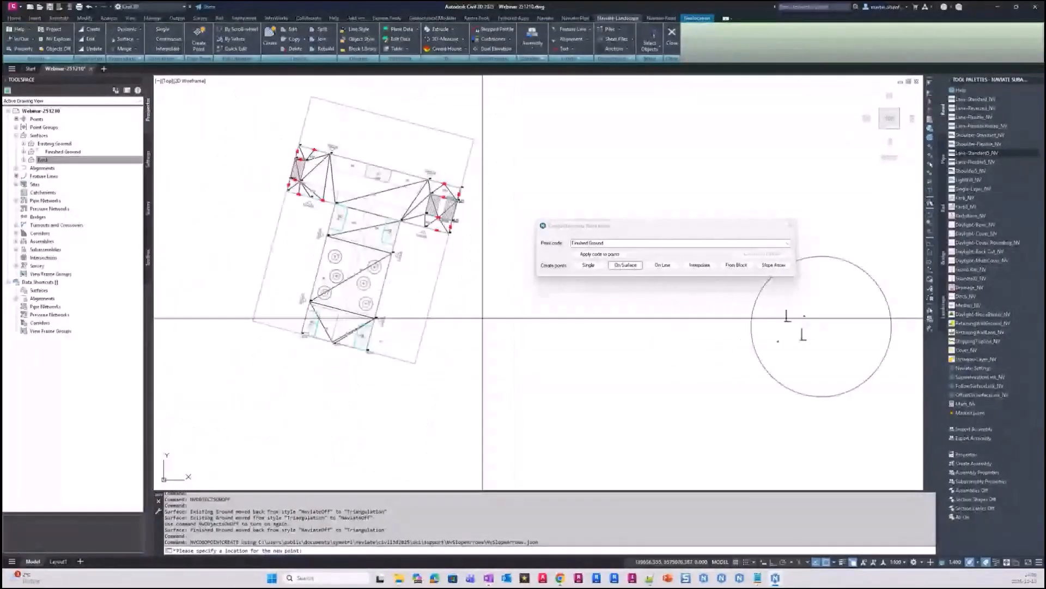
{"action": "scroll", "coordinate": [468, 325], "scroll_direction": "up", "scroll_amount": 5}
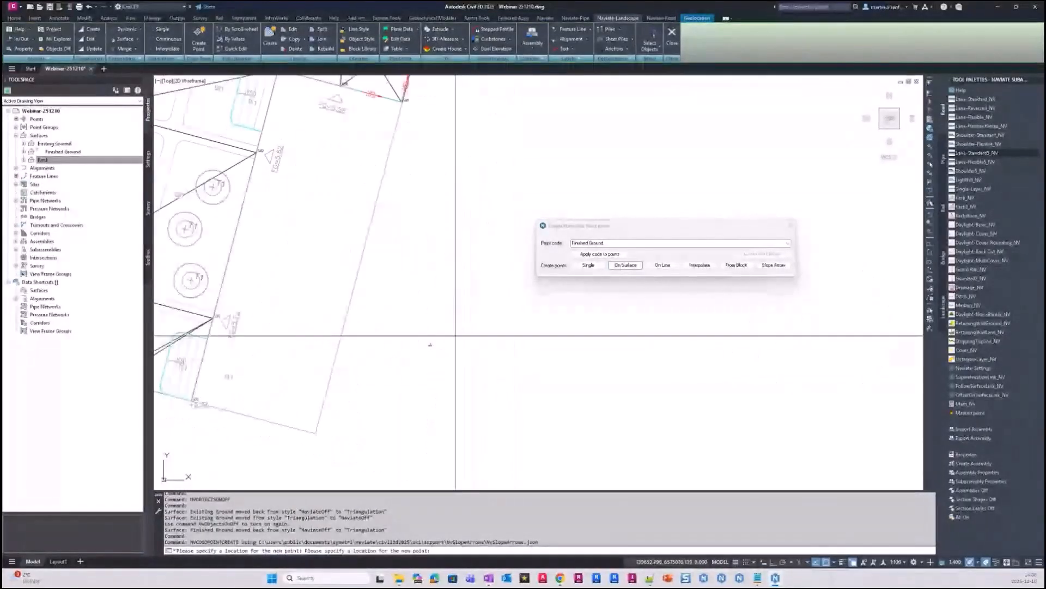
{"action": "left_click", "coordinate": [498, 292]}
{"action": "left_click", "coordinate": [656, 361]}
{"action": "left_click", "coordinate": [564, 430]}
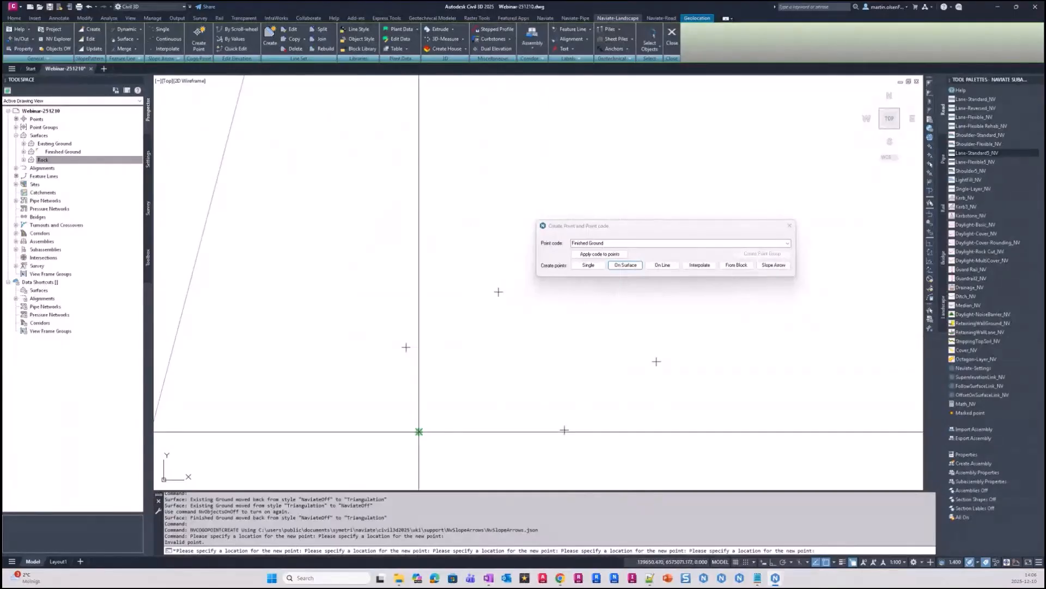
{"action": "left_click", "coordinate": [419, 432]}
{"action": "left_click", "coordinate": [532, 360]}
{"action": "key", "text": "Return"}
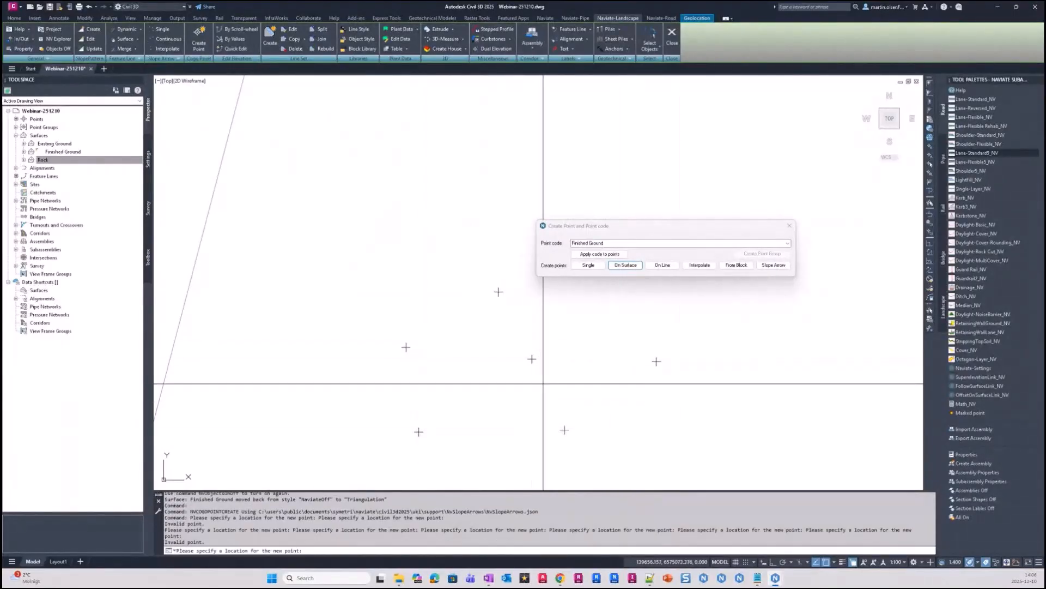
{"action": "key", "text": "Escape"}
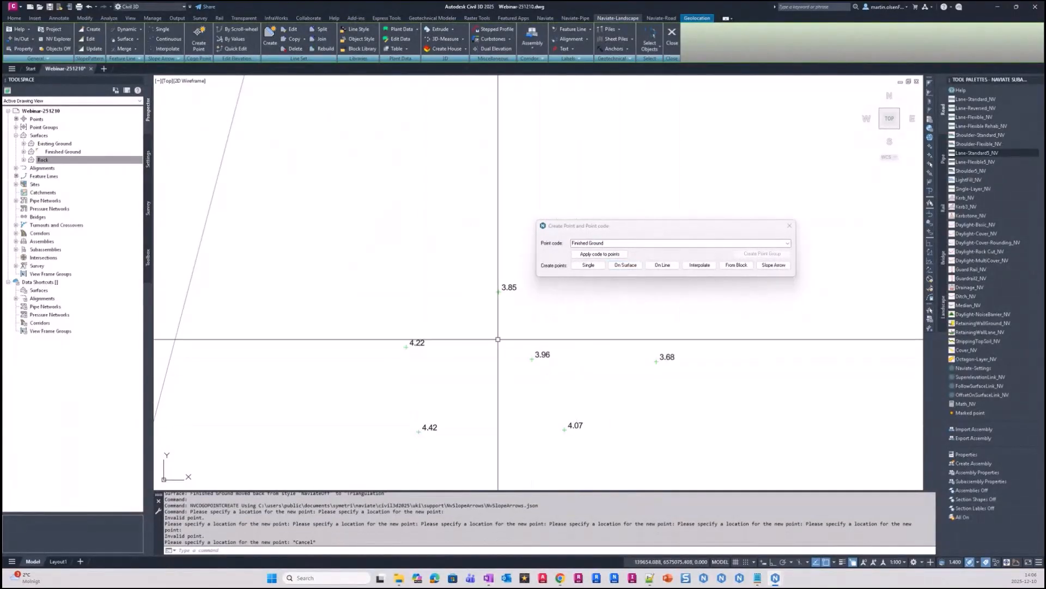
Expand the point groups and select Finished Ground to check the points it contains
{"action": "scroll", "coordinate": [543, 353], "scroll_direction": "down", "scroll_amount": 3}
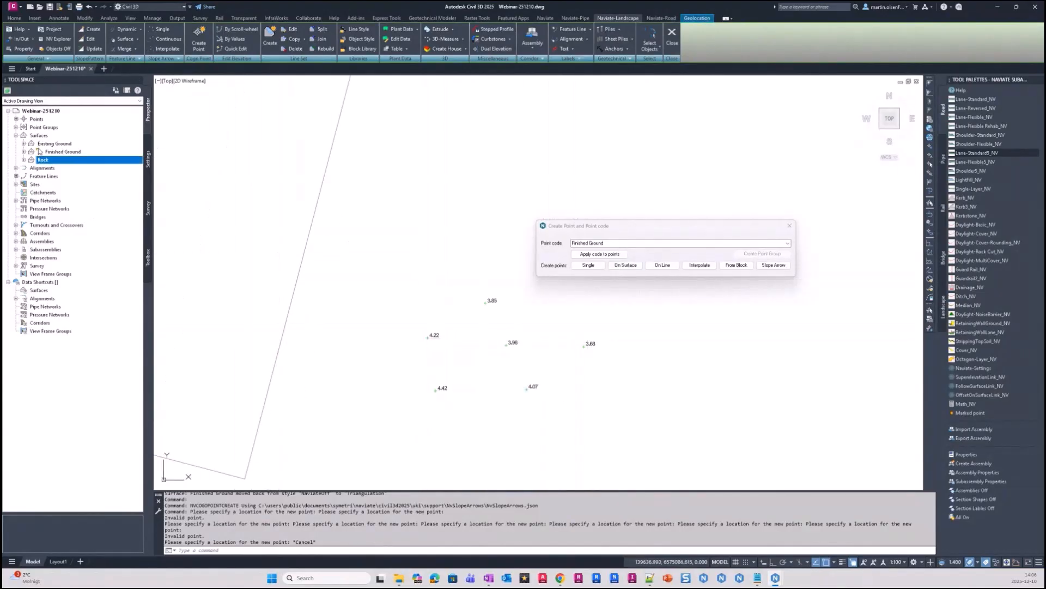
{"action": "left_click", "coordinate": [16, 127]}
{"action": "left_click", "coordinate": [61, 143]}
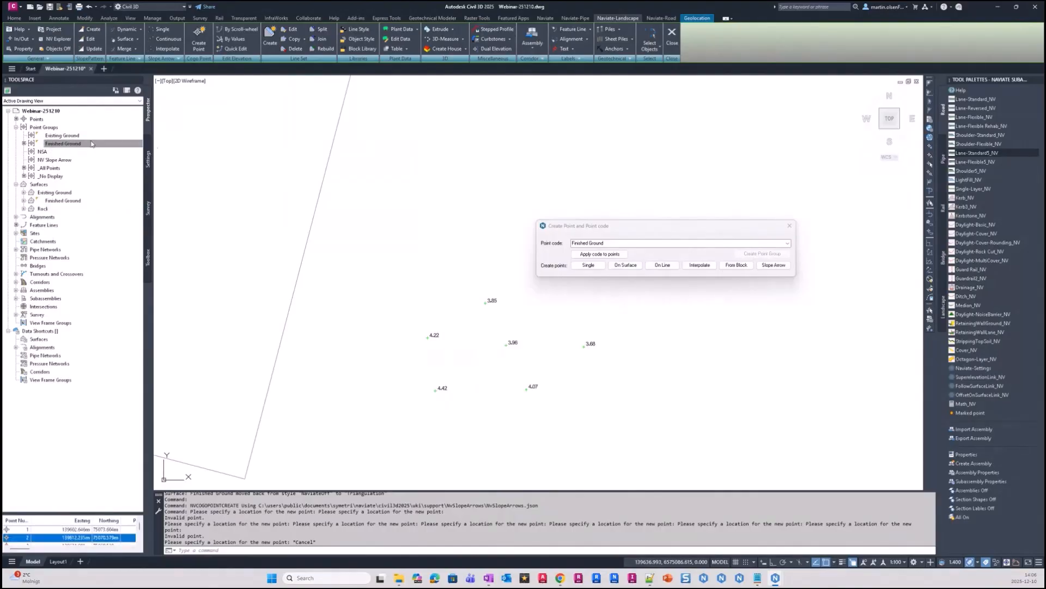
{"action": "scroll", "coordinate": [493, 327], "scroll_direction": "up", "scroll_amount": 2}
{"action": "scroll", "coordinate": [550, 327], "scroll_direction": "down", "scroll_amount": 3}
{"action": "scroll", "coordinate": [440, 324], "scroll_direction": "down", "scroll_amount": 2}
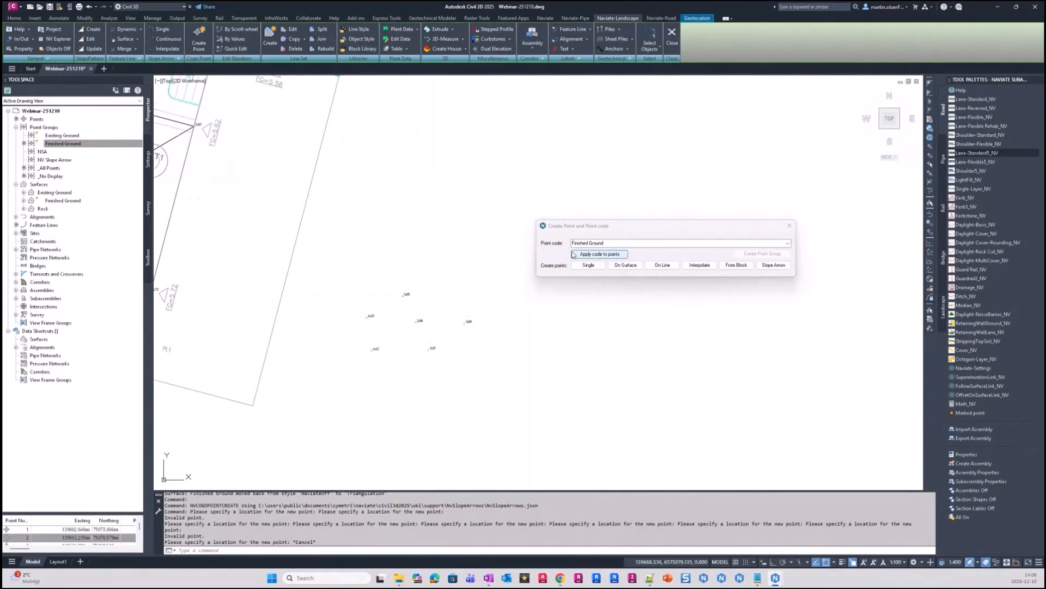
Change the point code to Existing Ground
{"action": "scroll", "coordinate": [413, 300], "scroll_direction": "up", "scroll_amount": 3}
{"action": "scroll", "coordinate": [463, 311], "scroll_direction": "down", "scroll_amount": 2}
{"action": "left_click", "coordinate": [787, 243]}
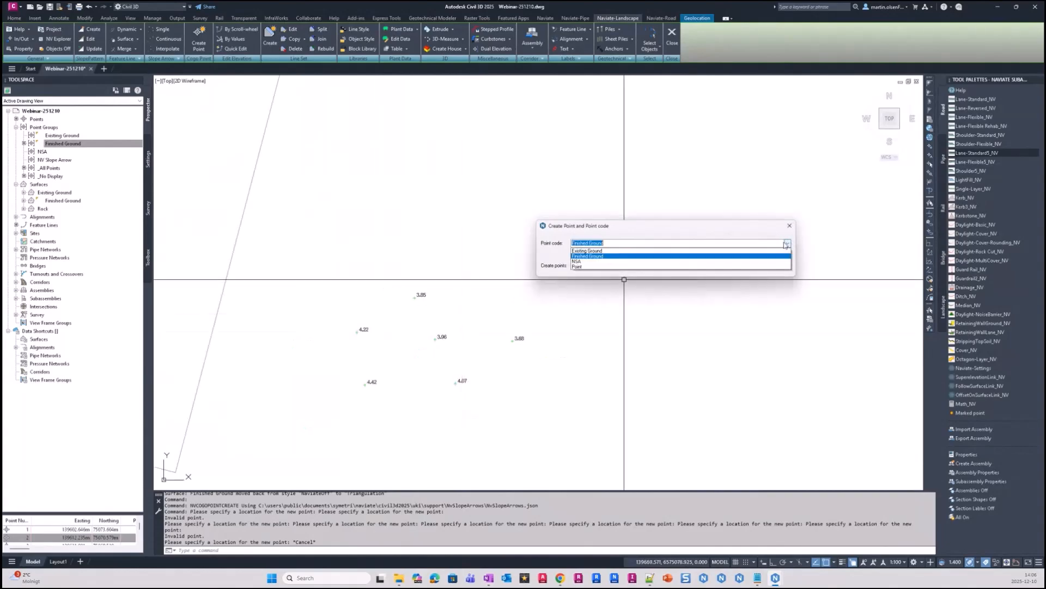
{"action": "left_click", "coordinate": [587, 251]}
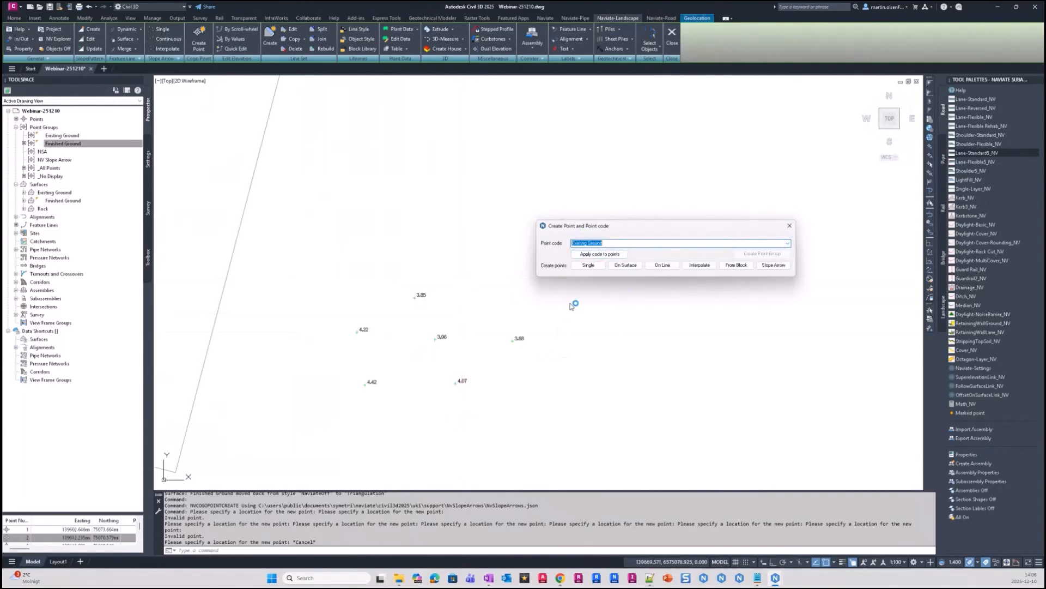
Apply the Existing Ground point code to all six newly placed points
{"action": "left_click", "coordinate": [584, 253]}
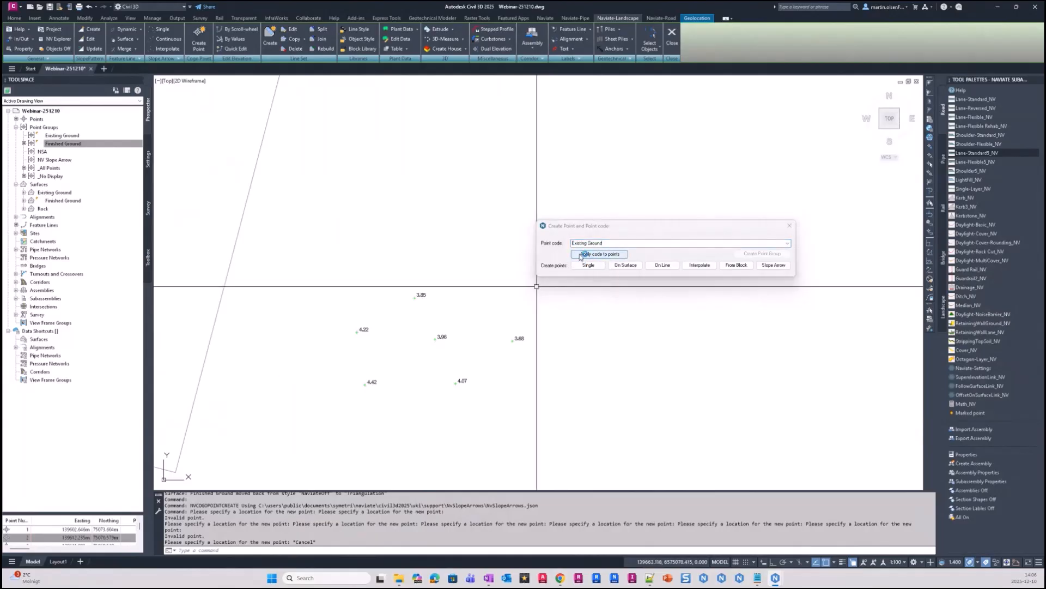
{"action": "left_click", "coordinate": [608, 254]}
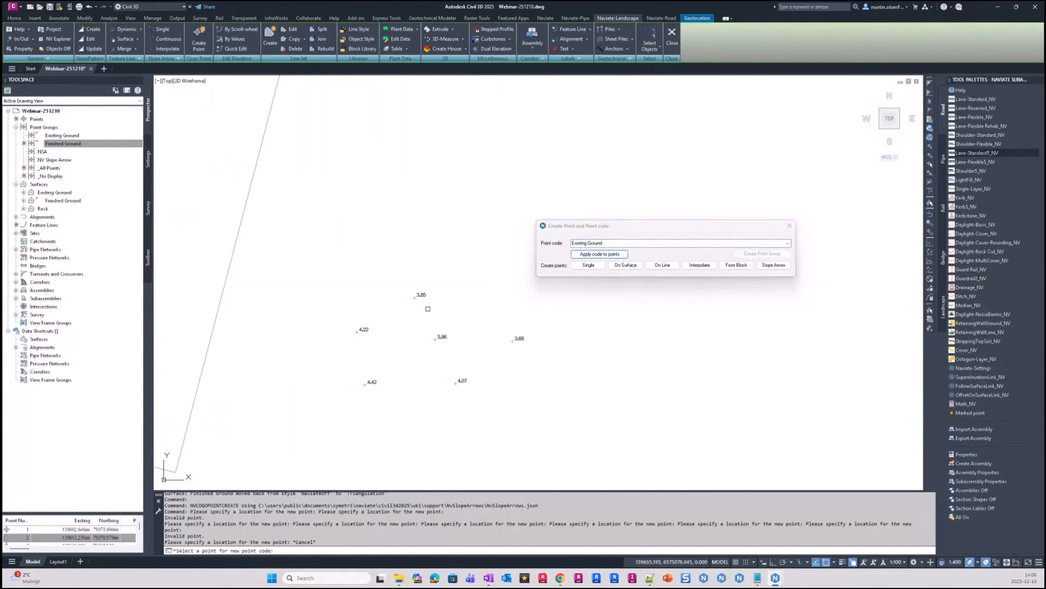
{"action": "scroll", "coordinate": [494, 345], "scroll_direction": "down", "scroll_amount": 1}
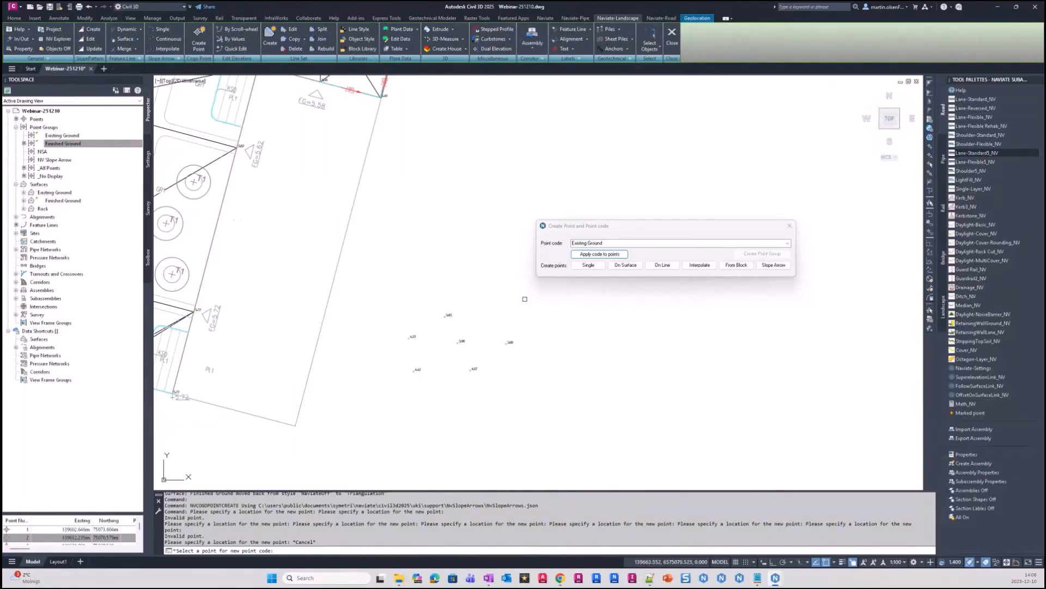
{"action": "left_click", "coordinate": [538, 303]}
{"action": "left_click", "coordinate": [383, 412]}
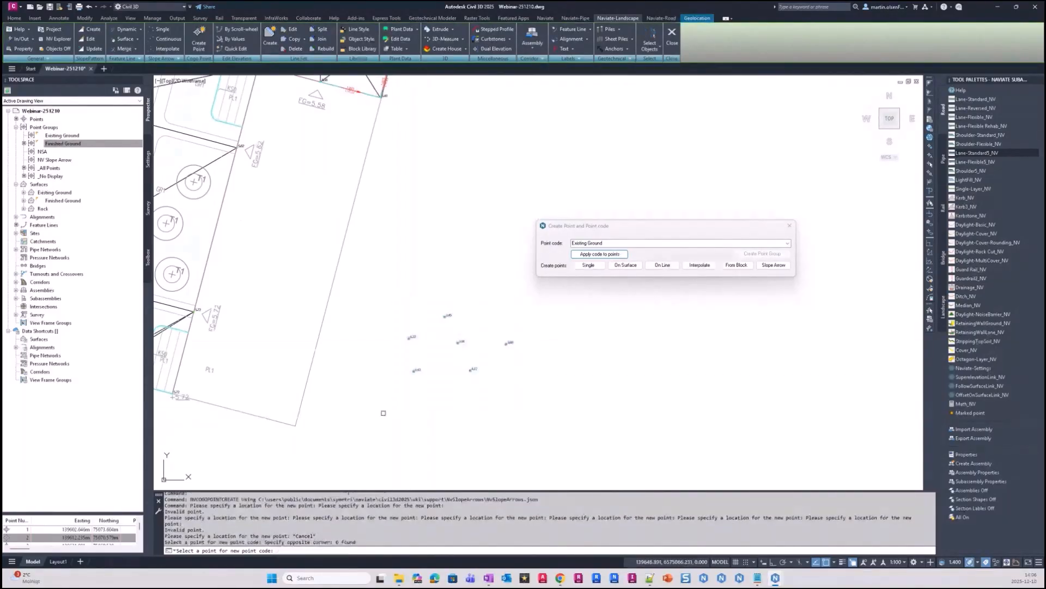
{"action": "scroll", "coordinate": [474, 343], "scroll_direction": "up", "scroll_amount": 4}
{"action": "key", "text": "Return"}
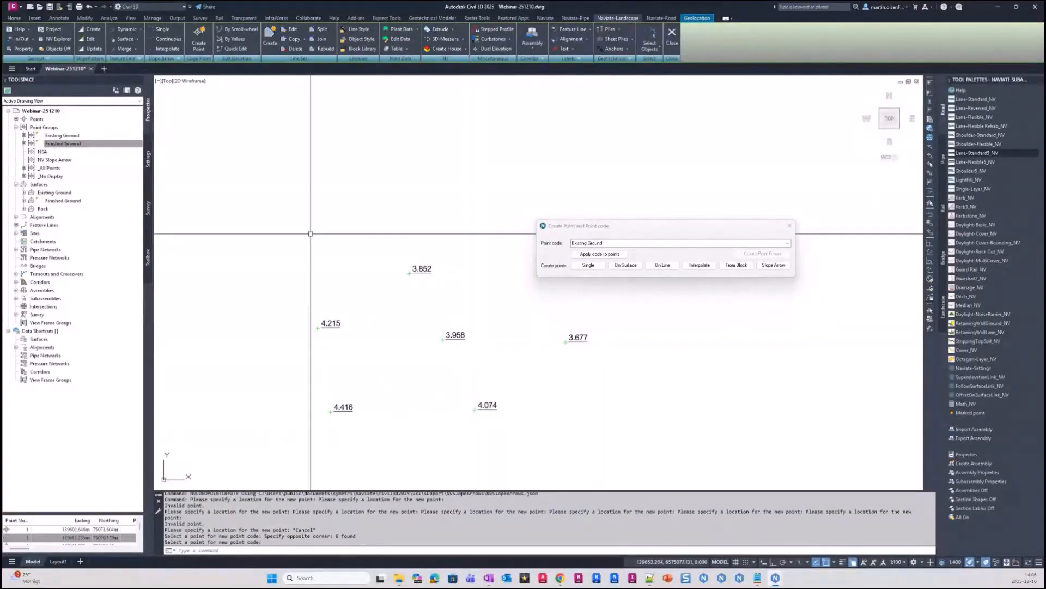
Create a single point south of the six points at elevation 5 and end the placement
{"action": "scroll", "coordinate": [420, 267], "scroll_direction": "down", "scroll_amount": 4}
{"action": "mouse_move", "coordinate": [299, 240]}
{"action": "middle_mouse_down"}
{"action": "mouse_move", "coordinate": [385, 278]}
{"action": "mouse_move", "coordinate": [453, 379]}
{"action": "middle_mouse_up"}
{"action": "scroll", "coordinate": [453, 378], "scroll_direction": "down", "scroll_amount": 2}
{"action": "middle_click_drag", "start_coordinate": [550, 357], "coordinate": [462, 303]}
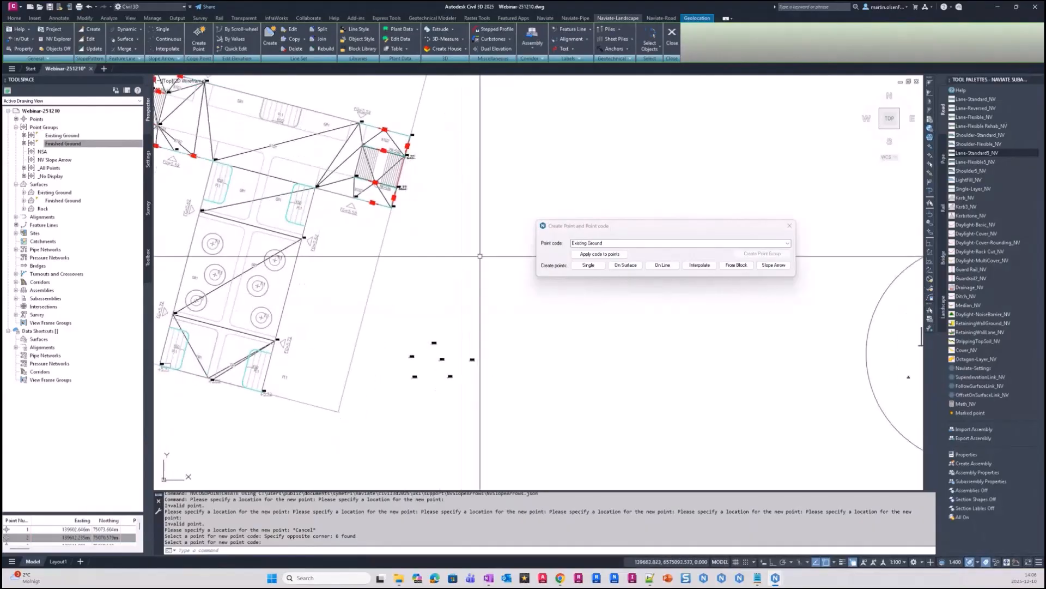
{"action": "left_click", "coordinate": [589, 265]}
{"action": "middle_click_drag", "start_coordinate": [454, 158], "coordinate": [505, 250]}
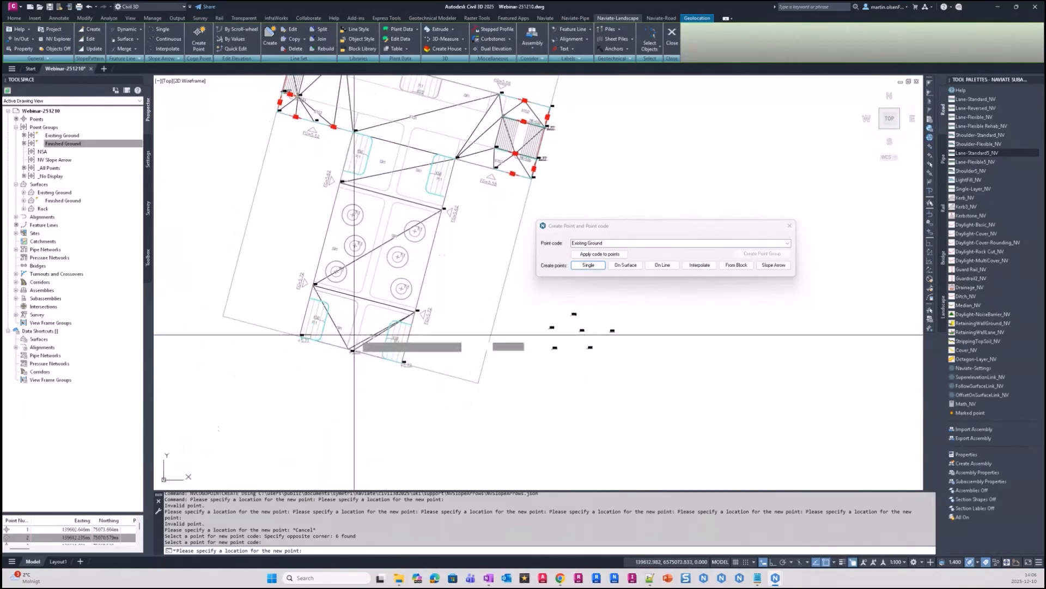
{"action": "scroll", "coordinate": [586, 379], "scroll_direction": "up", "scroll_amount": 5}
{"action": "scroll", "coordinate": [455, 347], "scroll_direction": "up", "scroll_amount": 2}
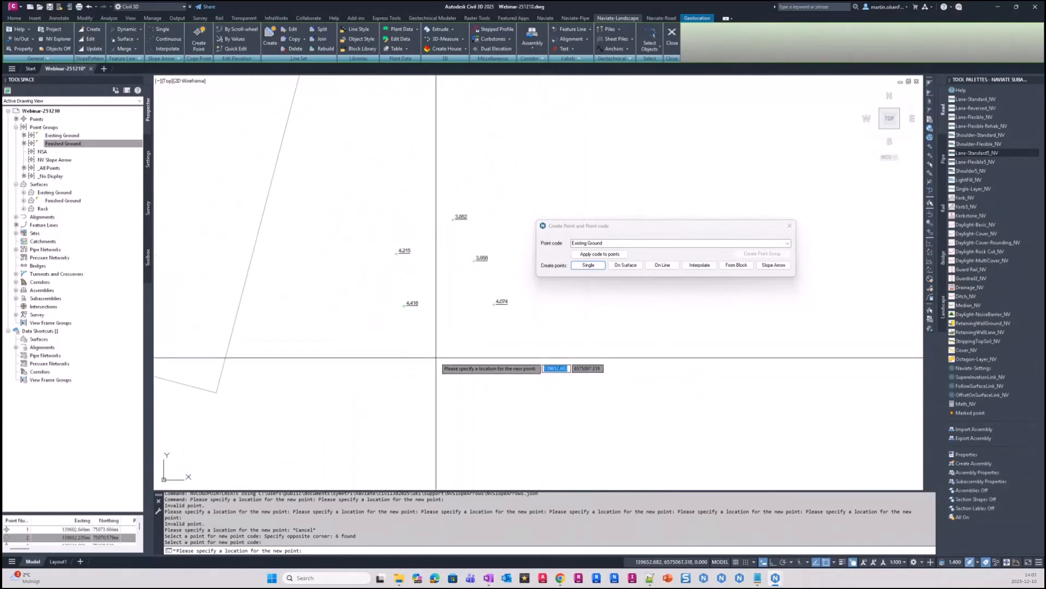
{"action": "left_click", "coordinate": [438, 359]}
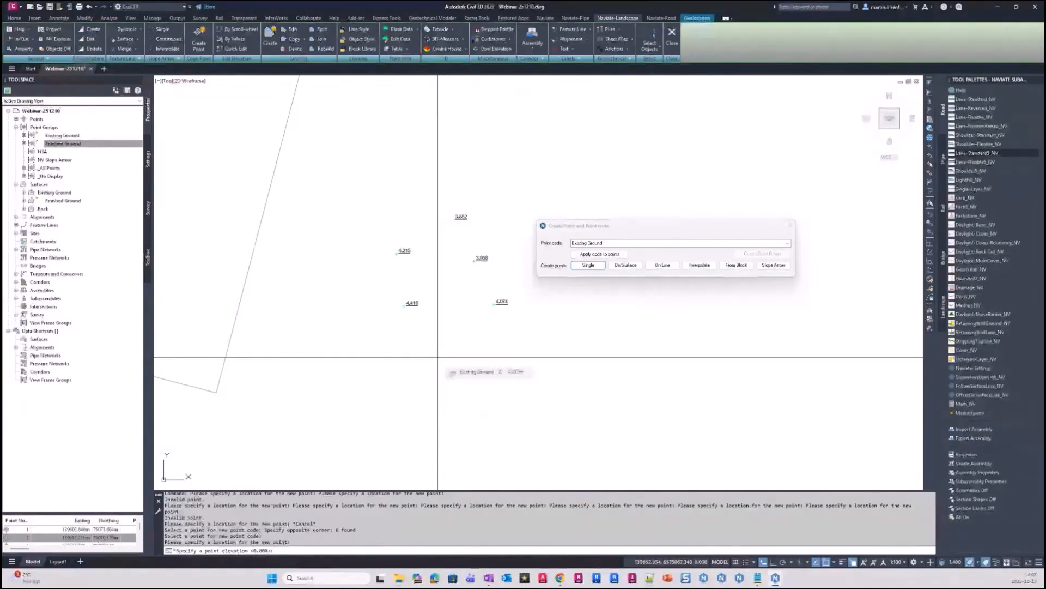
{"action": "type", "text": "5"}
{"action": "key", "text": "Return"}
{"action": "key", "text": "Escape"}
Delete all seven points in the empty area east of the site boundary
{"action": "scroll", "coordinate": [469, 358], "scroll_direction": "up", "scroll_amount": 2}
{"action": "scroll", "coordinate": [473, 328], "scroll_direction": "down", "scroll_amount": 3}
{"action": "middle_click_drag", "start_coordinate": [514, 271], "coordinate": [439, 290]}
{"action": "left_click", "coordinate": [483, 240]}
{"action": "left_click", "coordinate": [442, 289]}
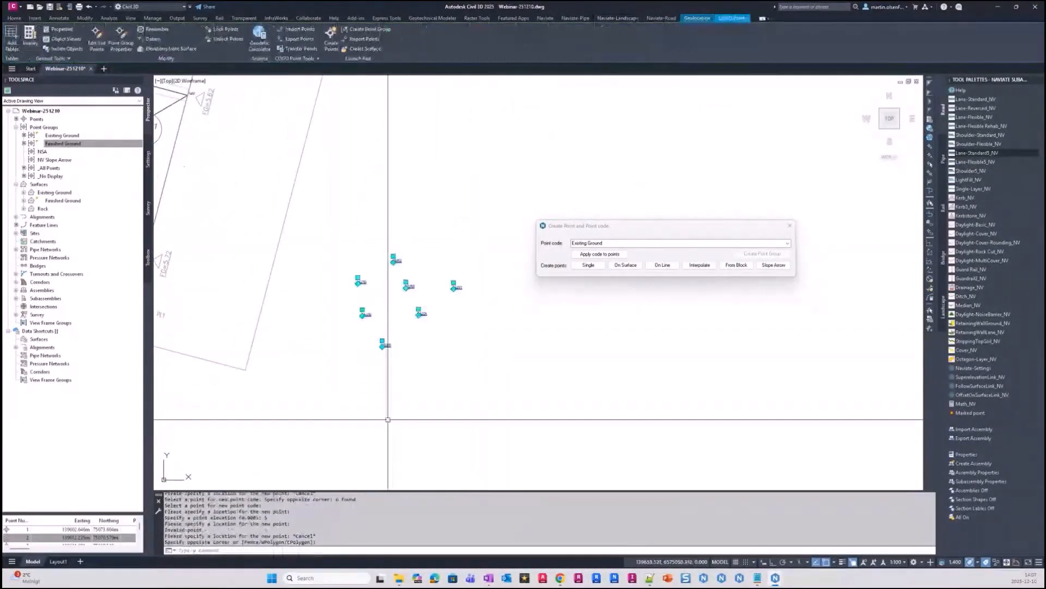
{"action": "key", "text": "Delete"}
Create points from the southern 2.77 block at the eastern hatched area, including all same-named blocks and deleting the source blocks
{"action": "middle_click_drag", "start_coordinate": [477, 331], "coordinate": [425, 353]}
{"action": "scroll", "coordinate": [425, 352], "scroll_direction": "down", "scroll_amount": 2}
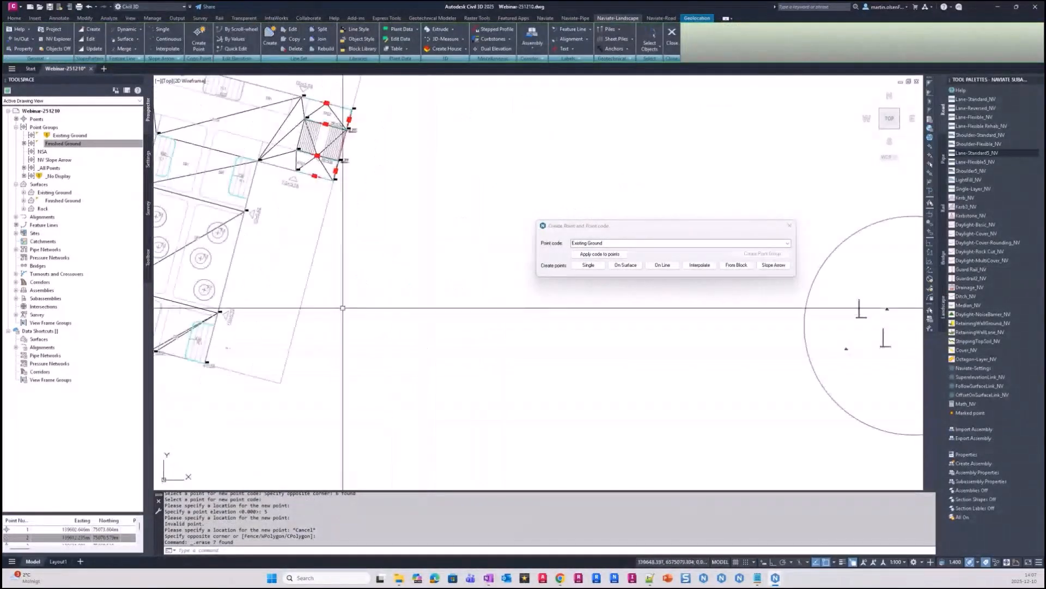
{"action": "middle_click_drag", "start_coordinate": [484, 313], "coordinate": [511, 371]}
{"action": "middle_click_drag", "start_coordinate": [399, 188], "coordinate": [431, 252]}
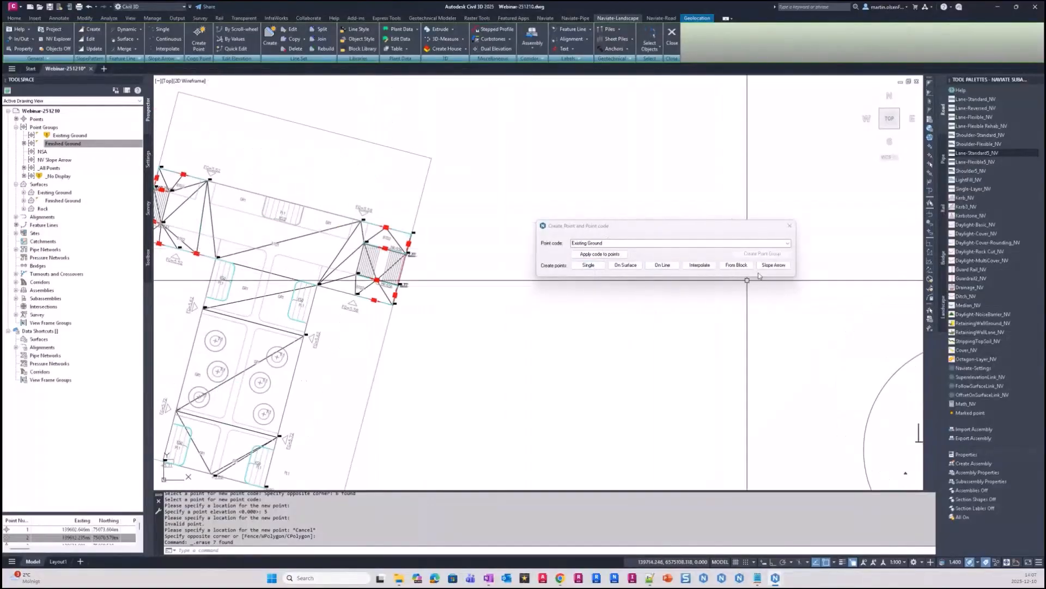
{"action": "left_click_drag", "start_coordinate": [708, 225], "coordinate": [686, 208]}
{"action": "scroll", "coordinate": [409, 289], "scroll_direction": "up", "scroll_amount": 7}
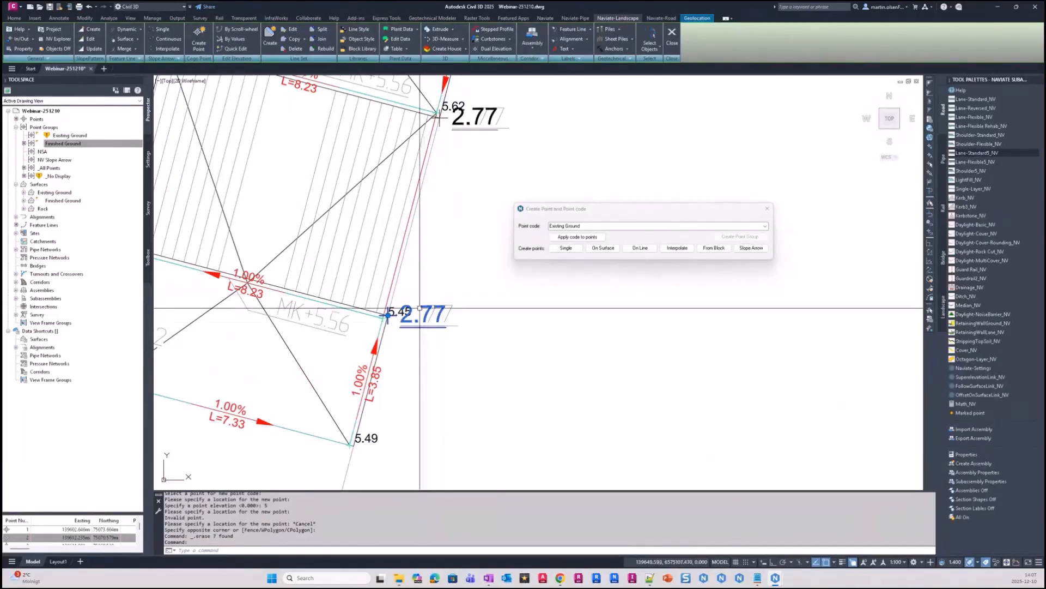
{"action": "scroll", "coordinate": [427, 322], "scroll_direction": "down", "scroll_amount": 3}
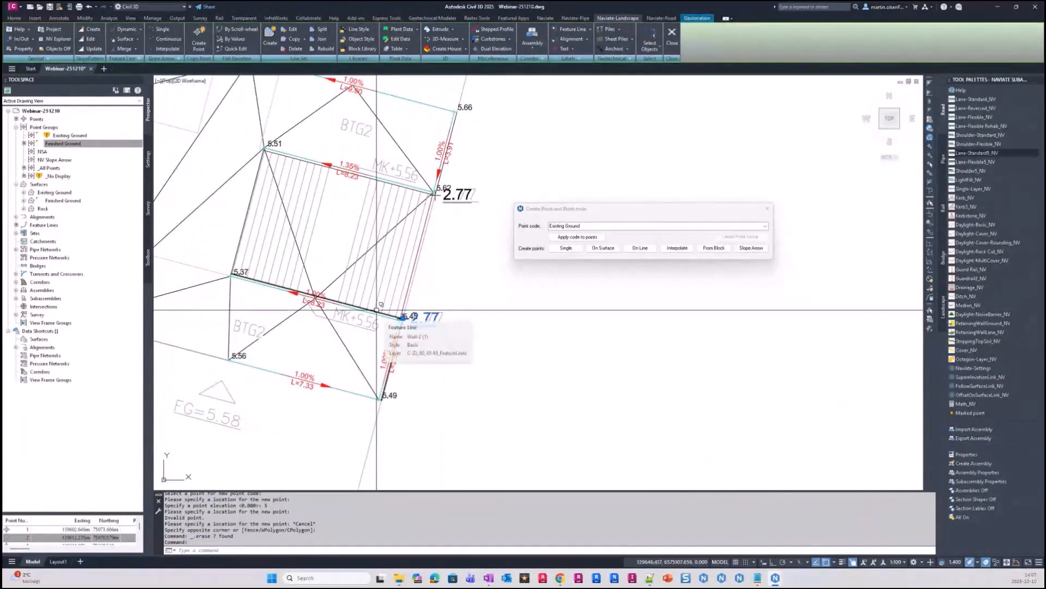
{"action": "middle_click_drag", "start_coordinate": [470, 298], "coordinate": [500, 311]}
{"action": "scroll", "coordinate": [410, 376], "scroll_direction": "down", "scroll_amount": 2}
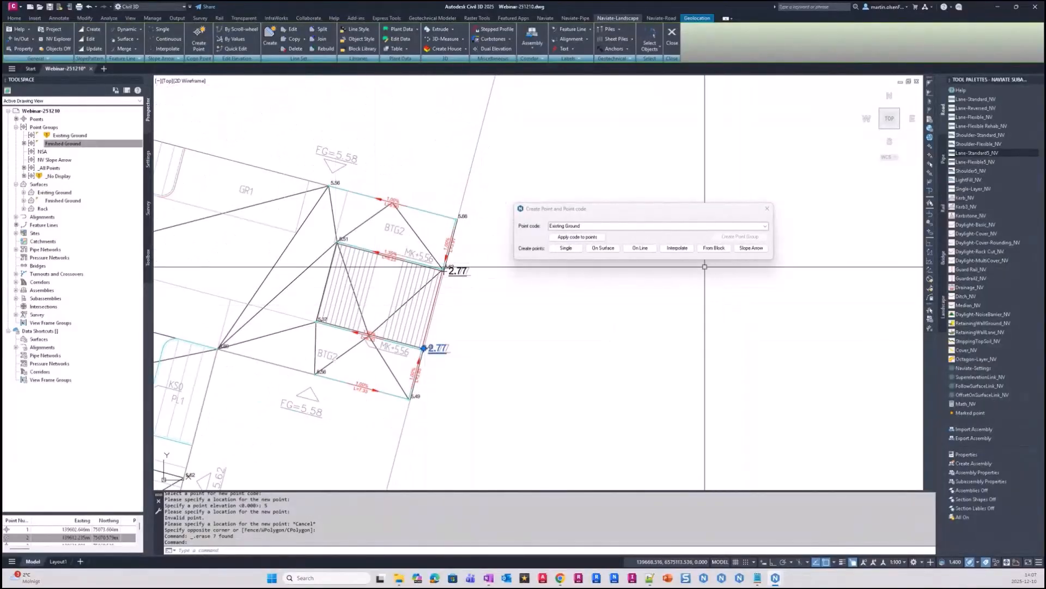
{"action": "left_click", "coordinate": [716, 248]}
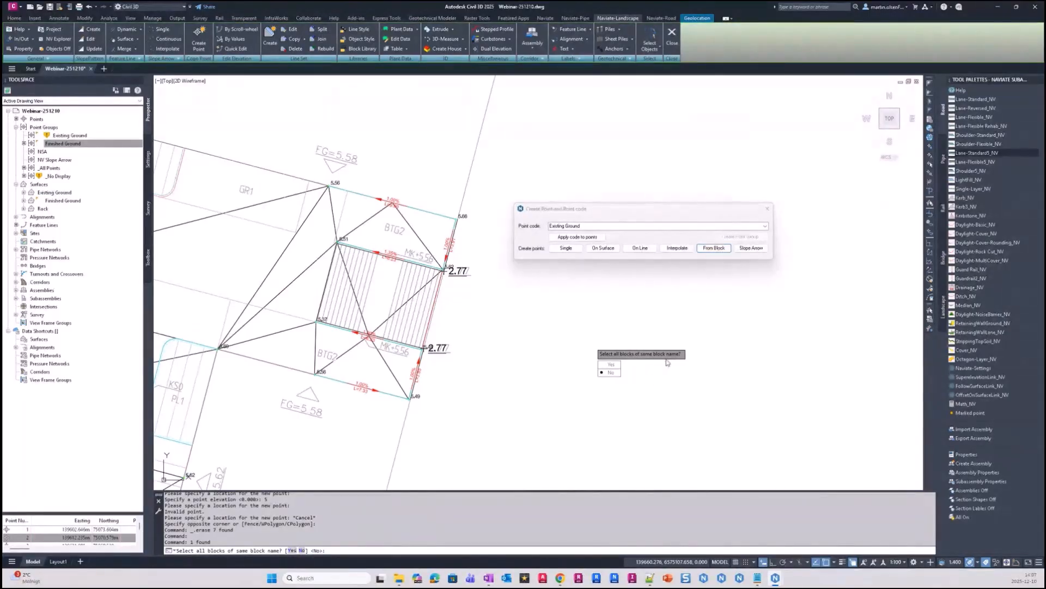
{"action": "left_click", "coordinate": [610, 364]}
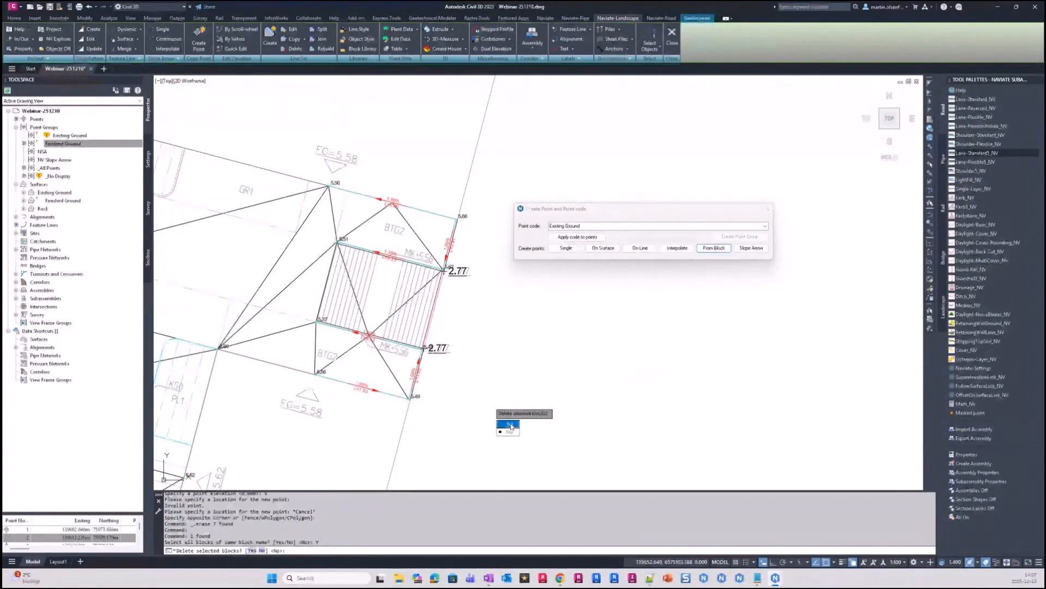
{"action": "left_click", "coordinate": [511, 424]}
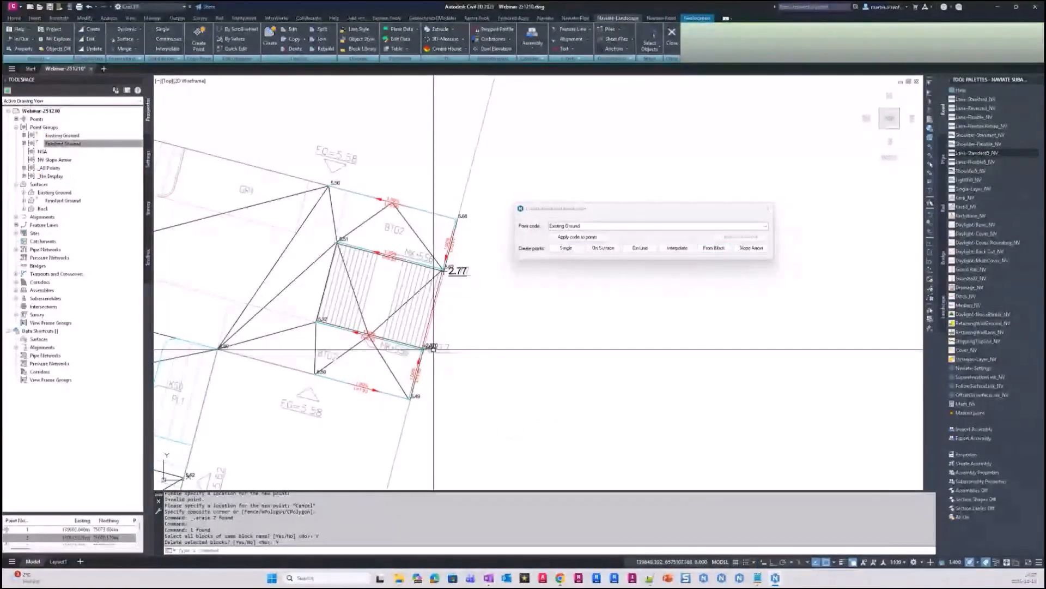
Create points from the remaining 2.77 block and the two western 4.07 blocks, including all same-named blocks and deleting the source blocks
{"action": "scroll", "coordinate": [433, 343], "scroll_direction": "up", "scroll_amount": 4}
{"action": "middle_click_drag", "start_coordinate": [464, 321], "coordinate": [444, 362]}
{"action": "left_click", "coordinate": [714, 248]}
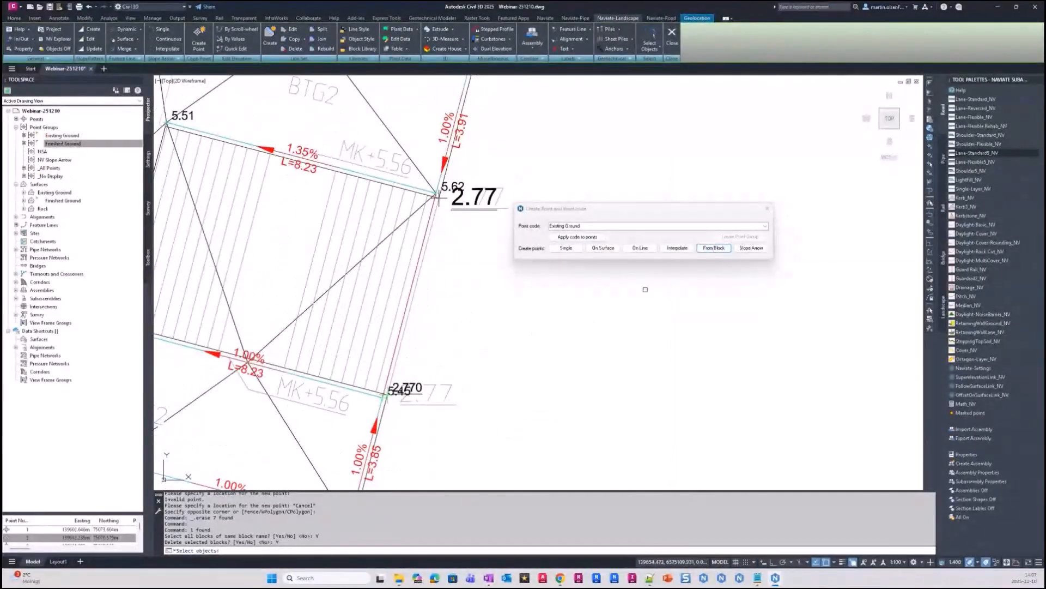
{"action": "left_click", "coordinate": [471, 180]}
{"action": "scroll", "coordinate": [704, 318], "scroll_direction": "down", "scroll_amount": 5}
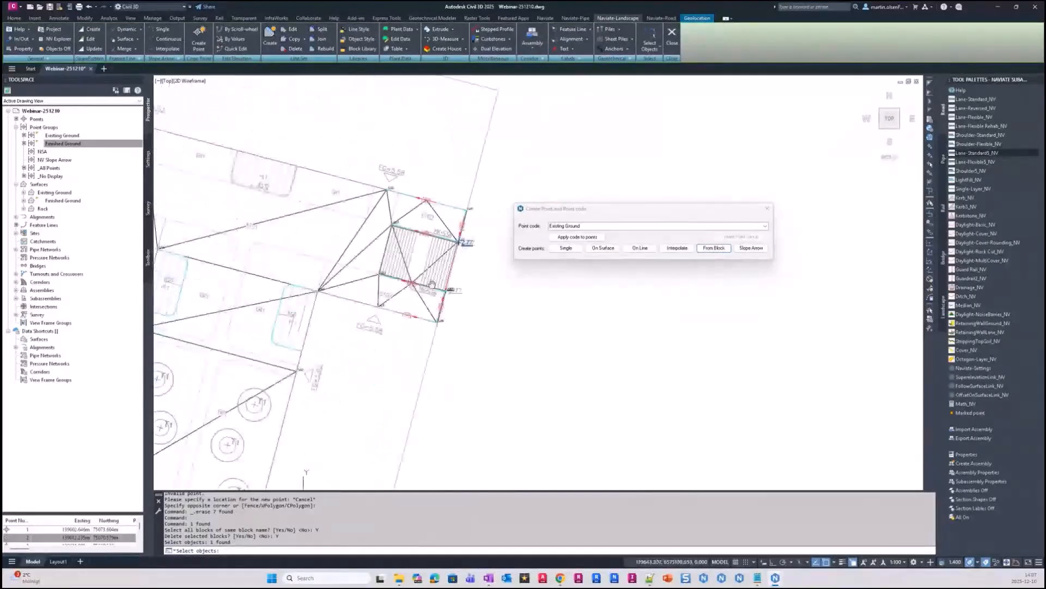
{"action": "scroll", "coordinate": [196, 160], "scroll_direction": "up", "scroll_amount": 4}
{"action": "left_click", "coordinate": [308, 204]}
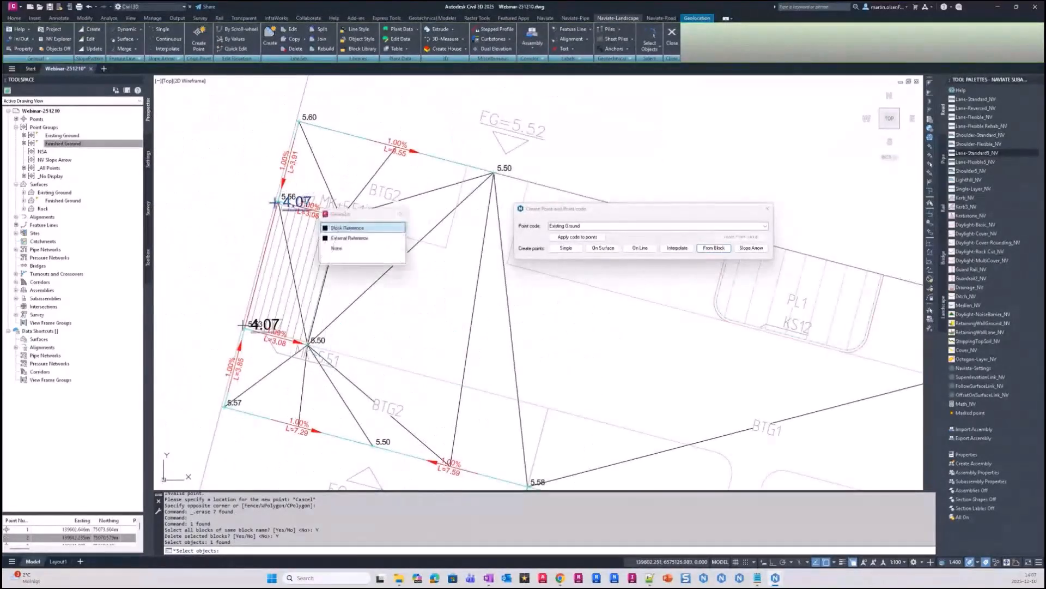
{"action": "left_click", "coordinate": [349, 229]}
{"action": "middle_click_drag", "start_coordinate": [275, 325], "coordinate": [295, 311]}
{"action": "scroll", "coordinate": [295, 311], "scroll_direction": "up", "scroll_amount": 4}
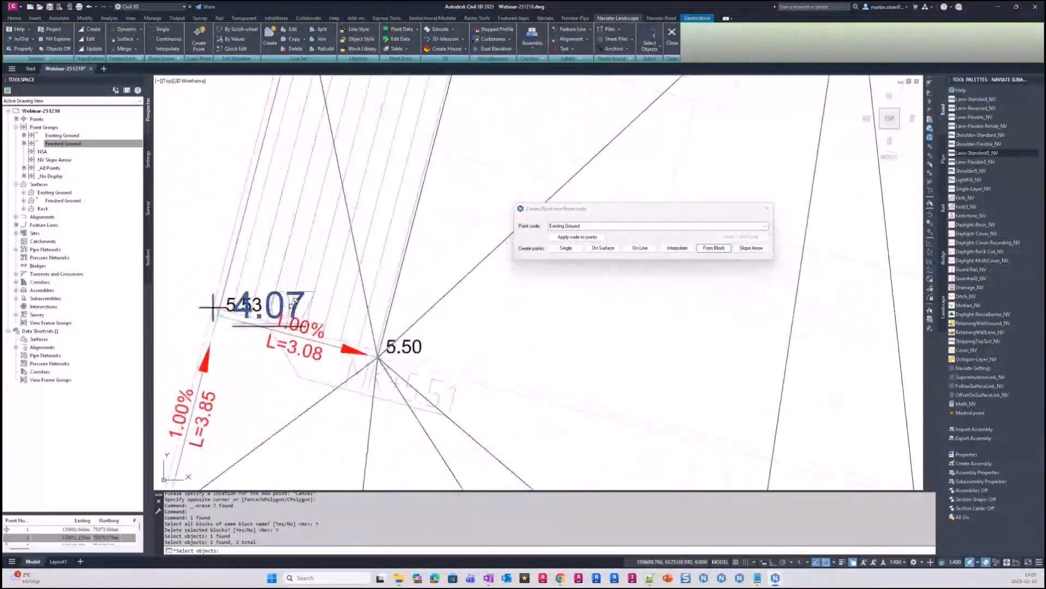
{"action": "left_click", "coordinate": [294, 307]}
{"action": "left_click", "coordinate": [330, 336]}
{"action": "scroll", "coordinate": [296, 251], "scroll_direction": "down", "scroll_amount": 4}
{"action": "mouse_move", "coordinate": [644, 327]}
{"action": "middle_mouse_down"}
{"action": "mouse_move", "coordinate": [416, 369]}
{"action": "mouse_move", "coordinate": [293, 303]}
{"action": "middle_mouse_up"}
{"action": "scroll", "coordinate": [292, 303], "scroll_direction": "down", "scroll_amount": 4}
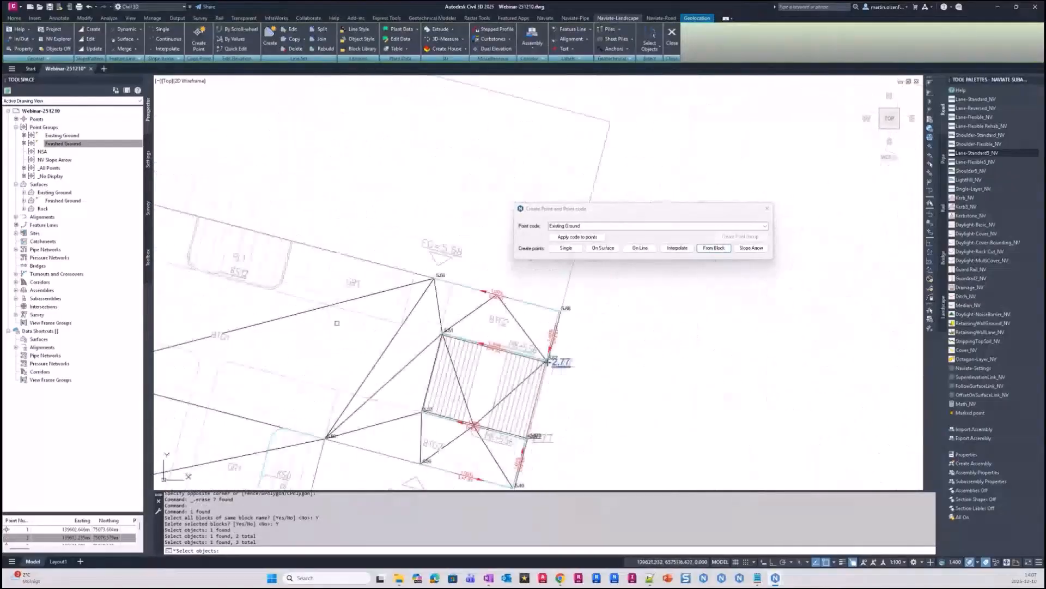
{"action": "key", "text": "Return"}
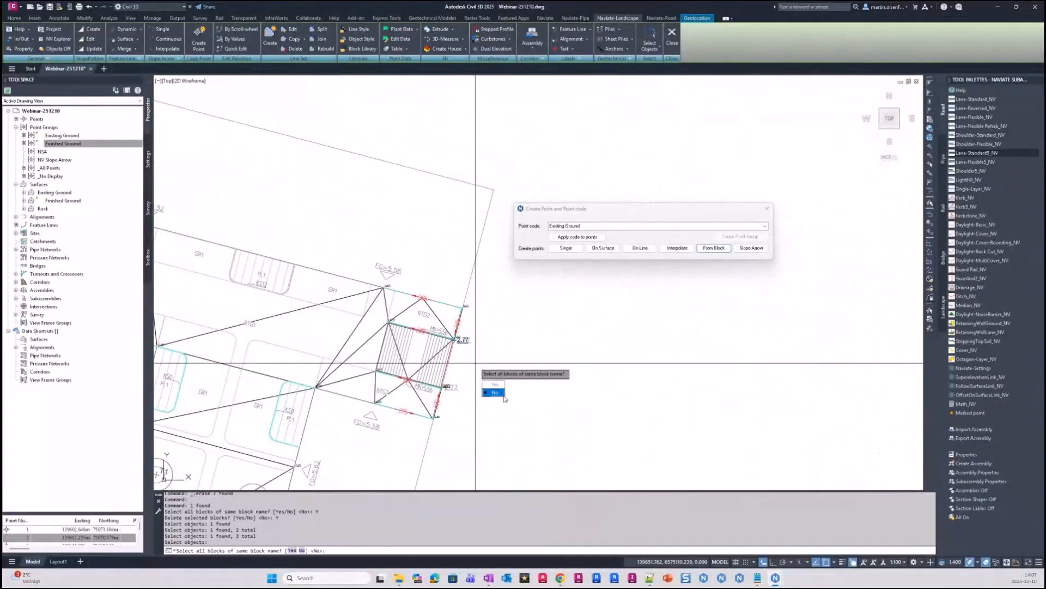
{"action": "left_click", "coordinate": [495, 385]}
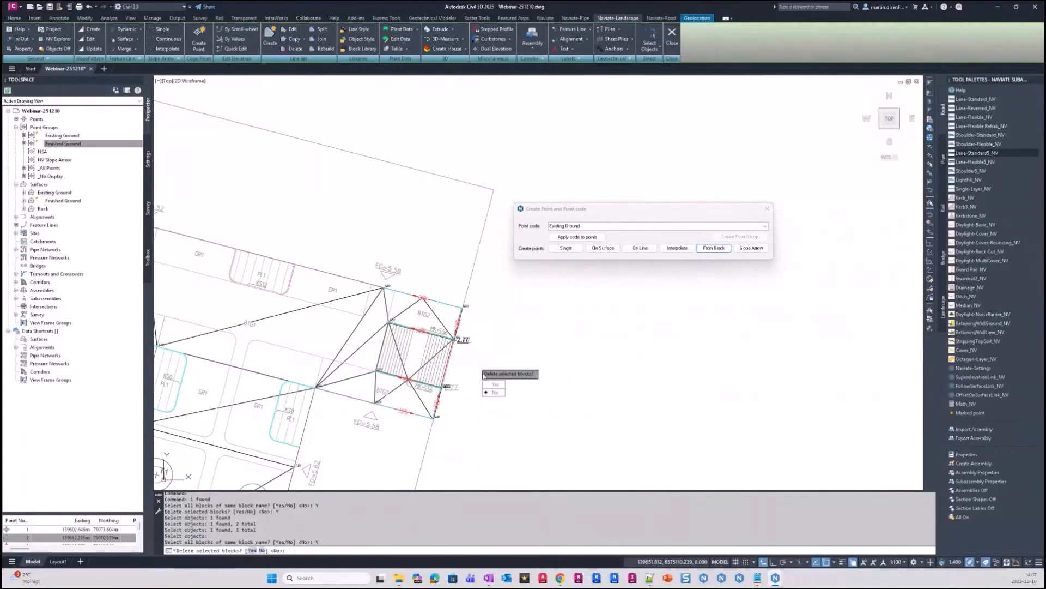
{"action": "left_click", "coordinate": [496, 386]}
Check the converted point at the eastern hatched area's southern corner, clear the selection and close the point creation dialog
{"action": "scroll", "coordinate": [453, 387], "scroll_direction": "up", "scroll_amount": 5}
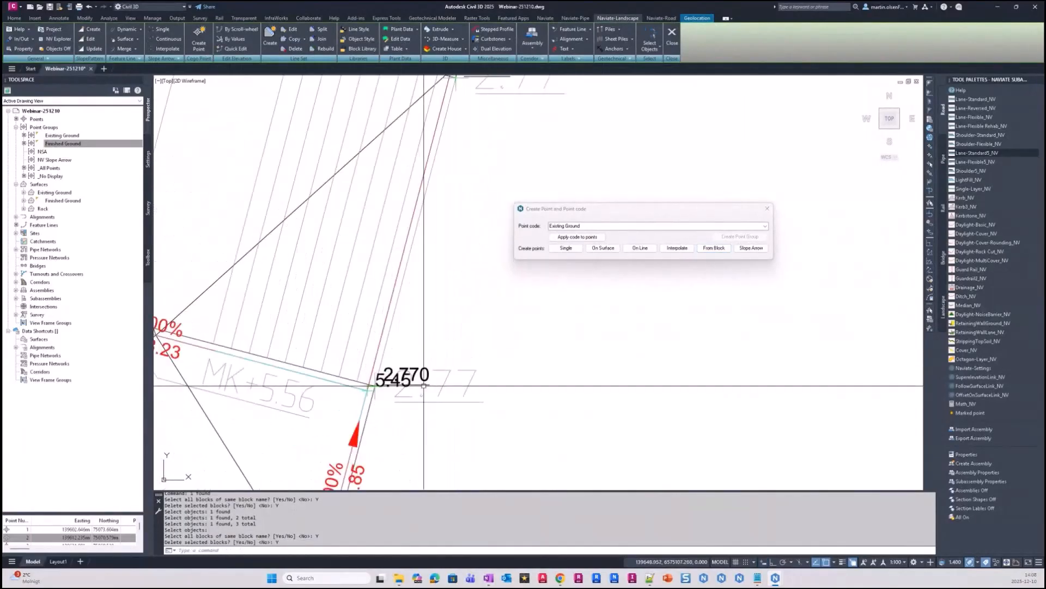
{"action": "left_click", "coordinate": [405, 380]}
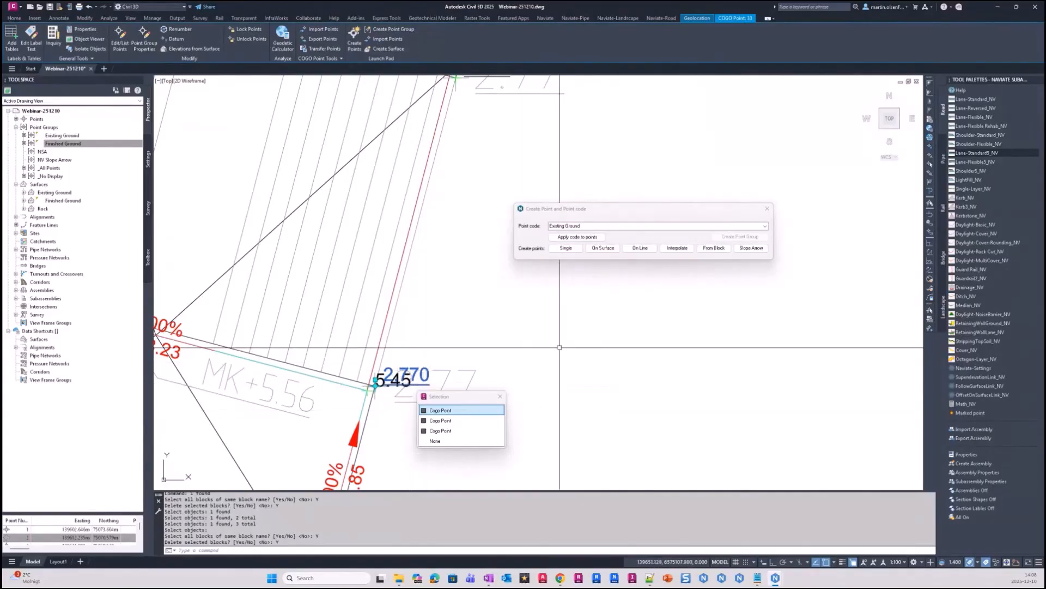
{"action": "middle_click_drag", "start_coordinate": [479, 354], "coordinate": [457, 346]}
{"action": "scroll", "coordinate": [458, 380], "scroll_direction": "down", "scroll_amount": 4}
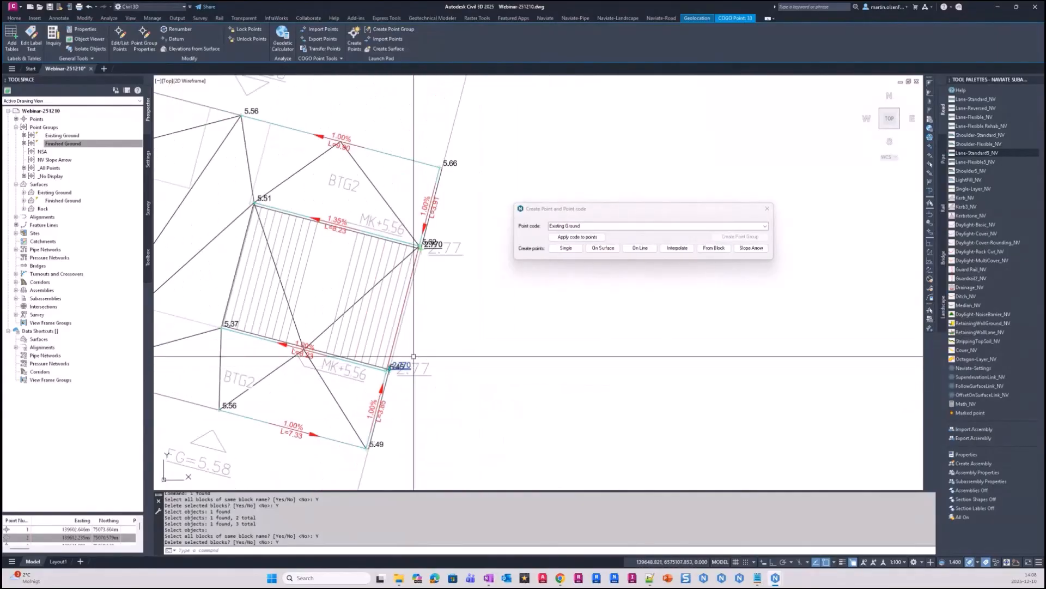
{"action": "key", "text": "Escape"}
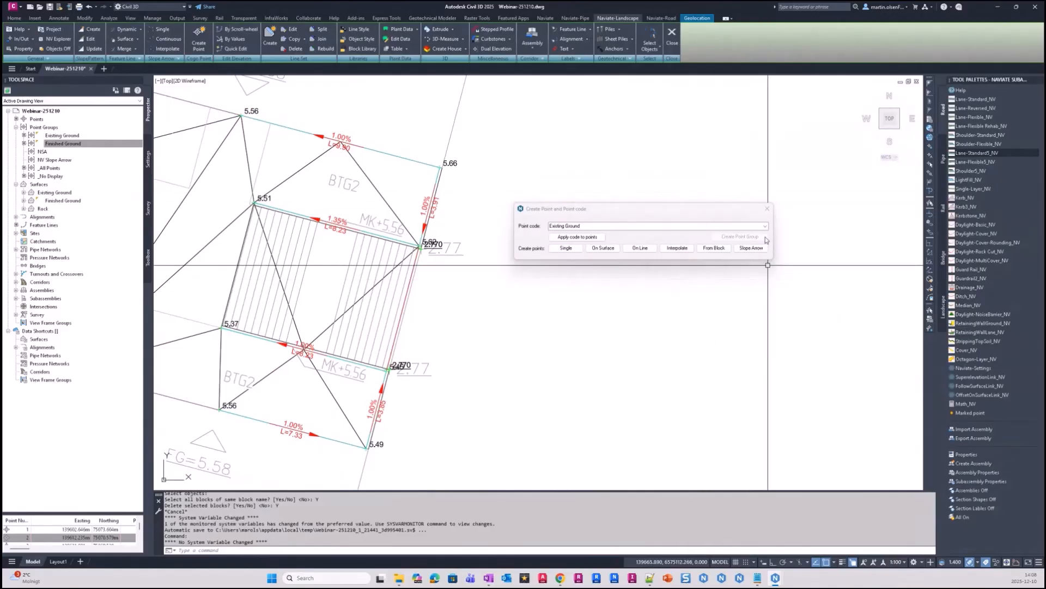
{"action": "left_click_drag", "start_coordinate": [678, 216], "coordinate": [639, 196]}
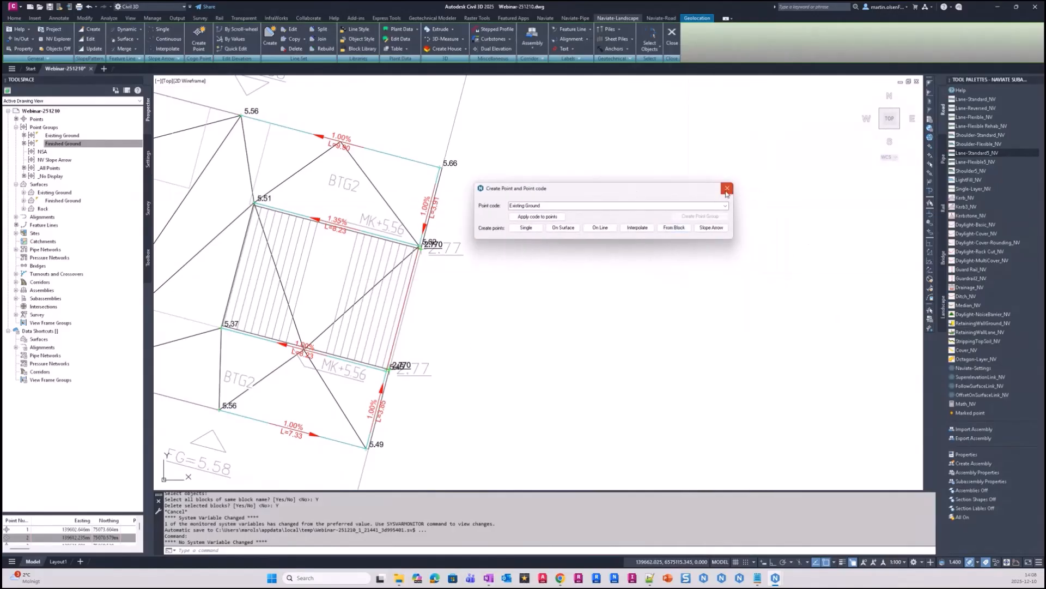
{"action": "left_click", "coordinate": [727, 188]}
Start a single slope arrow and open the slope arrow settings
{"action": "scroll", "coordinate": [656, 294], "scroll_direction": "down", "scroll_amount": 2}
{"action": "scroll", "coordinate": [656, 294], "scroll_direction": "down", "scroll_amount": 2}
{"action": "middle_click_drag", "start_coordinate": [656, 294], "coordinate": [822, 298]}
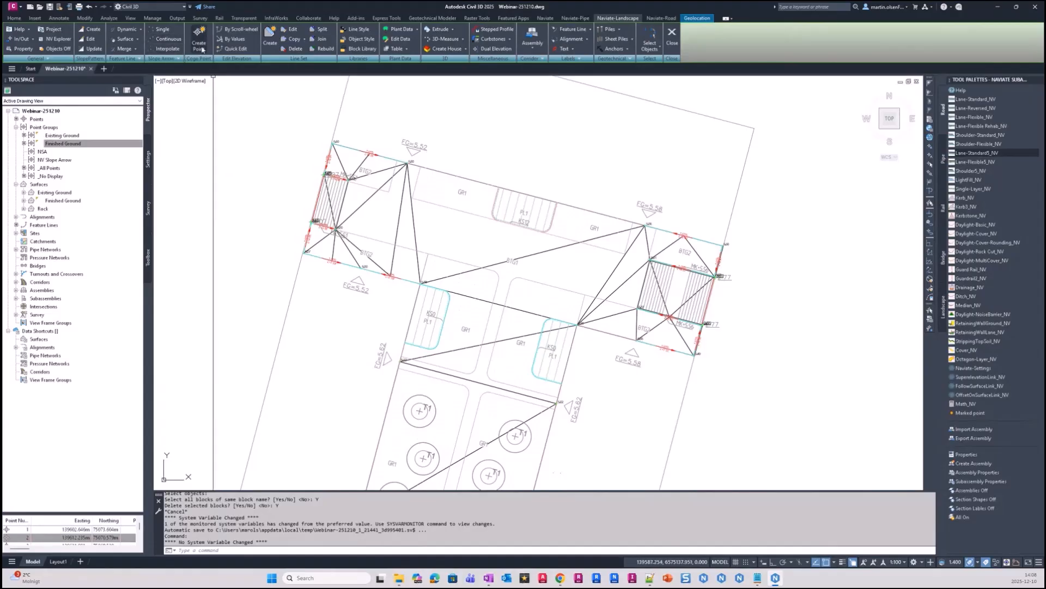
{"action": "left_click", "coordinate": [163, 34]}
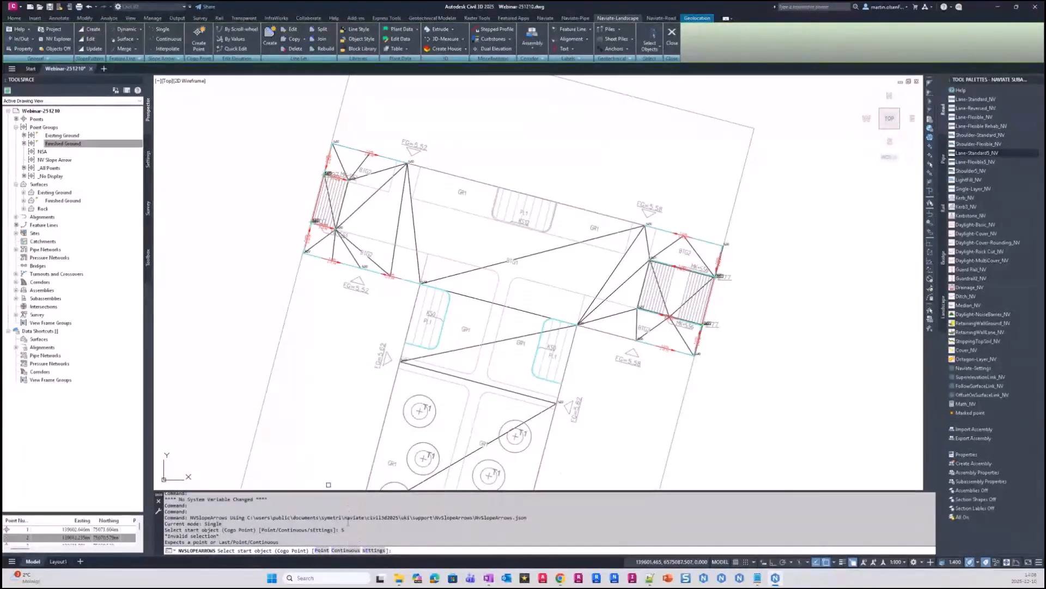
{"action": "left_click", "coordinate": [352, 488]}
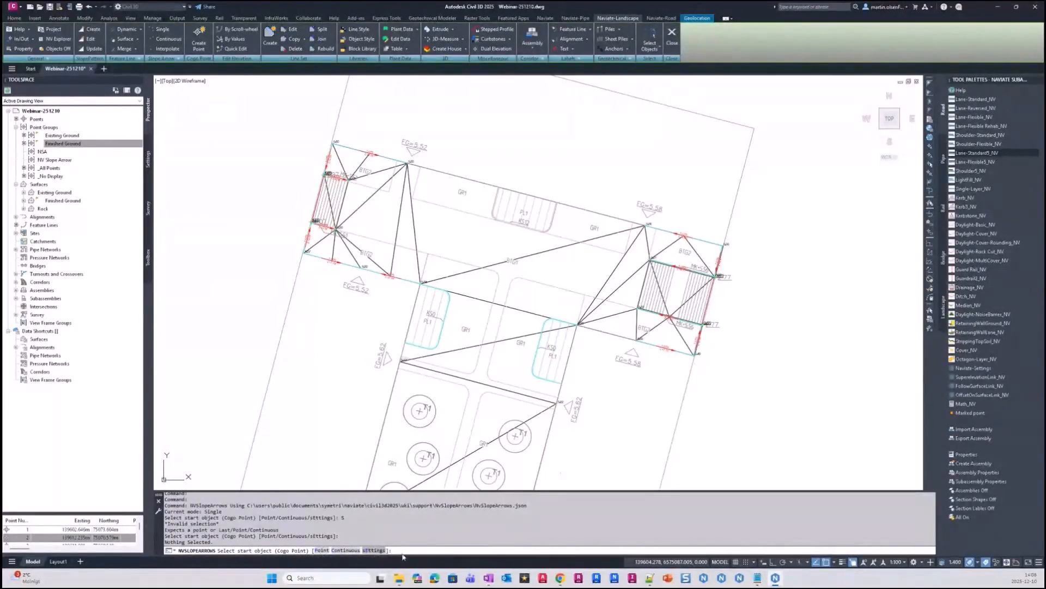
{"action": "left_click", "coordinate": [374, 550]}
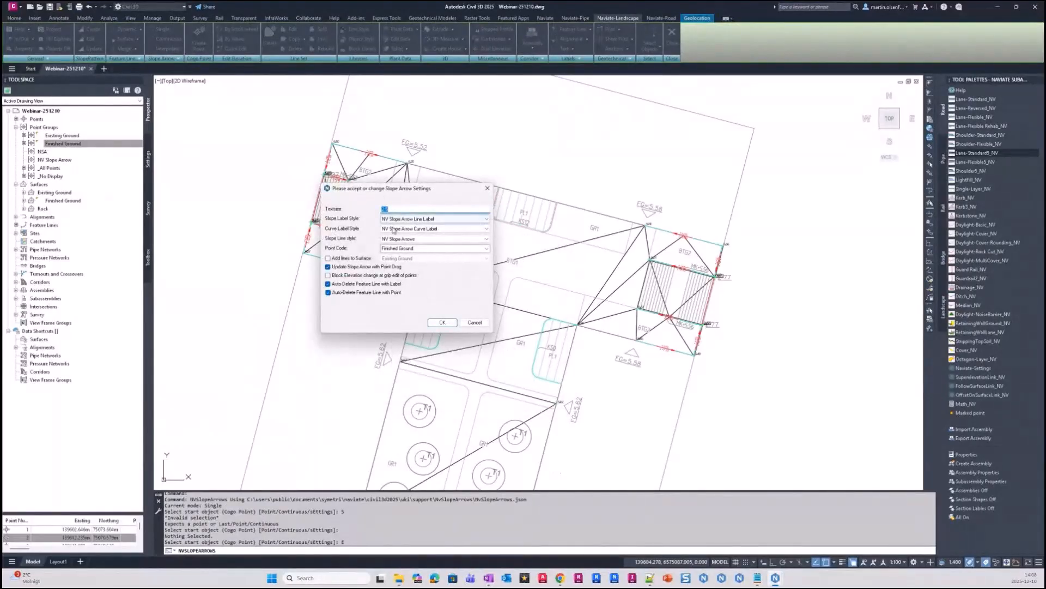
Select Finished Ground as the point code for the slope arrows
{"action": "left_click_drag", "start_coordinate": [406, 194], "coordinate": [434, 188]}
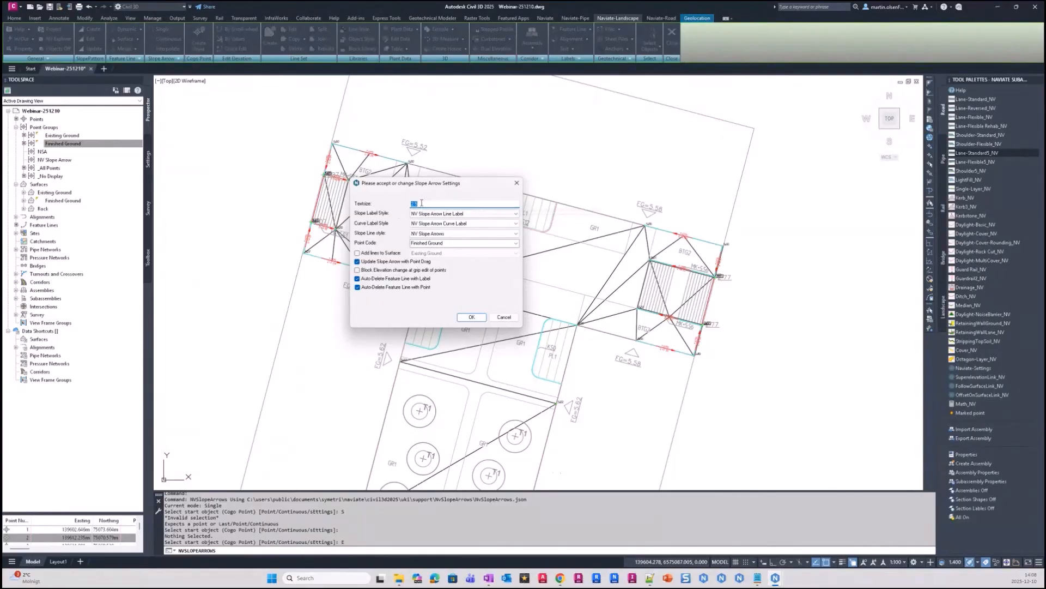
{"action": "left_click_drag", "start_coordinate": [433, 183], "coordinate": [590, 204]}
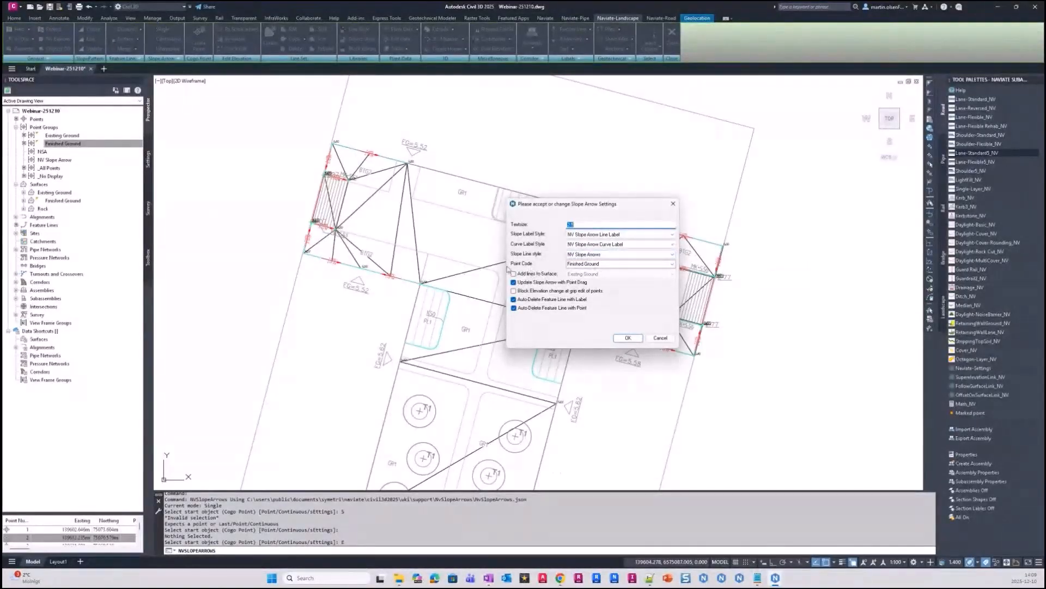
{"action": "left_click", "coordinate": [672, 264]}
{"action": "left_click", "coordinate": [673, 264]}
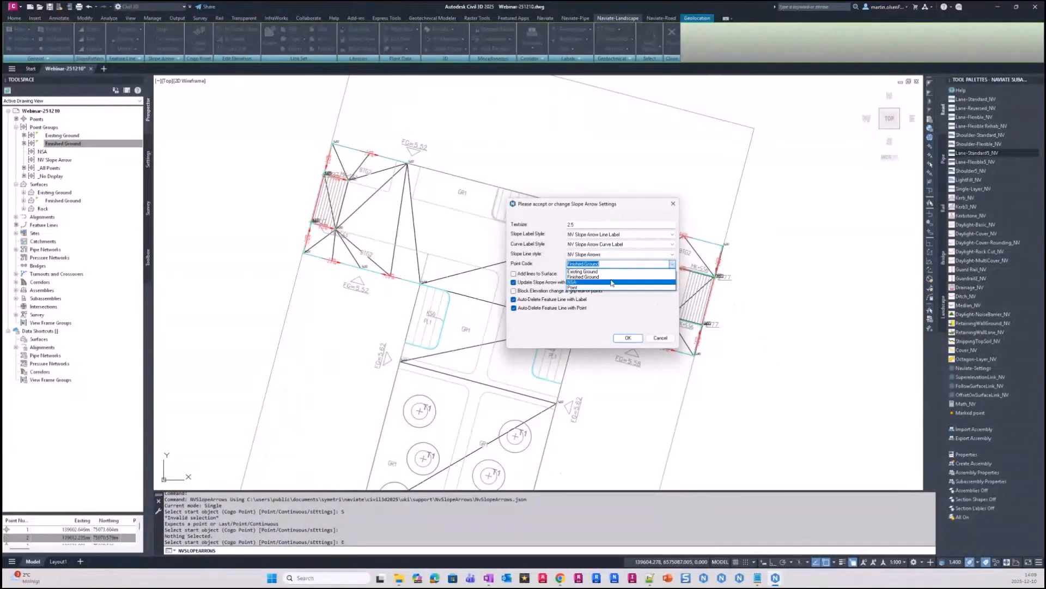
{"action": "left_click", "coordinate": [594, 277]}
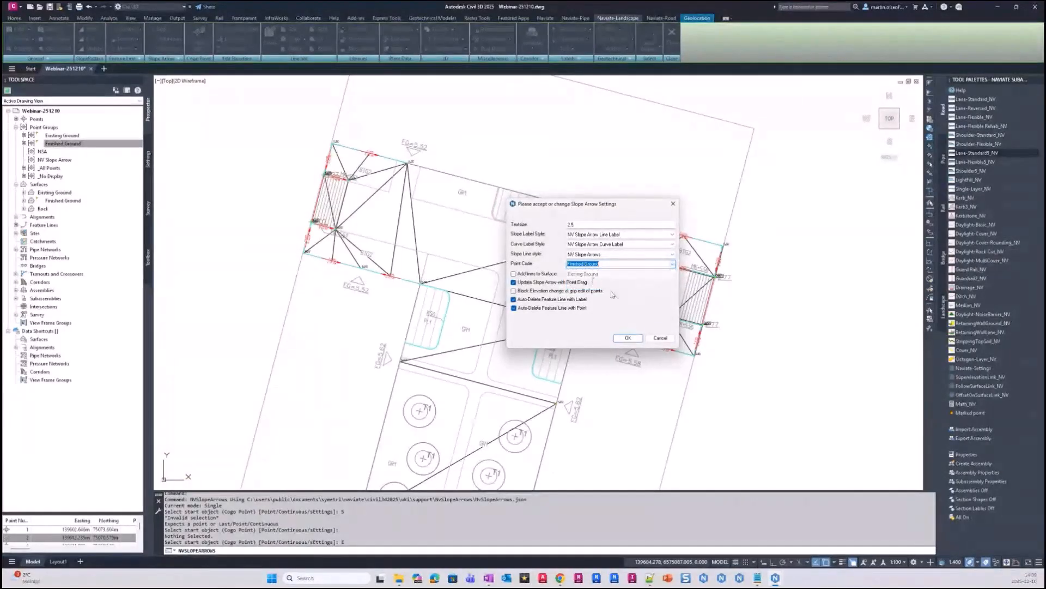
{"action": "left_click_drag", "start_coordinate": [599, 206], "coordinate": [549, 186]}
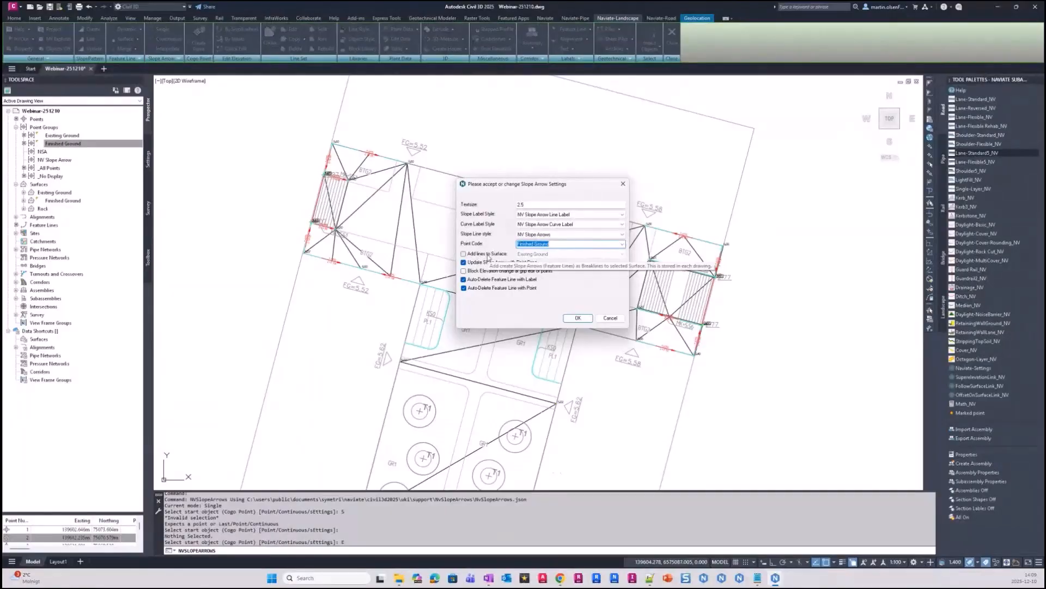
Enable adding slope arrow lines to the Finished Ground surface and accept the settings
{"action": "left_click", "coordinate": [463, 253]}
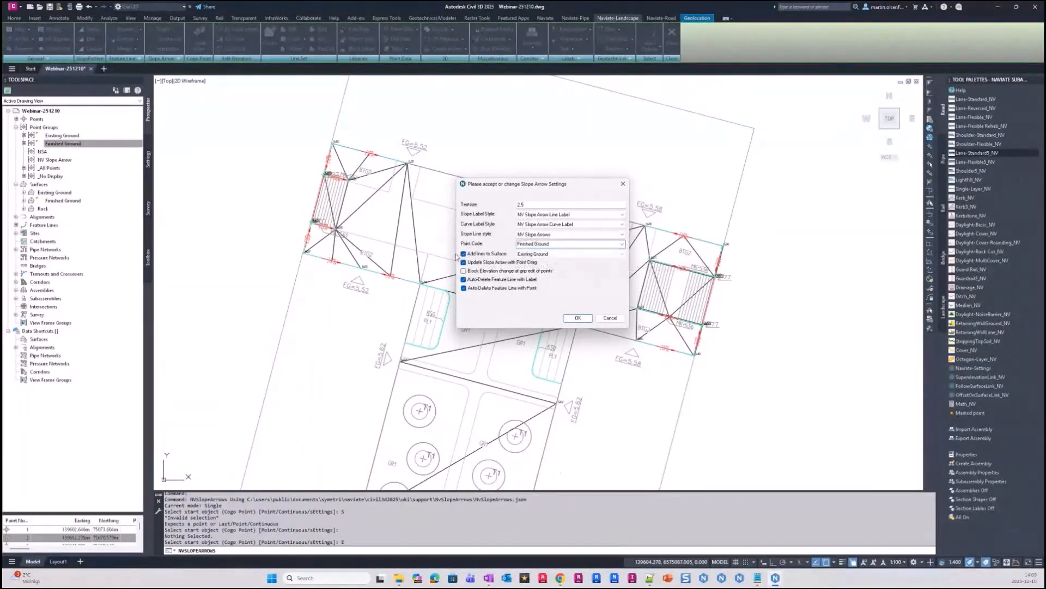
{"action": "left_click", "coordinate": [561, 254]}
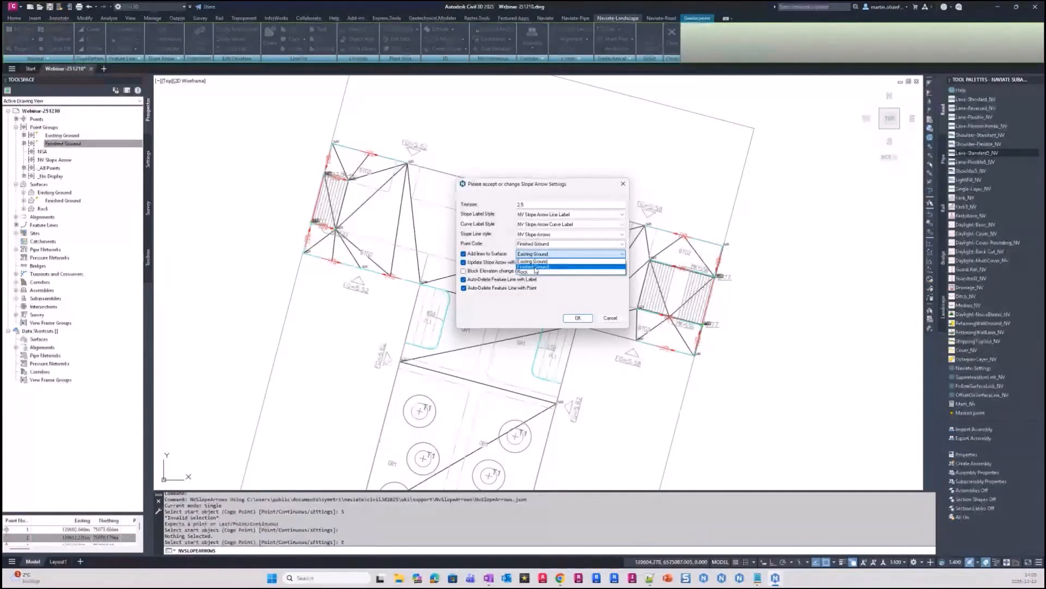
{"action": "left_click", "coordinate": [536, 266]}
{"action": "left_click_drag", "start_coordinate": [518, 183], "coordinate": [741, 189]}
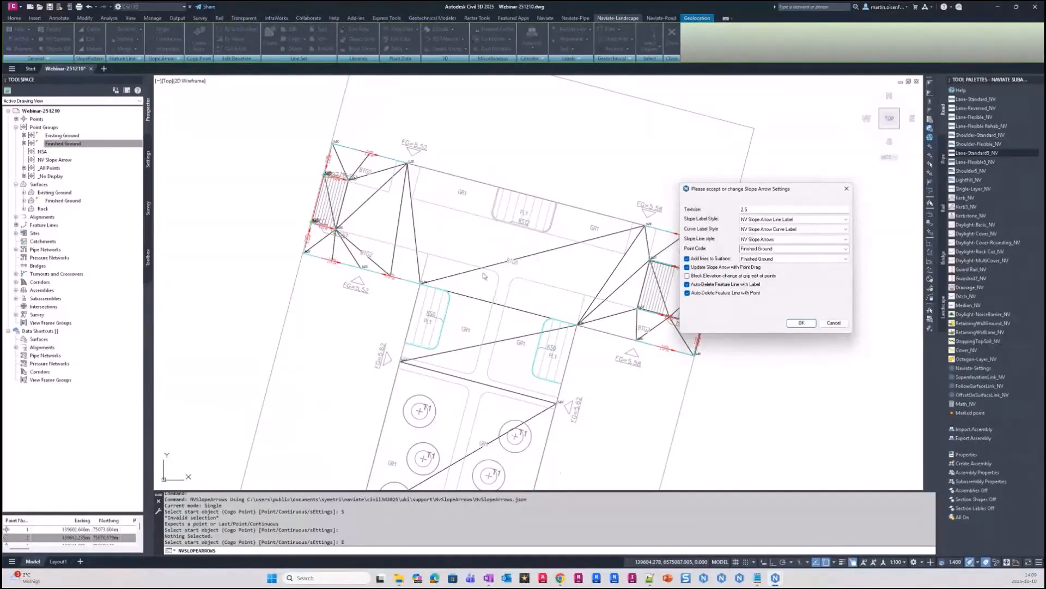
{"action": "left_click_drag", "start_coordinate": [763, 187], "coordinate": [668, 168]}
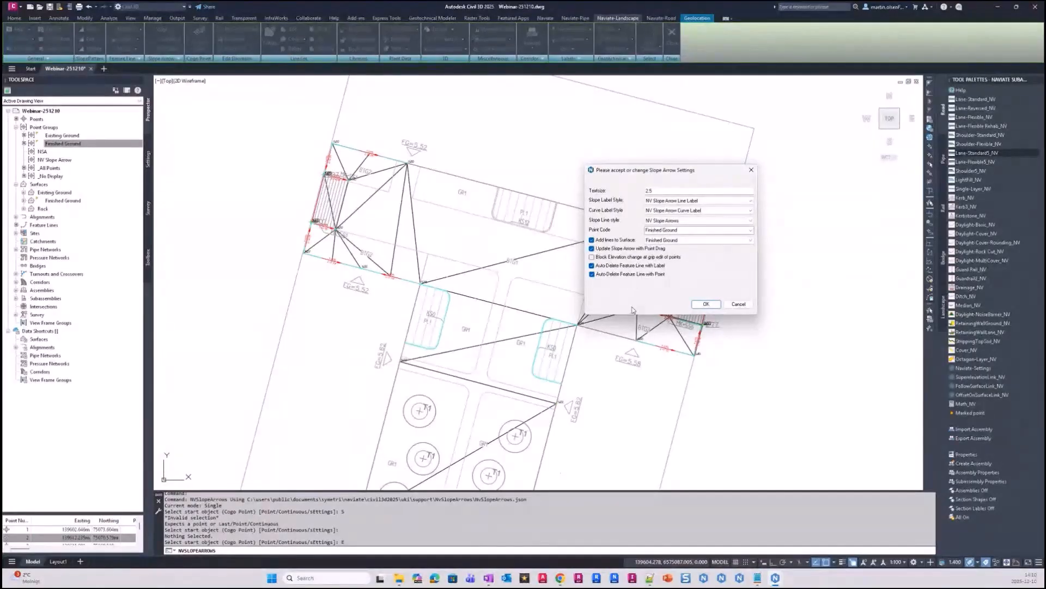
{"action": "left_click", "coordinate": [706, 304]}
Switch the slope arrow's start from selecting a Cogo point to specifying a free point
{"action": "scroll", "coordinate": [472, 314], "scroll_direction": "up", "scroll_amount": 2}
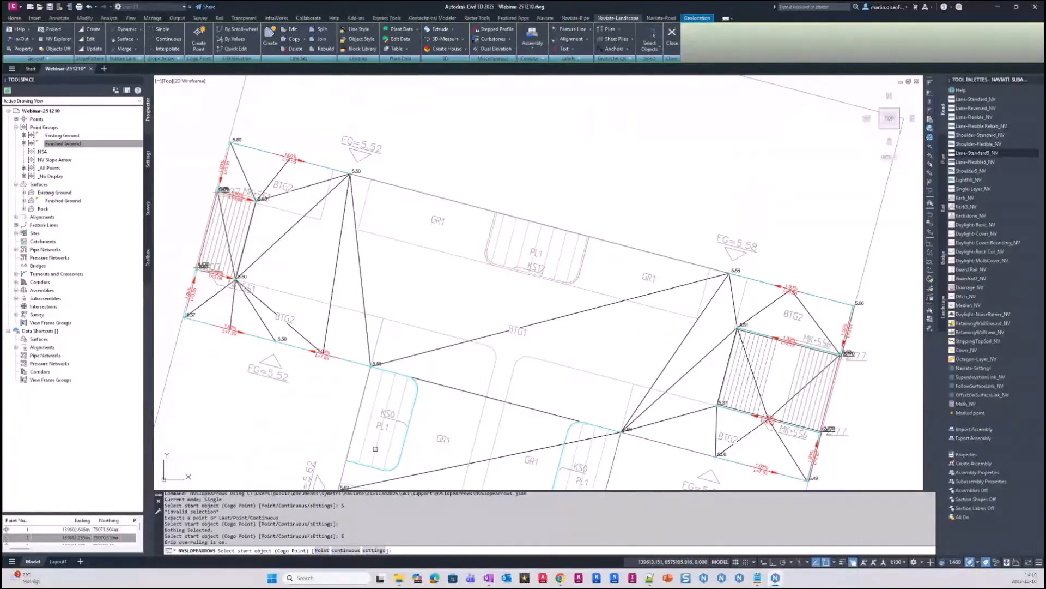
{"action": "scroll", "coordinate": [349, 248], "scroll_direction": "up", "scroll_amount": 4}
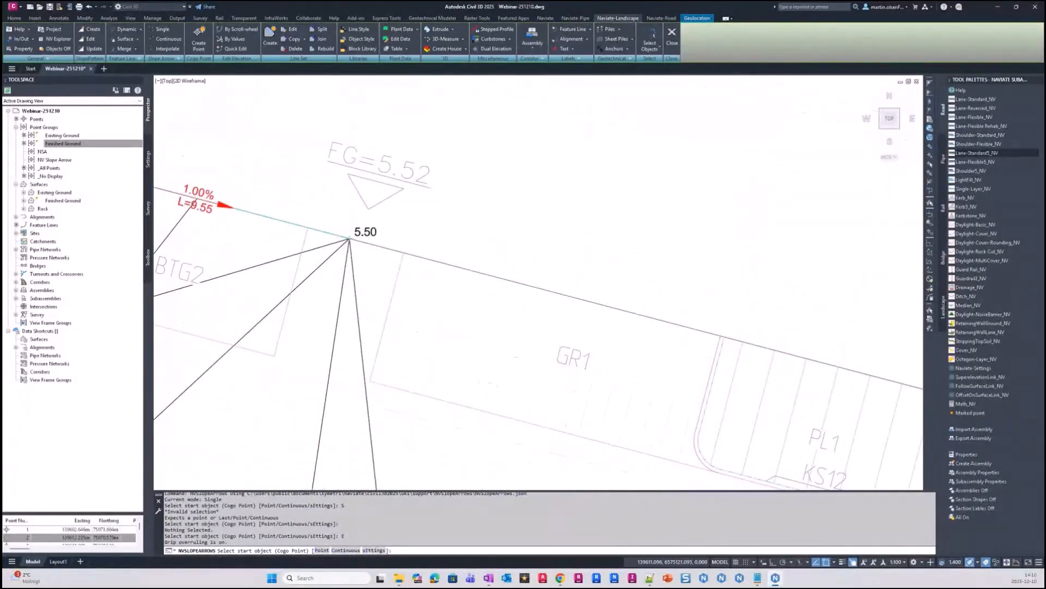
{"action": "scroll", "coordinate": [316, 427], "scroll_direction": "down", "scroll_amount": 2}
{"action": "middle_click_drag", "start_coordinate": [374, 392], "coordinate": [352, 358]}
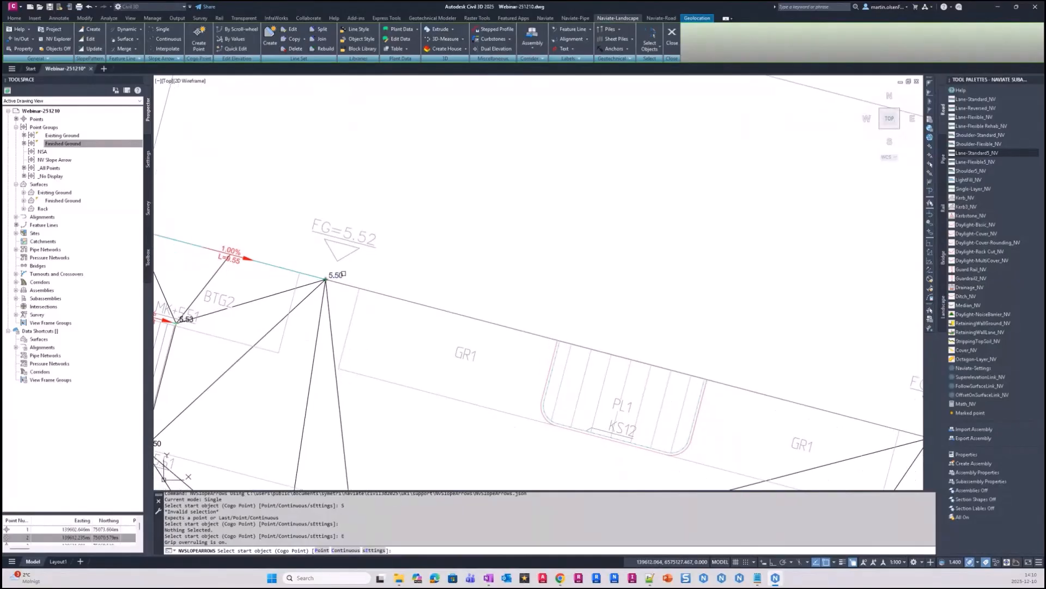
{"action": "scroll", "coordinate": [417, 426], "scroll_direction": "down", "scroll_amount": 2}
{"action": "middle_click_drag", "start_coordinate": [404, 421], "coordinate": [337, 303]}
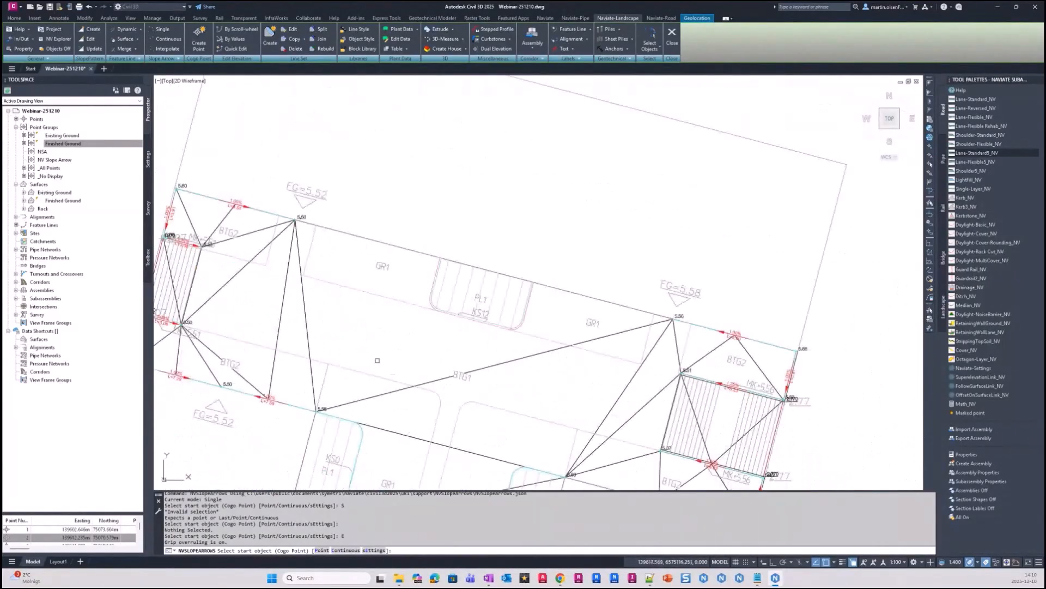
{"action": "middle_click_drag", "start_coordinate": [371, 362], "coordinate": [341, 311]}
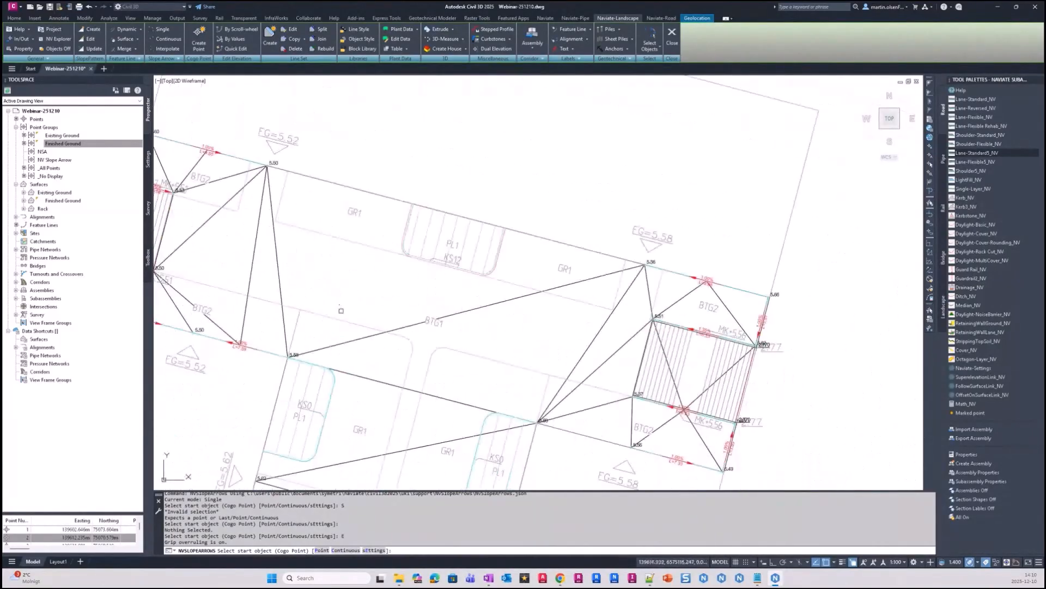
{"action": "left_click", "coordinate": [319, 551]}
Place the slope arrow's start point in the open area just south of the western GR1 strip
{"action": "middle_click_drag", "start_coordinate": [368, 388], "coordinate": [369, 310]}
{"action": "scroll", "coordinate": [420, 367], "scroll_direction": "down", "scroll_amount": 2}
{"action": "middle_click_drag", "start_coordinate": [420, 366], "coordinate": [390, 301]}
{"action": "middle_click_drag", "start_coordinate": [375, 242], "coordinate": [338, 300]}
{"action": "scroll", "coordinate": [346, 300], "scroll_direction": "up", "scroll_amount": 4}
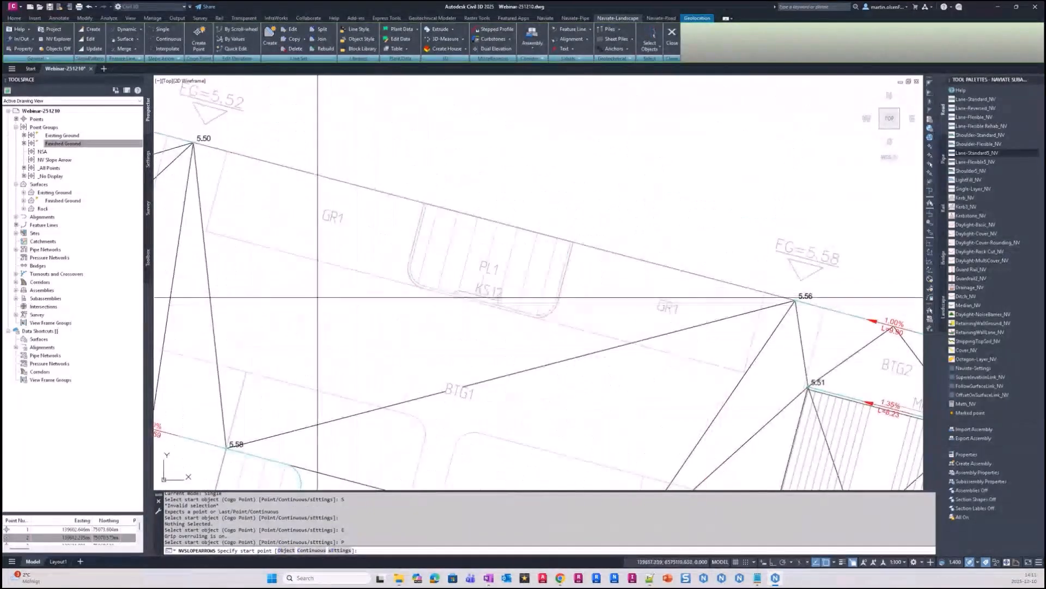
{"action": "scroll", "coordinate": [256, 365], "scroll_direction": "down", "scroll_amount": 2}
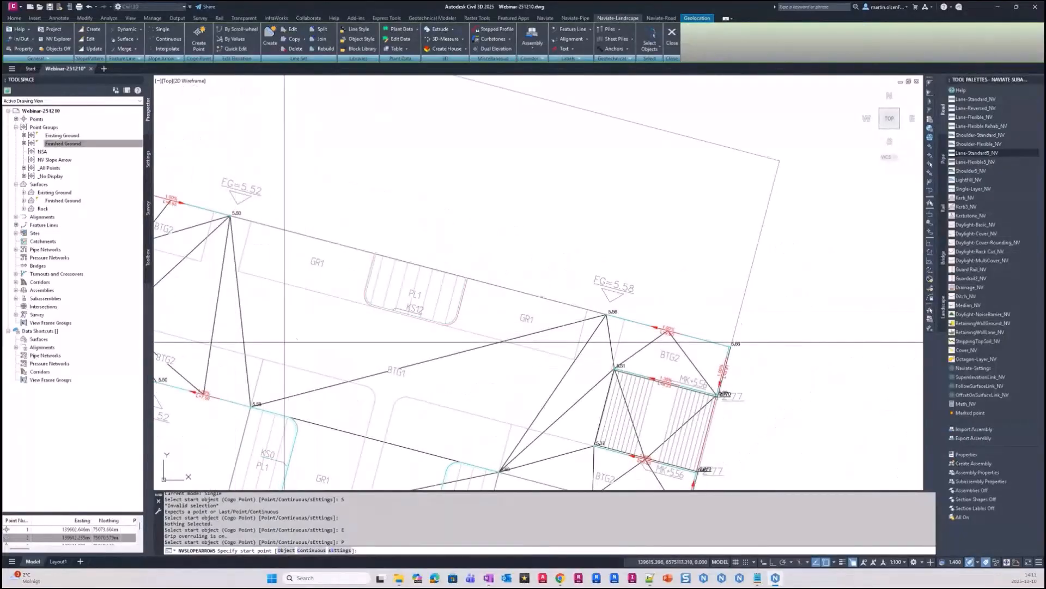
{"action": "middle_click_drag", "start_coordinate": [233, 334], "coordinate": [282, 327]}
{"action": "left_click", "coordinate": [330, 304]}
Take the start point's elevation from the Finished Ground surface
{"action": "scroll", "coordinate": [325, 351], "scroll_direction": "up", "scroll_amount": 2}
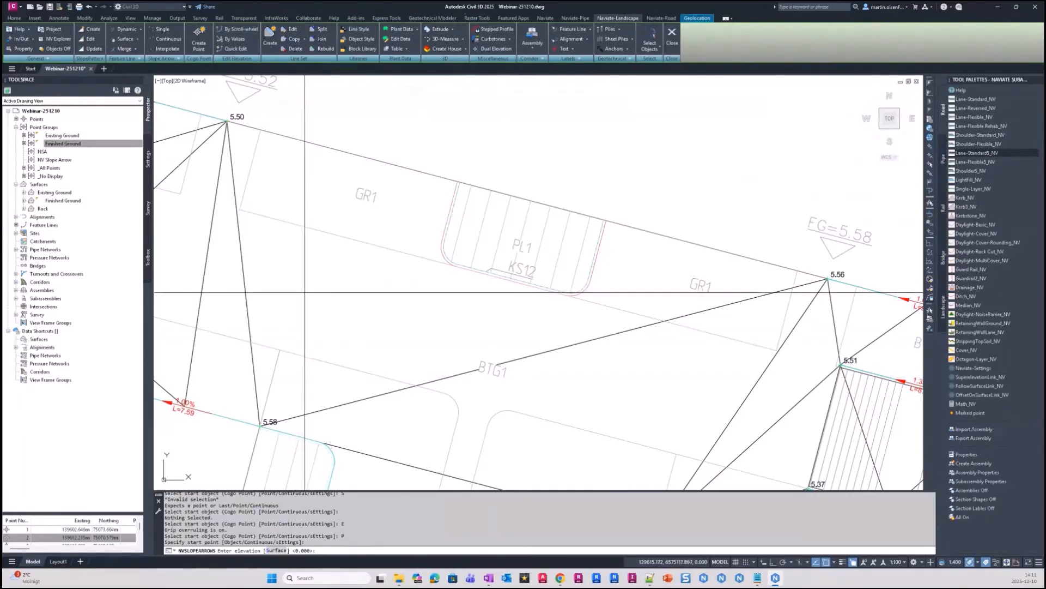
{"action": "scroll", "coordinate": [307, 298], "scroll_direction": "down", "scroll_amount": 2}
{"action": "scroll", "coordinate": [309, 280], "scroll_direction": "up", "scroll_amount": 2}
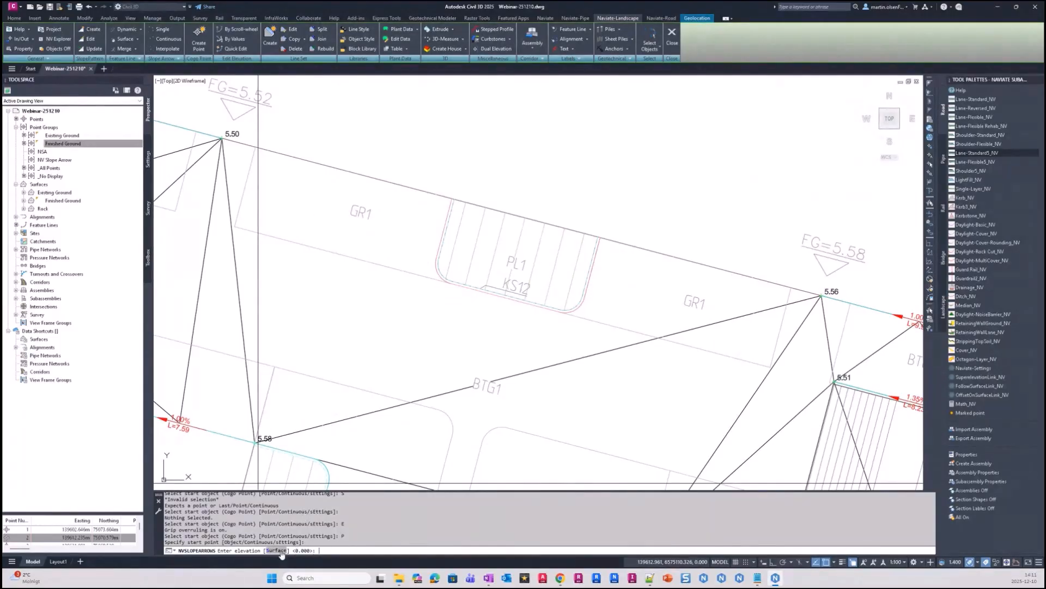
{"action": "scroll", "coordinate": [328, 430], "scroll_direction": "down", "scroll_amount": 2}
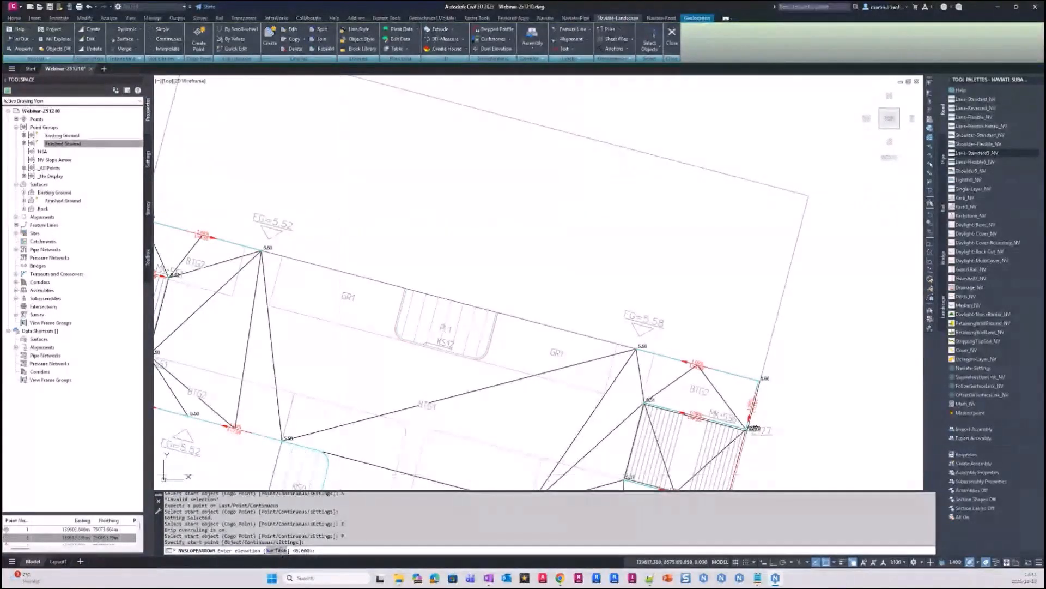
{"action": "left_click", "coordinate": [276, 550]}
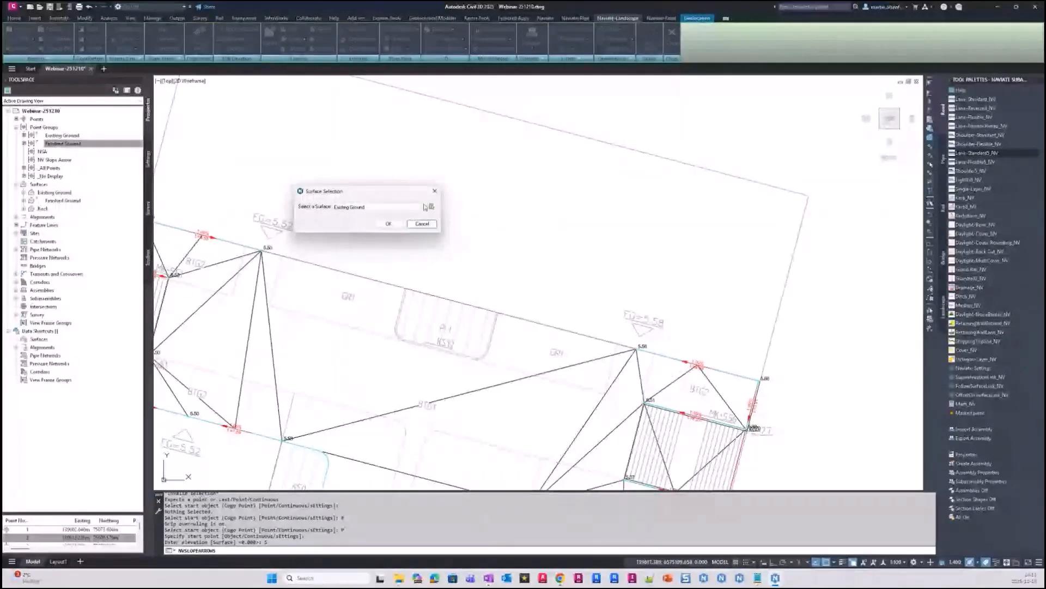
{"action": "left_click", "coordinate": [377, 208]}
{"action": "left_click", "coordinate": [371, 220]}
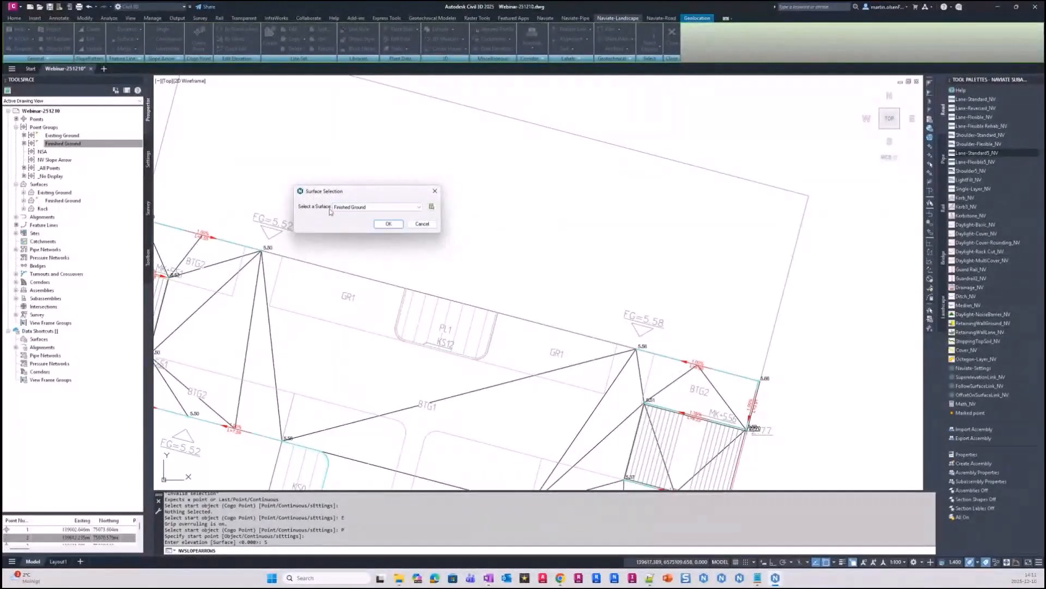
{"action": "left_click", "coordinate": [389, 224]}
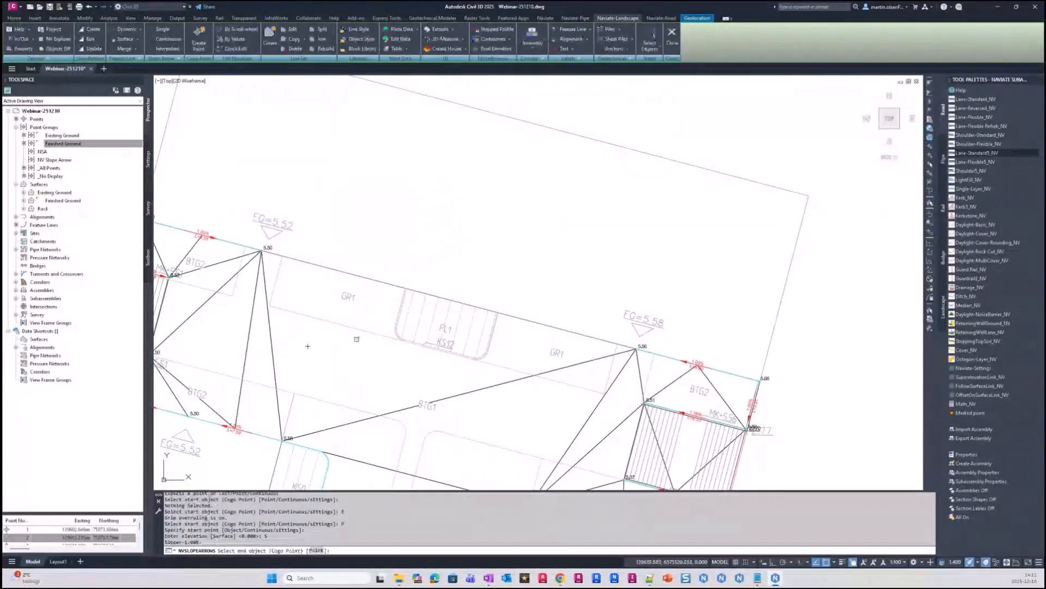
Switch the slope arrow's end from selecting a Cogo point to specifying a free point
{"action": "middle_click_drag", "start_coordinate": [315, 360], "coordinate": [268, 332]}
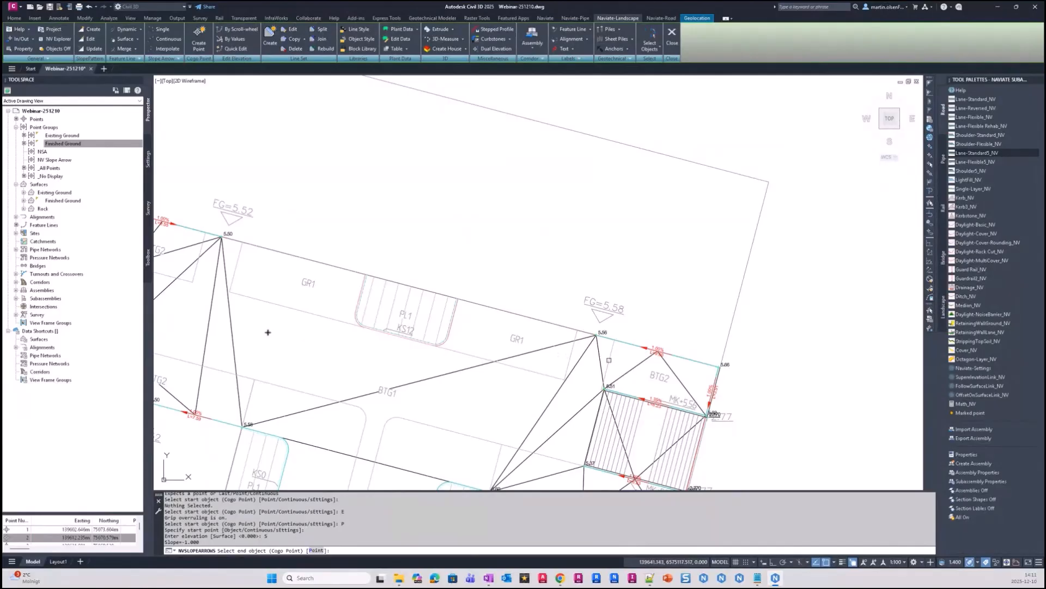
{"action": "middle_click_drag", "start_coordinate": [490, 406], "coordinate": [541, 374]}
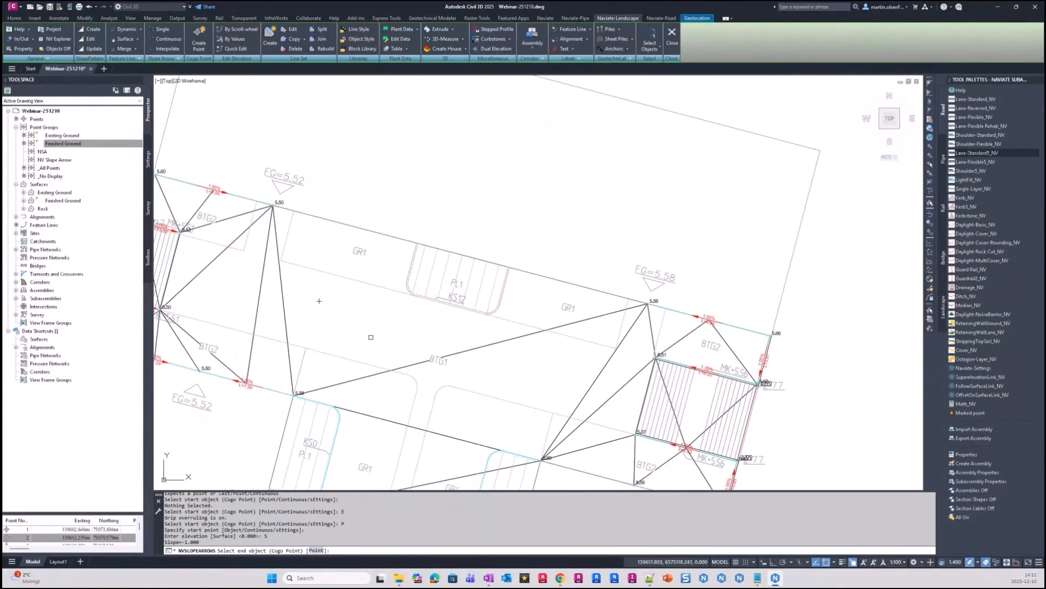
{"action": "left_click", "coordinate": [316, 551]}
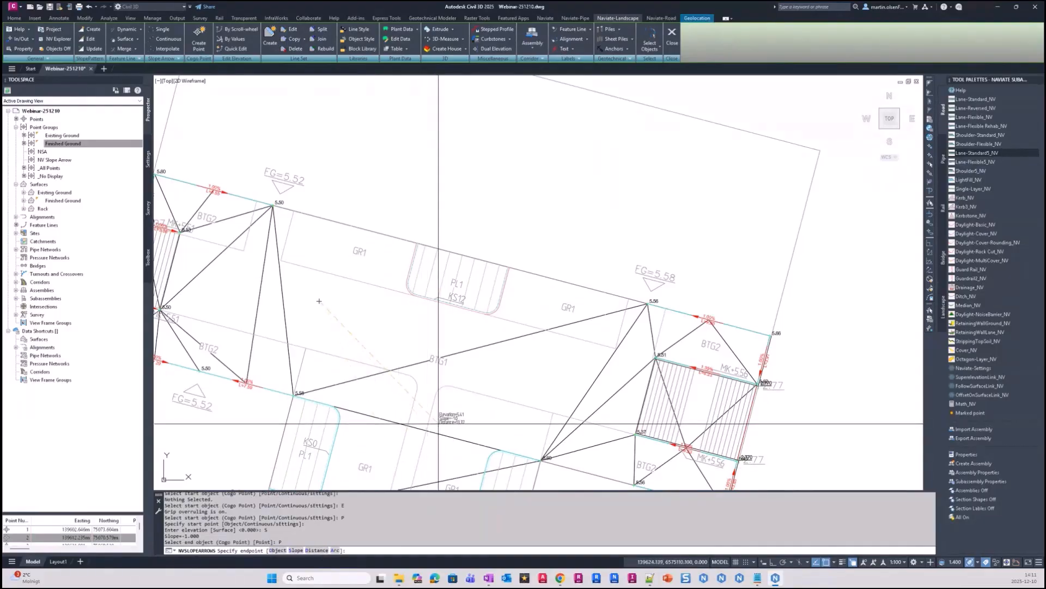
Preview elevation, slope and distance at several endpoint positions around BTG1, and set the arrow's slope to -2
{"action": "scroll", "coordinate": [467, 374], "scroll_direction": "up", "scroll_amount": 8}
{"action": "scroll", "coordinate": [468, 374], "scroll_direction": "down", "scroll_amount": 3}
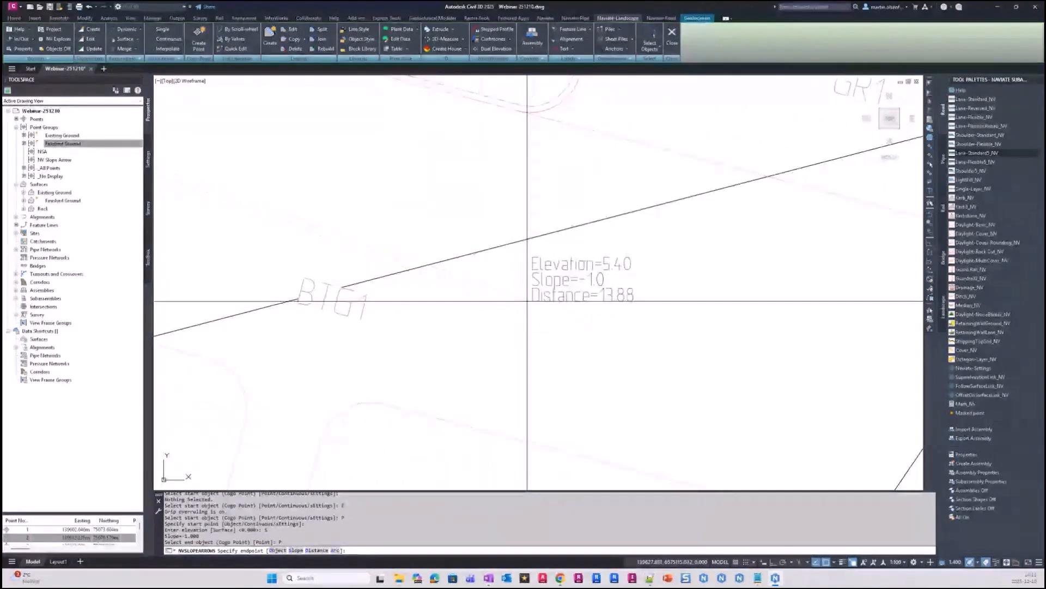
{"action": "scroll", "coordinate": [531, 306], "scroll_direction": "down", "scroll_amount": 4}
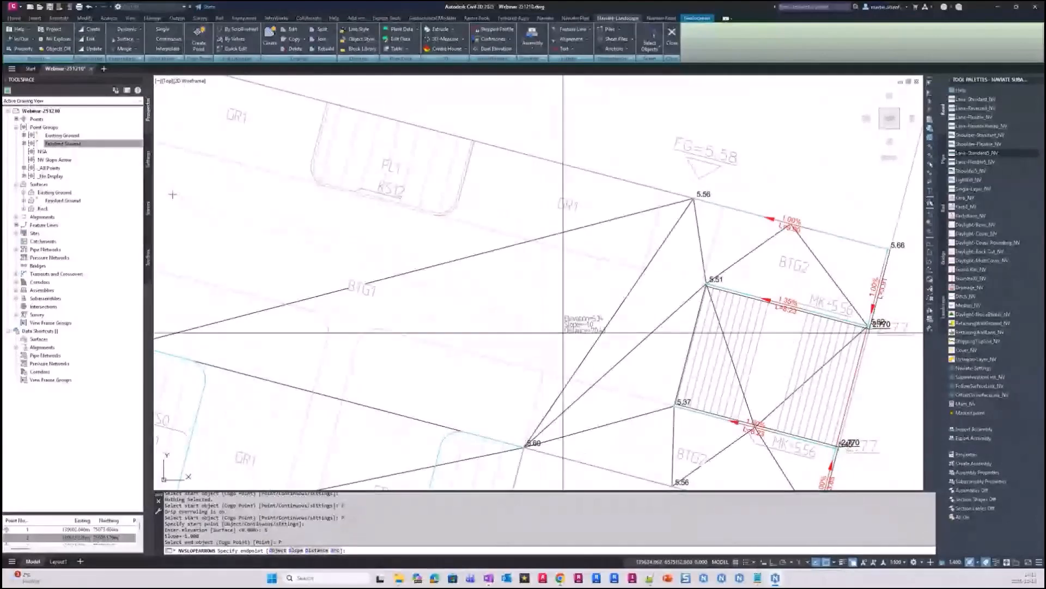
{"action": "scroll", "coordinate": [583, 335], "scroll_direction": "up", "scroll_amount": 2}
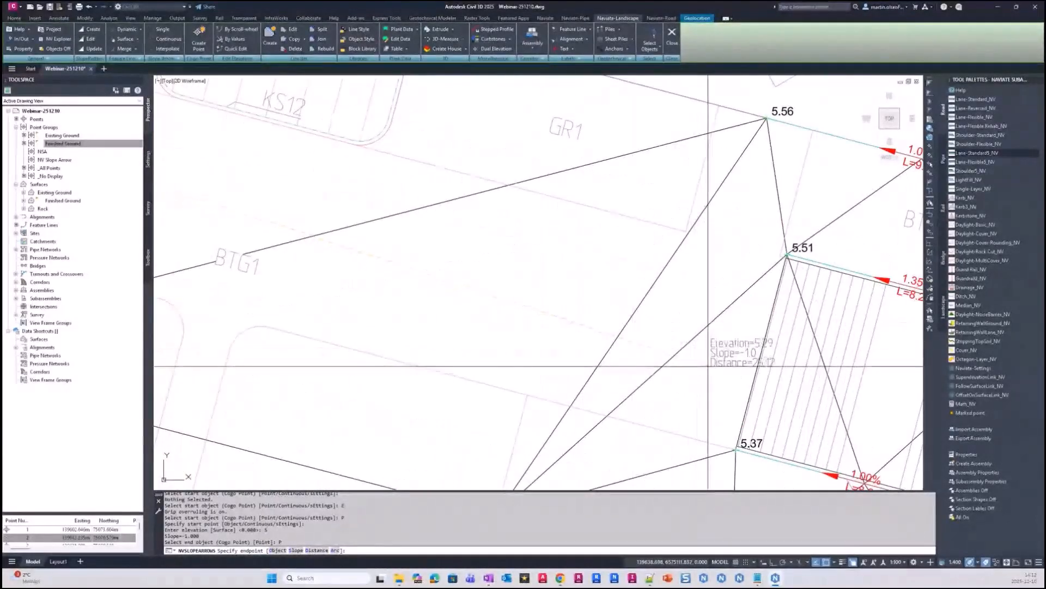
{"action": "middle_click_drag", "start_coordinate": [424, 306], "coordinate": [592, 328]}
{"action": "middle_click_drag", "start_coordinate": [319, 411], "coordinate": [422, 366]}
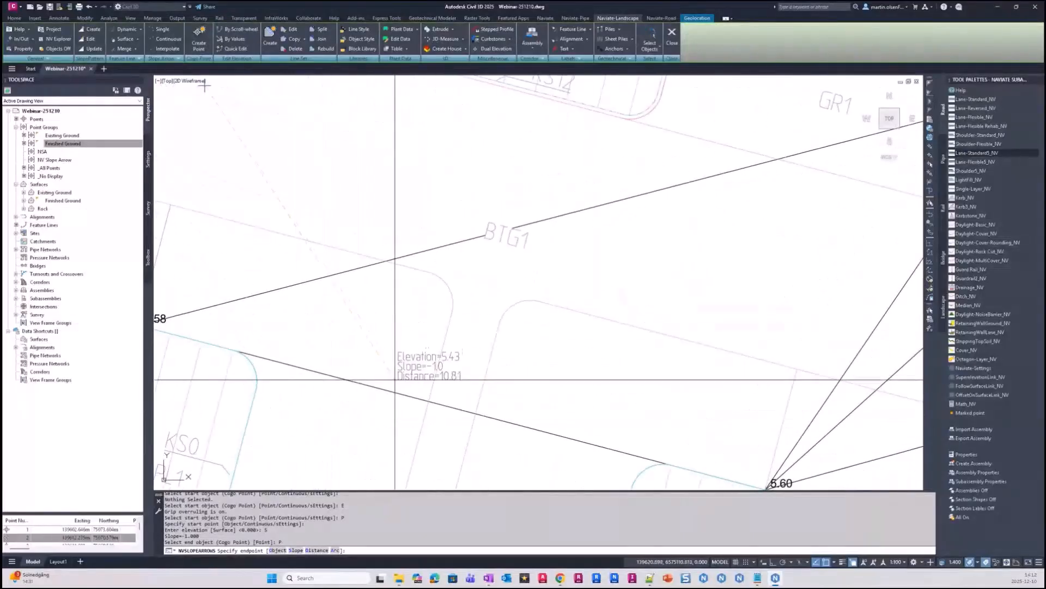
{"action": "left_click", "coordinate": [290, 555]}
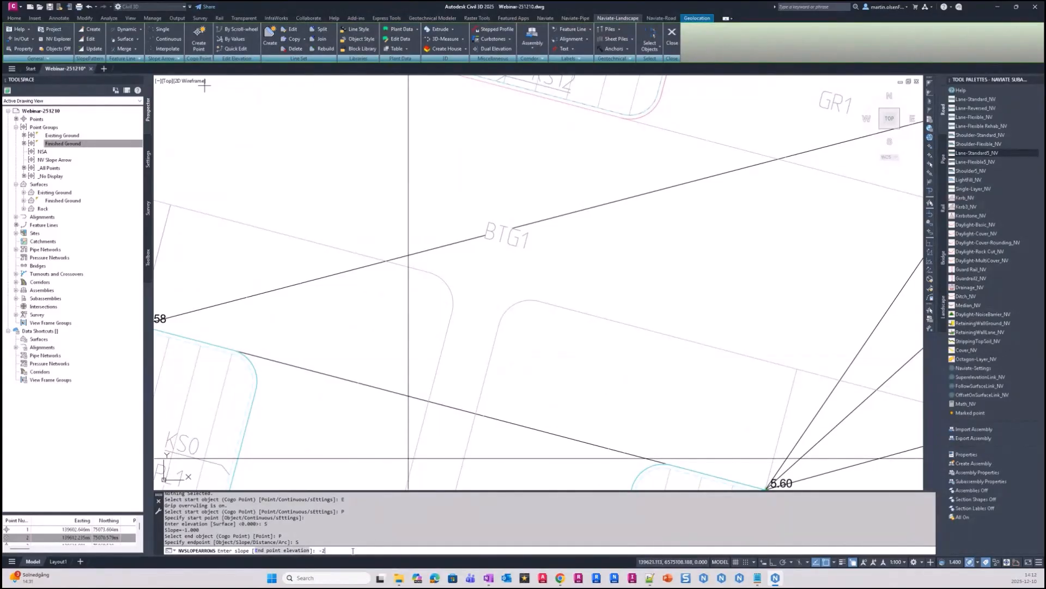
{"action": "key", "text": "Return"}
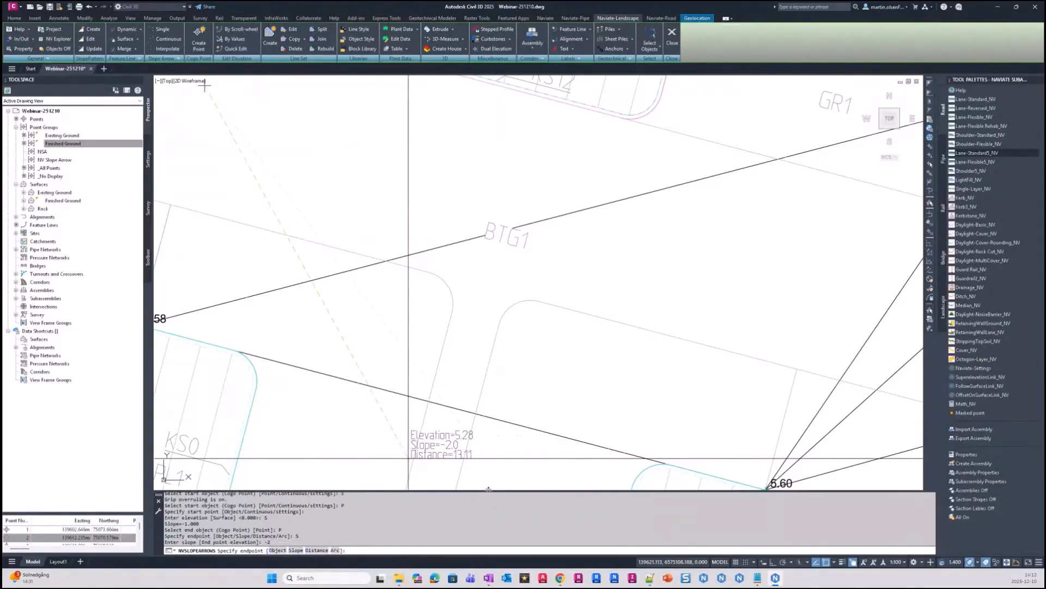
Preview the slope arrow's endpoint at several positions around BTG1, and set its distance to 10
{"action": "scroll", "coordinate": [490, 355], "scroll_direction": "up", "scroll_amount": 3}
{"action": "scroll", "coordinate": [436, 341], "scroll_direction": "down", "scroll_amount": 2}
{"action": "scroll", "coordinate": [440, 340], "scroll_direction": "up", "scroll_amount": 2}
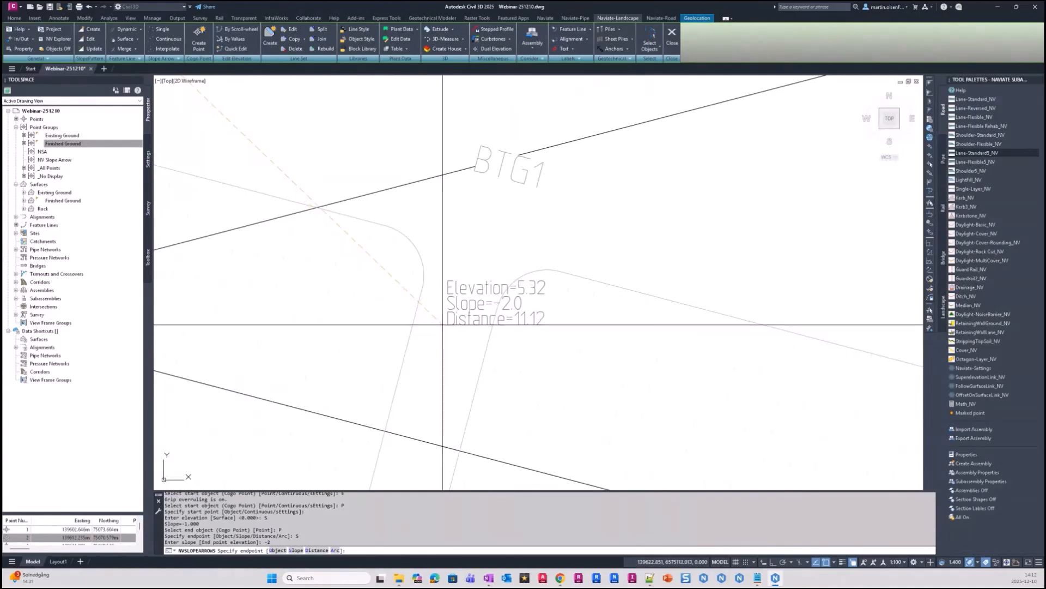
{"action": "scroll", "coordinate": [443, 325], "scroll_direction": "down", "scroll_amount": 4}
{"action": "scroll", "coordinate": [439, 308], "scroll_direction": "up", "scroll_amount": 5}
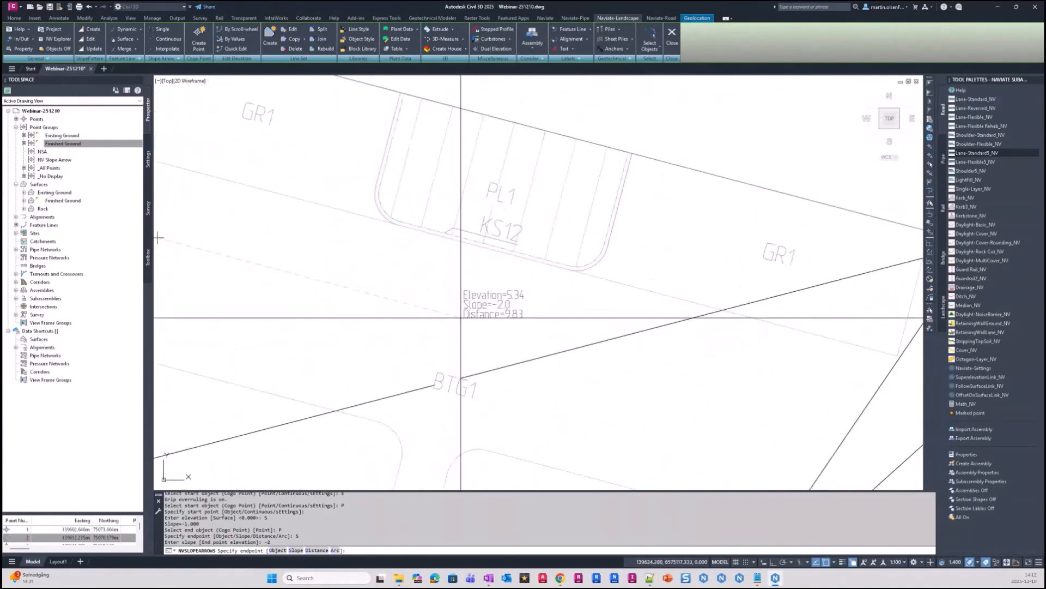
{"action": "scroll", "coordinate": [461, 317], "scroll_direction": "down", "scroll_amount": 2}
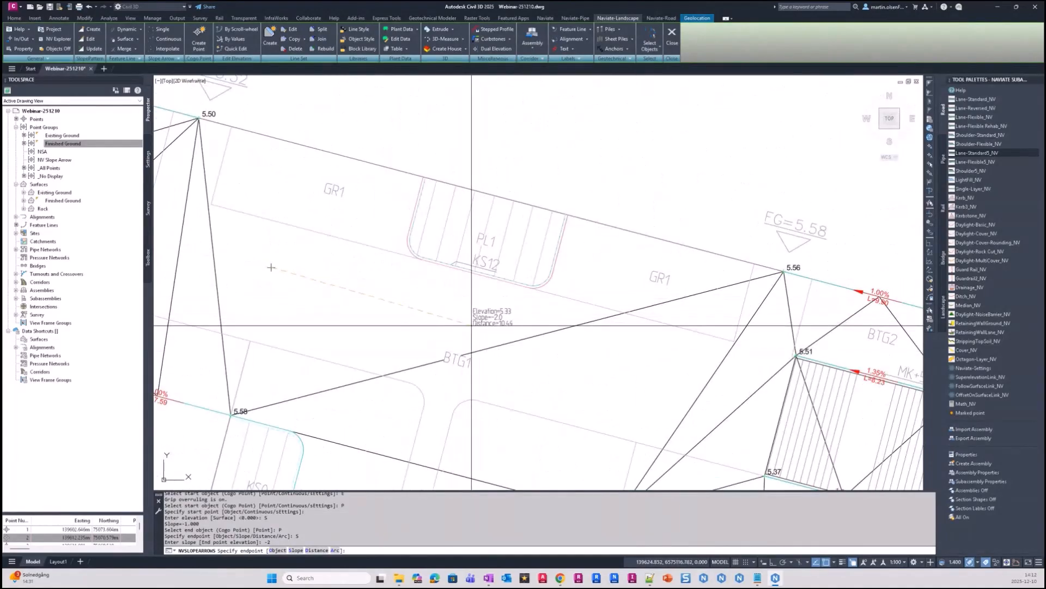
{"action": "left_click", "coordinate": [317, 550]}
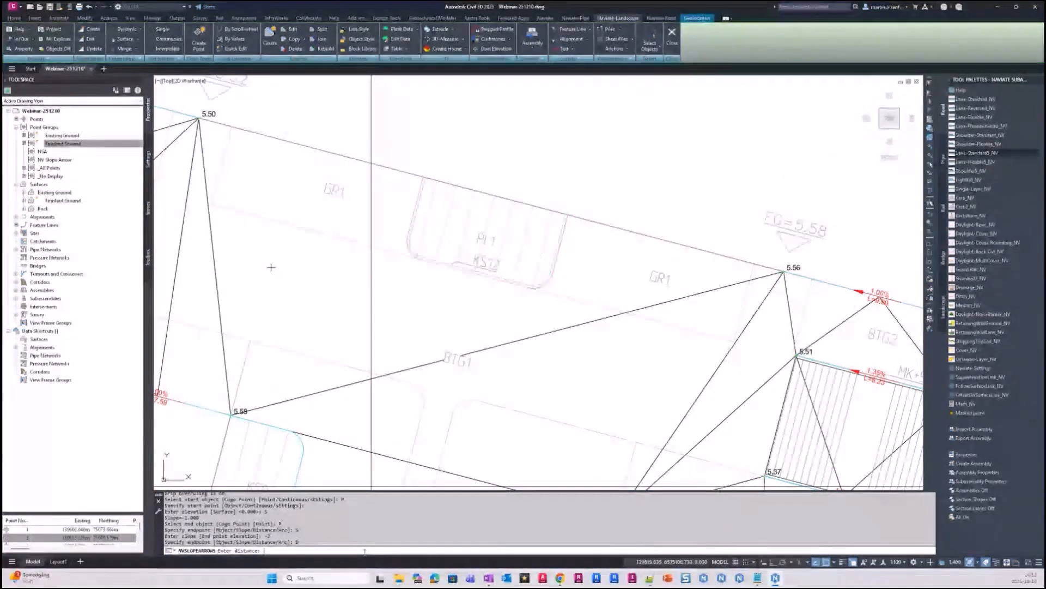
{"action": "type", "text": "10"}
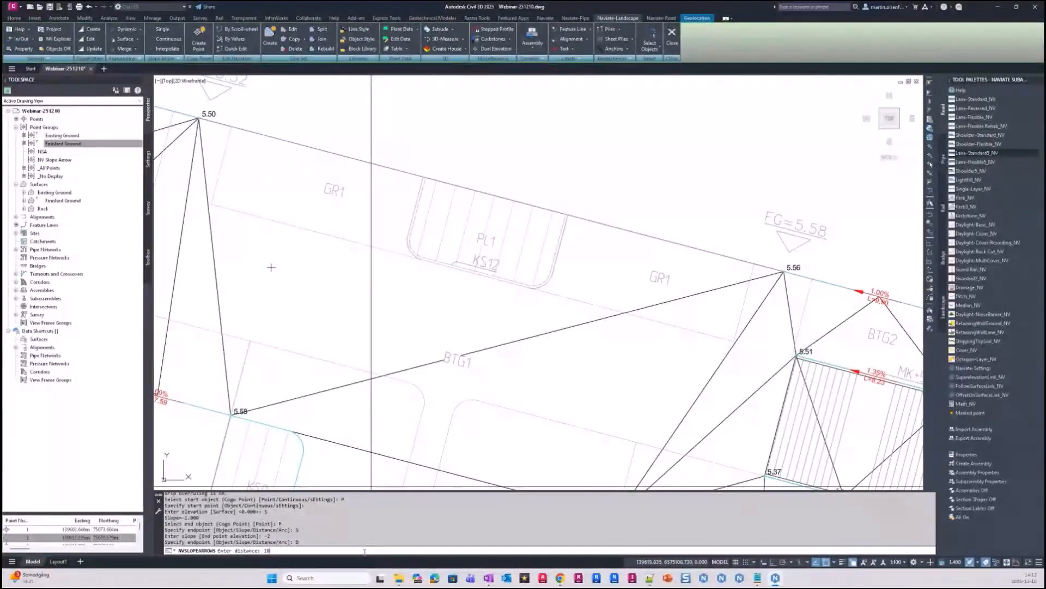
{"action": "key", "text": "Return"}
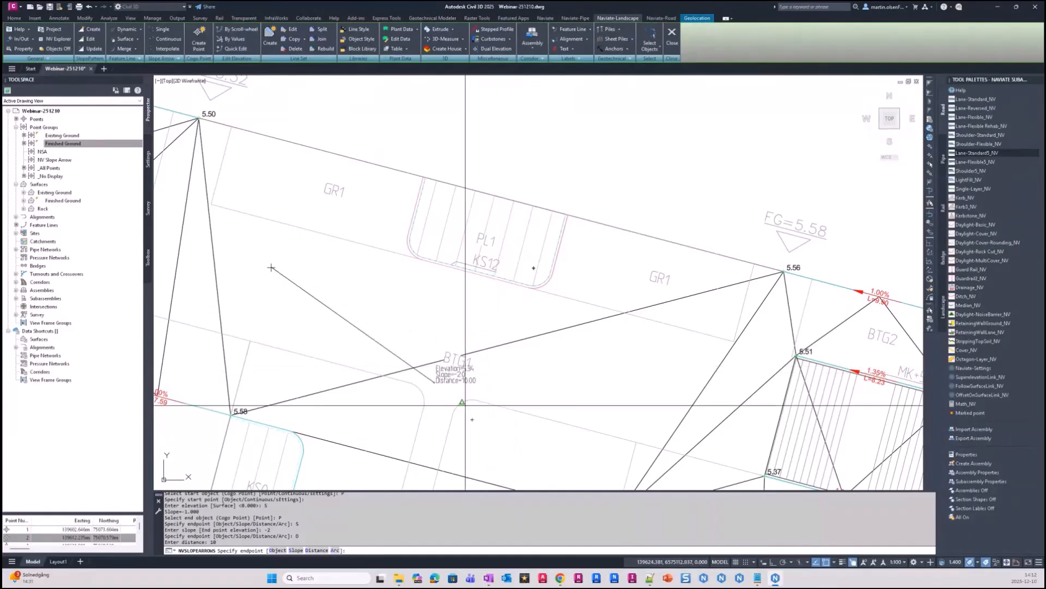
Place three slope arrows from the shared start point, fanning east, southeast and south around BTG1, and finish the slope arrow command
{"action": "scroll", "coordinate": [271, 267], "scroll_direction": "up", "scroll_amount": 3}
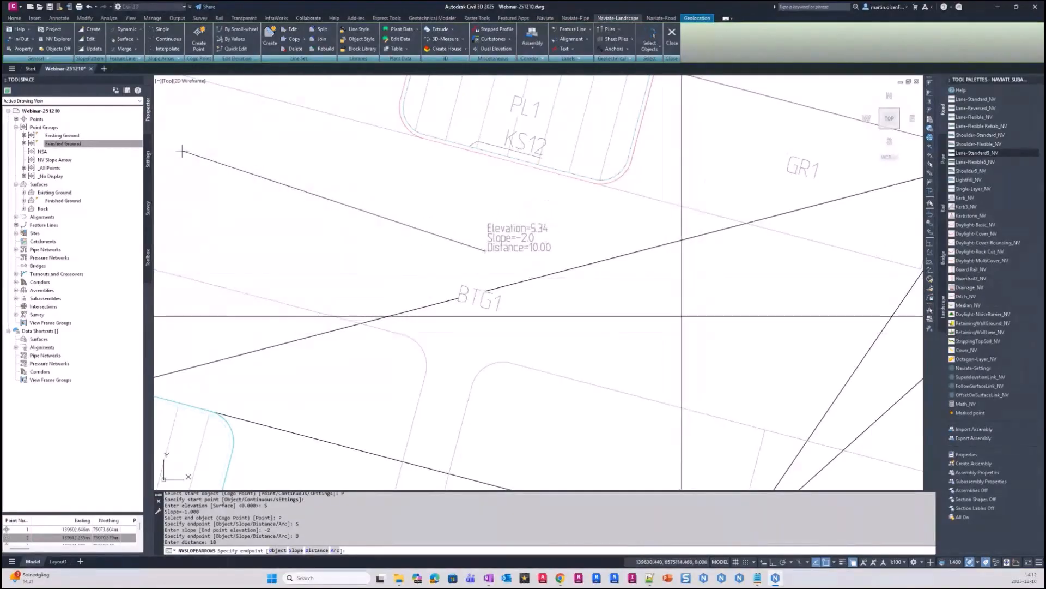
{"action": "left_click", "coordinate": [689, 308]}
{"action": "middle_click_drag", "start_coordinate": [574, 391], "coordinate": [702, 316]}
{"action": "left_click", "coordinate": [528, 306]}
{"action": "left_click", "coordinate": [399, 382]}
{"action": "scroll", "coordinate": [510, 330], "scroll_direction": "down", "scroll_amount": 5}
{"action": "scroll", "coordinate": [517, 357], "scroll_direction": "up", "scroll_amount": 4}
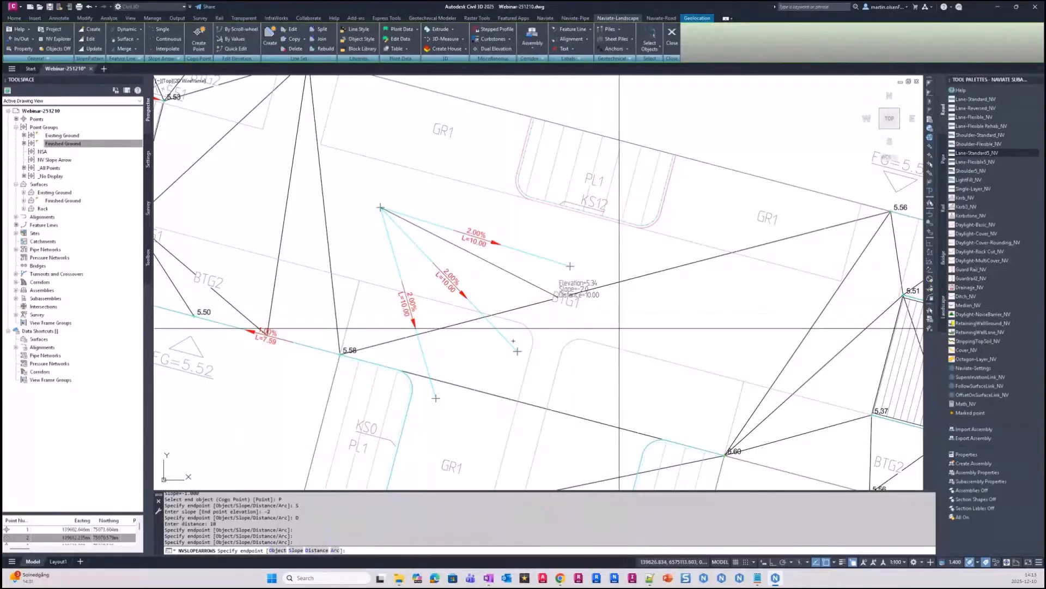
{"action": "key", "text": "Escape"}
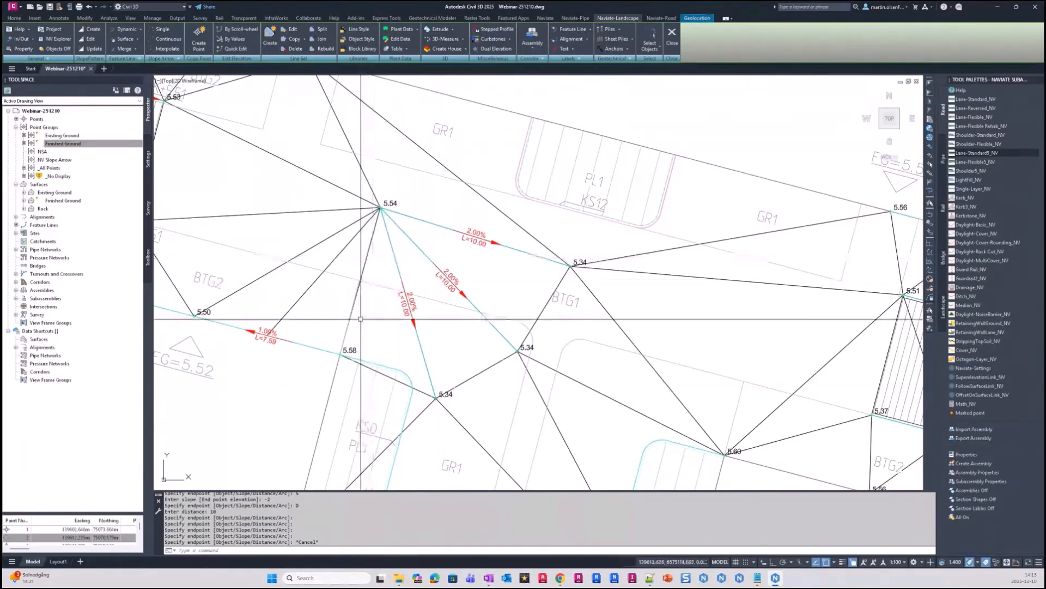
Try moving the three arrows' shared start point toward BTG1 to preview the updated slopes and distances, and cancel the move
{"action": "scroll", "coordinate": [351, 254], "scroll_direction": "down", "scroll_amount": 3}
{"action": "scroll", "coordinate": [338, 239], "scroll_direction": "up", "scroll_amount": 2}
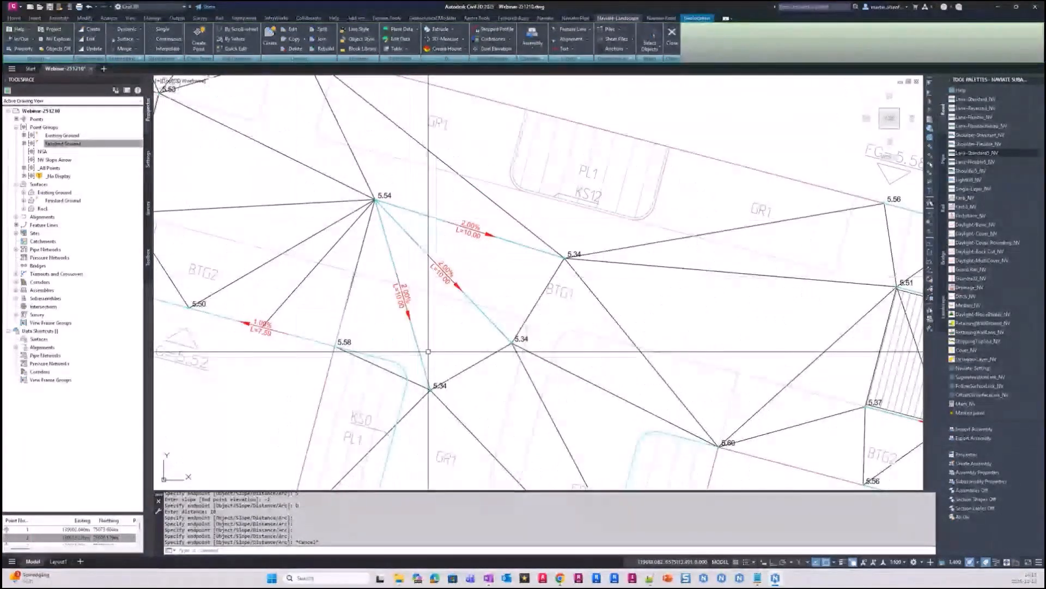
{"action": "scroll", "coordinate": [380, 331], "scroll_direction": "up", "scroll_amount": 2}
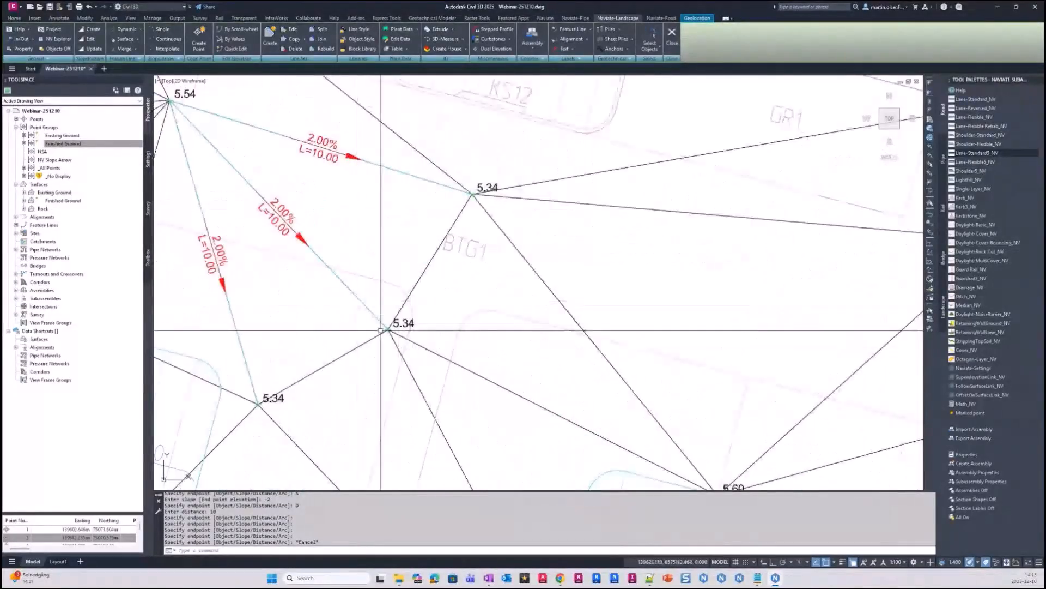
{"action": "scroll", "coordinate": [381, 330], "scroll_direction": "down", "scroll_amount": 3}
{"action": "scroll", "coordinate": [347, 273], "scroll_direction": "up", "scroll_amount": 2}
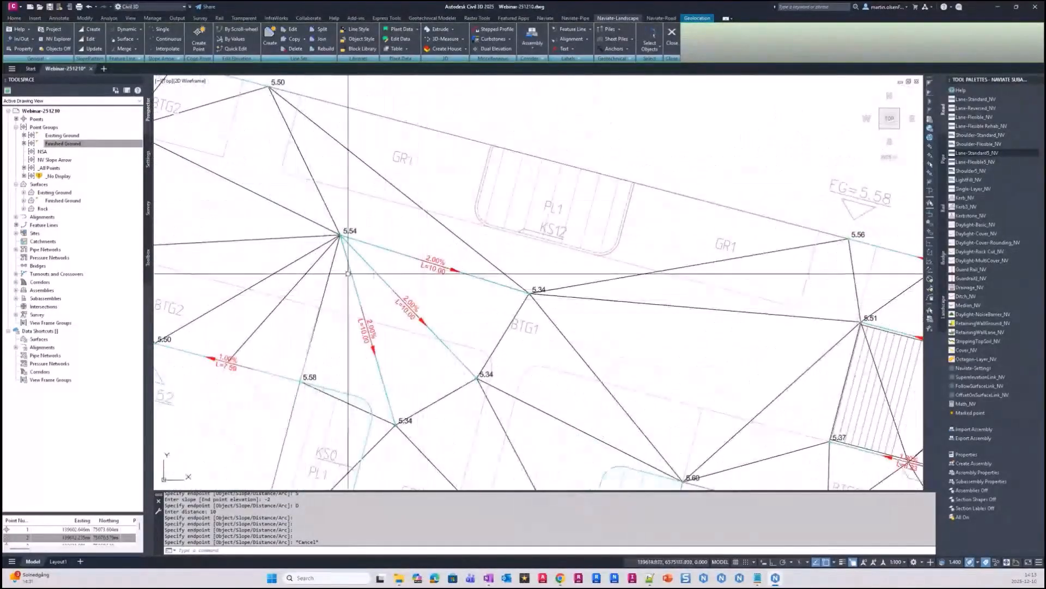
{"action": "scroll", "coordinate": [348, 274], "scroll_direction": "up", "scroll_amount": 2}
{"action": "left_click", "coordinate": [360, 241]}
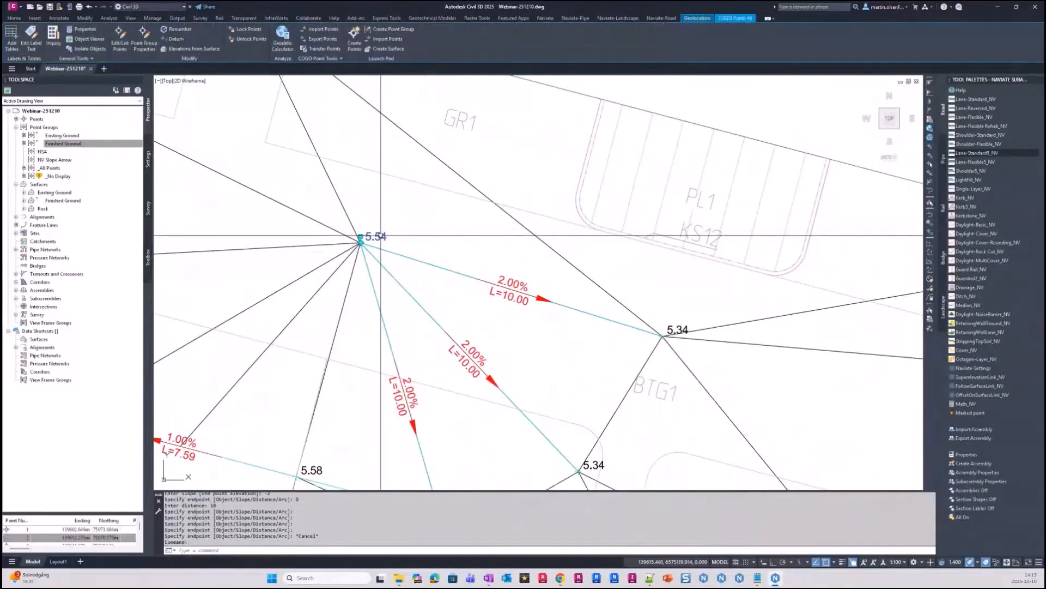
{"action": "left_click", "coordinate": [360, 241]}
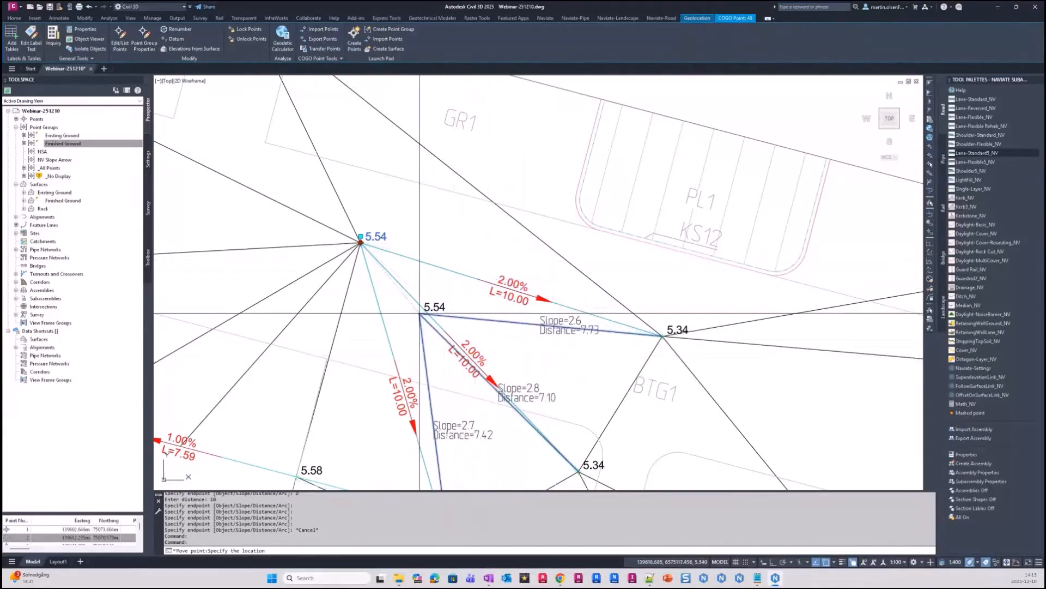
{"action": "scroll", "coordinate": [445, 328], "scroll_direction": "down", "scroll_amount": 4}
{"action": "scroll", "coordinate": [444, 328], "scroll_direction": "up", "scroll_amount": 4}
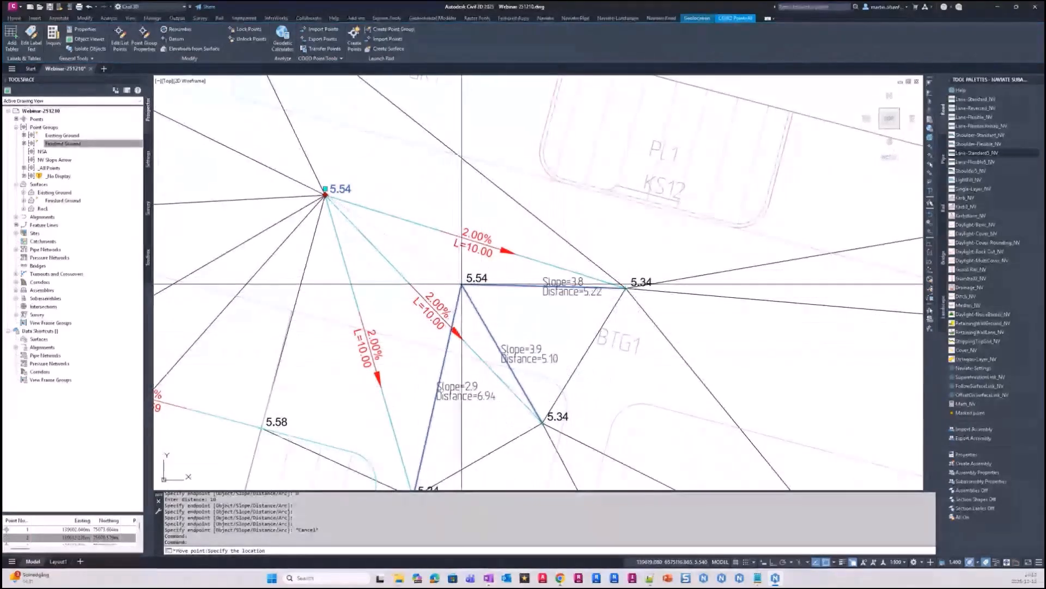
{"action": "key", "text": "Escape"}
{"action": "key", "text": "Escape"}
Start an elevation edit on the middle slope arrow's end point and adjust its elevation incrementally to 5.35
{"action": "mouse_move", "coordinate": [431, 231]}
{"action": "middle_mouse_down"}
{"action": "mouse_move", "coordinate": [482, 325]}
{"action": "mouse_move", "coordinate": [417, 275]}
{"action": "mouse_move", "coordinate": [326, 143]}
{"action": "middle_mouse_up"}
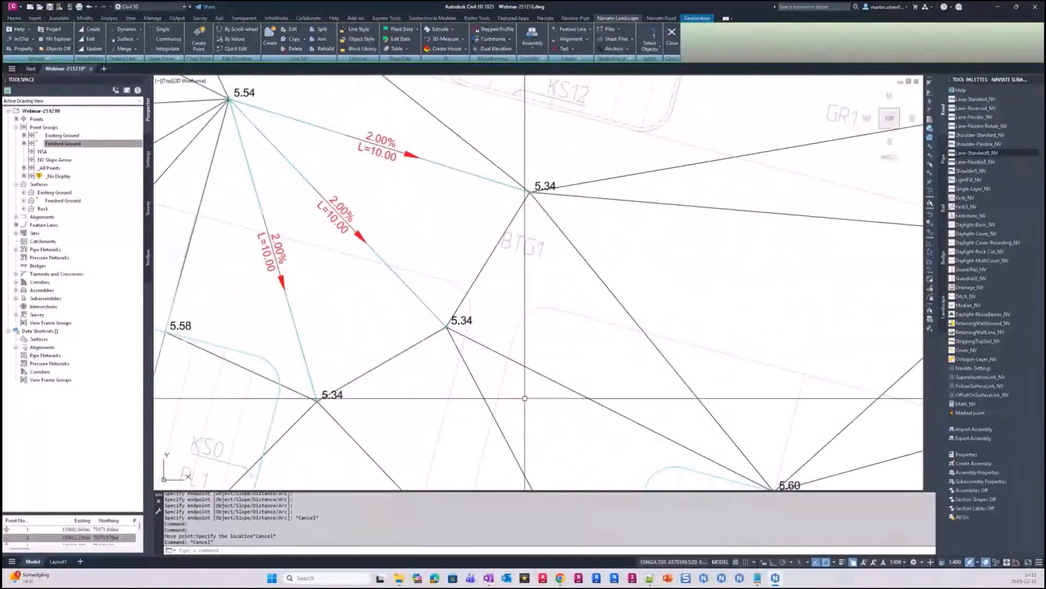
{"action": "double_click", "coordinate": [465, 318]}
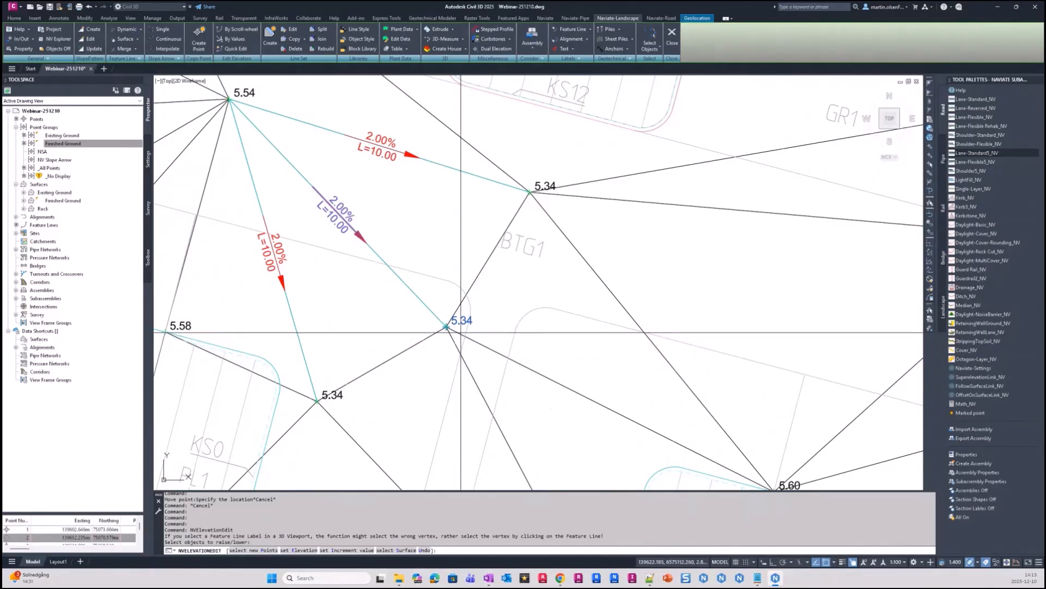
{"action": "scroll", "coordinate": [483, 357], "scroll_direction": "down", "scroll_amount": 5}
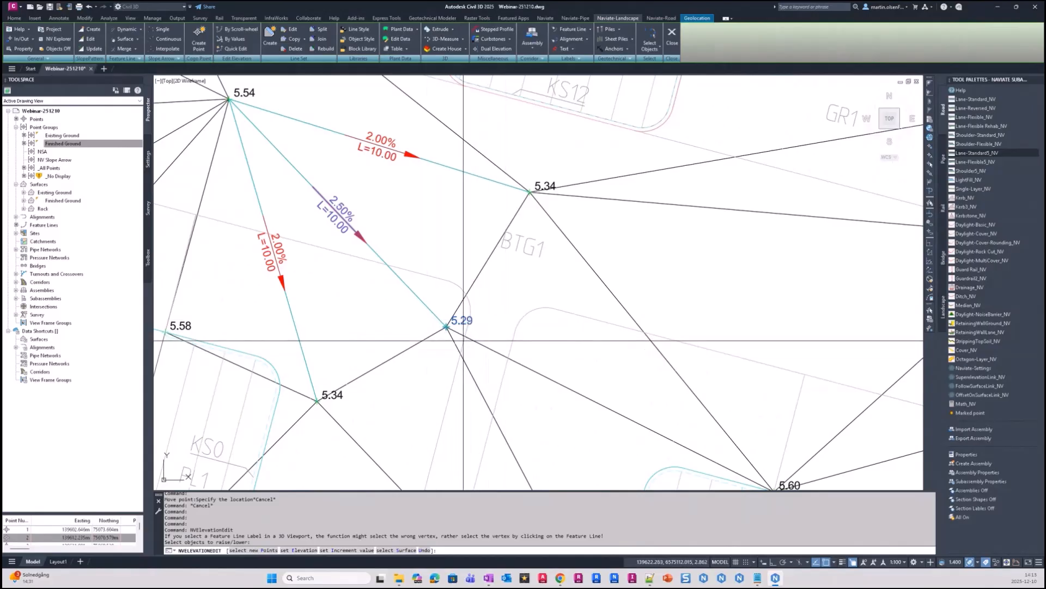
{"action": "scroll", "coordinate": [483, 357], "scroll_direction": "up", "scroll_amount": 6}
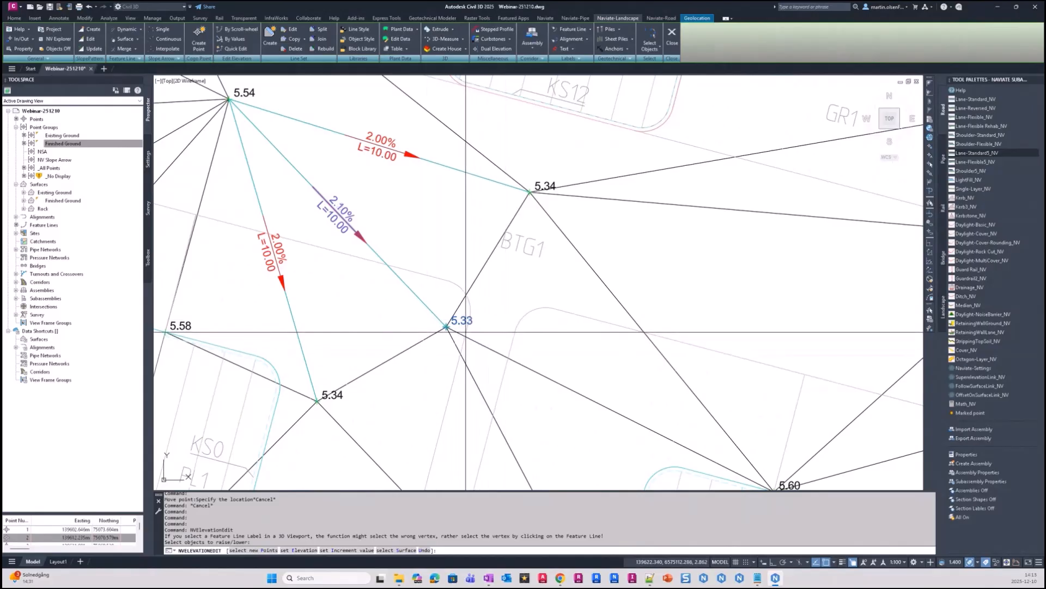
{"action": "scroll", "coordinate": [465, 329], "scroll_direction": "up", "scroll_amount": 4}
{"action": "scroll", "coordinate": [458, 331], "scroll_direction": "down", "scroll_amount": 2}
{"action": "scroll", "coordinate": [463, 349], "scroll_direction": "up", "scroll_amount": 2}
{"action": "scroll", "coordinate": [465, 349], "scroll_direction": "down", "scroll_amount": 1}
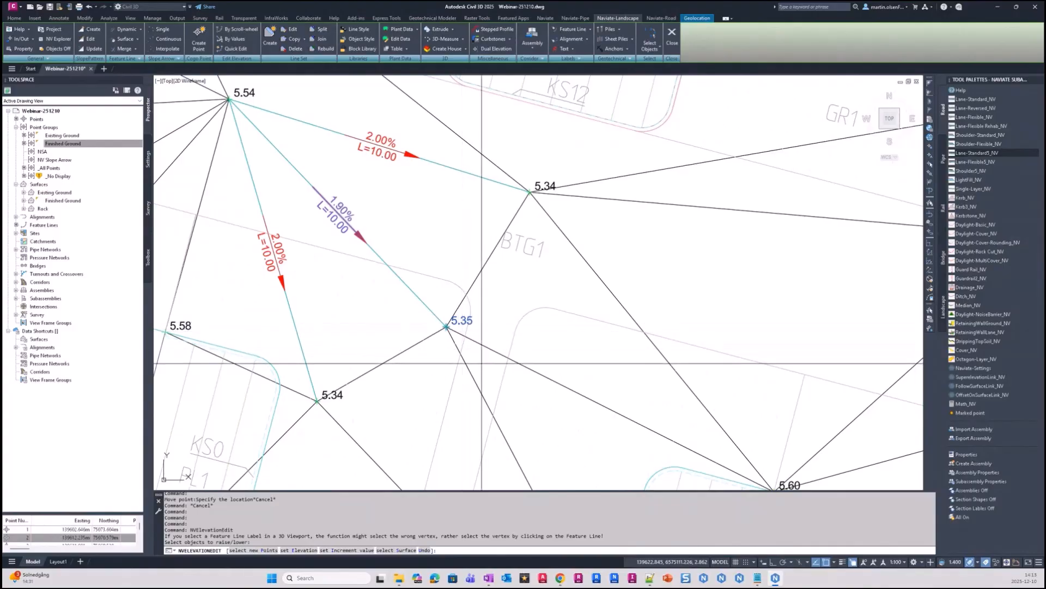
Keep the elevation increment at 0.010, set the middle arrow's end point to 5.30 by increments, and finish the elevation edit
{"action": "left_click", "coordinate": [349, 550]}
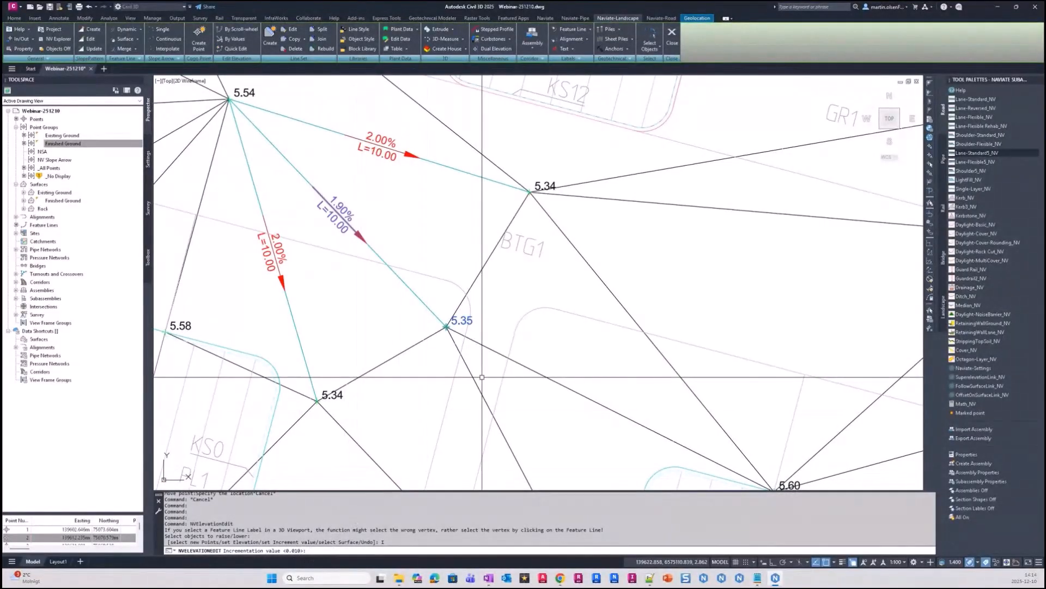
{"action": "key", "text": "Return"}
{"action": "scroll", "coordinate": [477, 386], "scroll_direction": "up", "scroll_amount": 3}
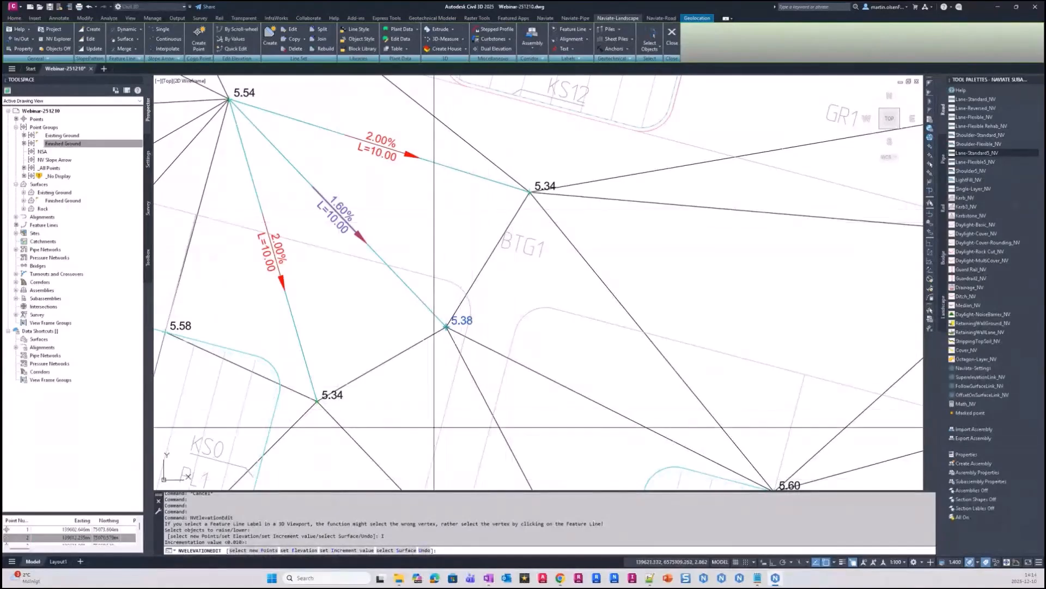
{"action": "scroll", "coordinate": [431, 416], "scroll_direction": "down", "scroll_amount": 1}
{"action": "scroll", "coordinate": [426, 419], "scroll_direction": "up", "scroll_amount": 1}
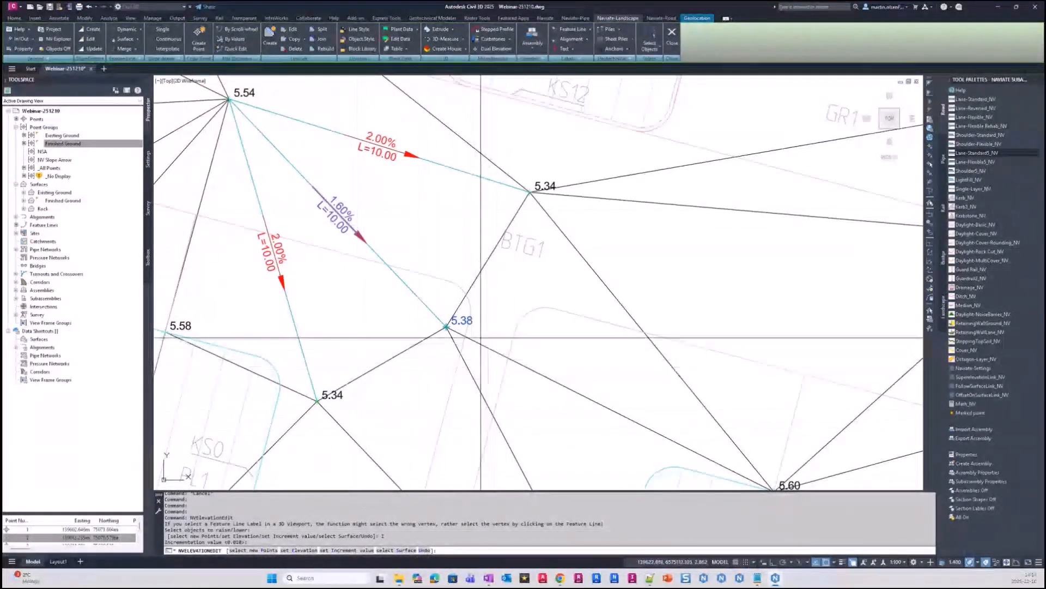
{"action": "scroll", "coordinate": [462, 340], "scroll_direction": "down", "scroll_amount": 4}
{"action": "scroll", "coordinate": [463, 340], "scroll_direction": "down", "scroll_amount": 4}
{"action": "key", "text": "Return"}
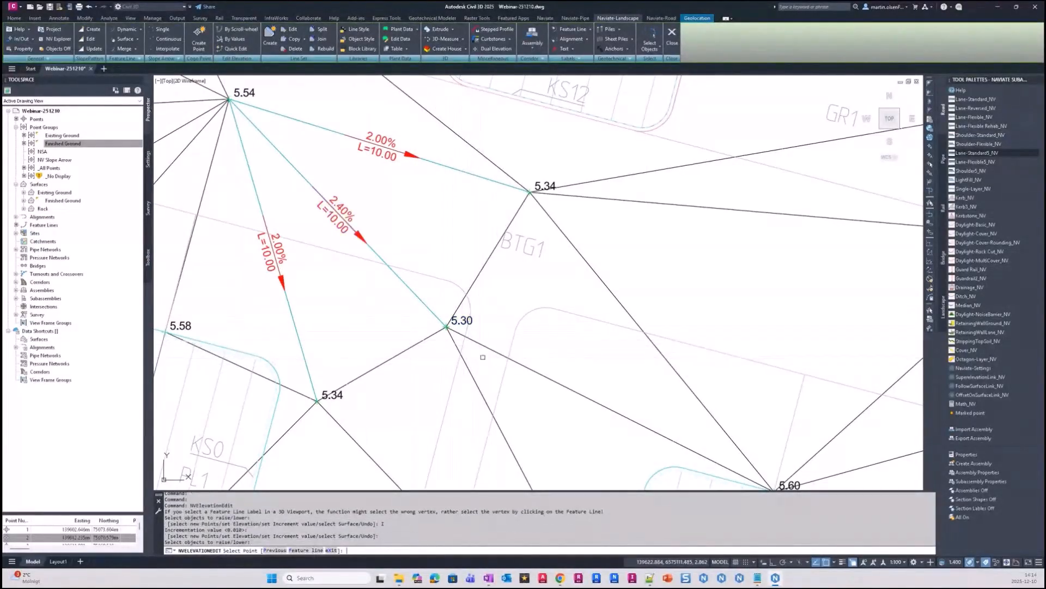
{"action": "key", "text": "Return"}
Inspect the grades and point elevations along the three slope arrows with the quick feature line elevation edit, and exit the command
{"action": "middle_click_drag", "start_coordinate": [380, 261], "coordinate": [446, 332]}
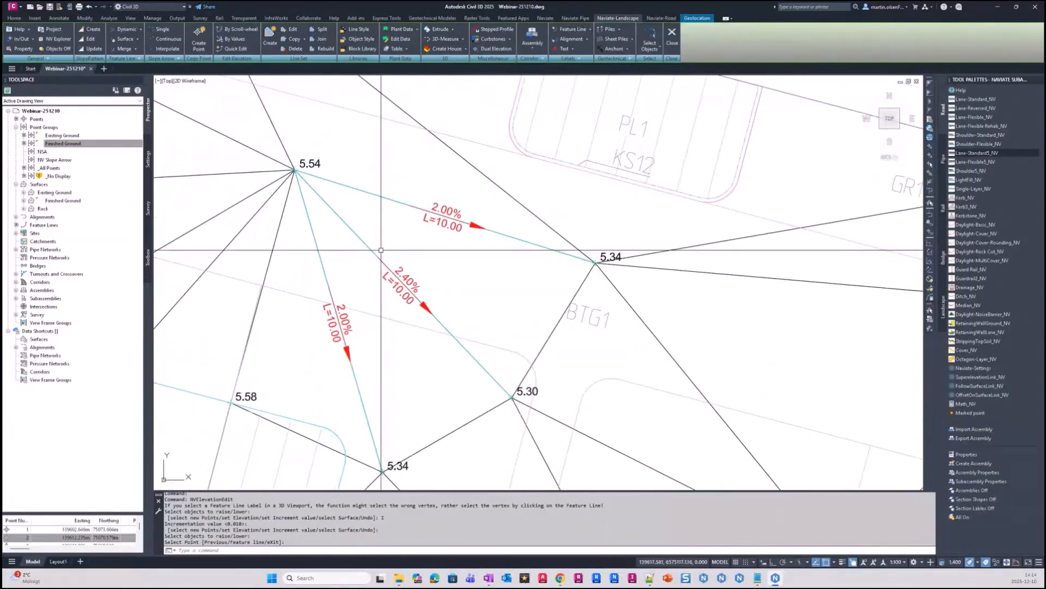
{"action": "scroll", "coordinate": [360, 239], "scroll_direction": "up", "scroll_amount": 3}
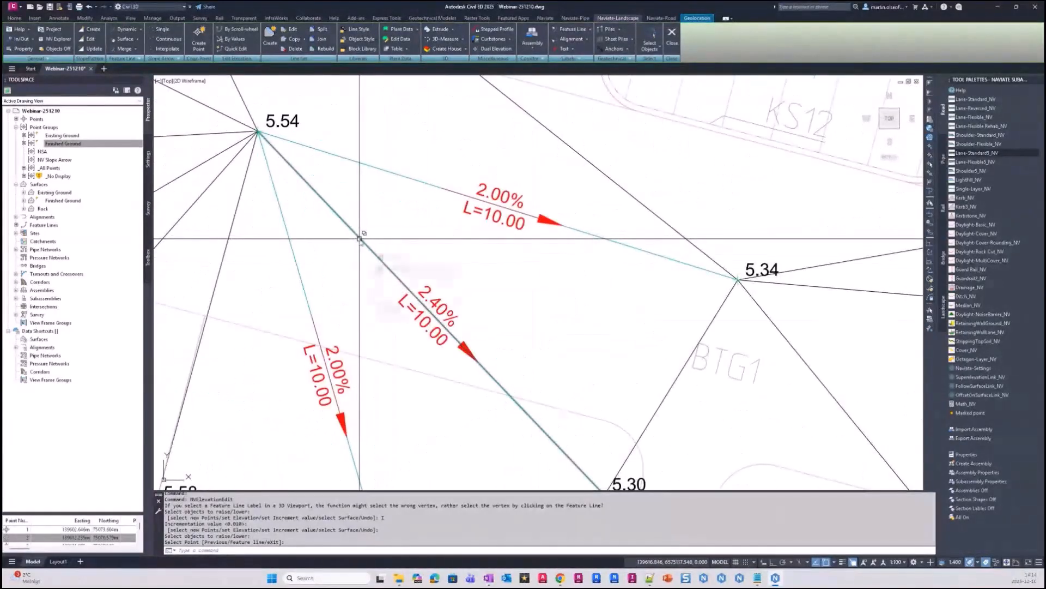
{"action": "double_click", "coordinate": [360, 239]}
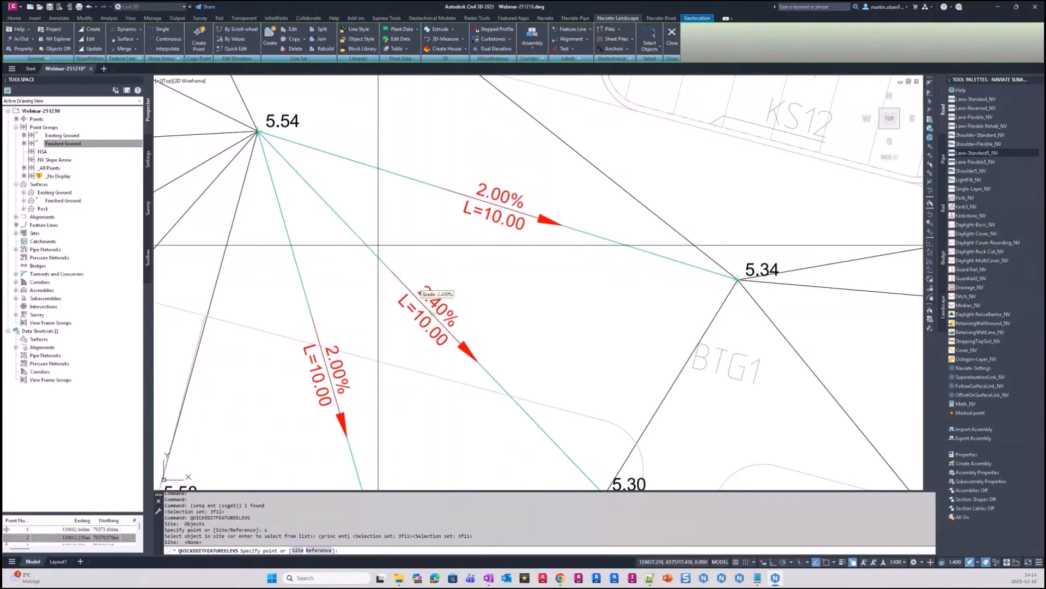
{"action": "scroll", "coordinate": [534, 389], "scroll_direction": "down", "scroll_amount": 2}
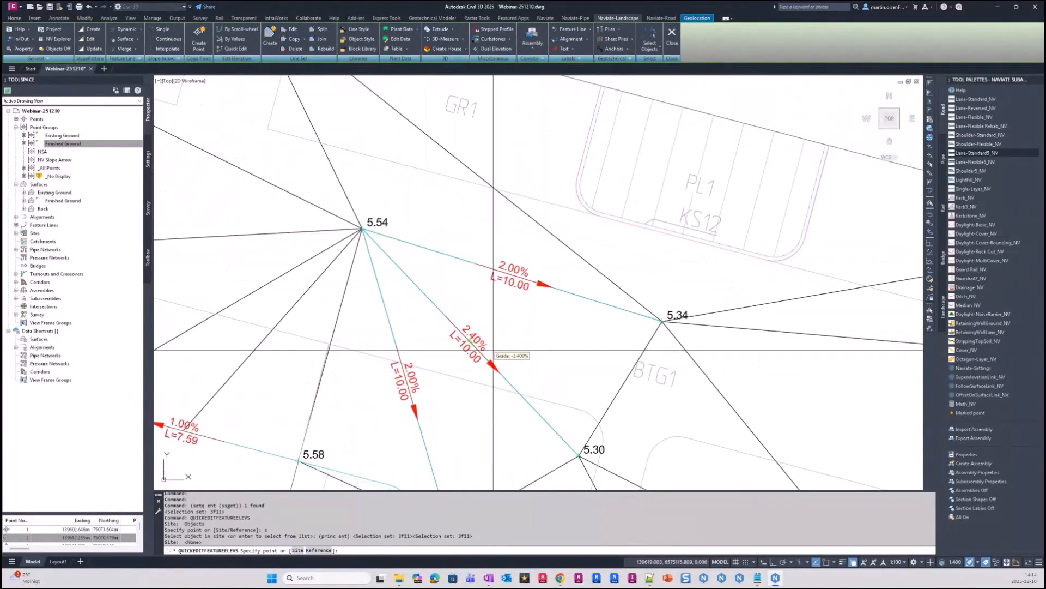
{"action": "scroll", "coordinate": [494, 349], "scroll_direction": "up", "scroll_amount": 2}
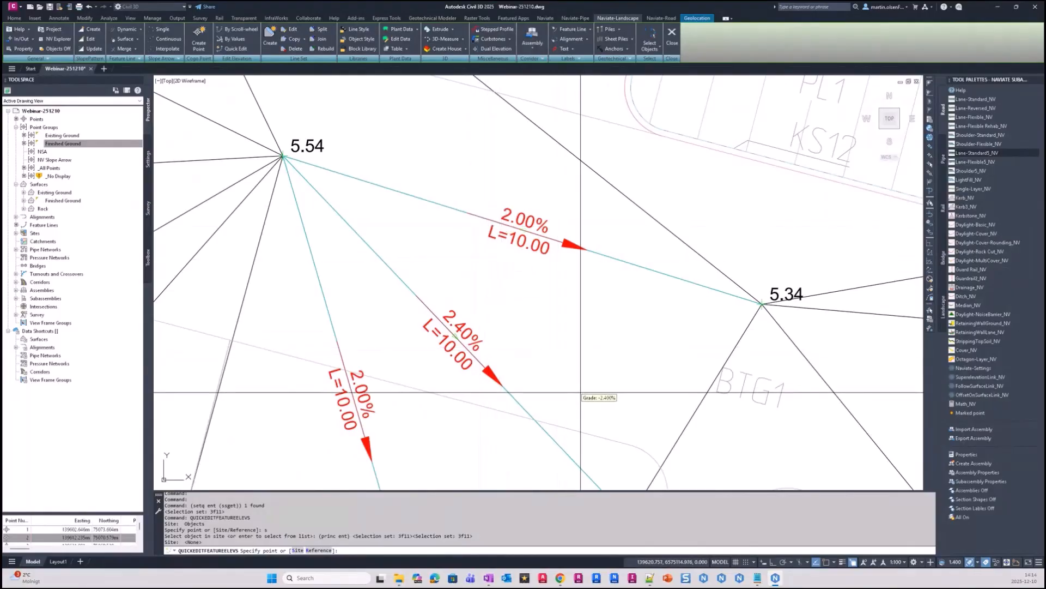
{"action": "middle_click_drag", "start_coordinate": [563, 354], "coordinate": [418, 322]}
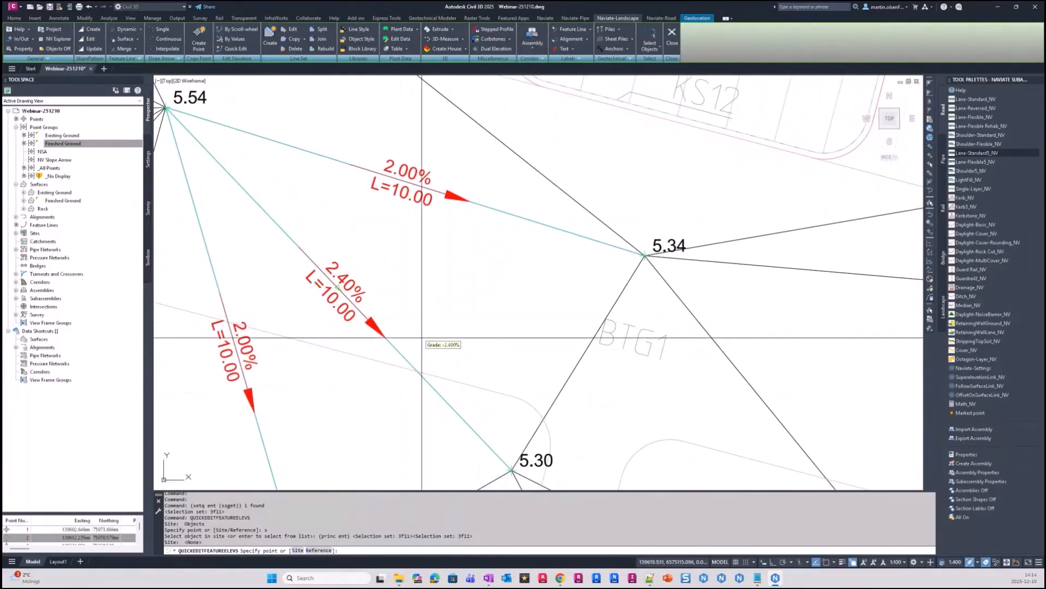
{"action": "scroll", "coordinate": [419, 341], "scroll_direction": "down", "scroll_amount": 2}
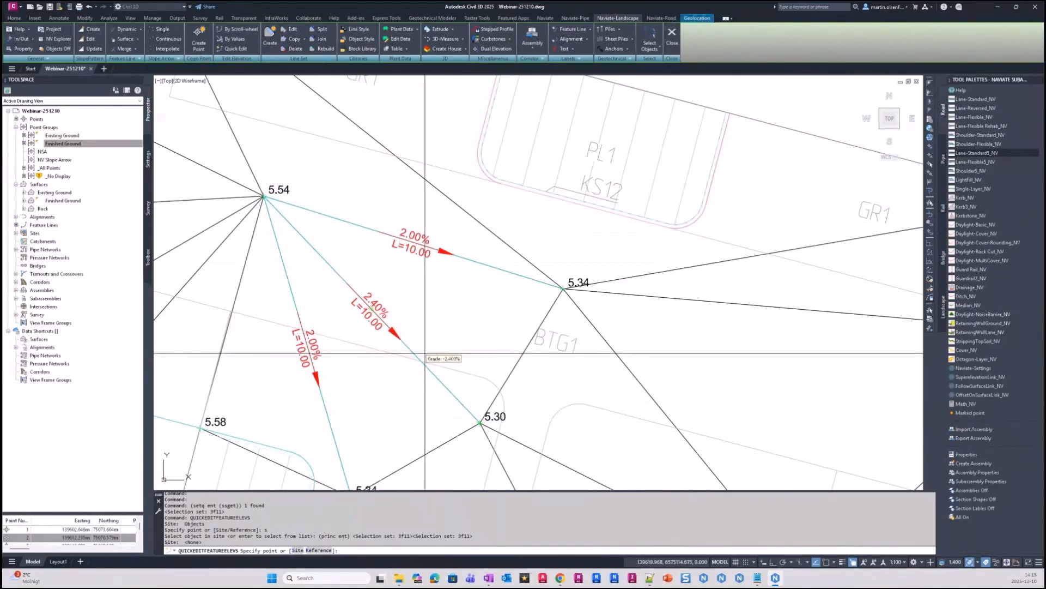
{"action": "scroll", "coordinate": [337, 256], "scroll_direction": "up", "scroll_amount": 2}
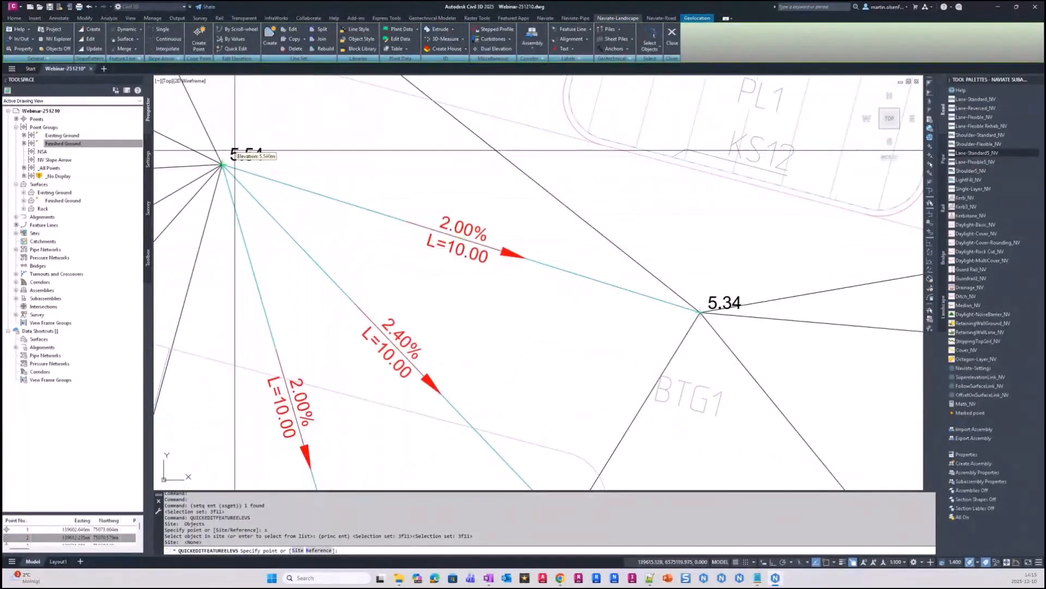
{"action": "scroll", "coordinate": [322, 266], "scroll_direction": "down", "scroll_amount": 2}
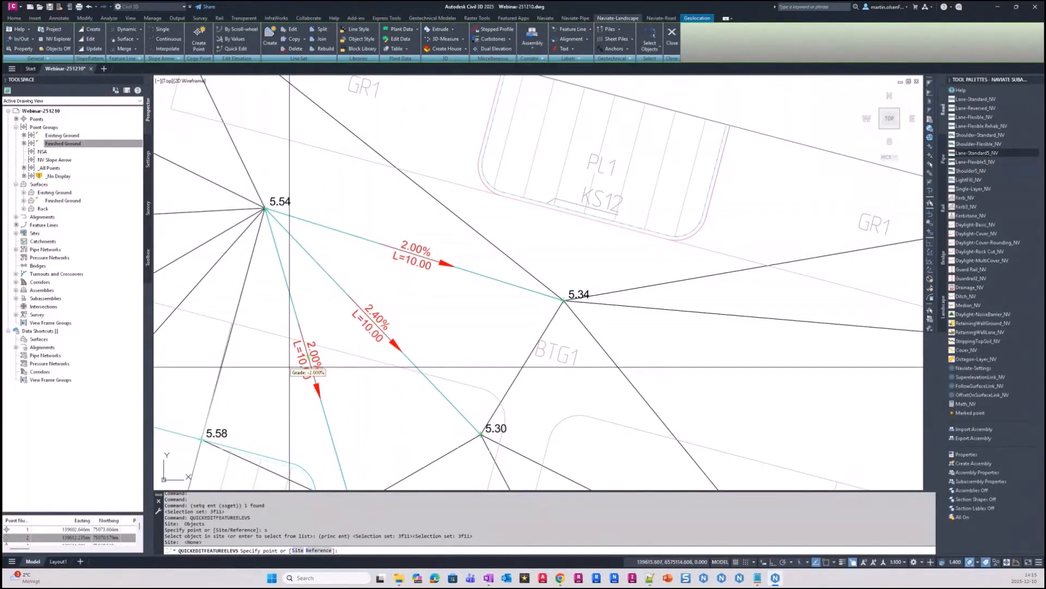
{"action": "key", "text": "Escape"}
{"action": "key", "text": "Escape"}
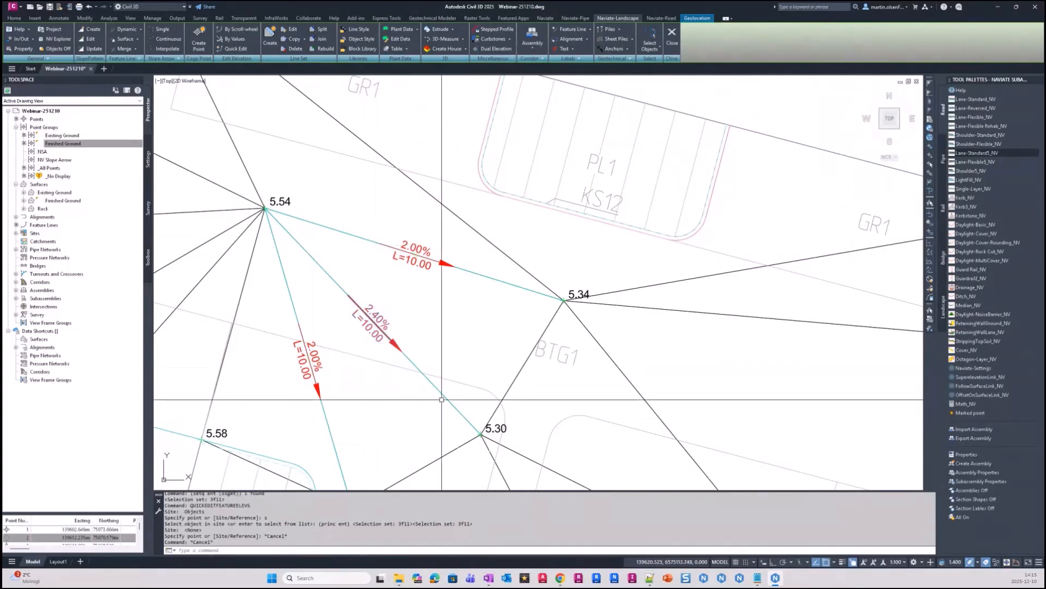
Inspect the slope arrow grades with the quick feature line elevation edit, setting the site to <None>, and exit the command
{"action": "middle_click_drag", "start_coordinate": [376, 327], "coordinate": [367, 298]}
{"action": "double_click", "coordinate": [369, 295]}
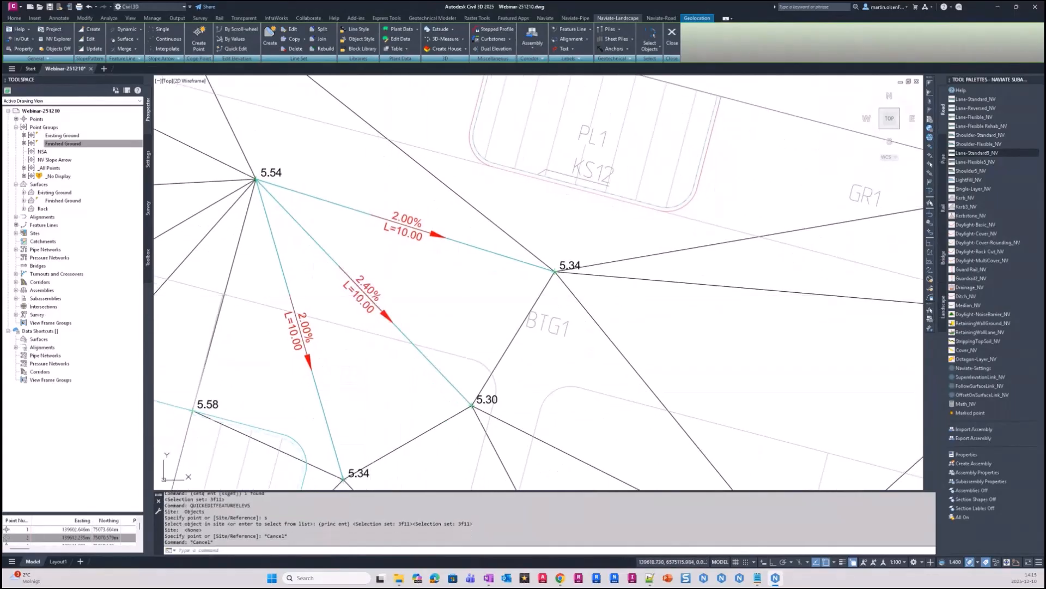
{"action": "key", "text": "Return"}
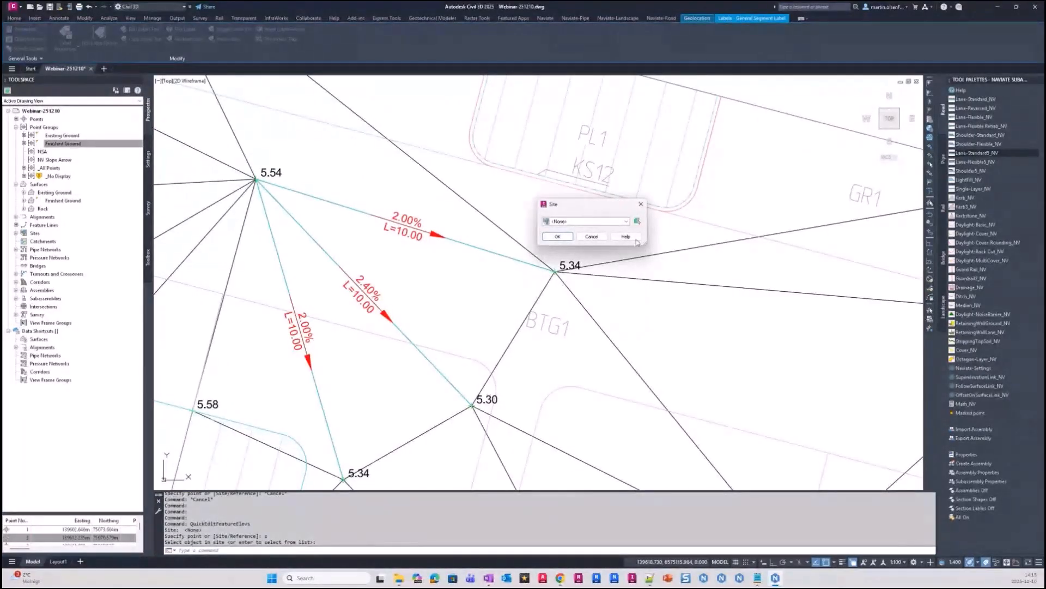
{"action": "left_click", "coordinate": [565, 239]}
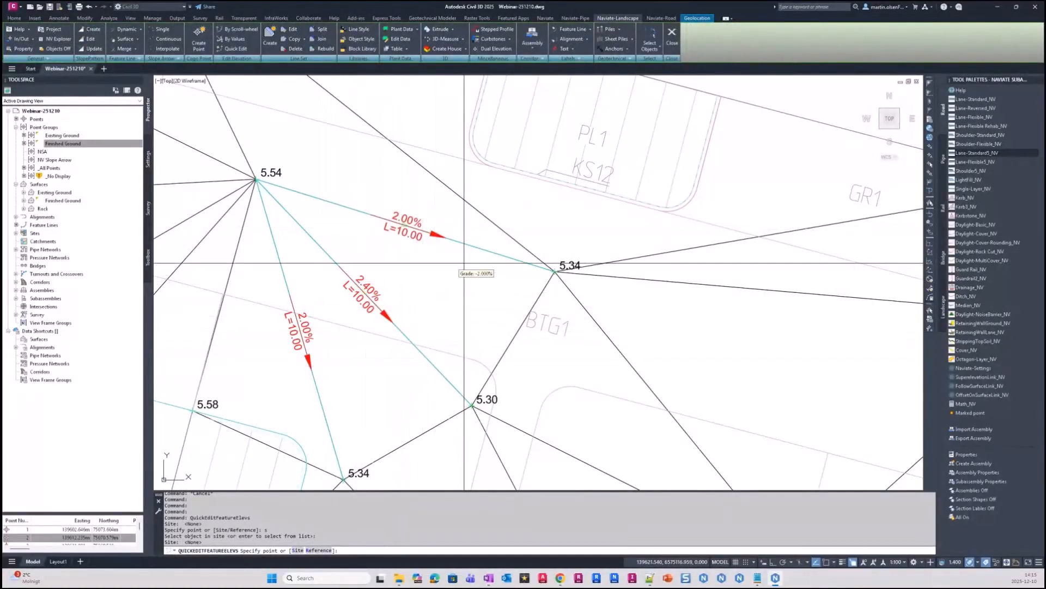
{"action": "key", "text": "Escape"}
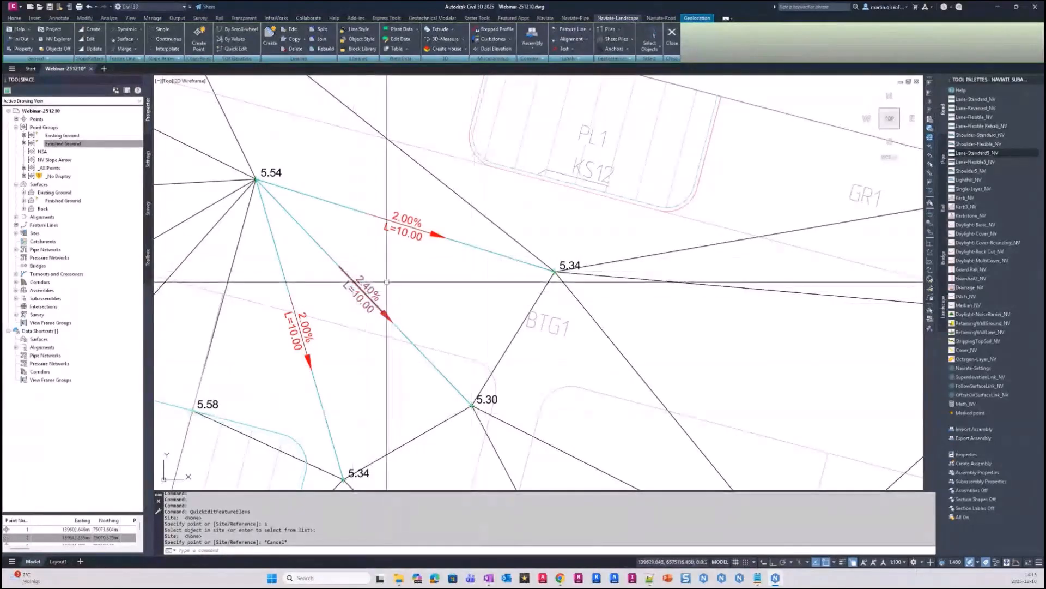
Review the slope arrow settings and close them without accepting any changes
{"action": "scroll", "coordinate": [425, 343], "scroll_direction": "down", "scroll_amount": 2}
{"action": "middle_click_drag", "start_coordinate": [400, 339], "coordinate": [351, 340]}
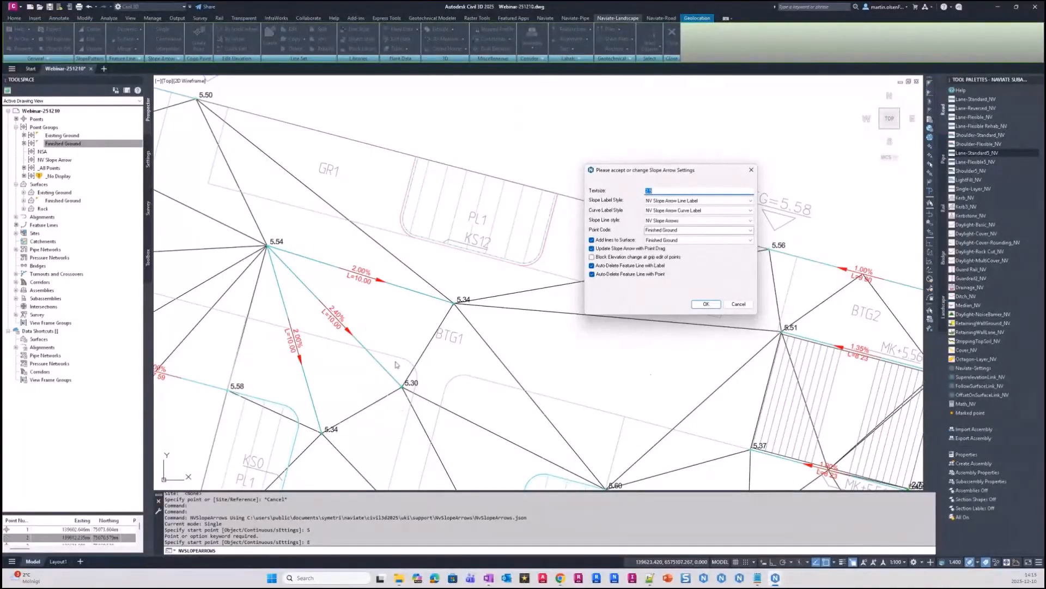
{"action": "left_click", "coordinate": [739, 304]}
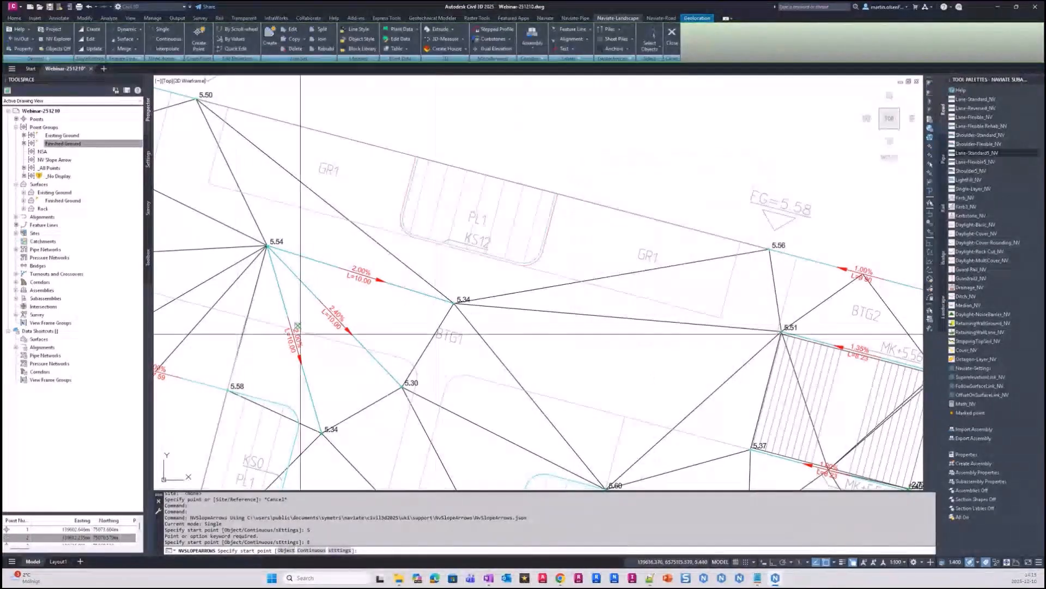
Delete the middle slope arrow's label and its end point below BTG1
{"action": "left_click", "coordinate": [335, 314]}
{"action": "key", "text": "Delete"}
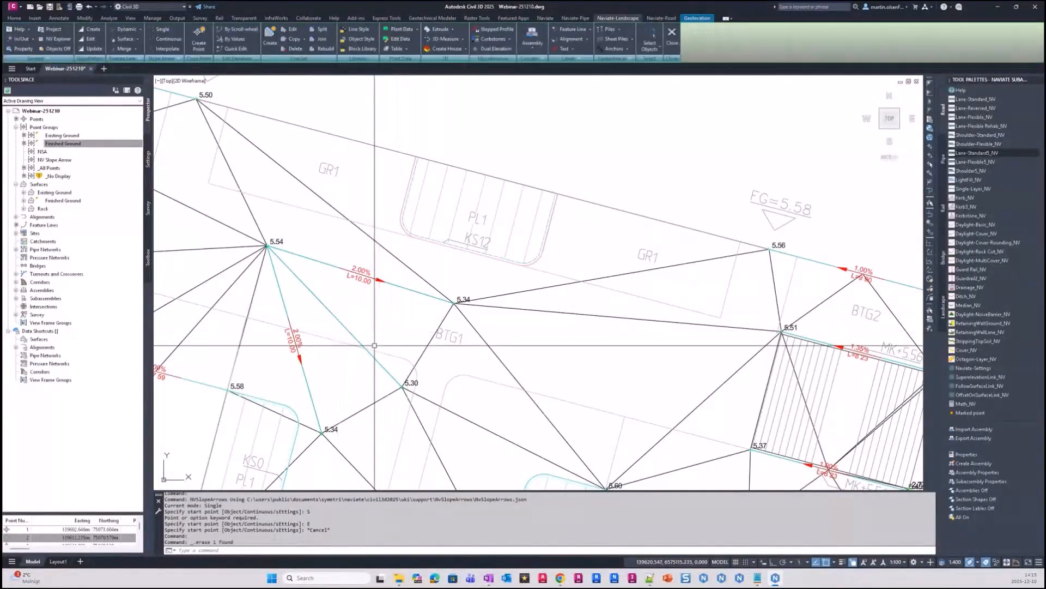
{"action": "scroll", "coordinate": [446, 381], "scroll_direction": "up", "scroll_amount": 4}
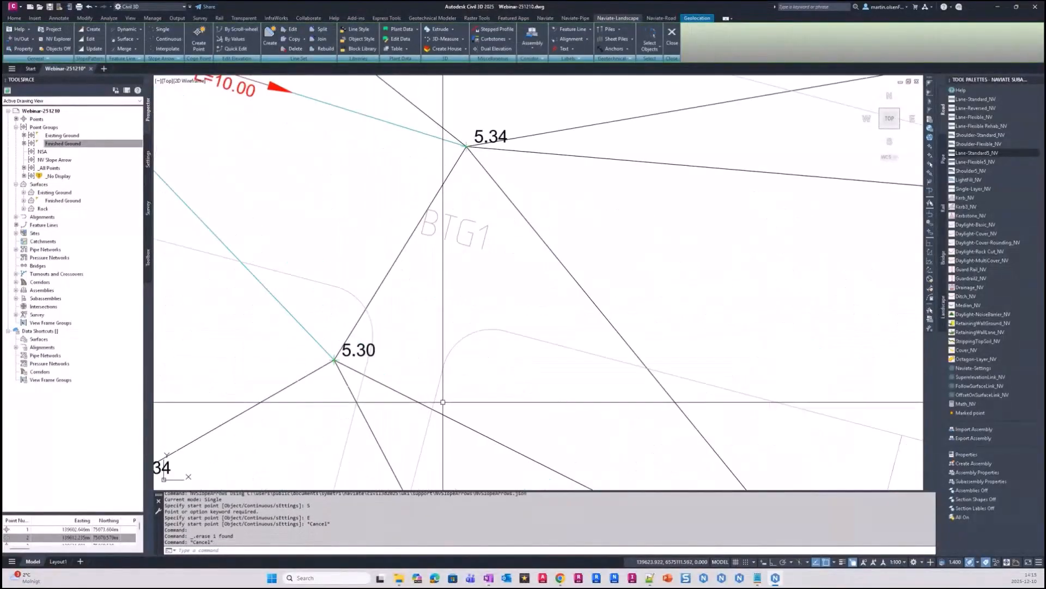
{"action": "left_click", "coordinate": [380, 353]}
{"action": "scroll", "coordinate": [380, 353], "scroll_direction": "down", "scroll_amount": 5}
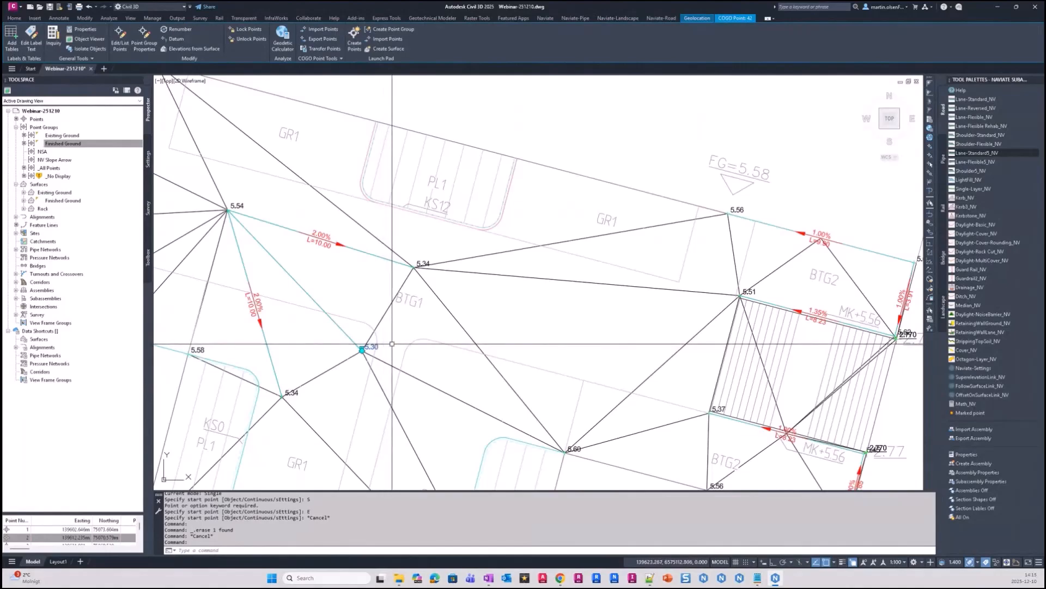
{"action": "key", "text": "Delete"}
{"action": "key", "text": "Escape"}
Delete the middle slope arrow's leftover feature line, picking the feature line among the overlapping objects
{"action": "left_click", "coordinate": [398, 375]}
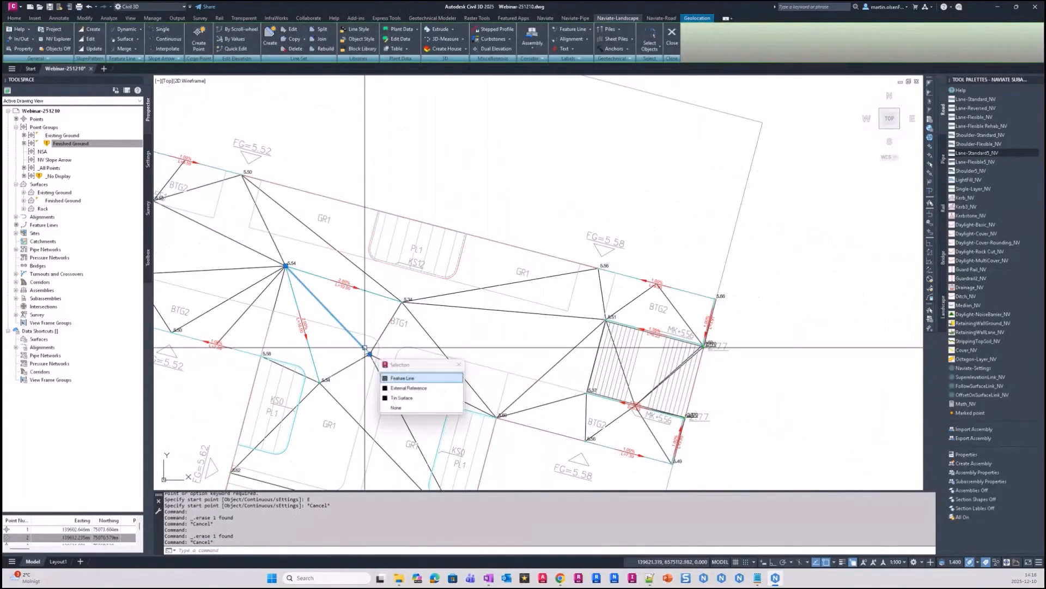
{"action": "left_click", "coordinate": [418, 381]}
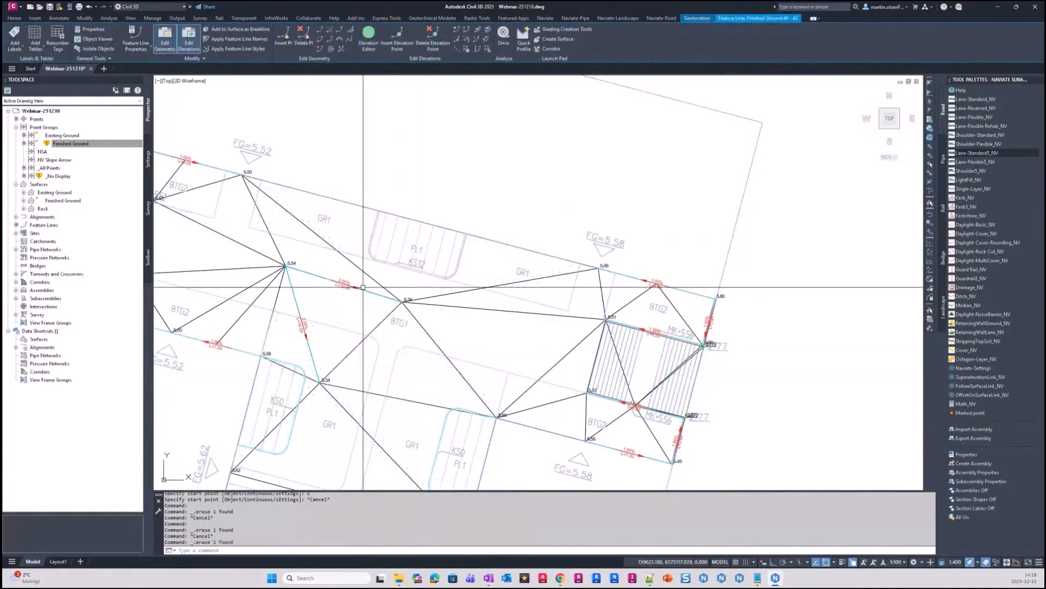
{"action": "key", "text": "Delete"}
Delete the end point of the upper slope arrow near BTG1
{"action": "scroll", "coordinate": [307, 364], "scroll_direction": "up", "scroll_amount": 3}
{"action": "left_click", "coordinate": [326, 371]}
{"action": "key", "text": "Escape"}
{"action": "scroll", "coordinate": [384, 283], "scroll_direction": "down", "scroll_amount": 2}
{"action": "middle_click_drag", "start_coordinate": [383, 287], "coordinate": [355, 297]}
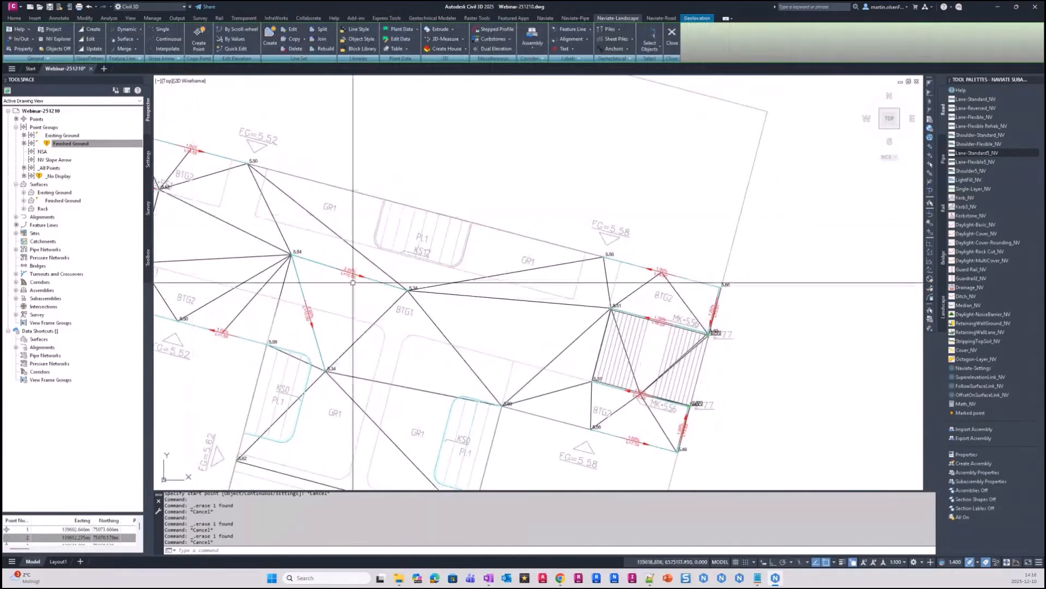
{"action": "scroll", "coordinate": [423, 276], "scroll_direction": "up", "scroll_amount": 2}
{"action": "key", "text": "Escape"}
{"action": "left_click", "coordinate": [418, 295]}
{"action": "middle_click_drag", "start_coordinate": [451, 279], "coordinate": [372, 292]}
{"action": "key", "text": "Delete"}
Delete the upper slope arrow's feature line, picking it among the overlapping objects
{"action": "left_click", "coordinate": [301, 306]}
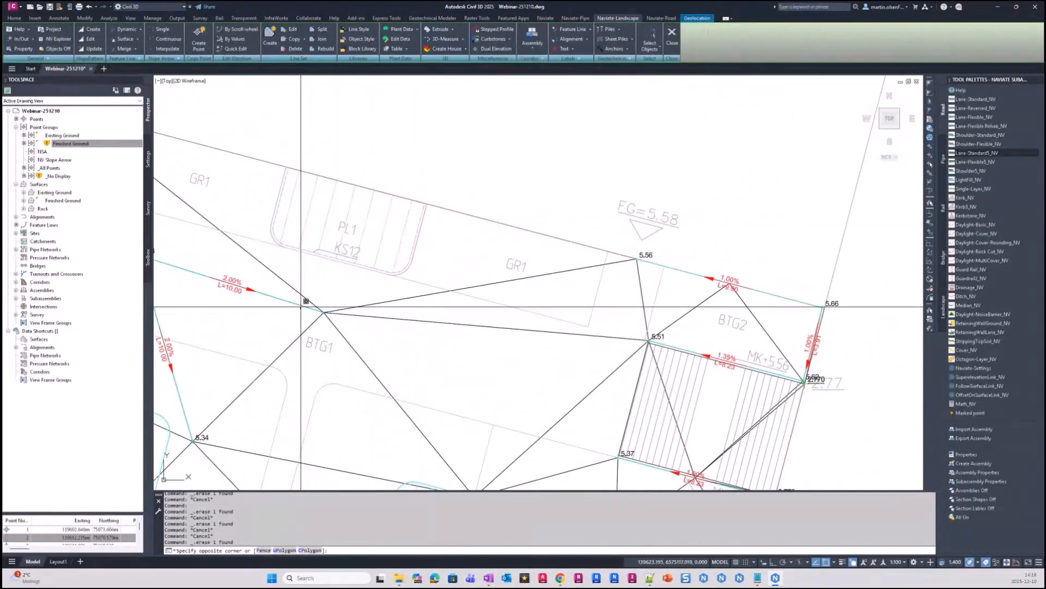
{"action": "left_click", "coordinate": [325, 313]}
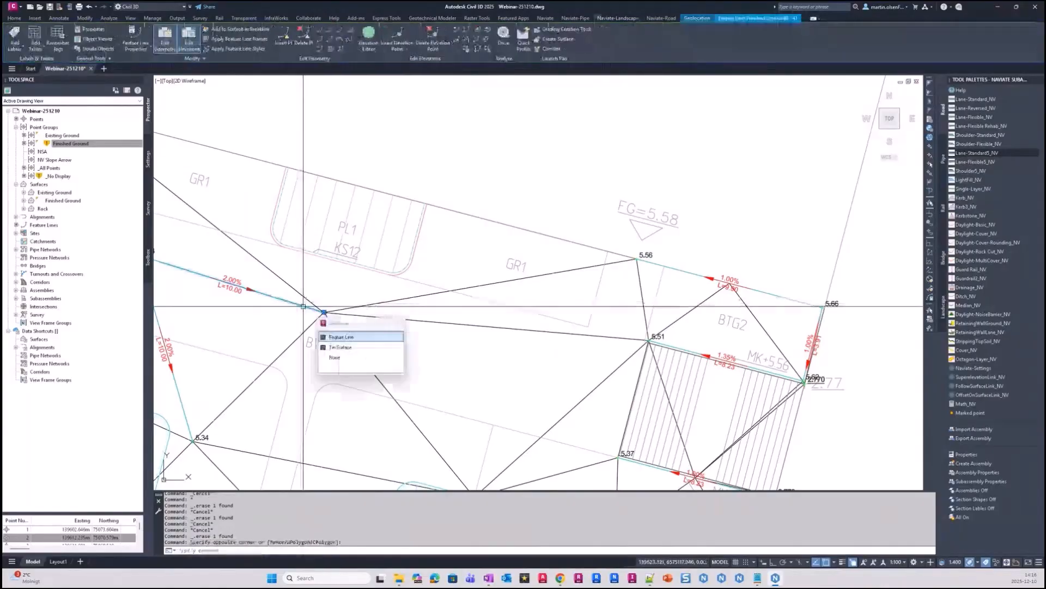
{"action": "left_click", "coordinate": [360, 340]}
{"action": "key", "text": "Delete"}
{"action": "middle_click_drag", "start_coordinate": [188, 366], "coordinate": [373, 337]}
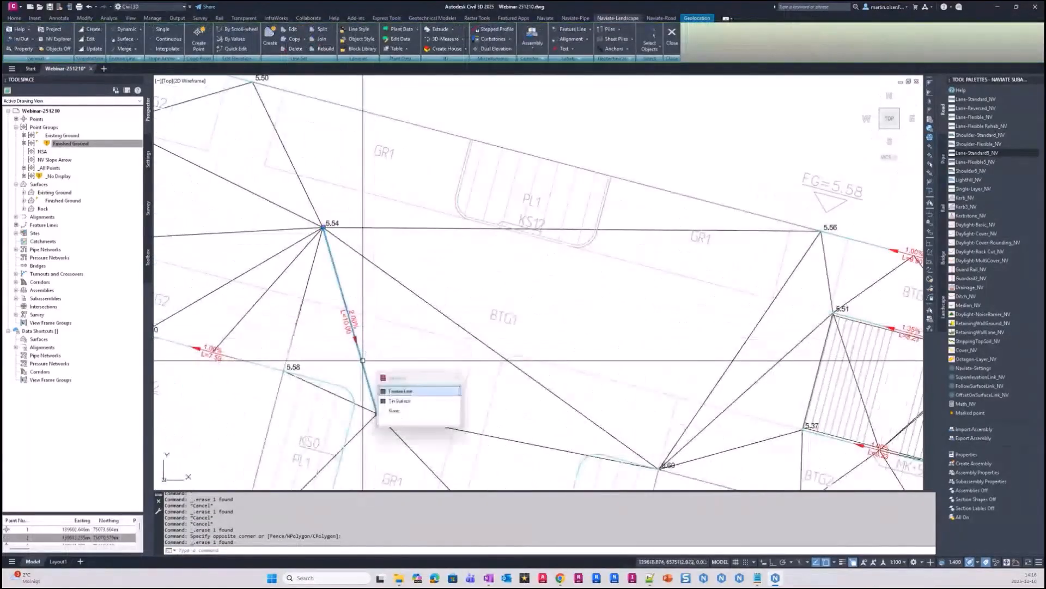
{"action": "left_click", "coordinate": [360, 360]}
{"action": "left_click", "coordinate": [398, 392]}
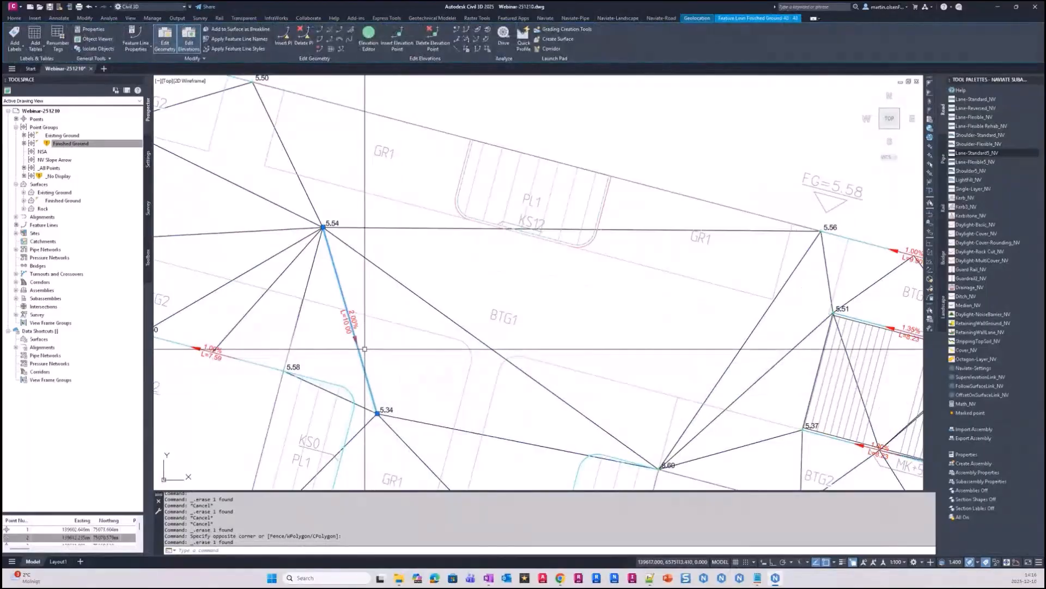
{"action": "key", "text": "Escape"}
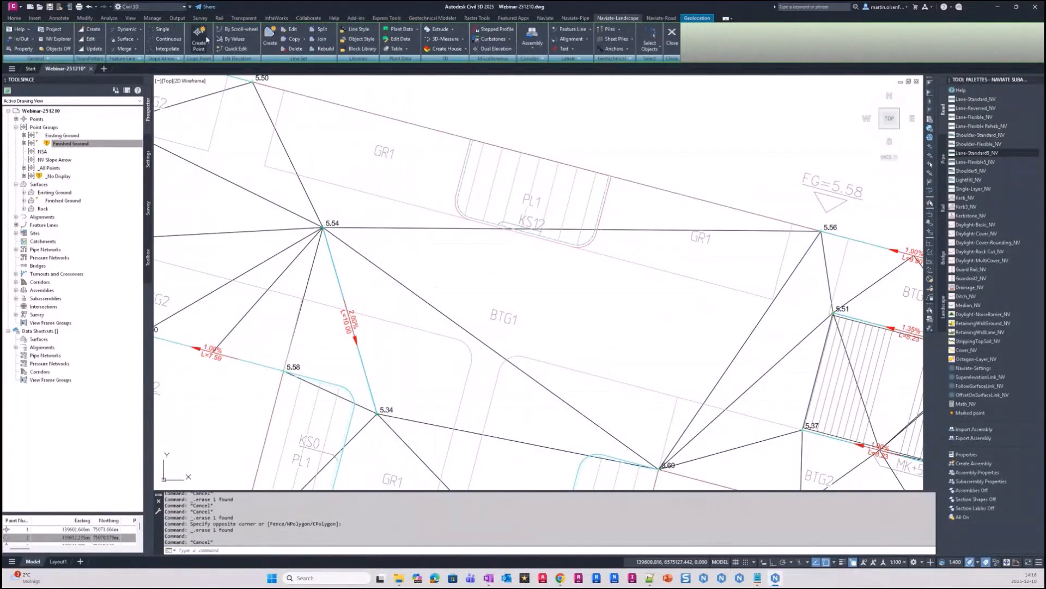
Start a single slope arrow, accept its settings with all current options kept, and exit the command
{"action": "left_click", "coordinate": [163, 31]}
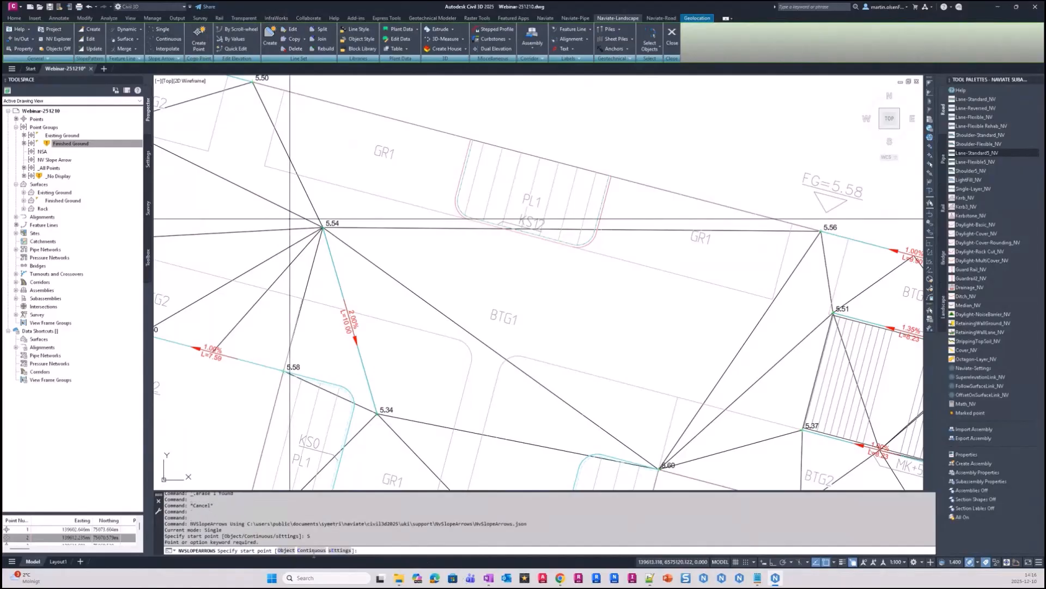
{"action": "left_click", "coordinate": [340, 550]}
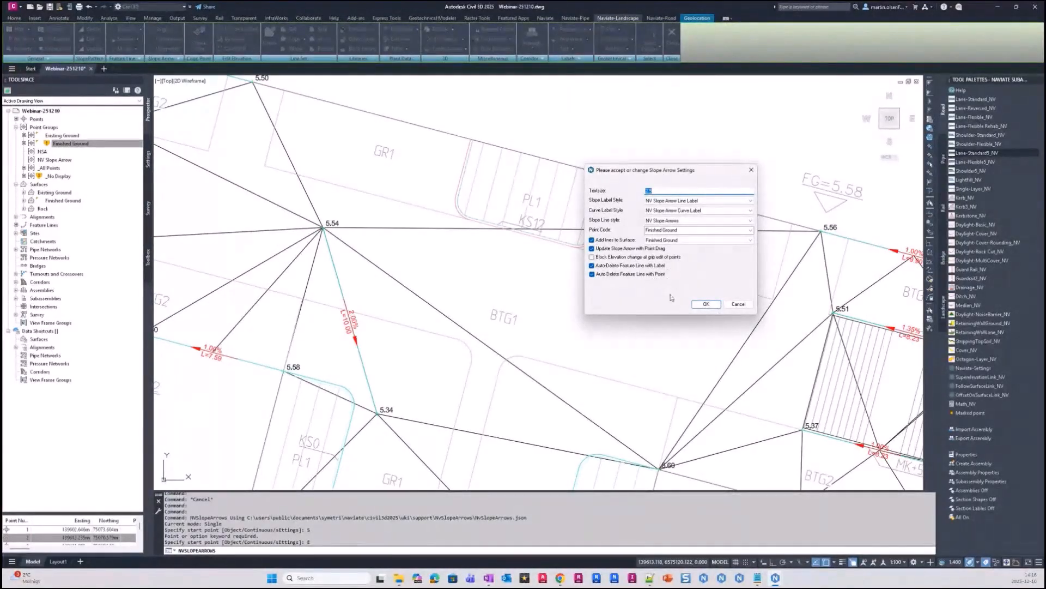
{"action": "left_click", "coordinate": [705, 304]}
{"action": "key", "text": "Escape"}
Try to move the remaining slope arrow's end point across to the kerb corner below BTG1
{"action": "left_click", "coordinate": [396, 410]}
{"action": "left_click", "coordinate": [378, 407]}
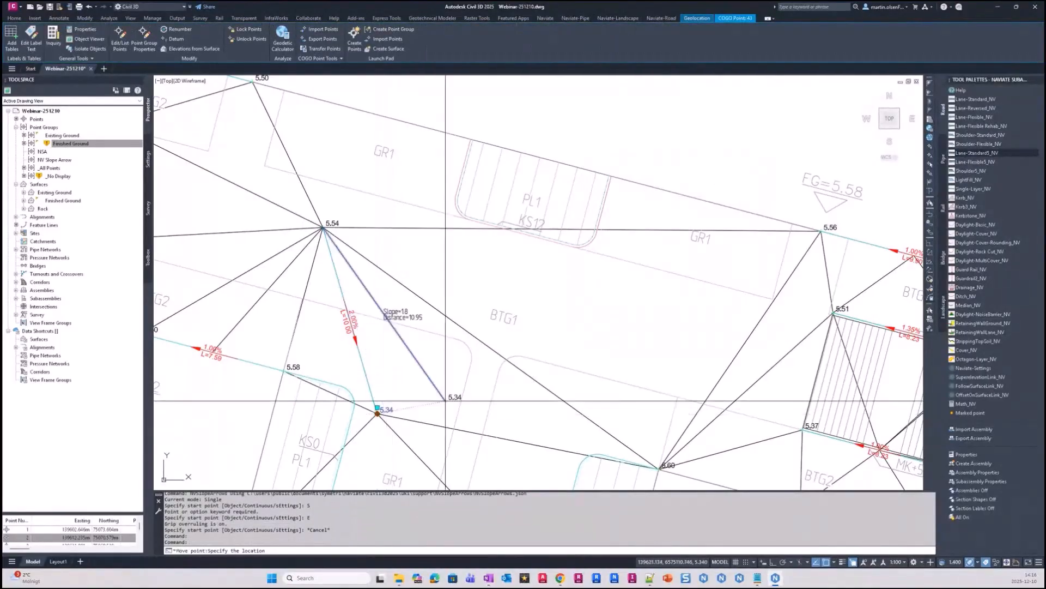
{"action": "left_click", "coordinate": [488, 377]}
{"action": "key", "text": "Escape"}
{"action": "left_click", "coordinate": [381, 383]}
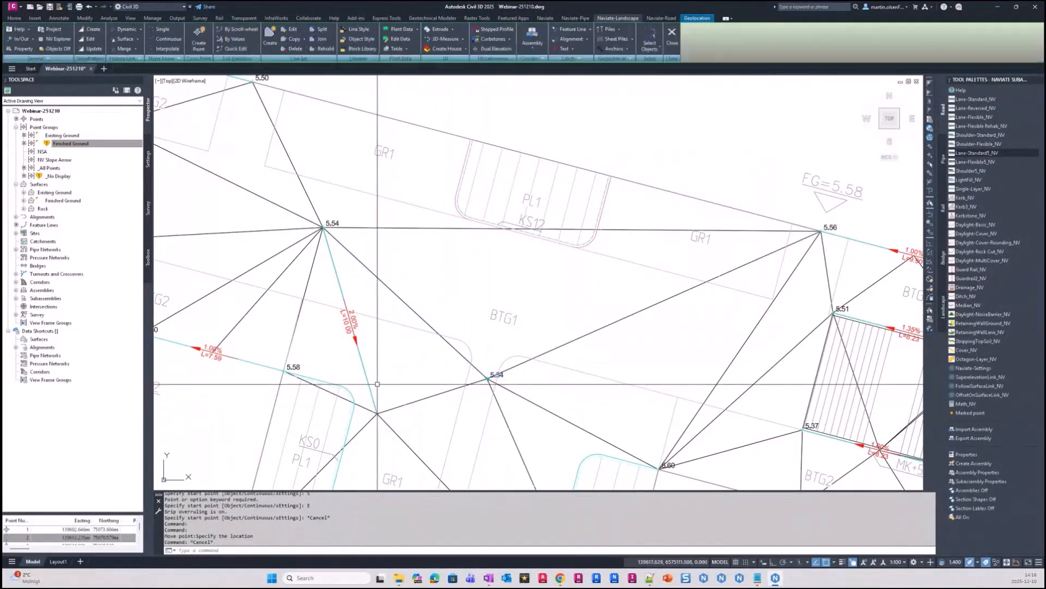
{"action": "key", "text": "Escape"}
{"action": "left_click", "coordinate": [370, 395]}
{"action": "key", "text": "Escape"}
{"action": "left_click", "coordinate": [370, 389]}
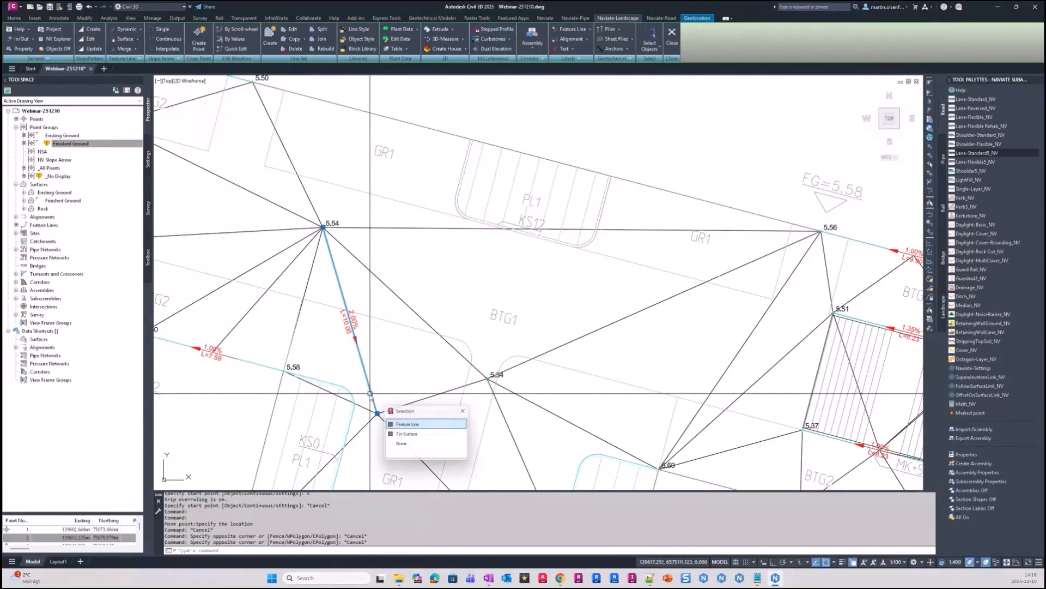
{"action": "key", "text": "Escape"}
Save the Webinar-251210 drawing
{"action": "scroll", "coordinate": [363, 349], "scroll_direction": "down", "scroll_amount": 2}
{"action": "mouse_move", "coordinate": [472, 269]}
{"action": "middle_mouse_down"}
{"action": "mouse_move", "coordinate": [423, 274]}
{"action": "mouse_move", "coordinate": [494, 293]}
{"action": "middle_mouse_up"}
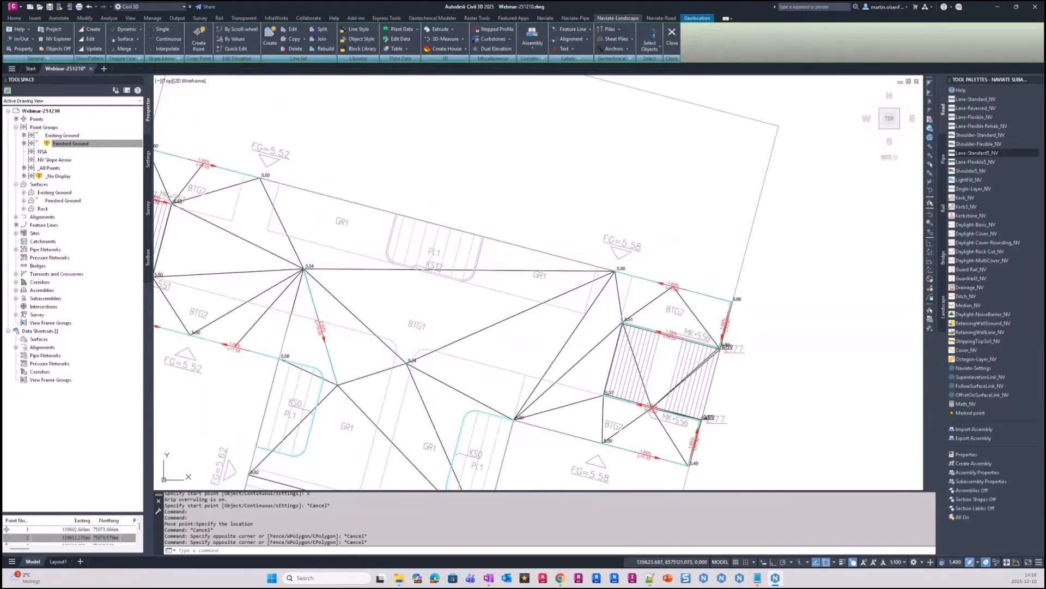
{"action": "key", "text": "ctrl+s"}
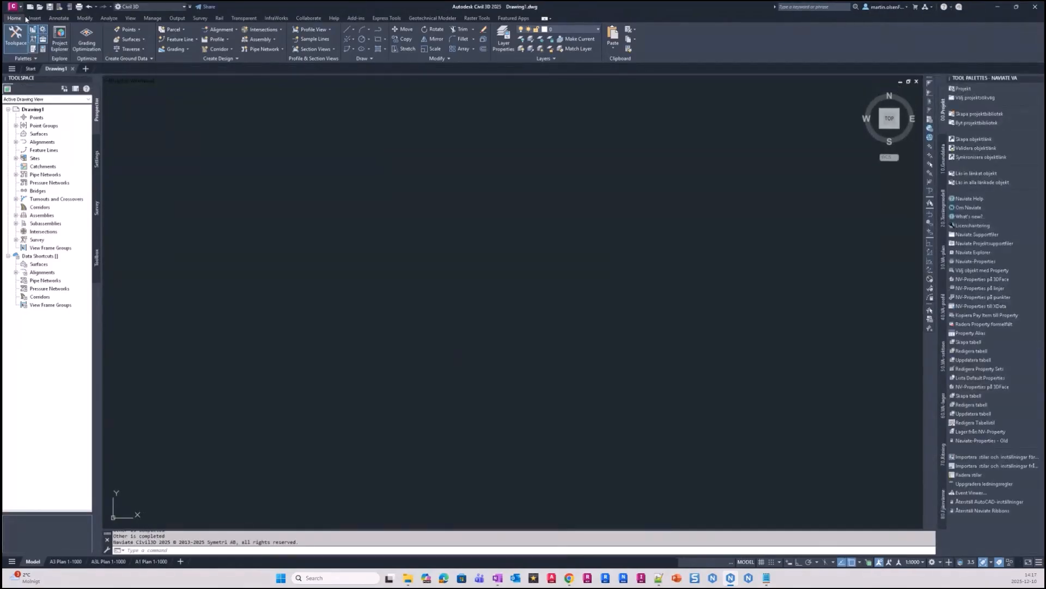
{"action": "left_click", "coordinate": [12, 7]}
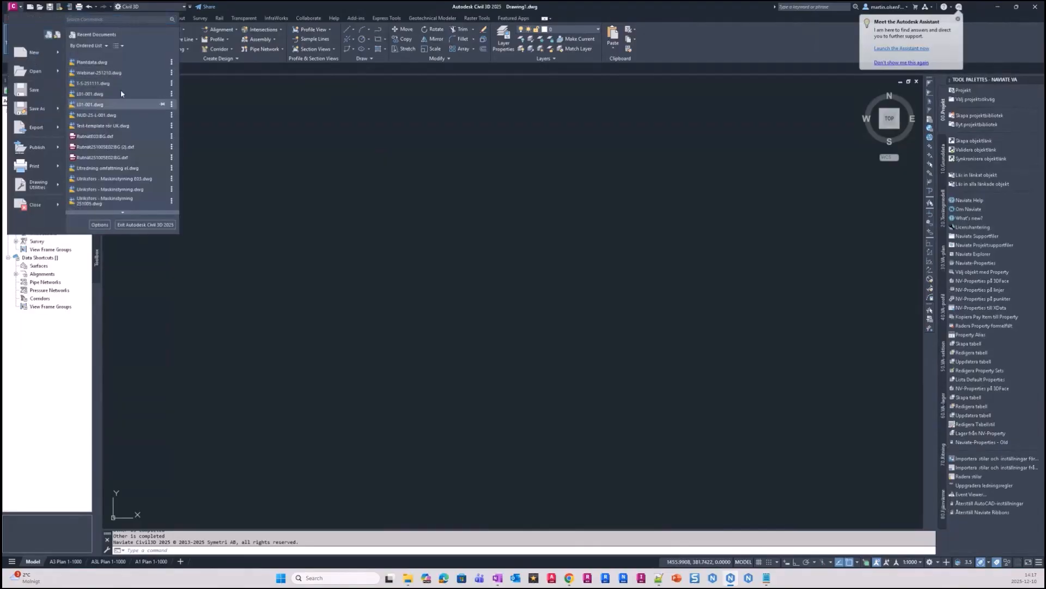
{"action": "left_click", "coordinate": [117, 73]}
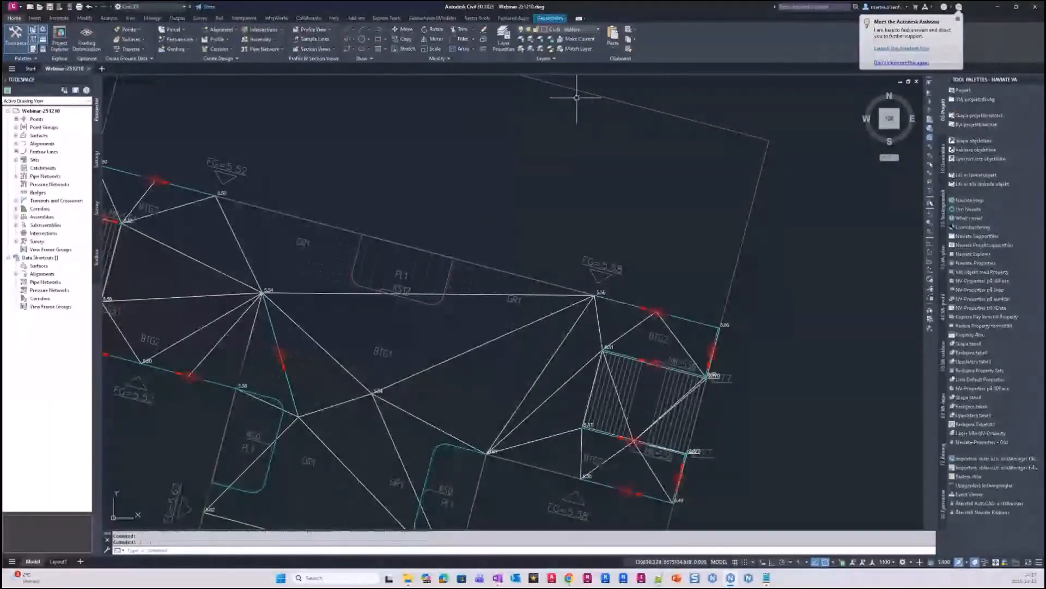
{"action": "key", "text": "Escape"}
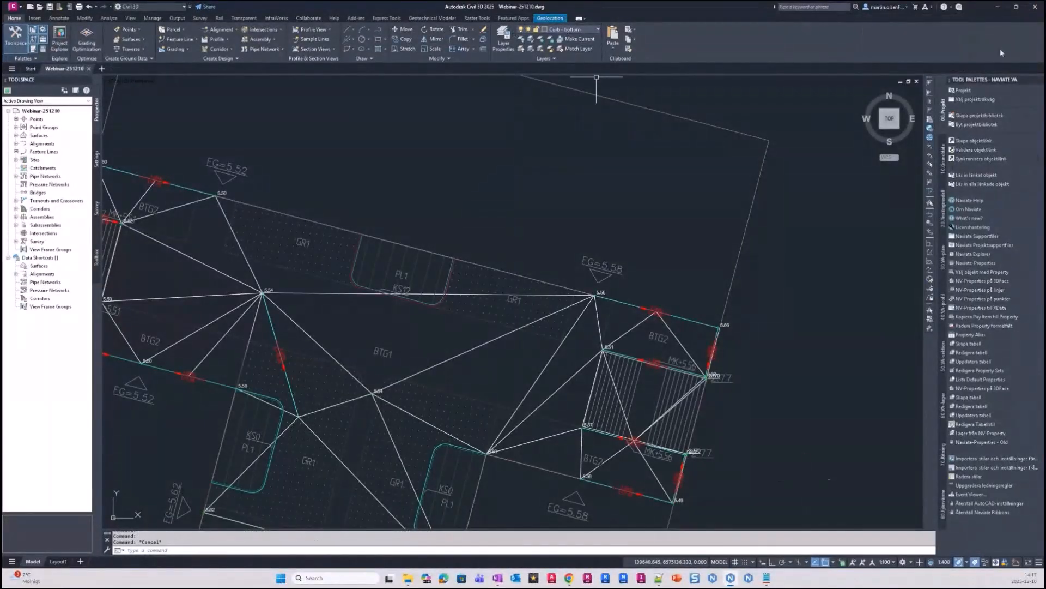
{"action": "left_click", "coordinate": [1035, 6]}
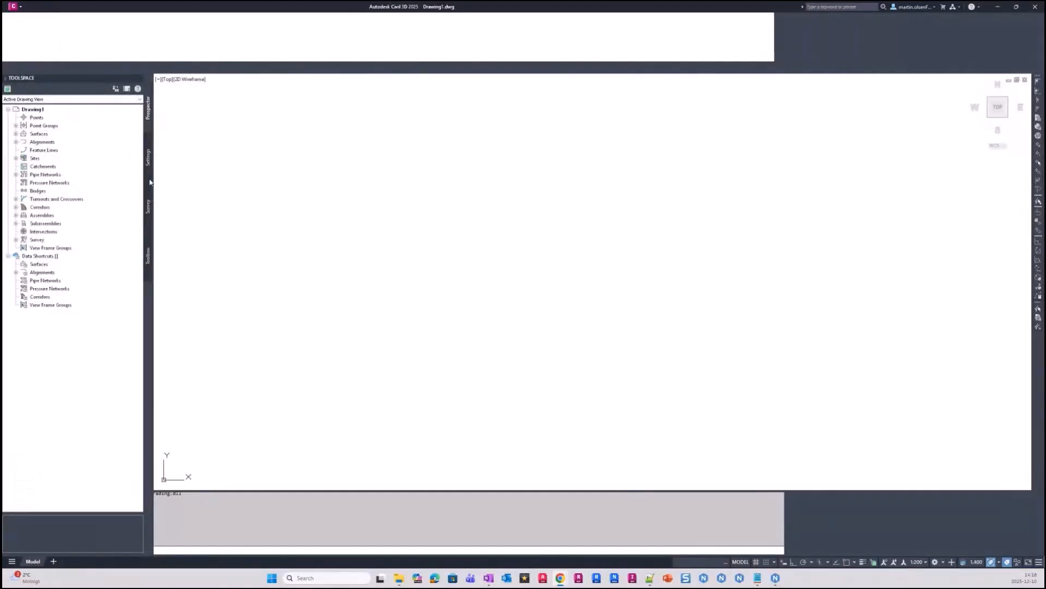
Open the recent drawing Webinar-251210.dwg
{"action": "left_click", "coordinate": [20, 8]}
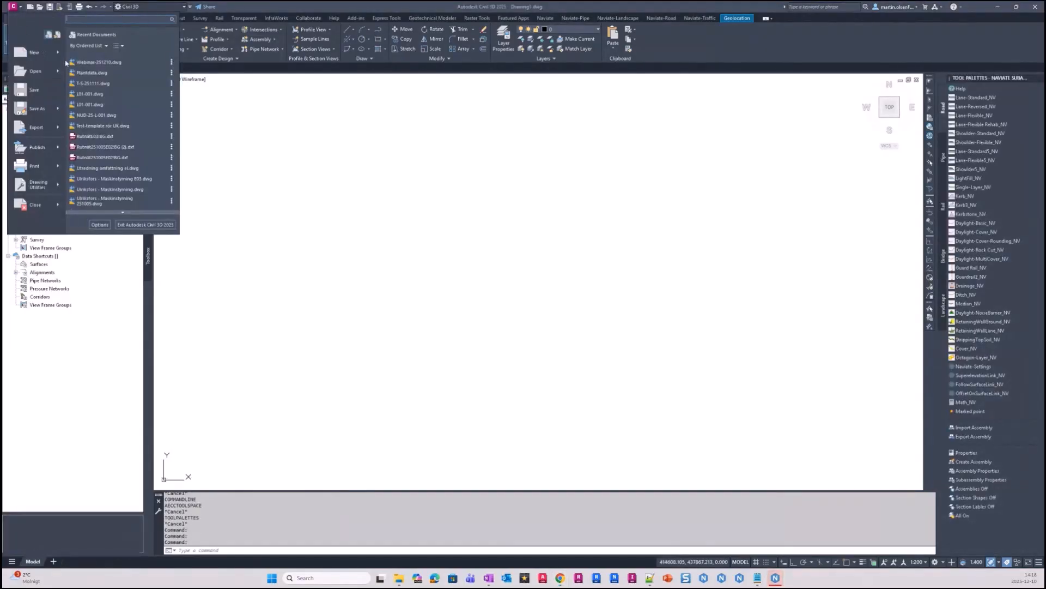
{"action": "left_click", "coordinate": [101, 63]}
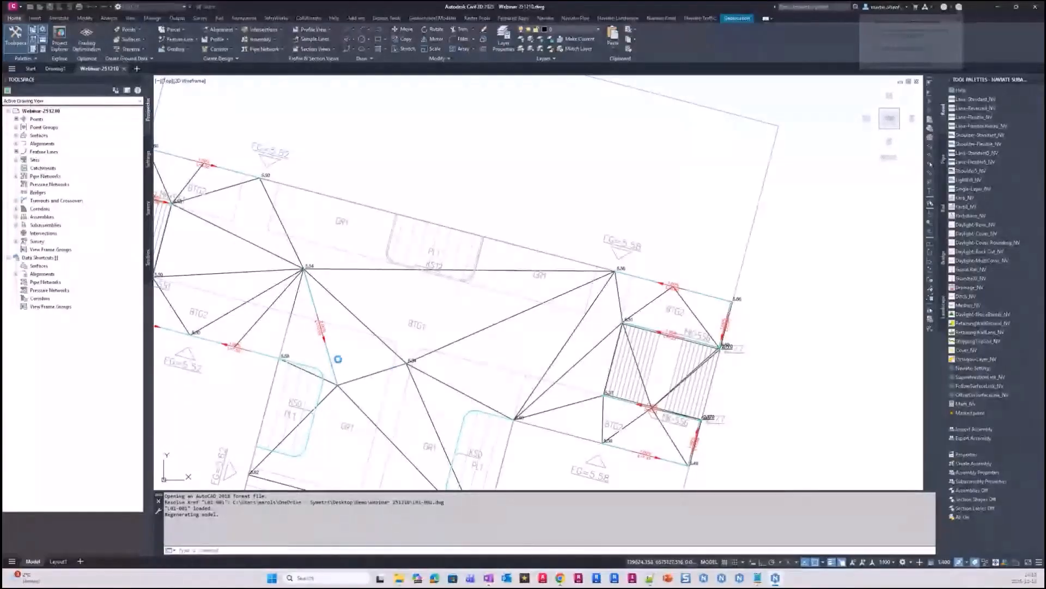
Move the 5.34 end point up to just below the BTG1 label so its slope arrow follows, and clear the selection
{"action": "scroll", "coordinate": [417, 371], "scroll_direction": "up", "scroll_amount": 2}
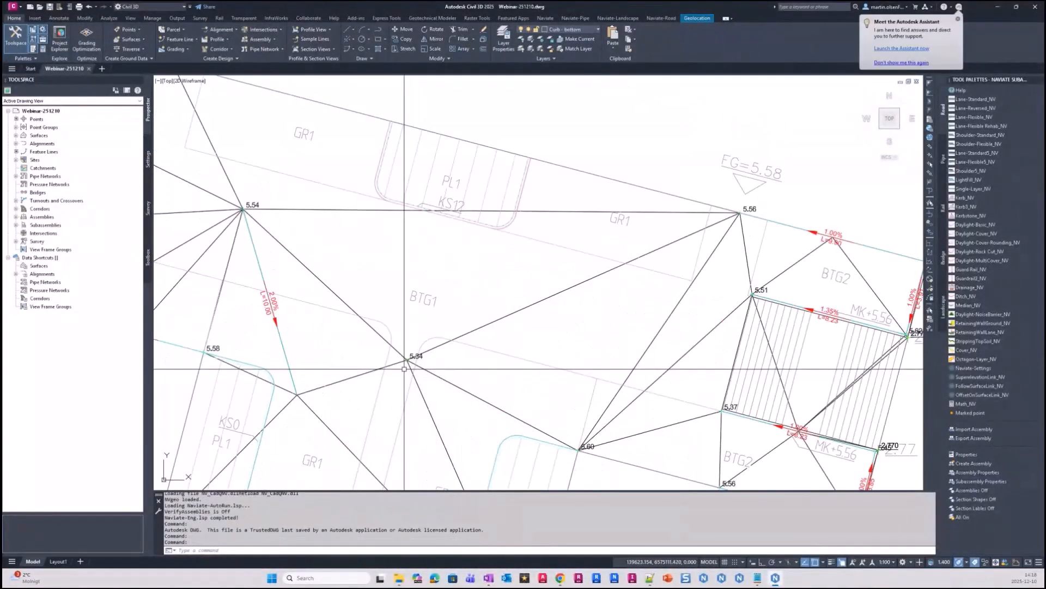
{"action": "scroll", "coordinate": [404, 369], "scroll_direction": "up", "scroll_amount": 2}
{"action": "left_click", "coordinate": [408, 354]}
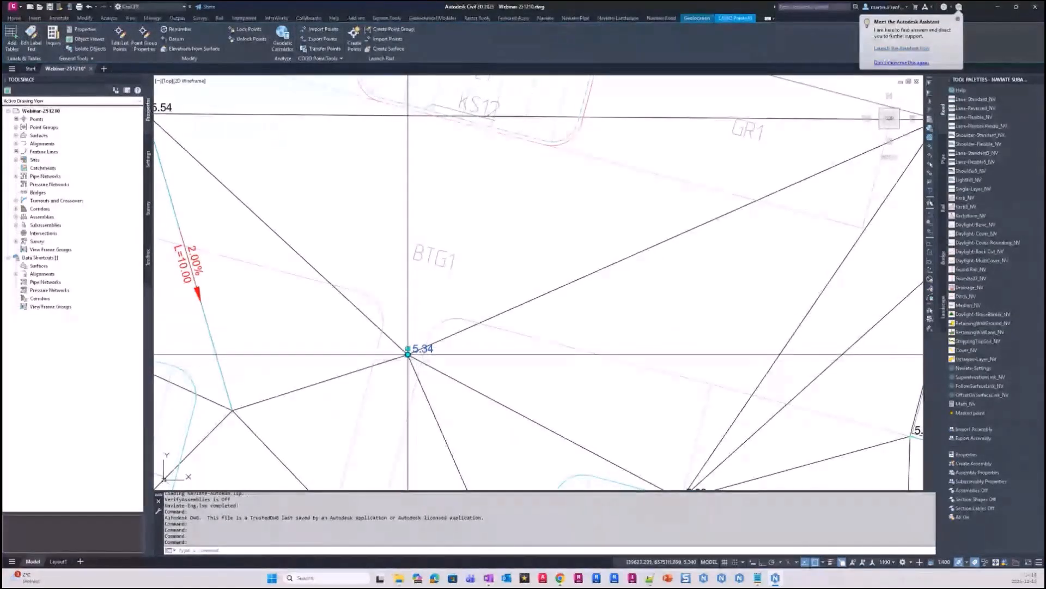
{"action": "left_click", "coordinate": [407, 348]}
{"action": "left_click", "coordinate": [420, 289]}
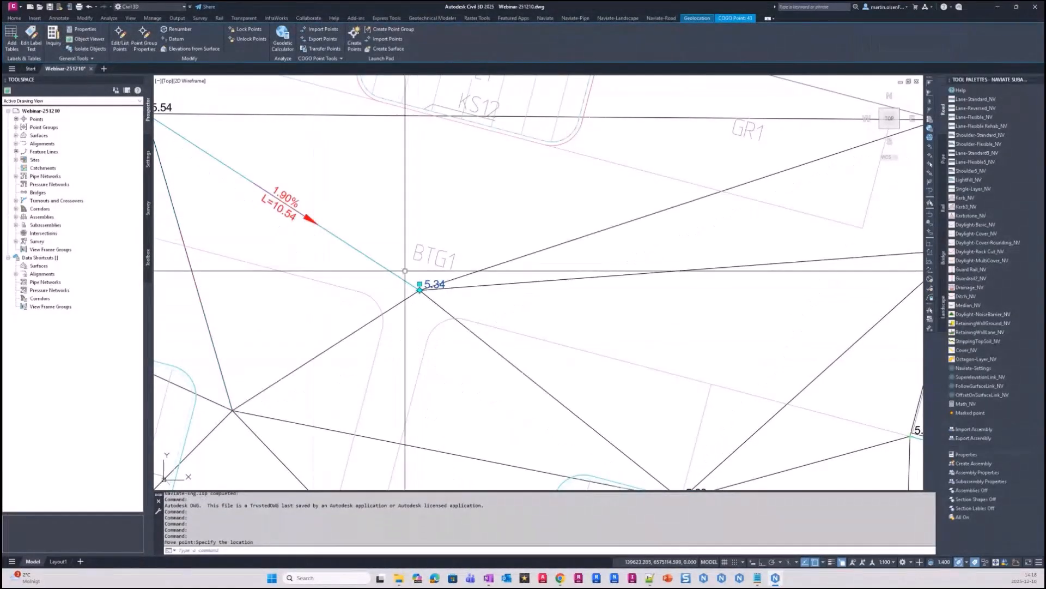
{"action": "middle_click_drag", "start_coordinate": [352, 236], "coordinate": [457, 267]}
{"action": "key", "text": "Escape"}
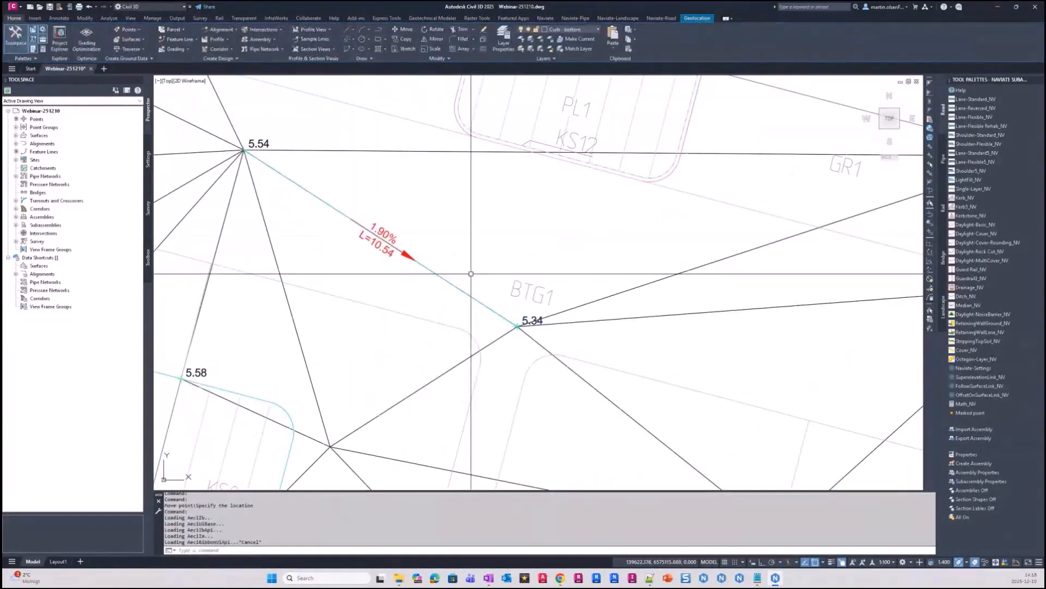
{"action": "mouse_move", "coordinate": [471, 274]}
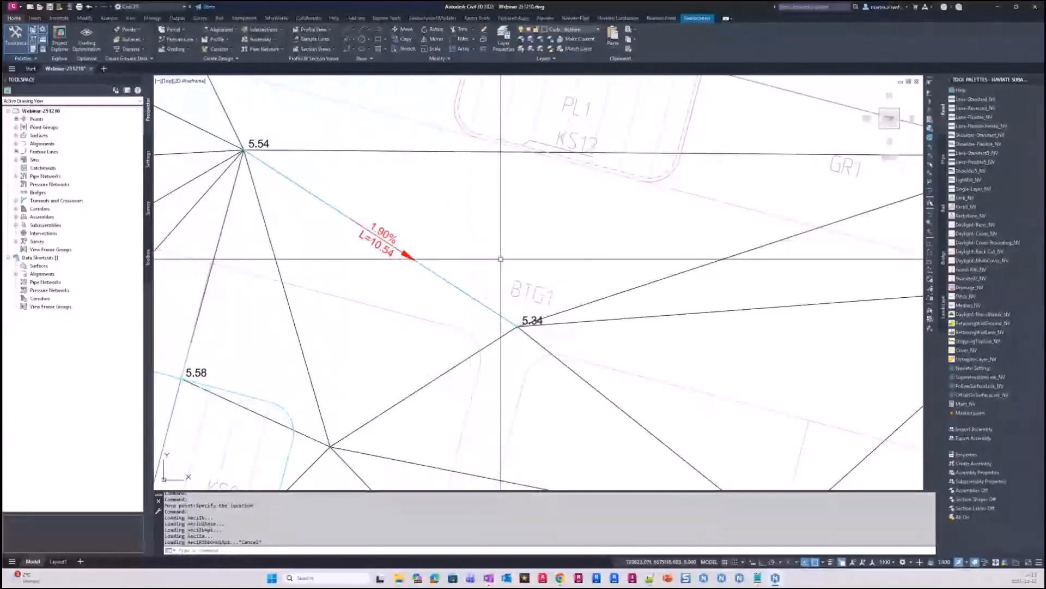
Delete the slope arrow running from the 5.54 point down to the 5.34 point at BTG1
{"action": "scroll", "coordinate": [524, 282], "scroll_direction": "down", "scroll_amount": 2}
{"action": "scroll", "coordinate": [524, 281], "scroll_direction": "down", "scroll_amount": 4}
{"action": "scroll", "coordinate": [421, 299], "scroll_direction": "up", "scroll_amount": 8}
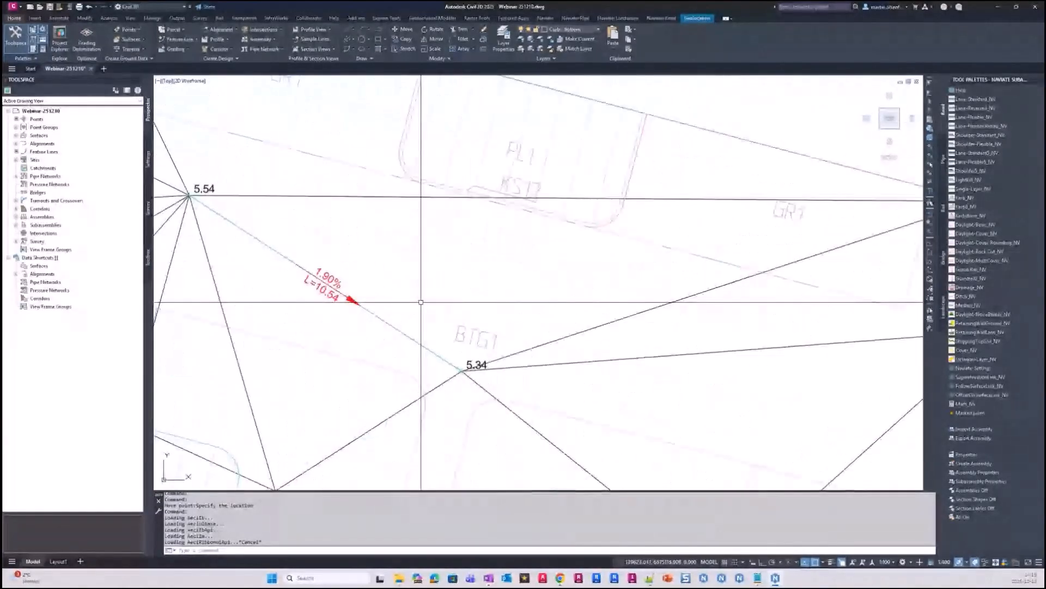
{"action": "scroll", "coordinate": [469, 348], "scroll_direction": "down", "scroll_amount": 4}
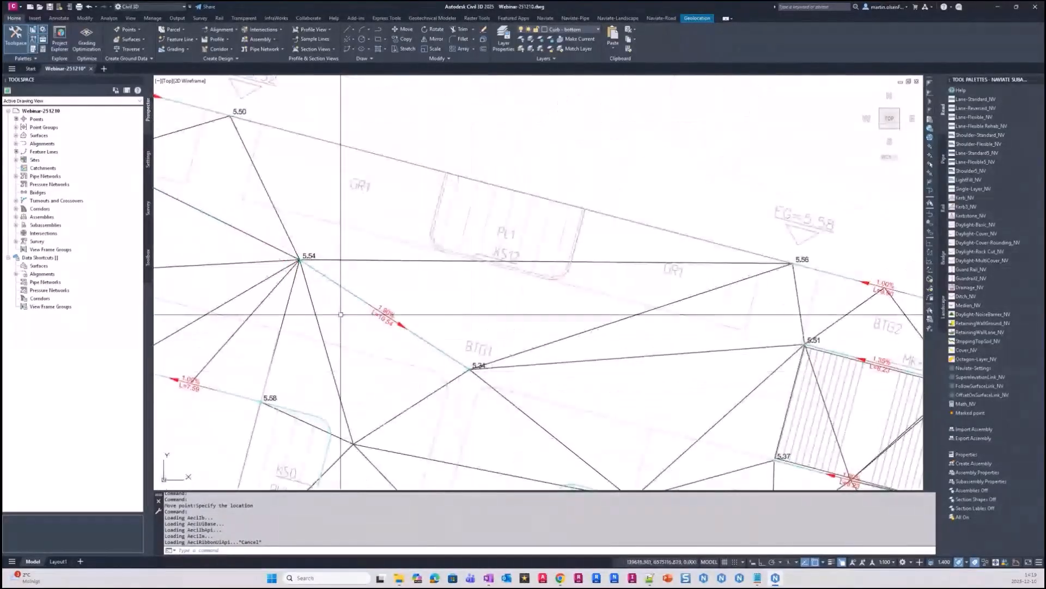
{"action": "scroll", "coordinate": [478, 366], "scroll_direction": "up", "scroll_amount": 2}
{"action": "left_click", "coordinate": [468, 374]}
{"action": "scroll", "coordinate": [467, 374], "scroll_direction": "up", "scroll_amount": 2}
{"action": "scroll", "coordinate": [463, 352], "scroll_direction": "down", "scroll_amount": 2}
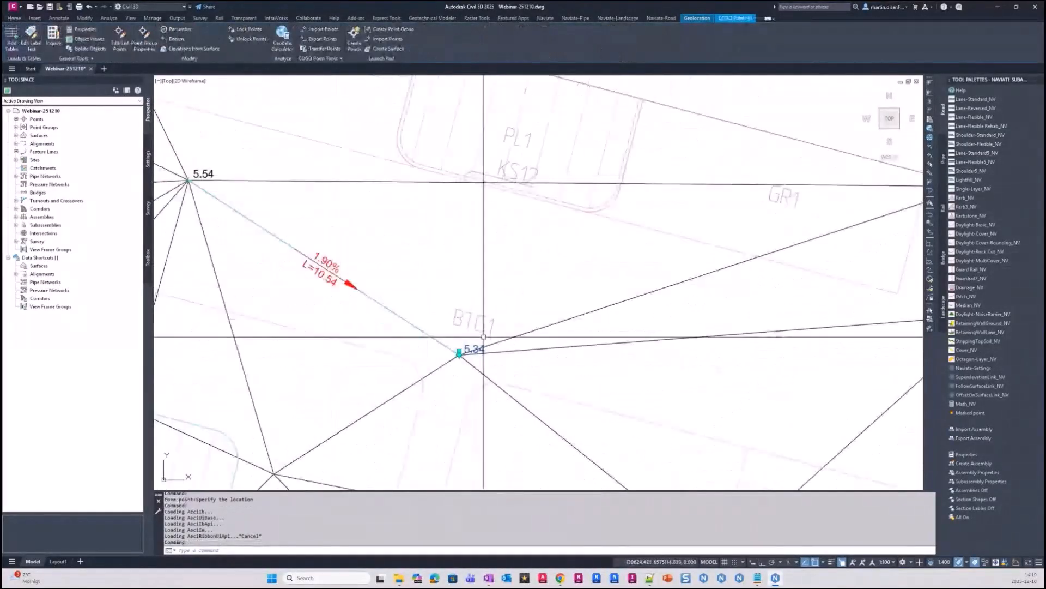
{"action": "key", "text": "Escape"}
{"action": "left_click", "coordinate": [326, 266]}
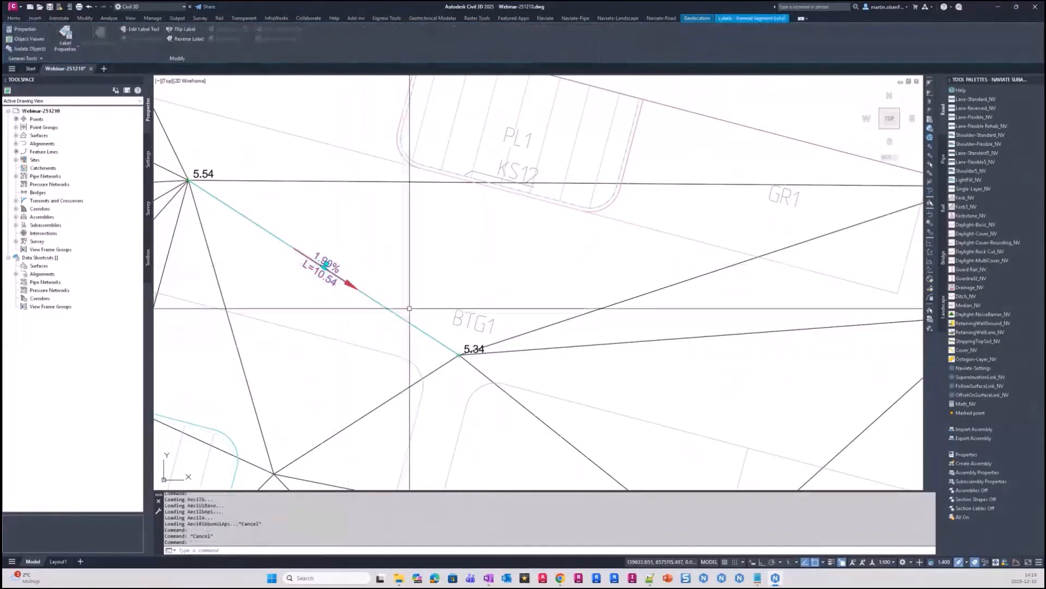
{"action": "key", "text": "Delete"}
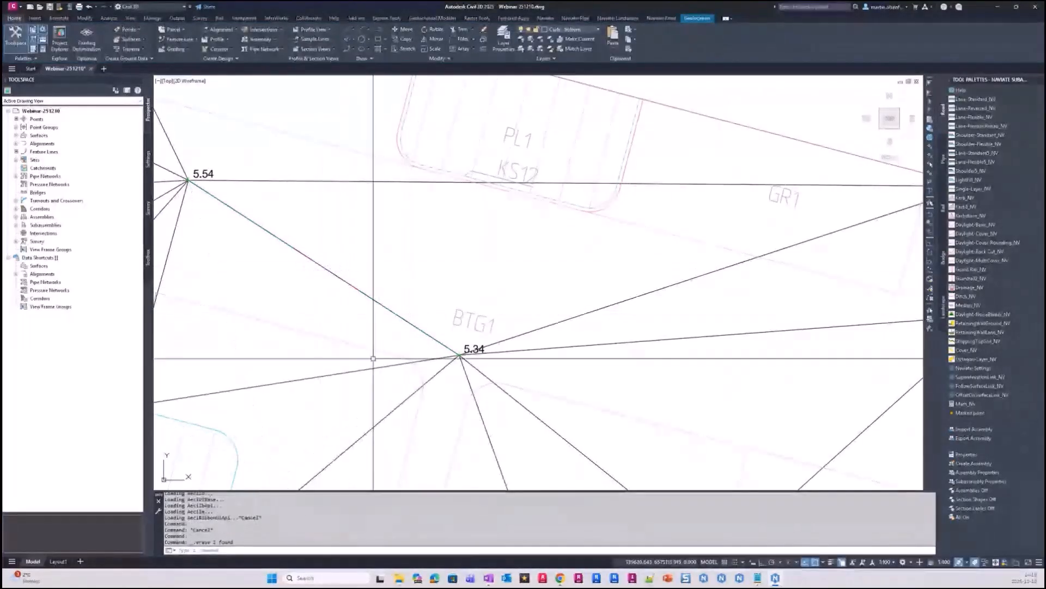
Delete the two COGO points, 5.34 below BTG1 and 5.54 at the other end of the removed arrow
{"action": "left_click", "coordinate": [484, 347]}
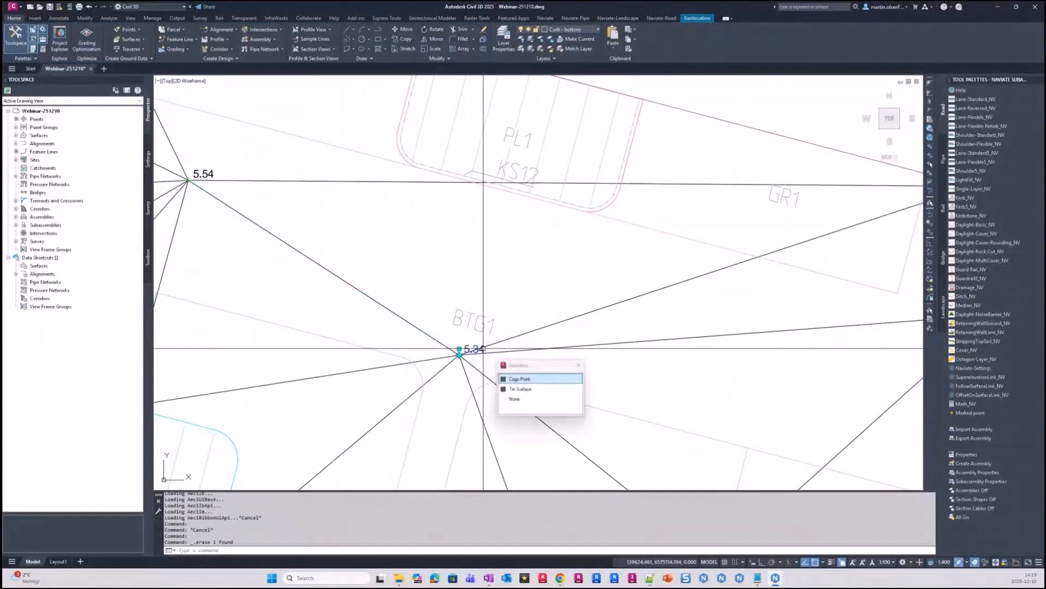
{"action": "left_click", "coordinate": [515, 378]}
{"action": "scroll", "coordinate": [468, 304], "scroll_direction": "down", "scroll_amount": 2}
{"action": "key", "text": "Delete"}
{"action": "middle_click_drag", "start_coordinate": [293, 229], "coordinate": [376, 279]}
{"action": "left_click", "coordinate": [376, 279]}
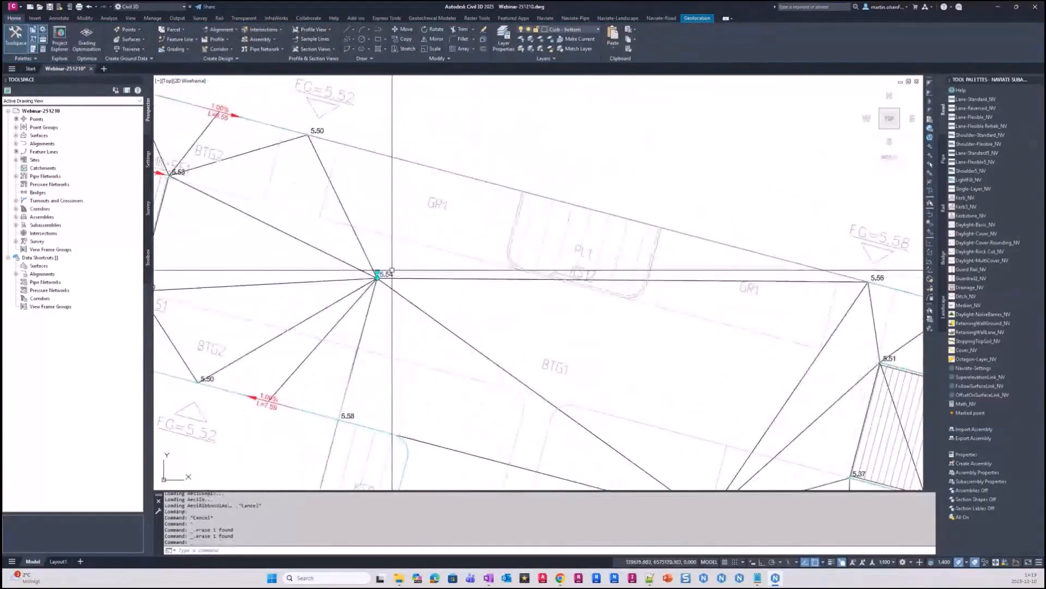
{"action": "key", "text": "Delete"}
Rebuild the Finished Ground surface
{"action": "scroll", "coordinate": [414, 300], "scroll_direction": "down", "scroll_amount": 6}
{"action": "scroll", "coordinate": [416, 299], "scroll_direction": "up", "scroll_amount": 6}
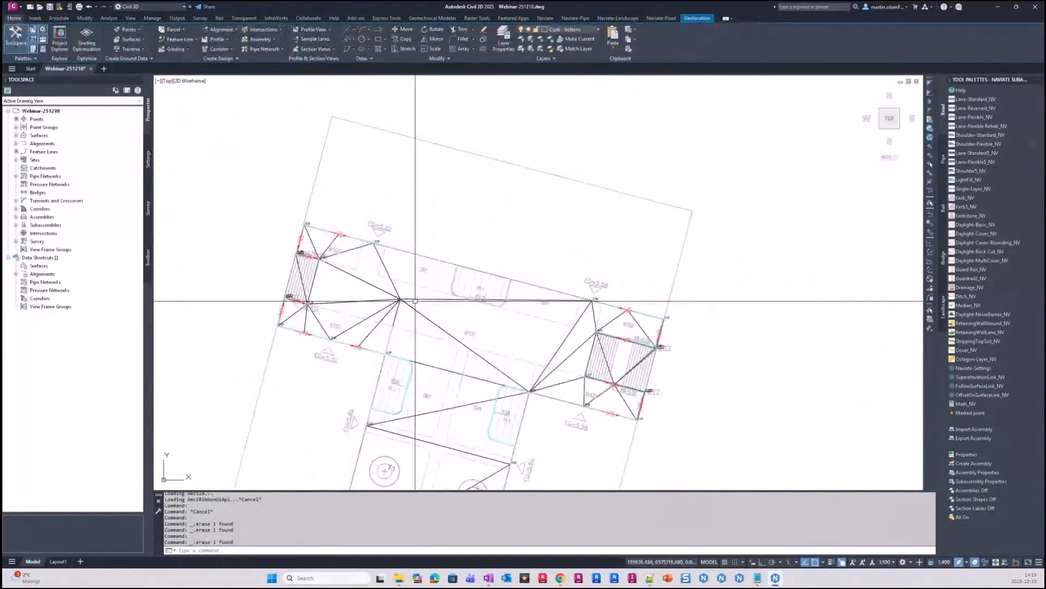
{"action": "scroll", "coordinate": [609, 276], "scroll_direction": "down", "scroll_amount": 2}
{"action": "scroll", "coordinate": [480, 300], "scroll_direction": "down", "scroll_amount": 2}
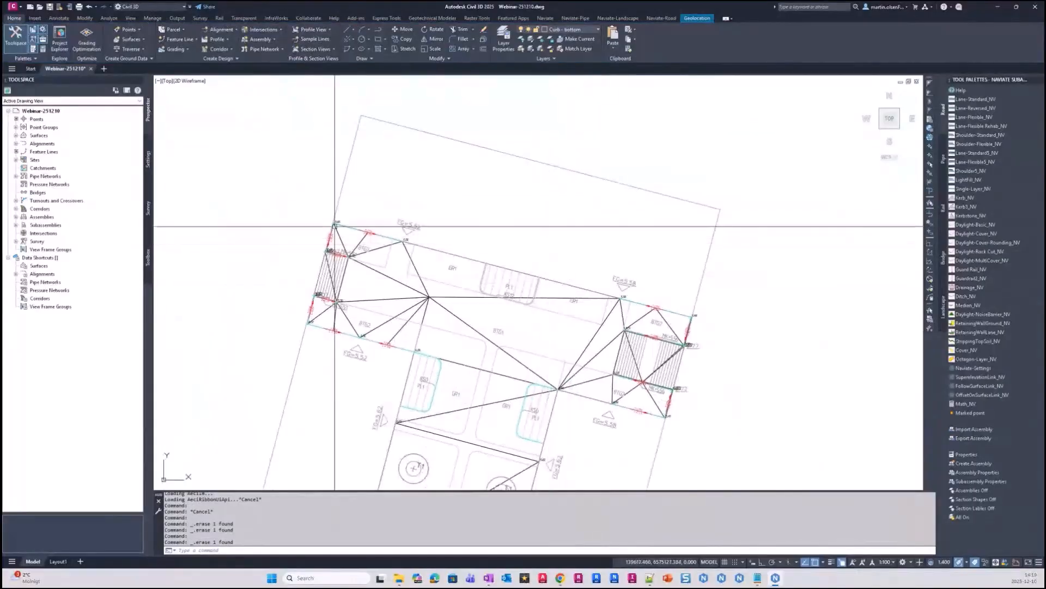
{"action": "left_click", "coordinate": [16, 135]}
{"action": "left_click", "coordinate": [61, 151]}
{"action": "right_click", "coordinate": [63, 152]}
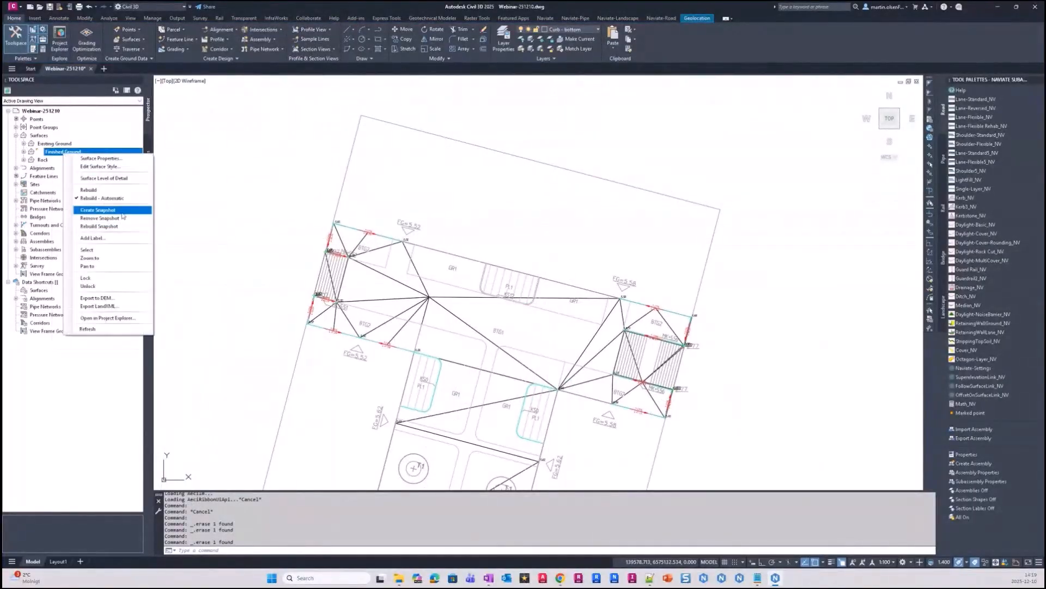
{"action": "left_click", "coordinate": [109, 191]}
Set up Naviate Landscape point creation with point code Finished Ground, placing points on the Finished Ground surface
{"action": "scroll", "coordinate": [515, 315], "scroll_direction": "down", "scroll_amount": 2}
{"action": "middle_click_drag", "start_coordinate": [515, 315], "coordinate": [384, 313]}
{"action": "scroll", "coordinate": [362, 286], "scroll_direction": "up", "scroll_amount": 4}
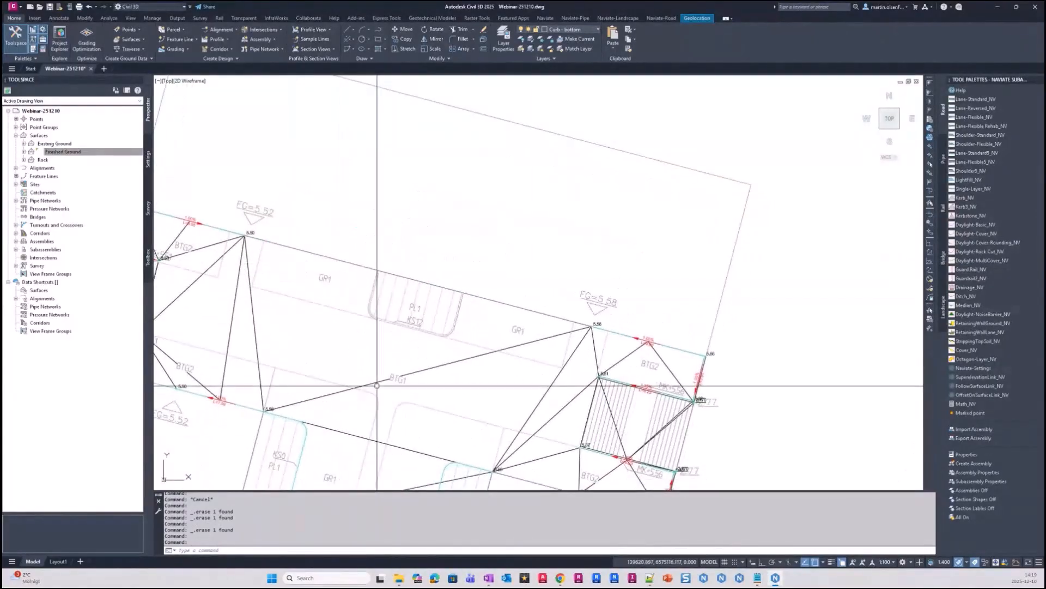
{"action": "middle_click_drag", "start_coordinate": [377, 385], "coordinate": [374, 382]}
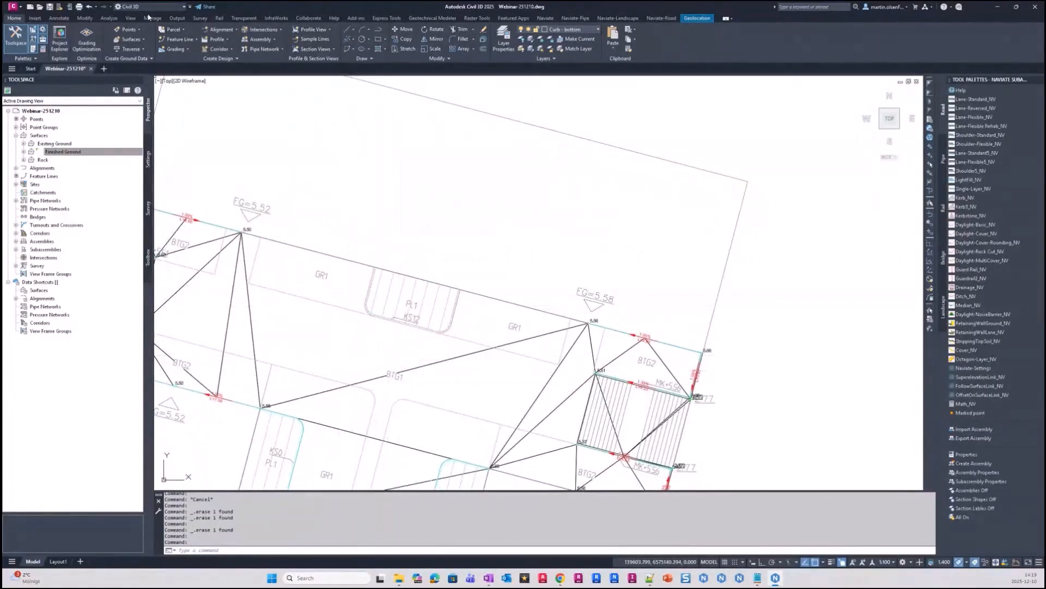
{"action": "left_click", "coordinate": [618, 18]}
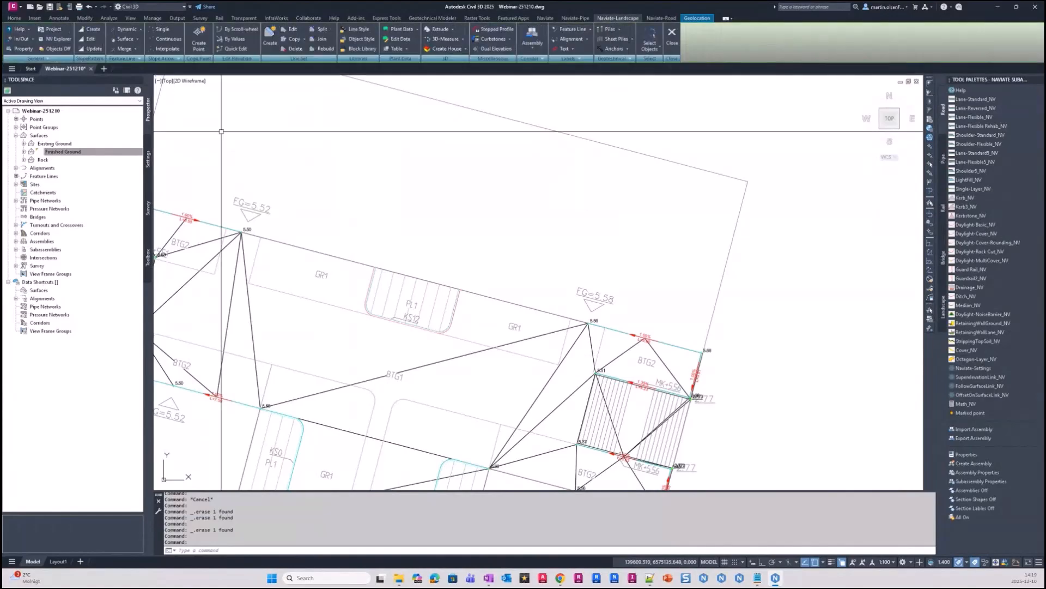
{"action": "left_click", "coordinate": [267, 41]}
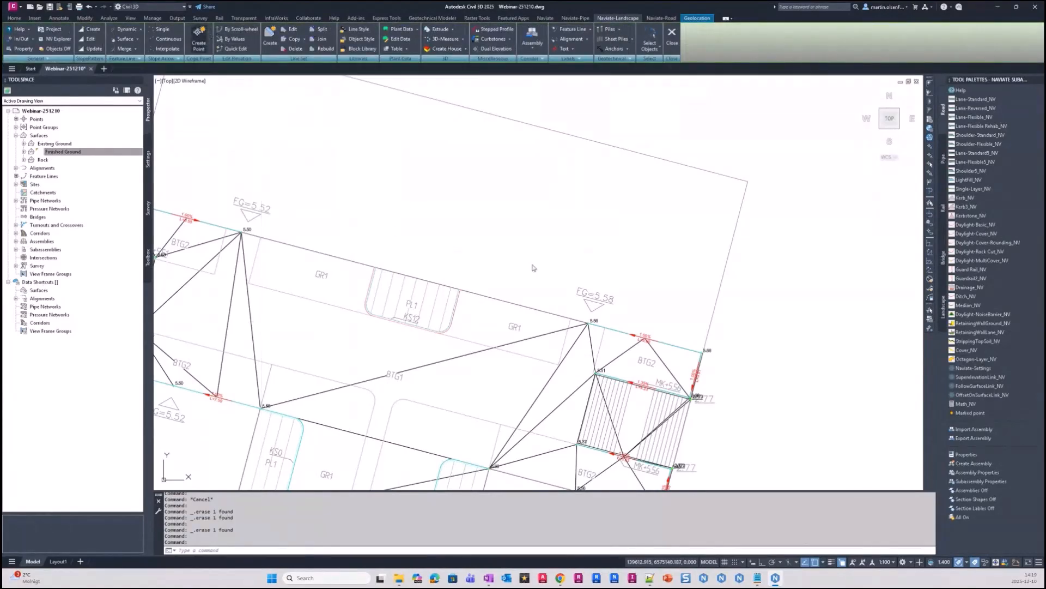
{"action": "left_click", "coordinate": [570, 306]}
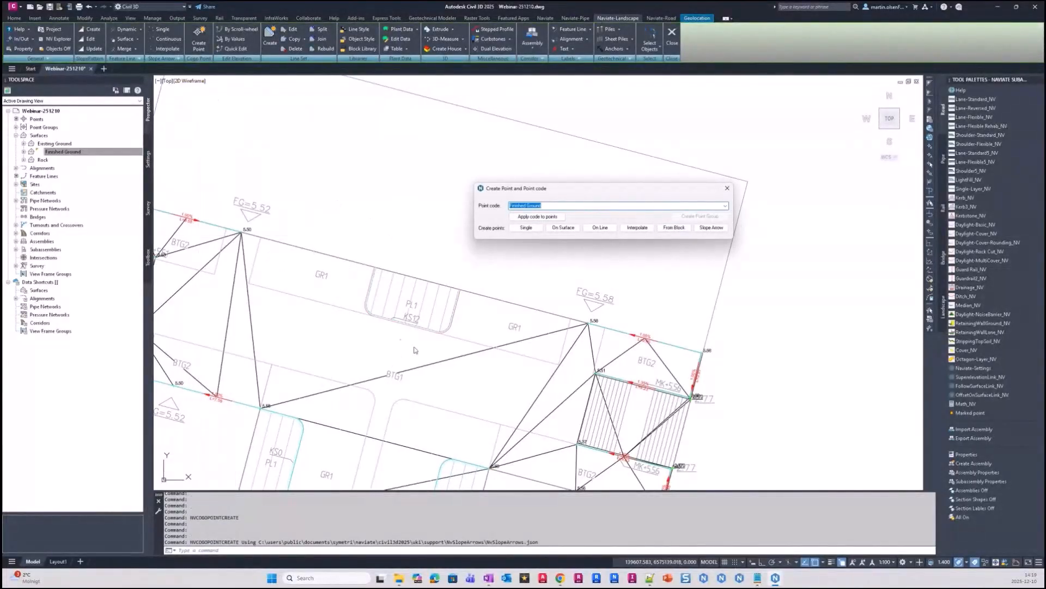
{"action": "left_click", "coordinate": [563, 227]}
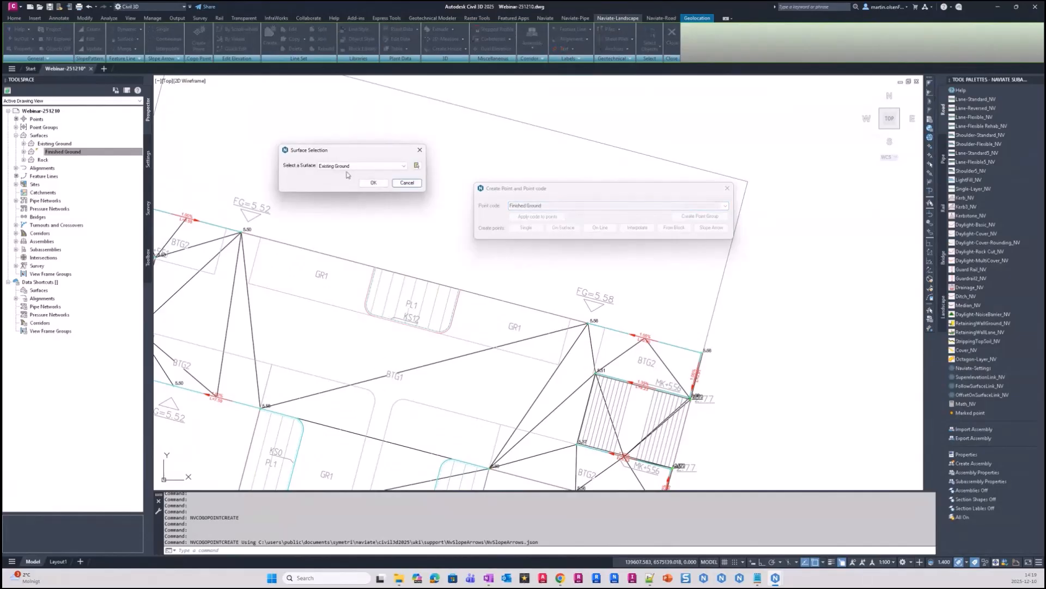
{"action": "left_click", "coordinate": [360, 166]}
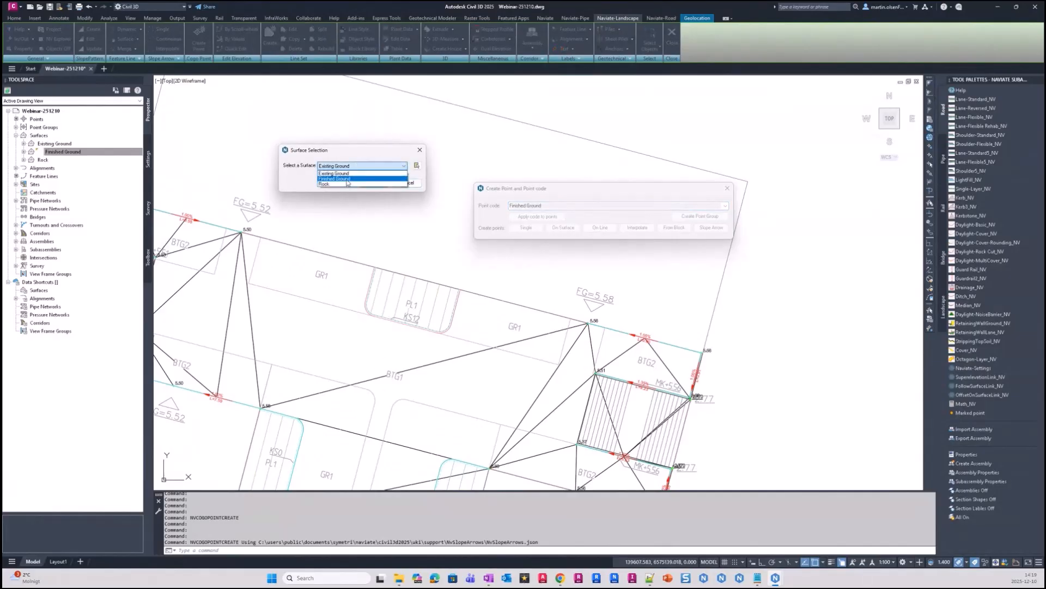
{"action": "left_click", "coordinate": [348, 179]}
{"action": "left_click_drag", "start_coordinate": [348, 150], "coordinate": [360, 142]}
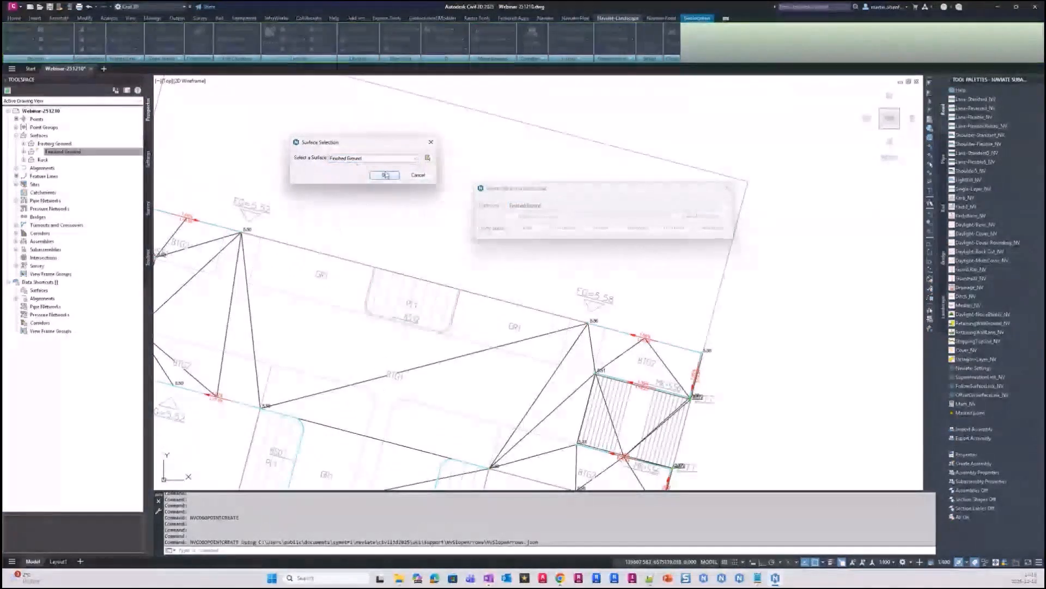
{"action": "left_click", "coordinate": [385, 174]}
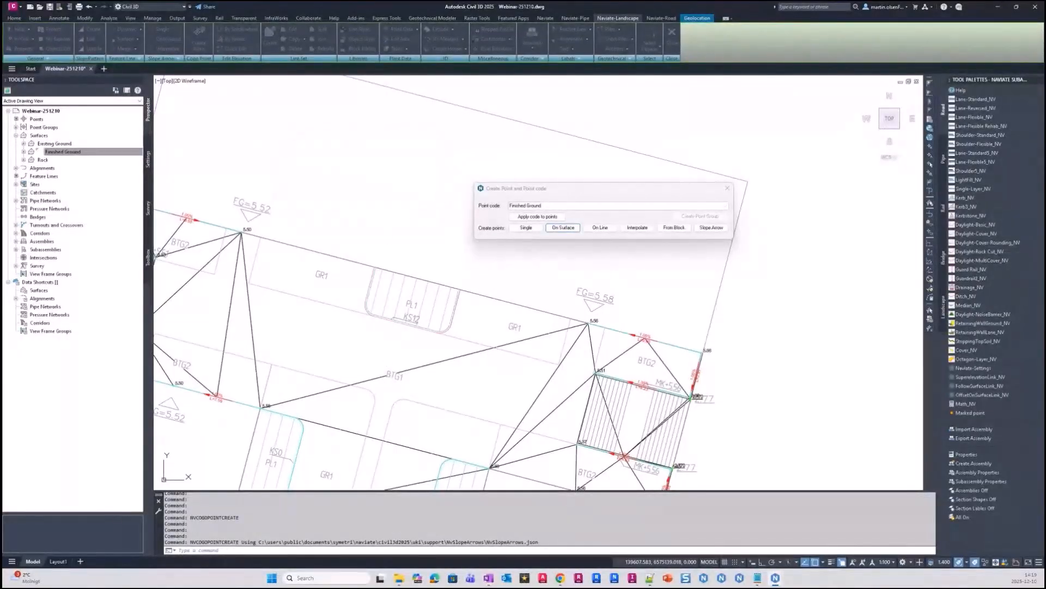
Place one surface point just above the BTG1 label and end the point placement
{"action": "scroll", "coordinate": [418, 366], "scroll_direction": "up", "scroll_amount": 4}
{"action": "left_click", "coordinate": [383, 350]}
{"action": "scroll", "coordinate": [446, 343], "scroll_direction": "down", "scroll_amount": 2}
{"action": "key", "text": "Return"}
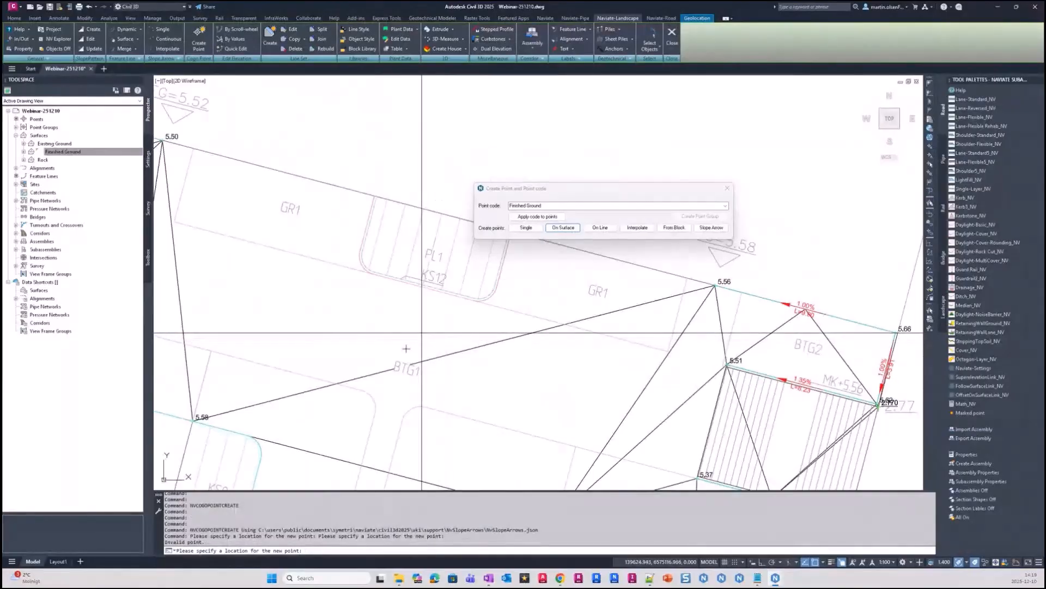
{"action": "key", "text": "Escape"}
{"action": "scroll", "coordinate": [423, 342], "scroll_direction": "down", "scroll_amount": 2}
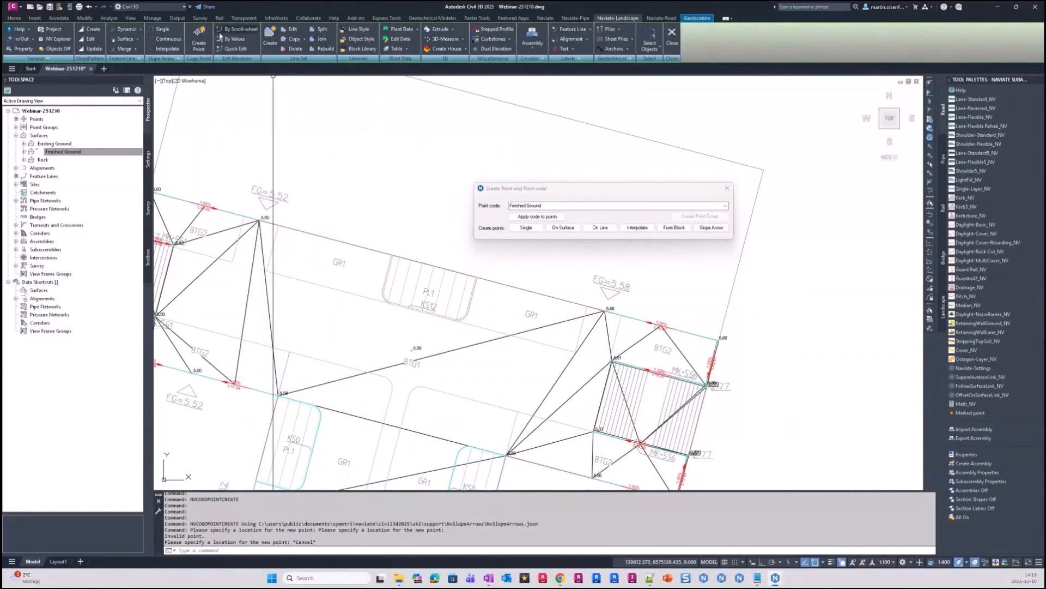
Create a single slope arrow by object from the 5.50 point below FG=5.52 to the new point at BTG1
{"action": "left_click", "coordinate": [162, 29]}
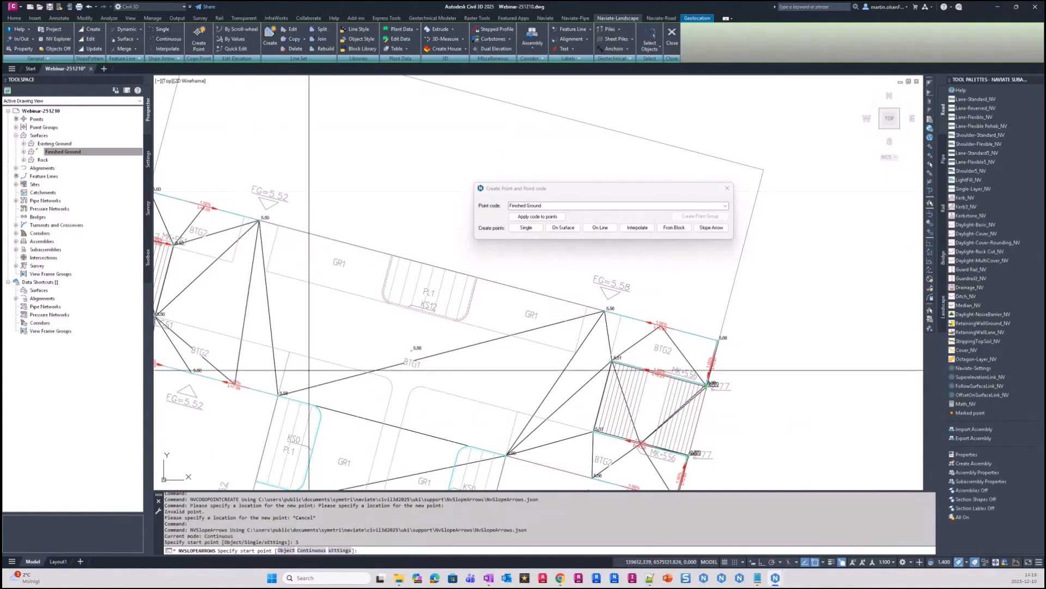
{"action": "left_click", "coordinate": [286, 550]}
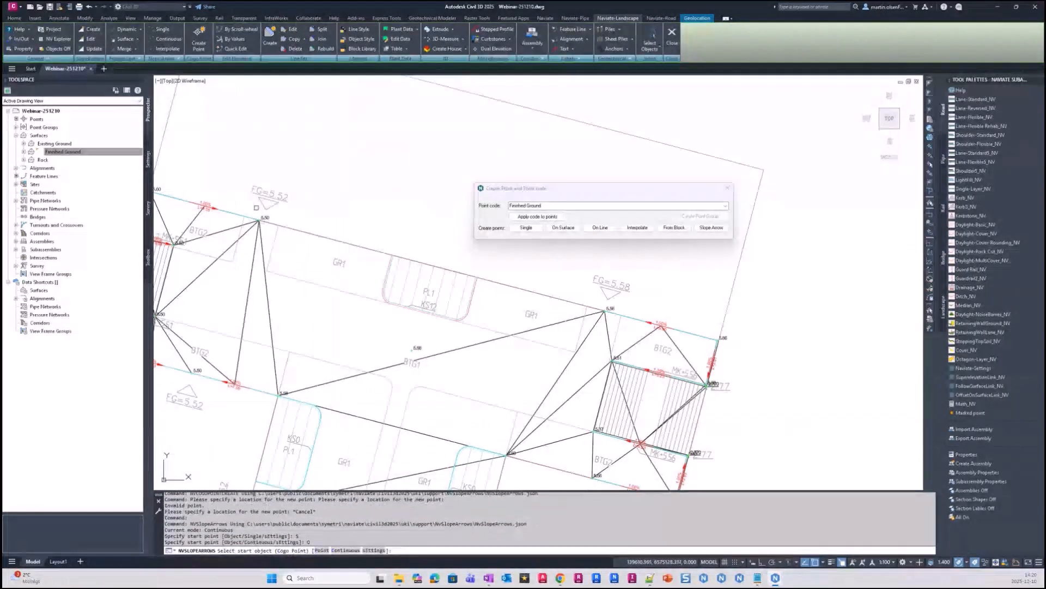
{"action": "scroll", "coordinate": [270, 217], "scroll_direction": "up", "scroll_amount": 2}
{"action": "left_click", "coordinate": [271, 217]}
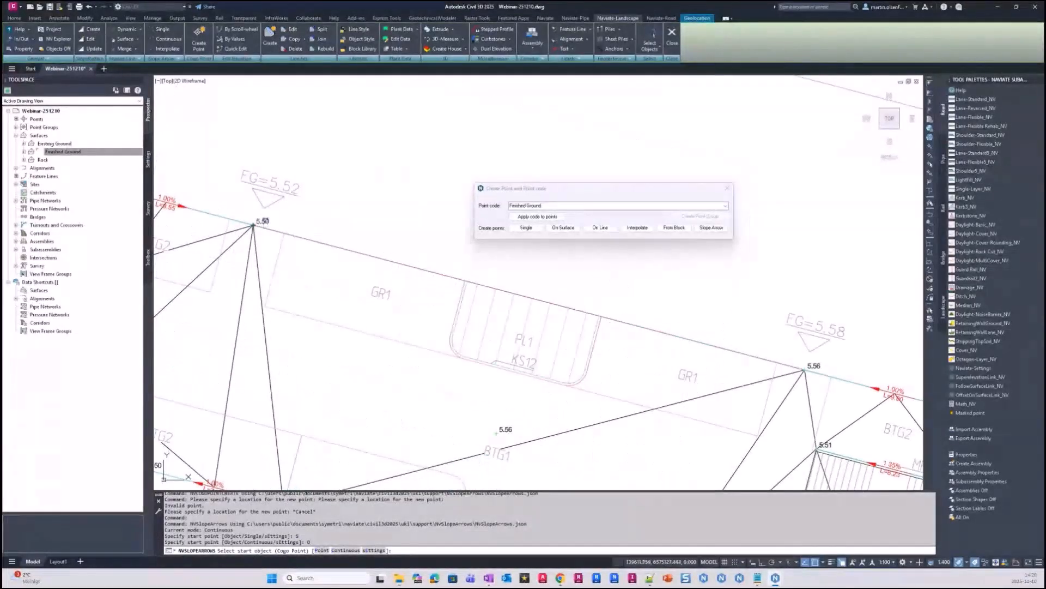
{"action": "middle_click_drag", "start_coordinate": [433, 474], "coordinate": [371, 424]}
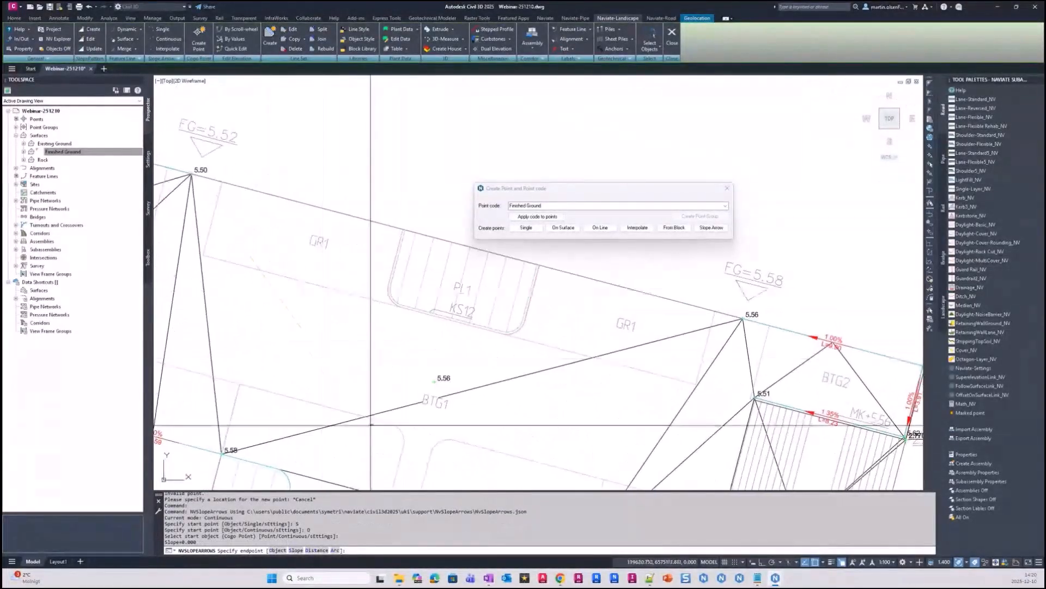
{"action": "left_click", "coordinate": [278, 550]}
{"action": "left_click", "coordinate": [448, 379]}
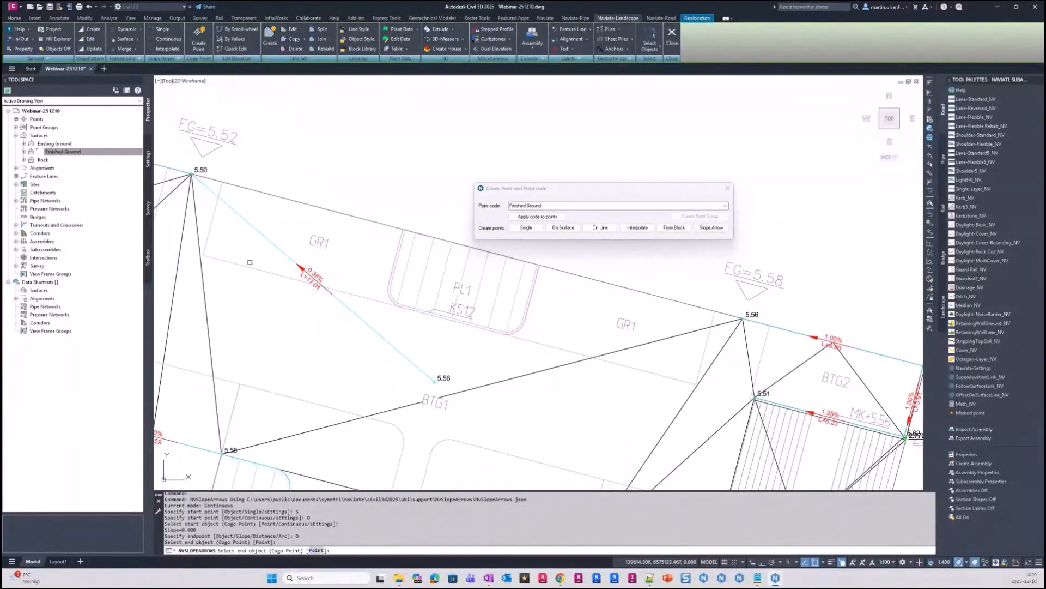
{"action": "mouse_move", "coordinate": [469, 359]}
{"action": "middle_mouse_down"}
{"action": "mouse_move", "coordinate": [407, 346]}
{"action": "mouse_move", "coordinate": [442, 371]}
{"action": "middle_mouse_up"}
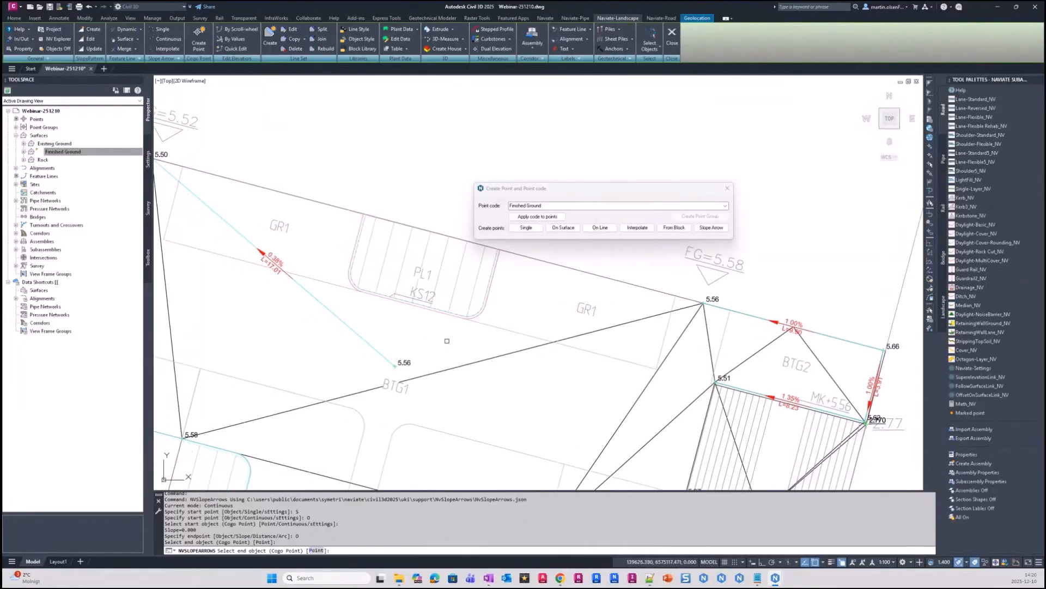
{"action": "key", "text": "Escape"}
Add a single slope arrow from the 5.56 point below FG=5.58 to the point at BTG1 and end the command
{"action": "middle_click_drag", "start_coordinate": [424, 153], "coordinate": [272, 90]}
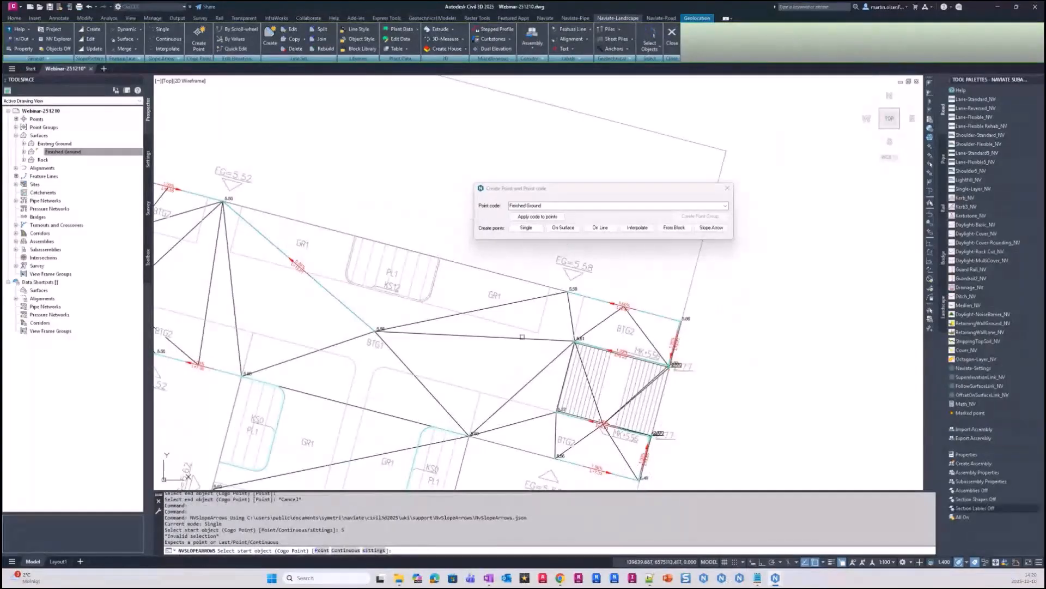
{"action": "scroll", "coordinate": [596, 274], "scroll_direction": "up", "scroll_amount": 4}
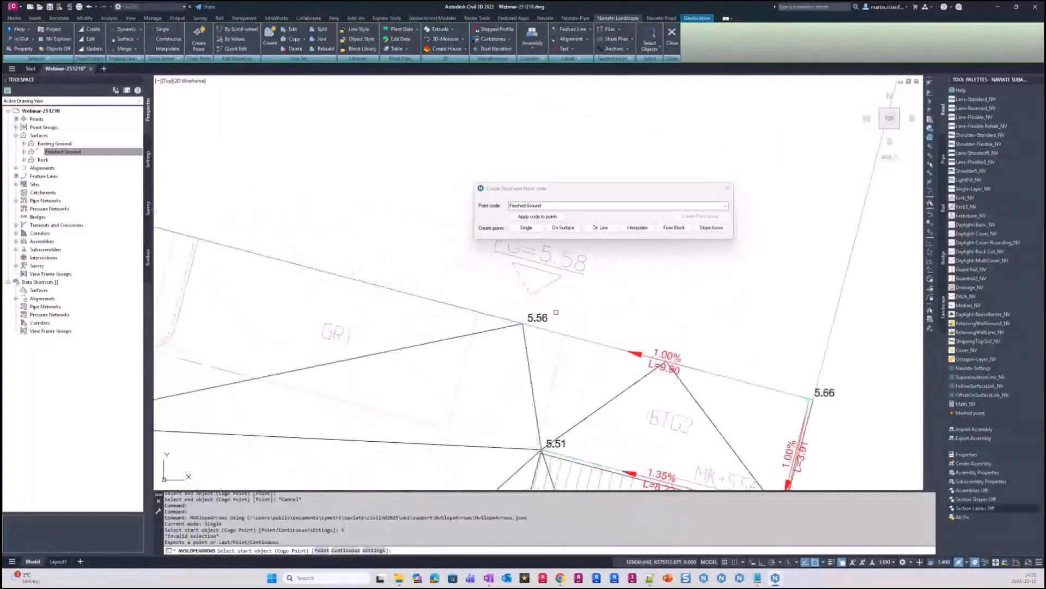
{"action": "left_click", "coordinate": [543, 316]}
{"action": "middle_click_drag", "start_coordinate": [542, 316], "coordinate": [917, 246]}
{"action": "left_click", "coordinate": [419, 344]}
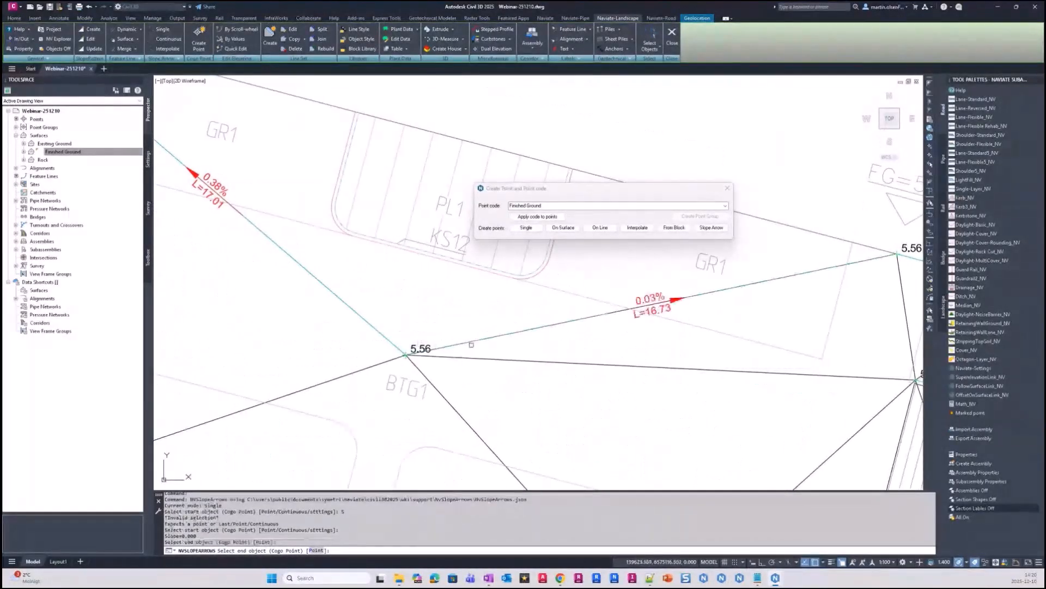
{"action": "scroll", "coordinate": [623, 330], "scroll_direction": "down", "scroll_amount": 2}
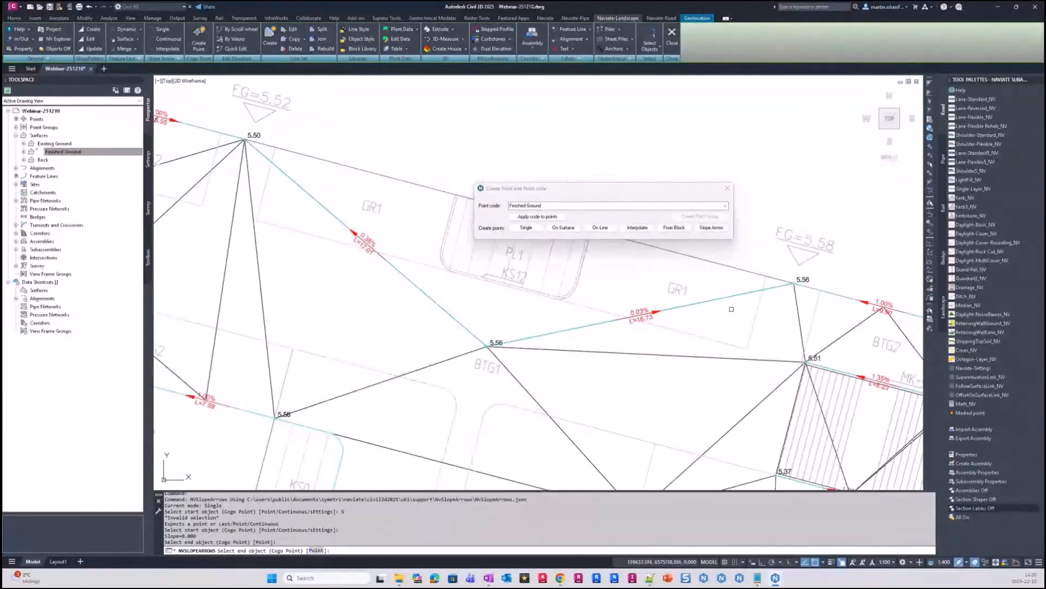
{"action": "scroll", "coordinate": [315, 429], "scroll_direction": "up", "scroll_amount": 2}
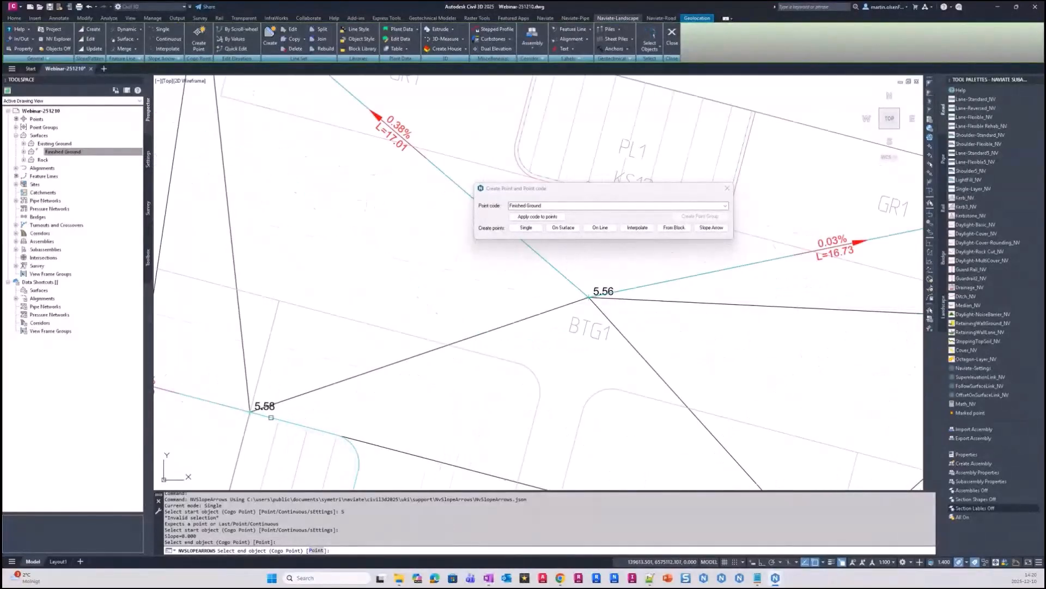
{"action": "scroll", "coordinate": [304, 424], "scroll_direction": "down", "scroll_amount": 2}
{"action": "right_click", "coordinate": [381, 298]}
{"action": "left_click", "coordinate": [406, 314]}
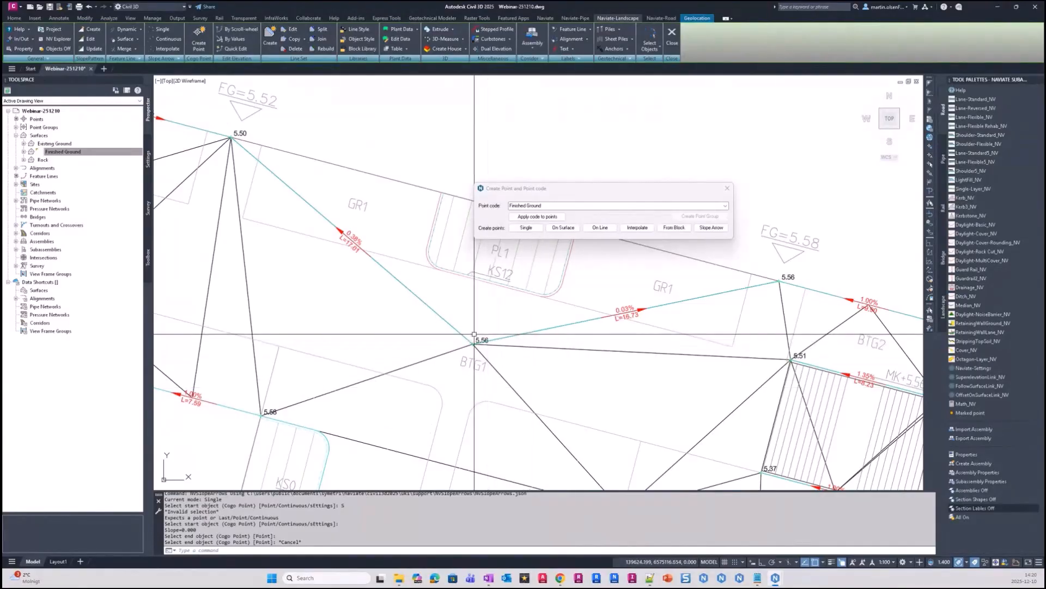
Lower the point at BTG1 to elevation 5.36 with scroll-wheel elevation editing
{"action": "scroll", "coordinate": [480, 342], "scroll_direction": "up", "scroll_amount": 4}
{"action": "left_click", "coordinate": [485, 352]}
{"action": "left_click", "coordinate": [475, 366]}
{"action": "scroll", "coordinate": [472, 362], "scroll_direction": "down", "scroll_amount": 2}
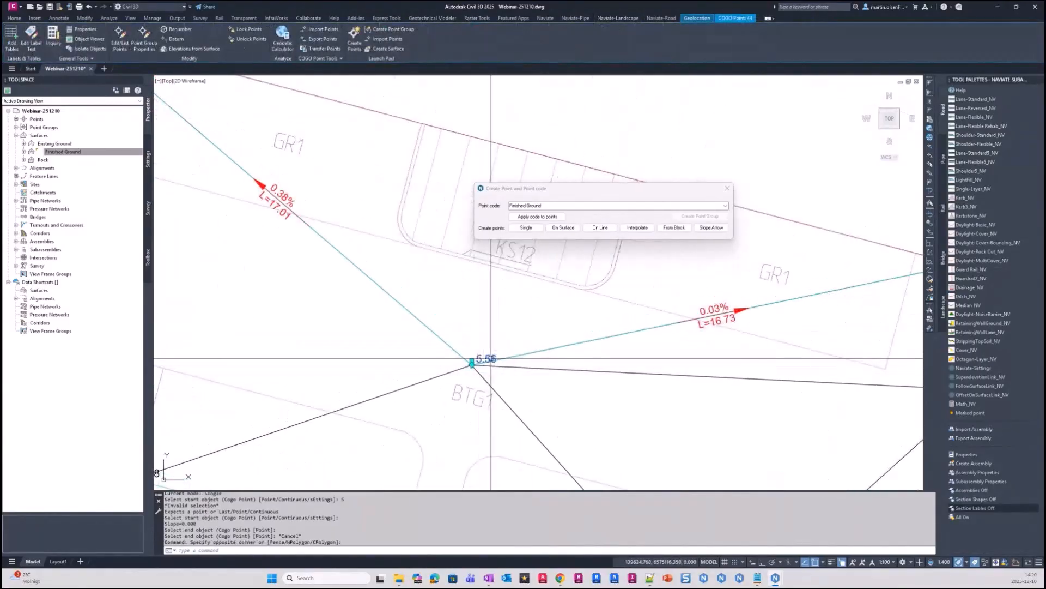
{"action": "double_click", "coordinate": [491, 358]}
{"action": "scroll", "coordinate": [500, 348], "scroll_direction": "down", "scroll_amount": 3}
{"action": "scroll", "coordinate": [500, 348], "scroll_direction": "down", "scroll_amount": 8}
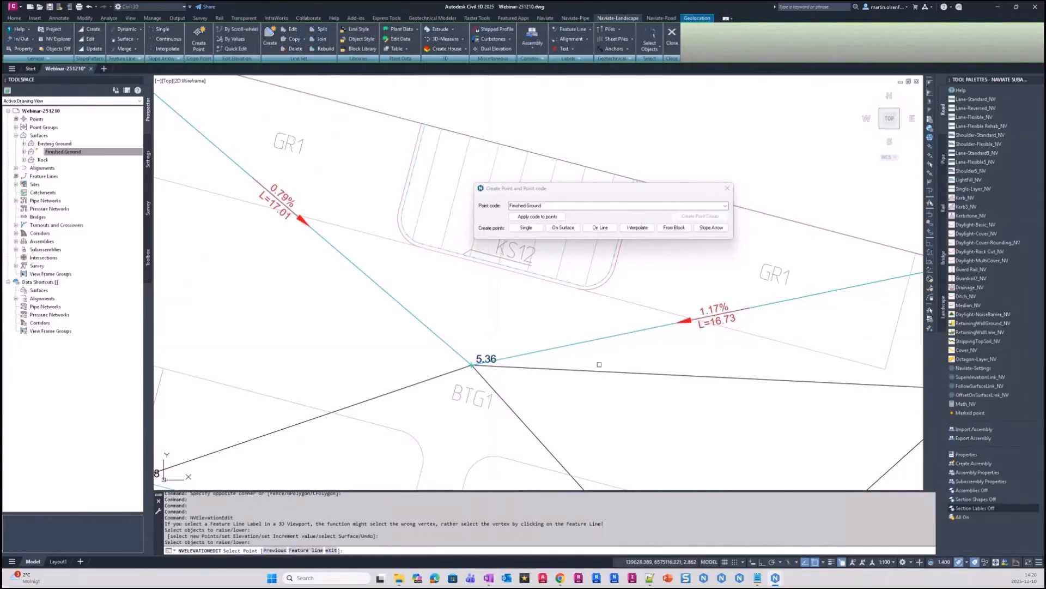
End the elevation edit, then start continuous slope arrows at the BTG1 point, using free endpoint picking and a slope of 1%
{"action": "key", "text": "Return"}
{"action": "scroll", "coordinate": [448, 347], "scroll_direction": "down", "scroll_amount": 5}
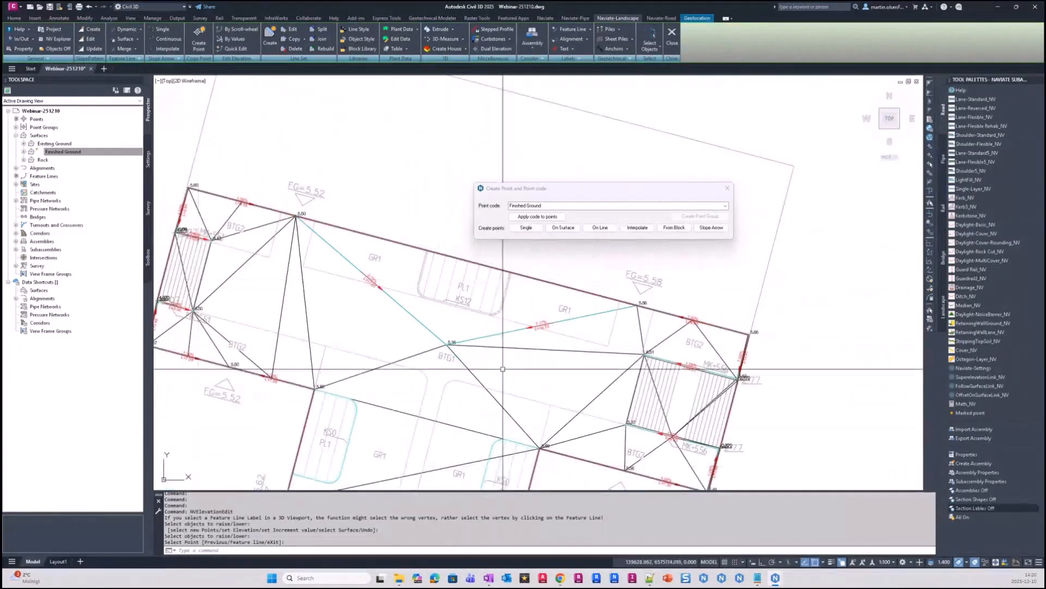
{"action": "middle_click_drag", "start_coordinate": [502, 345], "coordinate": [476, 331]}
{"action": "middle_click_drag", "start_coordinate": [390, 329], "coordinate": [378, 276]}
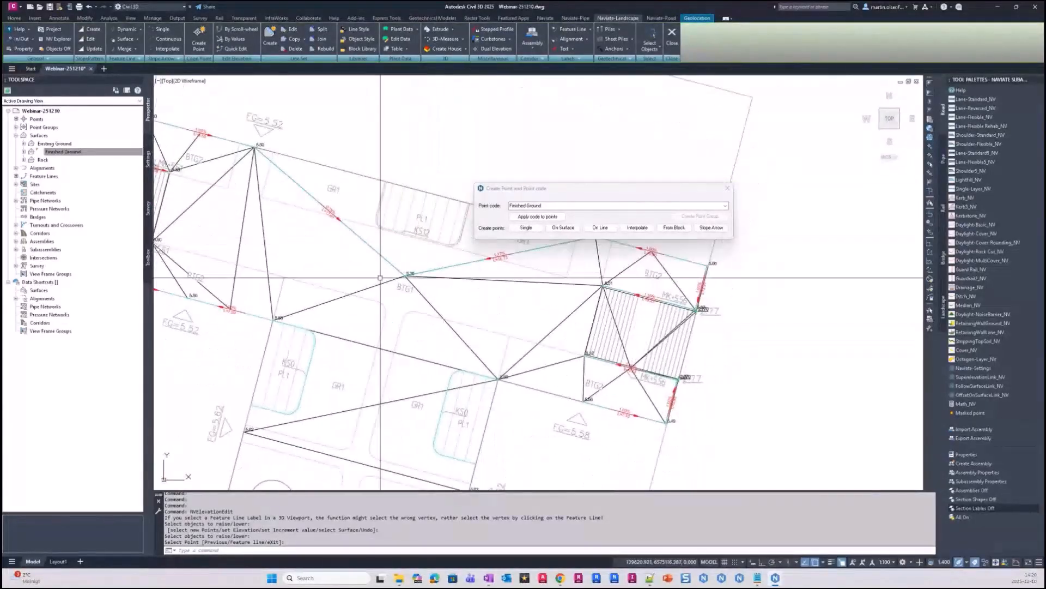
{"action": "scroll", "coordinate": [423, 266], "scroll_direction": "up", "scroll_amount": 2}
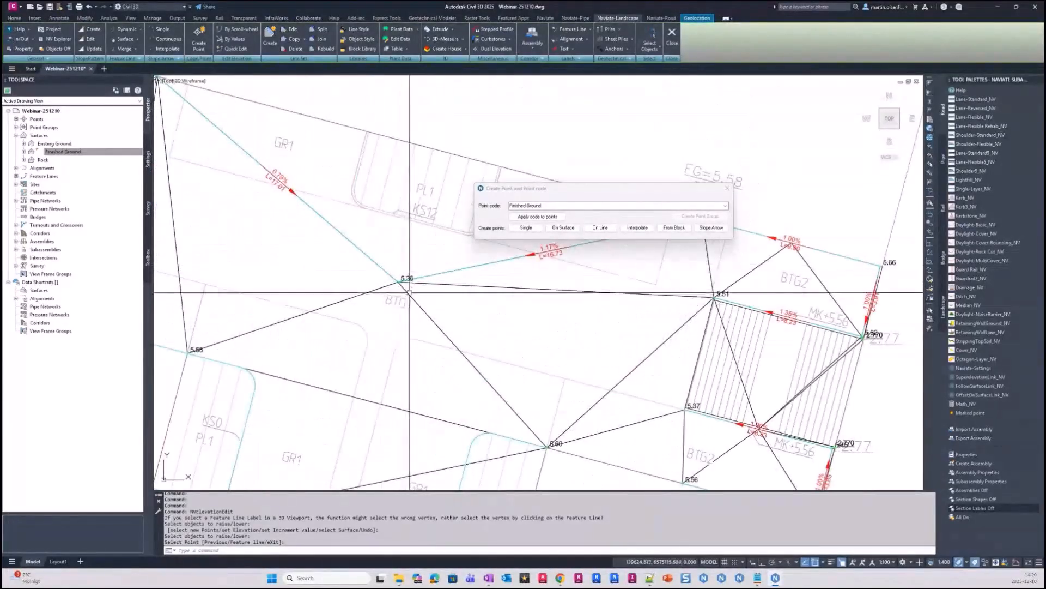
{"action": "scroll", "coordinate": [411, 288], "scroll_direction": "down", "scroll_amount": 2}
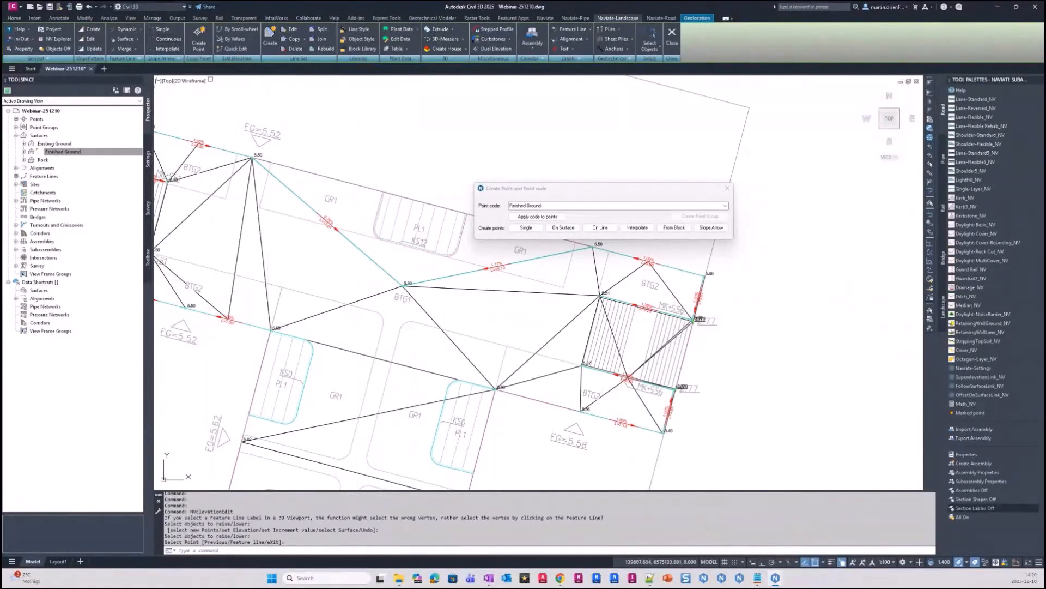
{"action": "left_click", "coordinate": [169, 39]}
{"action": "scroll", "coordinate": [392, 307], "scroll_direction": "up", "scroll_amount": 4}
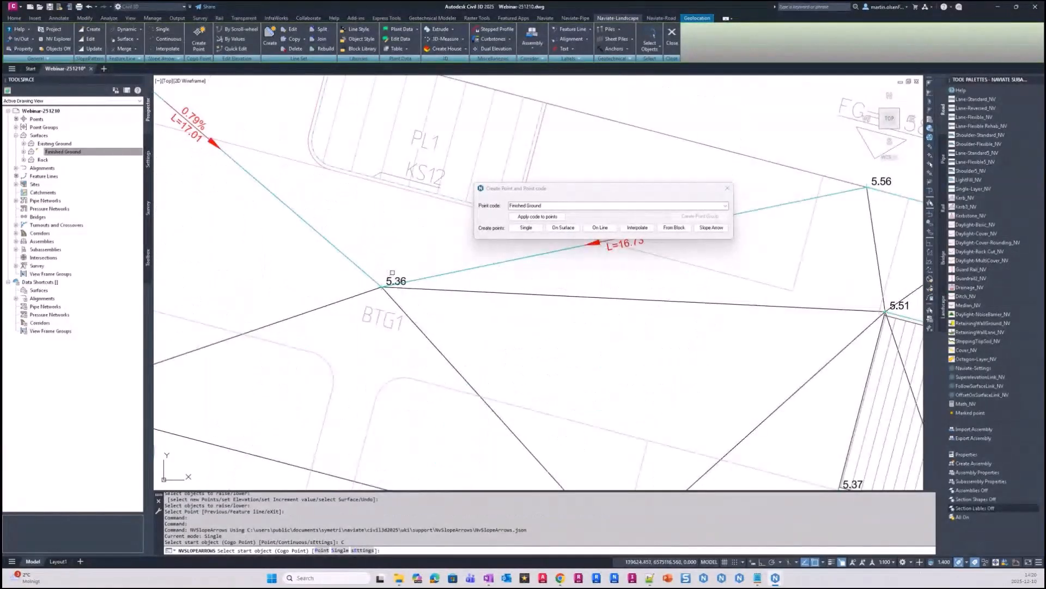
{"action": "left_click", "coordinate": [392, 278]}
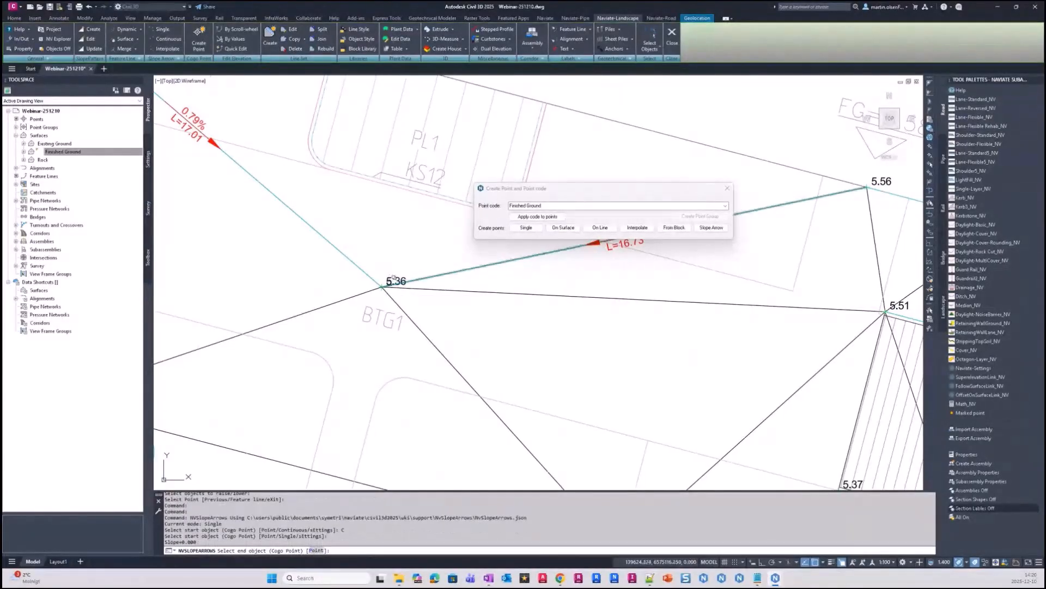
{"action": "scroll", "coordinate": [377, 389], "scroll_direction": "down", "scroll_amount": 5}
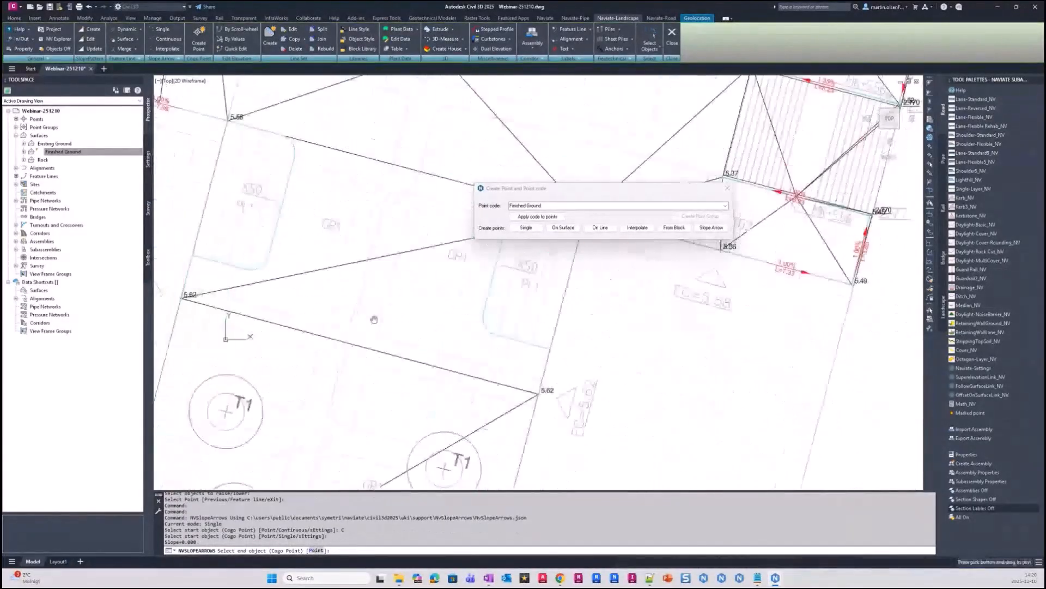
{"action": "left_click", "coordinate": [321, 551]}
{"action": "scroll", "coordinate": [331, 441], "scroll_direction": "up", "scroll_amount": 2}
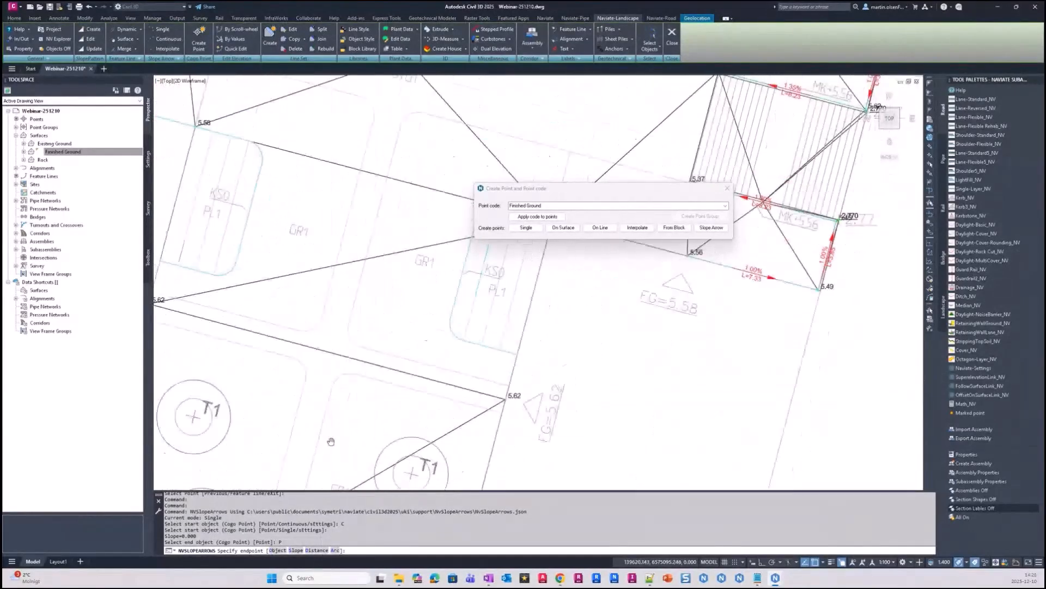
{"action": "left_click", "coordinate": [296, 550]}
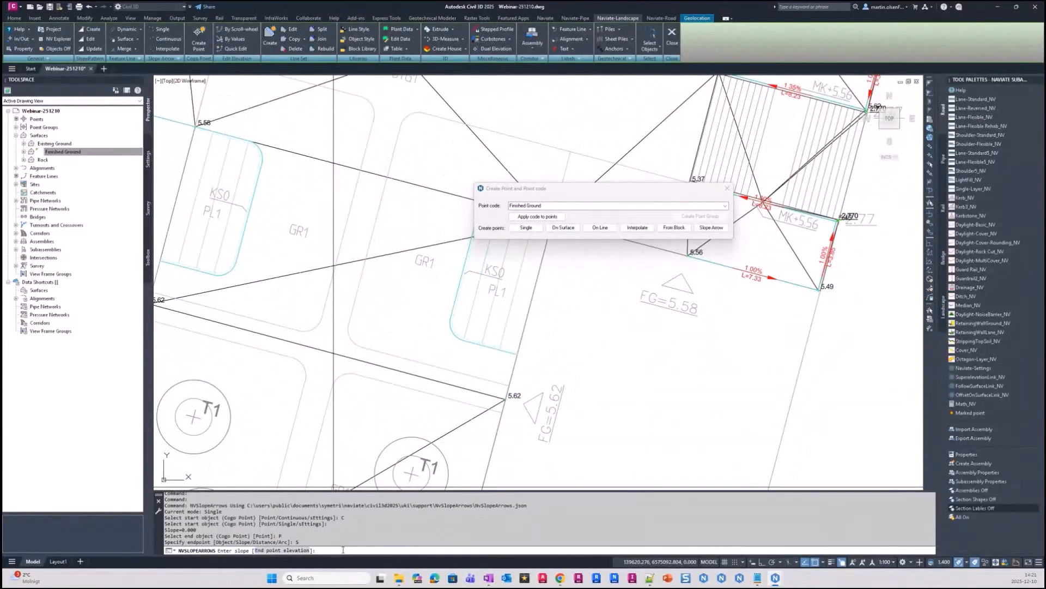
{"action": "key", "text": "Return"}
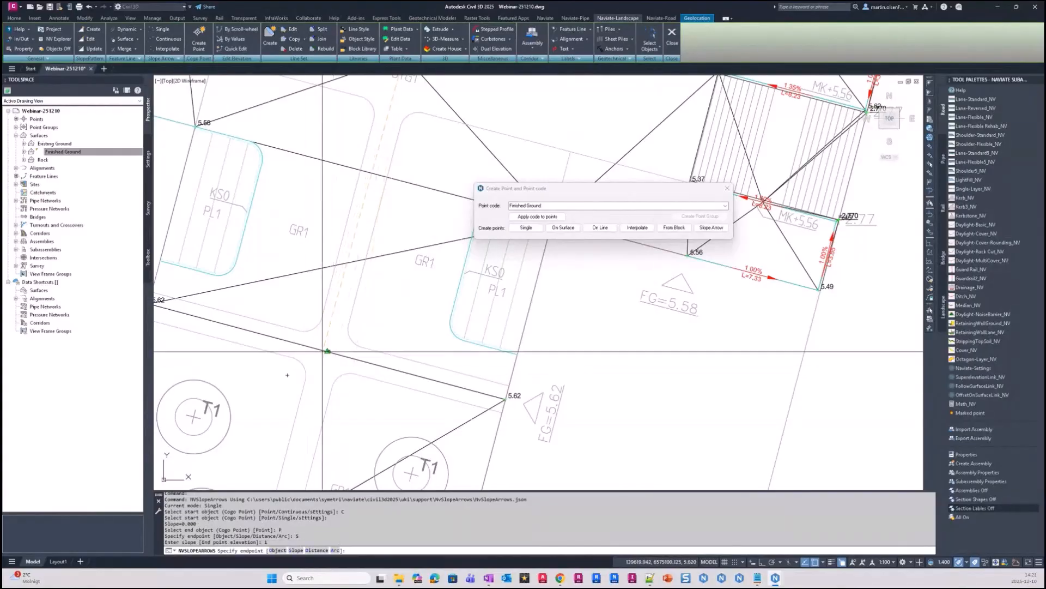
Place three chained slope arrows down the path south of BTG1, about 17, 20 and 7 long, and end the command
{"action": "scroll", "coordinate": [342, 356], "scroll_direction": "up", "scroll_amount": 4}
{"action": "scroll", "coordinate": [342, 356], "scroll_direction": "down", "scroll_amount": 2}
{"action": "scroll", "coordinate": [329, 369], "scroll_direction": "up", "scroll_amount": 2}
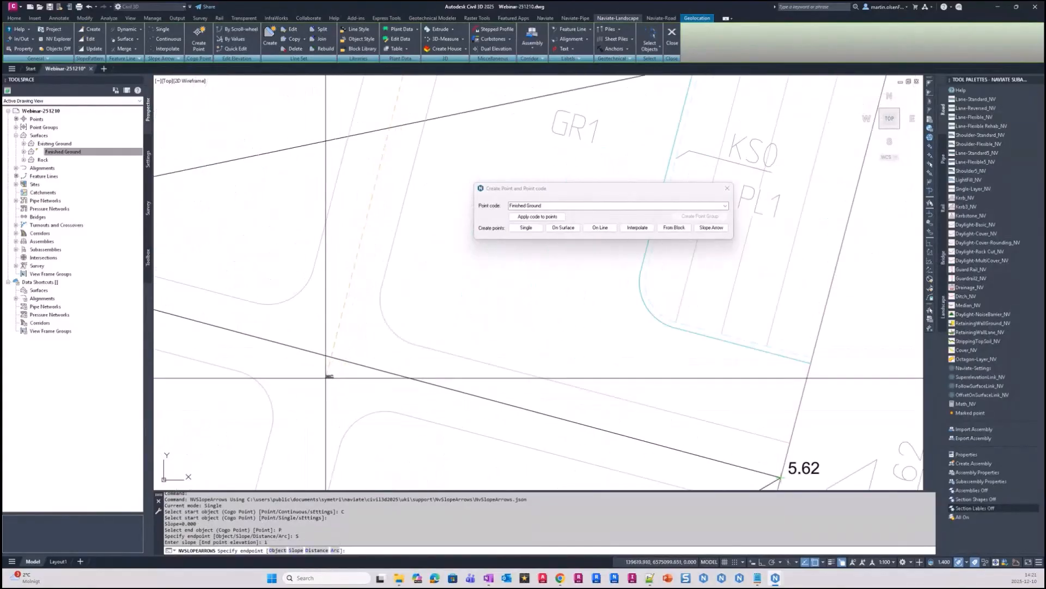
{"action": "scroll", "coordinate": [331, 380], "scroll_direction": "down", "scroll_amount": 2}
{"action": "middle_click_drag", "start_coordinate": [306, 487], "coordinate": [349, 353]}
{"action": "scroll", "coordinate": [339, 335], "scroll_direction": "down", "scroll_amount": 4}
{"action": "middle_click_drag", "start_coordinate": [303, 474], "coordinate": [328, 376]}
{"action": "scroll", "coordinate": [328, 374], "scroll_direction": "up", "scroll_amount": 4}
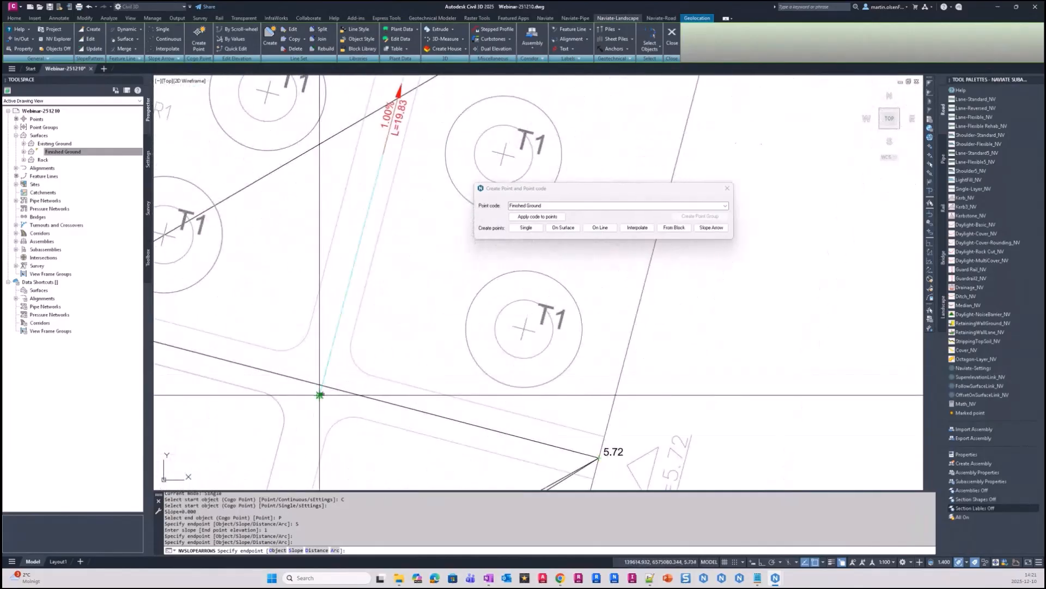
{"action": "scroll", "coordinate": [317, 415], "scroll_direction": "down", "scroll_amount": 4}
{"action": "scroll", "coordinate": [316, 414], "scroll_direction": "up", "scroll_amount": 4}
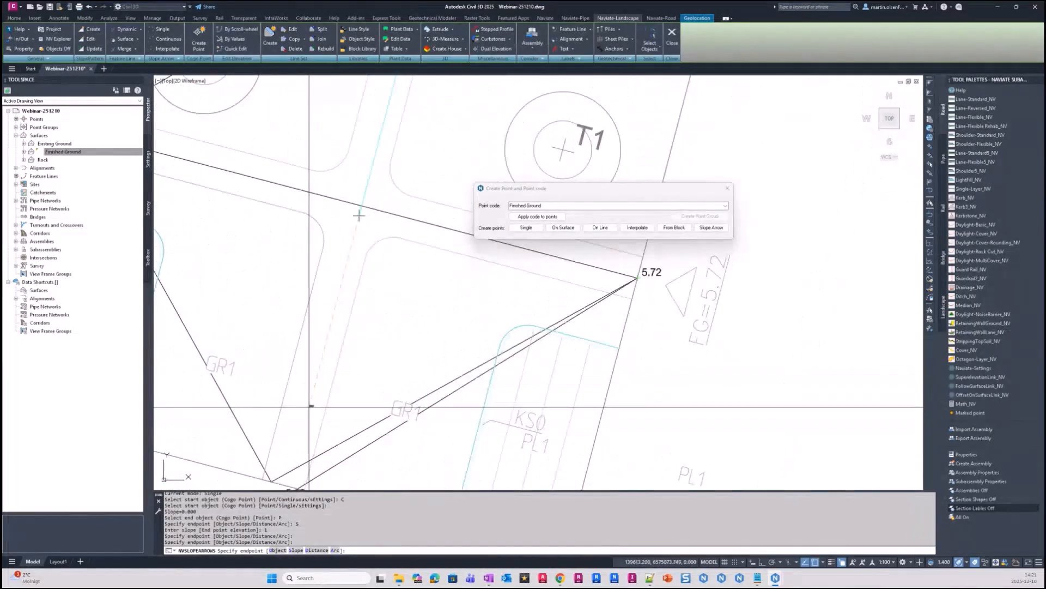
{"action": "key", "text": "Escape"}
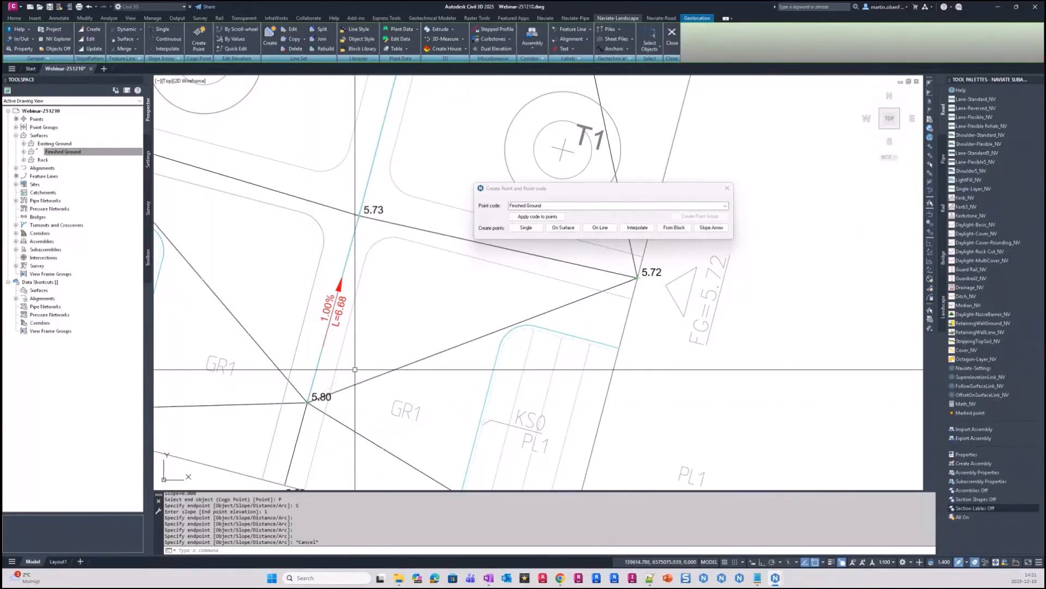
Return to the BTG1 area and close the Create Point and Point code dialog
{"action": "scroll", "coordinate": [340, 354], "scroll_direction": "down", "scroll_amount": 2}
{"action": "mouse_move", "coordinate": [340, 354]}
{"action": "middle_mouse_down"}
{"action": "mouse_move", "coordinate": [296, 360]}
{"action": "mouse_move", "coordinate": [320, 409]}
{"action": "middle_mouse_up"}
{"action": "scroll", "coordinate": [308, 428], "scroll_direction": "down", "scroll_amount": 2}
{"action": "middle_click_drag", "start_coordinate": [315, 278], "coordinate": [299, 355]}
{"action": "mouse_move", "coordinate": [411, 255]}
{"action": "middle_mouse_down"}
{"action": "mouse_move", "coordinate": [371, 325]}
{"action": "mouse_move", "coordinate": [364, 367]}
{"action": "middle_mouse_up"}
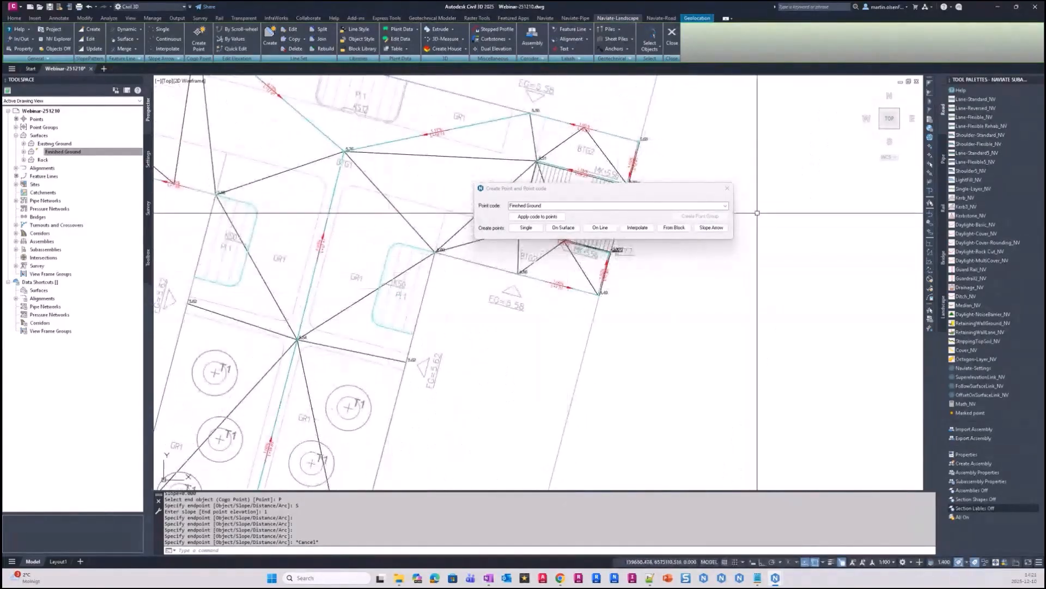
{"action": "left_click", "coordinate": [727, 188]}
{"action": "middle_click_drag", "start_coordinate": [332, 154], "coordinate": [386, 301]}
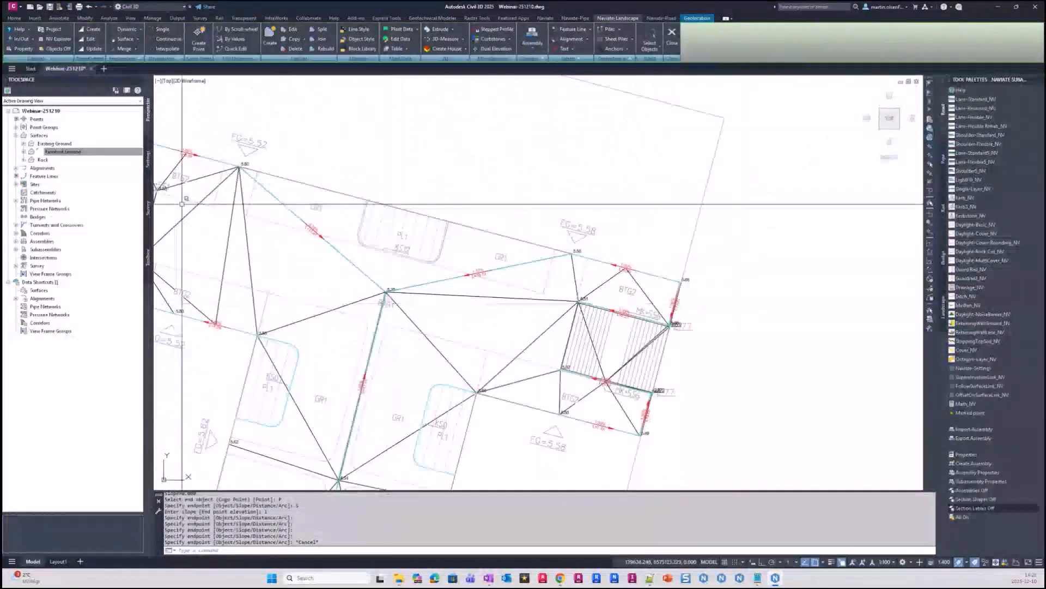
Start slope arrow interpolation between the 5.58 point beside KS0 and the 5.36 point at BTG1
{"action": "left_click", "coordinate": [174, 50]}
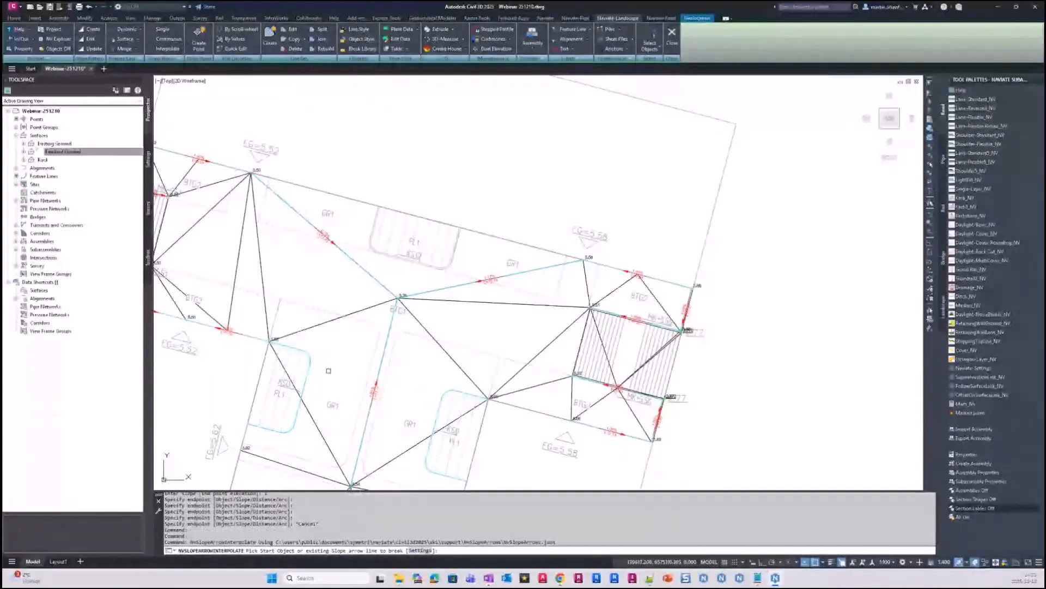
{"action": "scroll", "coordinate": [314, 335], "scroll_direction": "up", "scroll_amount": 4}
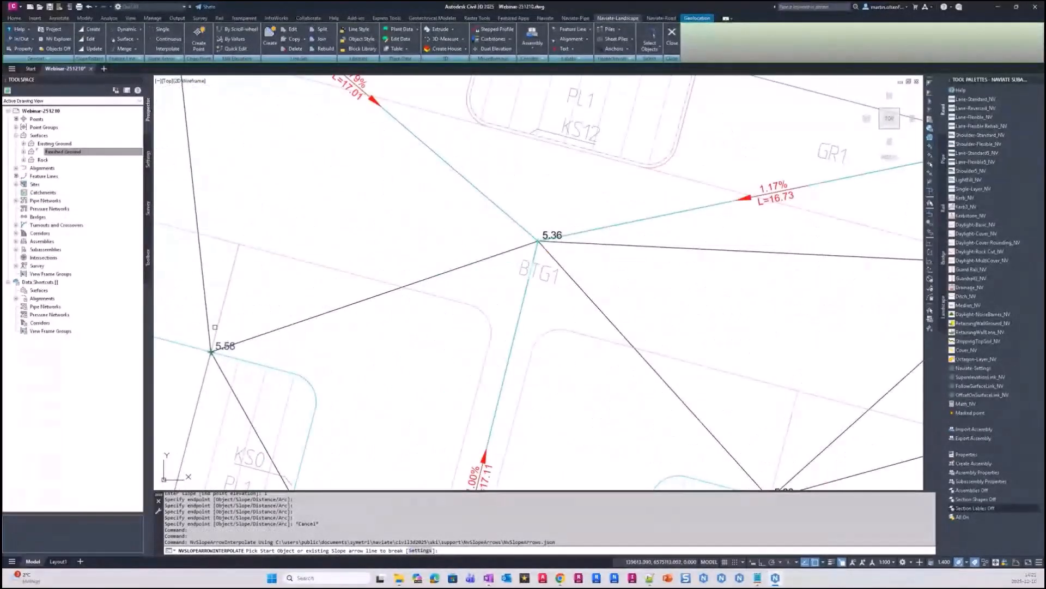
{"action": "left_click", "coordinate": [224, 343]}
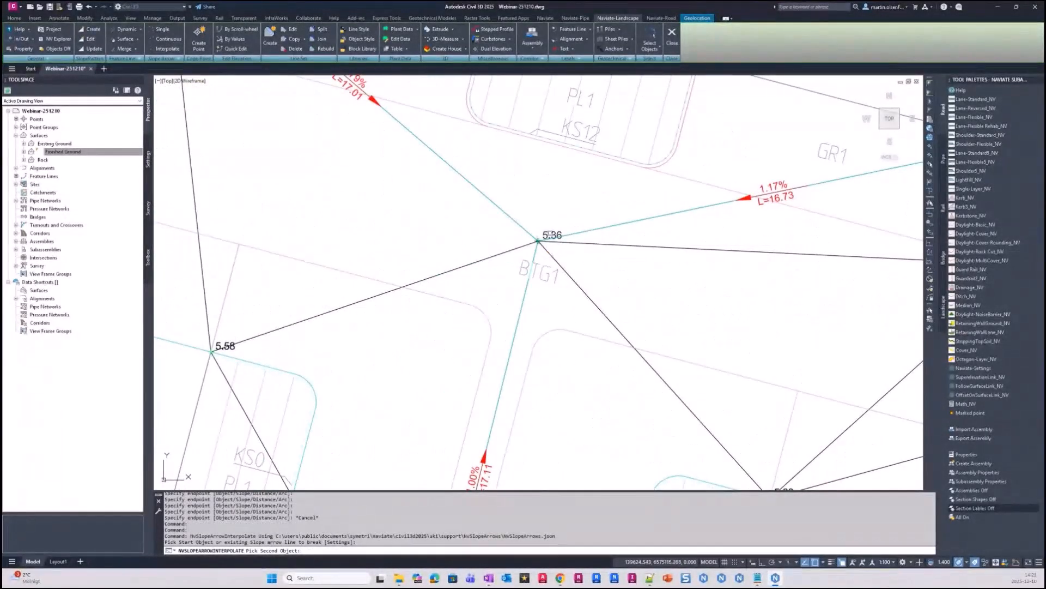
{"action": "left_click", "coordinate": [553, 233]}
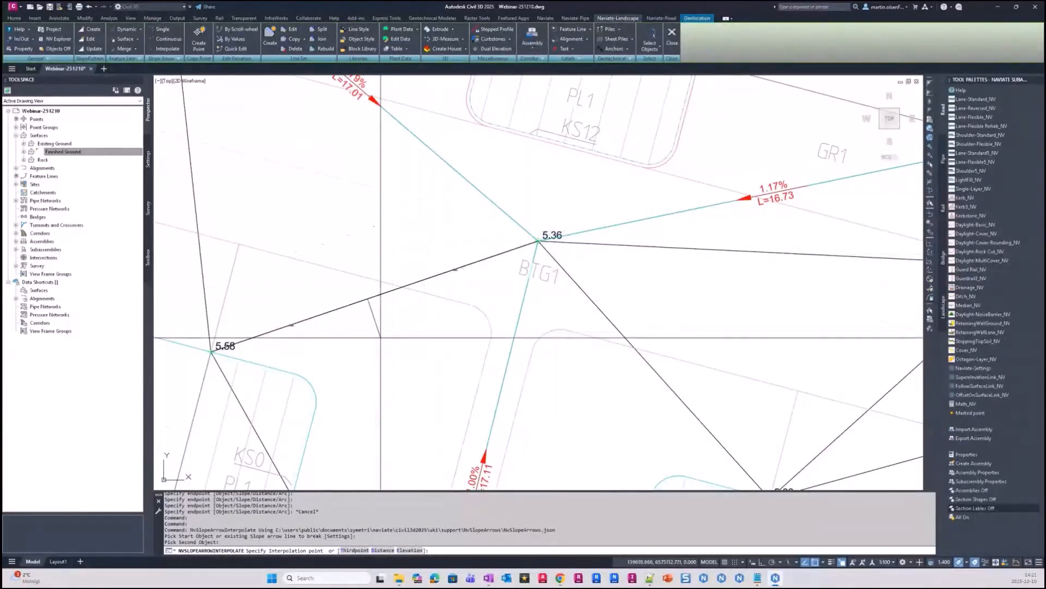
Interpolate the new point by elevation at 5.39 along the line between the two picked points
{"action": "scroll", "coordinate": [374, 346], "scroll_direction": "up", "scroll_amount": 4}
{"action": "scroll", "coordinate": [361, 524], "scroll_direction": "down", "scroll_amount": 2}
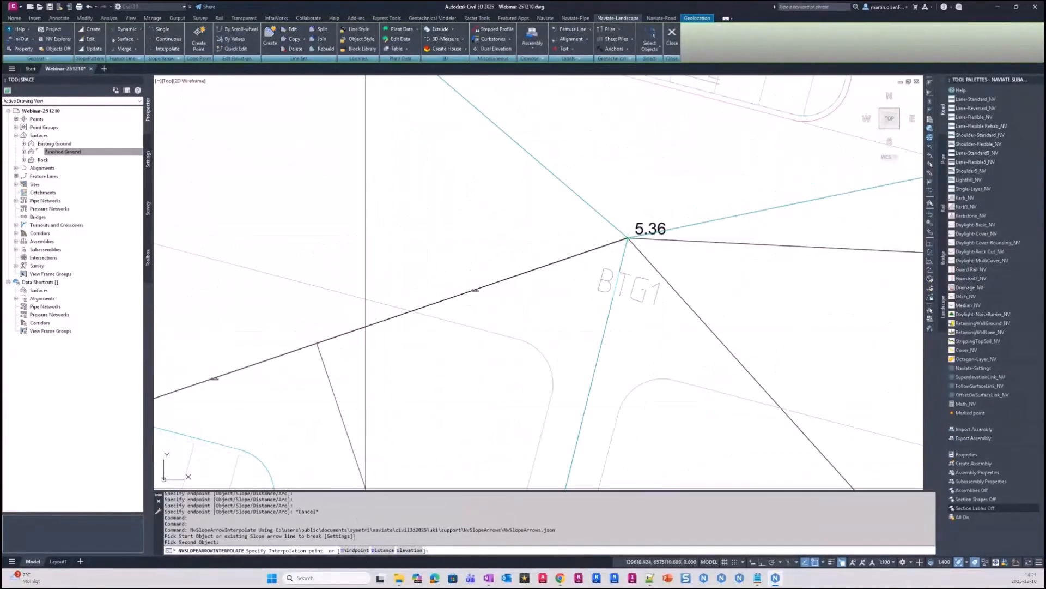
{"action": "scroll", "coordinate": [351, 406], "scroll_direction": "down", "scroll_amount": 5}
{"action": "scroll", "coordinate": [351, 407], "scroll_direction": "up", "scroll_amount": 2}
{"action": "middle_click_drag", "start_coordinate": [351, 406], "coordinate": [309, 265]}
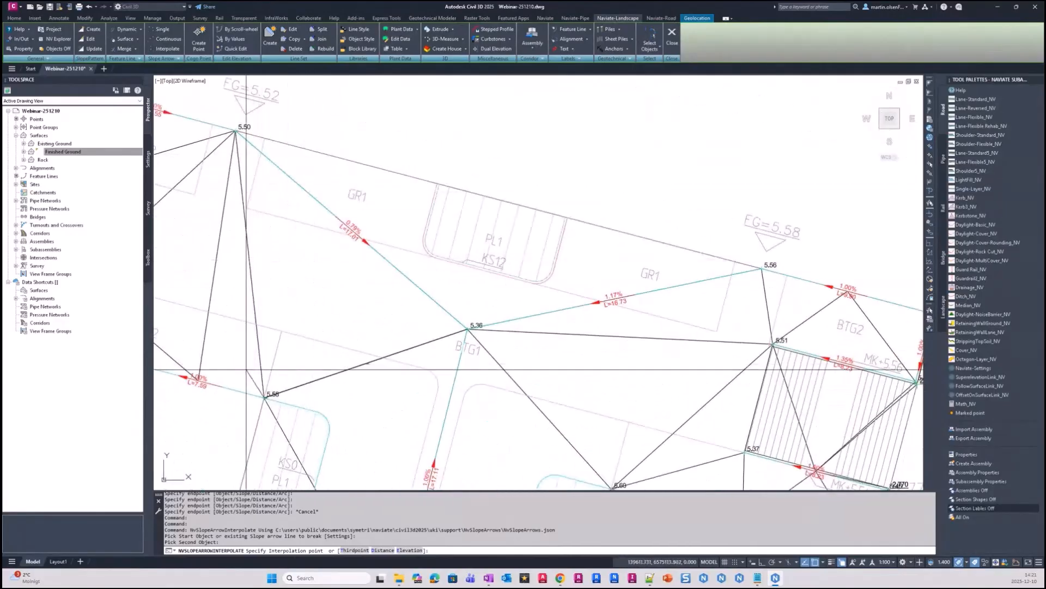
{"action": "middle_click_drag", "start_coordinate": [287, 347], "coordinate": [226, 291]}
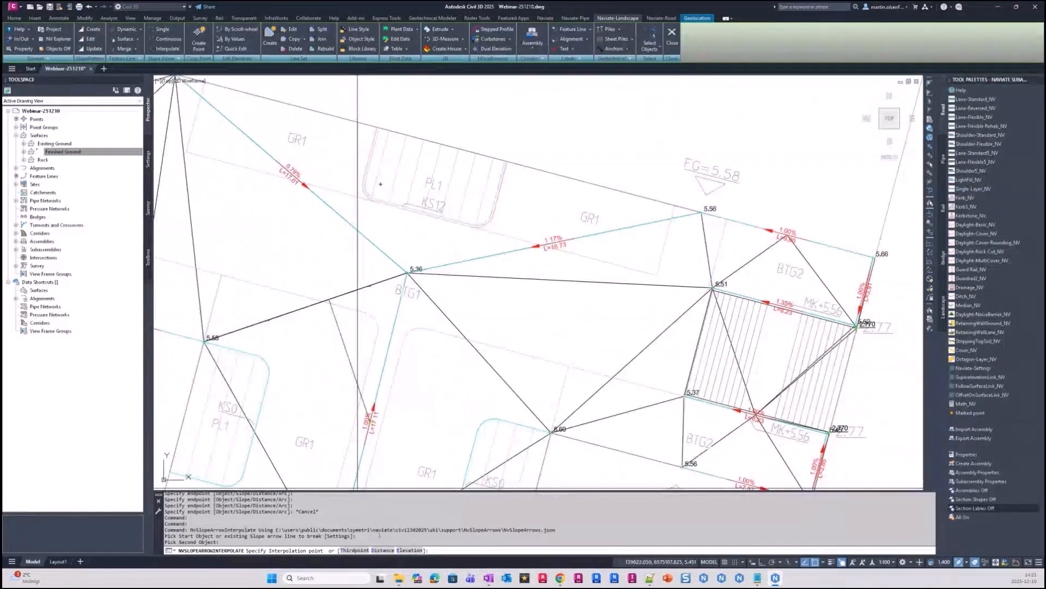
{"action": "scroll", "coordinate": [339, 354], "scroll_direction": "up", "scroll_amount": 4}
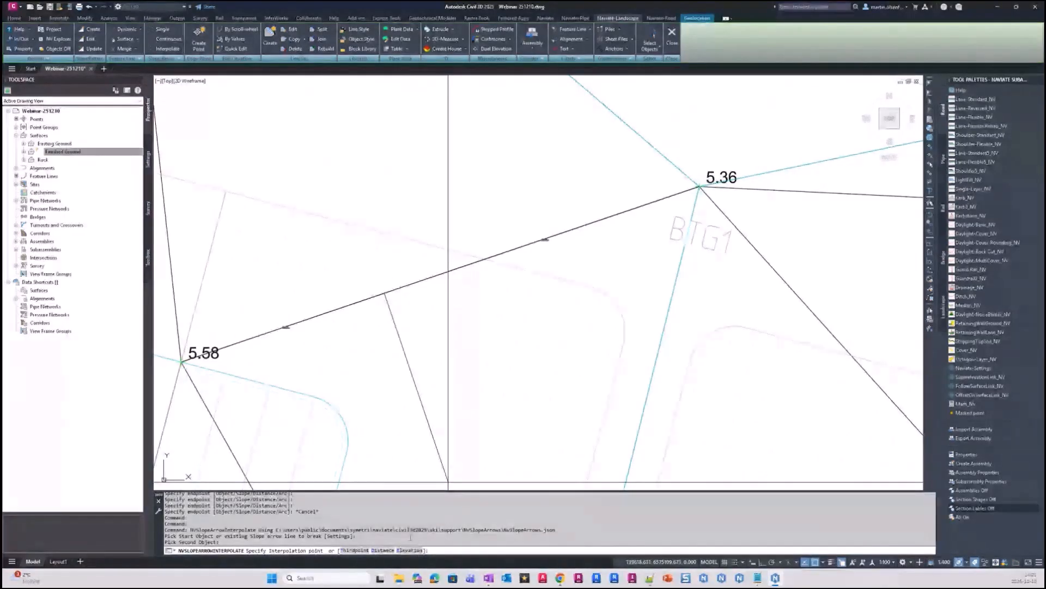
{"action": "mouse_move", "coordinate": [376, 389]}
{"action": "middle_mouse_down"}
{"action": "mouse_move", "coordinate": [401, 354]}
{"action": "mouse_move", "coordinate": [308, 376]}
{"action": "middle_mouse_up"}
{"action": "scroll", "coordinate": [320, 351], "scroll_direction": "down", "scroll_amount": 2}
{"action": "scroll", "coordinate": [270, 332], "scroll_direction": "up", "scroll_amount": 4}
{"action": "scroll", "coordinate": [311, 375], "scroll_direction": "down", "scroll_amount": 4}
{"action": "middle_click_drag", "start_coordinate": [422, 370], "coordinate": [356, 394]}
{"action": "middle_click_drag", "start_coordinate": [406, 366], "coordinate": [472, 349]}
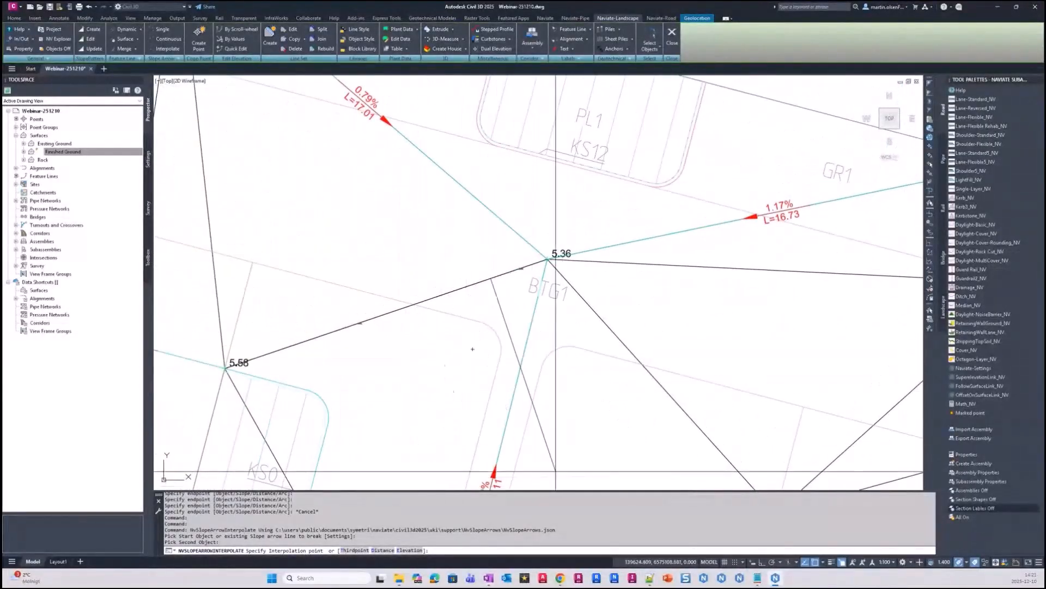
{"action": "left_click", "coordinate": [418, 553]}
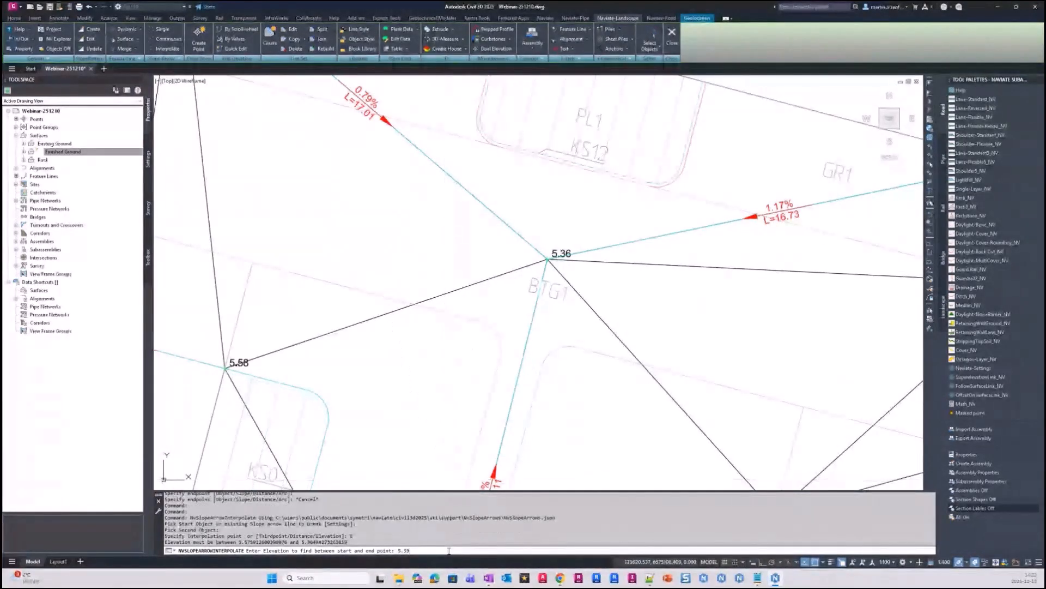
{"action": "key", "text": "Return"}
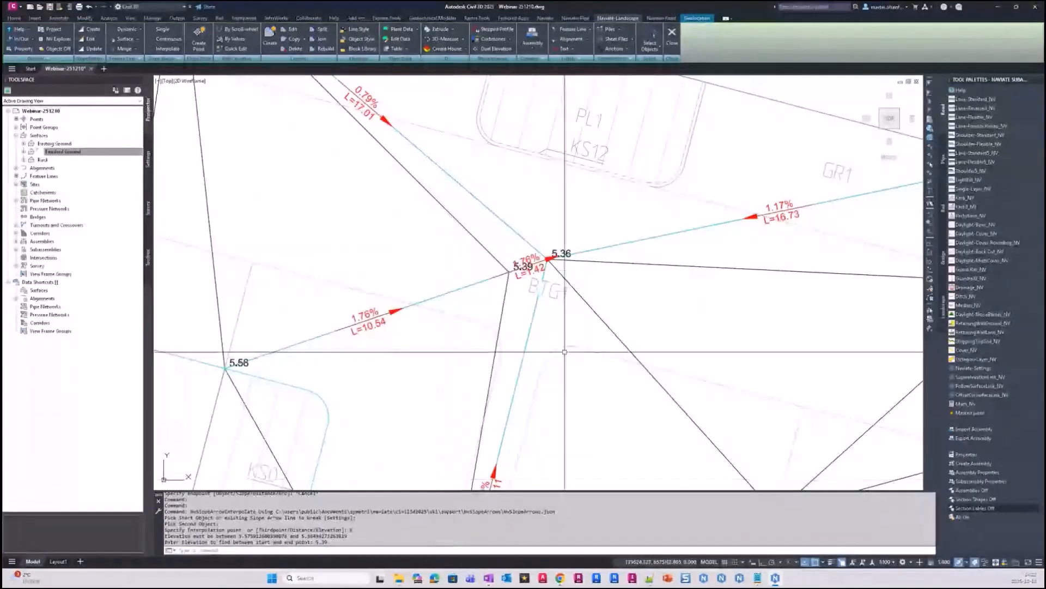
{"action": "scroll", "coordinate": [524, 284], "scroll_direction": "up", "scroll_amount": 5}
{"action": "scroll", "coordinate": [450, 260], "scroll_direction": "down", "scroll_amount": 3}
{"action": "scroll", "coordinate": [450, 259], "scroll_direction": "down", "scroll_amount": 3}
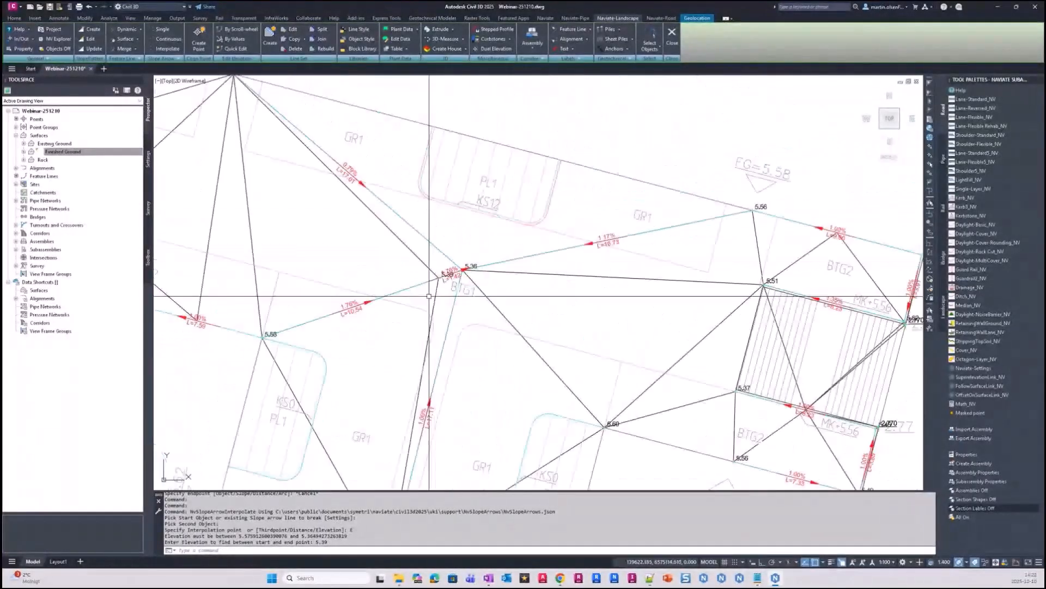
{"action": "scroll", "coordinate": [411, 298], "scroll_direction": "up", "scroll_amount": 2}
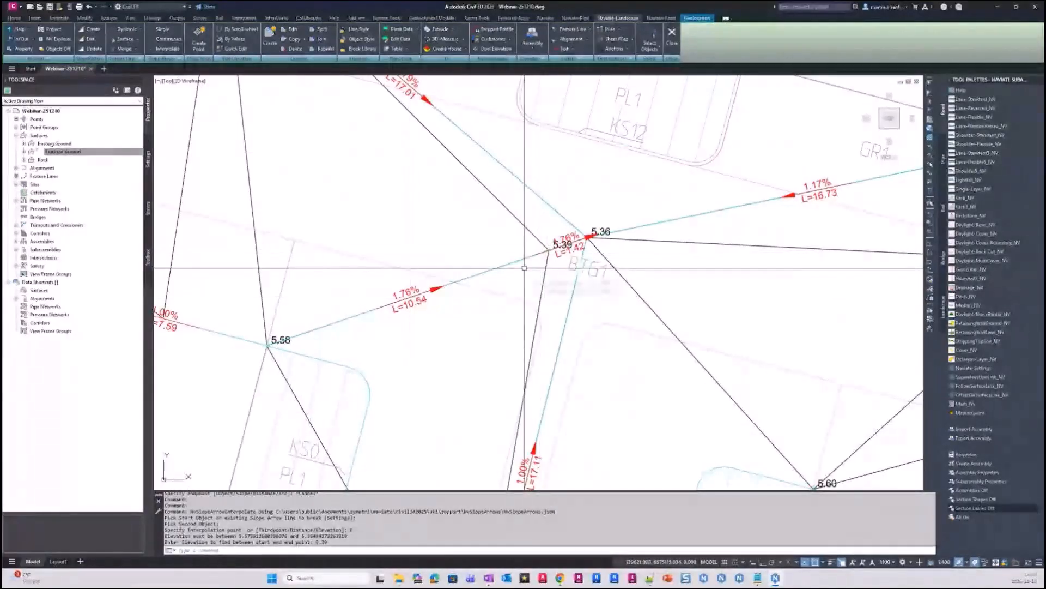
{"action": "scroll", "coordinate": [550, 246], "scroll_direction": "up", "scroll_amount": 5}
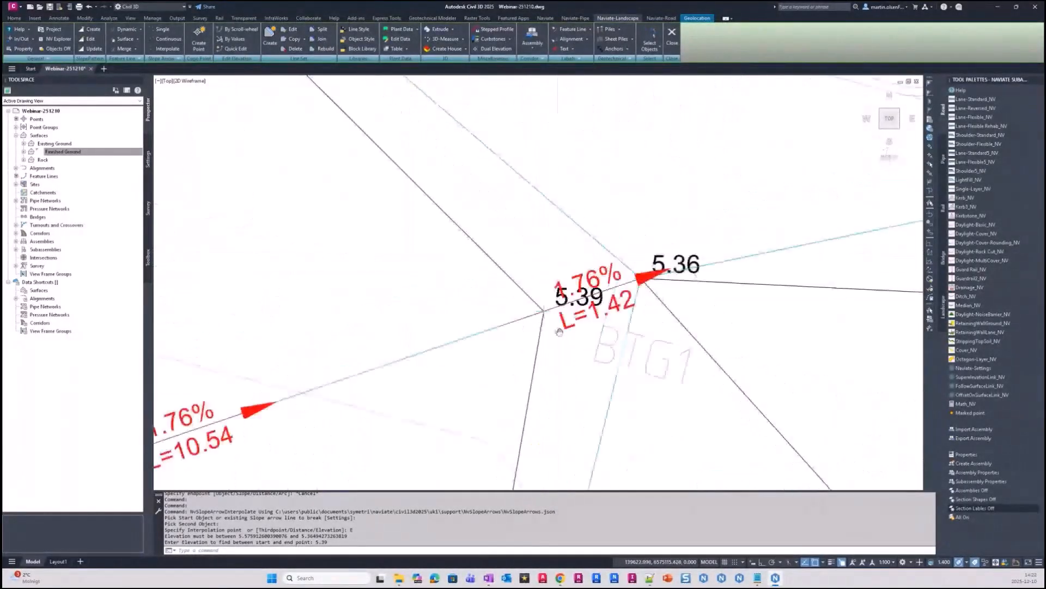
{"action": "left_click", "coordinate": [566, 361]}
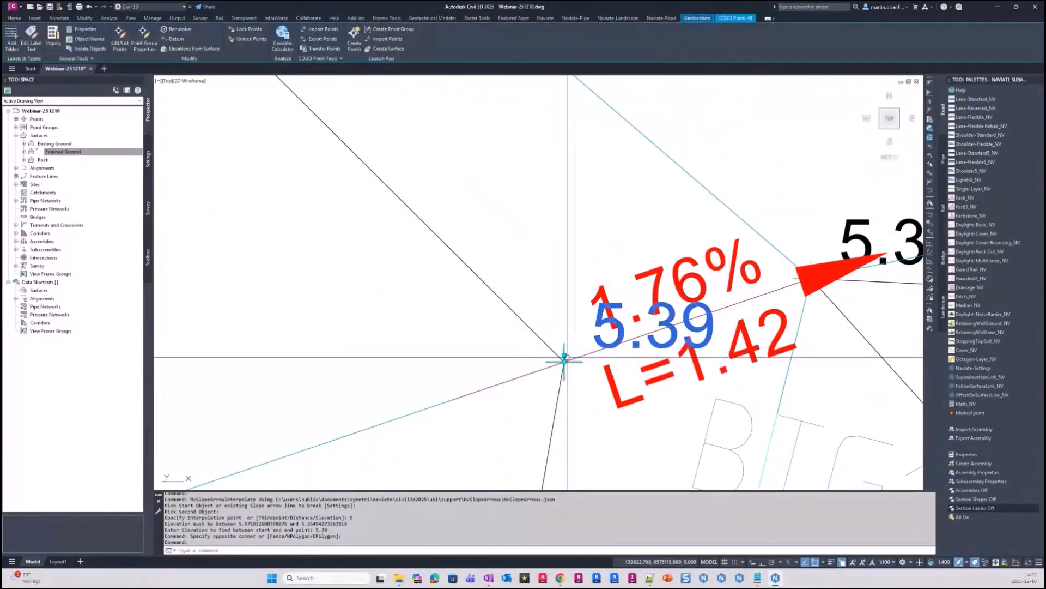
{"action": "left_click", "coordinate": [565, 361]}
{"action": "scroll", "coordinate": [444, 372], "scroll_direction": "down", "scroll_amount": 7}
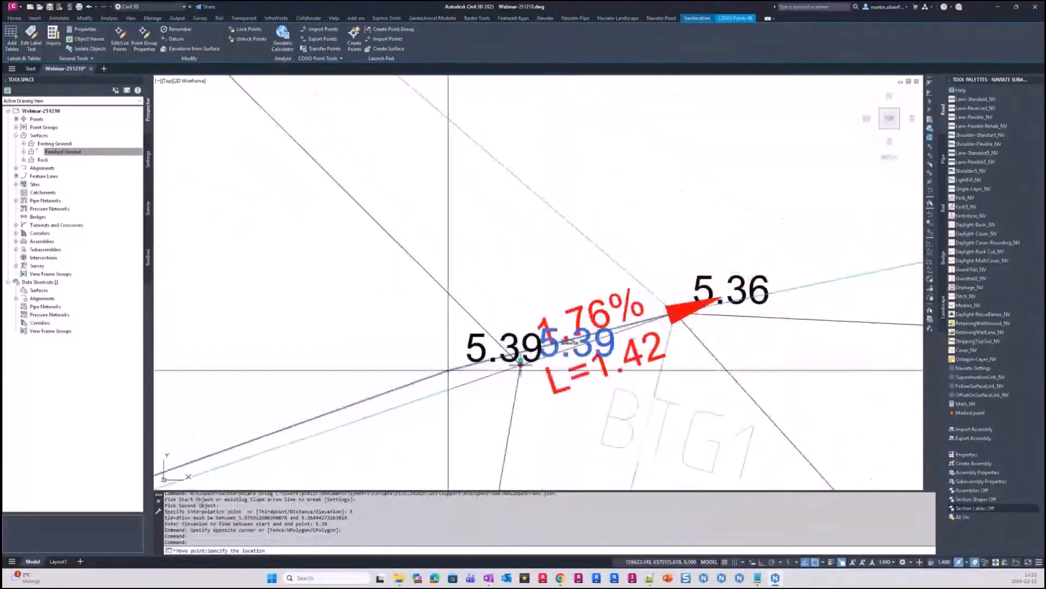
{"action": "middle_click_drag", "start_coordinate": [414, 370], "coordinate": [494, 335]}
{"action": "key", "text": "Escape"}
{"action": "scroll", "coordinate": [537, 338], "scroll_direction": "up", "scroll_amount": 4}
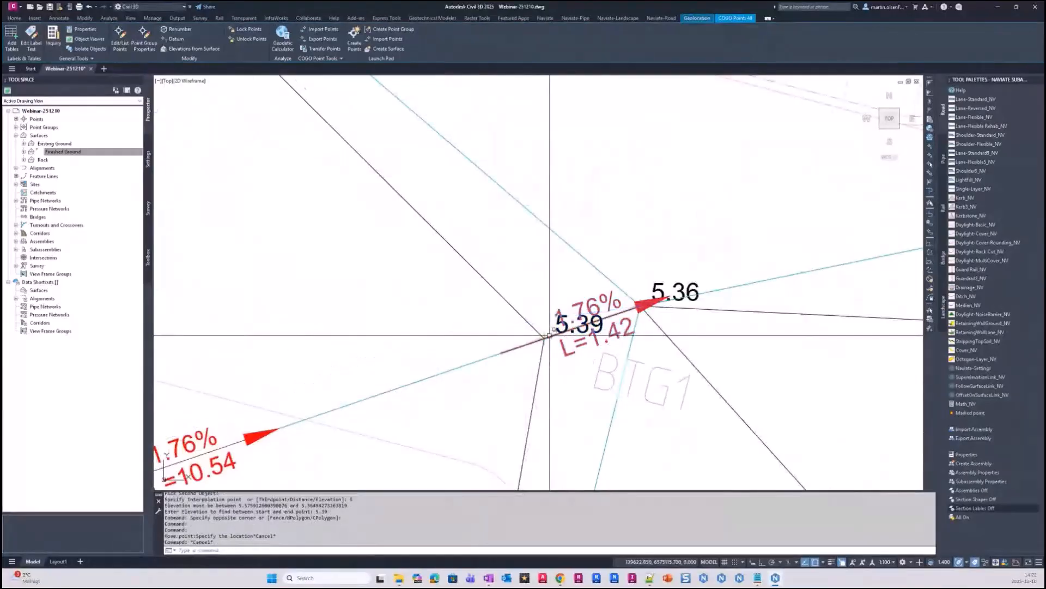
{"action": "key", "text": "Escape"}
Move the 5.39 point off the interpolated slope arrow line to the open area northwest of it, leaving no command running
{"action": "left_click", "coordinate": [544, 337]}
{"action": "left_click", "coordinate": [545, 336]}
{"action": "left_click", "coordinate": [318, 272]}
{"action": "scroll", "coordinate": [427, 321], "scroll_direction": "down", "scroll_amount": 2}
{"action": "key", "text": "Return"}
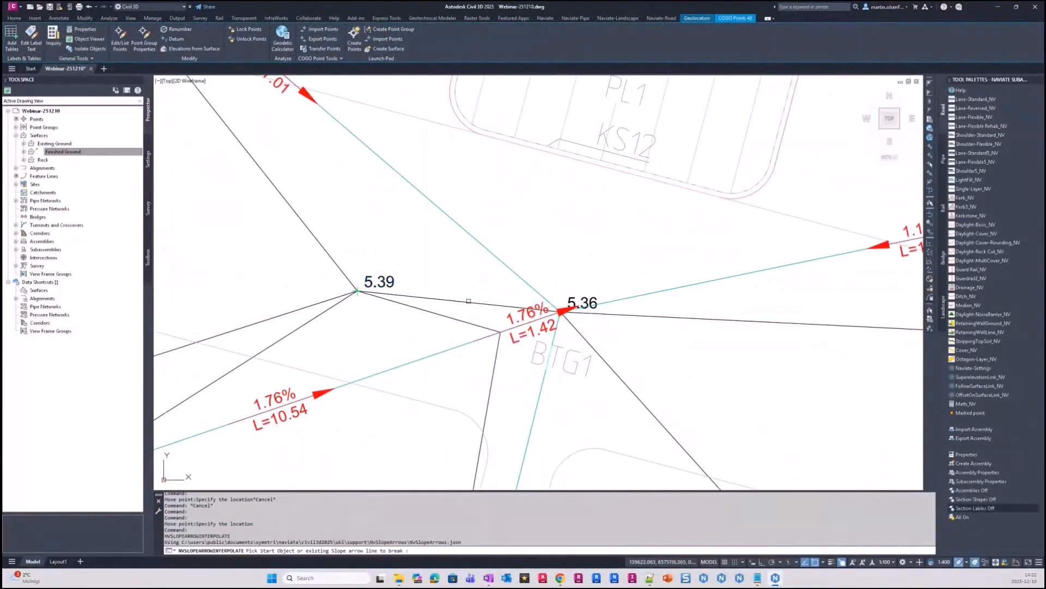
{"action": "scroll", "coordinate": [617, 345], "scroll_direction": "down", "scroll_amount": 2}
{"action": "key", "text": "Escape"}
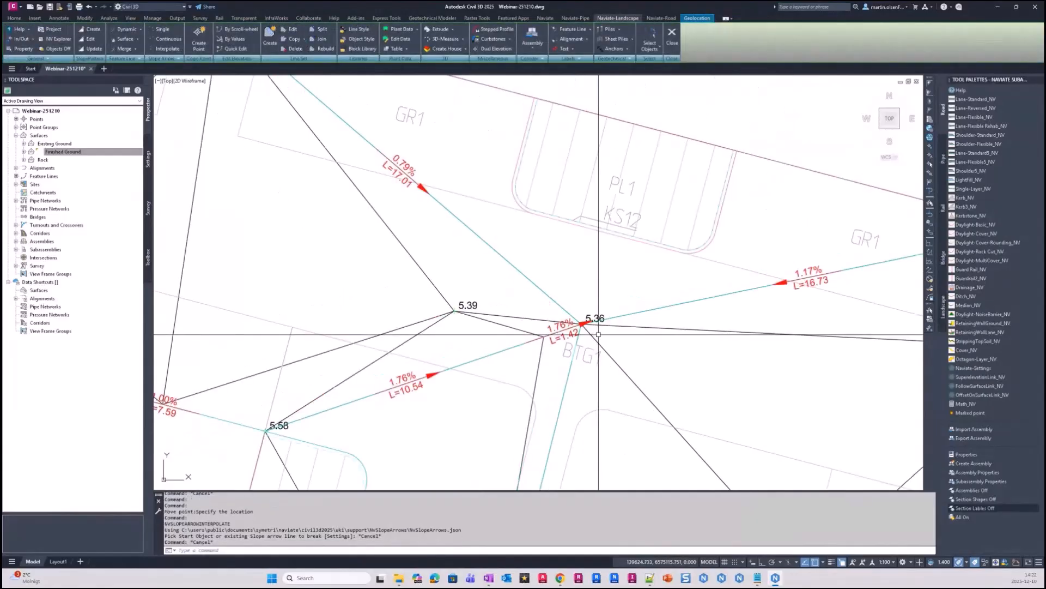
Undo the grip edit that moved the 5.39 point off the interpolated slope arrow line
{"action": "key", "text": "ctrl+z"}
{"action": "key", "text": "ctrl+z"}
{"action": "key", "text": "ctrl+z"}
{"action": "key", "text": "ctrl+z"}
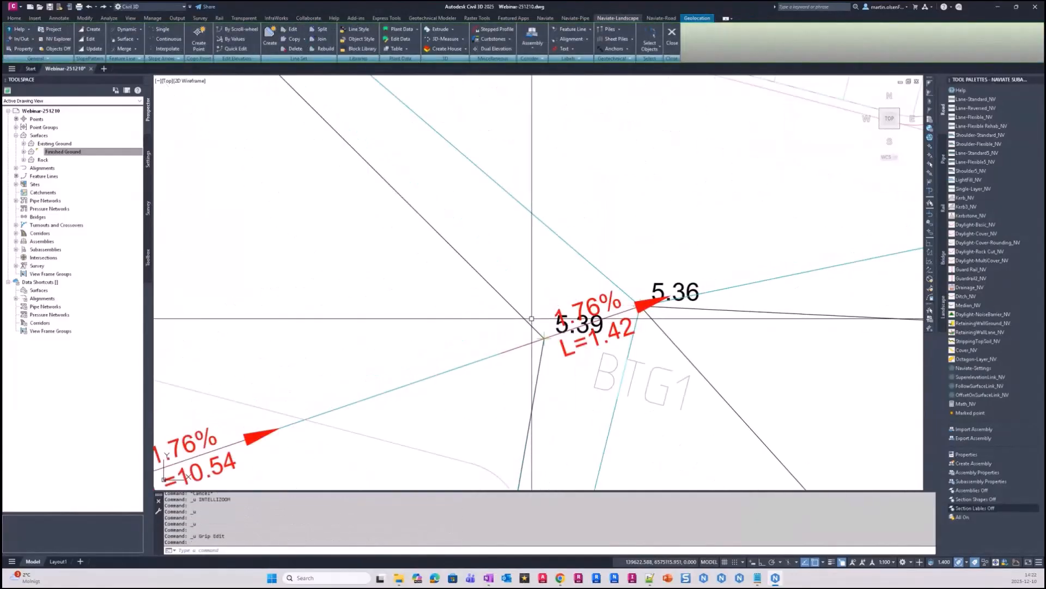
{"action": "scroll", "coordinate": [531, 318], "scroll_direction": "down", "scroll_amount": 5}
{"action": "key", "text": "Escape"}
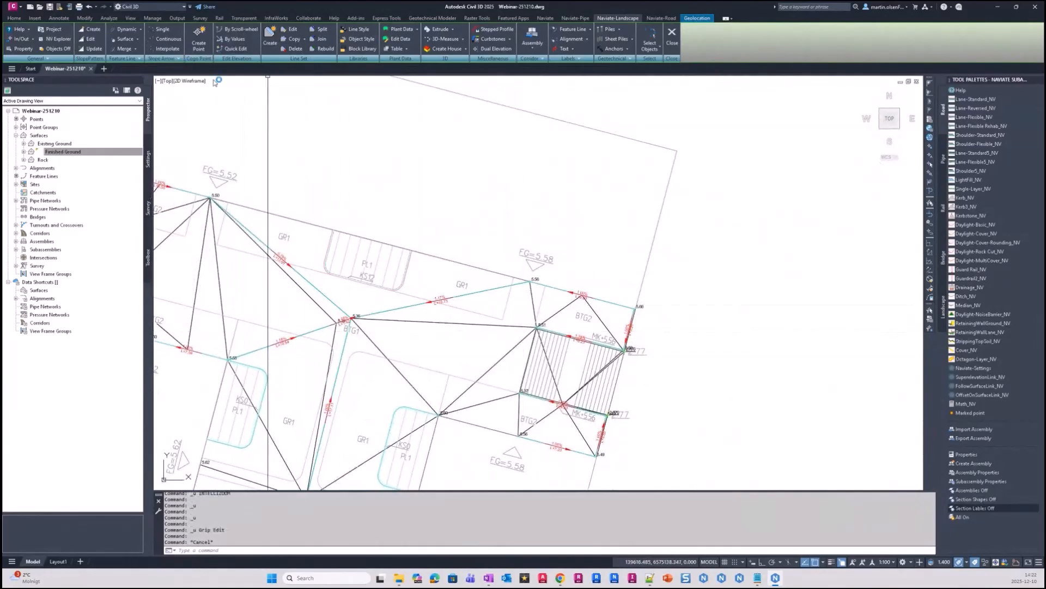
Look over the whole courtyard plan with its slope arrows, feature lines and surface triangulation
{"action": "middle_click_drag", "start_coordinate": [266, 144], "coordinate": [241, 119]}
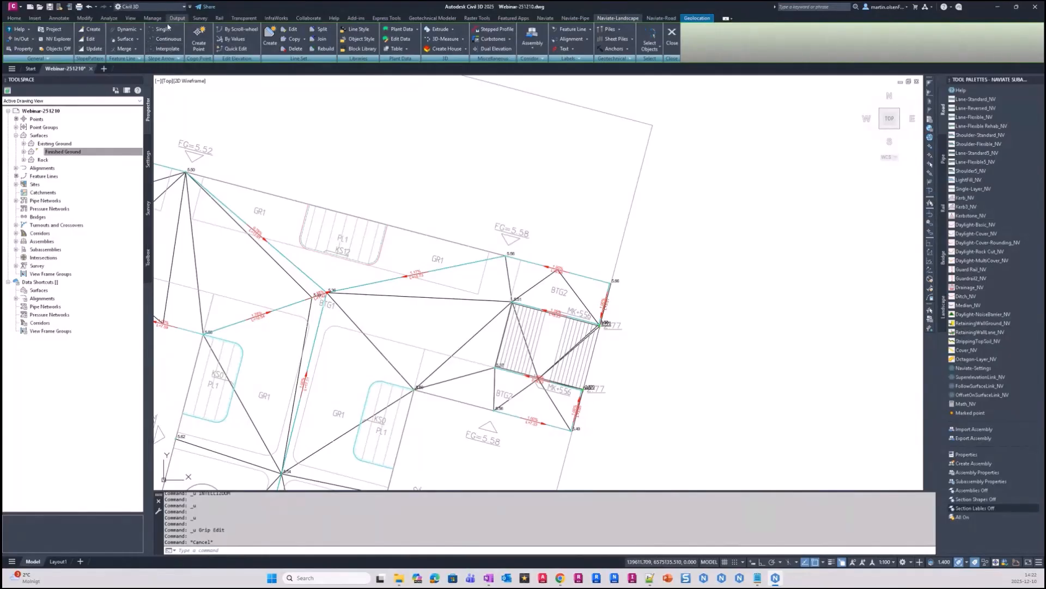
{"action": "scroll", "coordinate": [255, 94], "scroll_direction": "down", "scroll_amount": 2}
{"action": "middle_click_drag", "start_coordinate": [353, 147], "coordinate": [241, 87]}
{"action": "middle_click_drag", "start_coordinate": [407, 133], "coordinate": [436, 213]}
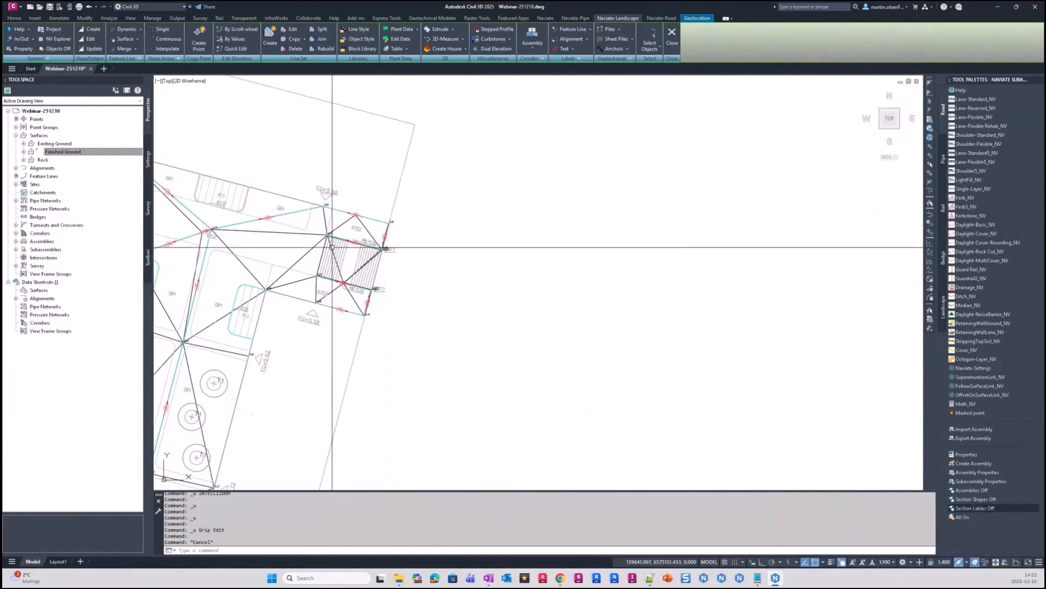
{"action": "middle_click_drag", "start_coordinate": [341, 223], "coordinate": [390, 235]}
{"action": "middle_click_drag", "start_coordinate": [259, 257], "coordinate": [293, 252]}
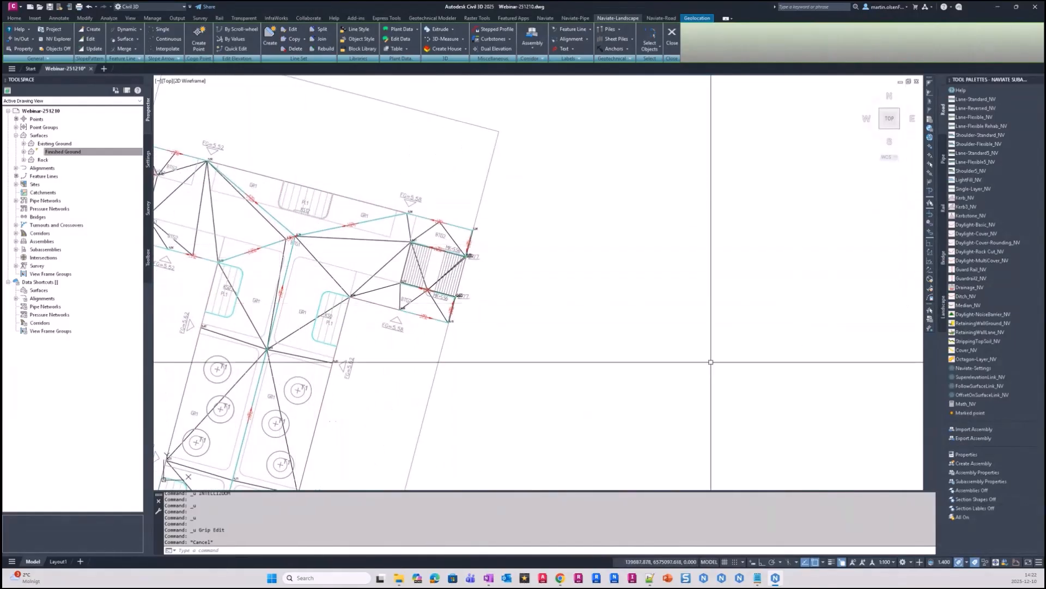
{"action": "scroll", "coordinate": [656, 334], "scroll_direction": "down", "scroll_amount": 2}
{"action": "middle_click_drag", "start_coordinate": [656, 333], "coordinate": [612, 302]}
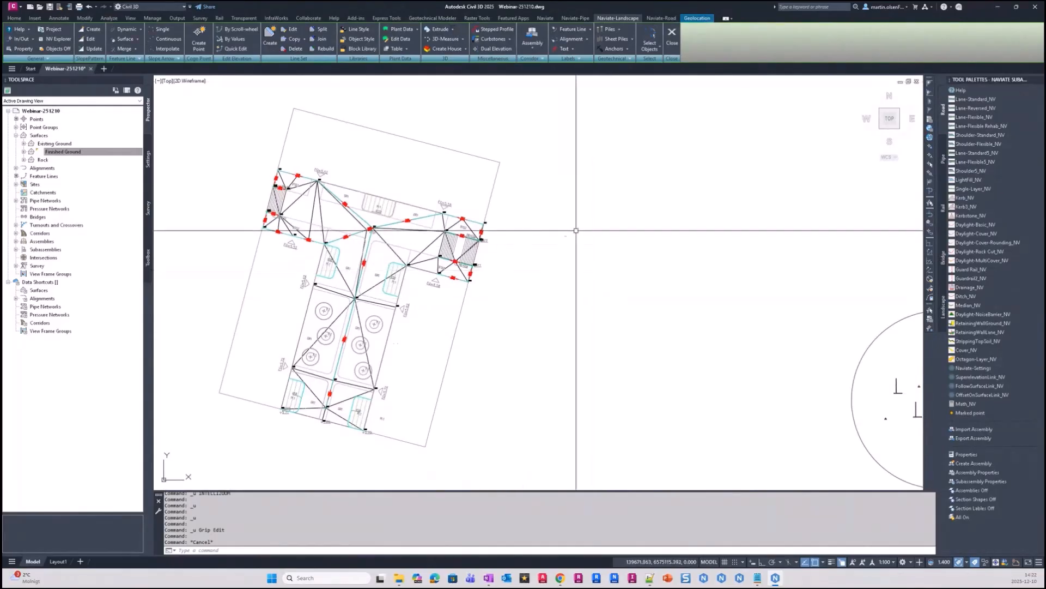
{"action": "middle_click_drag", "start_coordinate": [576, 231], "coordinate": [513, 232]}
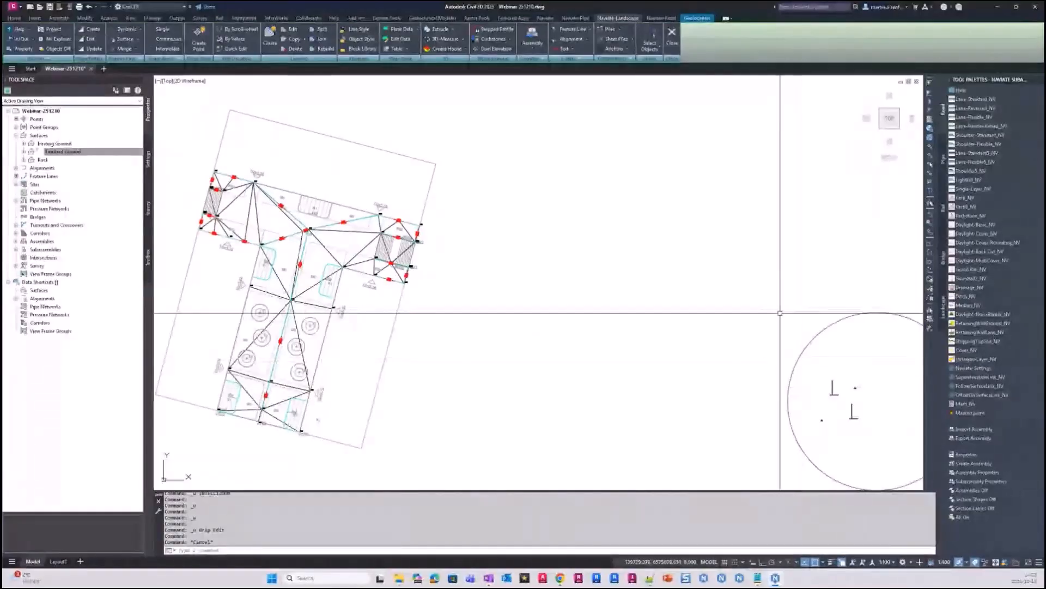
{"action": "middle_click_drag", "start_coordinate": [726, 327], "coordinate": [719, 325]}
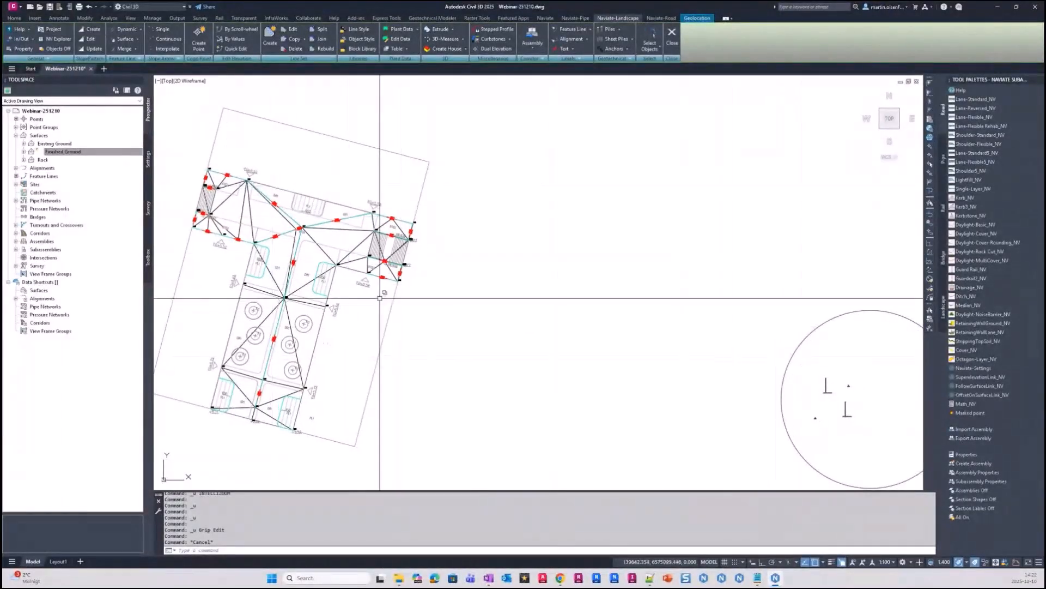
Inspect the wall feature lines beside the MK+5.56 stairs by selecting them, leaving nothing selected
{"action": "scroll", "coordinate": [351, 229], "scroll_direction": "up", "scroll_amount": 10}
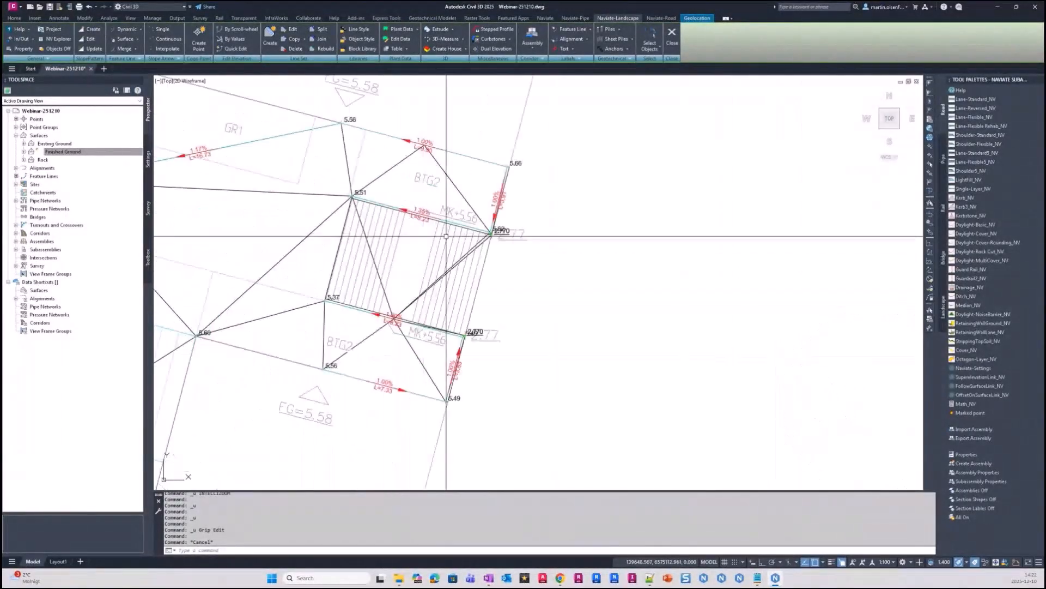
{"action": "left_click", "coordinate": [417, 250]}
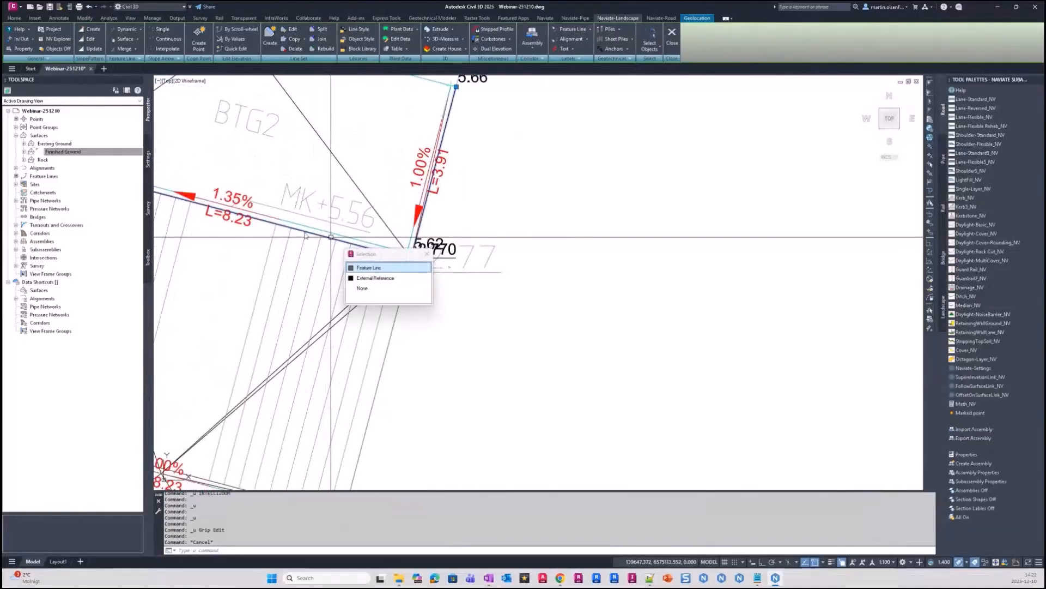
{"action": "left_click", "coordinate": [423, 268]}
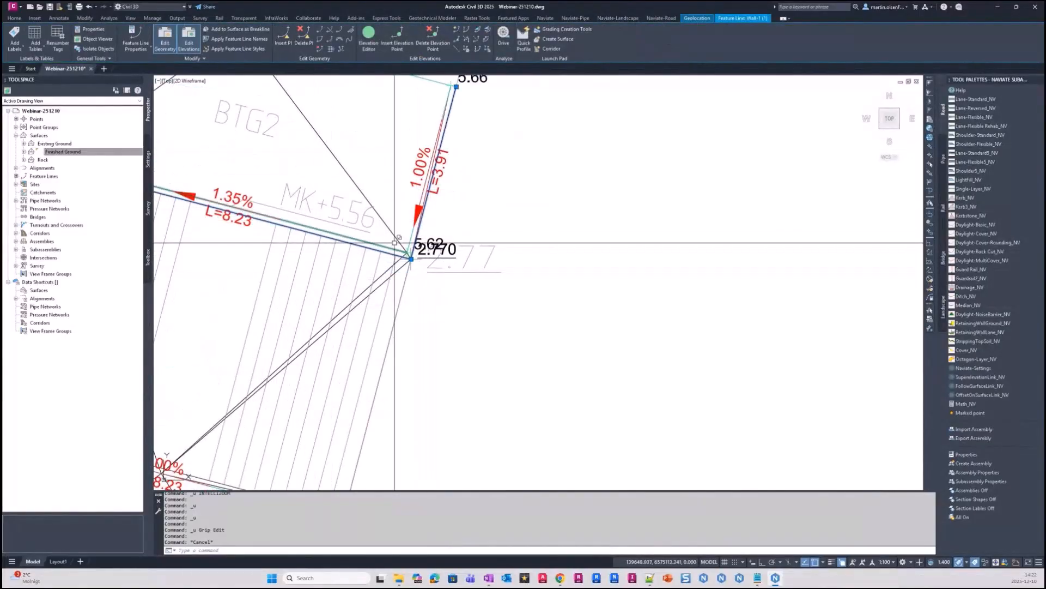
{"action": "scroll", "coordinate": [388, 240], "scroll_direction": "down", "scroll_amount": 4}
{"action": "scroll", "coordinate": [353, 349], "scroll_direction": "up", "scroll_amount": 4}
{"action": "key", "text": "Escape"}
{"action": "left_click", "coordinate": [374, 352]}
{"action": "left_click", "coordinate": [382, 378]}
{"action": "key", "text": "Escape"}
{"action": "scroll", "coordinate": [421, 327], "scroll_direction": "down", "scroll_amount": 4}
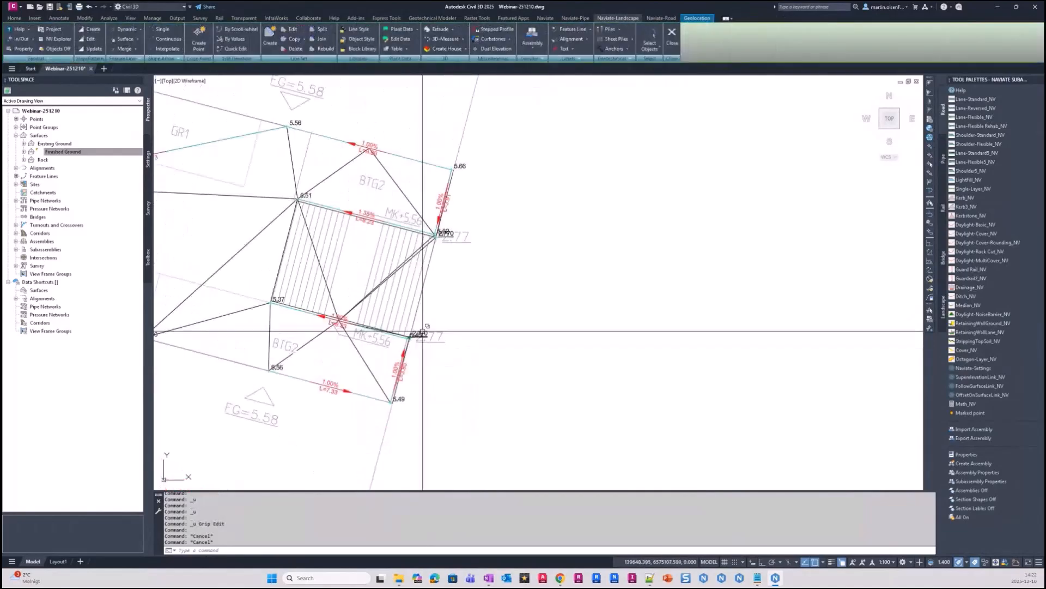
List the feature lines of the Objects site in Toolspace and enlarge the list to show every curb and wall
{"action": "middle_click_drag", "start_coordinate": [572, 274], "coordinate": [584, 260]}
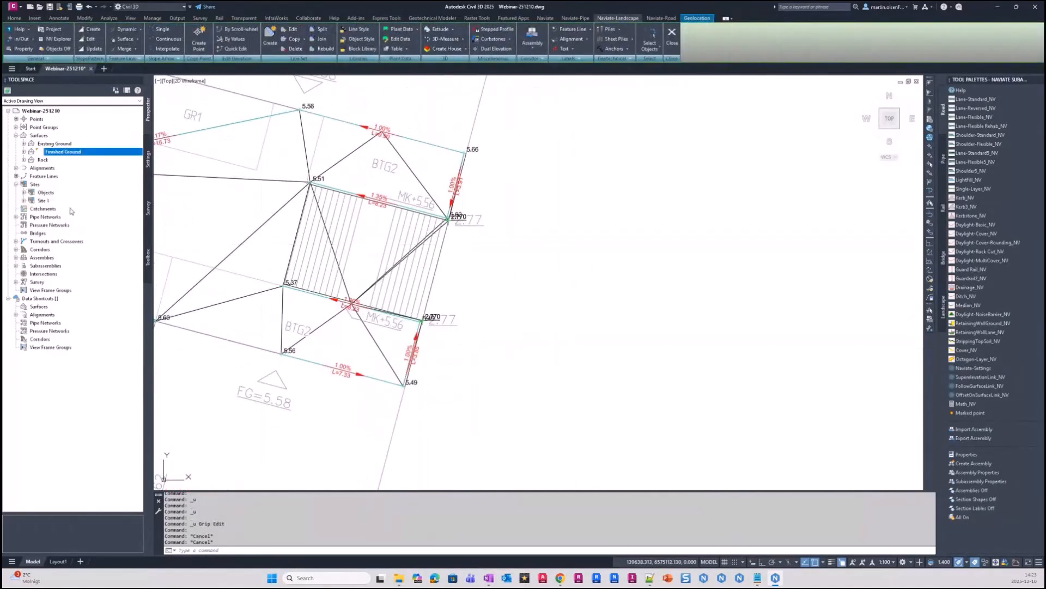
{"action": "left_click", "coordinate": [23, 193]}
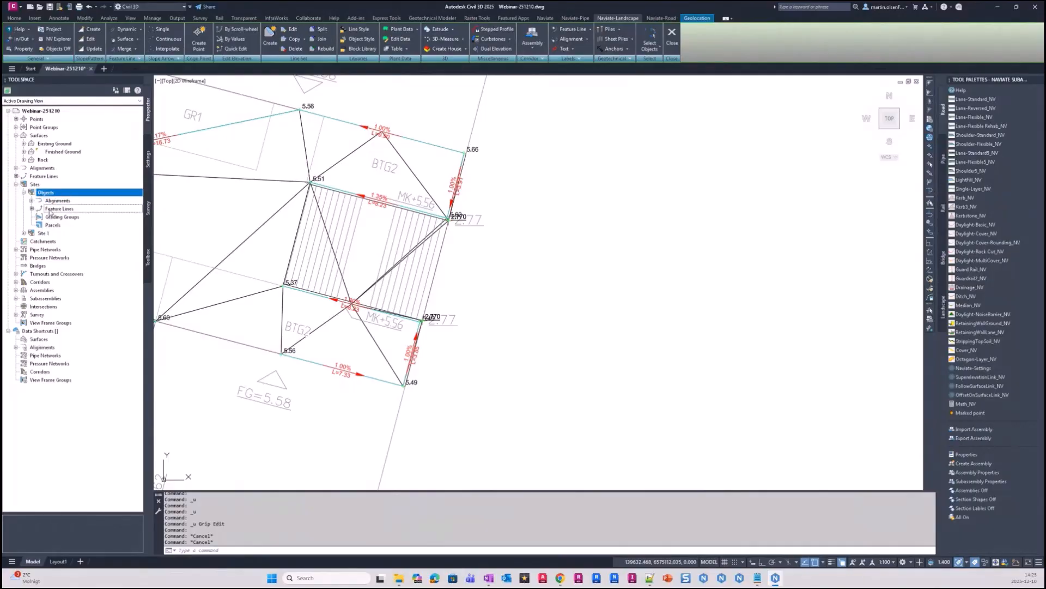
{"action": "left_click", "coordinate": [52, 208]}
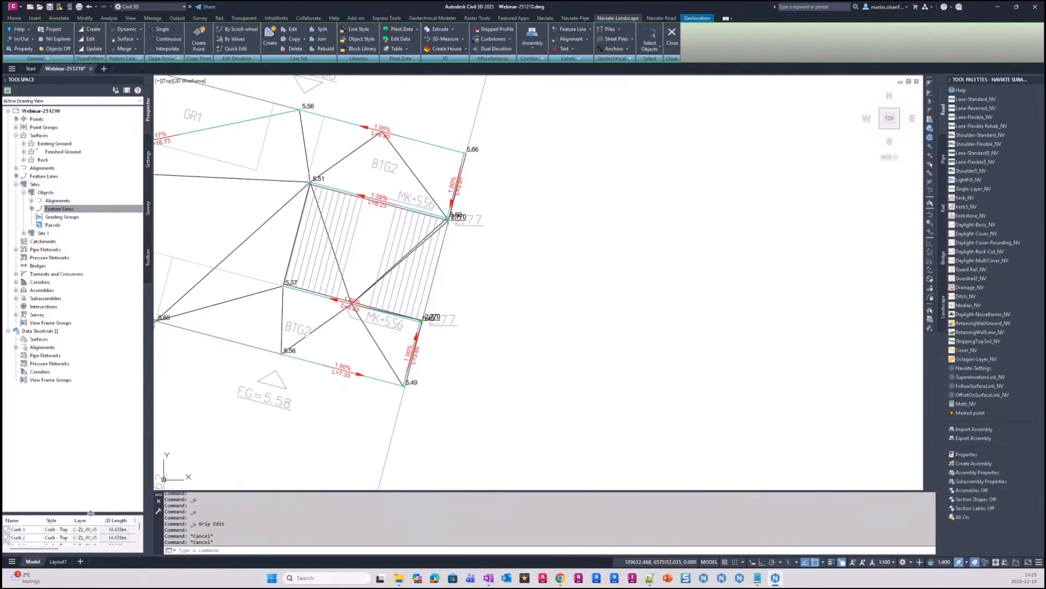
{"action": "left_click_drag", "start_coordinate": [91, 513], "coordinate": [91, 479]}
{"action": "scroll", "coordinate": [390, 327], "scroll_direction": "down", "scroll_amount": 4}
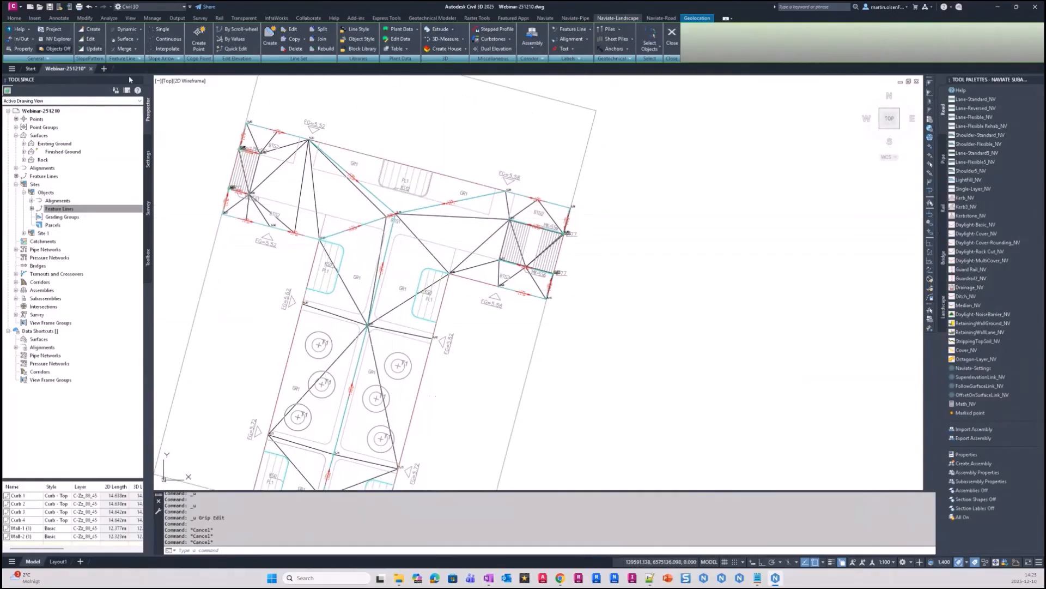
Open Objects On/Off, expand its feature lines, and hide and show again the No Site group while checking the BTG1 area
{"action": "left_click", "coordinate": [598, 212]}
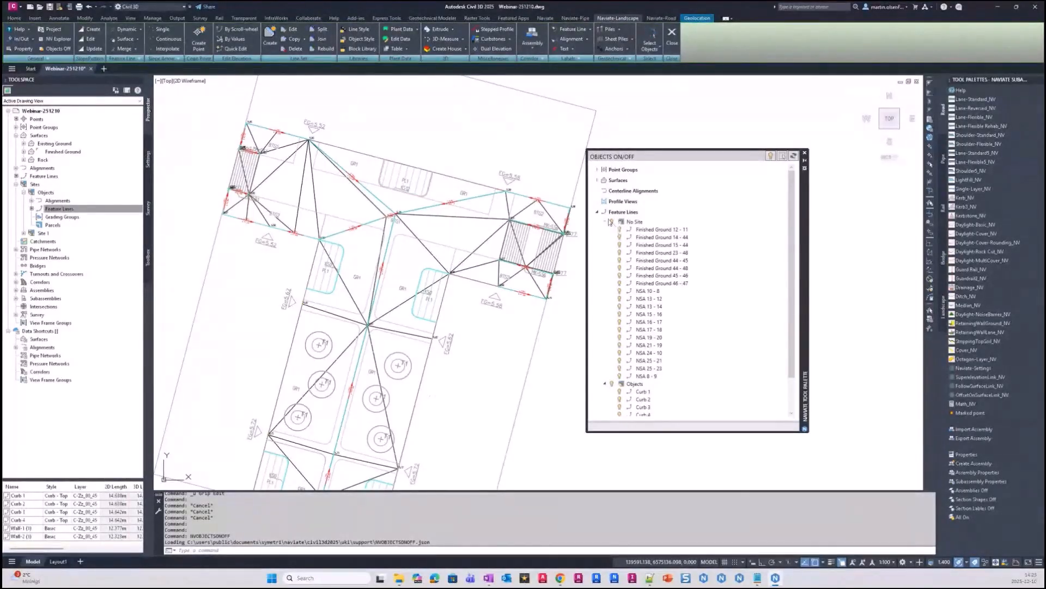
{"action": "left_click", "coordinate": [612, 221]}
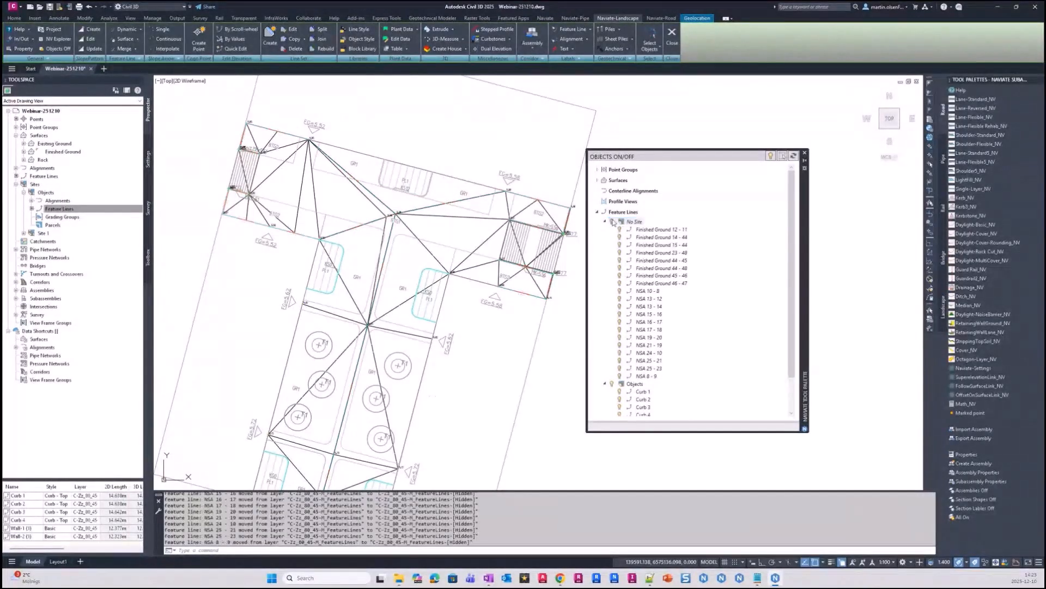
{"action": "scroll", "coordinate": [555, 204], "scroll_direction": "up", "scroll_amount": 3}
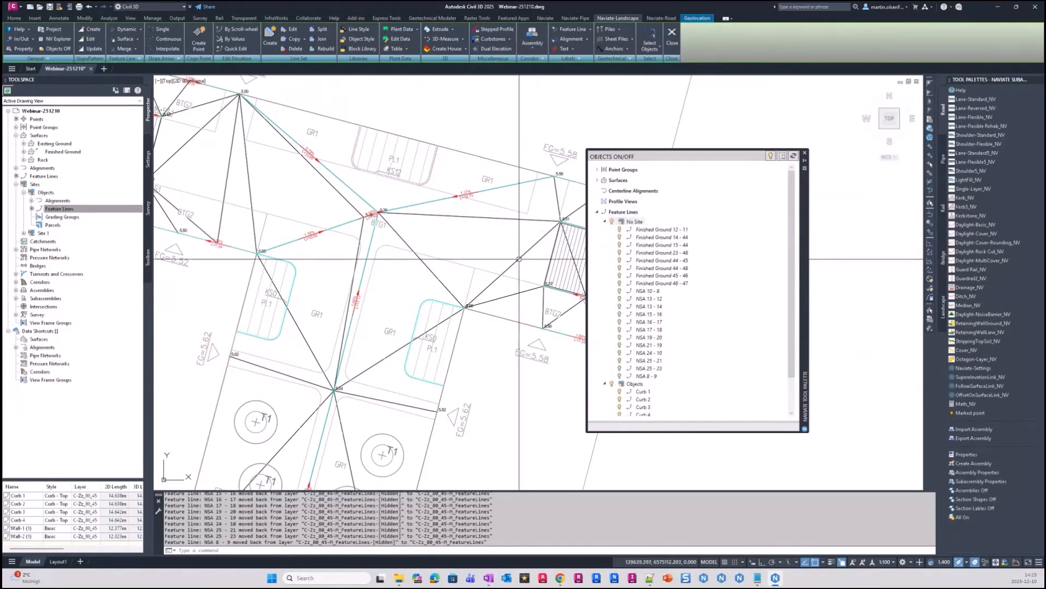
{"action": "scroll", "coordinate": [380, 217], "scroll_direction": "up", "scroll_amount": 4}
{"action": "middle_click_drag", "start_coordinate": [202, 283], "coordinate": [259, 278]}
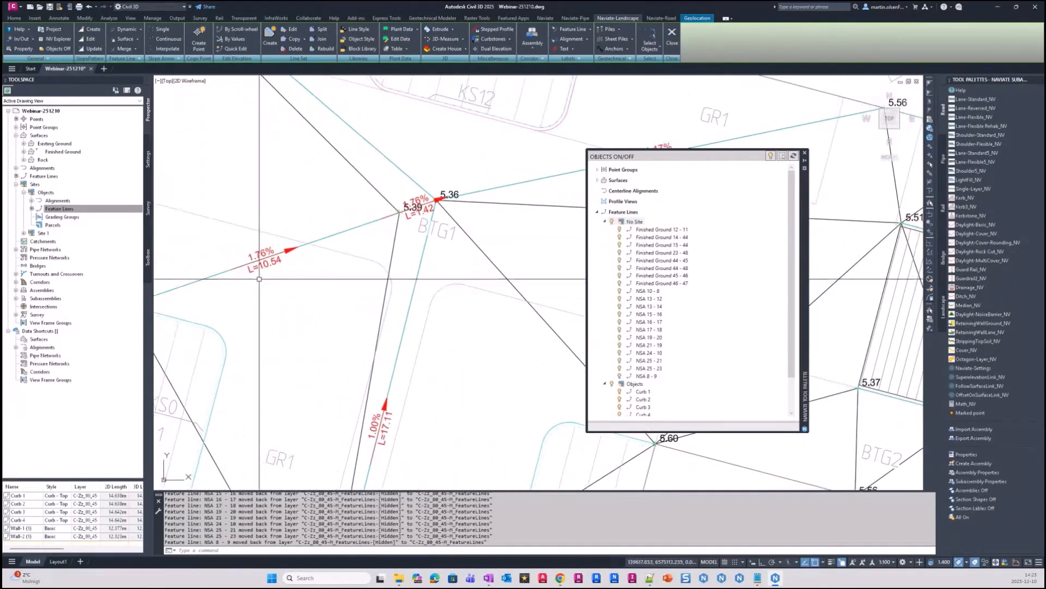
{"action": "scroll", "coordinate": [405, 320], "scroll_direction": "down", "scroll_amount": 2}
{"action": "middle_click_drag", "start_coordinate": [405, 320], "coordinate": [301, 275]}
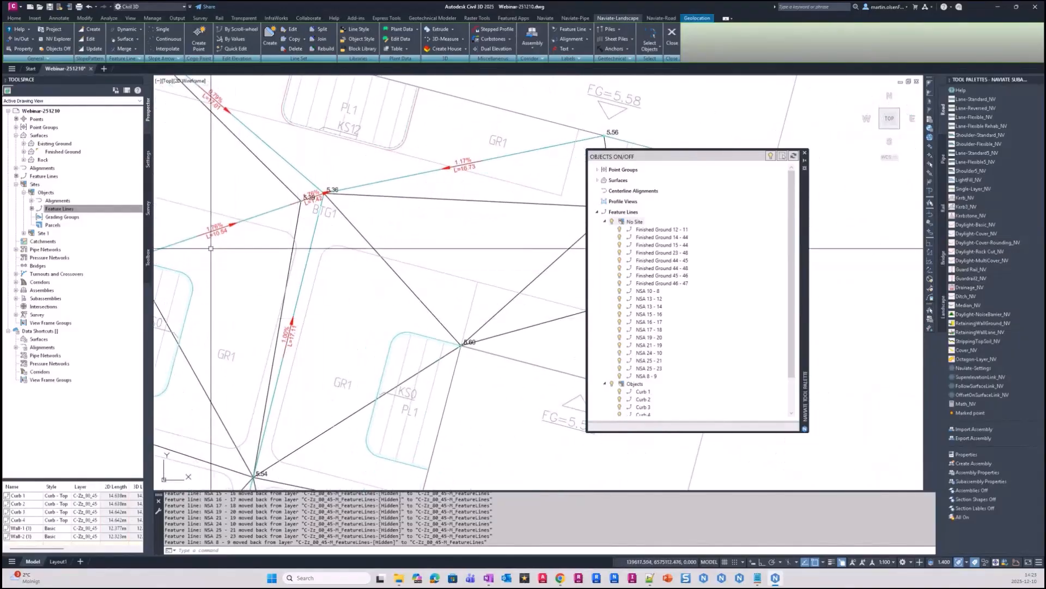
Switch feature line hiding to Hide by Style and turn off the No Site feature lines
{"action": "right_click", "coordinate": [626, 218]}
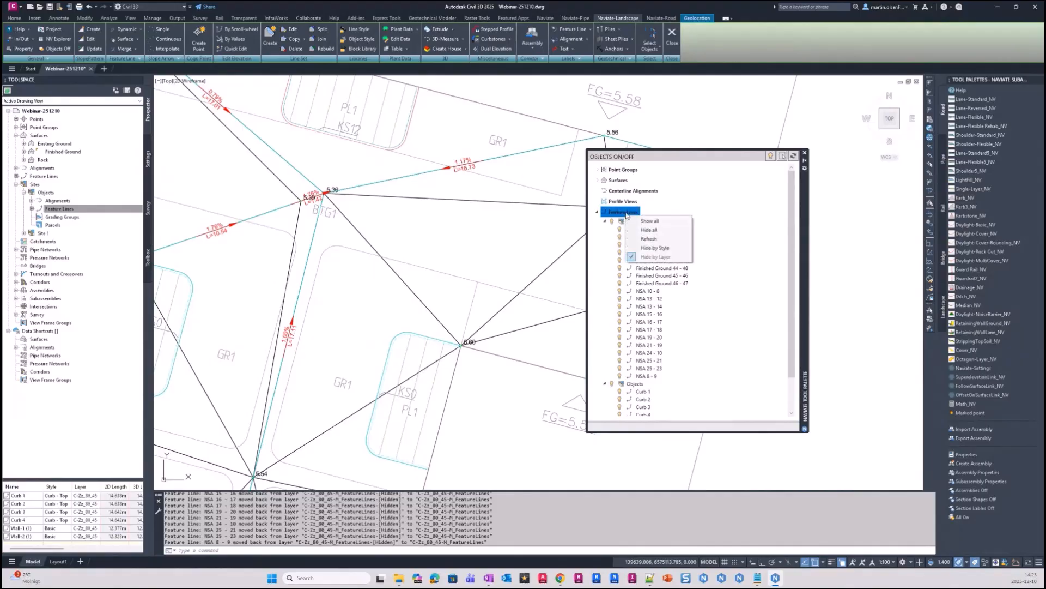
{"action": "left_click", "coordinate": [670, 254]}
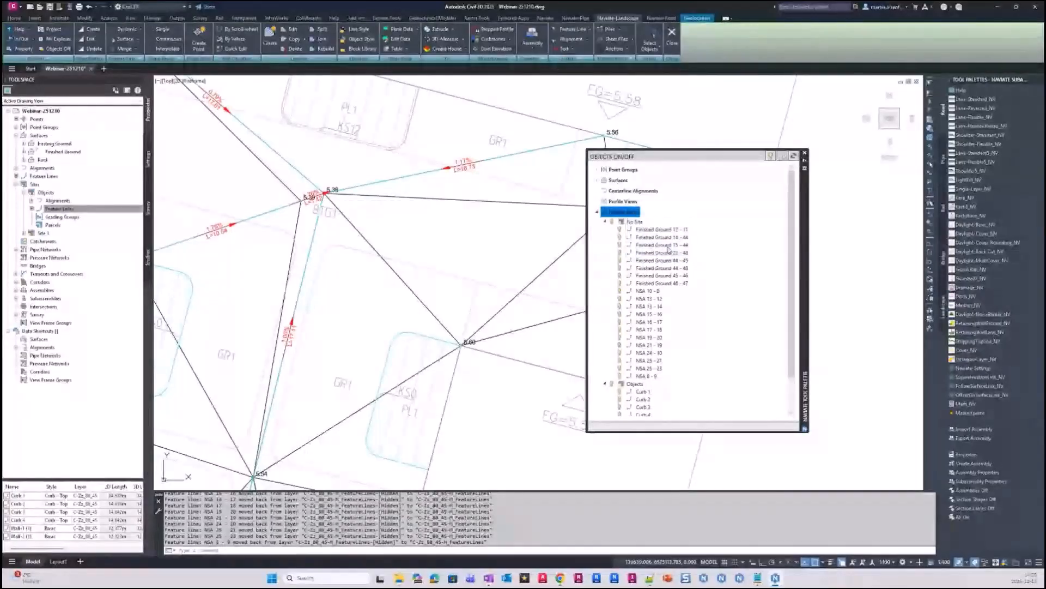
{"action": "left_click", "coordinate": [611, 223]}
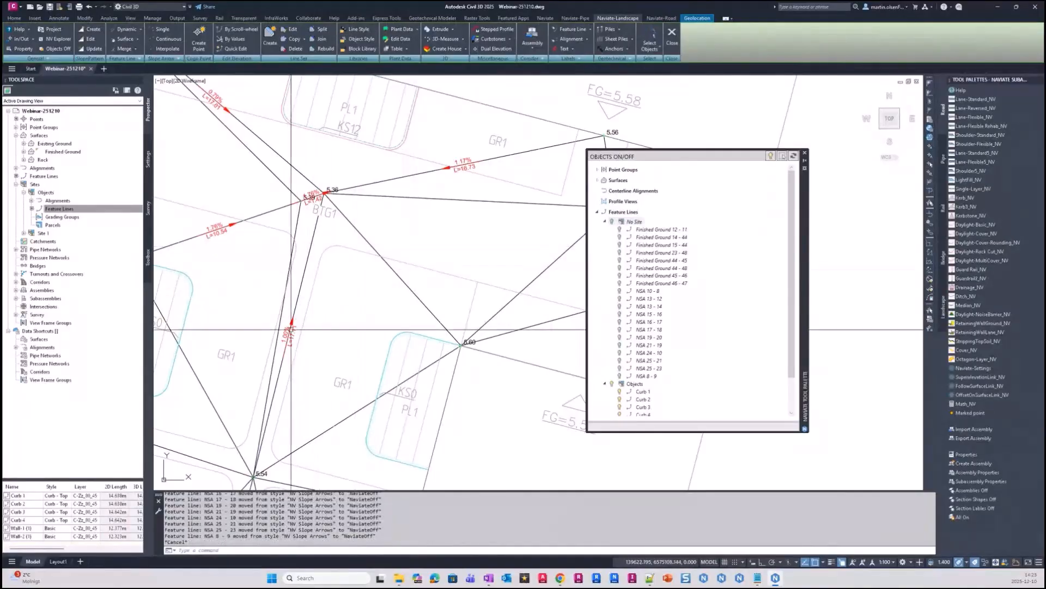
Turn off the Finished Ground surface and check the remaining points and slope arrow labels
{"action": "left_click", "coordinate": [598, 180]}
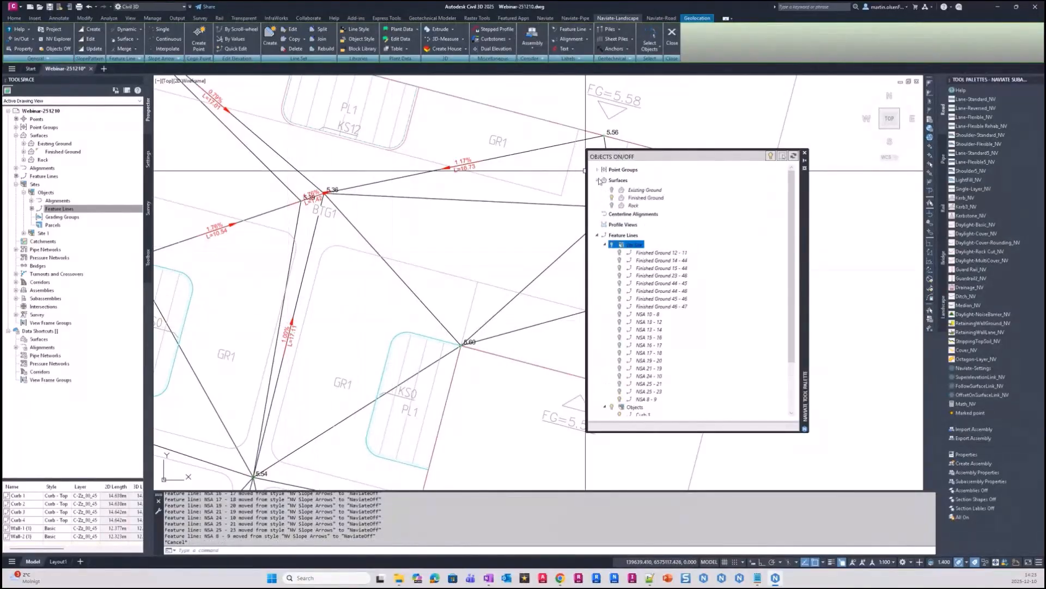
{"action": "left_click", "coordinate": [612, 198]}
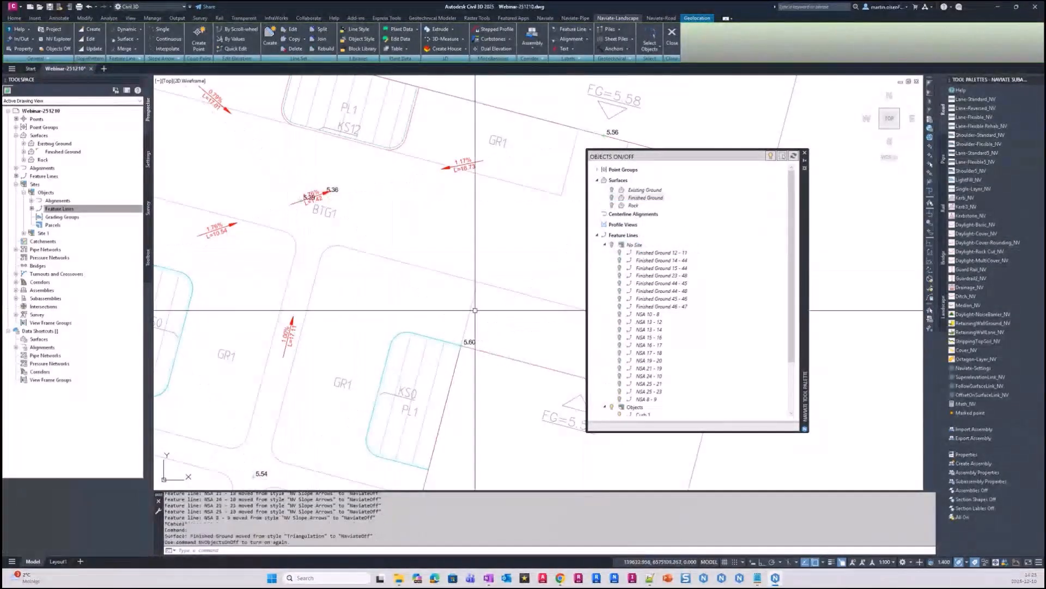
{"action": "scroll", "coordinate": [408, 310], "scroll_direction": "down", "scroll_amount": 2}
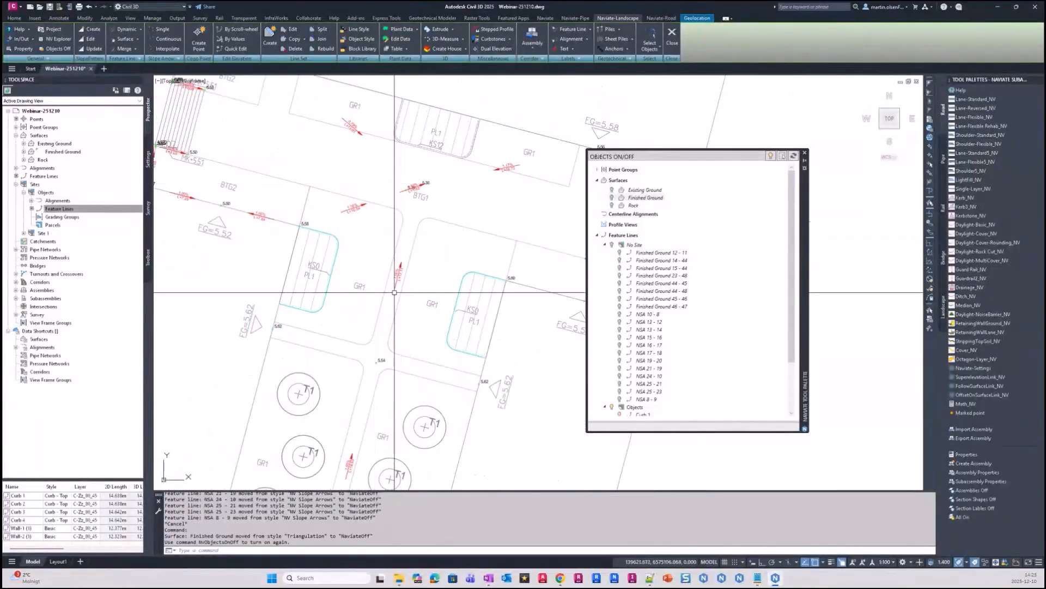
{"action": "scroll", "coordinate": [400, 273], "scroll_direction": "up", "scroll_amount": 3}
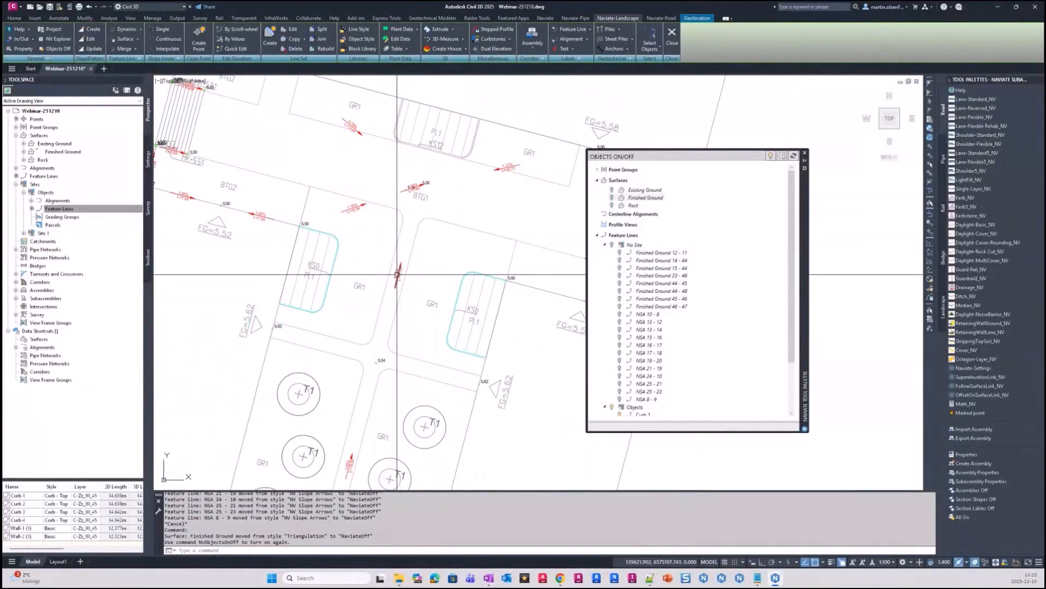
{"action": "scroll", "coordinate": [391, 286], "scroll_direction": "down", "scroll_amount": 3}
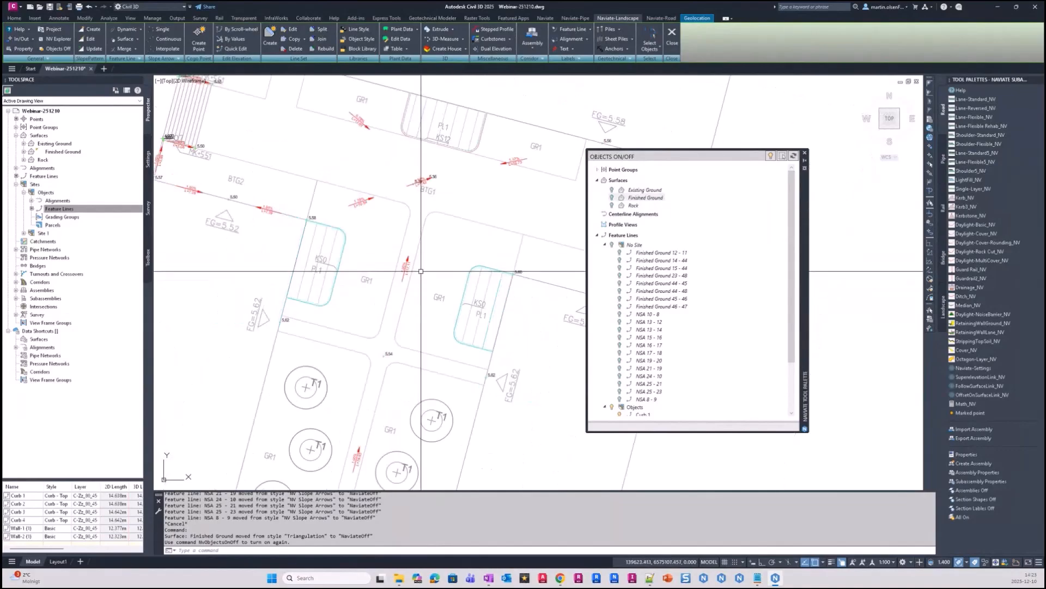
Turn the No Site feature lines back on for comparison and hide them again
{"action": "left_click", "coordinate": [611, 245]}
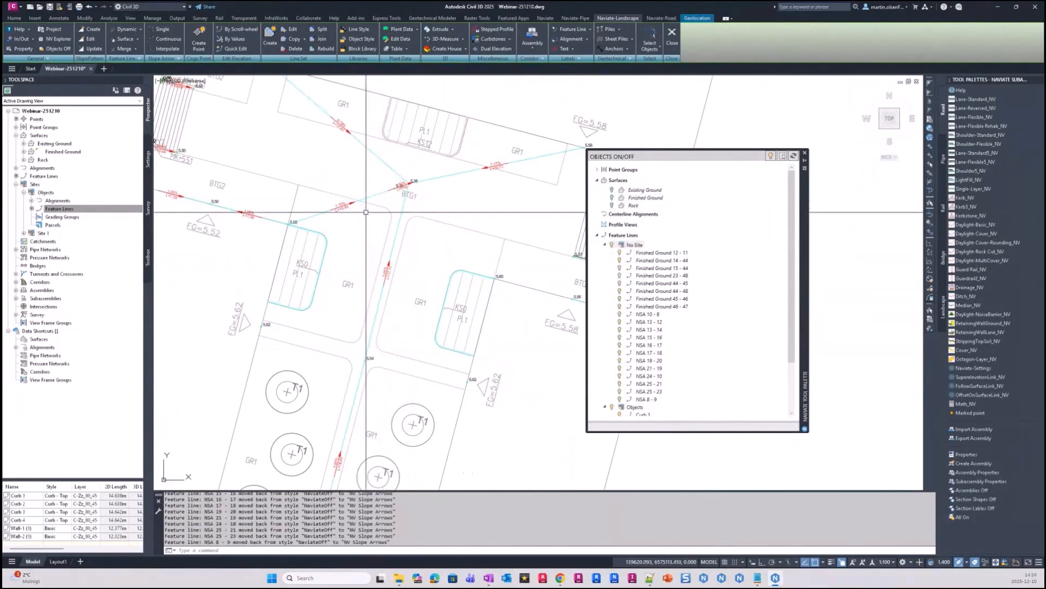
{"action": "middle_click_drag", "start_coordinate": [369, 208], "coordinate": [292, 199]}
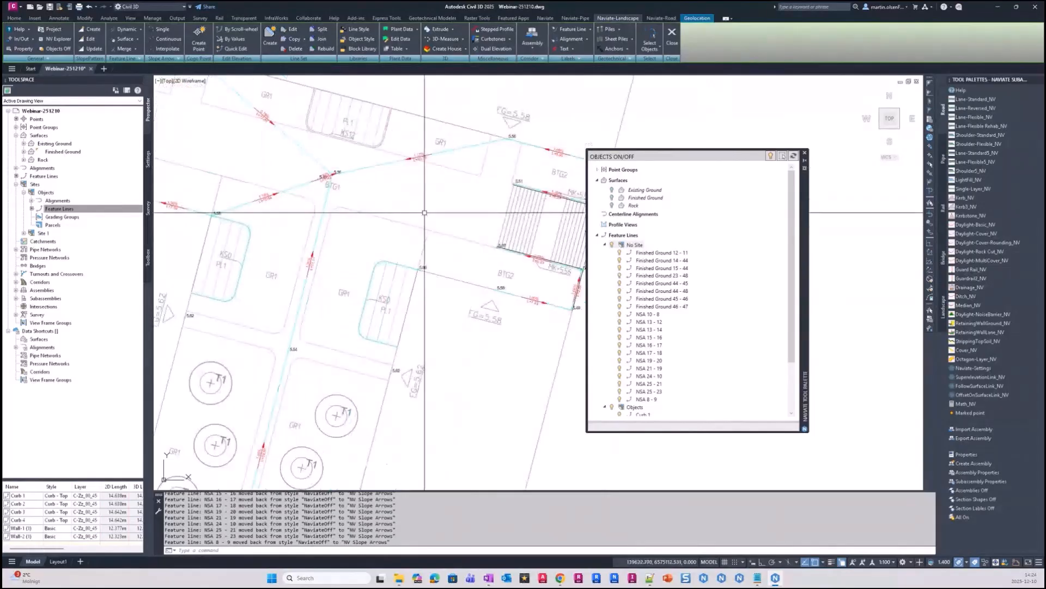
{"action": "left_click", "coordinate": [612, 246]}
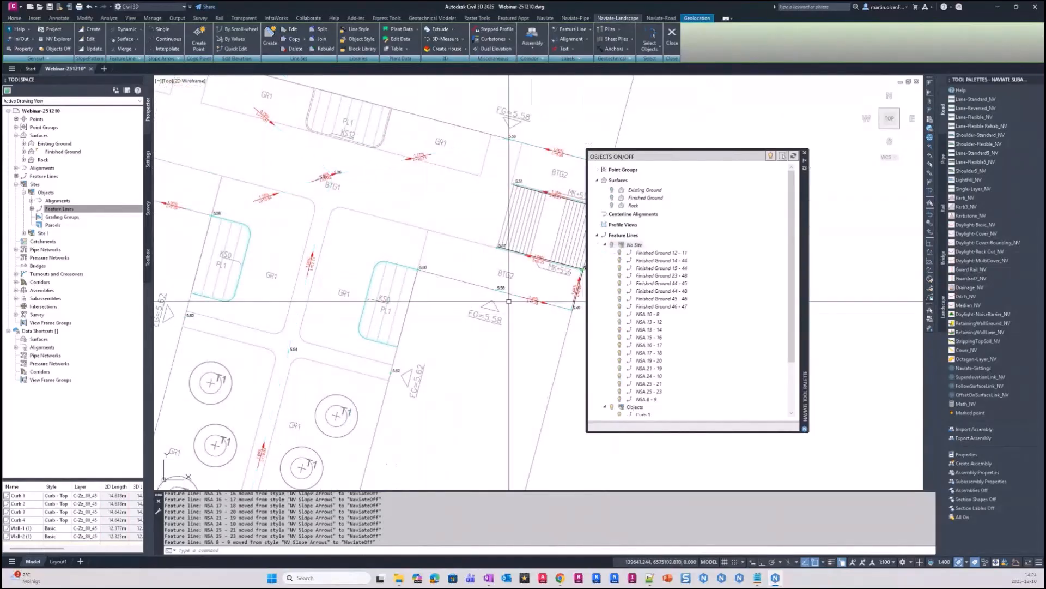
Collapse the No Site group to leave the curb and wall feature lines of the Objects group listed
{"action": "left_click", "coordinate": [604, 246]}
{"action": "scroll", "coordinate": [521, 194], "scroll_direction": "up", "scroll_amount": 3}
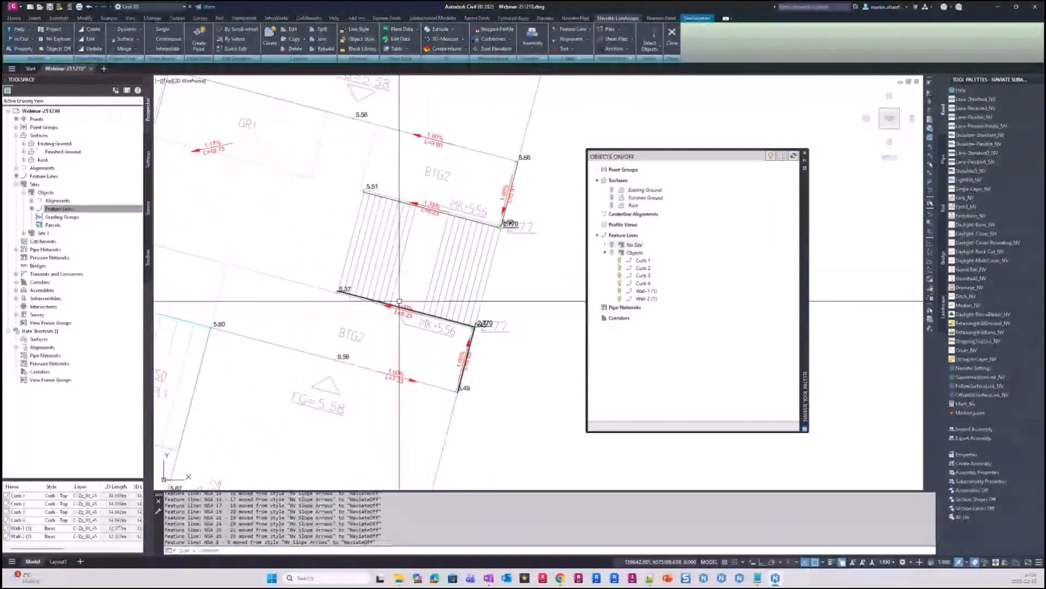
{"action": "double_click", "coordinate": [618, 246]}
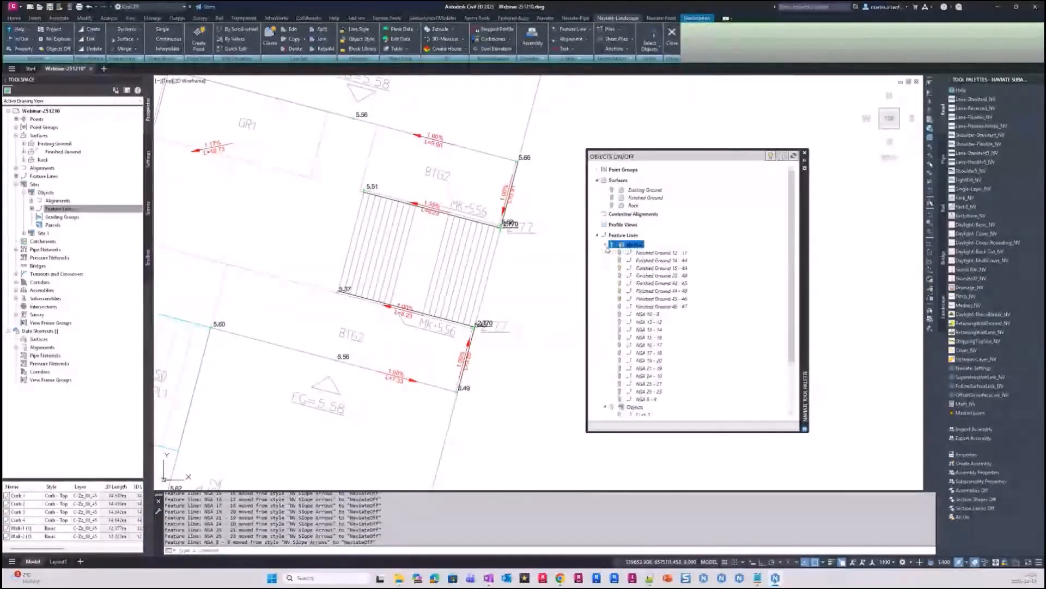
{"action": "left_click", "coordinate": [605, 245]}
{"action": "key", "text": "Escape"}
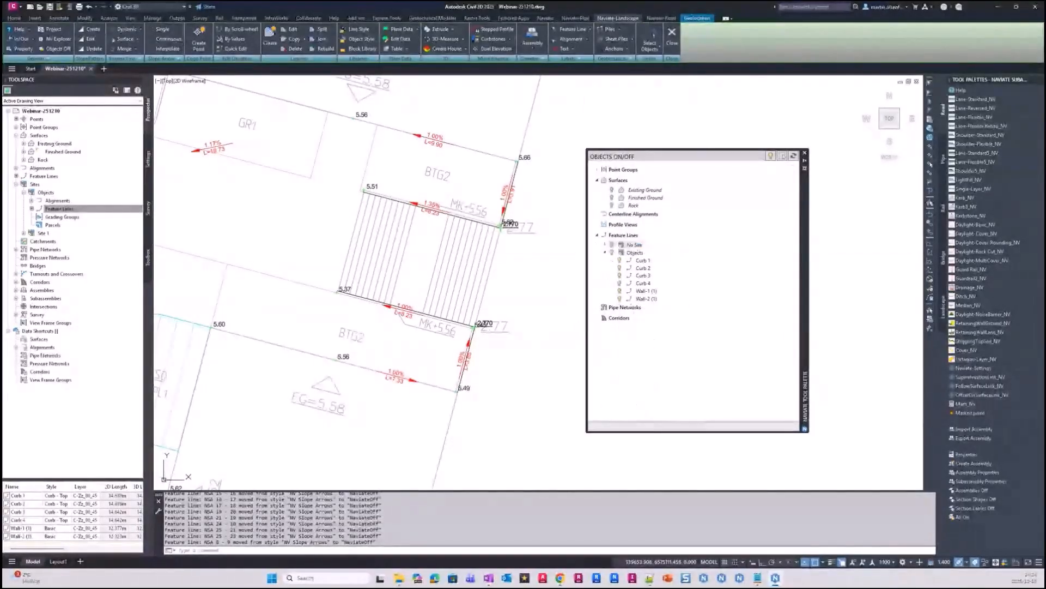
Split the drawing area into two vertical viewports and move the Objects On/Off palette out of the way
{"action": "scroll", "coordinate": [382, 294], "scroll_direction": "down", "scroll_amount": 3}
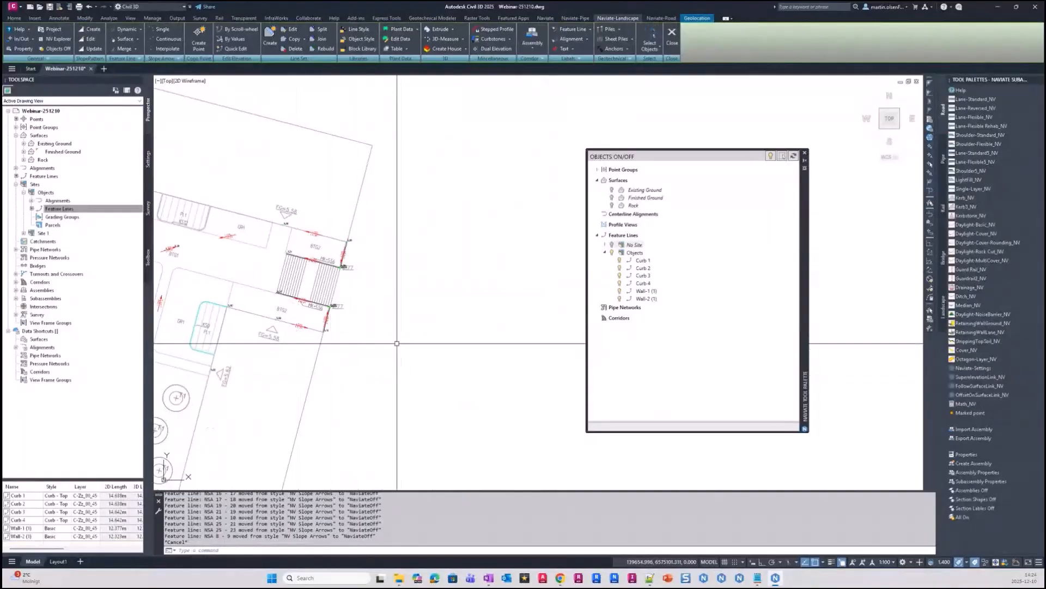
{"action": "scroll", "coordinate": [490, 289], "scroll_direction": "down", "scroll_amount": 3}
{"action": "scroll", "coordinate": [457, 277], "scroll_direction": "up", "scroll_amount": 3}
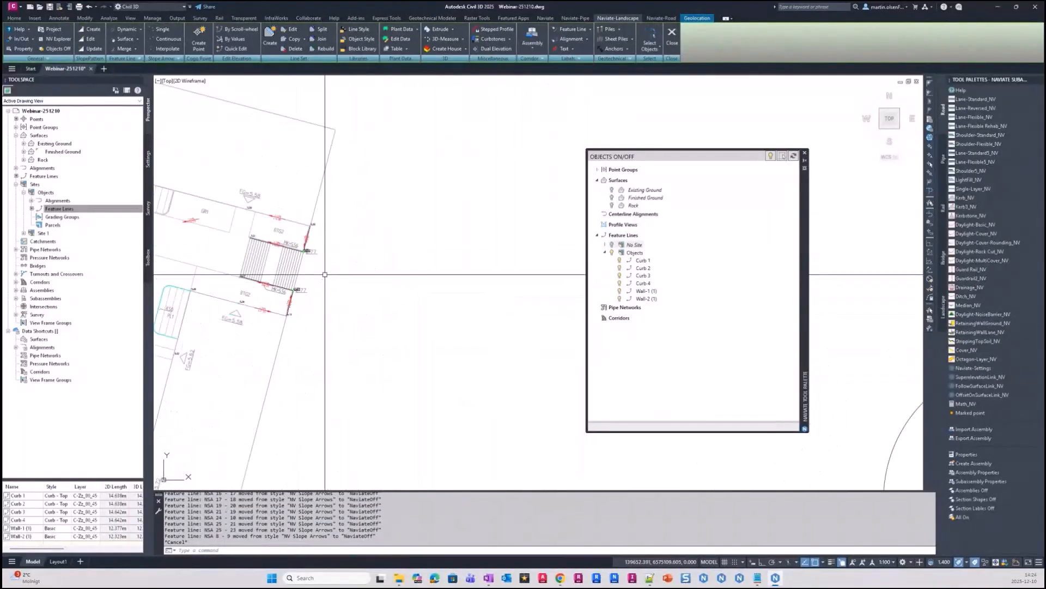
{"action": "left_click", "coordinate": [158, 82]}
{"action": "mouse_move", "coordinate": [187, 102]}
{"action": "left_click", "coordinate": [325, 124]}
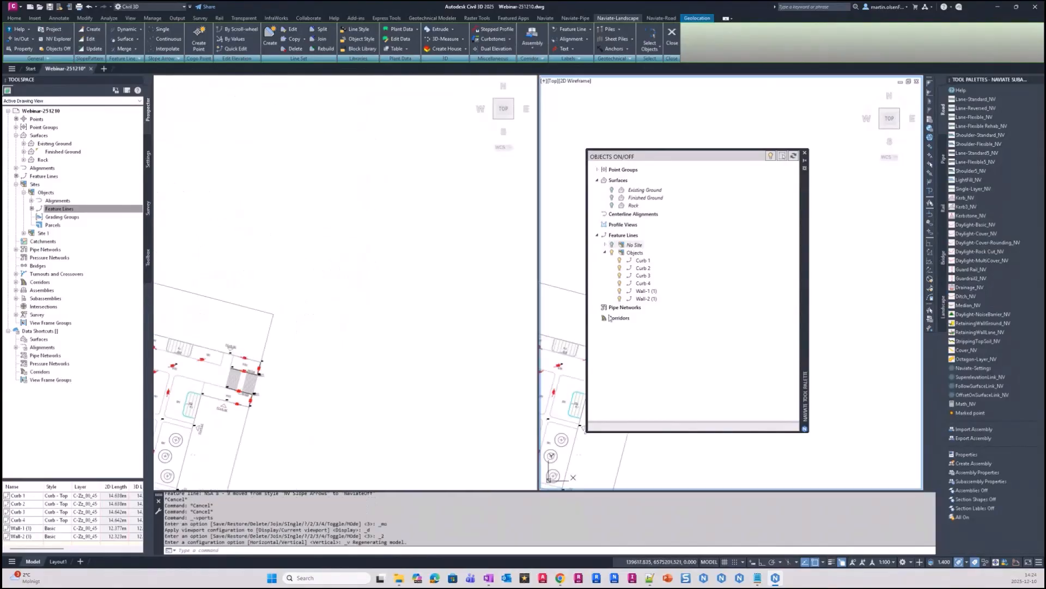
{"action": "left_click_drag", "start_coordinate": [806, 274], "coordinate": [0, 245]}
Set the second viewport to a 3D view of the stairs and their wall feature lines
{"action": "left_click", "coordinate": [765, 340]}
{"action": "scroll", "coordinate": [765, 341], "scroll_direction": "down", "scroll_amount": 6}
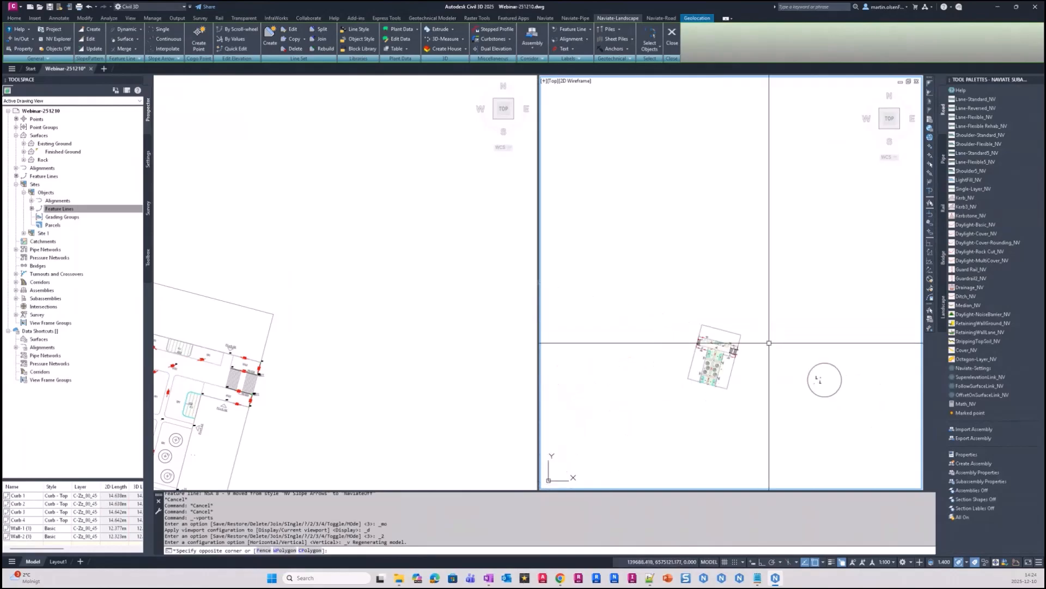
{"action": "left_click", "coordinate": [769, 345]}
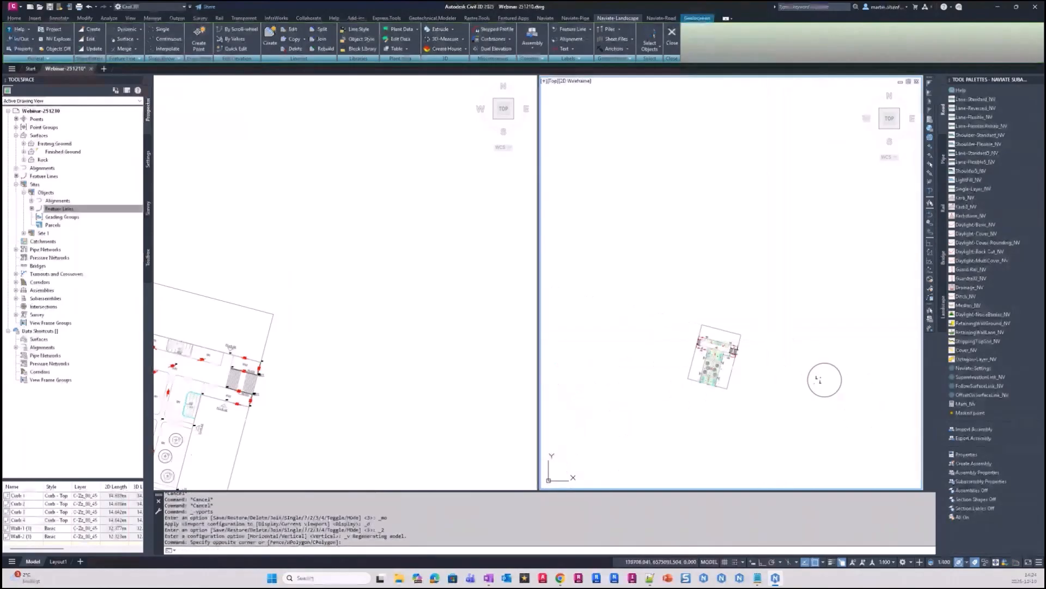
{"action": "middle_click_drag", "start_coordinate": [819, 380], "coordinate": [755, 257], "text": "shift"}
{"action": "scroll", "coordinate": [751, 261], "scroll_direction": "up", "scroll_amount": 8}
{"action": "scroll", "coordinate": [750, 261], "scroll_direction": "up", "scroll_amount": 6}
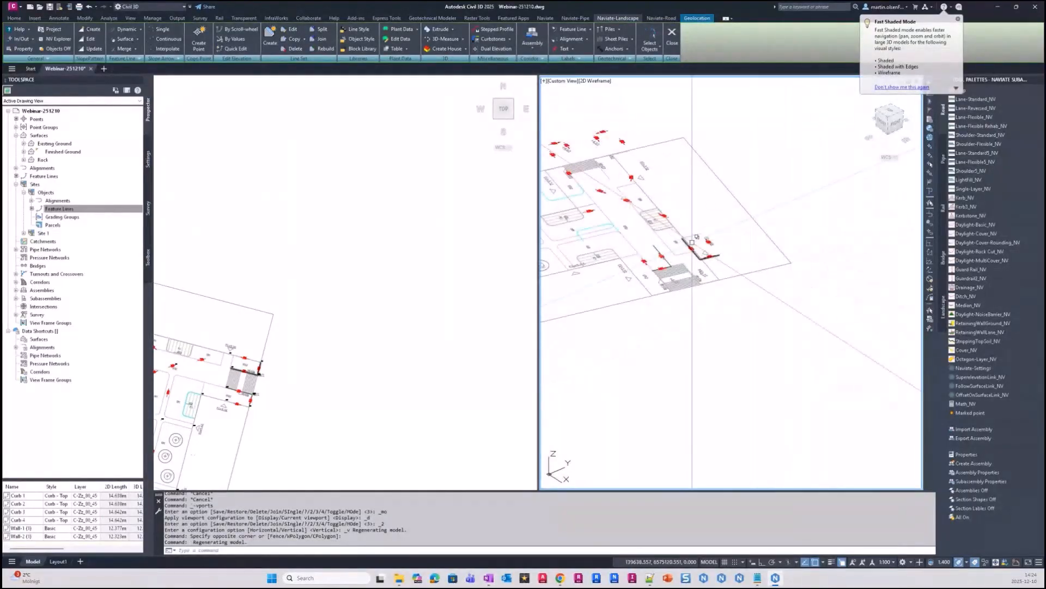
Show the wall and curb profiles drawn inside the large circle in the plan viewport
{"action": "left_click", "coordinate": [294, 416]}
{"action": "double_click", "coordinate": [493, 325]}
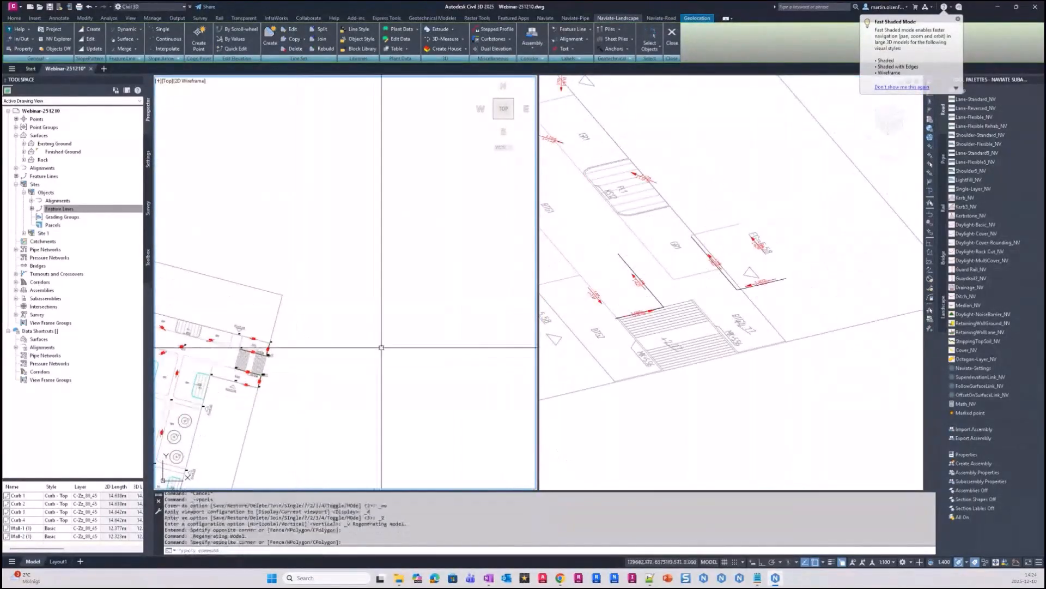
{"action": "key", "text": "Escape"}
{"action": "scroll", "coordinate": [423, 365], "scroll_direction": "down", "scroll_amount": 5}
{"action": "middle_click_drag", "start_coordinate": [523, 438], "coordinate": [440, 414]}
{"action": "scroll", "coordinate": [401, 398], "scroll_direction": "up", "scroll_amount": 6}
{"action": "scroll", "coordinate": [362, 316], "scroll_direction": "up", "scroll_amount": 6}
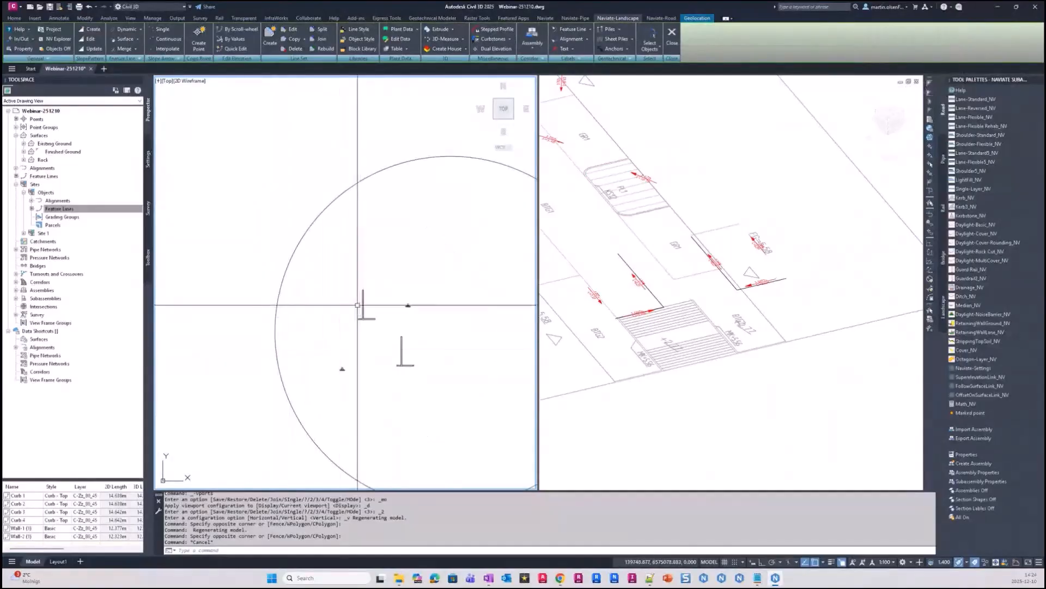
Examine the closed T-shaped wall profile and compare it with the wall feature lines beside the stairs
{"action": "left_click", "coordinate": [363, 322]}
{"action": "scroll", "coordinate": [349, 320], "scroll_direction": "down", "scroll_amount": 4}
{"action": "scroll", "coordinate": [344, 312], "scroll_direction": "down", "scroll_amount": 3}
{"action": "key", "text": "Escape"}
{"action": "left_click", "coordinate": [353, 295]}
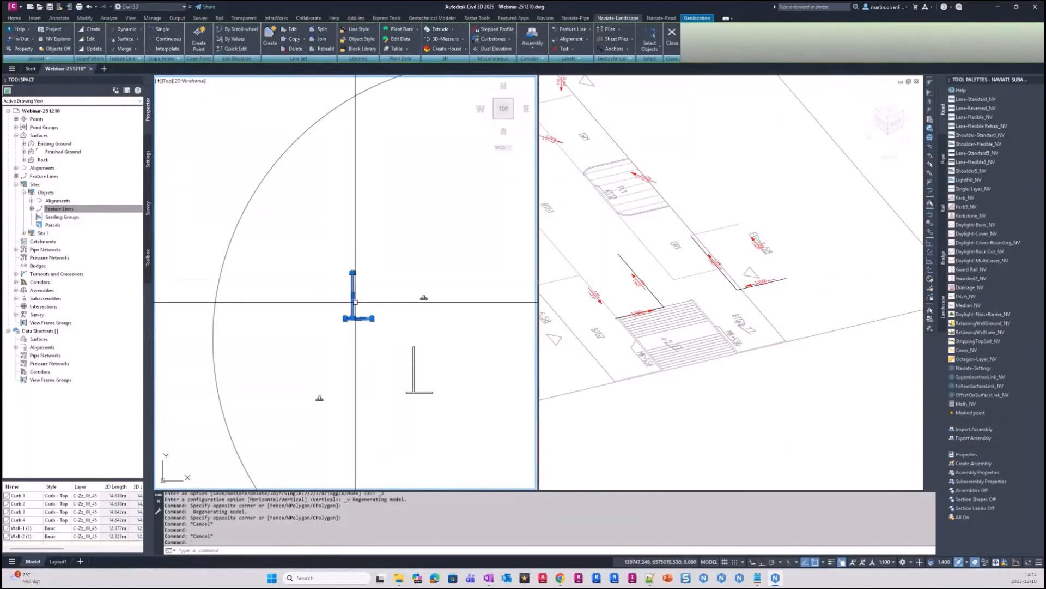
{"action": "scroll", "coordinate": [354, 306], "scroll_direction": "up", "scroll_amount": 4}
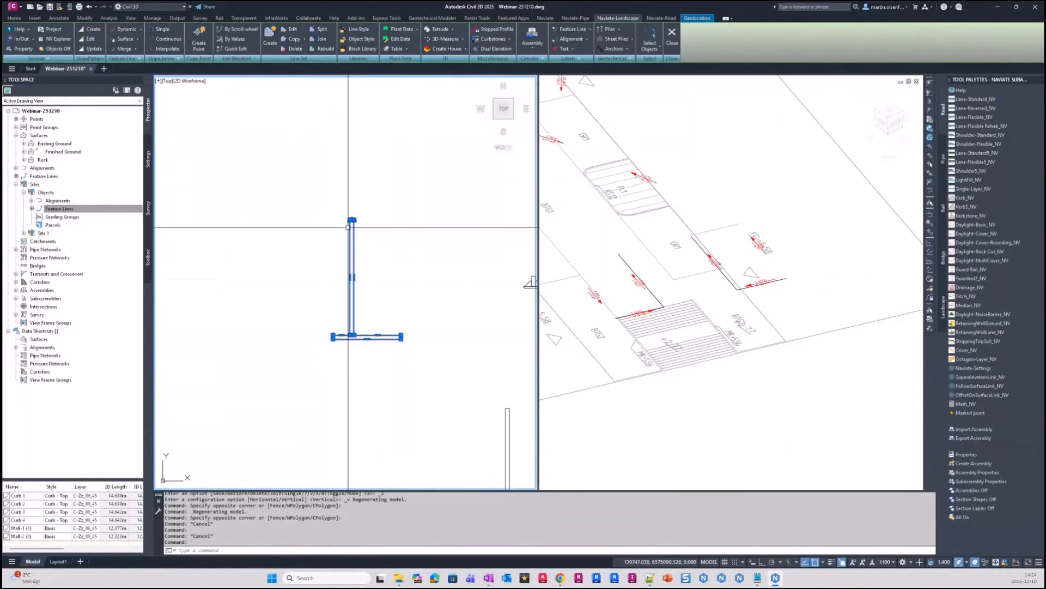
{"action": "scroll", "coordinate": [292, 297], "scroll_direction": "down", "scroll_amount": 3}
{"action": "key", "text": "Escape"}
{"action": "scroll", "coordinate": [427, 280], "scroll_direction": "down", "scroll_amount": 5}
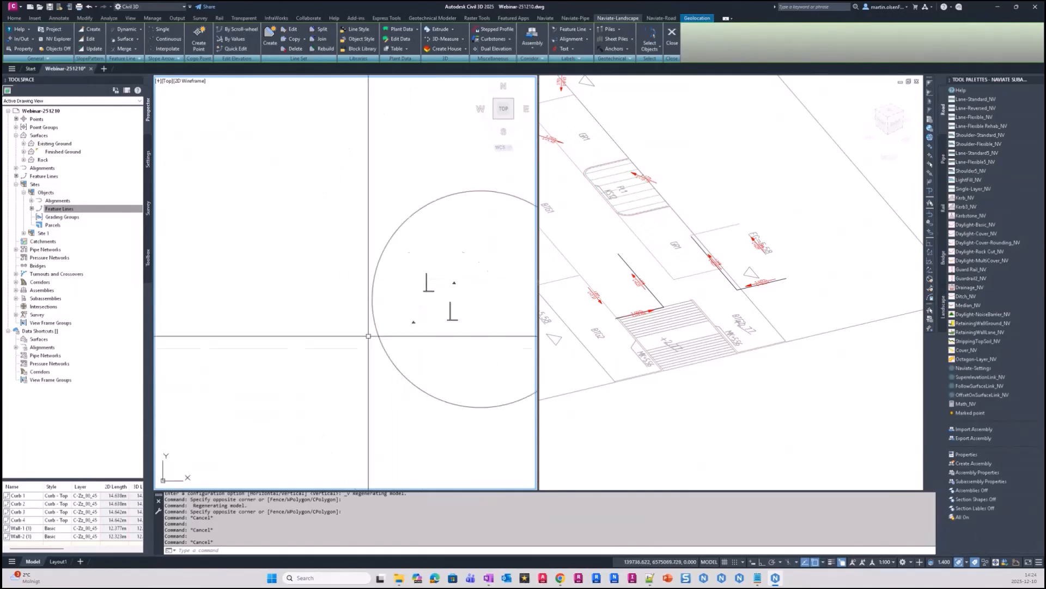
{"action": "scroll", "coordinate": [267, 236], "scroll_direction": "up", "scroll_amount": 5}
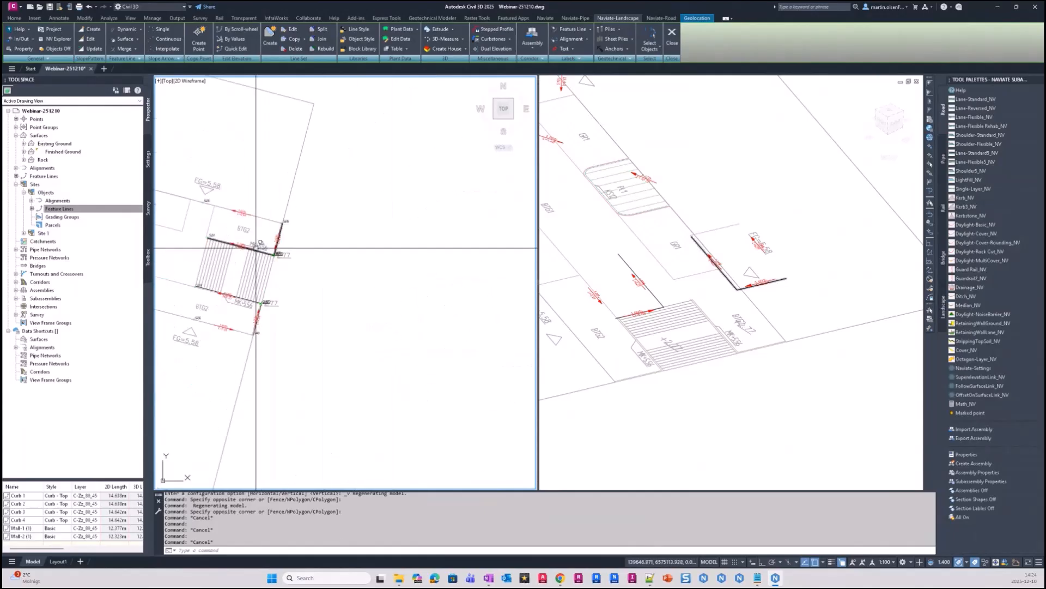
{"action": "scroll", "coordinate": [425, 349], "scroll_direction": "up", "scroll_amount": 6}
{"action": "scroll", "coordinate": [427, 331], "scroll_direction": "up", "scroll_amount": 6}
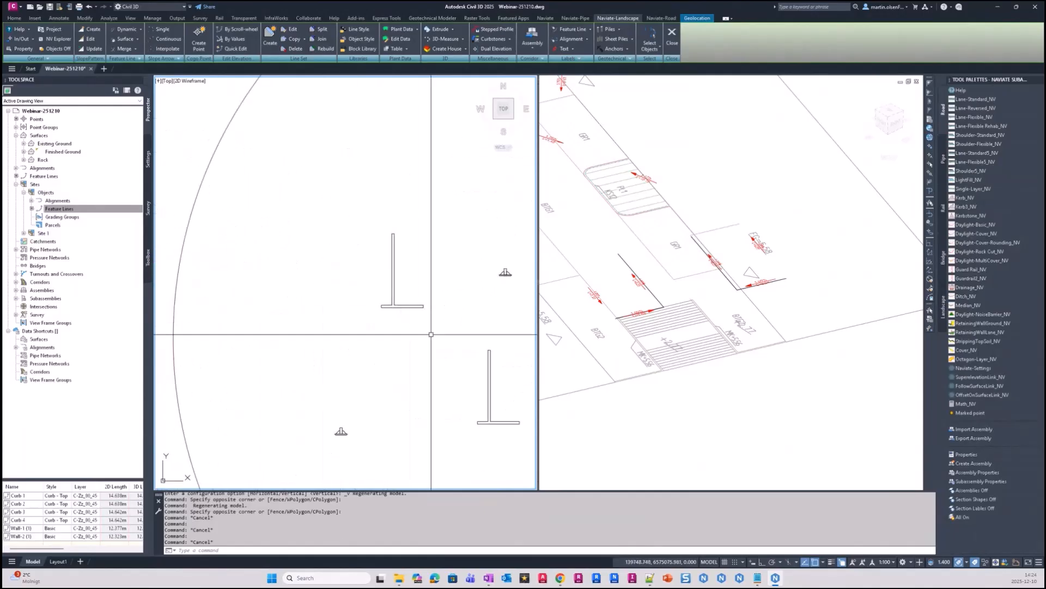
Start a Naviate extrusion using the L-shaped wall feature line on the far side of the stairs as the path
{"action": "left_click", "coordinate": [457, 29]}
{"action": "left_click", "coordinate": [458, 43]}
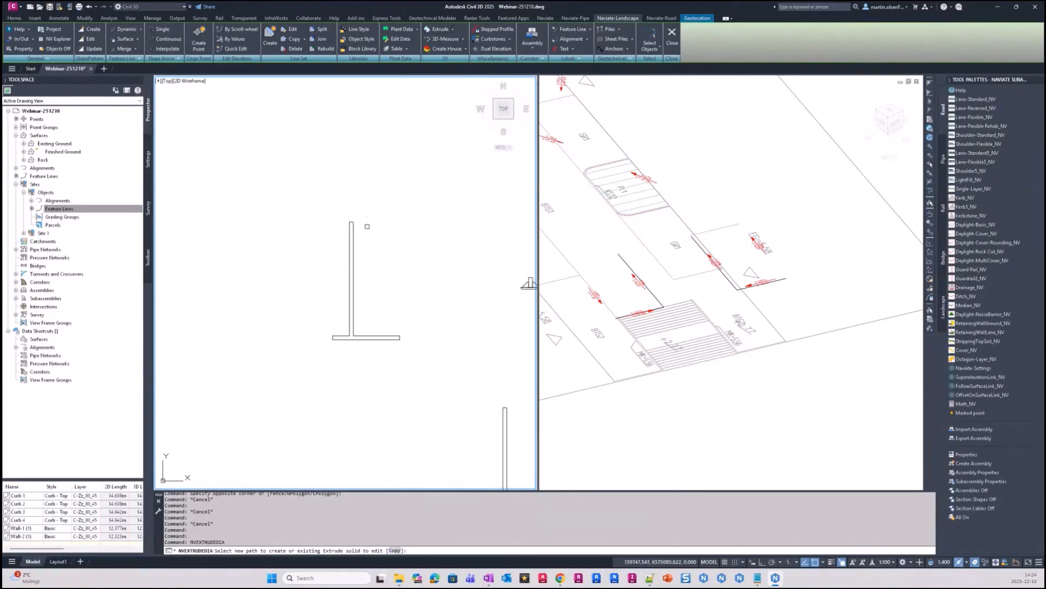
{"action": "left_click", "coordinate": [845, 256]}
{"action": "scroll", "coordinate": [708, 275], "scroll_direction": "up", "scroll_amount": 3}
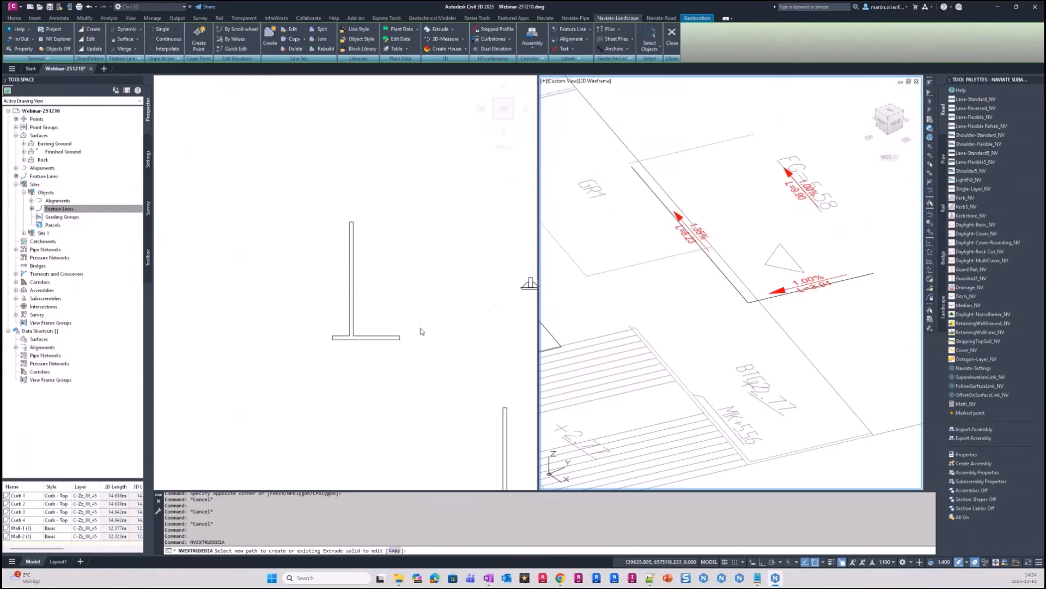
{"action": "left_click", "coordinate": [736, 289]}
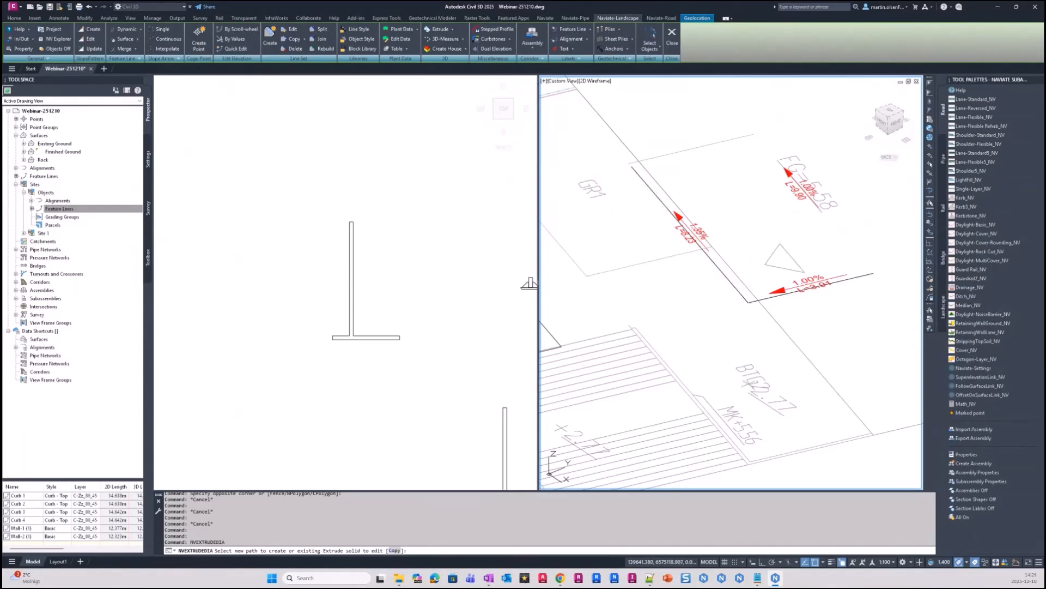
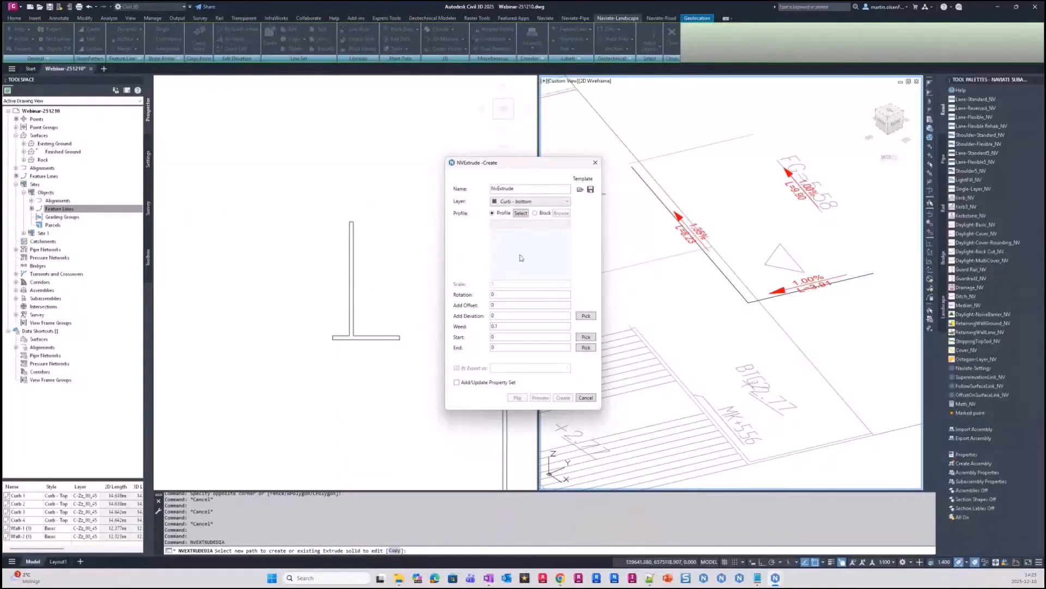
Use the T-shaped wall polyline as profile, with its basepoint at the projected upper-left chamfered corner and the default rotation of 0
{"action": "left_click", "coordinate": [520, 213]}
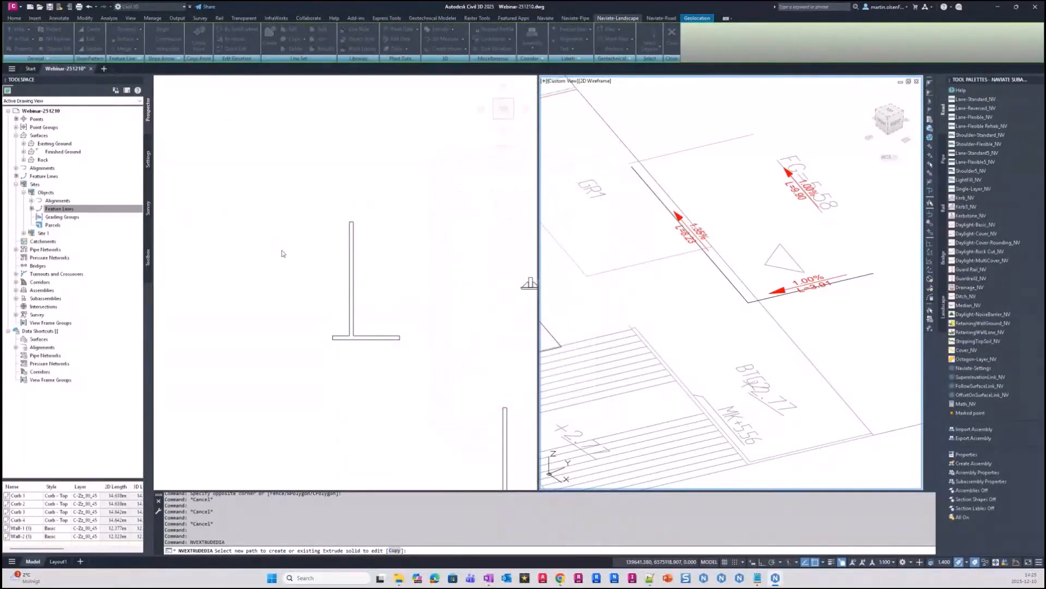
{"action": "left_click", "coordinate": [354, 254]}
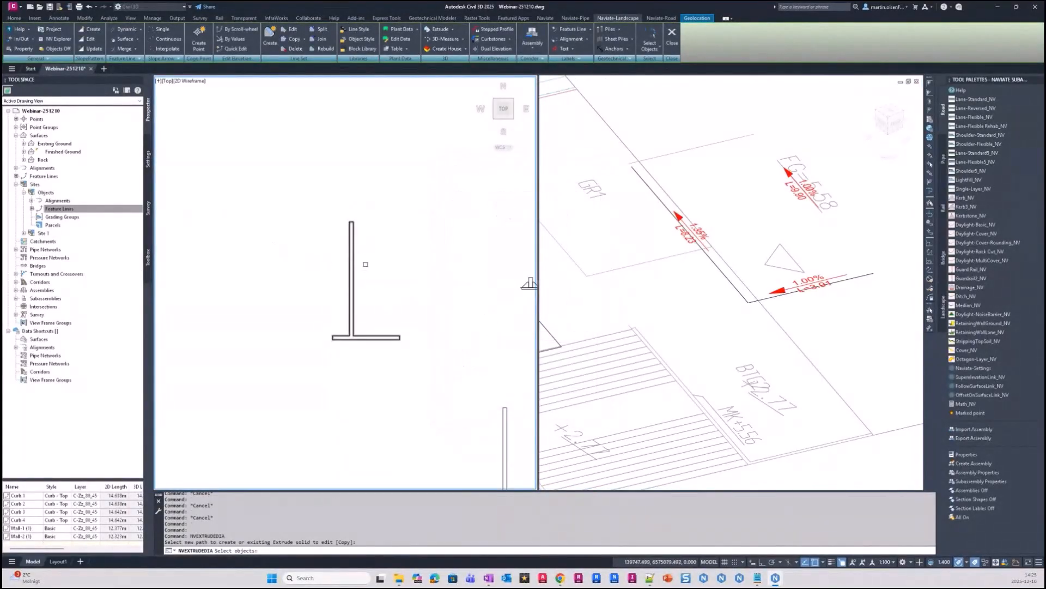
{"action": "left_click", "coordinate": [355, 278]}
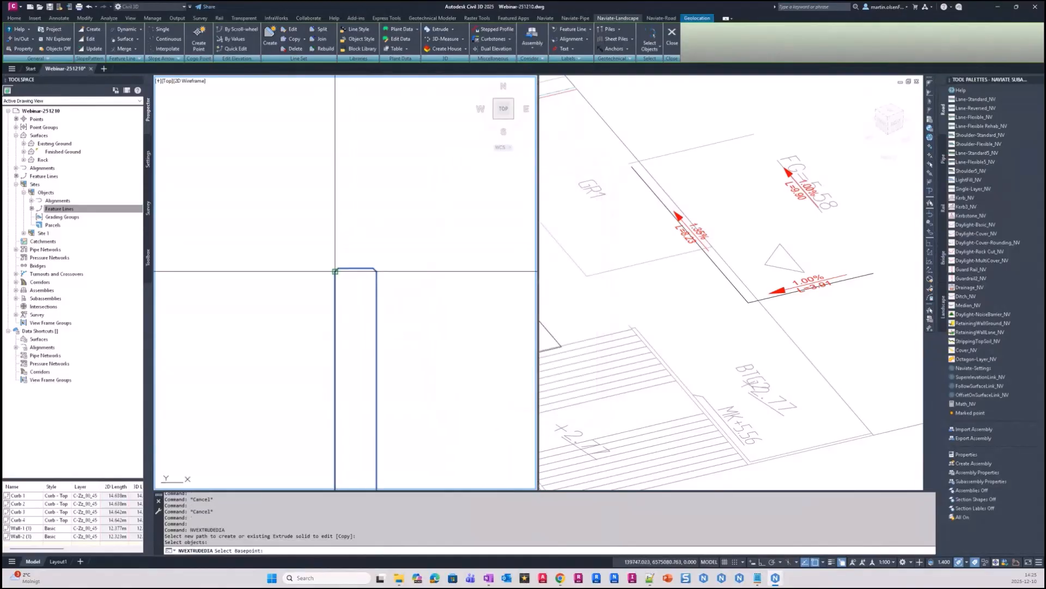
{"action": "scroll", "coordinate": [343, 282], "scroll_direction": "down", "scroll_amount": 2}
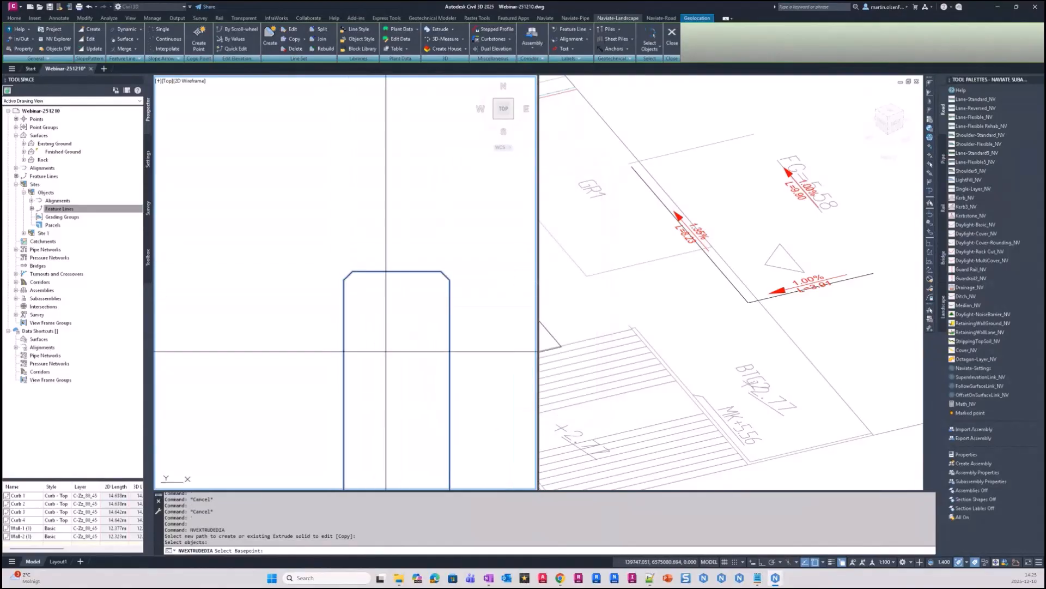
{"action": "scroll", "coordinate": [339, 310], "scroll_direction": "up", "scroll_amount": 5}
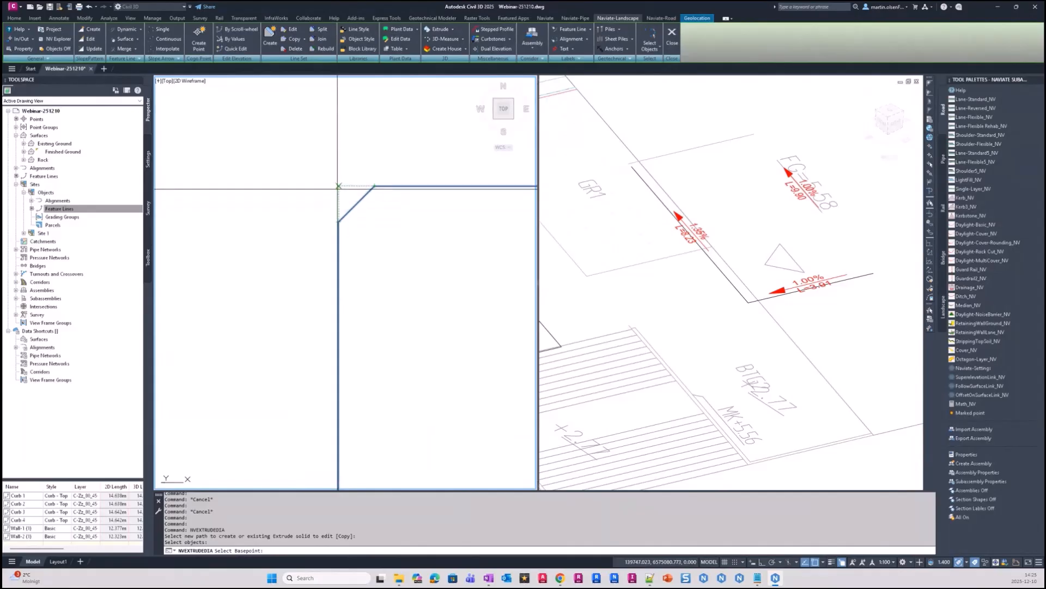
{"action": "left_click", "coordinate": [338, 185]}
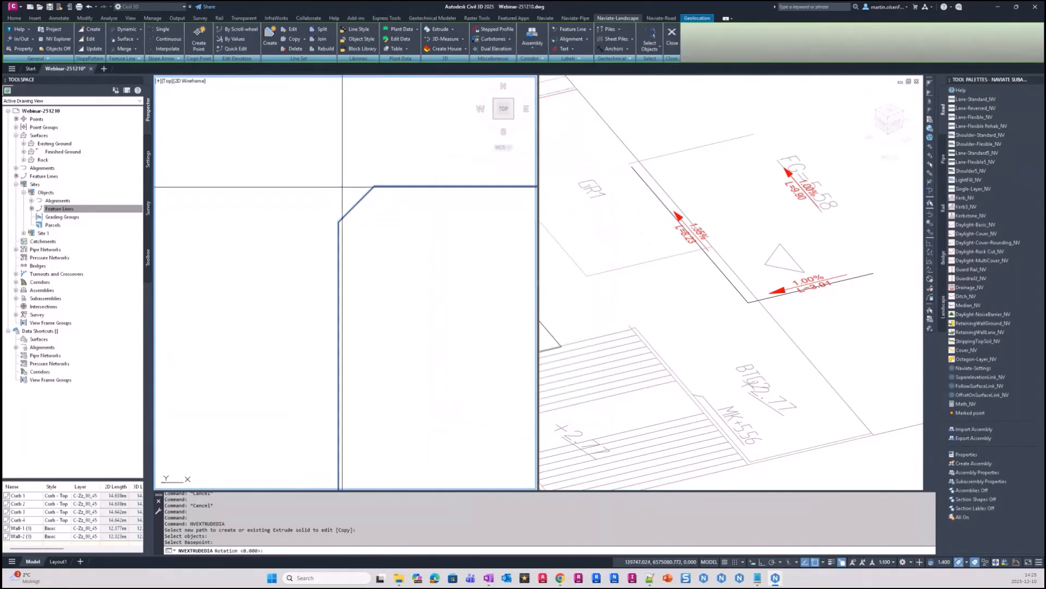
{"action": "key", "text": "Return"}
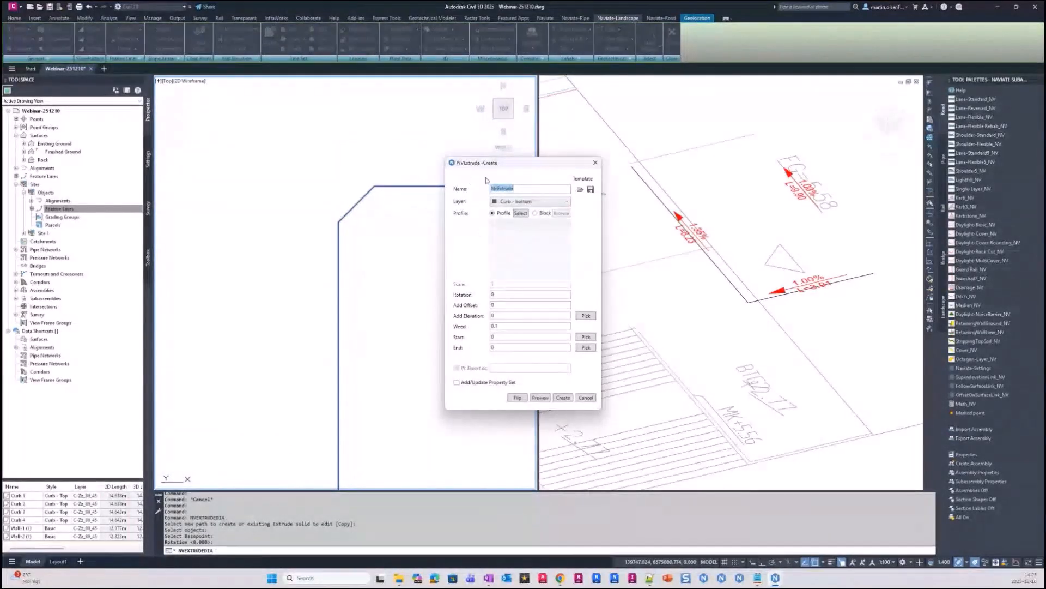
Name the extrusion T-wall-1 and put it on layer 0
{"action": "type", "text": "al"}
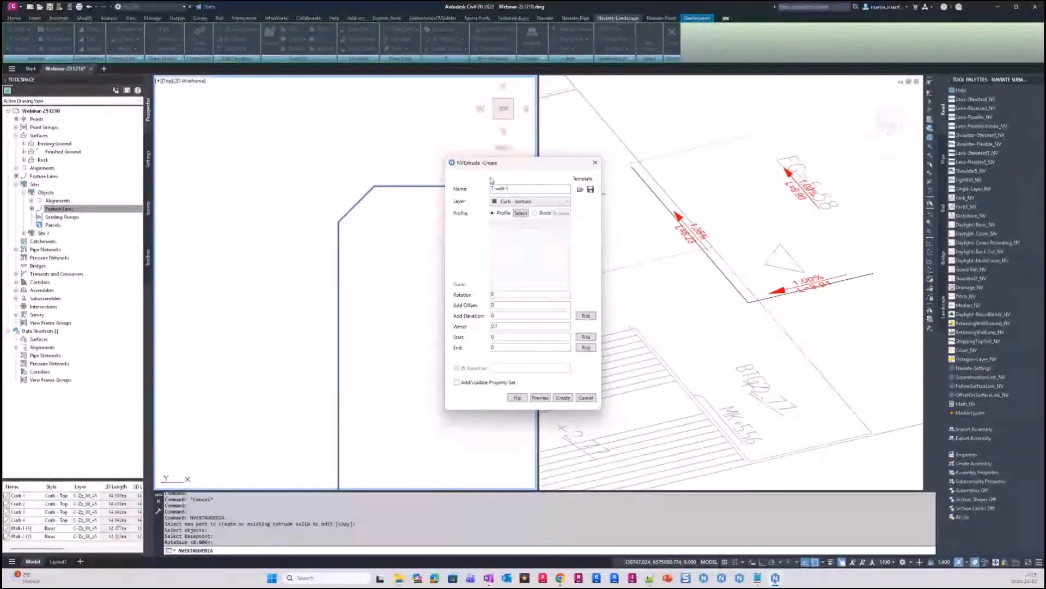
{"action": "type", "text": "l-1"}
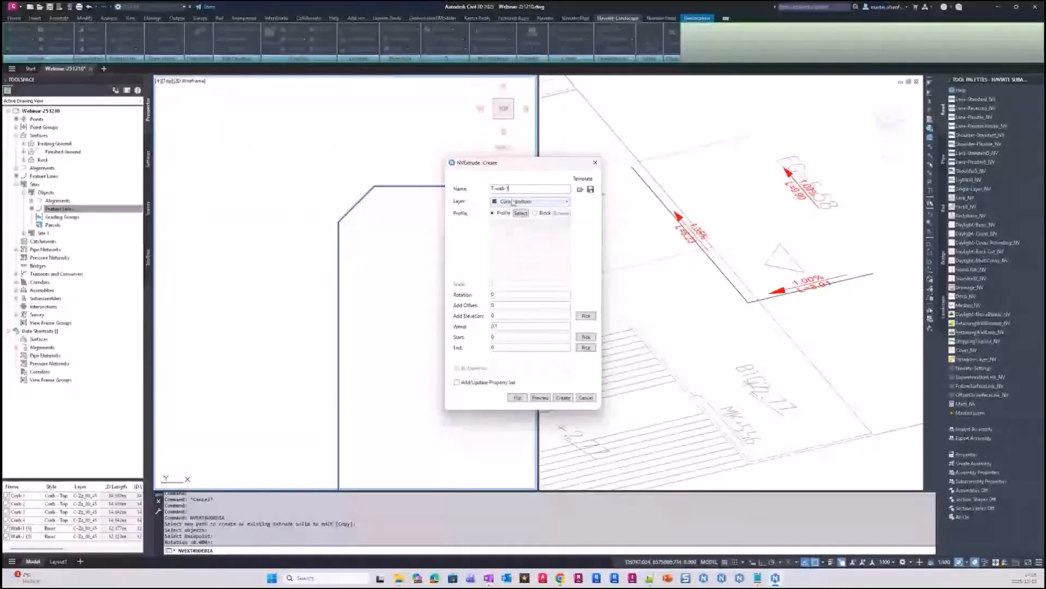
{"action": "left_click", "coordinate": [567, 202]}
{"action": "left_click", "coordinate": [550, 220]}
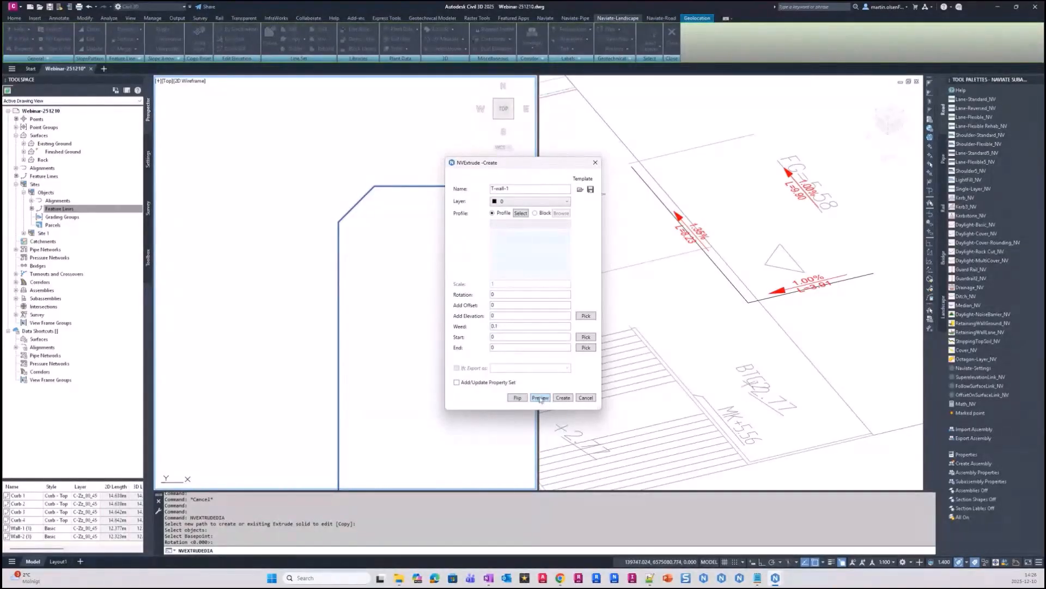
Preview the extruded T-wall in 3D and inspect how it follows the feature line from another angle
{"action": "left_click", "coordinate": [541, 397]}
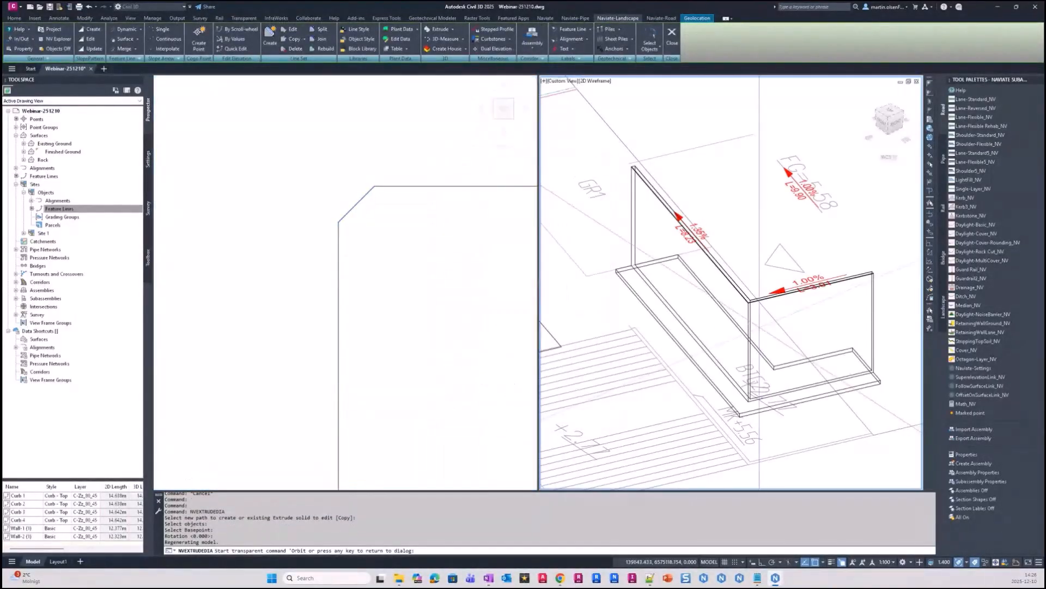
{"action": "scroll", "coordinate": [775, 323], "scroll_direction": "down", "scroll_amount": 4}
{"action": "middle_click_drag", "start_coordinate": [799, 328], "coordinate": [674, 314], "text": "shift"}
{"action": "scroll", "coordinate": [674, 315], "scroll_direction": "up", "scroll_amount": 6}
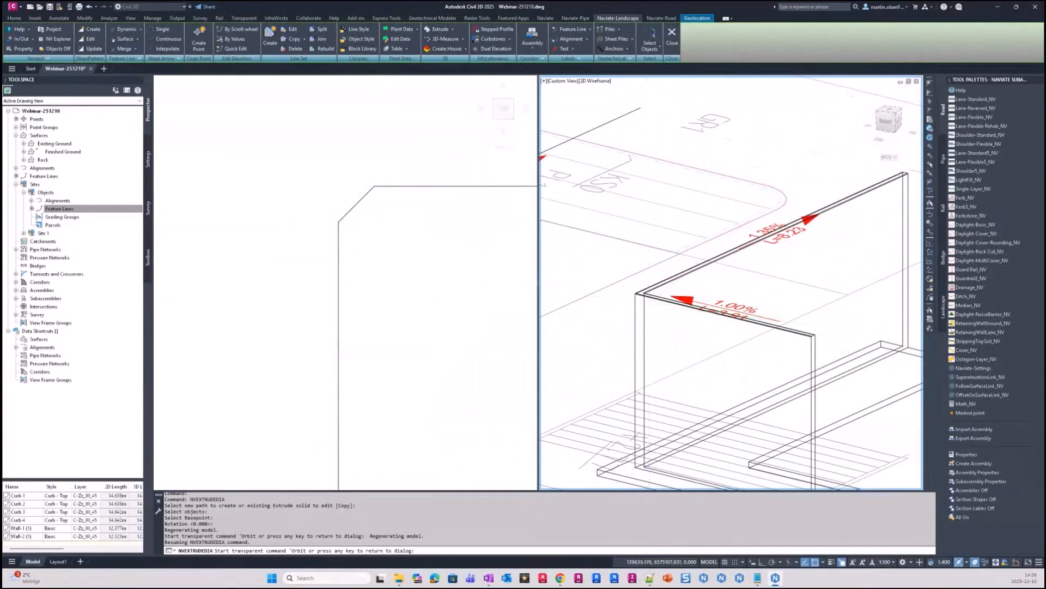
{"action": "scroll", "coordinate": [651, 310], "scroll_direction": "down", "scroll_amount": 2}
{"action": "key", "text": "Return"}
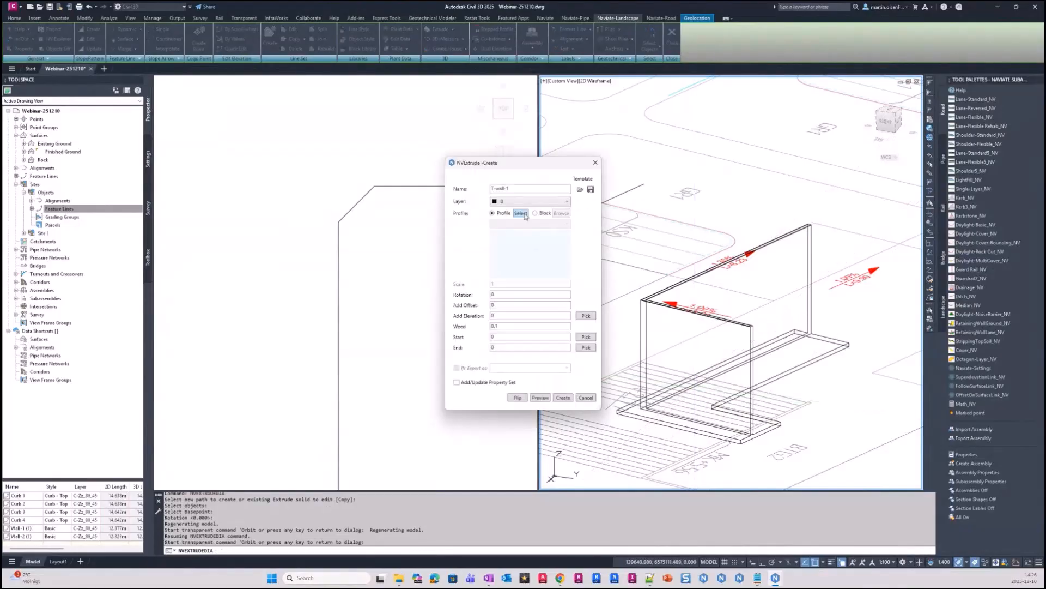
Flip the wall solid to the other side of its path and flip it back
{"action": "left_click_drag", "start_coordinate": [543, 172], "coordinate": [440, 136]}
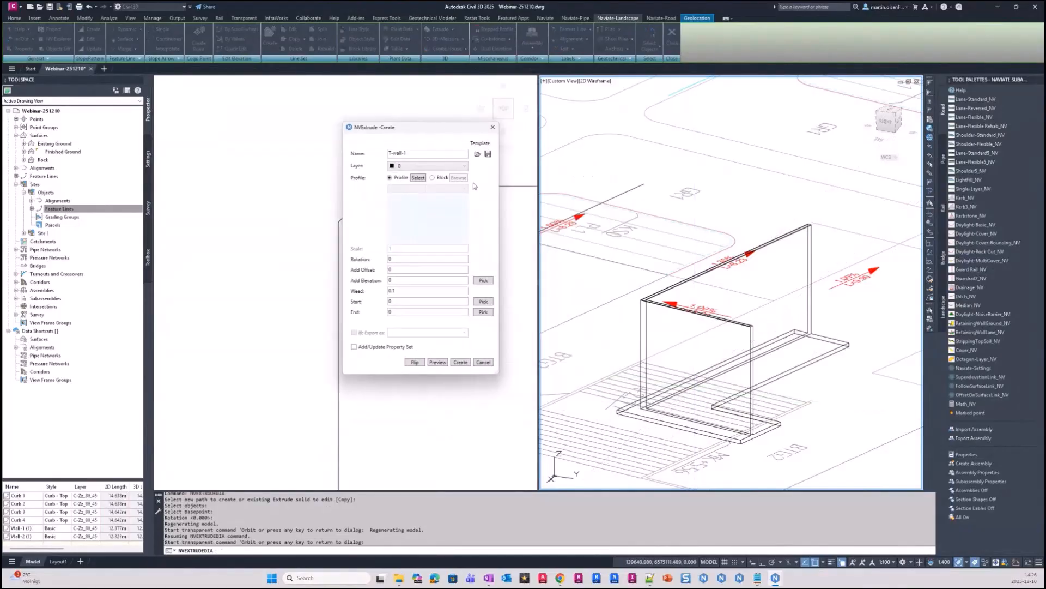
{"action": "left_click", "coordinate": [414, 362]}
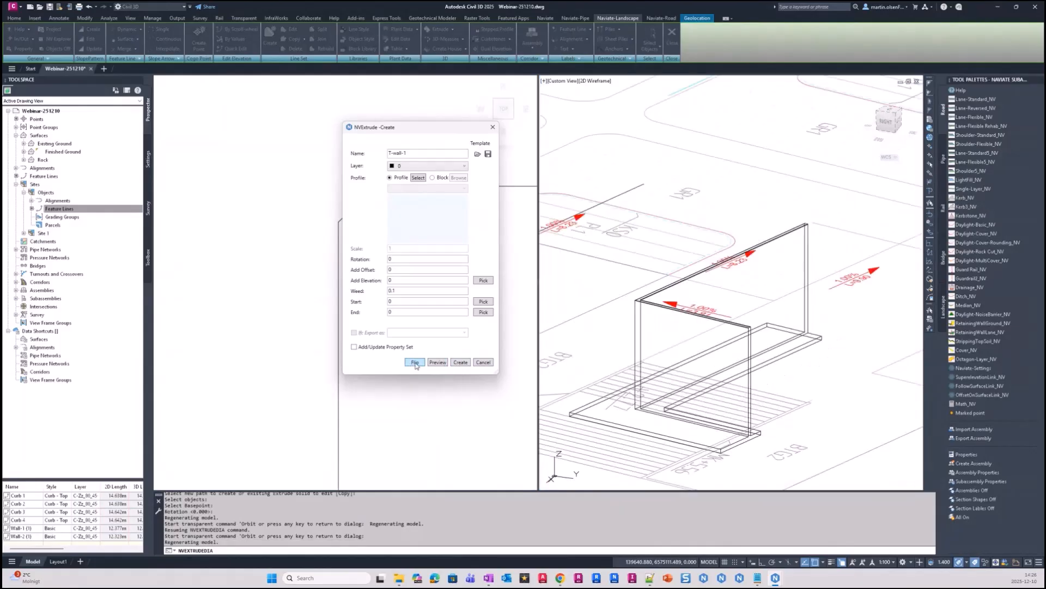
{"action": "left_click", "coordinate": [415, 363]}
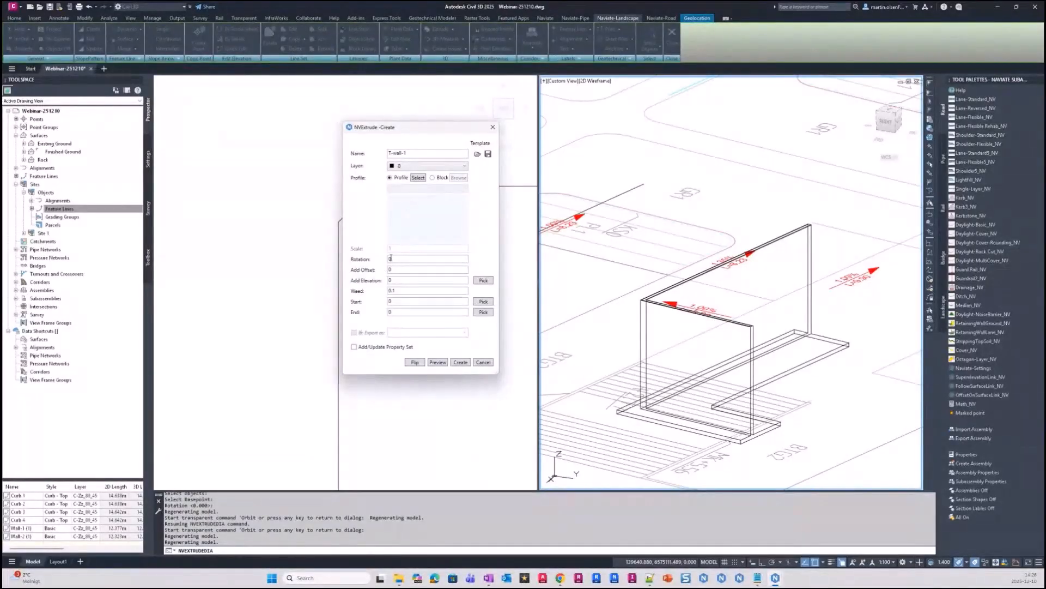
Preview the wall with an added offset of 0.5, and again with the offset towards the opposite side
{"action": "left_click", "coordinate": [423, 269]}
{"action": "type", "text": "0.5"}
{"action": "left_click", "coordinate": [440, 364]}
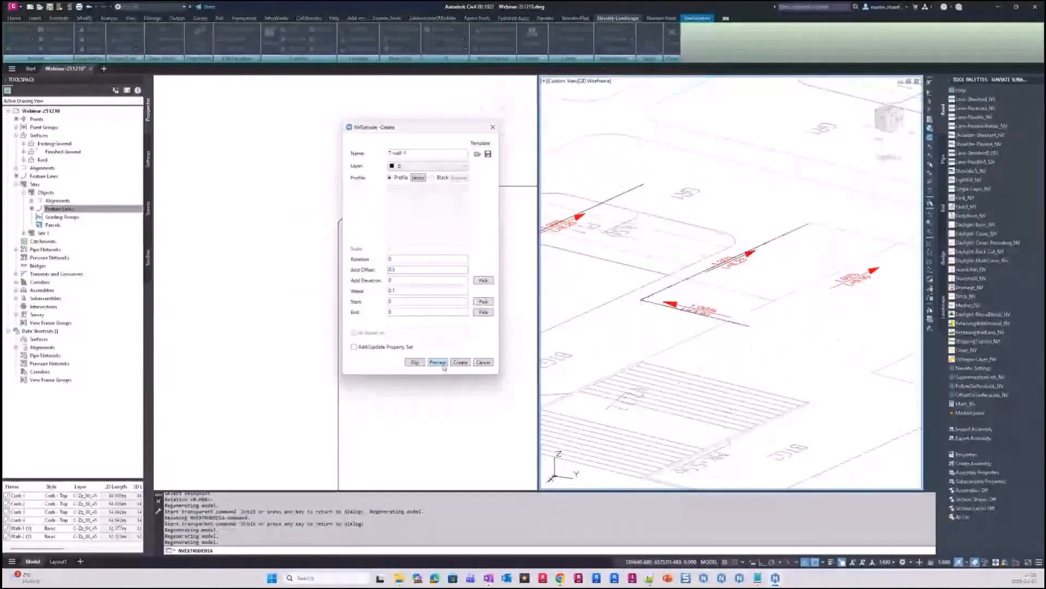
{"action": "key", "text": "Return"}
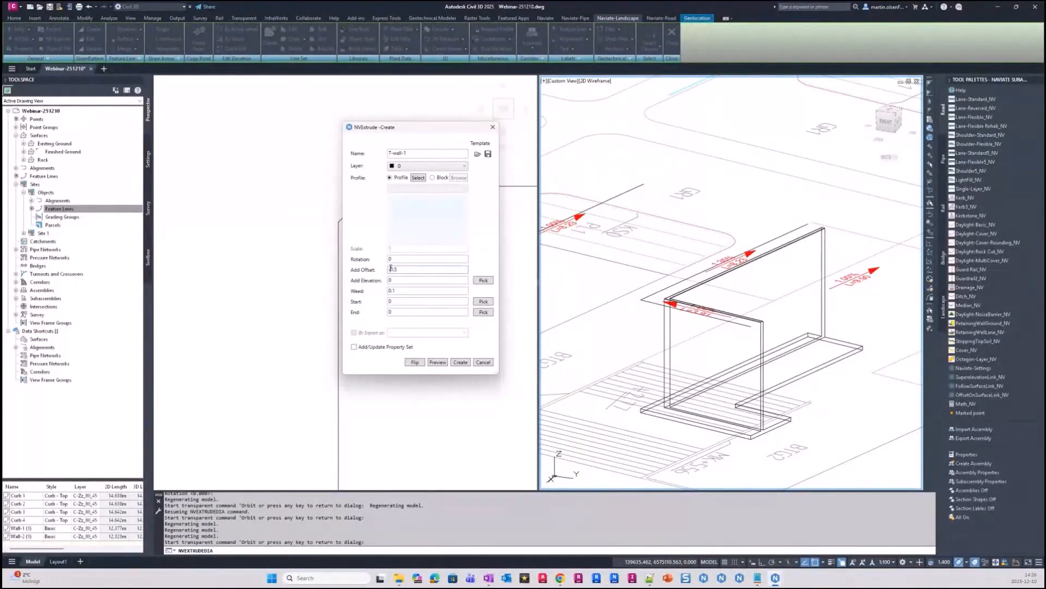
{"action": "left_click", "coordinate": [436, 362]}
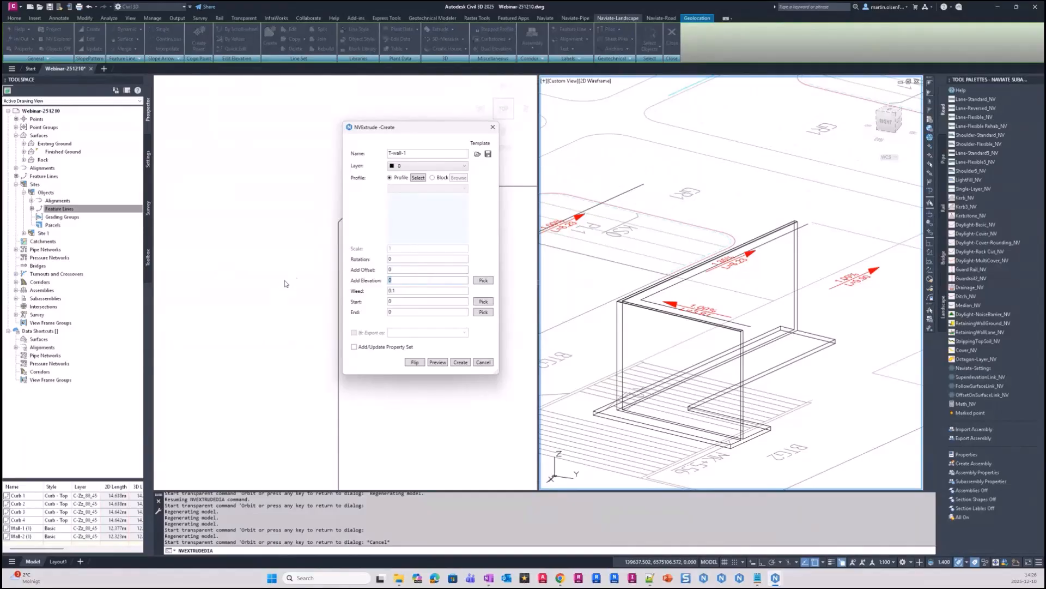
Set the wall's added elevation to 0.05 and inspect the preview at the wall's top edge
{"action": "type", "text": "0.05"}
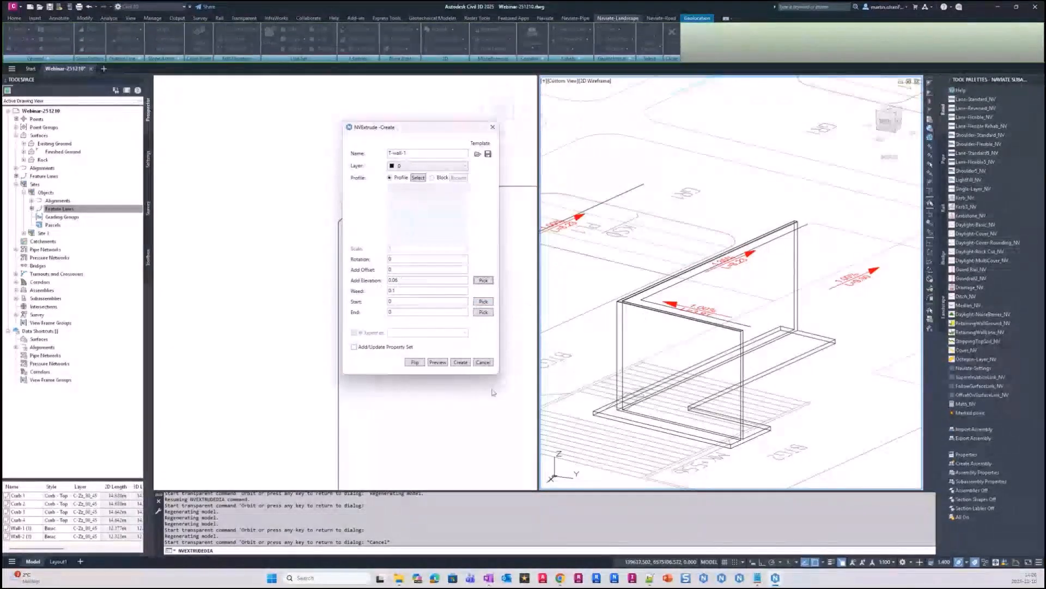
{"action": "left_click", "coordinate": [437, 362]}
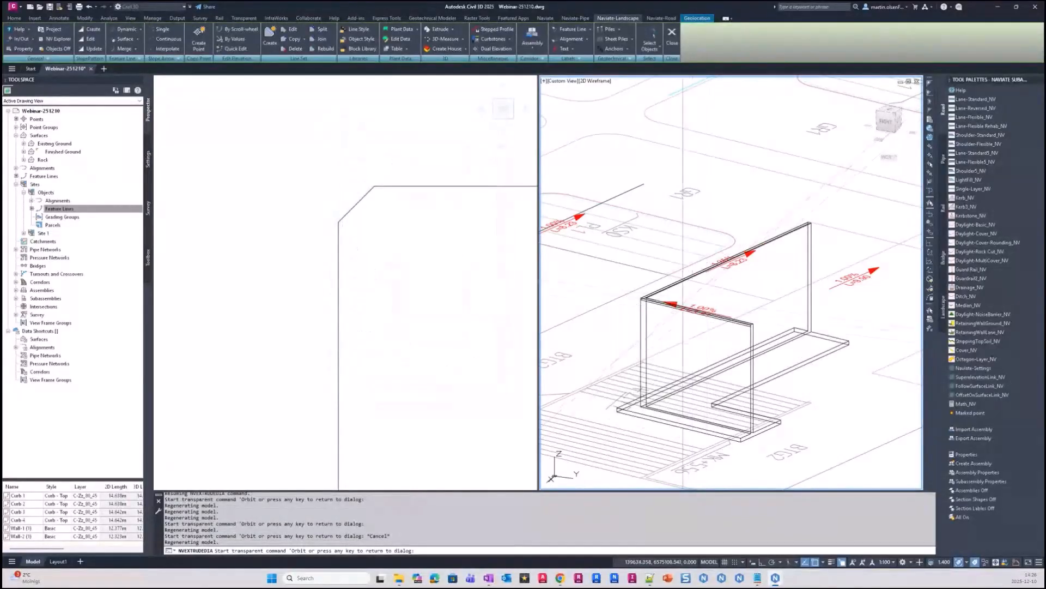
{"action": "scroll", "coordinate": [756, 333], "scroll_direction": "up", "scroll_amount": 4}
{"action": "scroll", "coordinate": [745, 322], "scroll_direction": "up", "scroll_amount": 6}
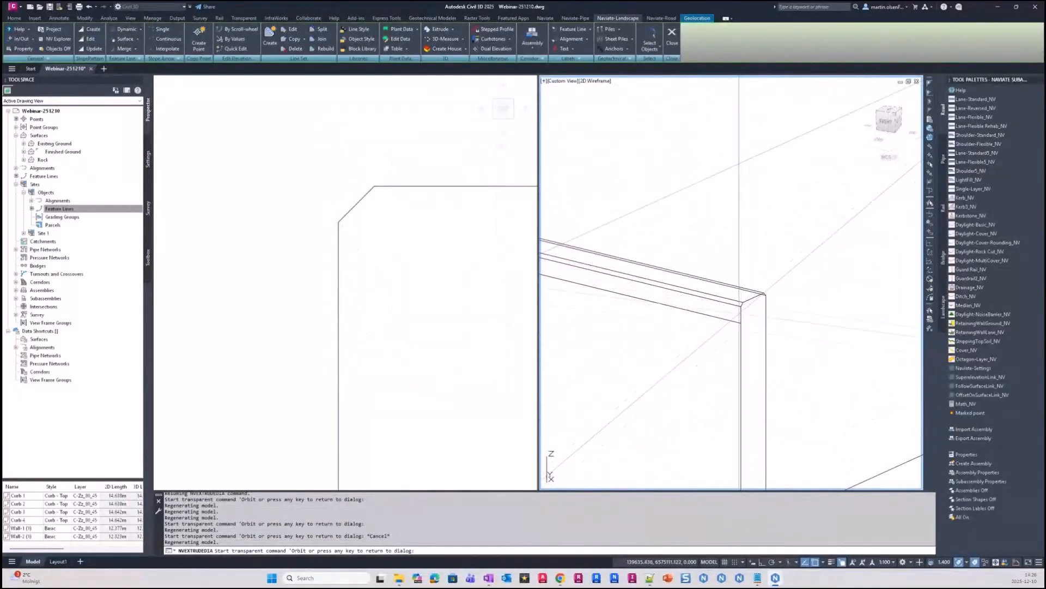
Create the T-wall-1 extrusion and apply it to the second wall feature line as well, without flipping it
{"action": "key", "text": "Escape"}
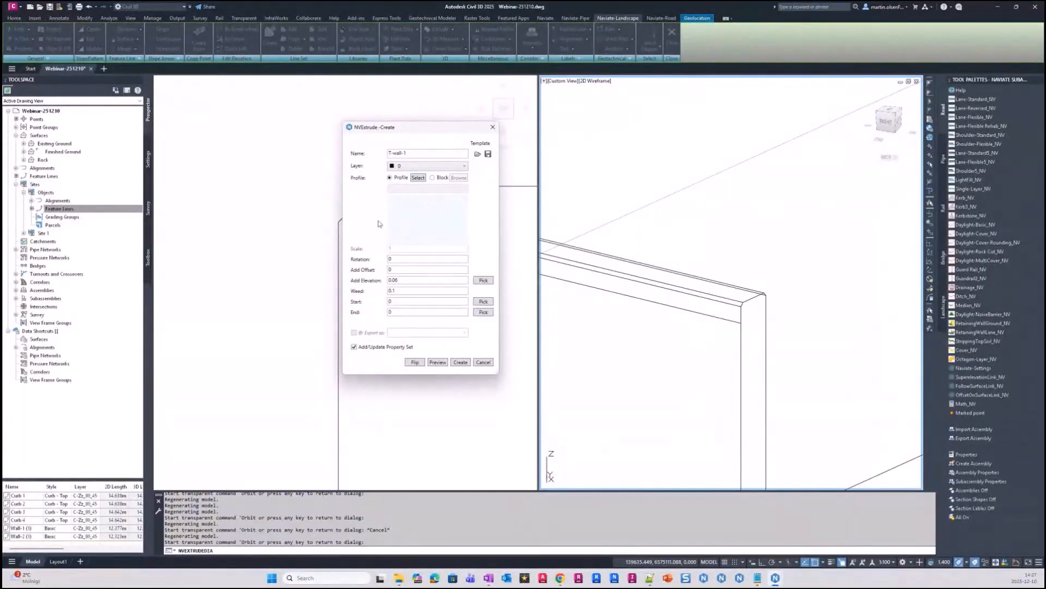
{"action": "left_click", "coordinate": [459, 362]}
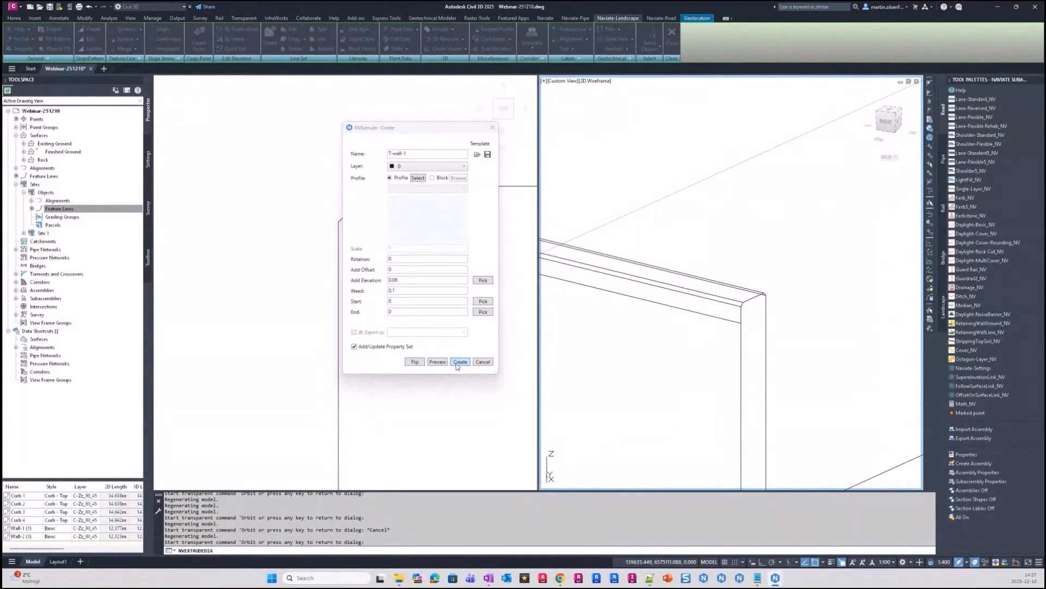
{"action": "scroll", "coordinate": [722, 283], "scroll_direction": "down", "scroll_amount": 6}
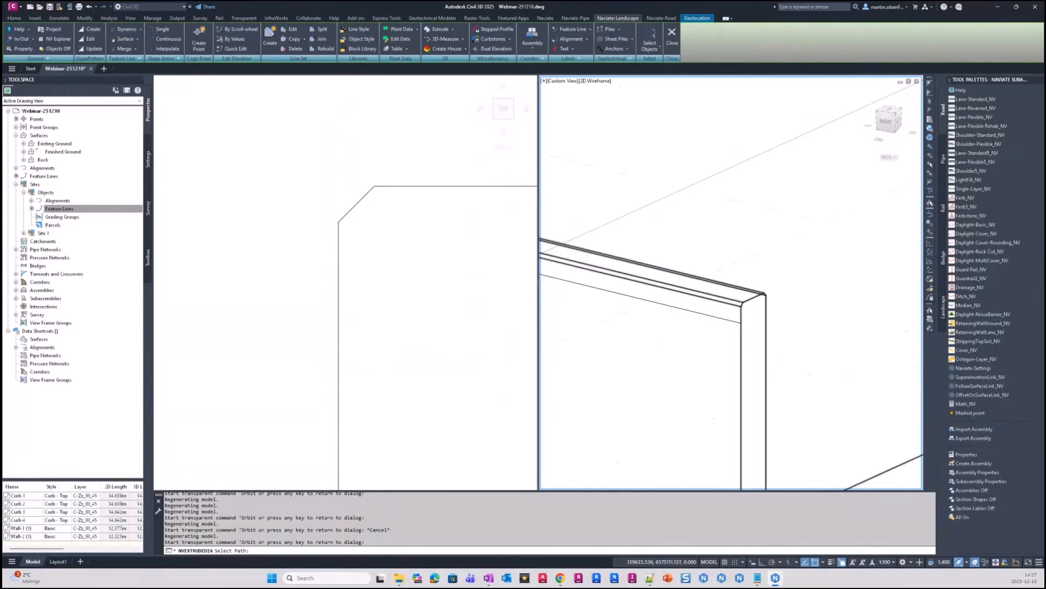
{"action": "middle_click_drag", "start_coordinate": [638, 361], "coordinate": [689, 352]}
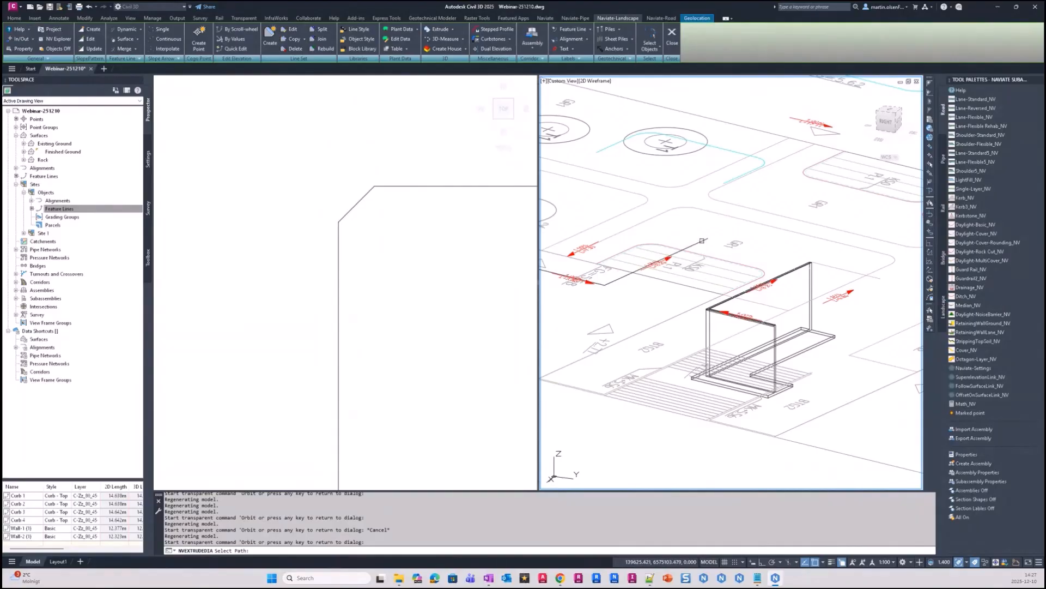
{"action": "middle_click_drag", "start_coordinate": [703, 241], "coordinate": [742, 254]}
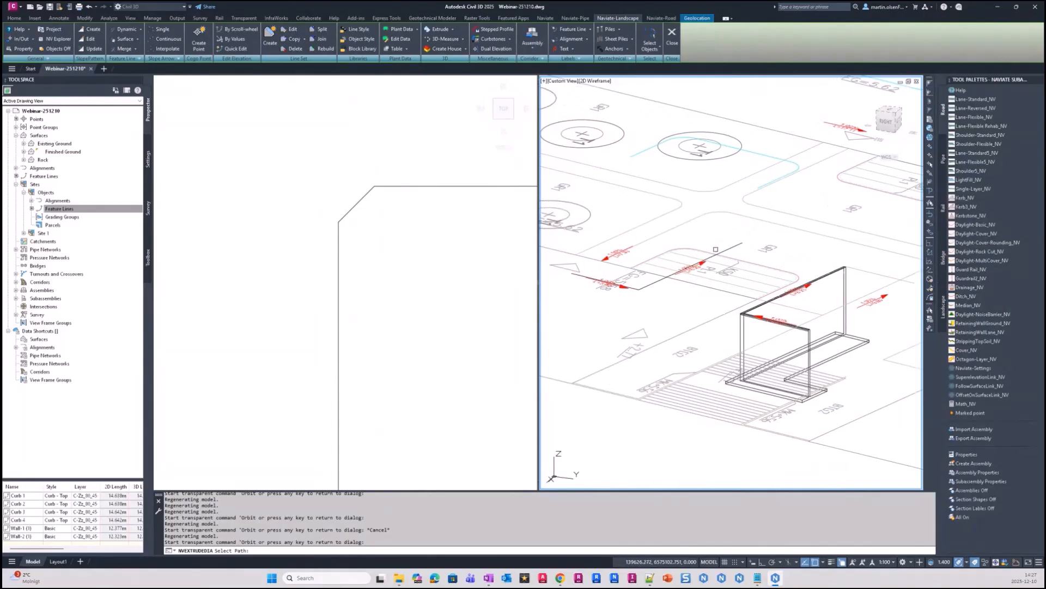
{"action": "left_click", "coordinate": [737, 245]}
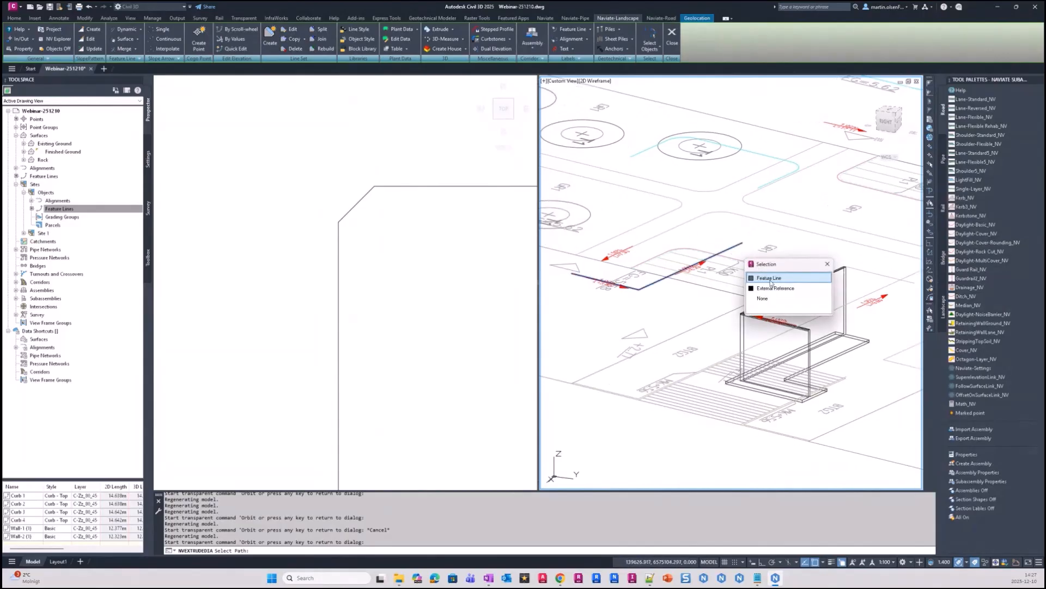
{"action": "left_click", "coordinate": [770, 282]}
{"action": "key", "text": "Return"}
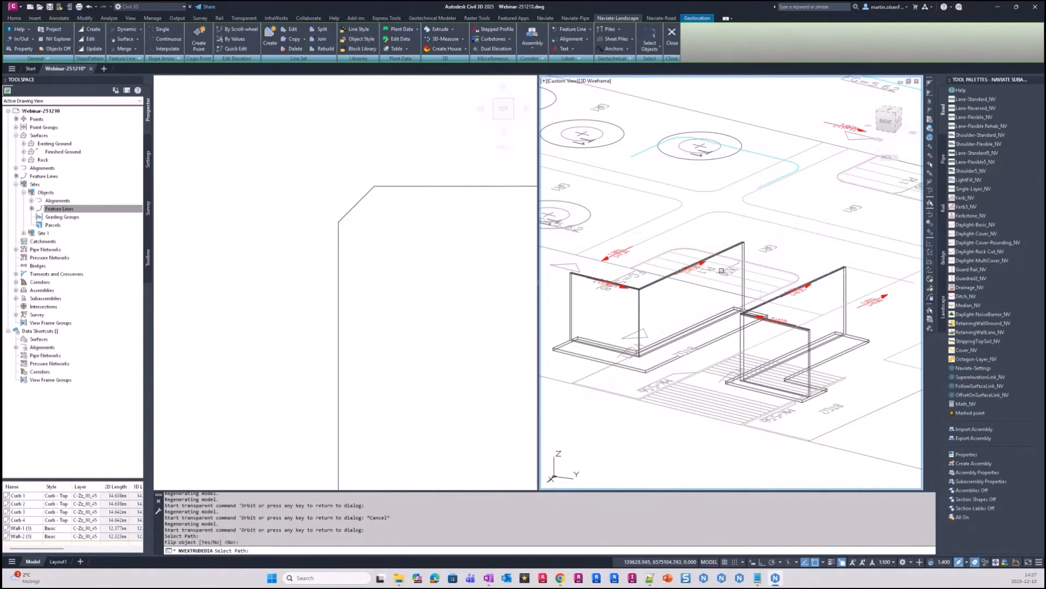
Finish the wall extrusions and accept the property set for the new solids
{"action": "scroll", "coordinate": [677, 327], "scroll_direction": "up", "scroll_amount": 3}
{"action": "scroll", "coordinate": [681, 343], "scroll_direction": "down", "scroll_amount": 5}
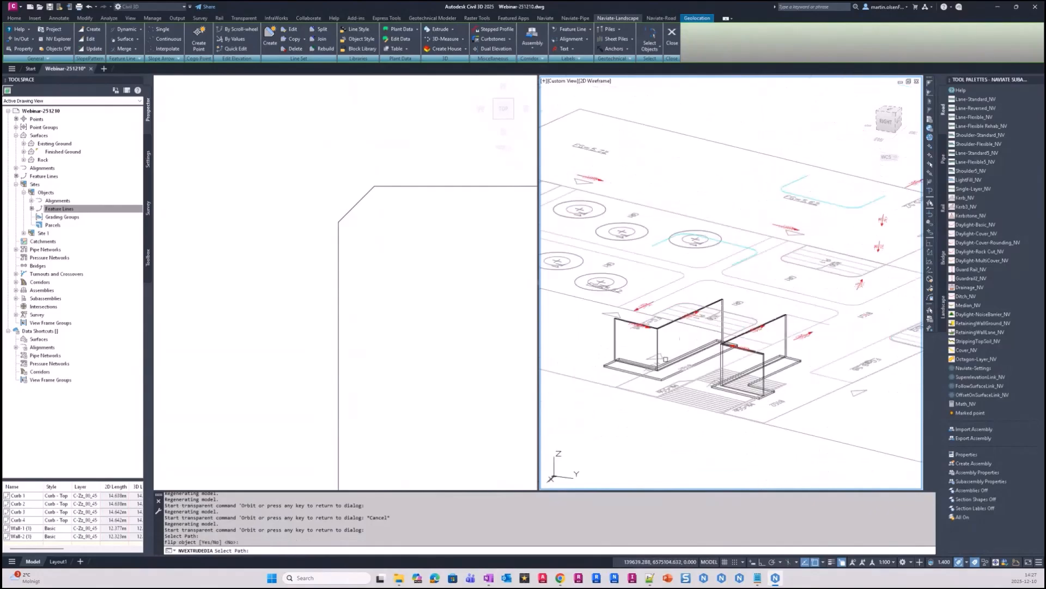
{"action": "scroll", "coordinate": [634, 374], "scroll_direction": "up", "scroll_amount": 2}
{"action": "scroll", "coordinate": [652, 366], "scroll_direction": "up", "scroll_amount": 3}
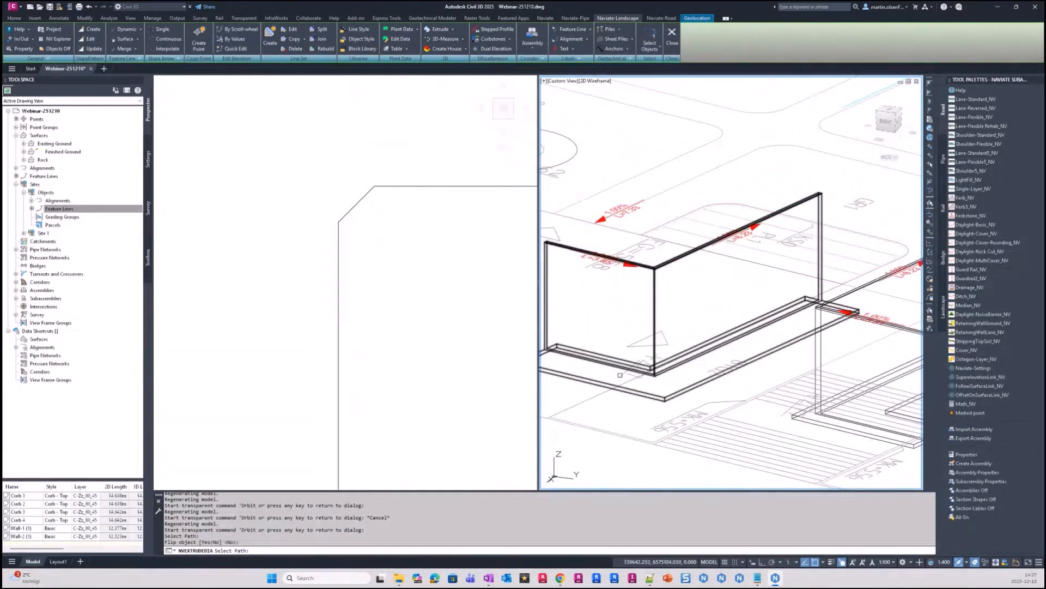
{"action": "scroll", "coordinate": [732, 369], "scroll_direction": "down", "scroll_amount": 3}
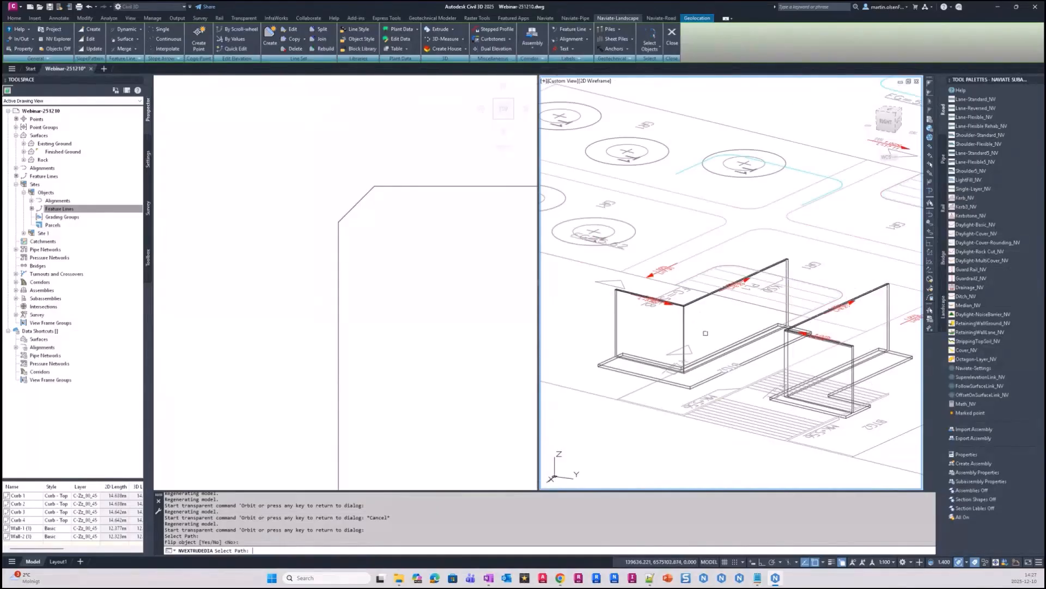
{"action": "left_click", "coordinate": [694, 292]}
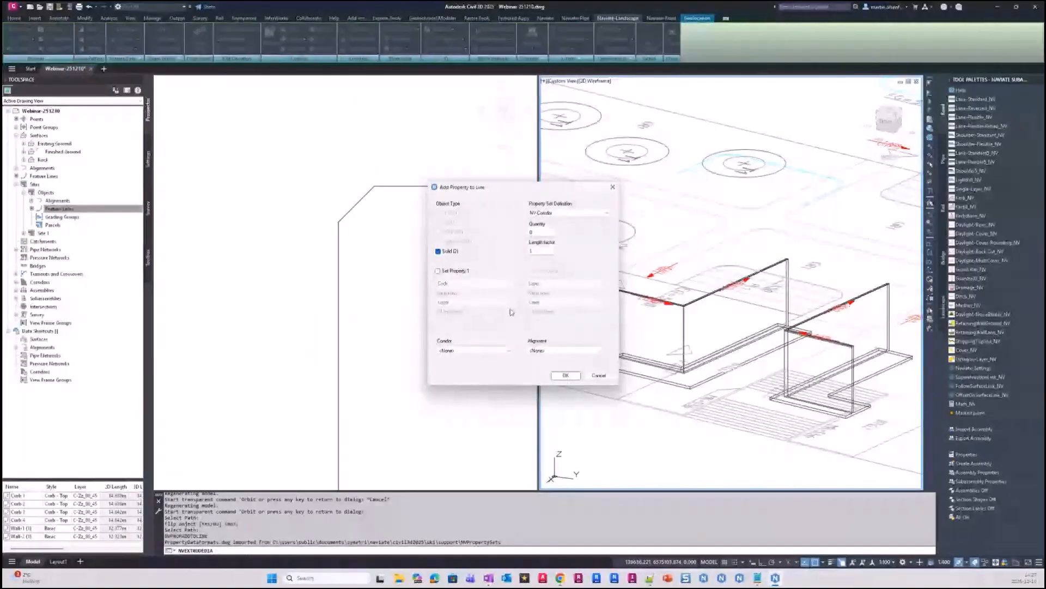
{"action": "left_click", "coordinate": [566, 376]}
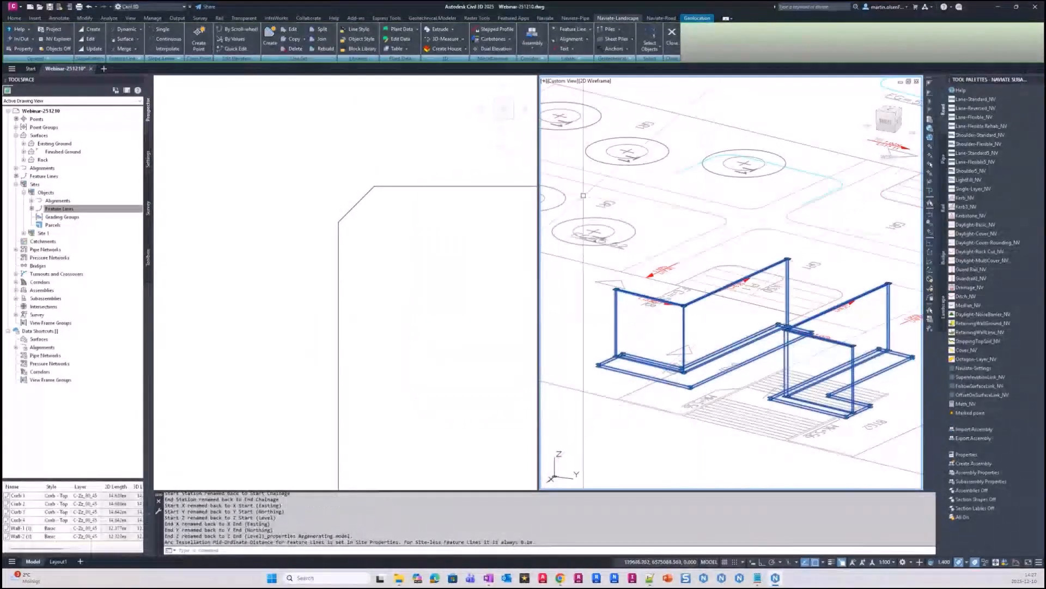
{"action": "key", "text": "Escape"}
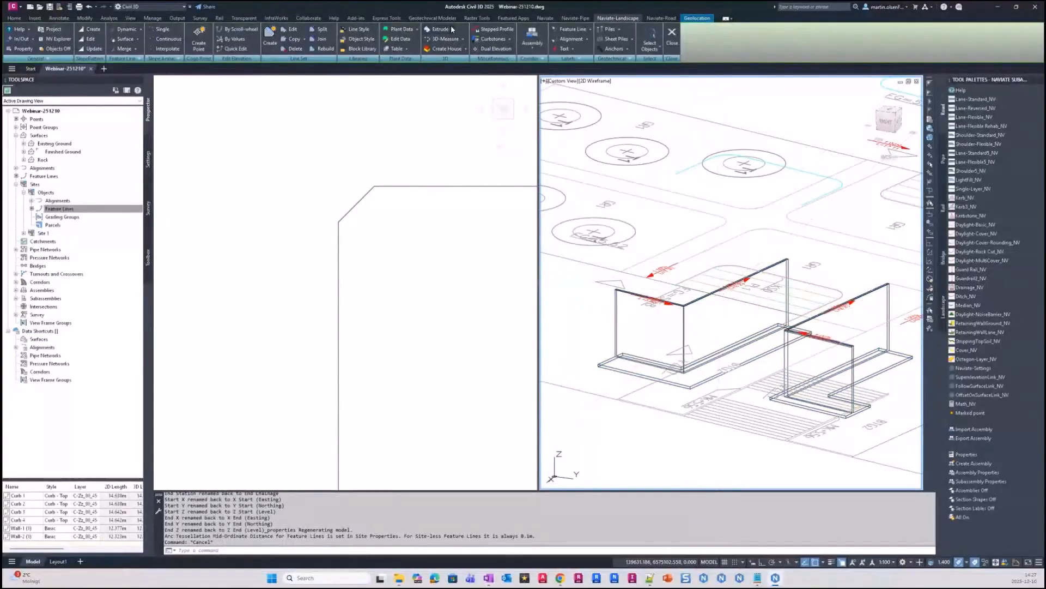
Flip the newly extruded second T-wall solid to the opposite side of its feature line
{"action": "left_click", "coordinate": [450, 27]}
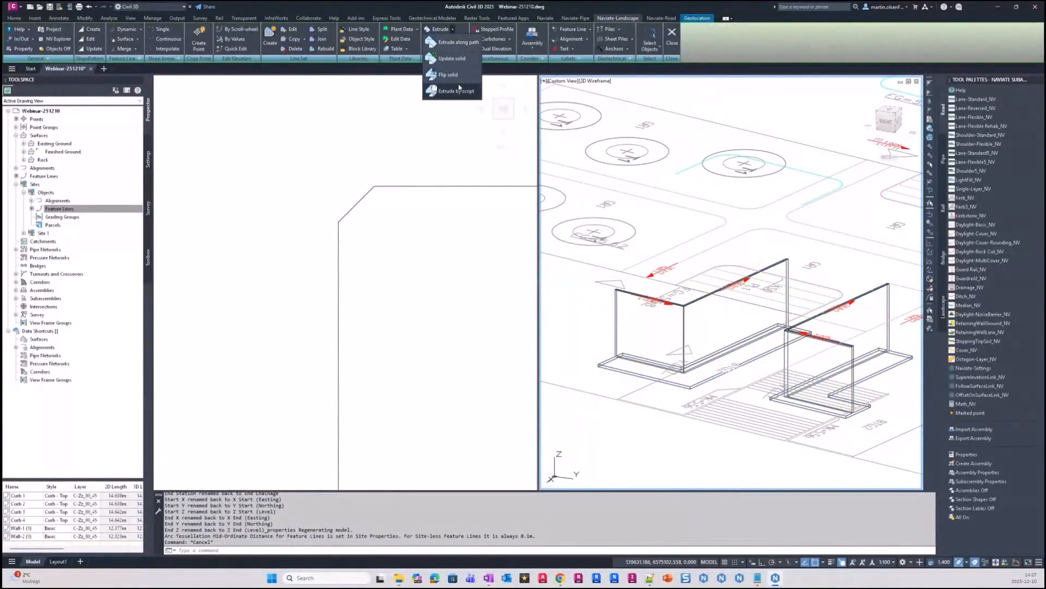
{"action": "left_click", "coordinate": [450, 76]}
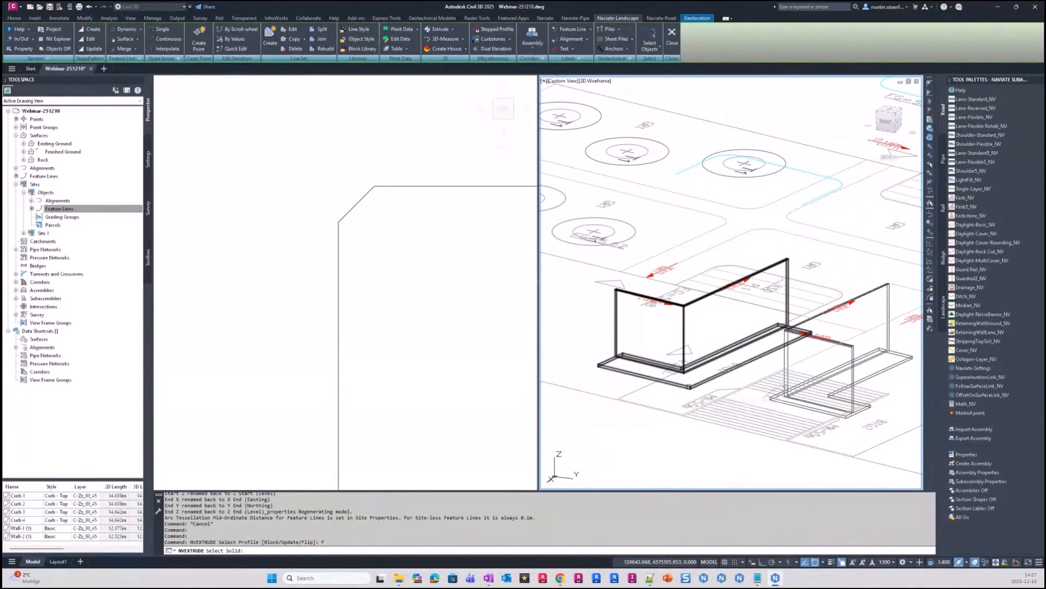
{"action": "left_click", "coordinate": [689, 386]}
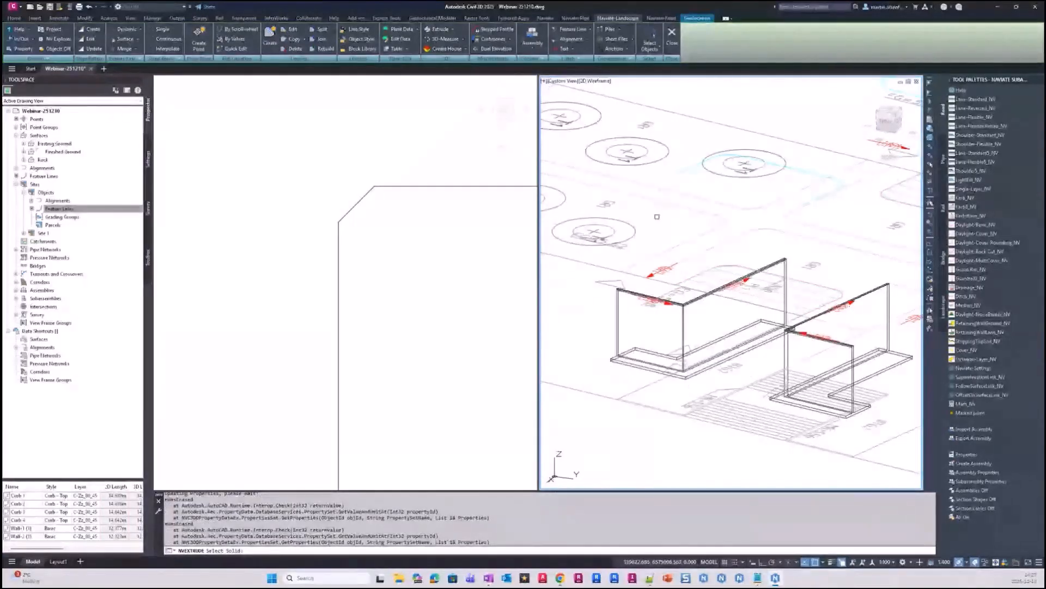
{"action": "key", "text": "Escape"}
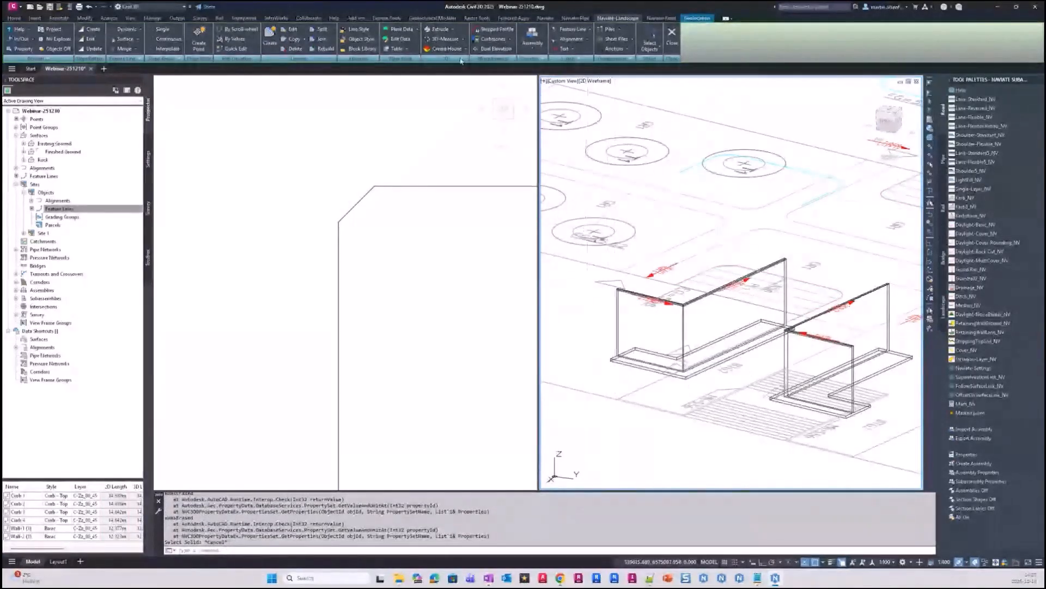
Edit the flipped T-wall extrusion to increase its added elevation, accepting the property set again
{"action": "left_click", "coordinate": [452, 29]}
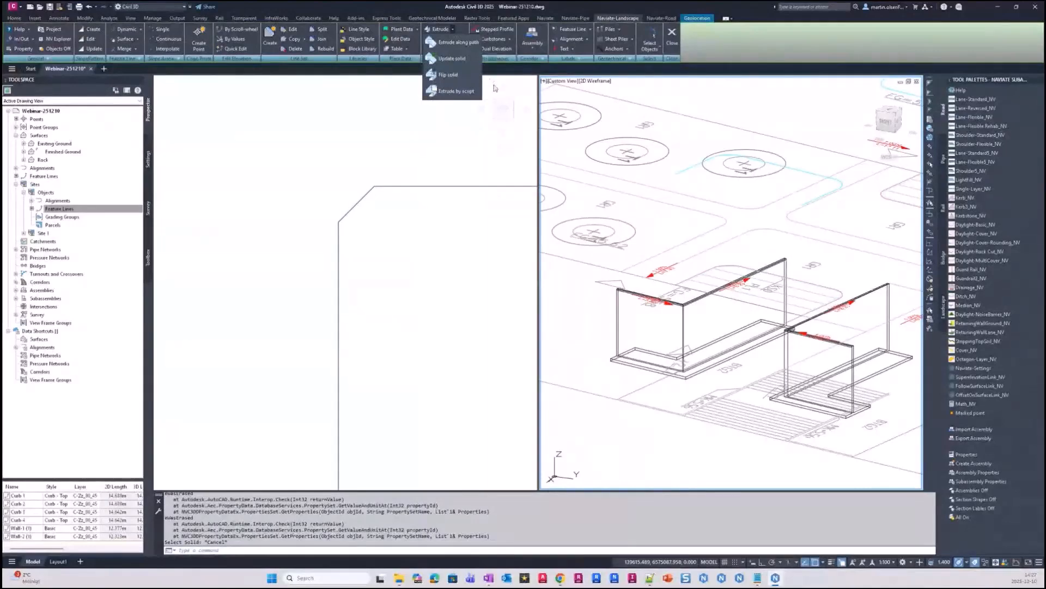
{"action": "left_click", "coordinate": [446, 43]}
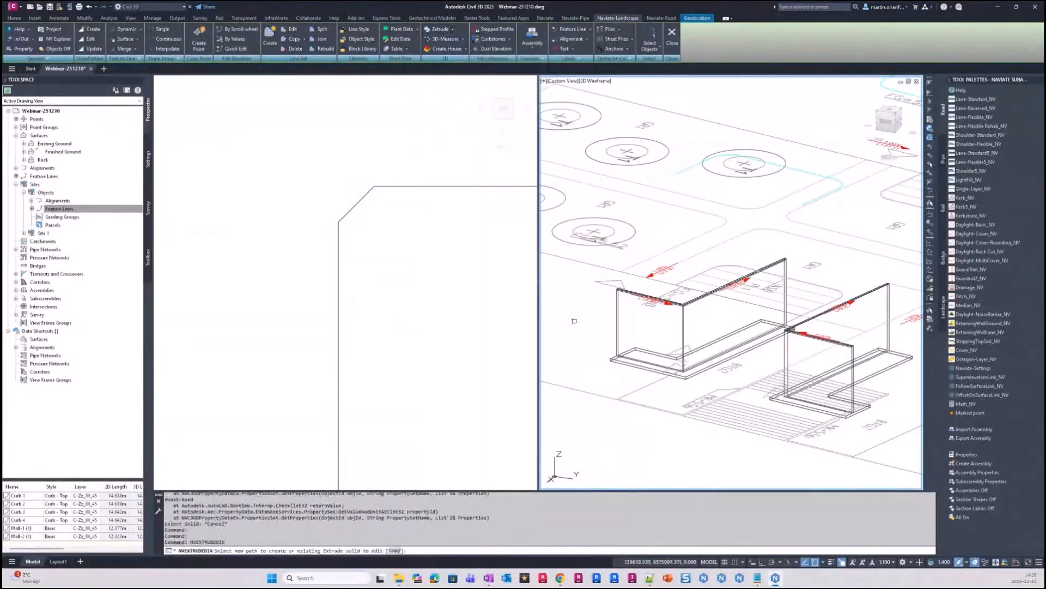
{"action": "left_click", "coordinate": [685, 330]}
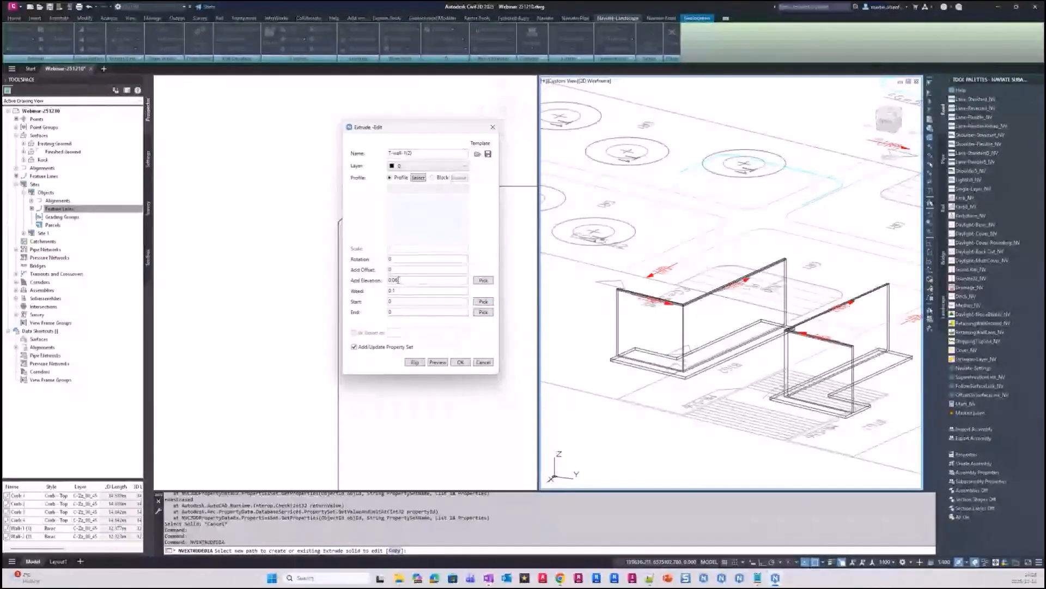
{"action": "type", "text": "1"}
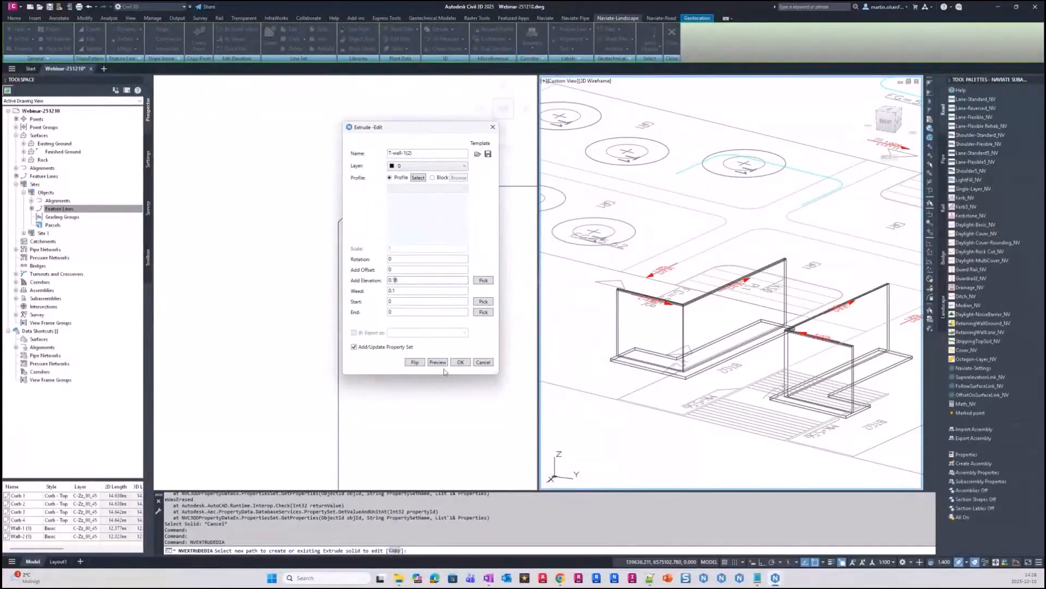
{"action": "left_click", "coordinate": [459, 362]}
{"action": "left_click", "coordinate": [685, 333]}
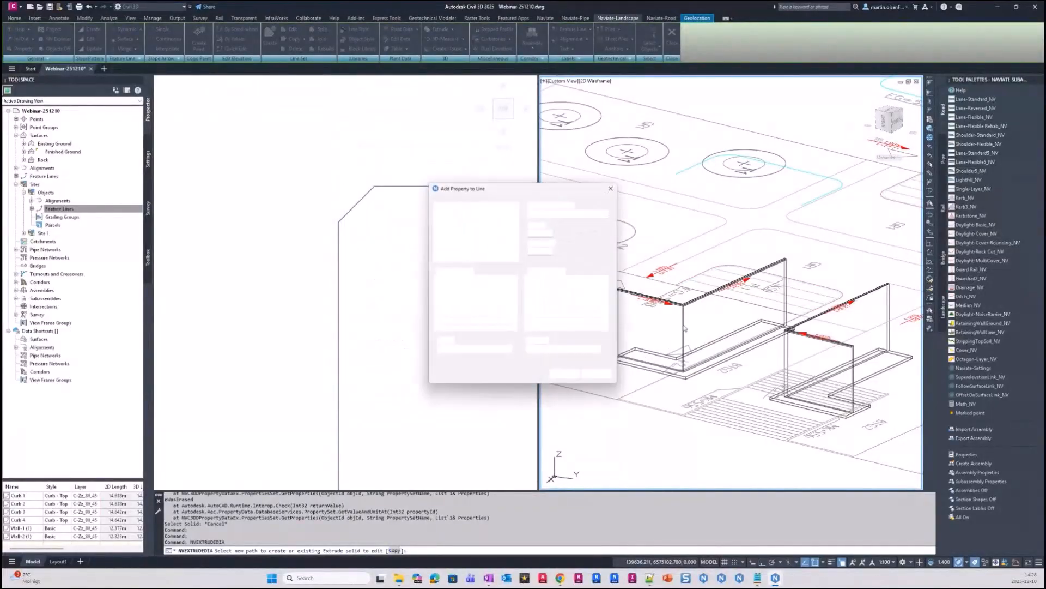
{"action": "left_click", "coordinate": [576, 375]}
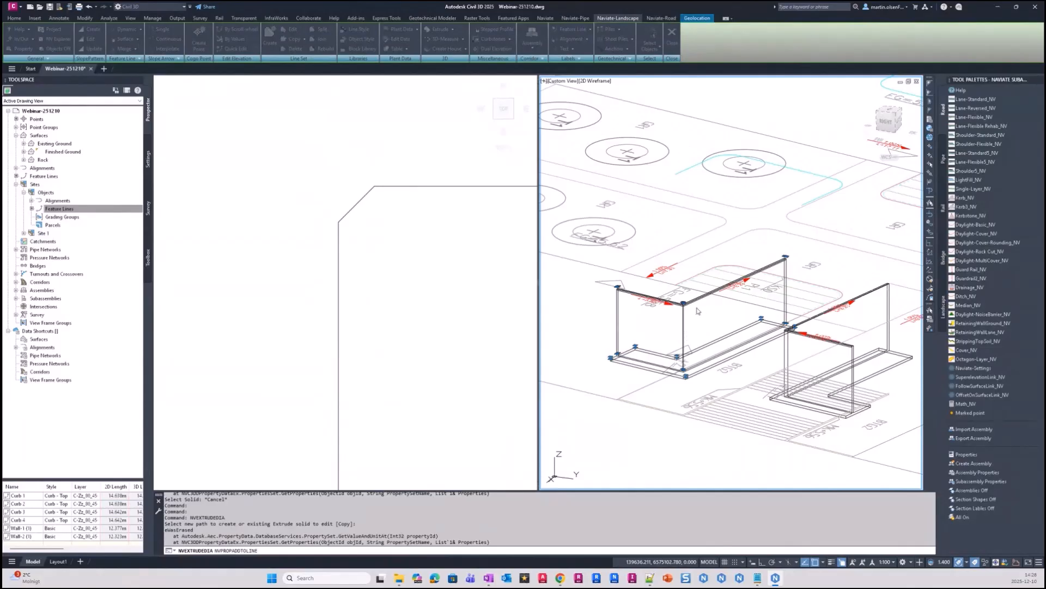
{"action": "key", "text": "Escape"}
Stretch the upper-left vertex of the T-wall profile's top edge upward to give the stem a pointed top
{"action": "scroll", "coordinate": [697, 310], "scroll_direction": "up", "scroll_amount": 5}
{"action": "left_click", "coordinate": [428, 355]}
{"action": "scroll", "coordinate": [415, 351], "scroll_direction": "down", "scroll_amount": 5}
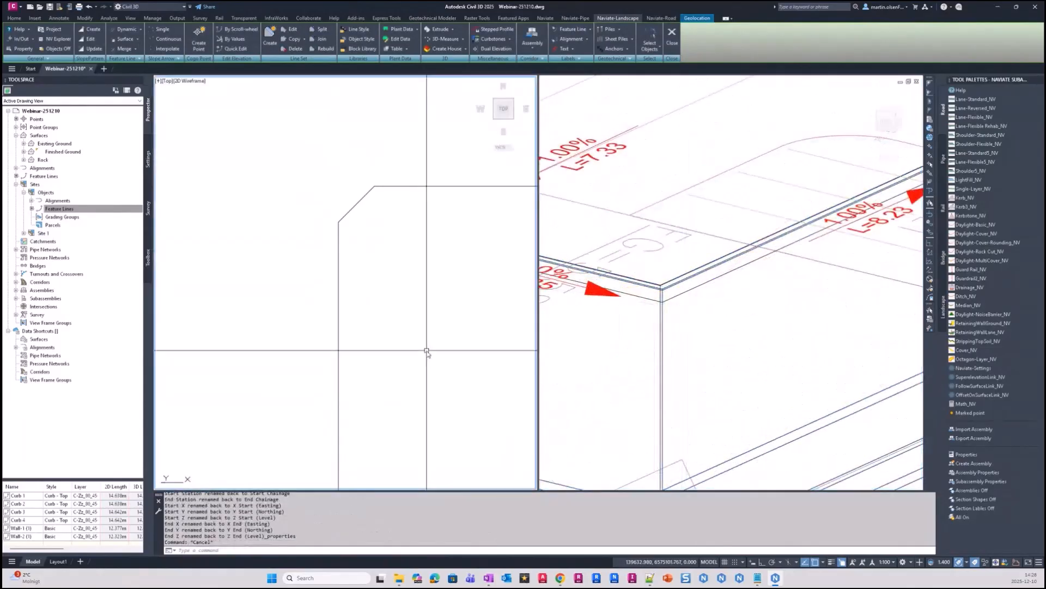
{"action": "scroll", "coordinate": [416, 276], "scroll_direction": "down", "scroll_amount": 2}
{"action": "left_click", "coordinate": [703, 311]}
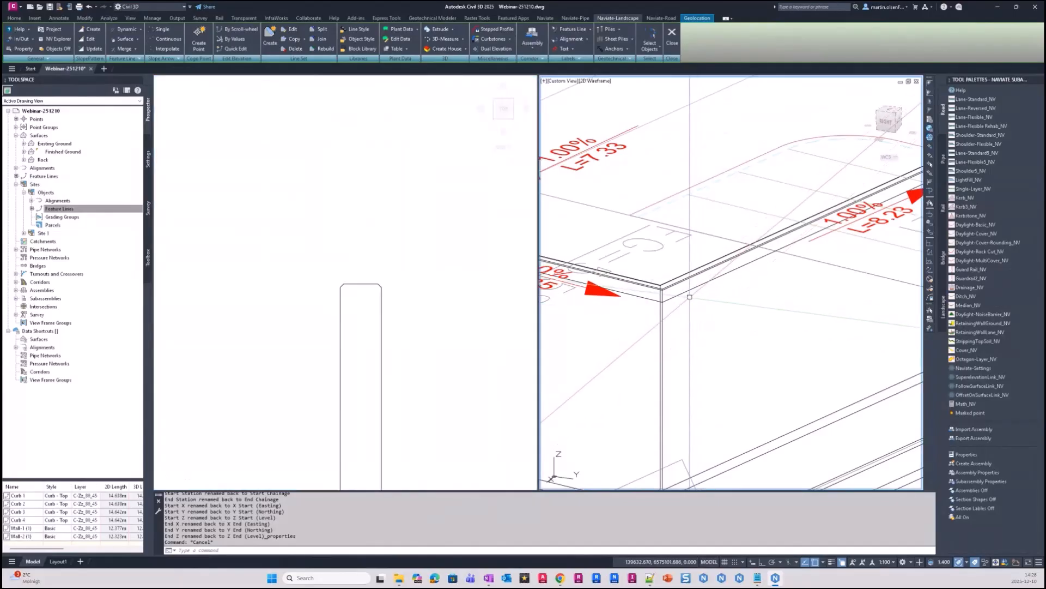
{"action": "left_click", "coordinate": [423, 293]}
{"action": "left_click", "coordinate": [370, 284]}
{"action": "left_click", "coordinate": [343, 284]}
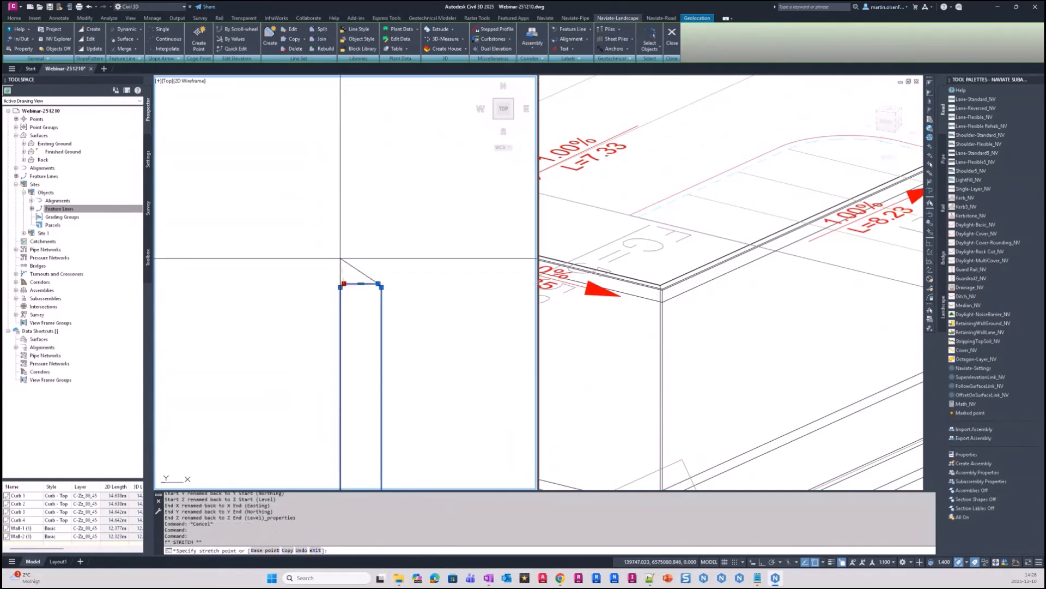
{"action": "left_click", "coordinate": [352, 233]}
{"action": "key", "text": "Escape"}
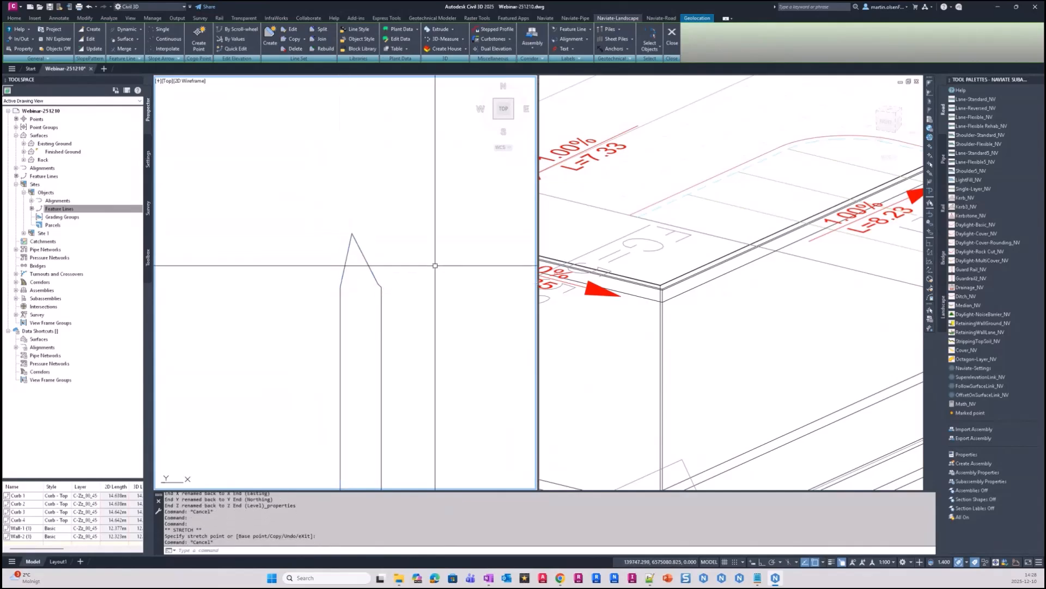
Update the first T-wall solid, the one that was not flipped, from the modified profile
{"action": "left_click", "coordinate": [446, 30]}
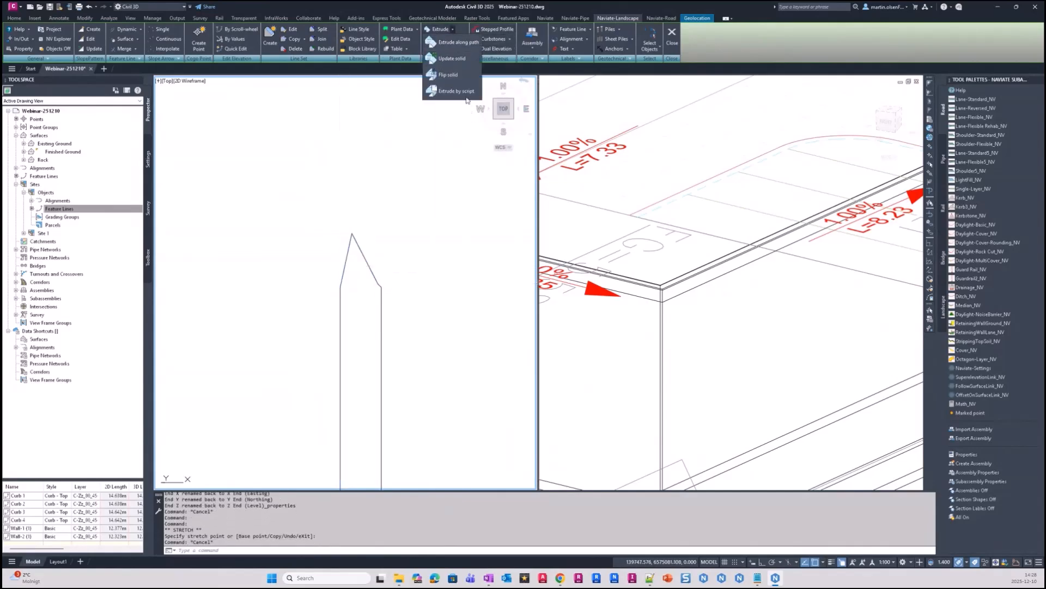
{"action": "left_click", "coordinate": [451, 58]}
{"action": "left_click", "coordinate": [652, 374]}
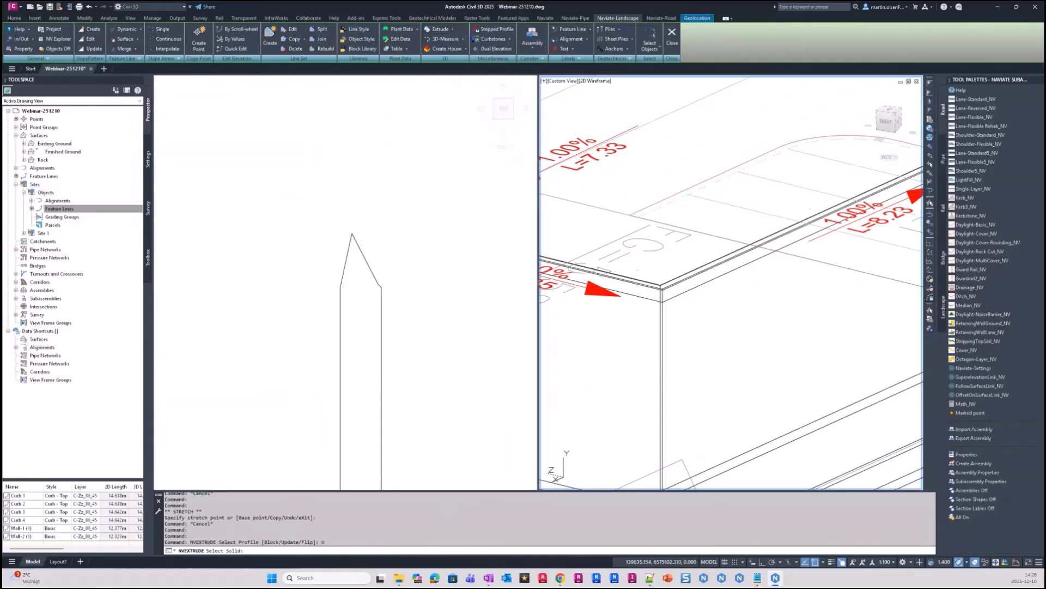
{"action": "scroll", "coordinate": [823, 311], "scroll_direction": "down", "scroll_amount": 2}
{"action": "middle_click_drag", "start_coordinate": [707, 303], "coordinate": [737, 201], "text": "shift"}
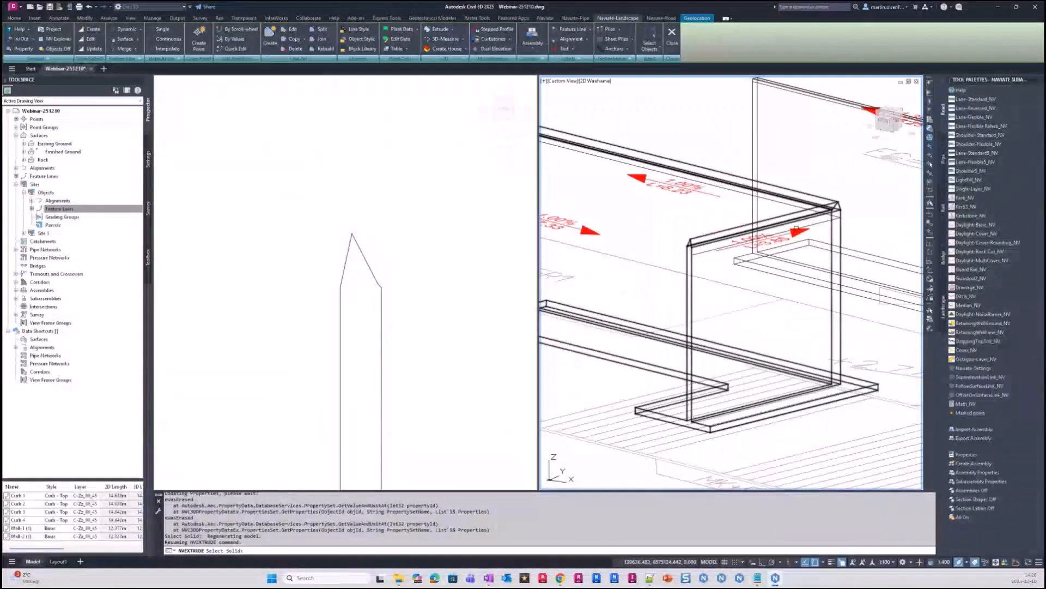
Compare the updated T-wall solid with the modified profile and the neighbouring wall, and end the update command
{"action": "left_click", "coordinate": [443, 277]}
{"action": "scroll", "coordinate": [844, 290], "scroll_direction": "down", "scroll_amount": 2}
{"action": "left_click", "coordinate": [844, 289]}
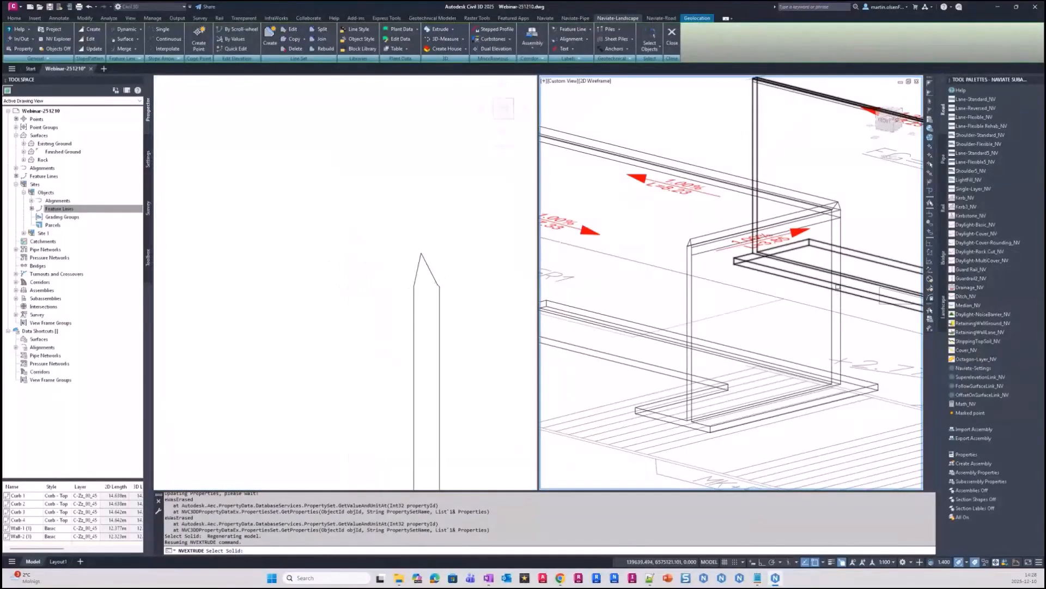
{"action": "scroll", "coordinate": [842, 289], "scroll_direction": "down", "scroll_amount": 2}
{"action": "middle_click_drag", "start_coordinate": [904, 276], "coordinate": [611, 277]}
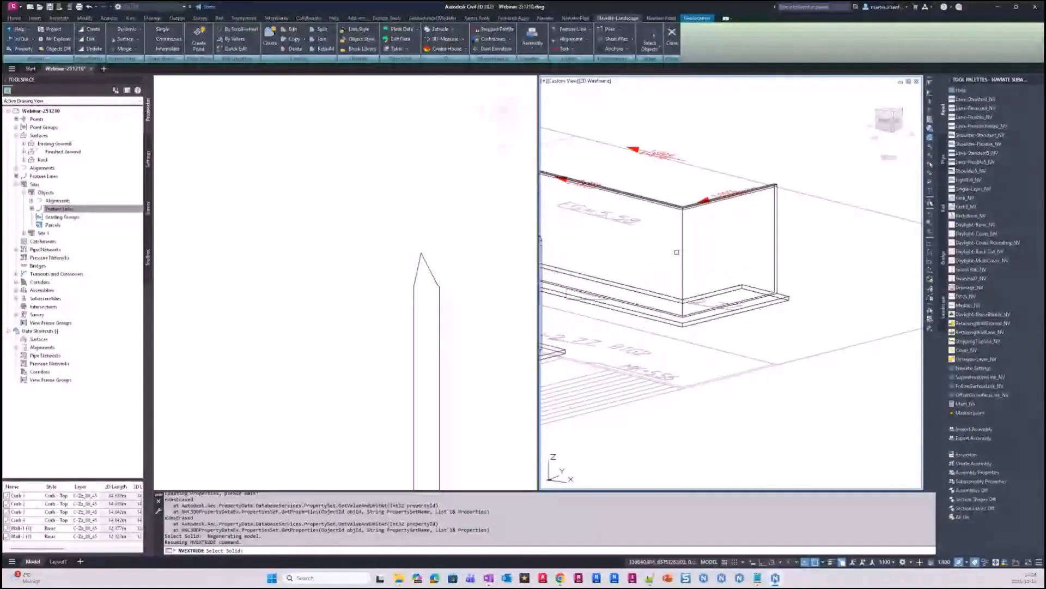
{"action": "middle_click_drag", "start_coordinate": [677, 252], "coordinate": [724, 252]}
{"action": "key", "text": "Escape"}
{"action": "middle_click_drag", "start_coordinate": [648, 244], "coordinate": [784, 229]}
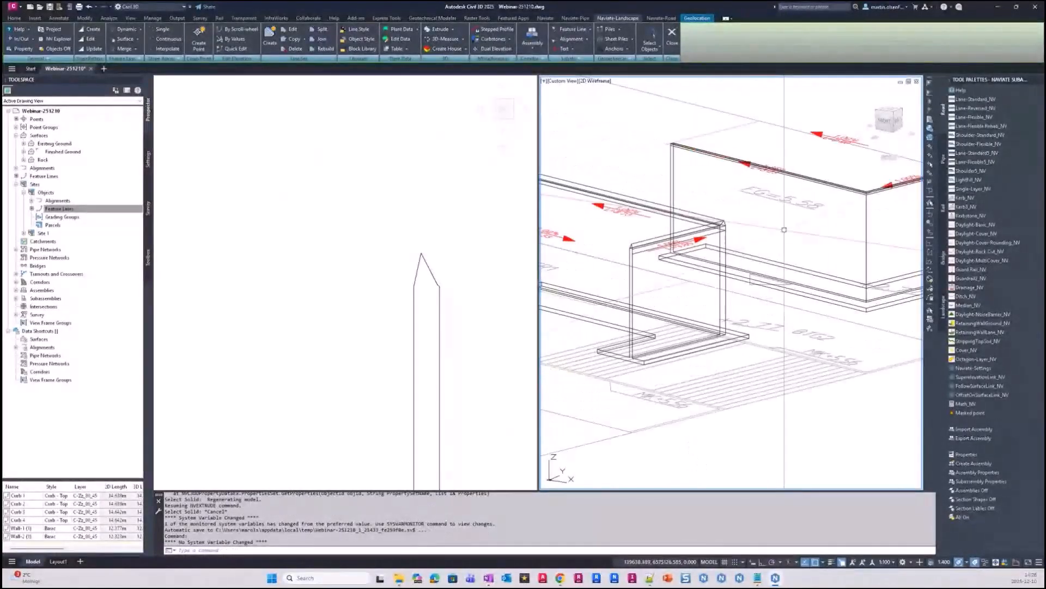
Undo the update of the first T-wall solid
{"action": "left_click", "coordinate": [381, 296]}
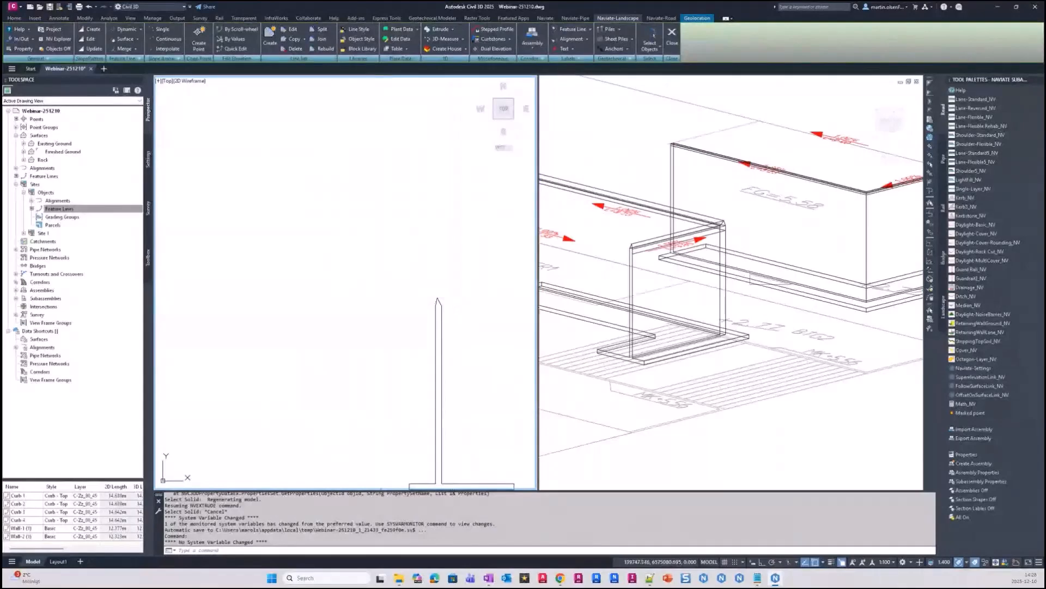
{"action": "scroll", "coordinate": [452, 313], "scroll_direction": "up", "scroll_amount": 3}
{"action": "key", "text": "ctrl+z"}
{"action": "key", "text": "ctrl+z"}
{"action": "key", "text": "ctrl+z"}
{"action": "key", "text": "ctrl+z"}
{"action": "key", "text": "ctrl+z"}
{"action": "key", "text": "ctrl+z"}
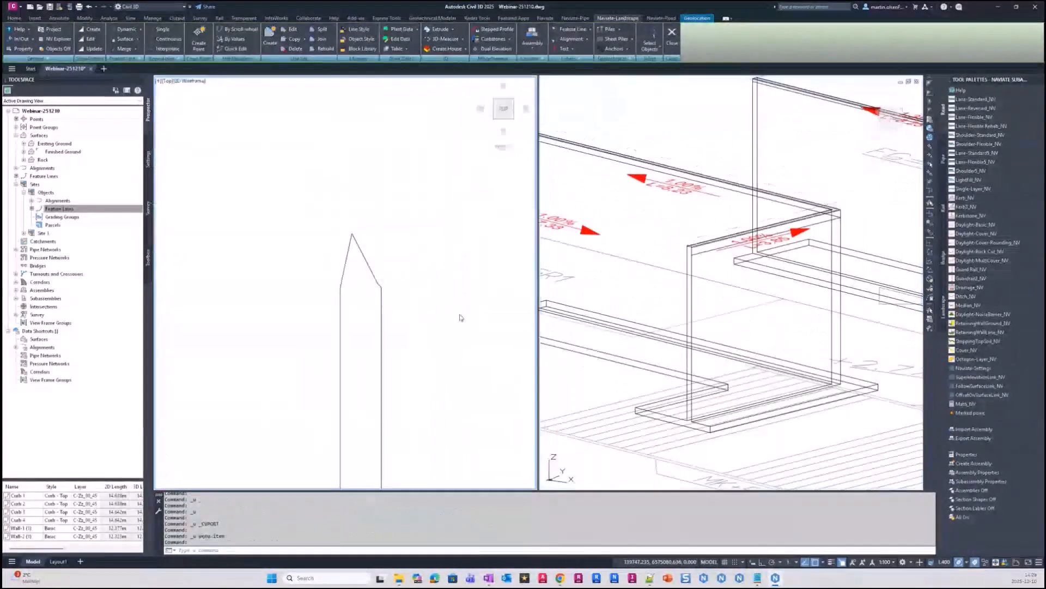
Undo the vertex stretch that gave the T-wall profile its pointed top
{"action": "key", "text": "ctrl+z"}
{"action": "key", "text": "ctrl+z"}
{"action": "key", "text": "ctrl+z"}
{"action": "key", "text": "Escape"}
Examine the Curb 2 feature line in the plan and 3D views, and clear its selection
{"action": "scroll", "coordinate": [311, 325], "scroll_direction": "down", "scroll_amount": 15}
{"action": "middle_click_drag", "start_coordinate": [317, 341], "coordinate": [427, 313]}
{"action": "scroll", "coordinate": [249, 304], "scroll_direction": "up", "scroll_amount": 4}
{"action": "middle_click_drag", "start_coordinate": [249, 304], "coordinate": [280, 343]}
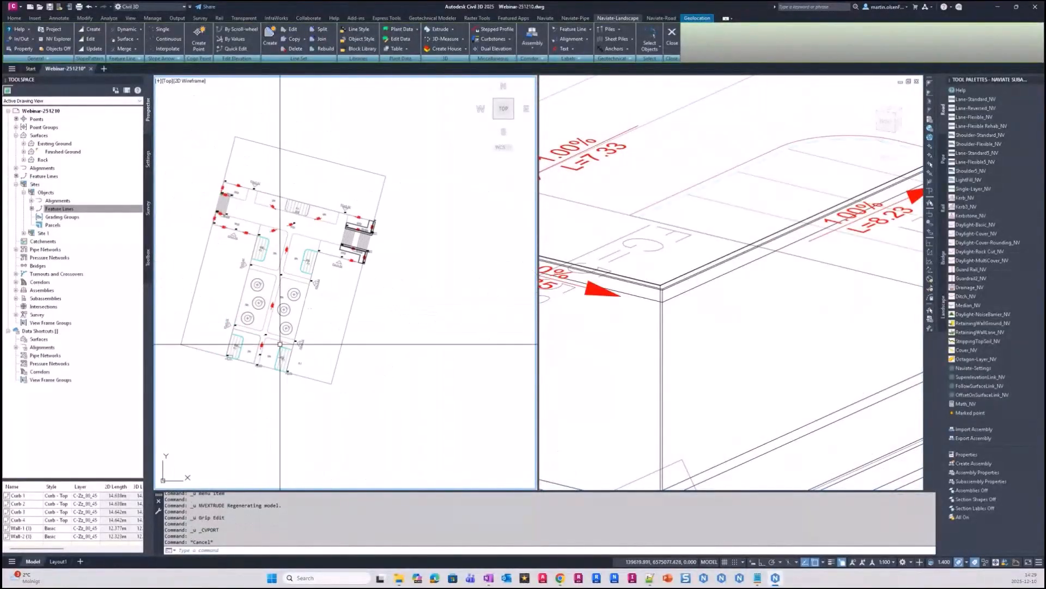
{"action": "scroll", "coordinate": [280, 352], "scroll_direction": "up", "scroll_amount": 3}
{"action": "scroll", "coordinate": [286, 354], "scroll_direction": "up", "scroll_amount": 6}
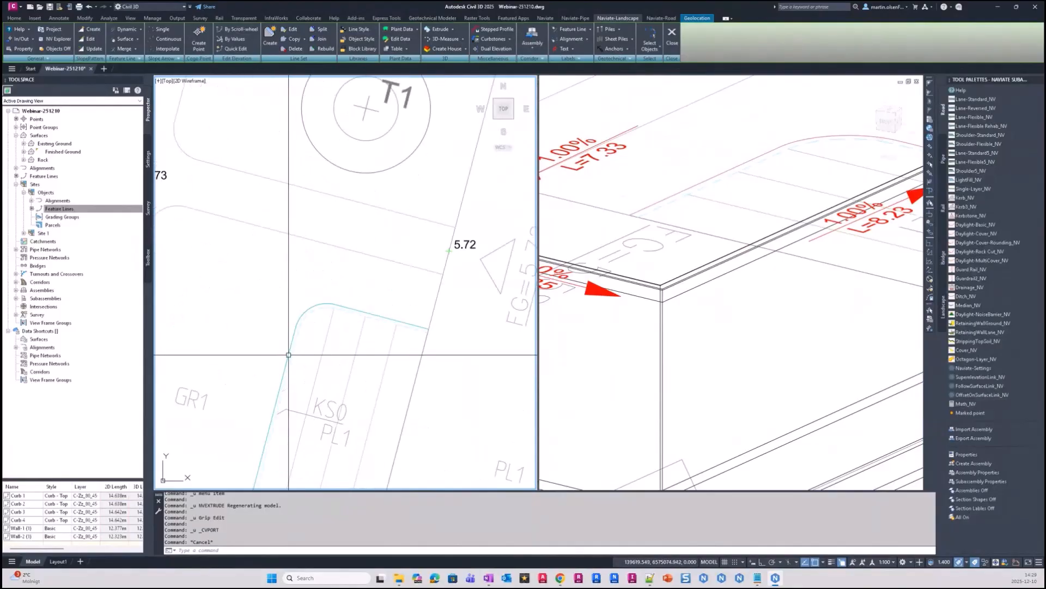
{"action": "left_click", "coordinate": [288, 355]}
{"action": "left_click", "coordinate": [330, 382]}
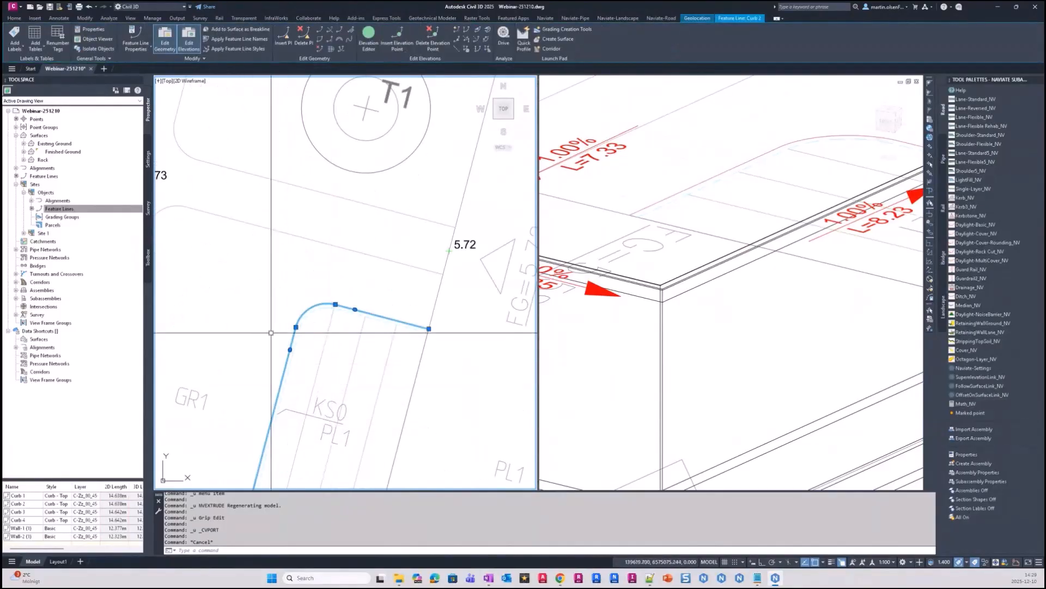
{"action": "scroll", "coordinate": [332, 336], "scroll_direction": "down", "scroll_amount": 5}
{"action": "left_click", "coordinate": [660, 260]}
{"action": "scroll", "coordinate": [664, 254], "scroll_direction": "down", "scroll_amount": 5}
{"action": "scroll", "coordinate": [706, 256], "scroll_direction": "down", "scroll_amount": 6}
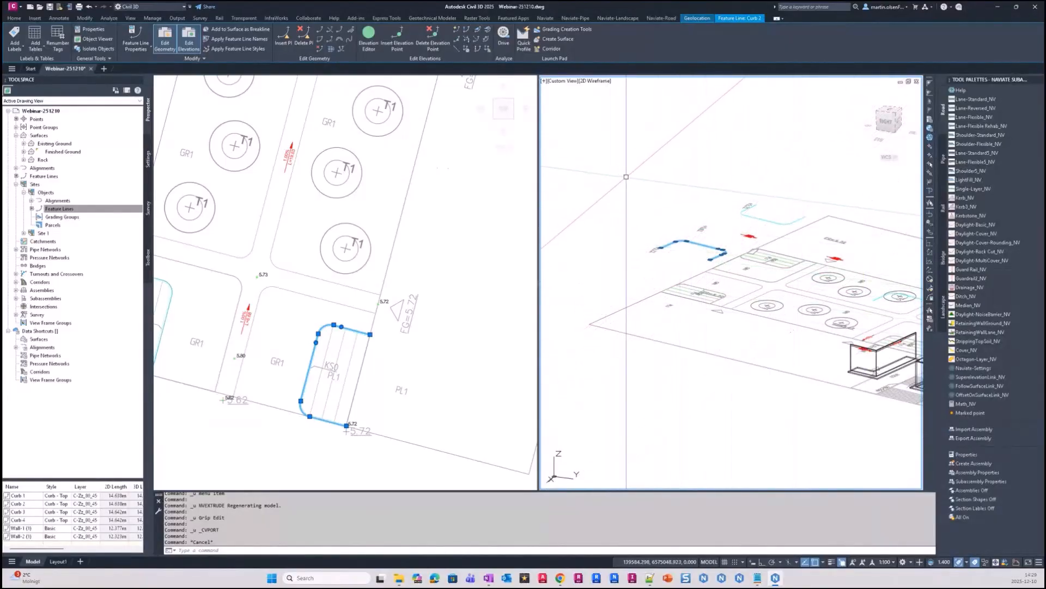
{"action": "scroll", "coordinate": [703, 246], "scroll_direction": "up", "scroll_amount": 3}
{"action": "middle_click_drag", "start_coordinate": [716, 246], "coordinate": [622, 215]}
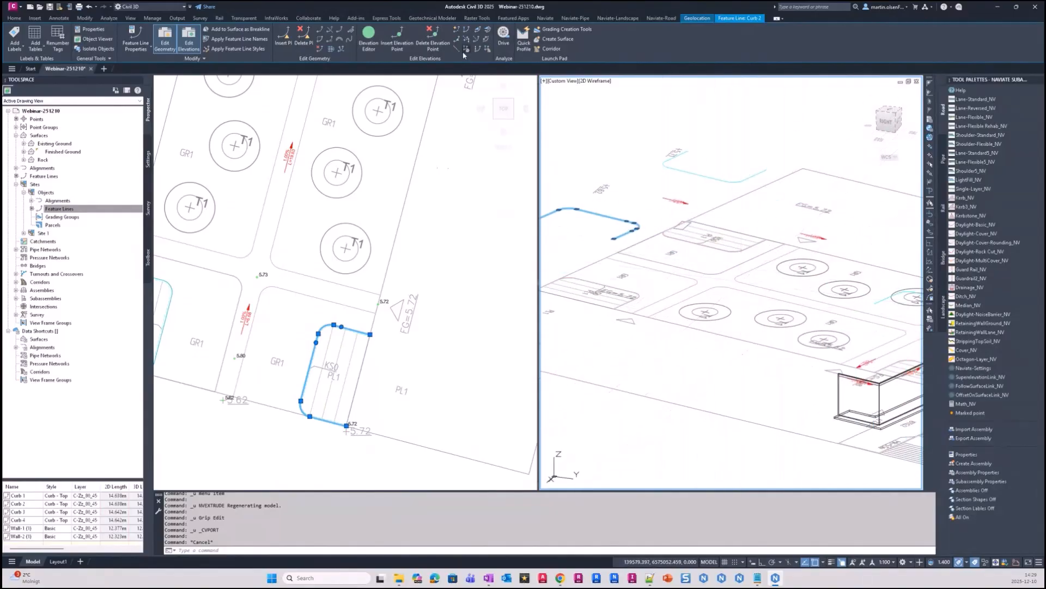
{"action": "key", "text": "Escape"}
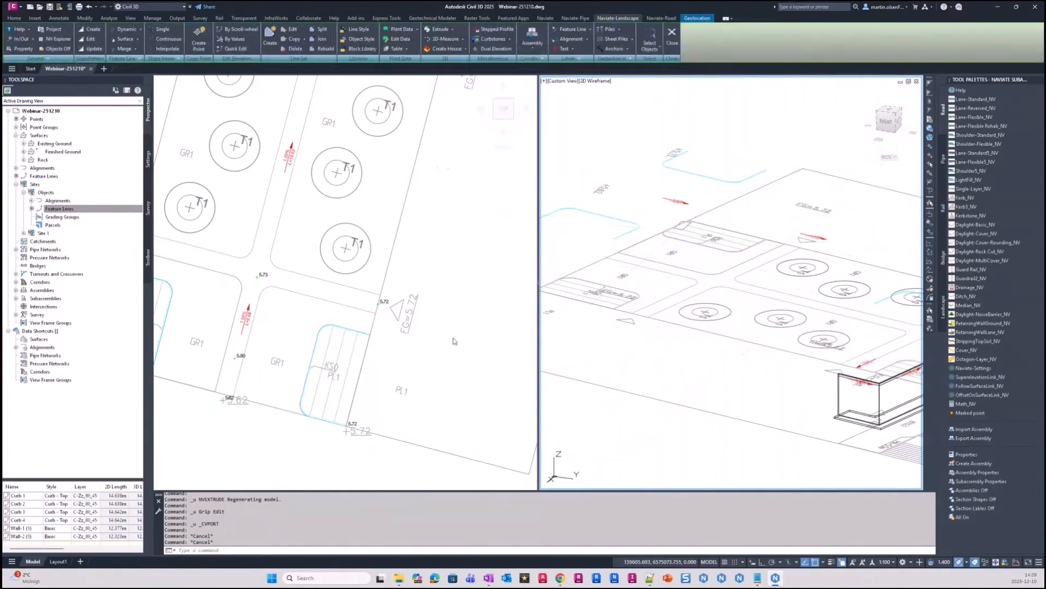
Open the Naviate support files folder in File Explorer
{"action": "left_click", "coordinate": [650, 578]}
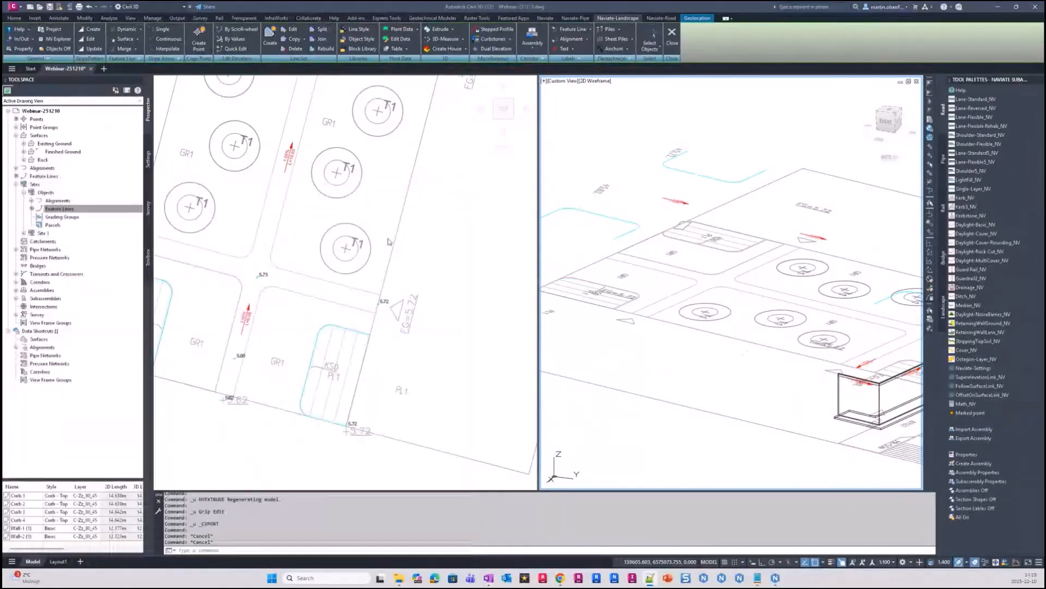
{"action": "left_click", "coordinate": [23, 30]}
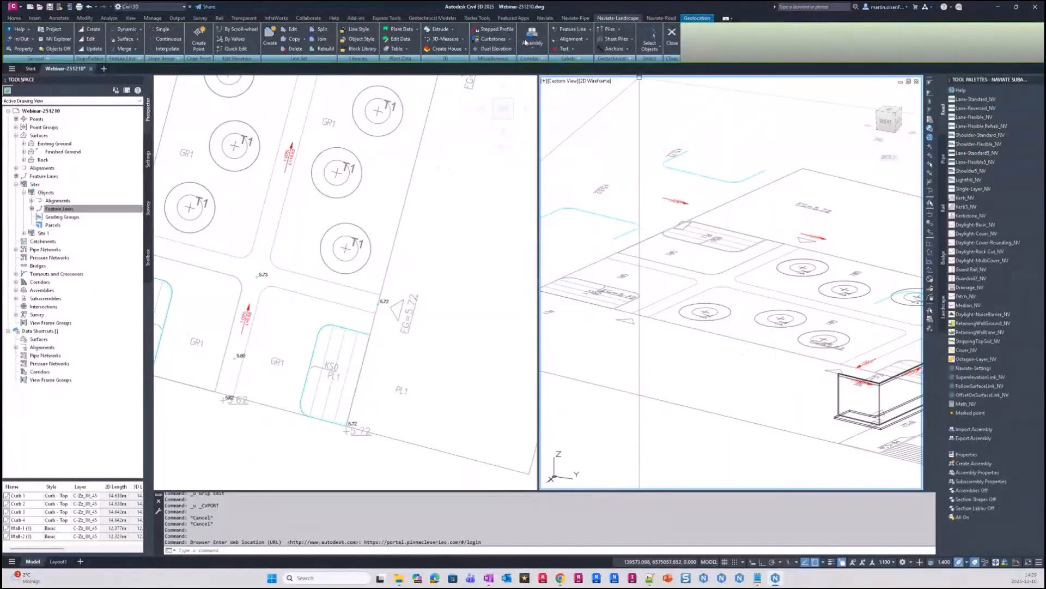
{"action": "left_click", "coordinate": [30, 30]}
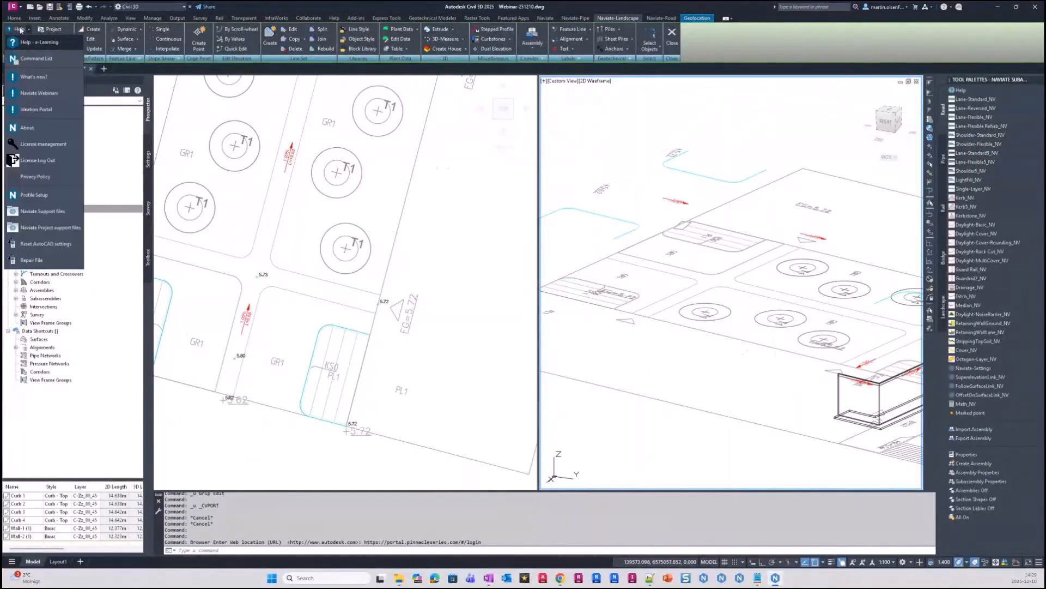
{"action": "left_click", "coordinate": [61, 217]}
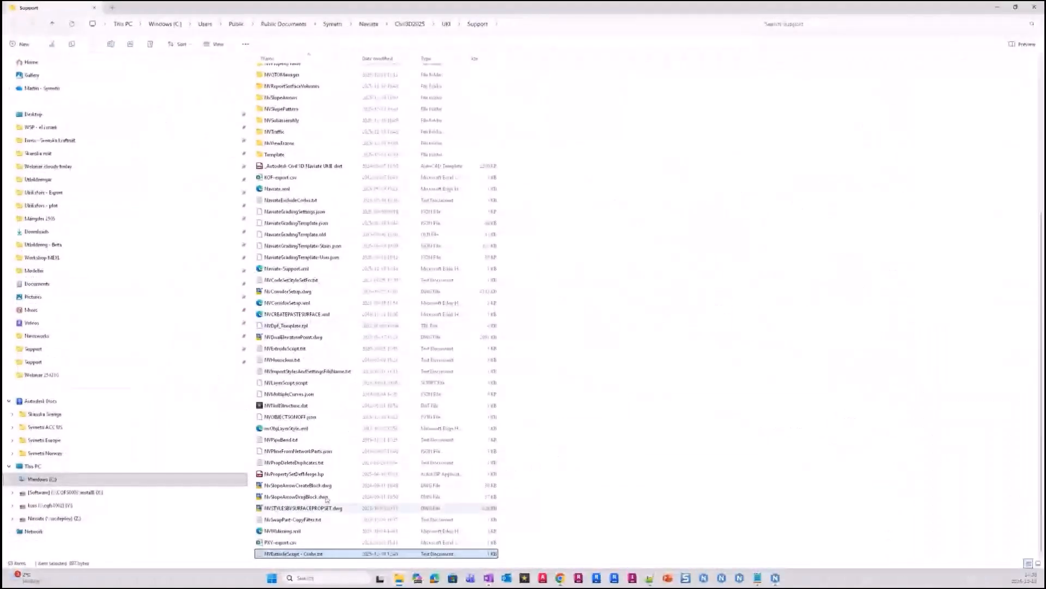
Open the script file NVExtrudeScript - Curbs.txt from the Support folder in Notepad++
{"action": "scroll", "coordinate": [334, 287], "scroll_direction": "up", "scroll_amount": 2}
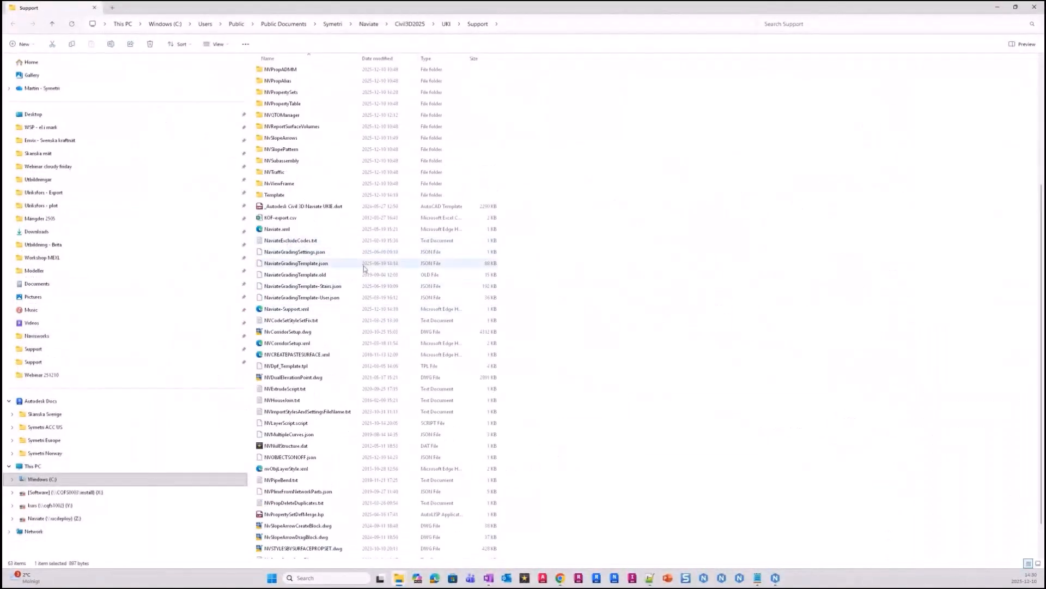
{"action": "scroll", "coordinate": [338, 284], "scroll_direction": "down", "scroll_amount": 2}
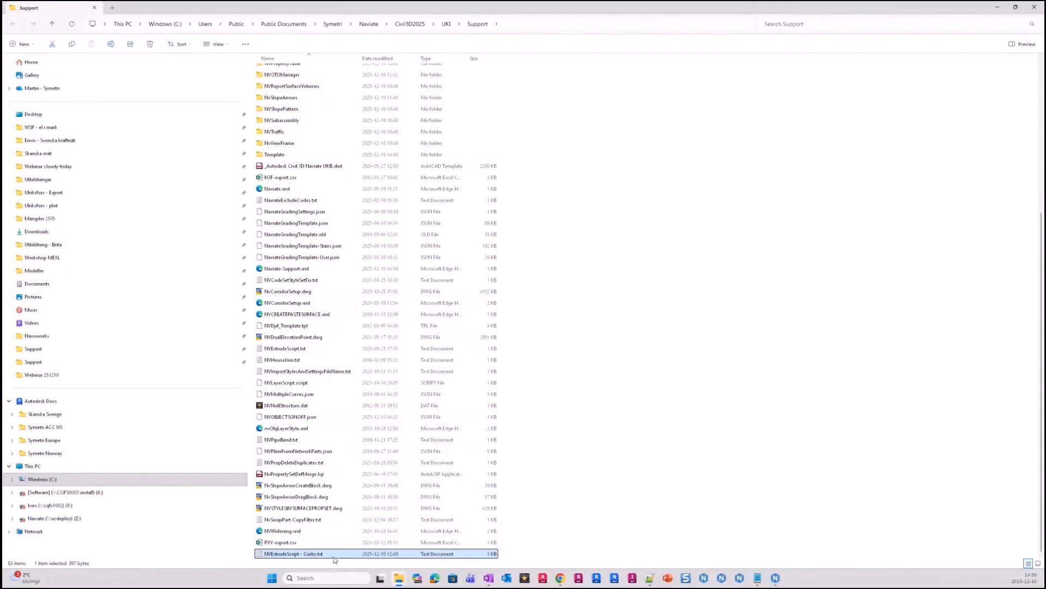
{"action": "right_click", "coordinate": [316, 554]}
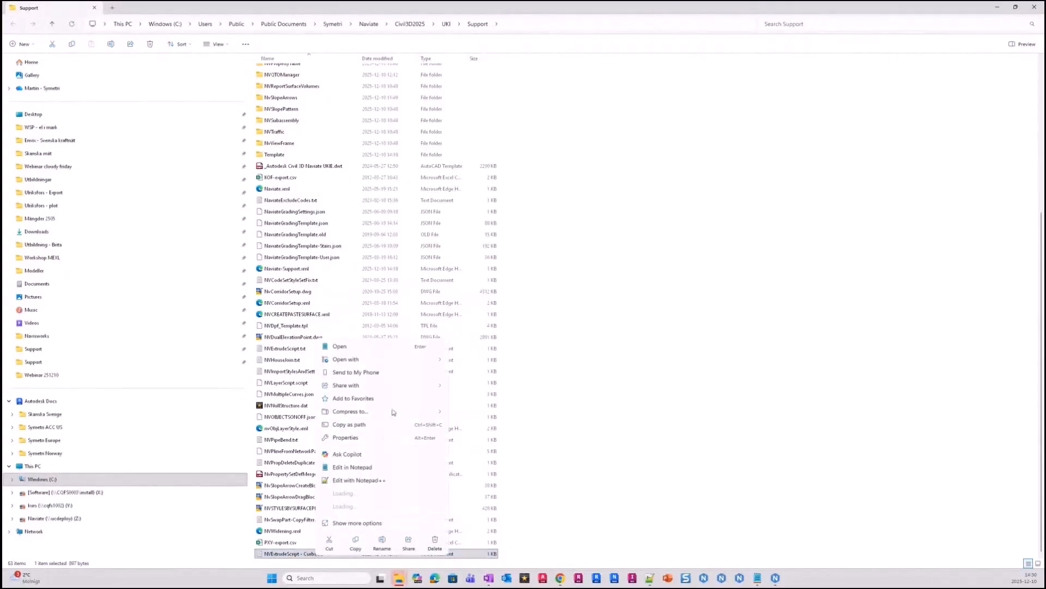
{"action": "left_click", "coordinate": [373, 493]}
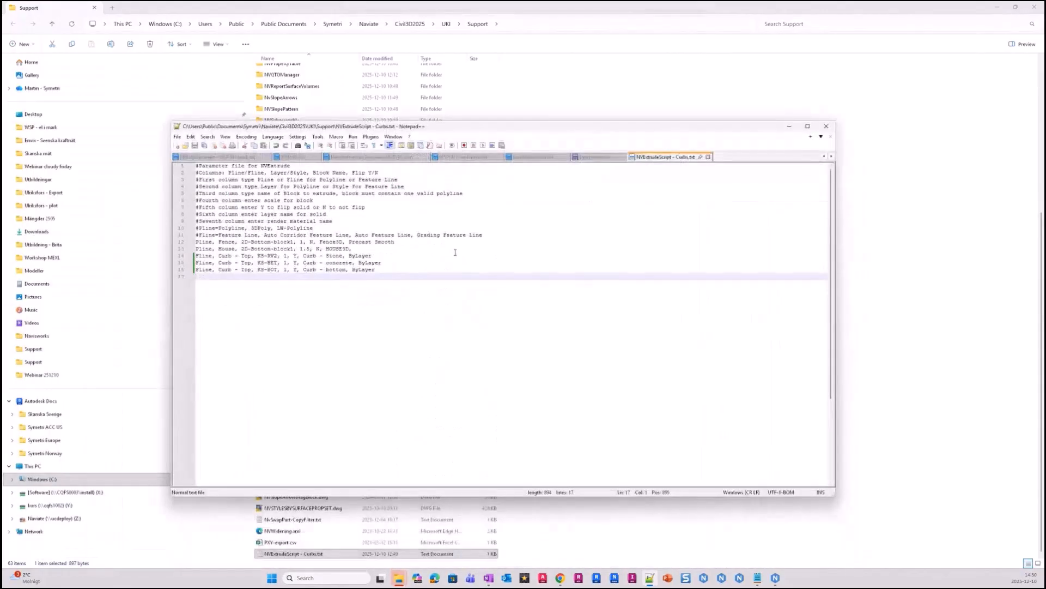
Read the column descriptions and the Fence and House polyline examples in the extrude script
{"action": "left_click", "coordinate": [268, 242]}
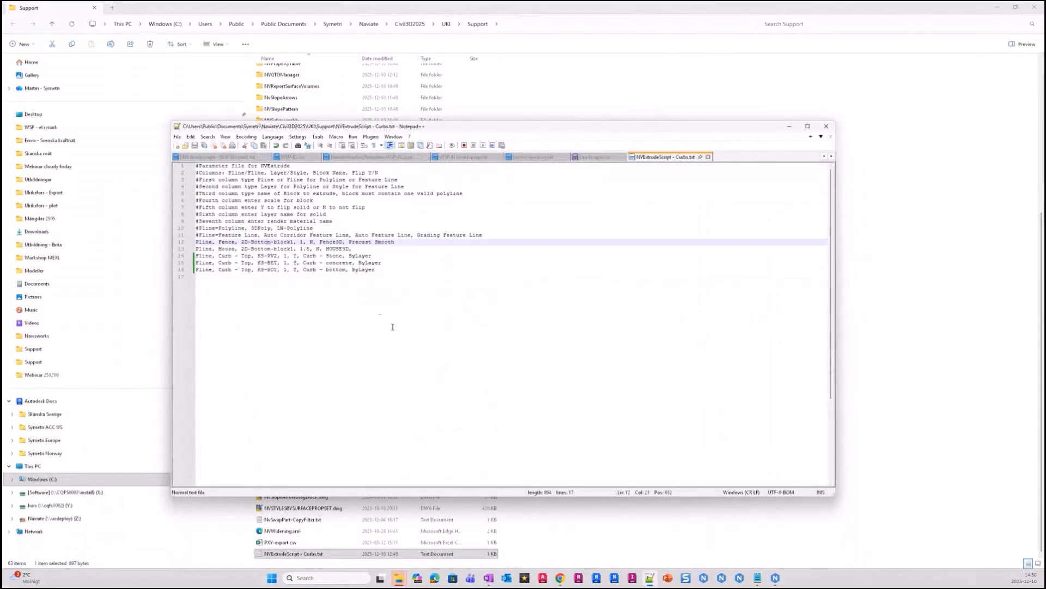
{"action": "left_click_drag", "start_coordinate": [198, 166], "coordinate": [362, 234]}
{"action": "left_click", "coordinate": [374, 363]}
{"action": "left_click", "coordinate": [219, 249]}
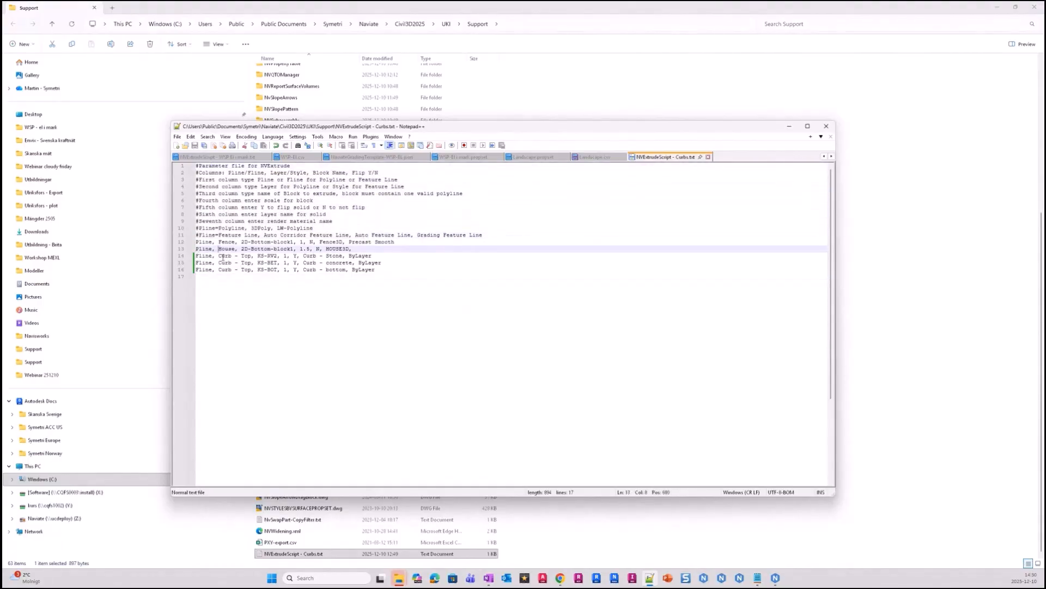
Review the style, block, scale, flip, layer and material entries of the first Curb - Top line, and return to Civil 3D
{"action": "left_click", "coordinate": [219, 255]}
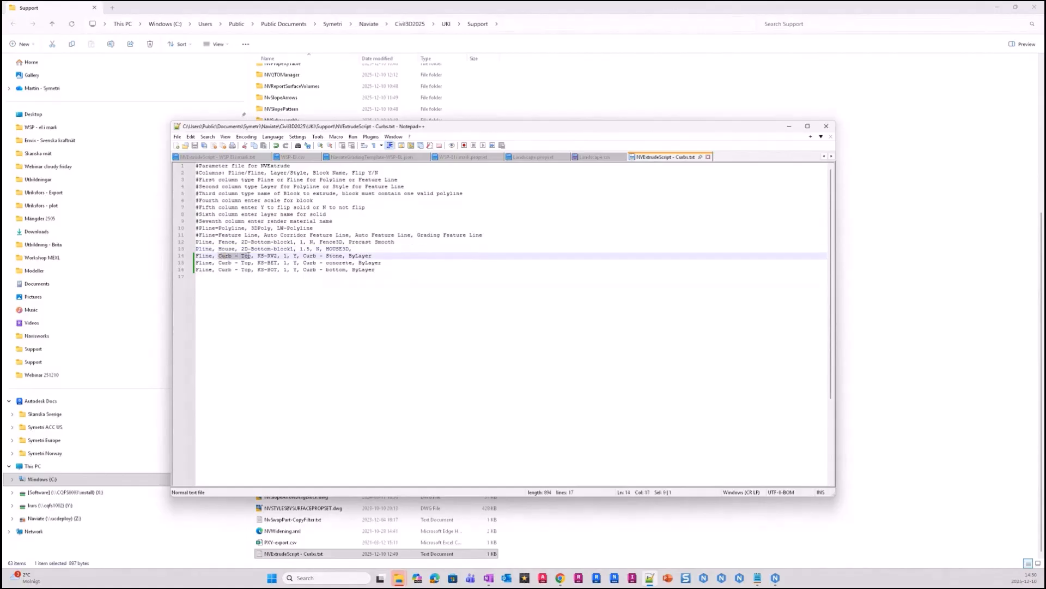
{"action": "left_click", "coordinate": [286, 295]}
{"action": "left_click_drag", "start_coordinate": [258, 255], "coordinate": [275, 256]}
{"action": "double_click", "coordinate": [285, 255]}
{"action": "double_click", "coordinate": [296, 255]}
{"action": "left_click", "coordinate": [351, 262]}
{"action": "left_click", "coordinate": [350, 256]}
{"action": "left_click", "coordinate": [381, 256]}
{"action": "left_click", "coordinate": [789, 126]}
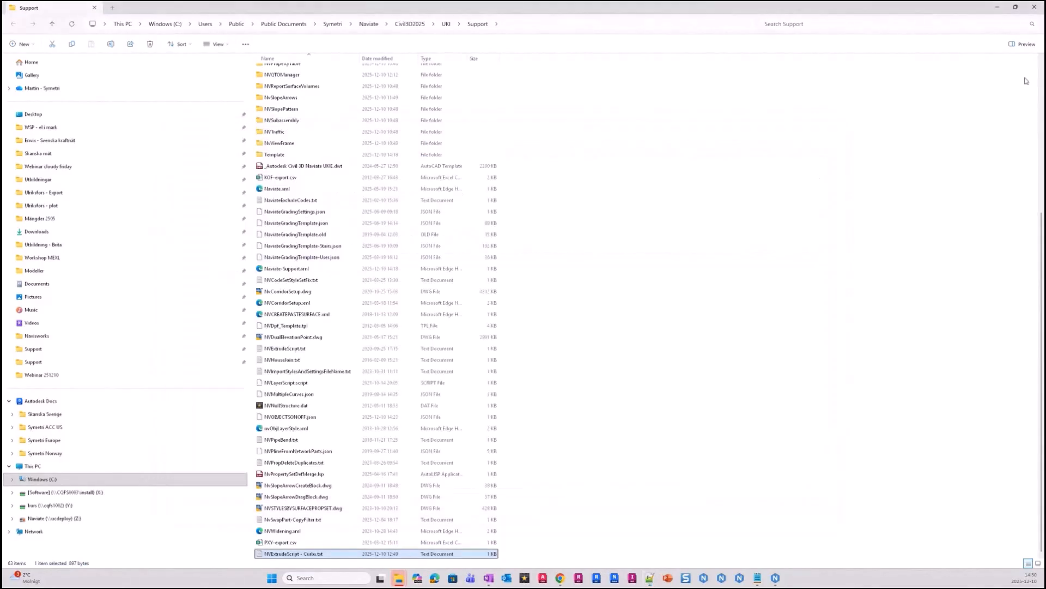
{"action": "left_click", "coordinate": [998, 8]}
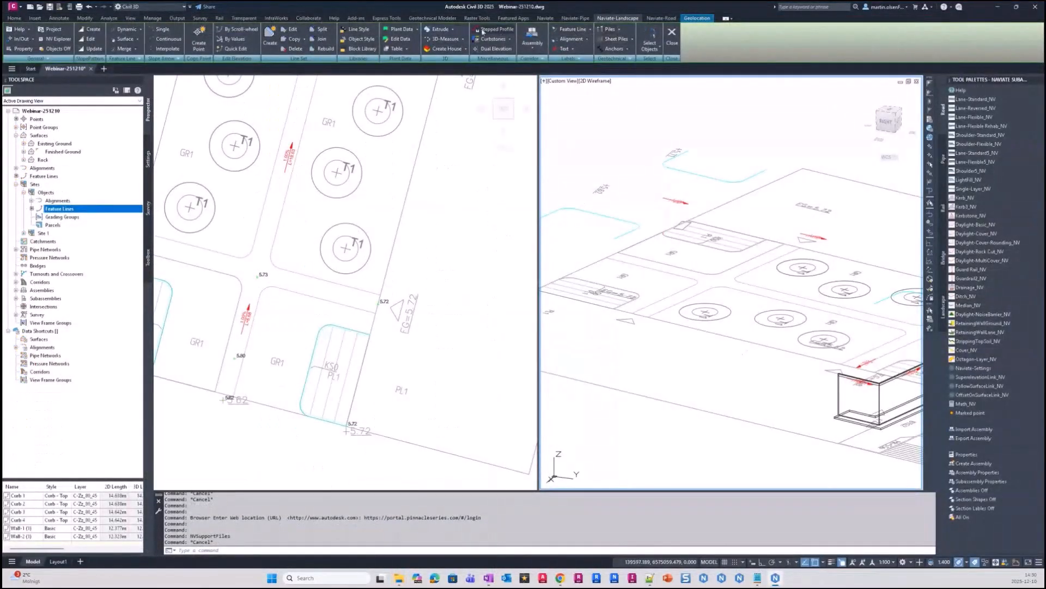
Start Extrude by script with the file NVExtrudeScript - Curbs.txt
{"action": "left_click", "coordinate": [453, 31]}
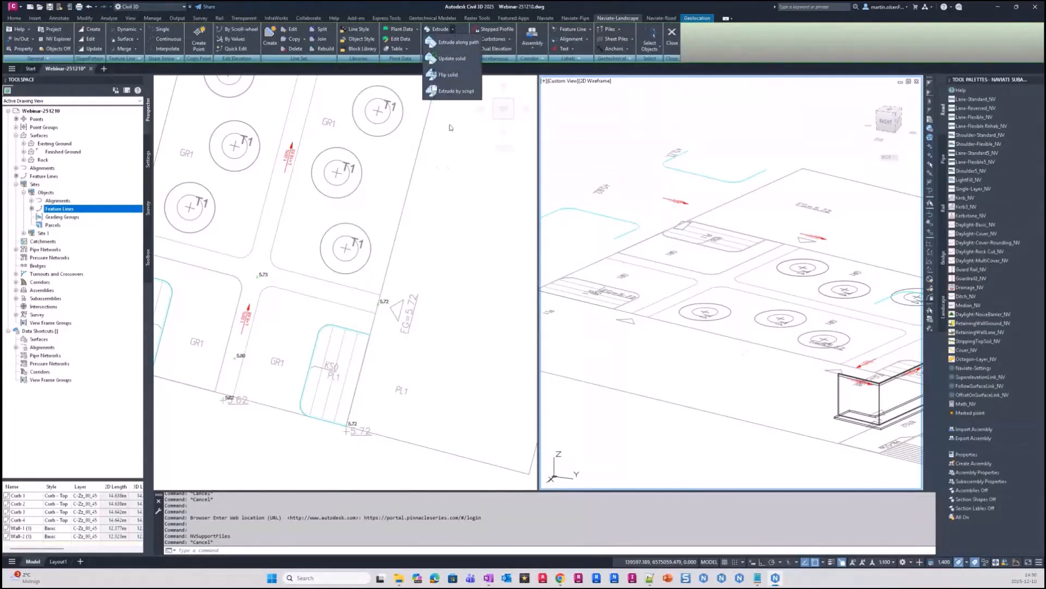
{"action": "left_click", "coordinate": [458, 97]}
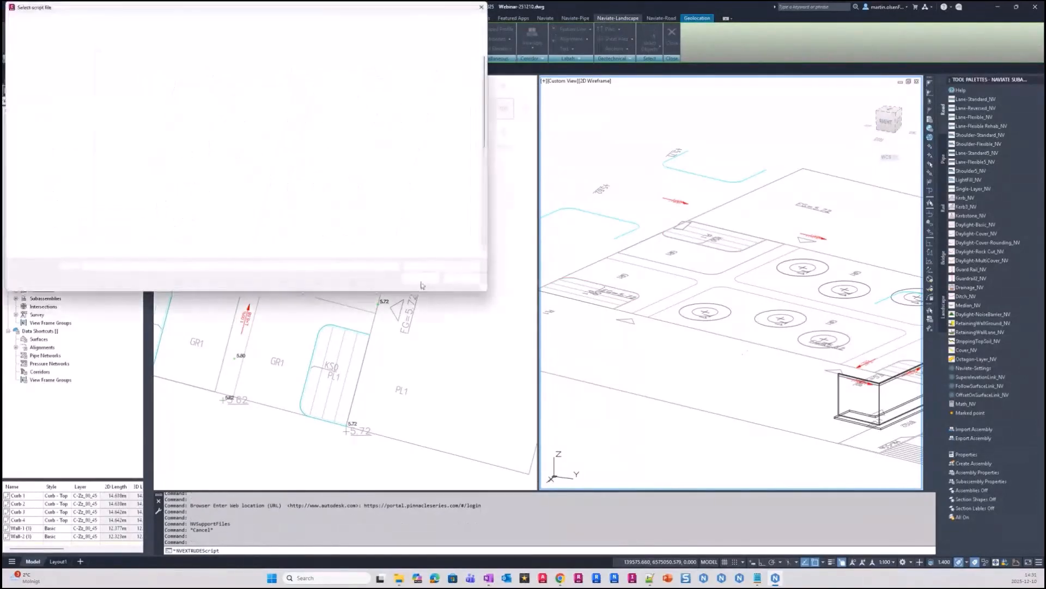
{"action": "scroll", "coordinate": [364, 284], "scroll_direction": "down", "scroll_amount": 6}
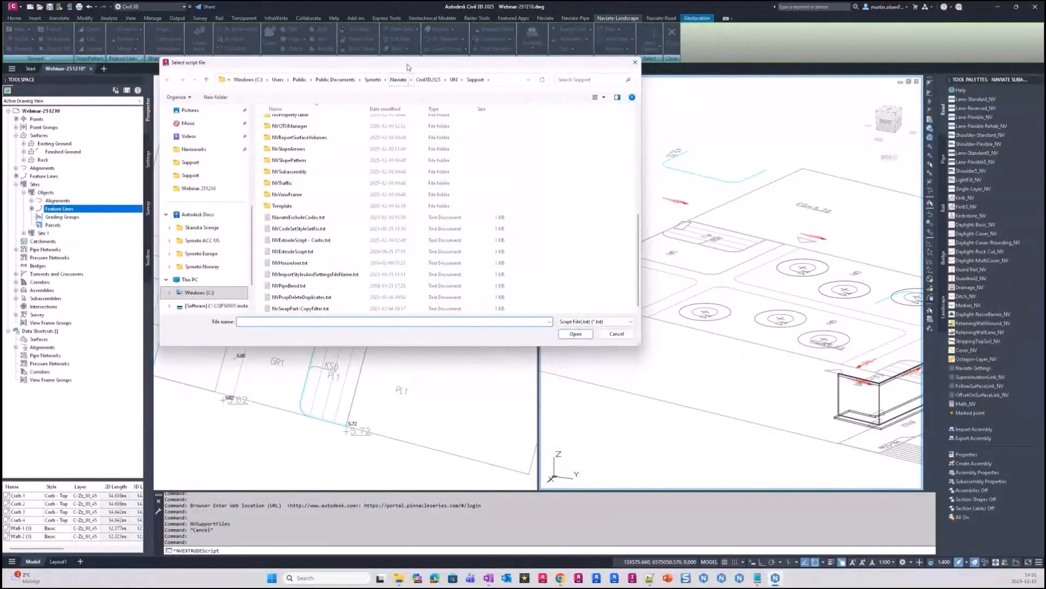
{"action": "left_click_drag", "start_coordinate": [404, 65], "coordinate": [432, 57]}
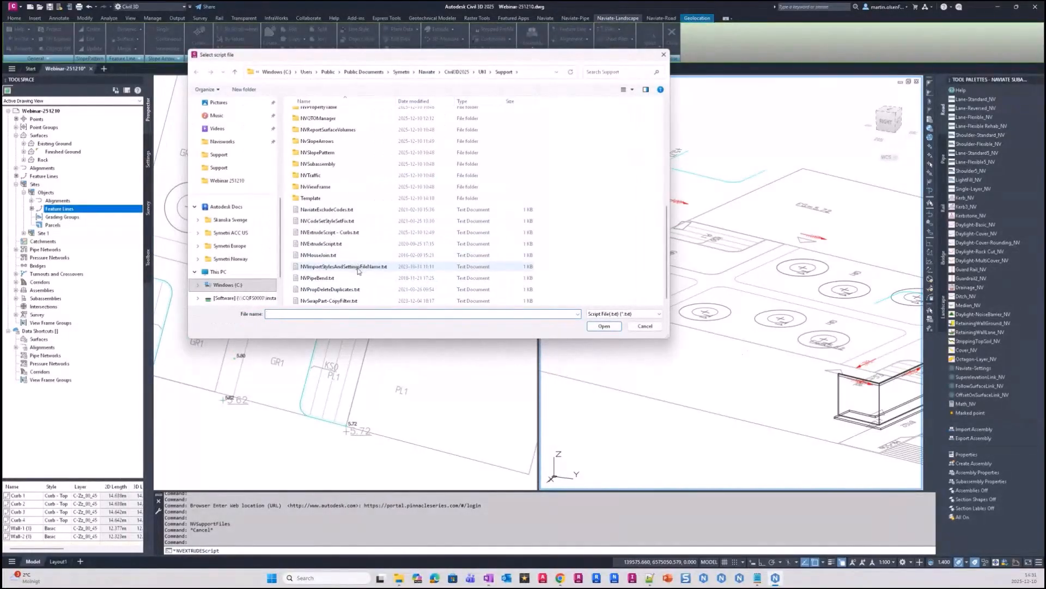
{"action": "left_click", "coordinate": [332, 233]}
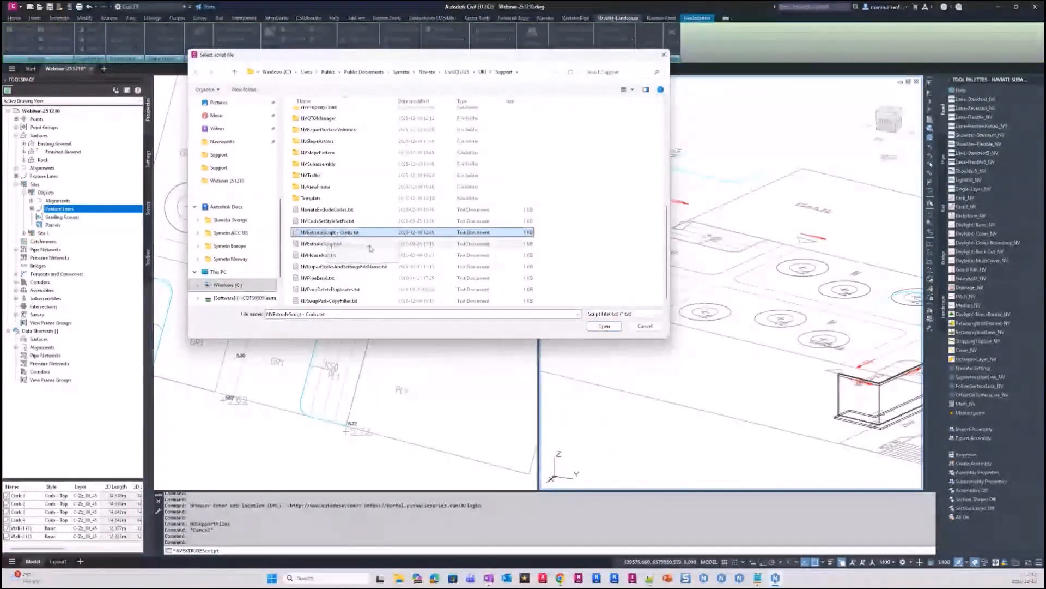
{"action": "left_click", "coordinate": [604, 326]}
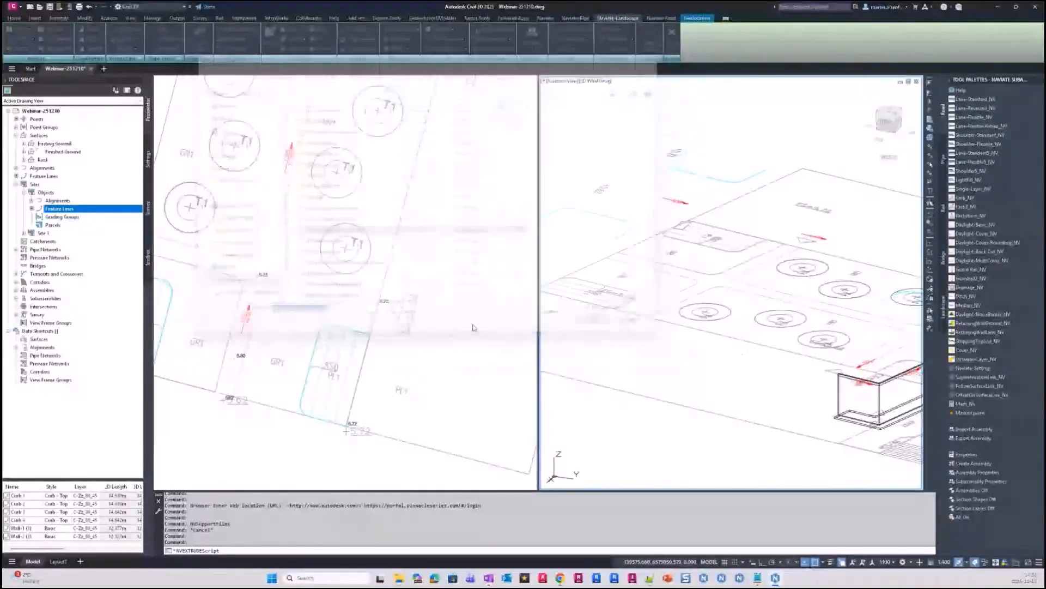
Select the entire site drawing in plan and extrude its curb feature lines by the script
{"action": "left_click", "coordinate": [434, 285]}
{"action": "scroll", "coordinate": [433, 285], "scroll_direction": "down", "scroll_amount": 10}
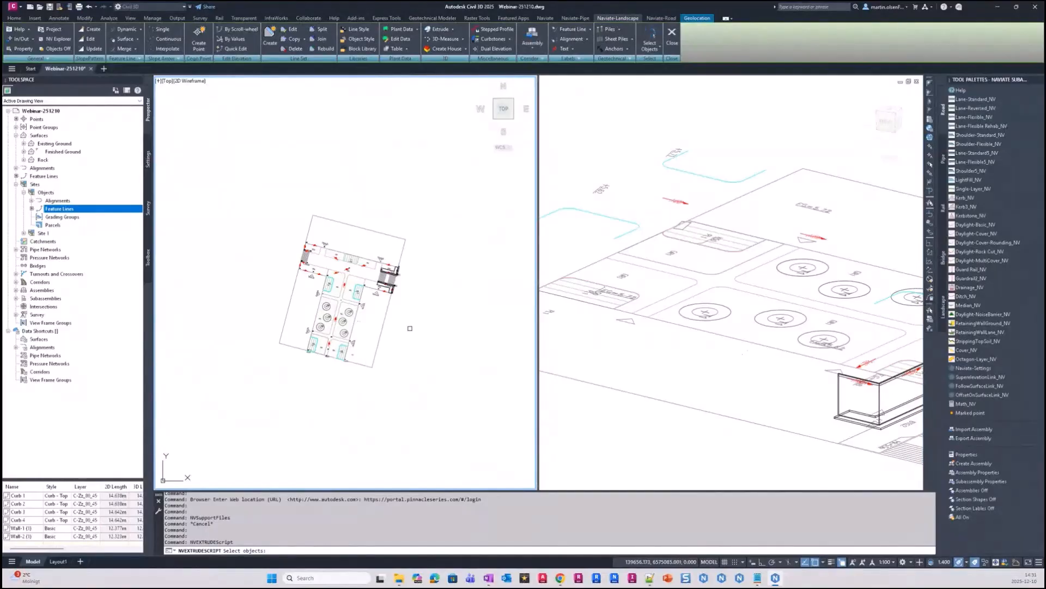
{"action": "middle_click_drag", "start_coordinate": [346, 358], "coordinate": [371, 330]}
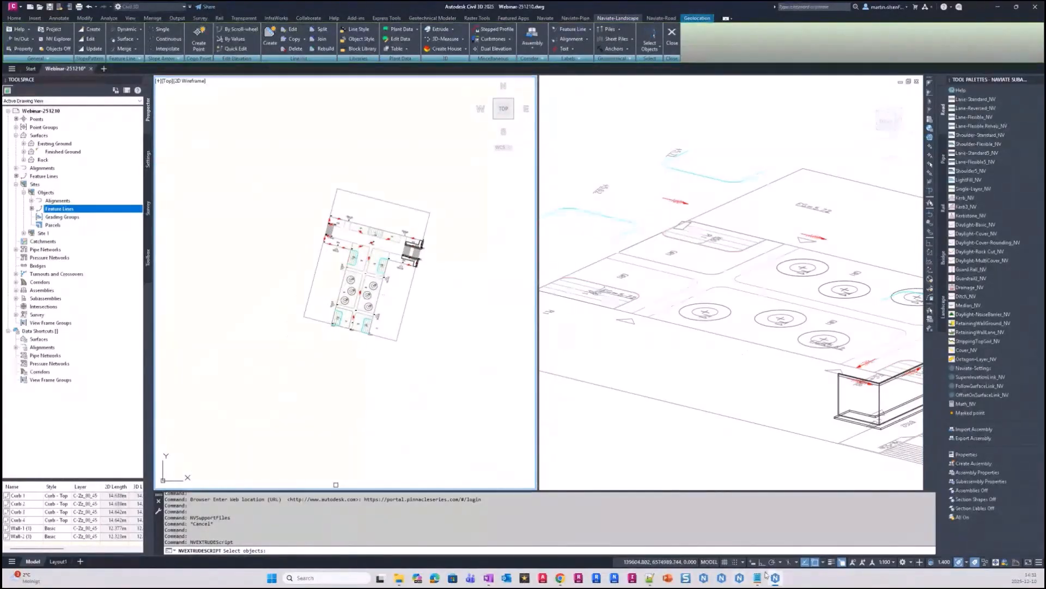
{"action": "left_click", "coordinate": [649, 577]}
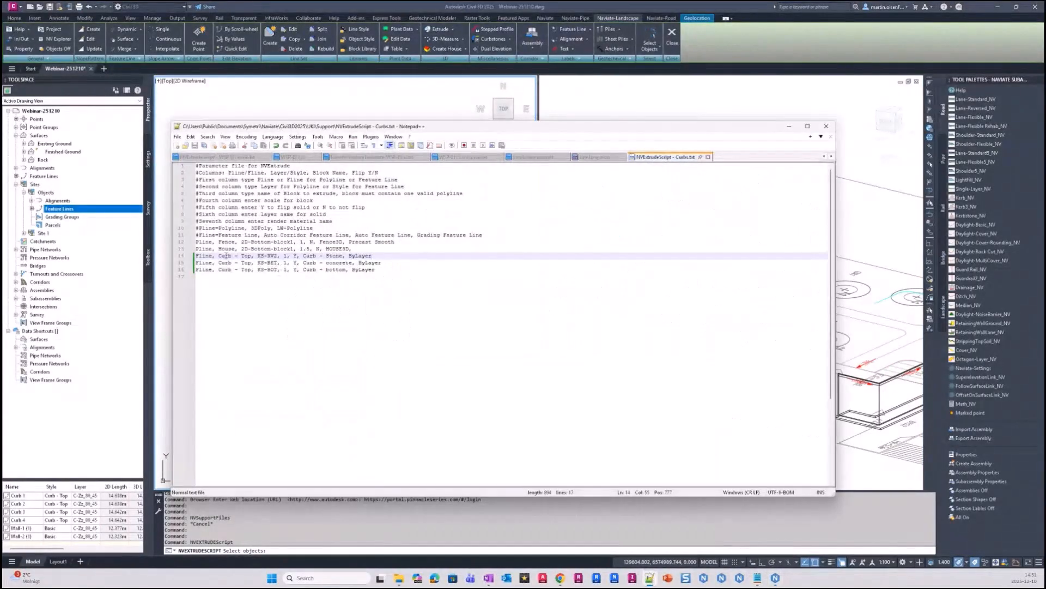
{"action": "left_click", "coordinate": [789, 127]}
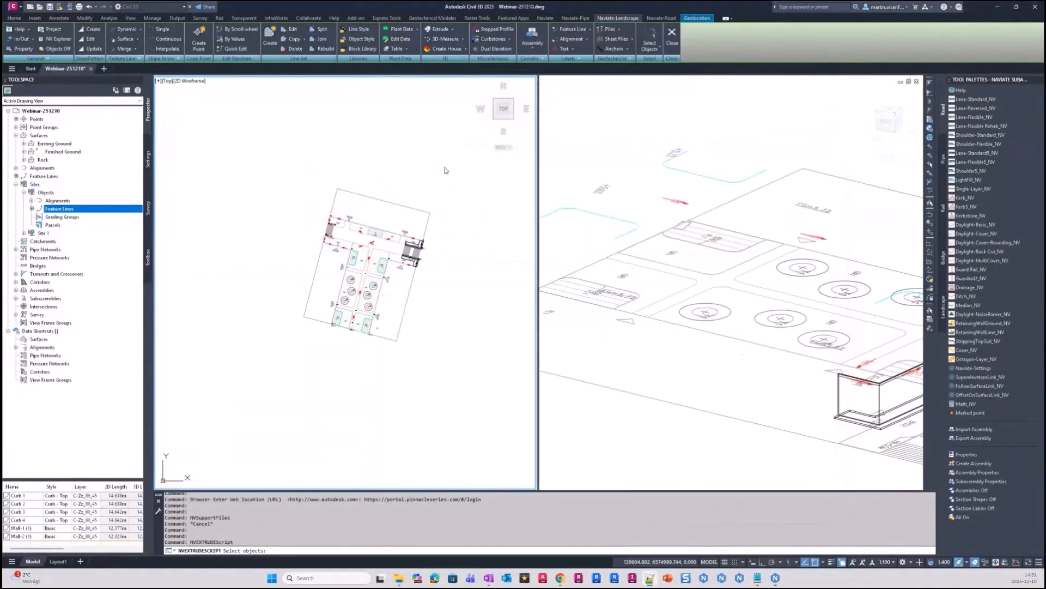
{"action": "left_click", "coordinate": [461, 180]}
{"action": "left_click", "coordinate": [252, 396]}
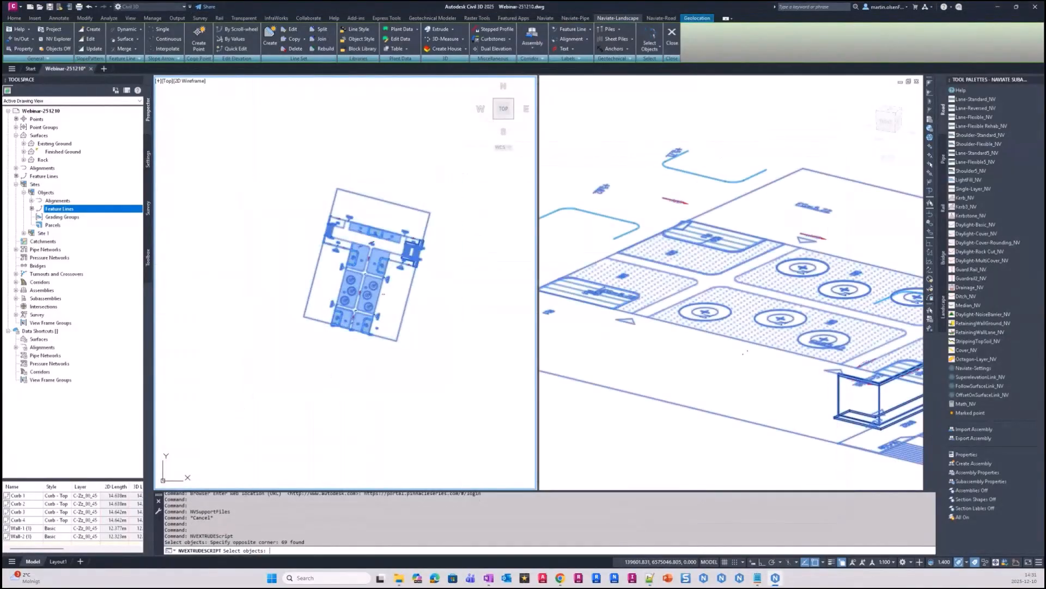
{"action": "key", "text": "Return"}
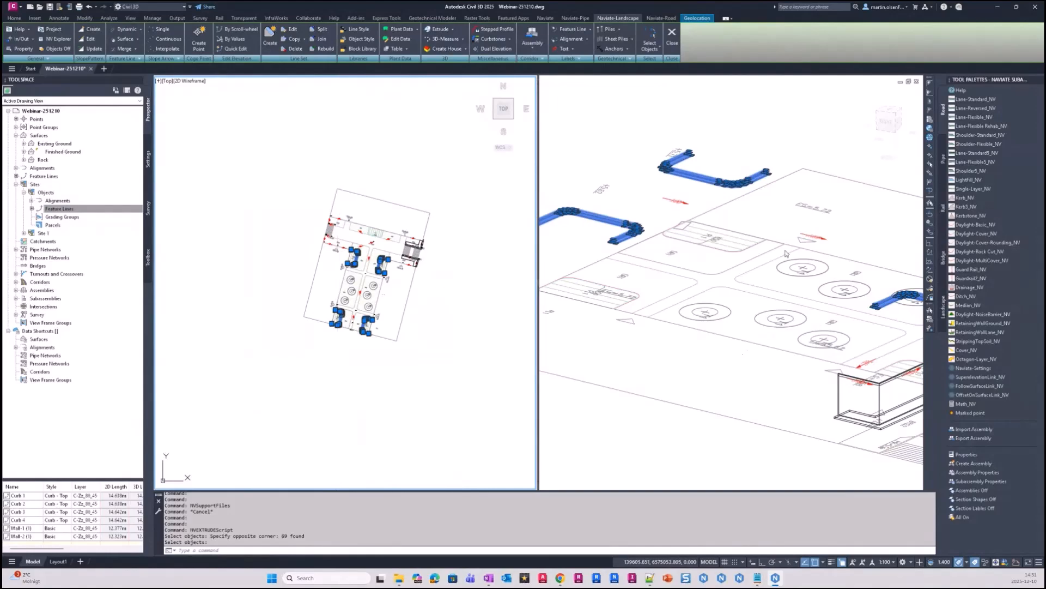
Examine the extruded curb solids up close in the 3D view
{"action": "left_click", "coordinate": [680, 277]}
{"action": "scroll", "coordinate": [612, 240], "scroll_direction": "up", "scroll_amount": 7}
{"action": "scroll", "coordinate": [611, 273], "scroll_direction": "down", "scroll_amount": 3}
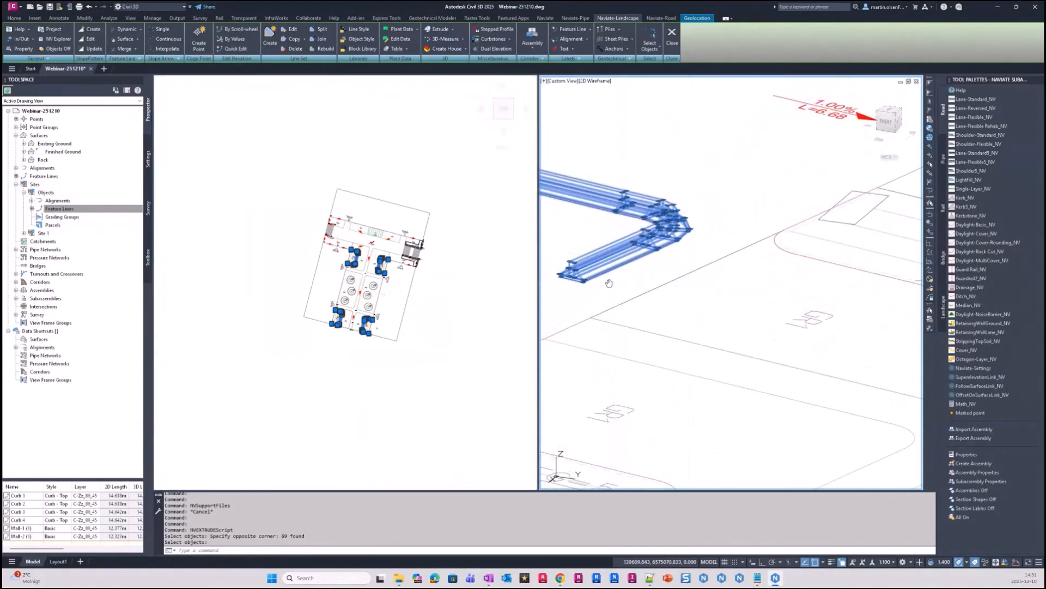
{"action": "middle_click_drag", "start_coordinate": [610, 282], "coordinate": [779, 267]}
Clear the solids' selection and inspect the curb profile blocks in plan, selecting the rectangular stone profile
{"action": "left_click", "coordinate": [474, 308]}
{"action": "scroll", "coordinate": [392, 299], "scroll_direction": "up", "scroll_amount": 10}
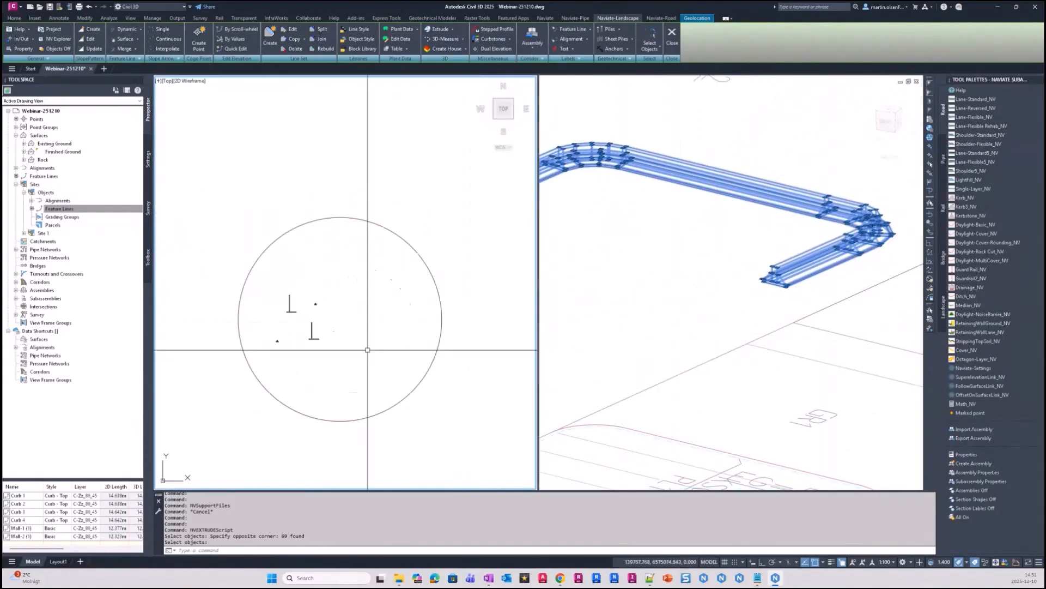
{"action": "scroll", "coordinate": [276, 350], "scroll_direction": "up", "scroll_amount": 9}
{"action": "middle_click_drag", "start_coordinate": [405, 255], "coordinate": [329, 320]}
{"action": "key", "text": "Escape"}
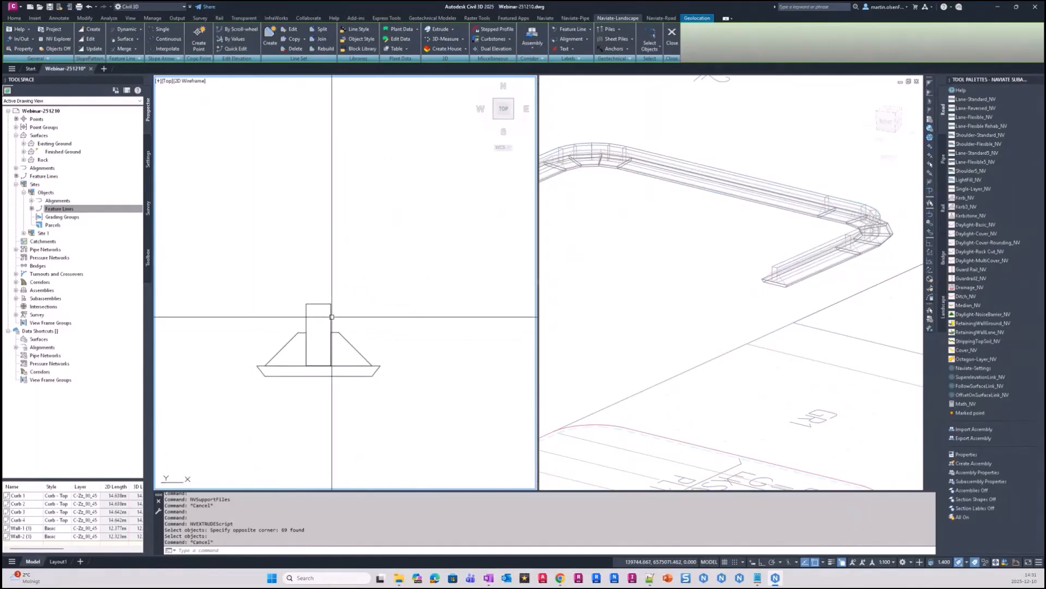
{"action": "left_click", "coordinate": [306, 313]}
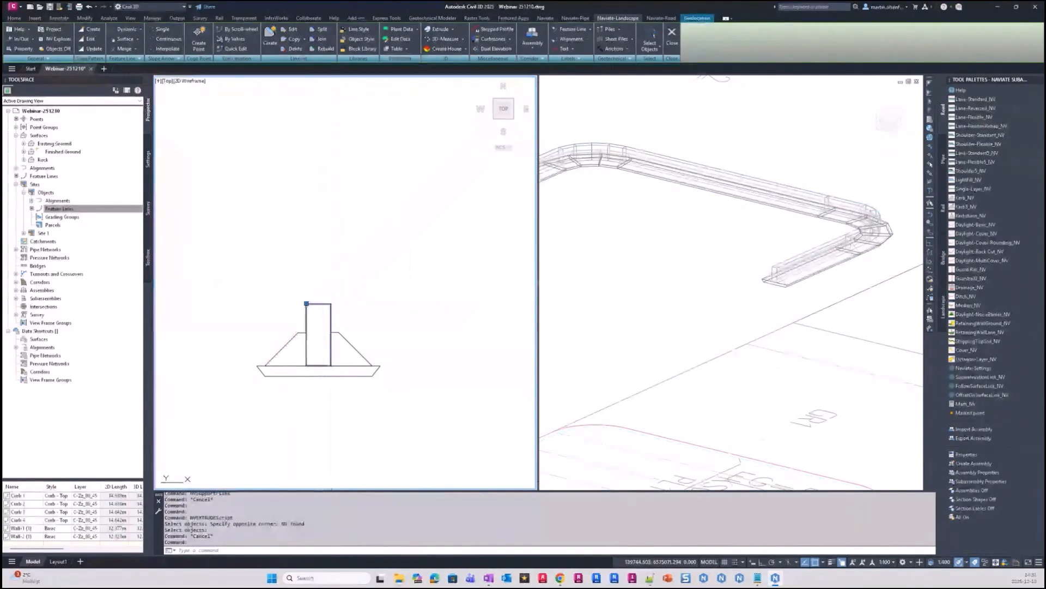
Clear the selection, switch to Notepad++ and review the stone, concrete and bottom layer names in the curb script lines
{"action": "key", "text": "Escape"}
{"action": "key", "text": "Escape"}
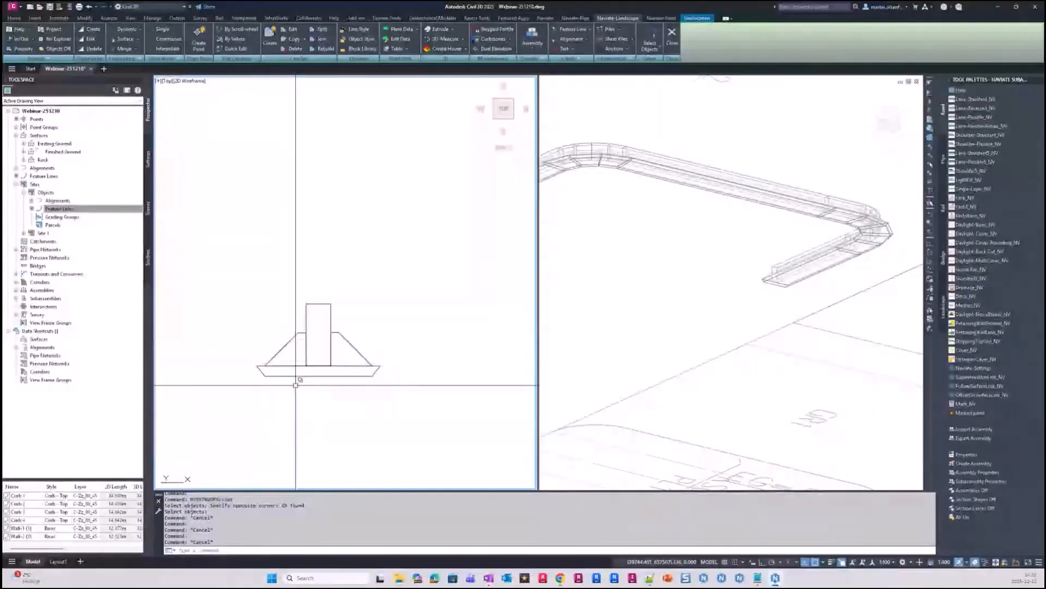
{"action": "key", "text": "Escape"}
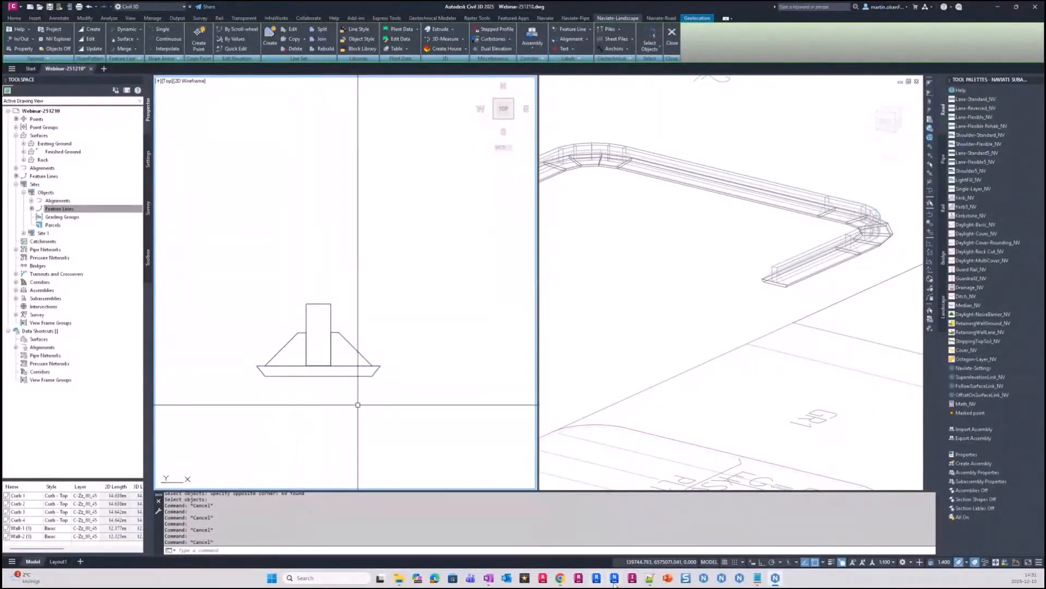
{"action": "left_click", "coordinate": [649, 579]}
{"action": "left_click", "coordinate": [357, 269]}
{"action": "left_click", "coordinate": [304, 256]}
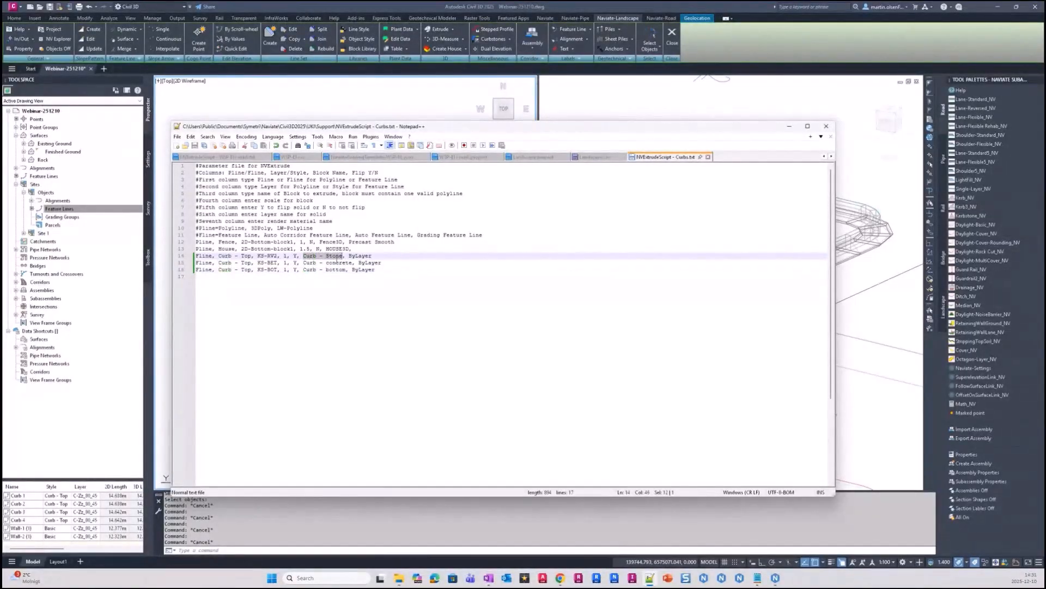
{"action": "left_click_drag", "start_coordinate": [304, 263], "coordinate": [352, 263]}
{"action": "left_click", "coordinate": [376, 312]}
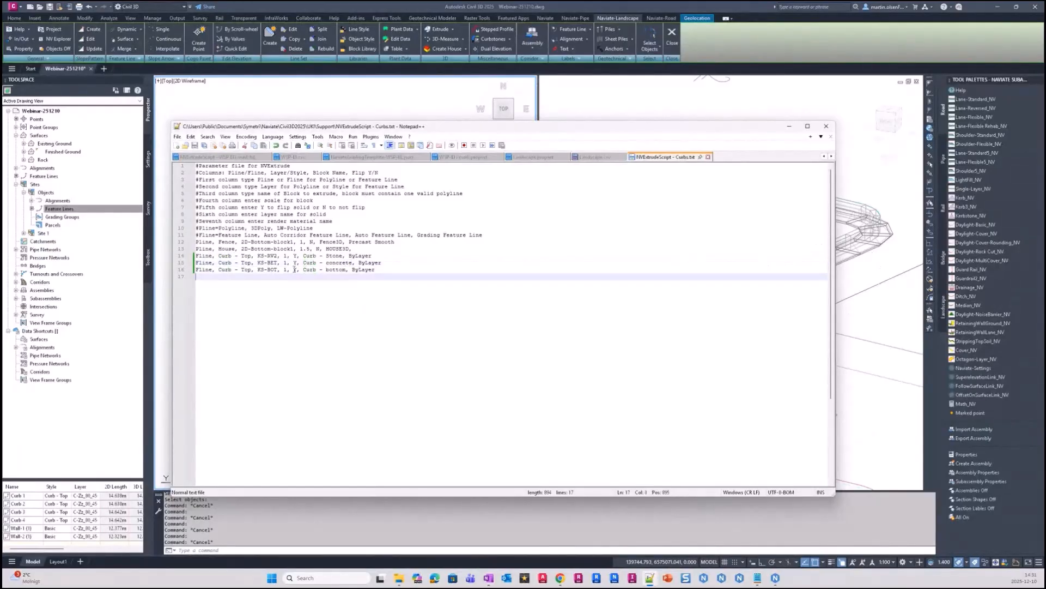
{"action": "left_click_drag", "start_coordinate": [302, 270], "coordinate": [350, 270]}
Return to Civil 3D, set the 3D view to the Conceptual visual style and show the curb's end up close
{"action": "left_click", "coordinate": [848, 273]}
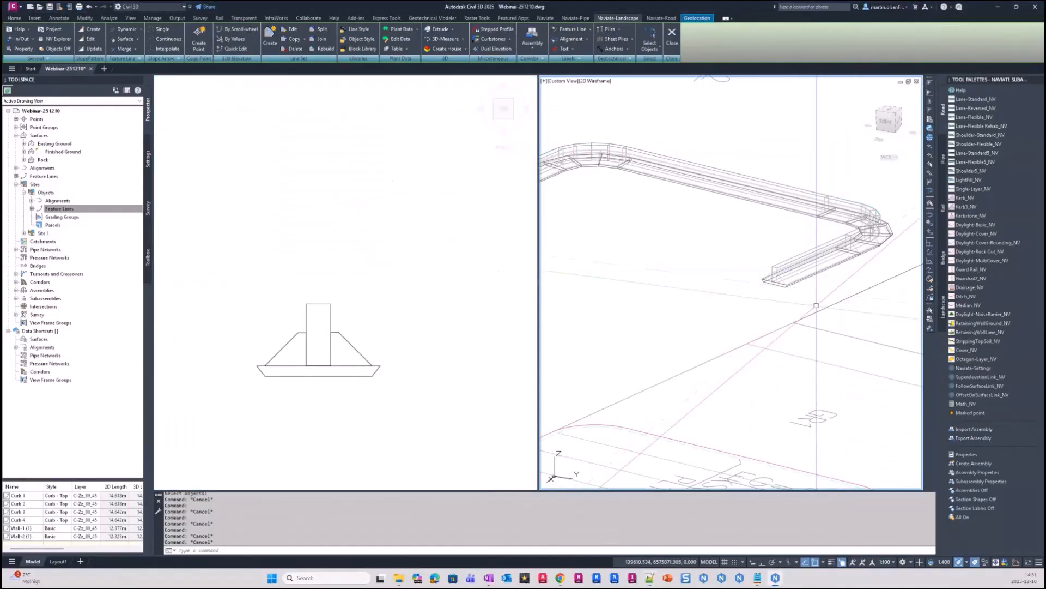
{"action": "left_click", "coordinate": [627, 111]}
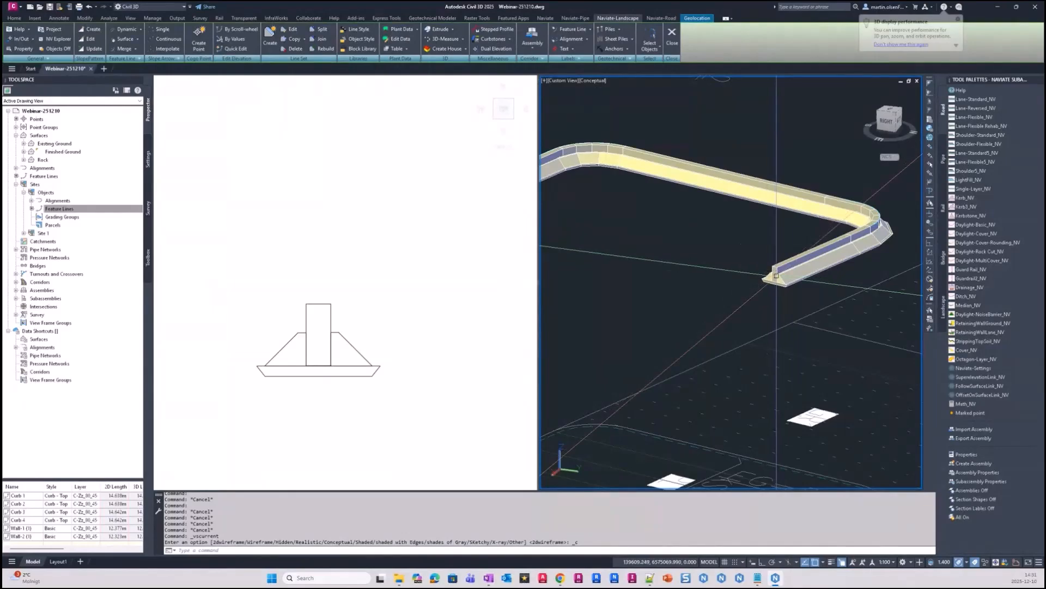
{"action": "scroll", "coordinate": [772, 280], "scroll_direction": "up", "scroll_amount": 3}
{"action": "middle_click_drag", "start_coordinate": [780, 282], "coordinate": [641, 306], "text": "shift"}
{"action": "scroll", "coordinate": [640, 306], "scroll_direction": "up", "scroll_amount": 5}
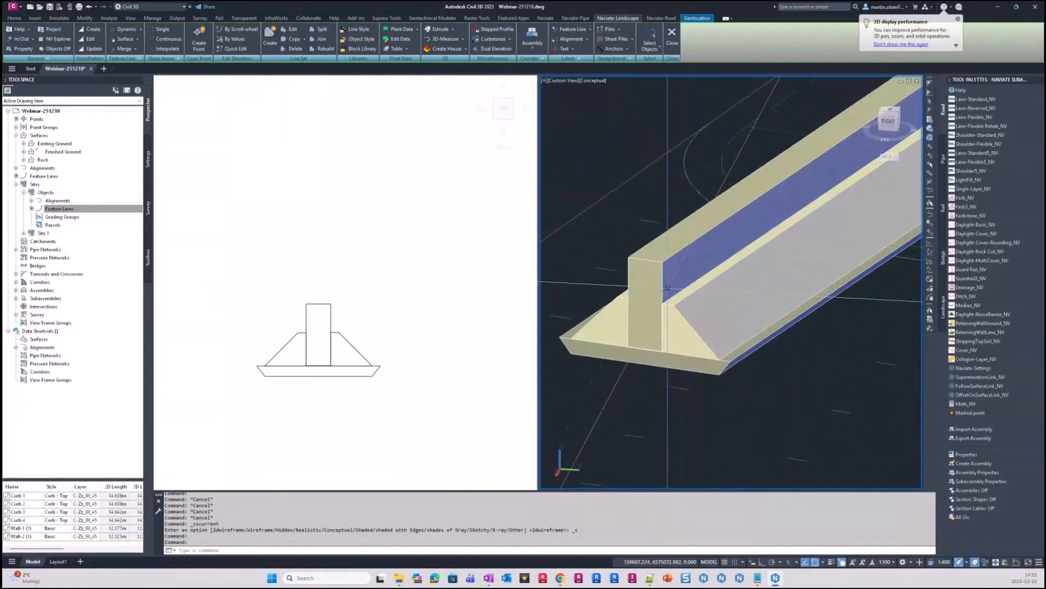
Examine the stone, concrete and bottom solids at the curb's end, as well as the curbs and walls across the site
{"action": "left_click", "coordinate": [662, 262]}
{"action": "key", "text": "Escape"}
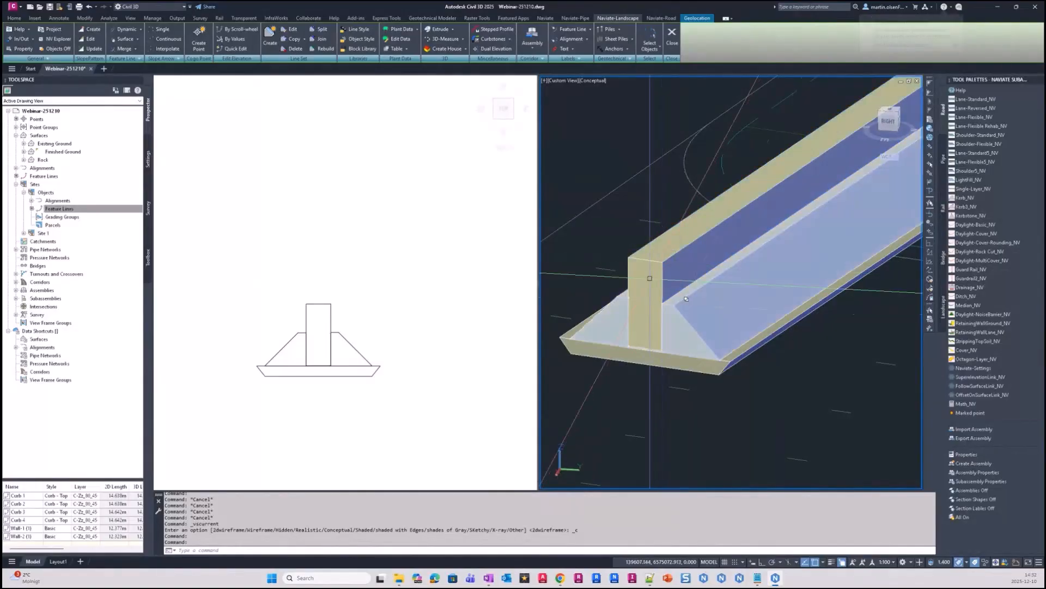
{"action": "left_click", "coordinate": [703, 313]}
{"action": "key", "text": "Escape"}
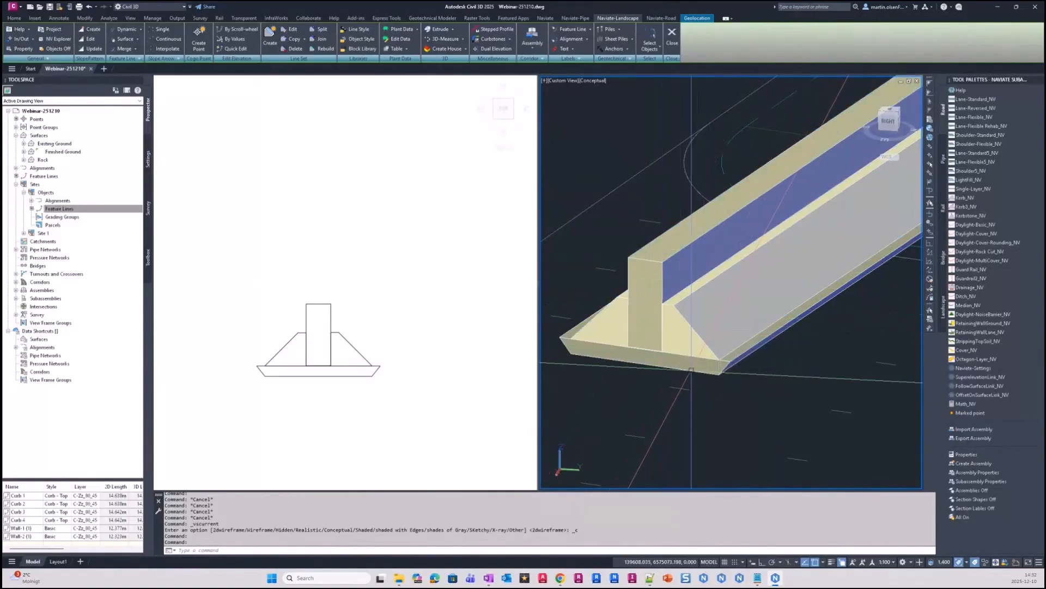
{"action": "scroll", "coordinate": [709, 355], "scroll_direction": "down", "scroll_amount": 8}
{"action": "key", "text": "Escape"}
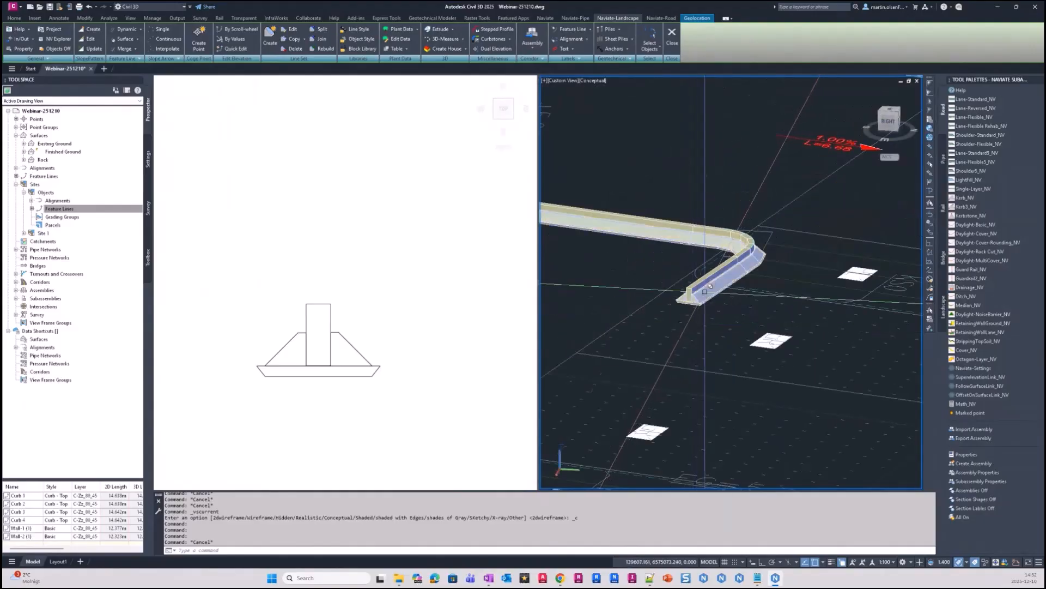
{"action": "middle_click_drag", "start_coordinate": [621, 325], "coordinate": [756, 319]}
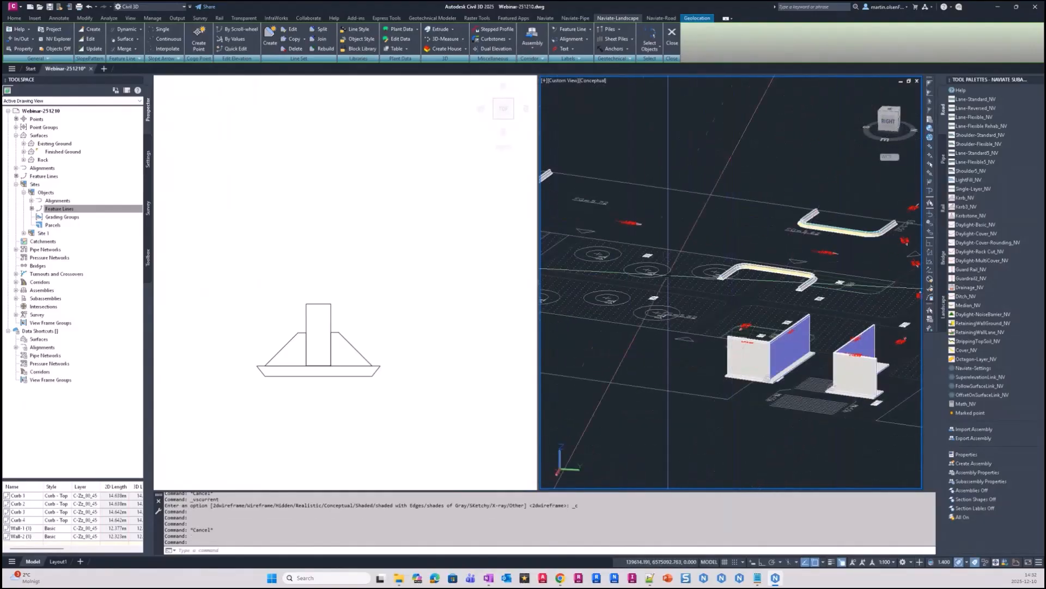
{"action": "scroll", "coordinate": [745, 318], "scroll_direction": "down", "scroll_amount": 3}
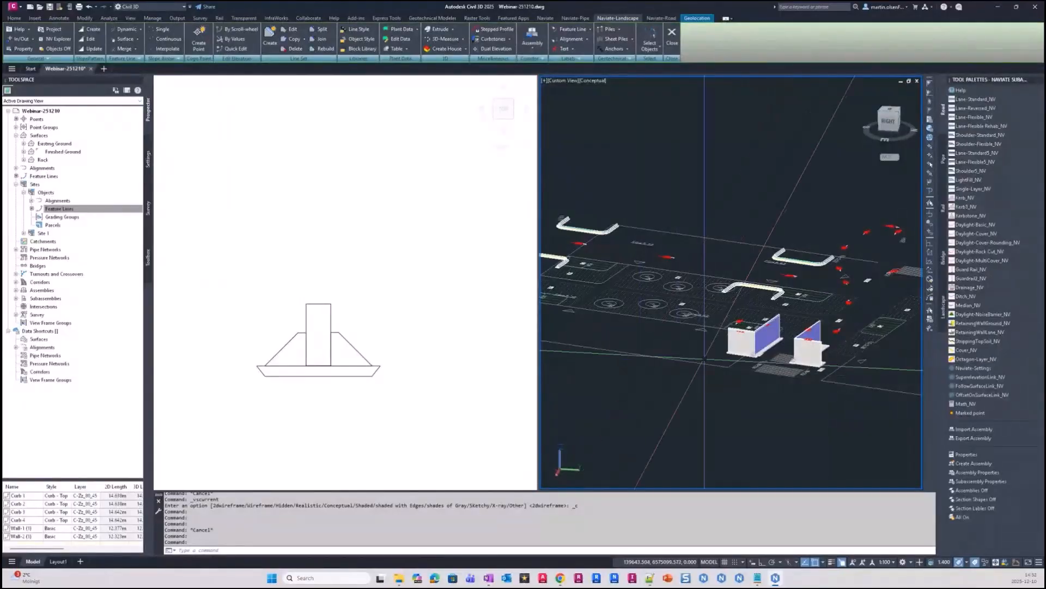
{"action": "key", "text": "Escape"}
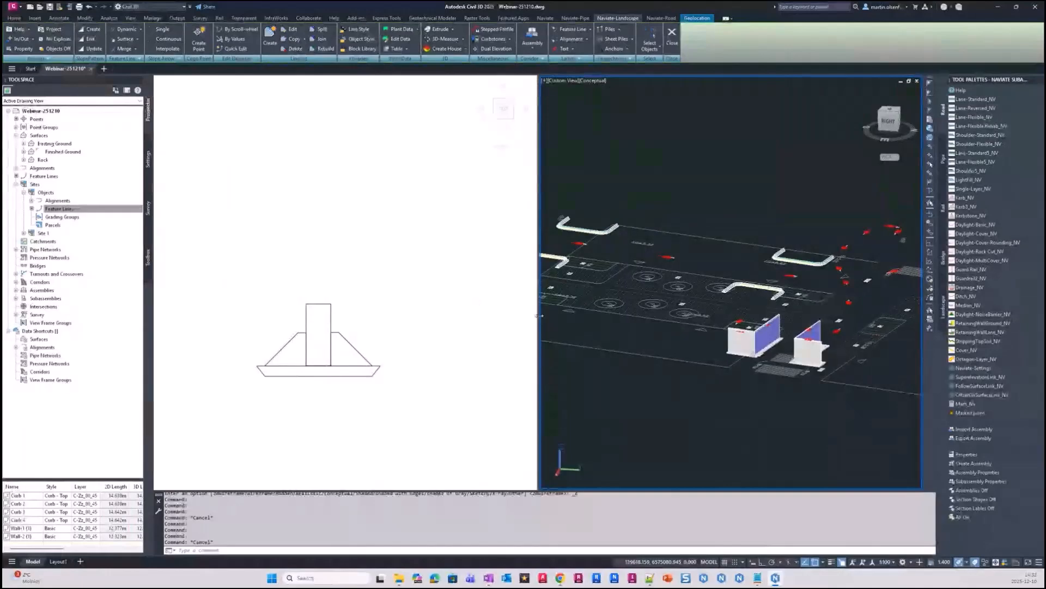
{"action": "key", "text": "Escape"}
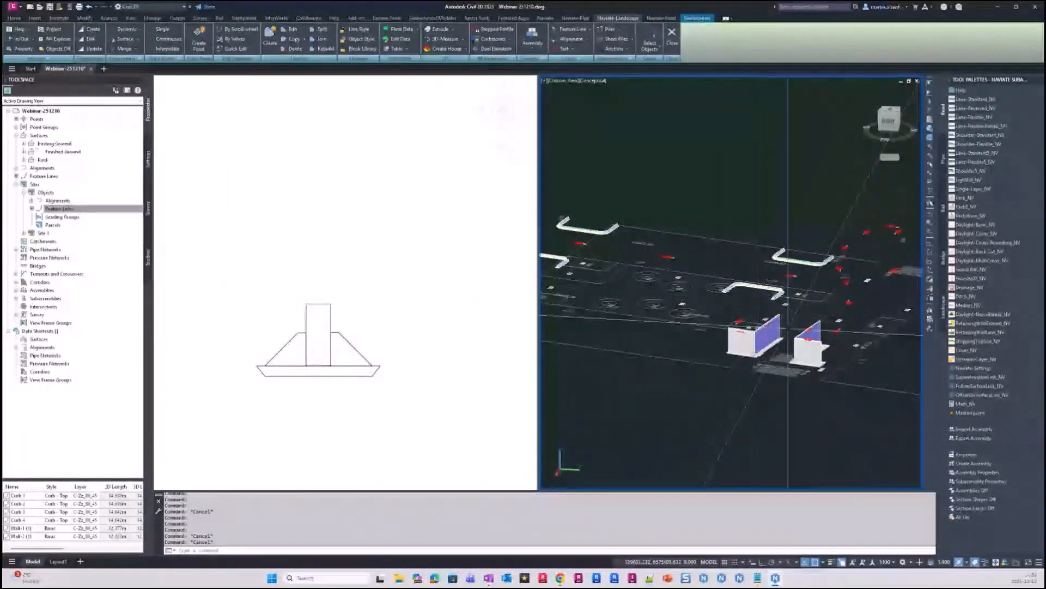
{"action": "mouse_move", "coordinate": [776, 307]}
{"action": "middle_mouse_down", "text": "shift"}
{"action": "mouse_move", "coordinate": [709, 306]}
{"action": "mouse_move", "coordinate": [770, 300]}
{"action": "middle_mouse_up", "text": "shift"}
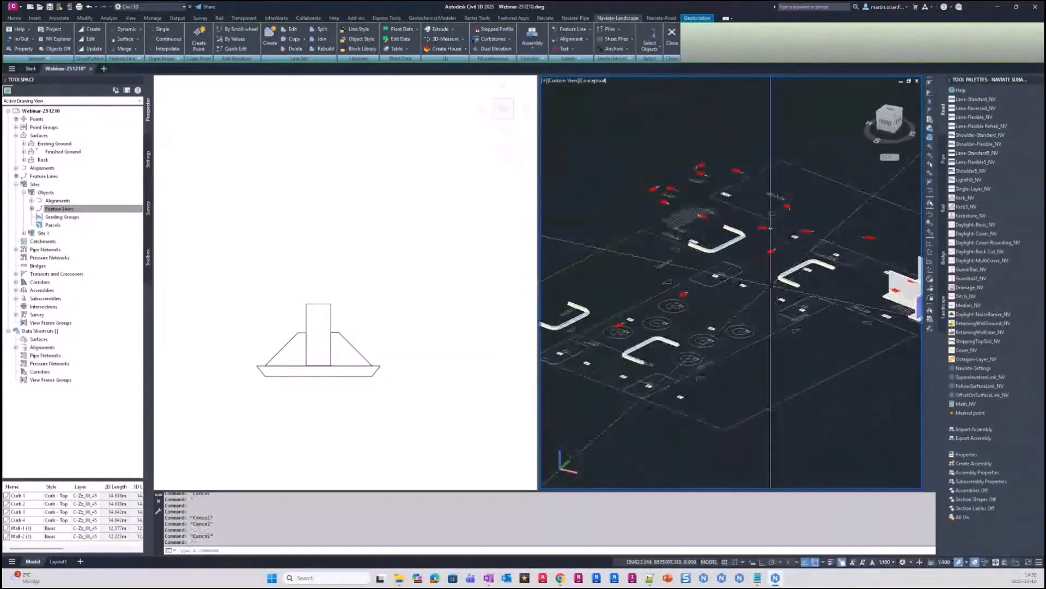
Select the upper retaining wall solid beside the stairs in plan, review its NV-Corridor property set in the extended data, and clear the selection
{"action": "left_click", "coordinate": [420, 293]}
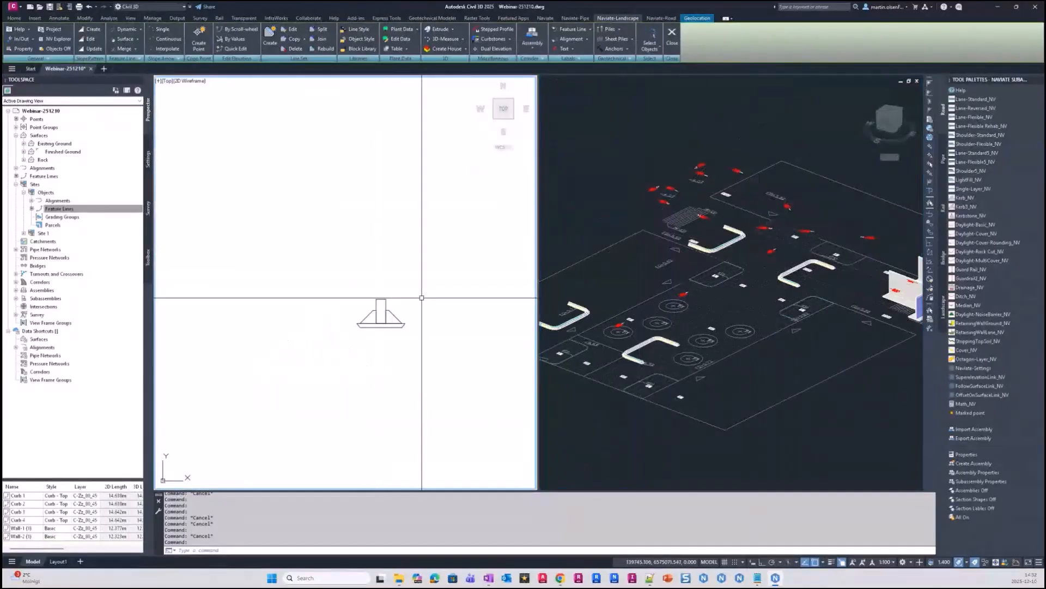
{"action": "scroll", "coordinate": [306, 283], "scroll_direction": "down", "scroll_amount": 4}
{"action": "key", "text": "Escape"}
{"action": "scroll", "coordinate": [364, 308], "scroll_direction": "down", "scroll_amount": 10}
{"action": "middle_click_drag", "start_coordinate": [327, 334], "coordinate": [311, 334]}
{"action": "scroll", "coordinate": [411, 325], "scroll_direction": "up", "scroll_amount": 10}
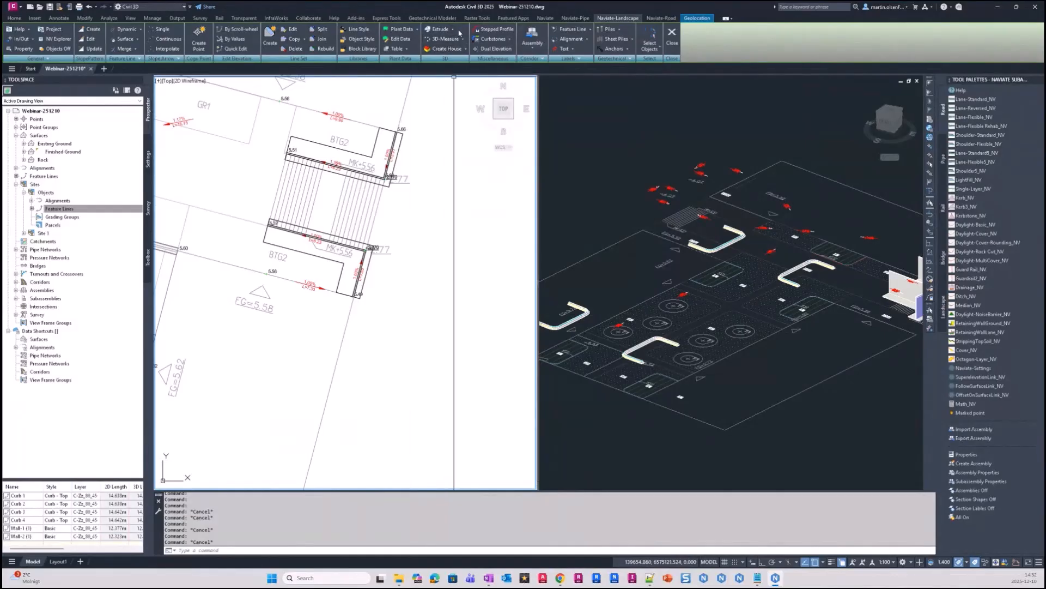
{"action": "key", "text": "Escape"}
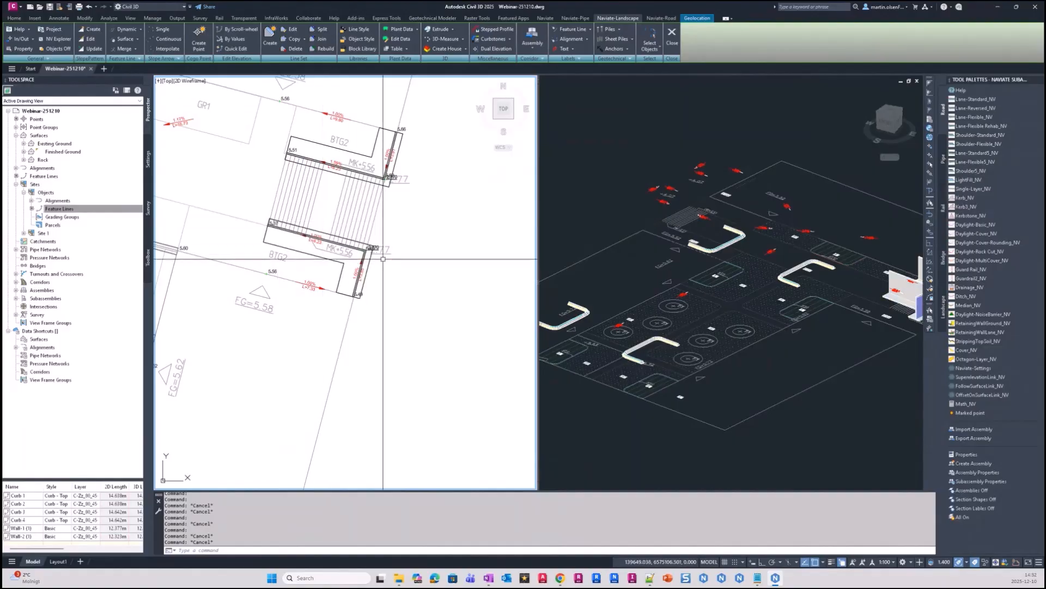
{"action": "middle_click_drag", "start_coordinate": [428, 180], "coordinate": [392, 222]}
{"action": "scroll", "coordinate": [340, 183], "scroll_direction": "up", "scroll_amount": 2}
{"action": "left_click", "coordinate": [340, 183]}
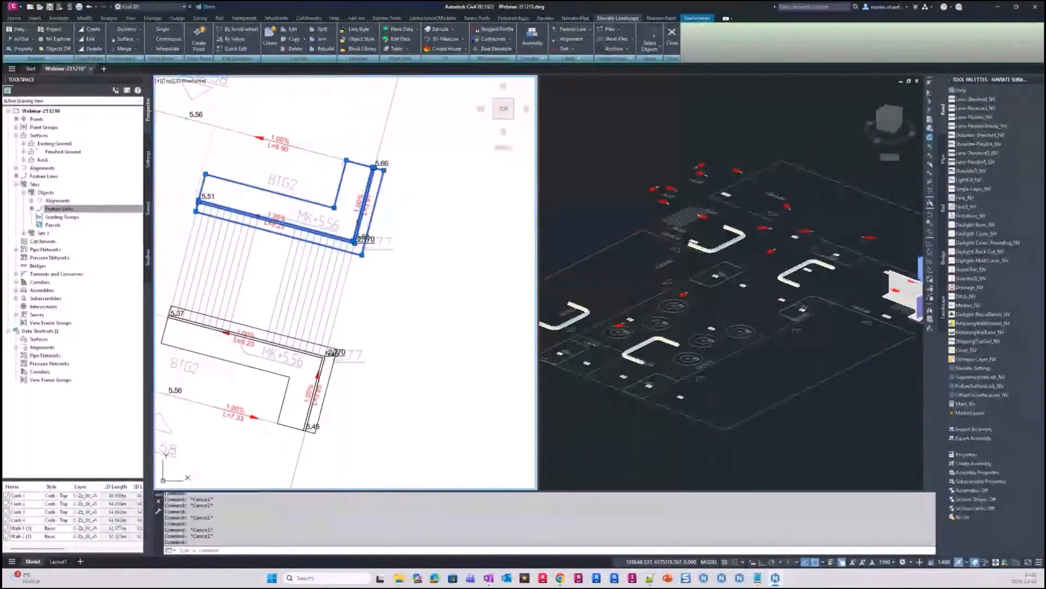
{"action": "key", "text": "ctrl+1"}
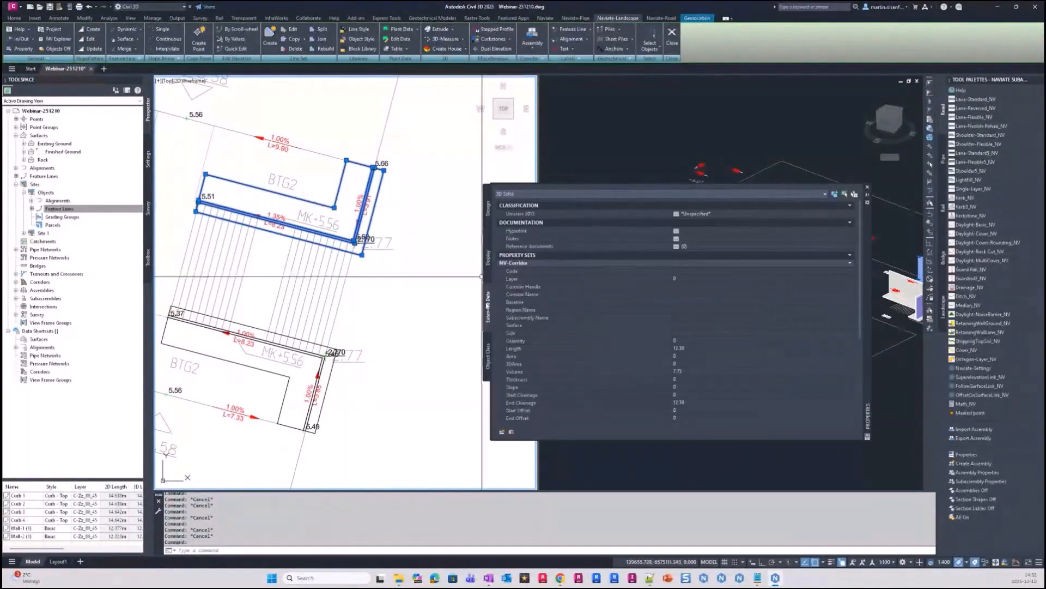
{"action": "scroll", "coordinate": [608, 312], "scroll_direction": "down", "scroll_amount": 5}
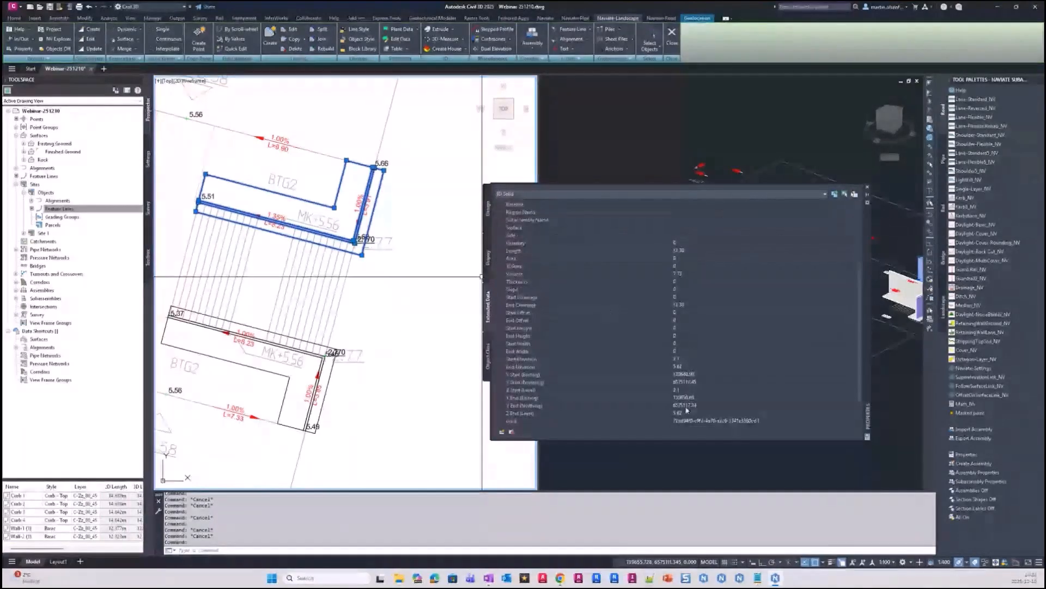
{"action": "scroll", "coordinate": [698, 282], "scroll_direction": "up", "scroll_amount": 5}
{"action": "key", "text": "Escape"}
{"action": "key", "text": "Escape"}
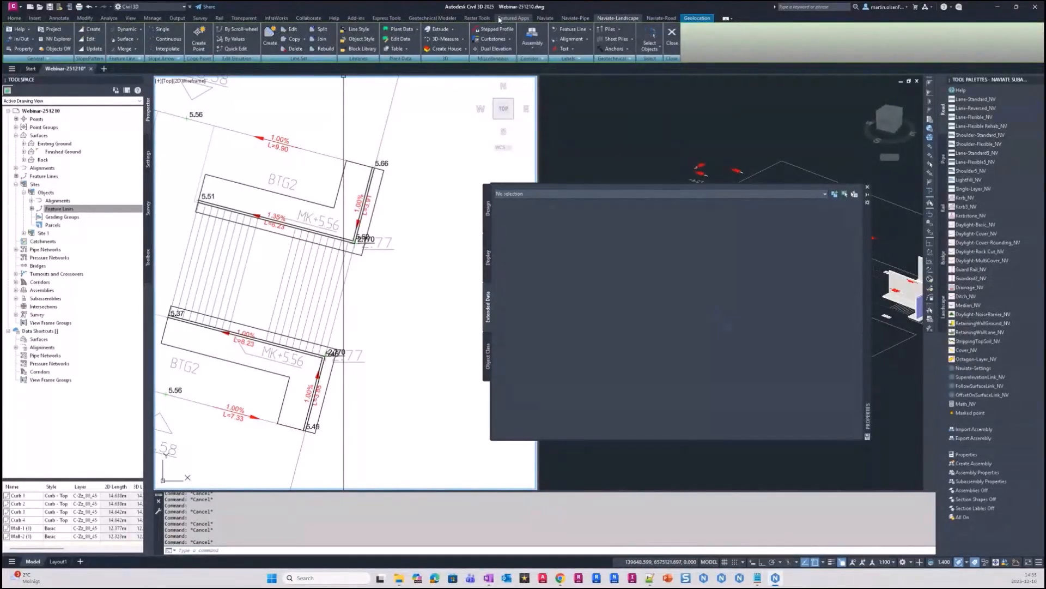
Search the drawing for objects with the NV-Corridor property set using Naviate Property Data
{"action": "left_click", "coordinate": [545, 20]}
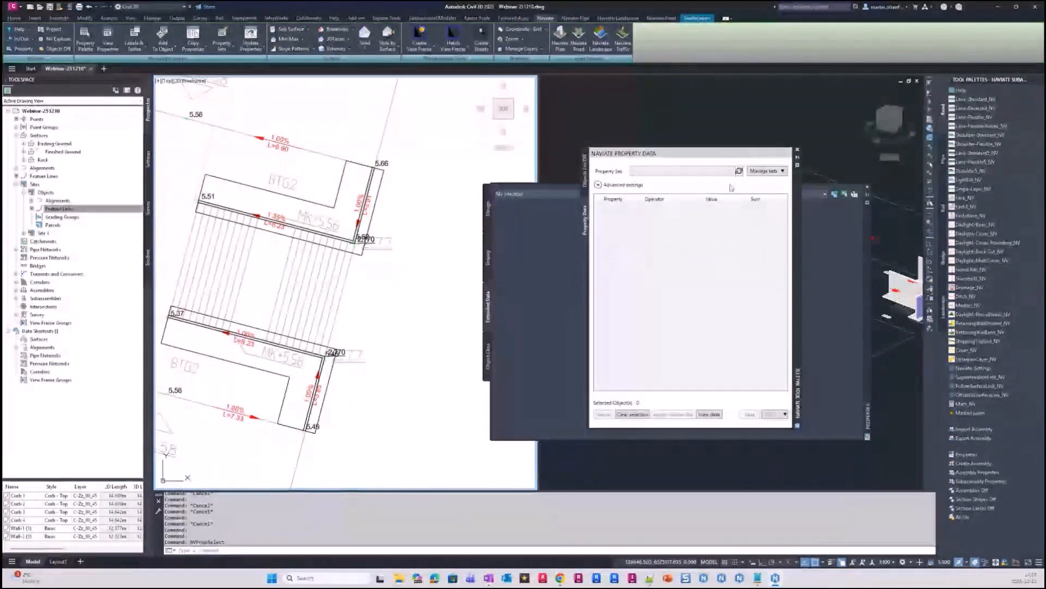
{"action": "left_click", "coordinate": [711, 172]}
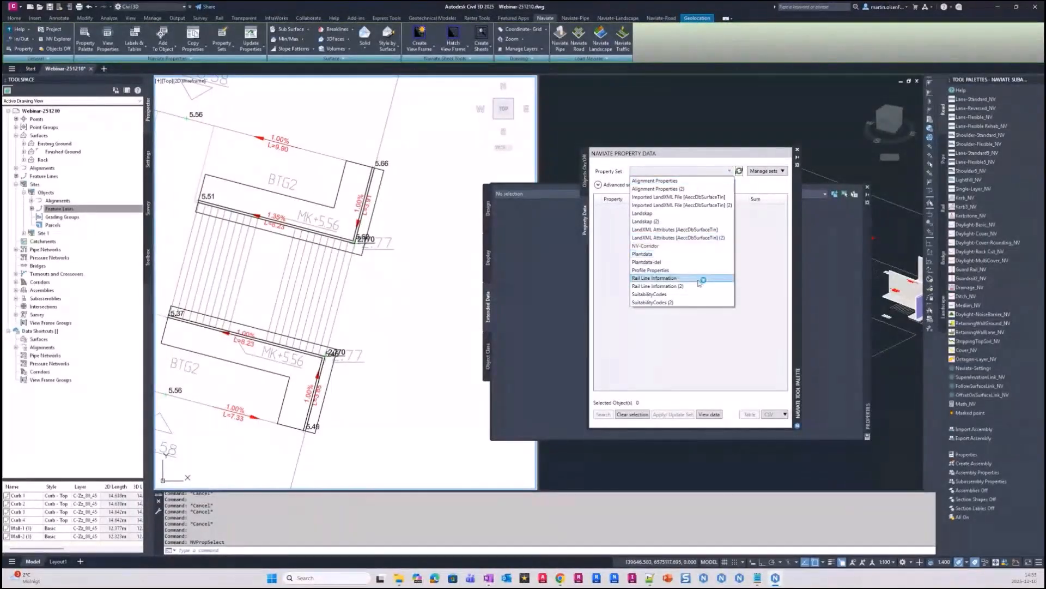
{"action": "left_click", "coordinate": [673, 246]}
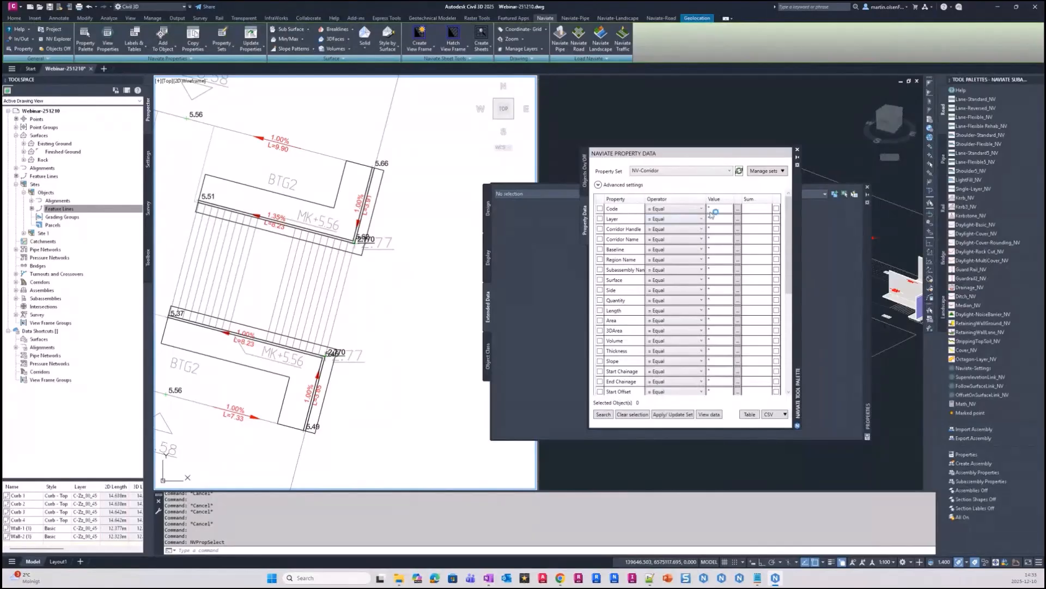
{"action": "left_click", "coordinate": [738, 209]}
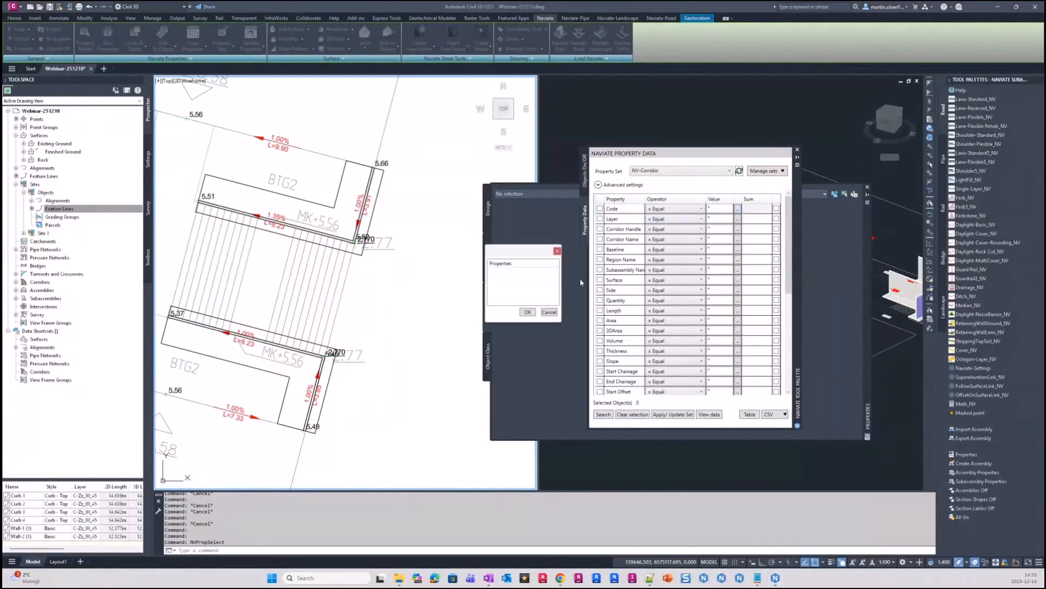
{"action": "left_click", "coordinate": [549, 311]}
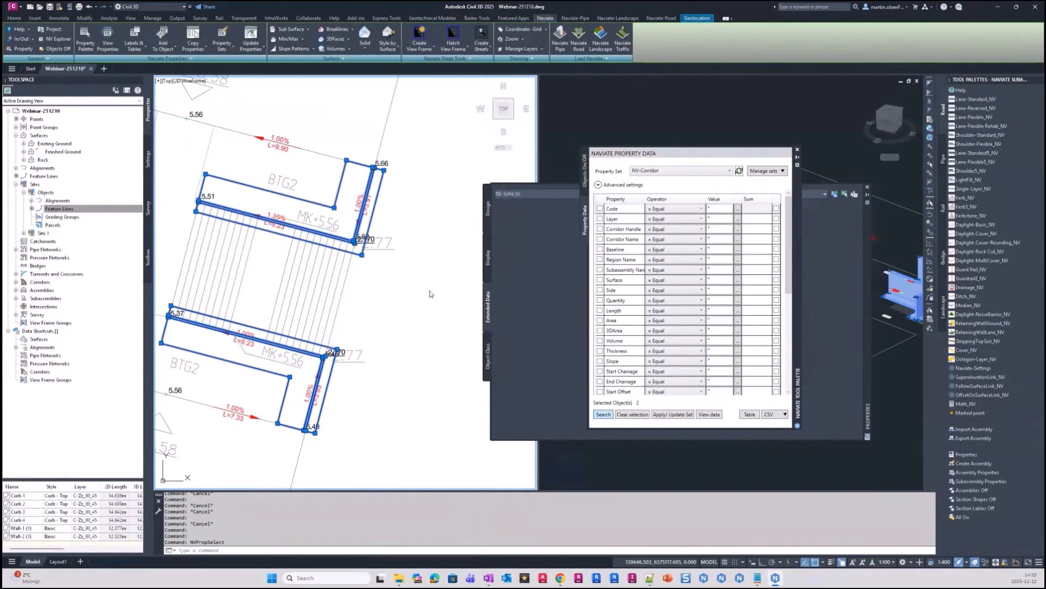
{"action": "scroll", "coordinate": [402, 311], "scroll_direction": "down", "scroll_amount": 5}
{"action": "scroll", "coordinate": [346, 316], "scroll_direction": "down", "scroll_amount": 4}
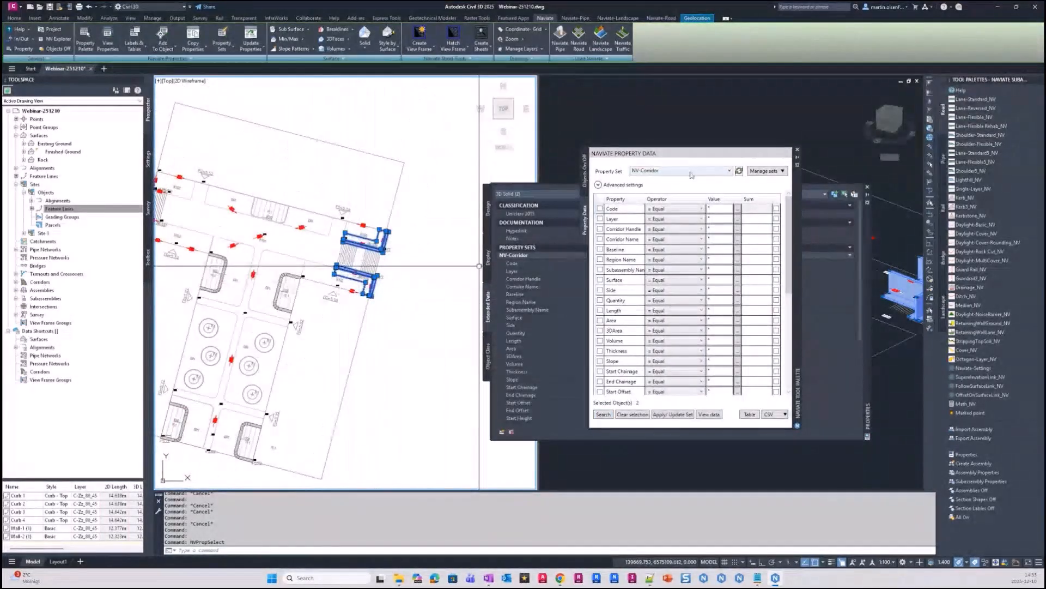
Check the available Code values and sum the Length property of the selected wall solids
{"action": "left_click", "coordinate": [737, 210]}
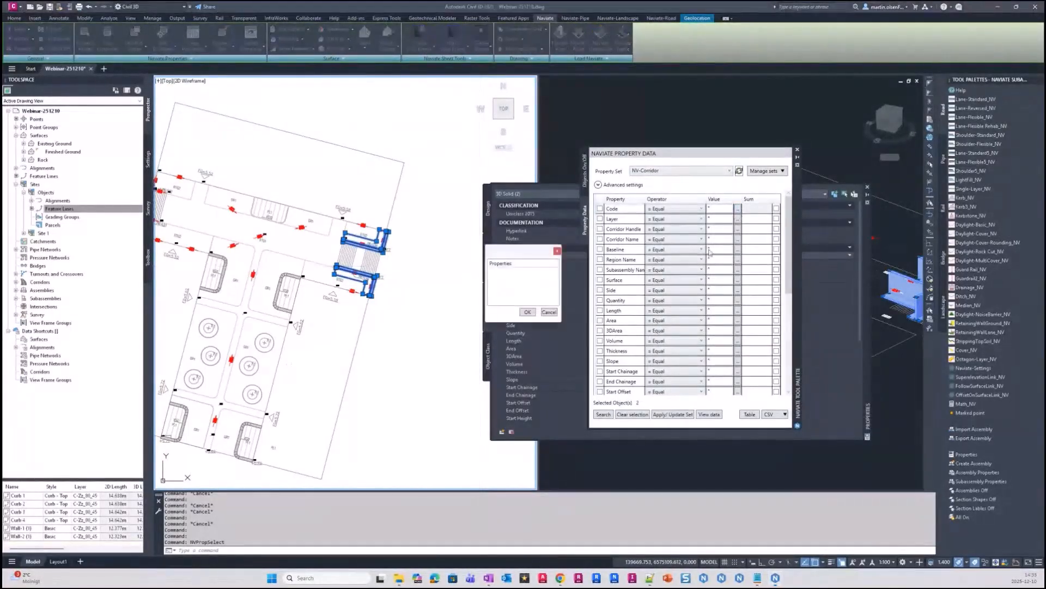
{"action": "left_click", "coordinate": [527, 312]}
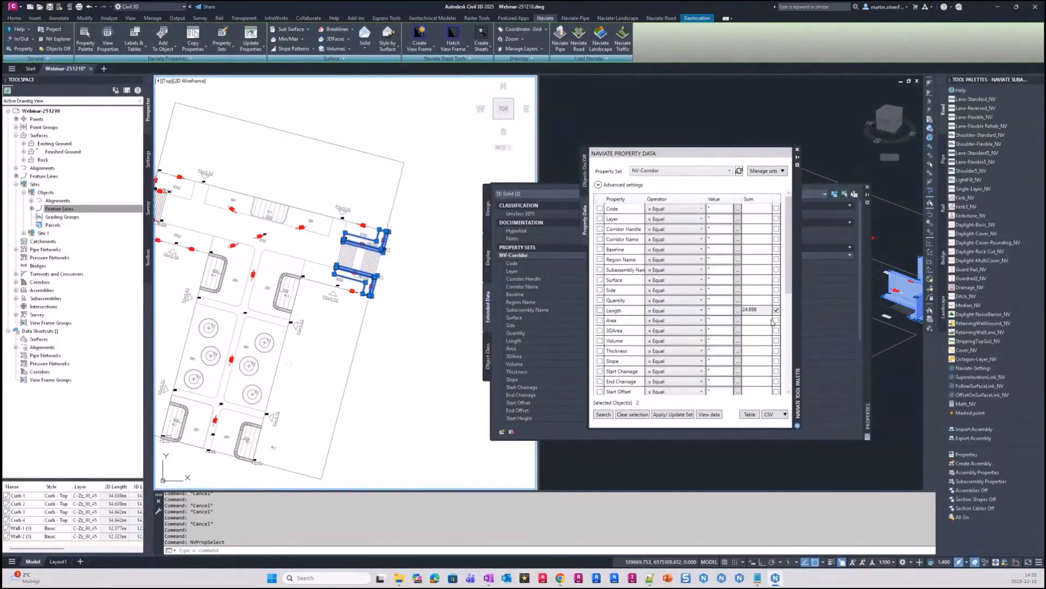
{"action": "scroll", "coordinate": [384, 253], "scroll_direction": "up", "scroll_amount": 2}
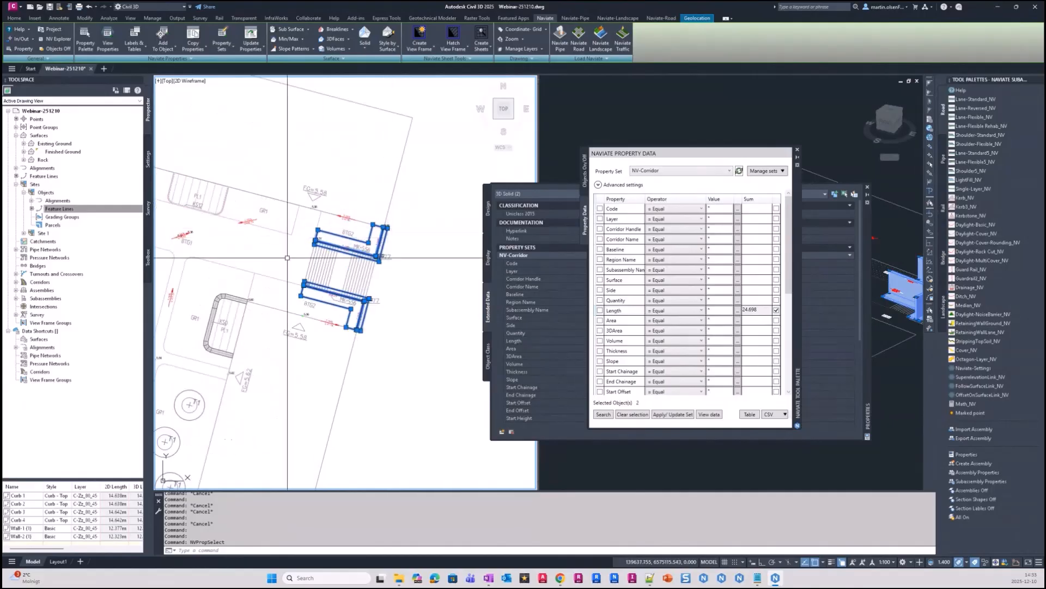
Close Naviate Property Data and the object properties, and clear the selection of the wall solids
{"action": "left_click", "coordinate": [797, 150]}
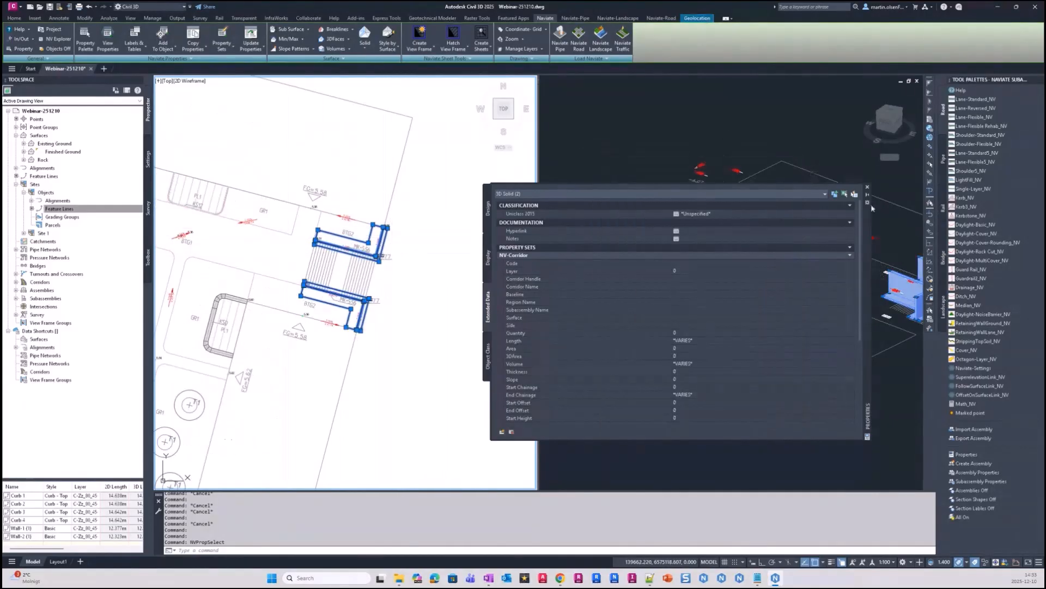
{"action": "key", "text": "Escape"}
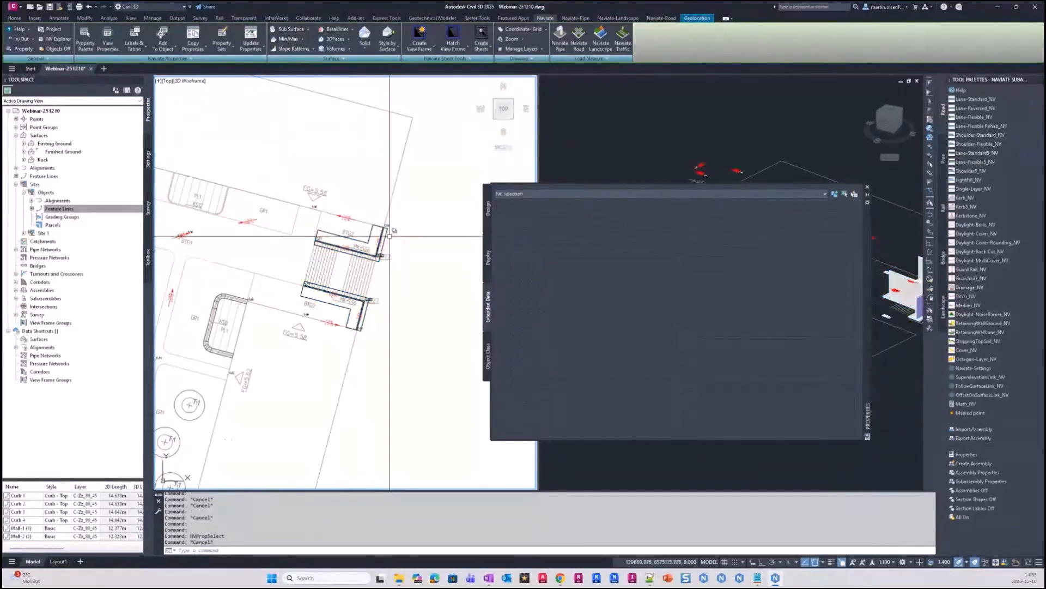
{"action": "left_click", "coordinate": [868, 187]}
{"action": "key", "text": "Escape"}
{"action": "middle_click_drag", "start_coordinate": [396, 260], "coordinate": [371, 276]}
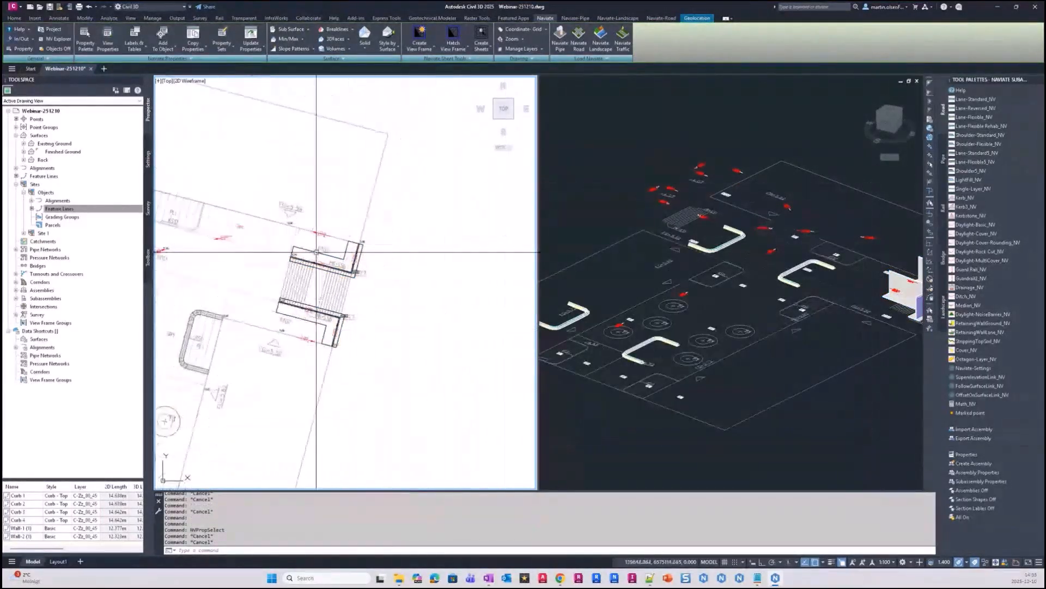
{"action": "scroll", "coordinate": [423, 250], "scroll_direction": "up", "scroll_amount": 3}
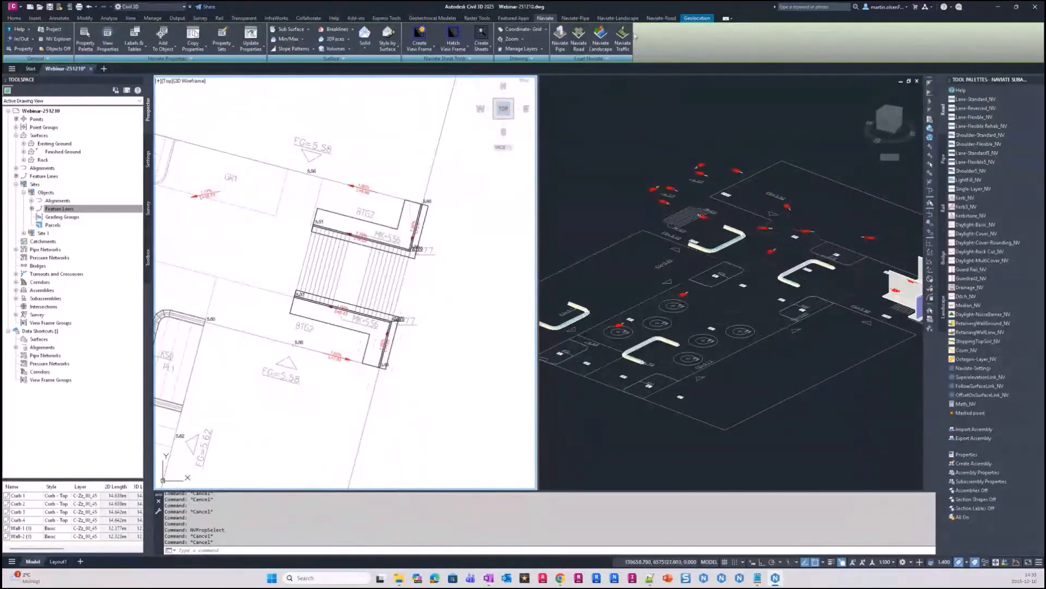
{"action": "left_click", "coordinate": [618, 18]}
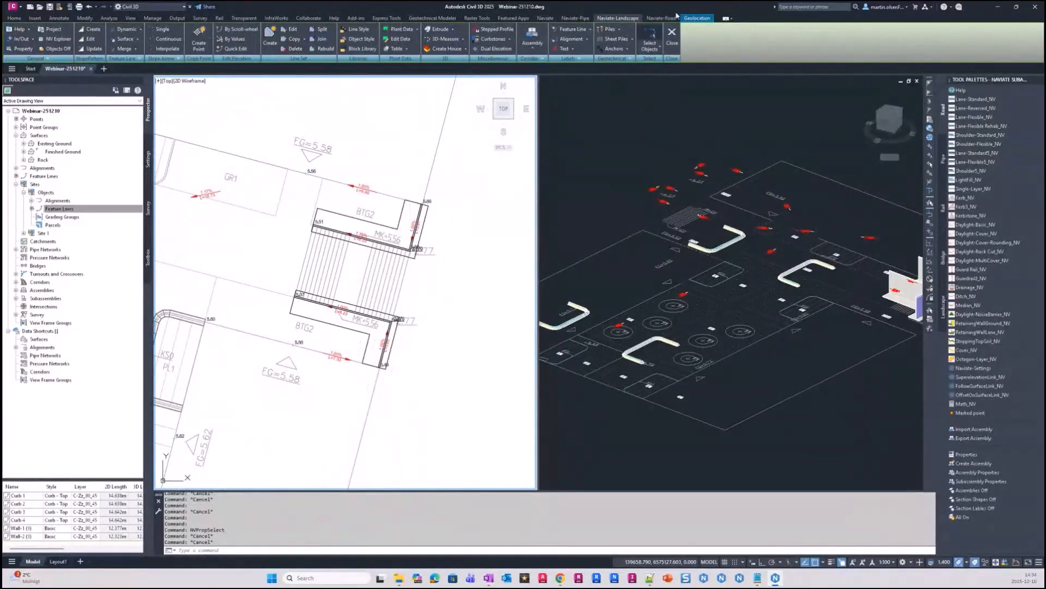
{"action": "left_click", "coordinate": [463, 39]}
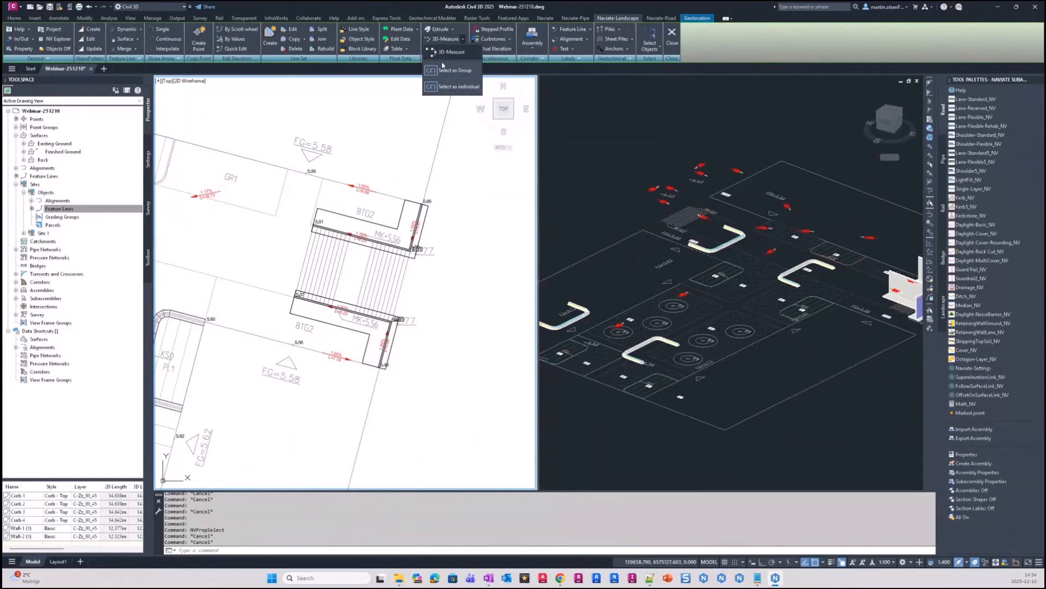
{"action": "scroll", "coordinate": [400, 248], "scroll_direction": "up", "scroll_amount": 5}
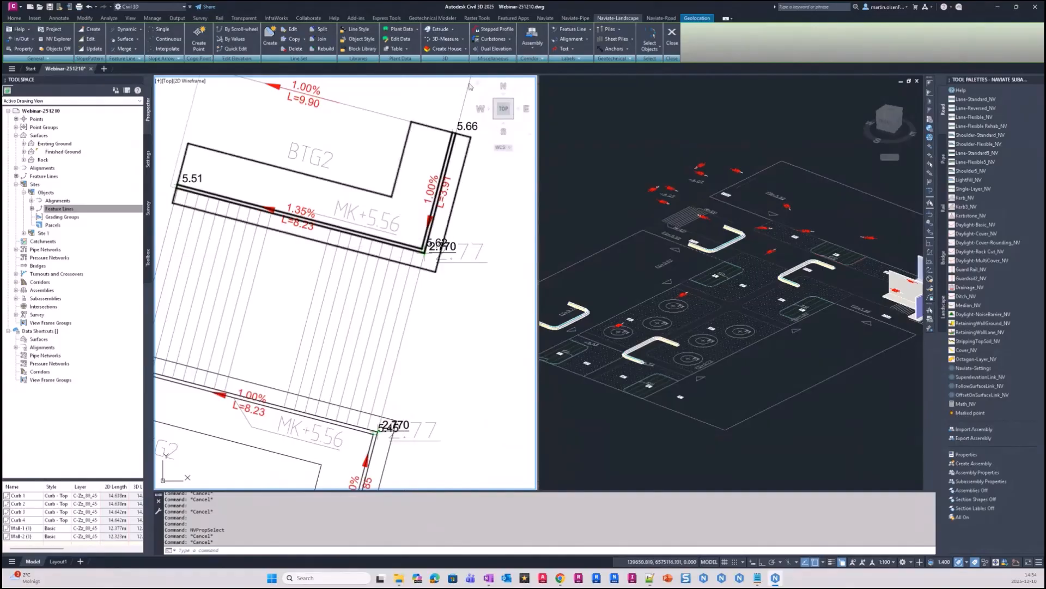
{"action": "left_click", "coordinate": [464, 40]}
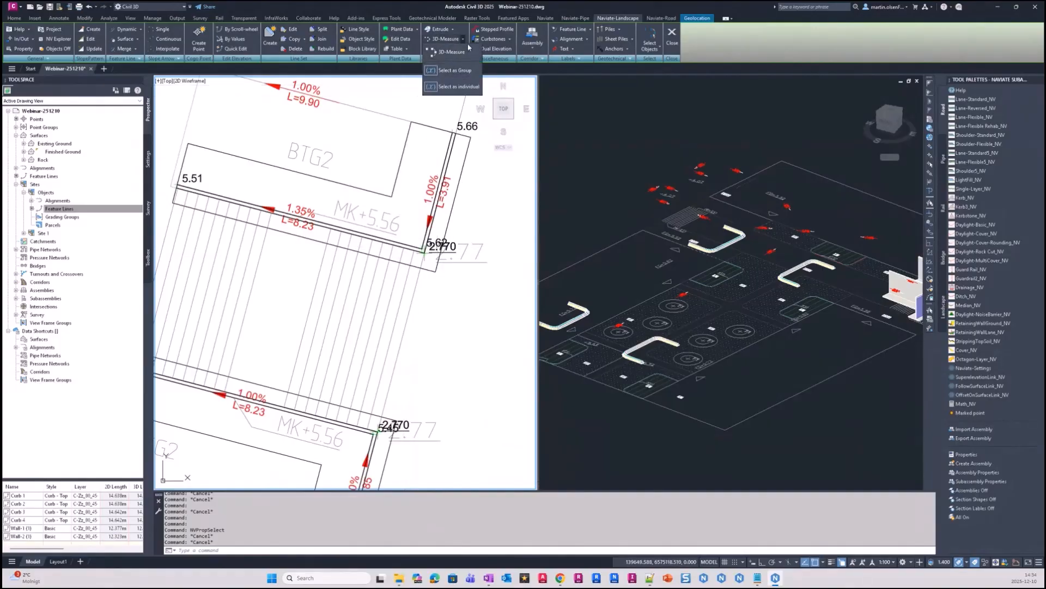
{"action": "left_click", "coordinate": [456, 53]}
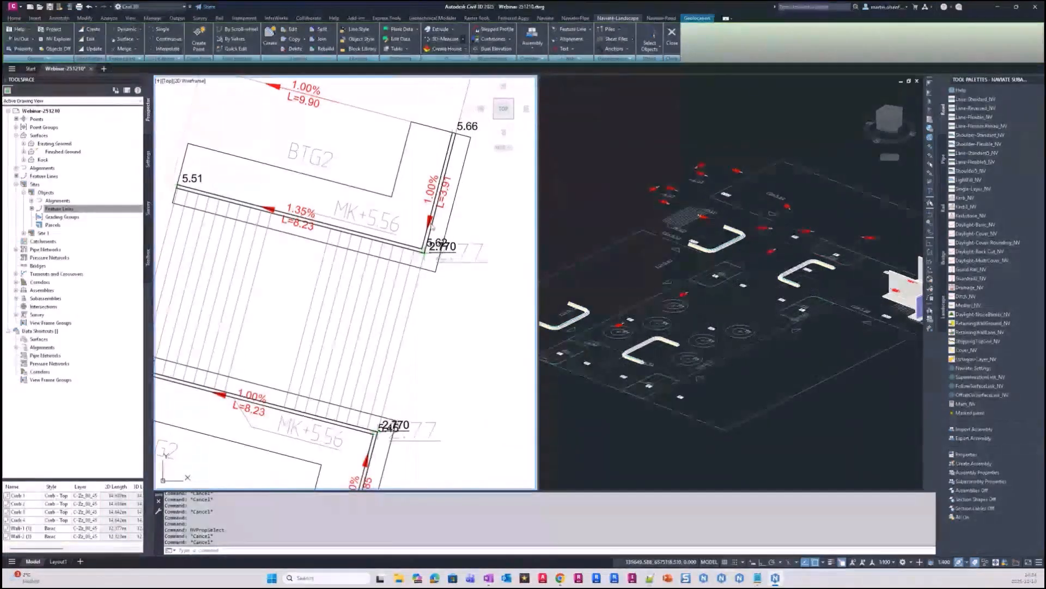
{"action": "left_click", "coordinate": [452, 39]}
{"action": "key", "text": "Escape"}
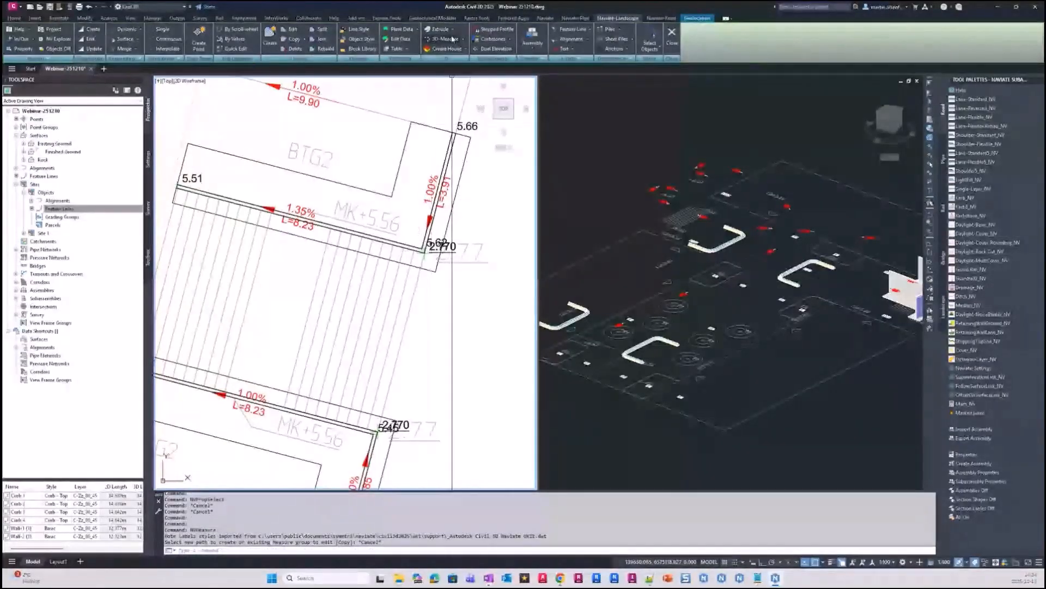
Open the Extrude settings of the T-wall-1 retaining wall solid beside the stairs and widen the dialog
{"action": "left_click", "coordinate": [453, 32]}
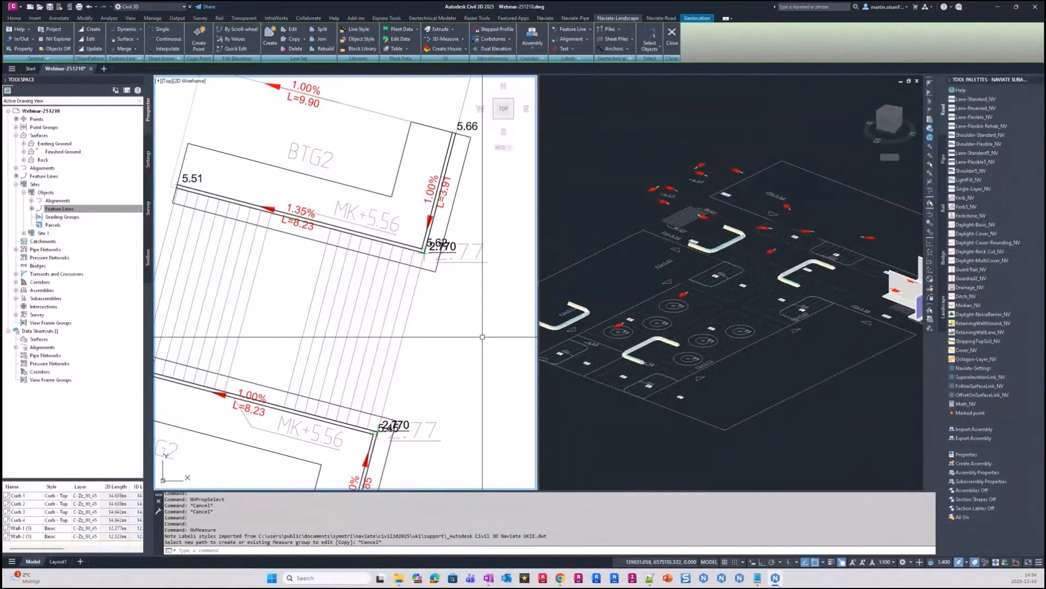
{"action": "middle_click_drag", "start_coordinate": [429, 323], "coordinate": [413, 259]}
{"action": "scroll", "coordinate": [413, 259], "scroll_direction": "down", "scroll_amount": 2}
{"action": "mouse_move", "coordinate": [349, 372]}
{"action": "middle_mouse_down"}
{"action": "mouse_move", "coordinate": [346, 314]}
{"action": "mouse_move", "coordinate": [356, 319]}
{"action": "middle_mouse_up"}
{"action": "left_click", "coordinate": [452, 29]}
{"action": "left_click", "coordinate": [453, 42]}
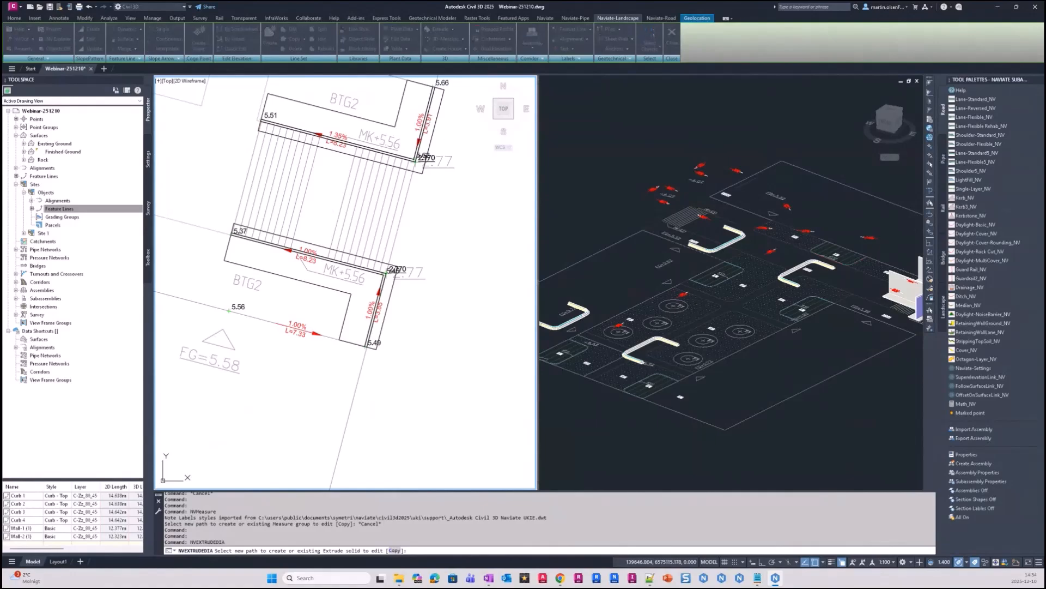
{"action": "left_click", "coordinate": [380, 204]}
{"action": "left_click_drag", "start_coordinate": [435, 137], "coordinate": [407, 120]}
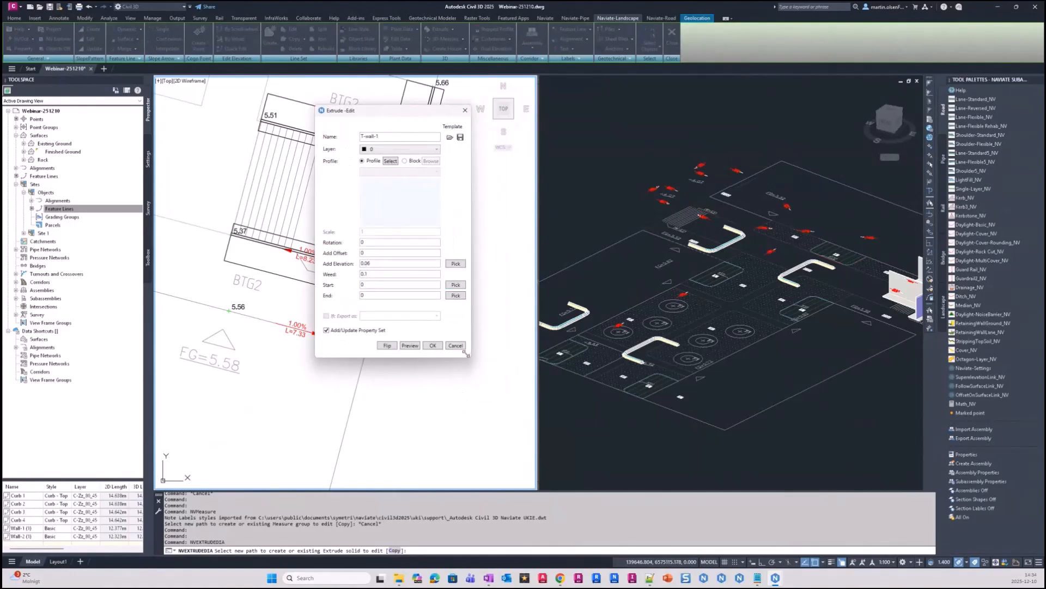
{"action": "left_click_drag", "start_coordinate": [467, 358], "coordinate": [511, 365]}
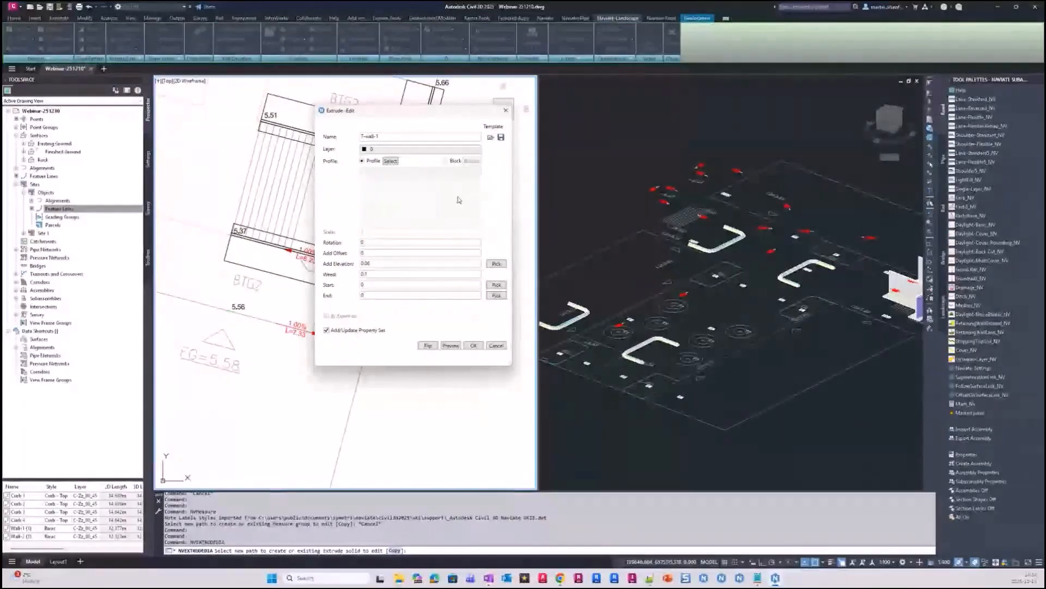
Examine the template options for saving and loading extrude settings, including the sheet pile and barrier templates, and close the wall's settings without changes
{"action": "left_click", "coordinate": [501, 138]}
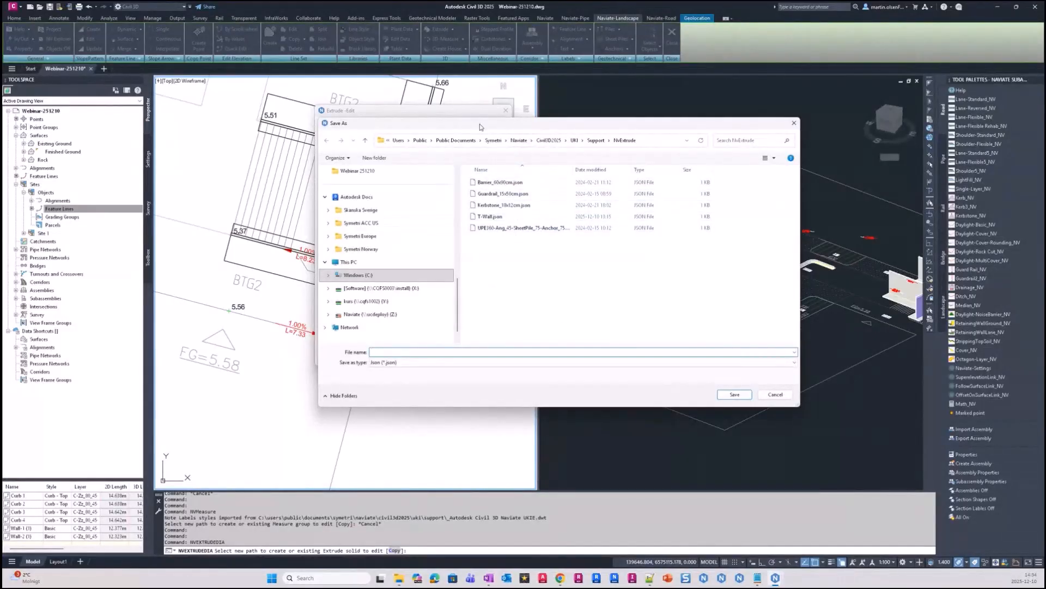
{"action": "left_click", "coordinate": [776, 394]}
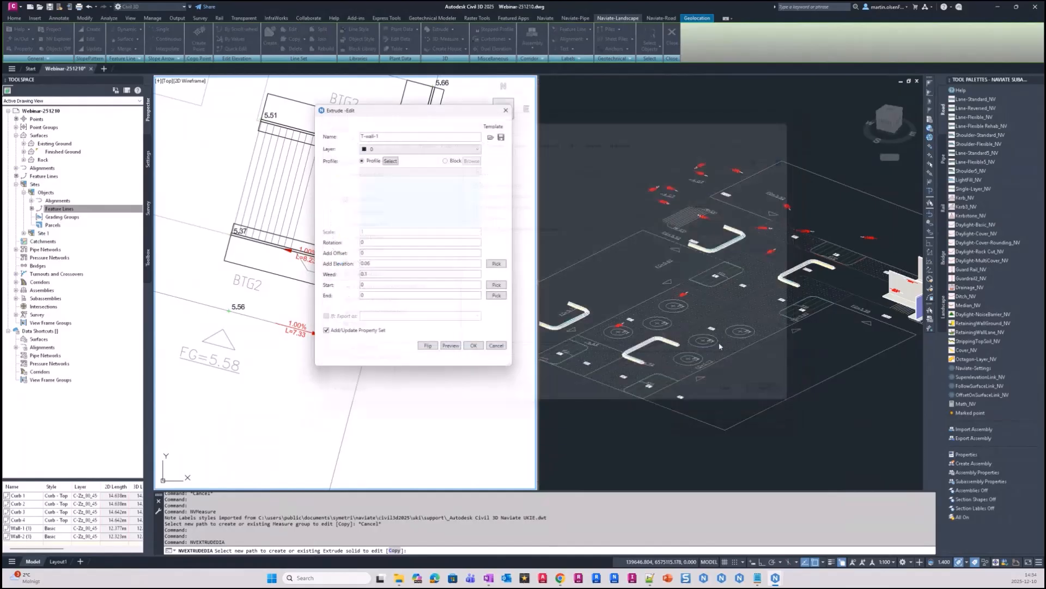
{"action": "left_click", "coordinate": [491, 137]}
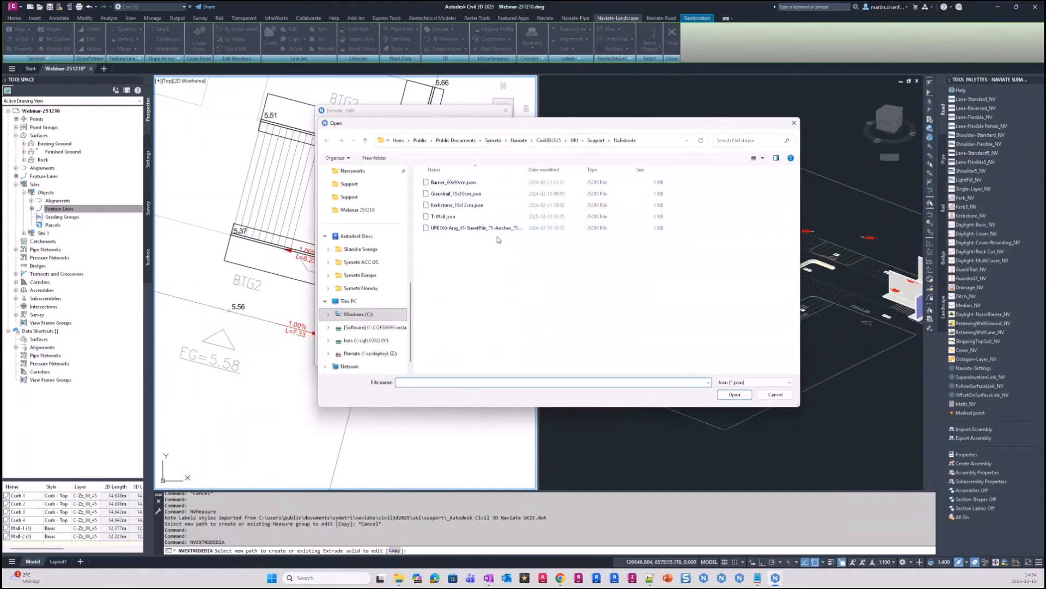
{"action": "left_click", "coordinate": [468, 229]}
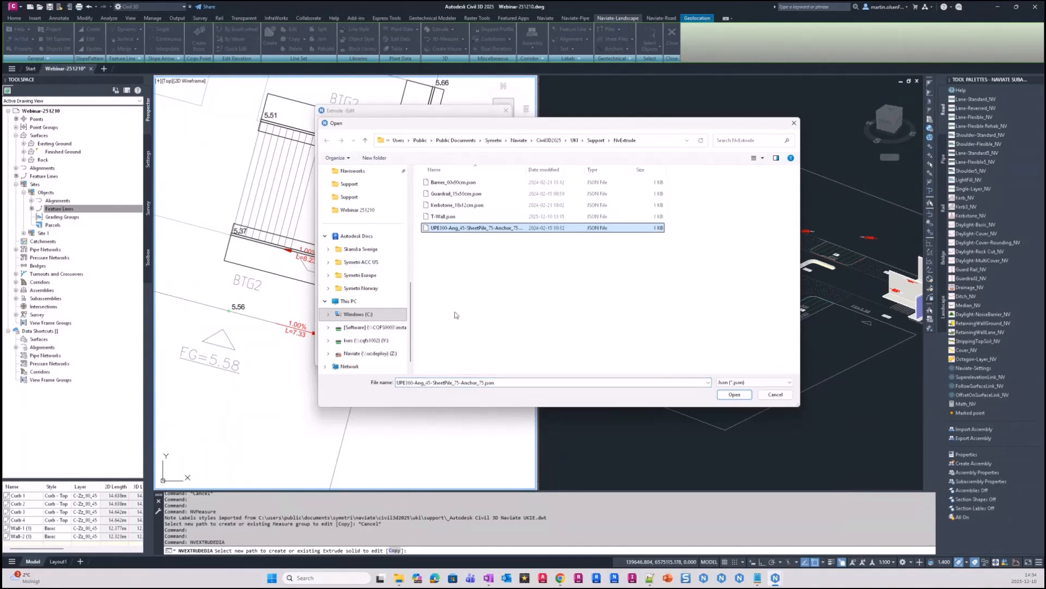
{"action": "left_click", "coordinate": [426, 184]}
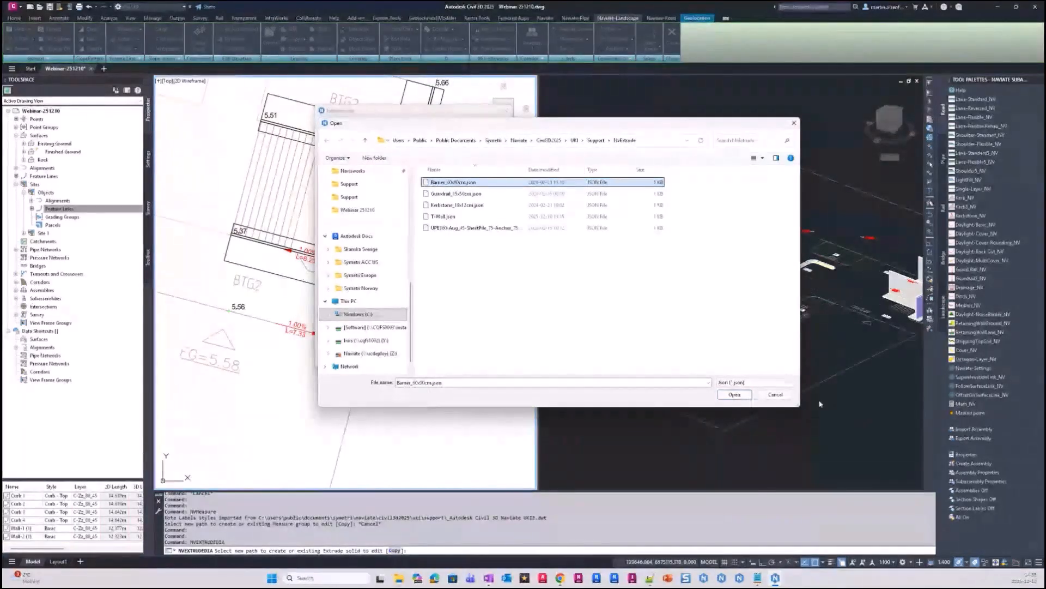
{"action": "left_click", "coordinate": [775, 396]}
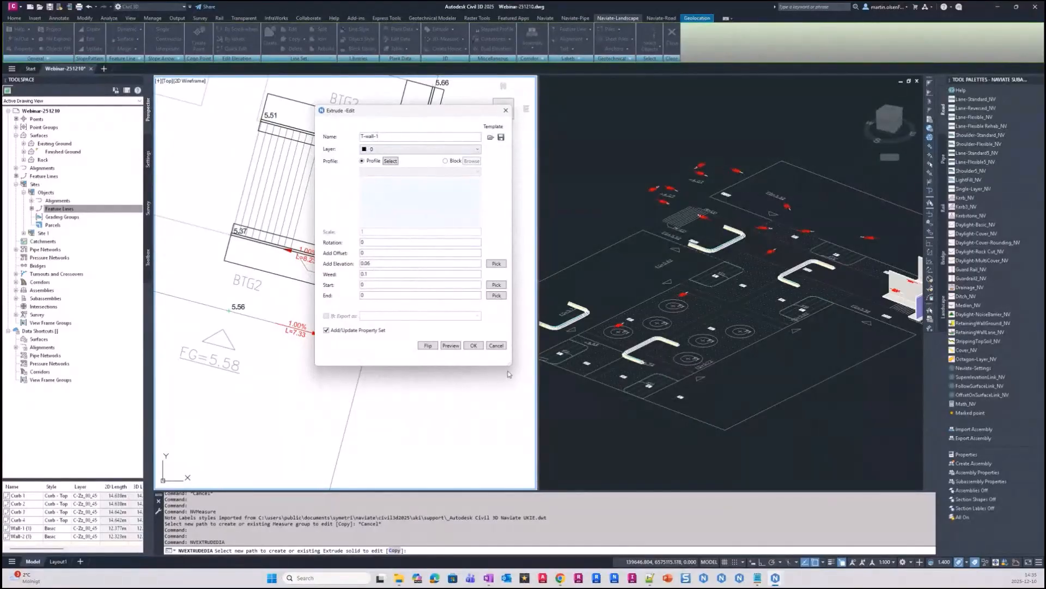
{"action": "left_click", "coordinate": [496, 346]}
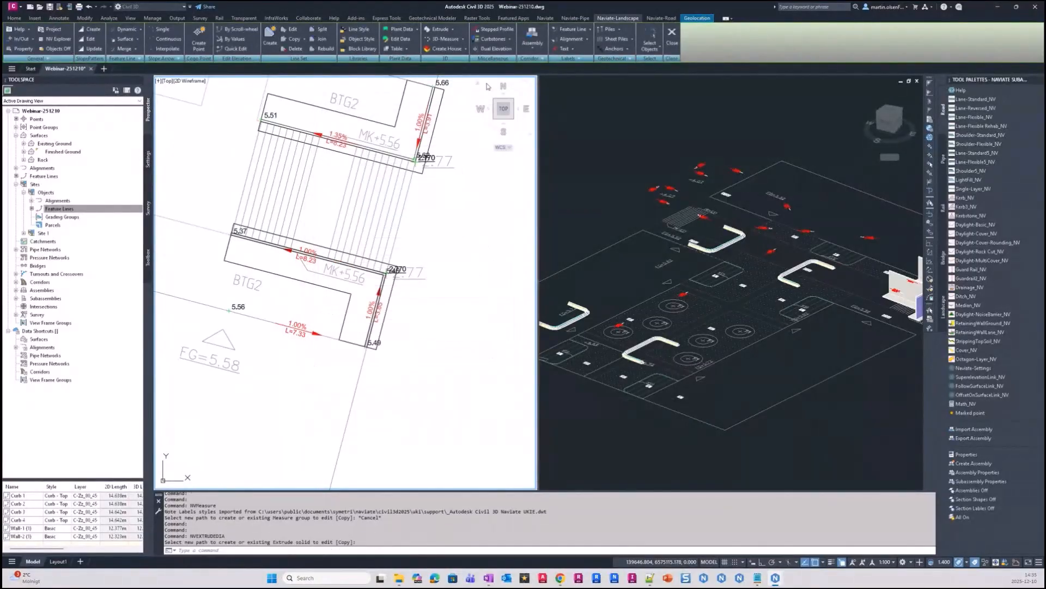
Start a 3D-Measure group along the feature line of the upper retaining wall beside the stairs
{"action": "left_click", "coordinate": [463, 40]}
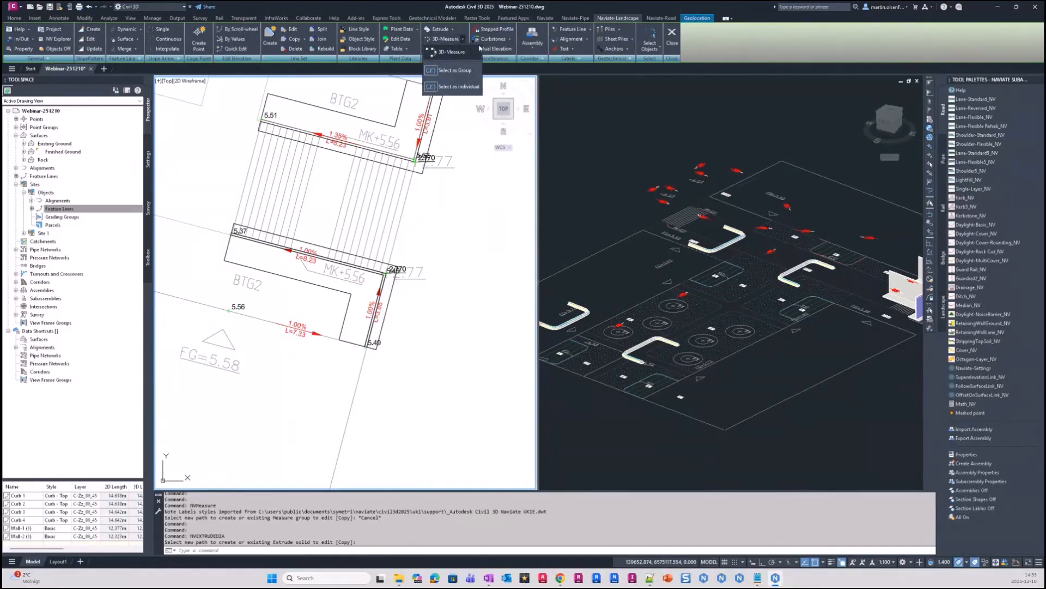
{"action": "left_click", "coordinate": [479, 51]}
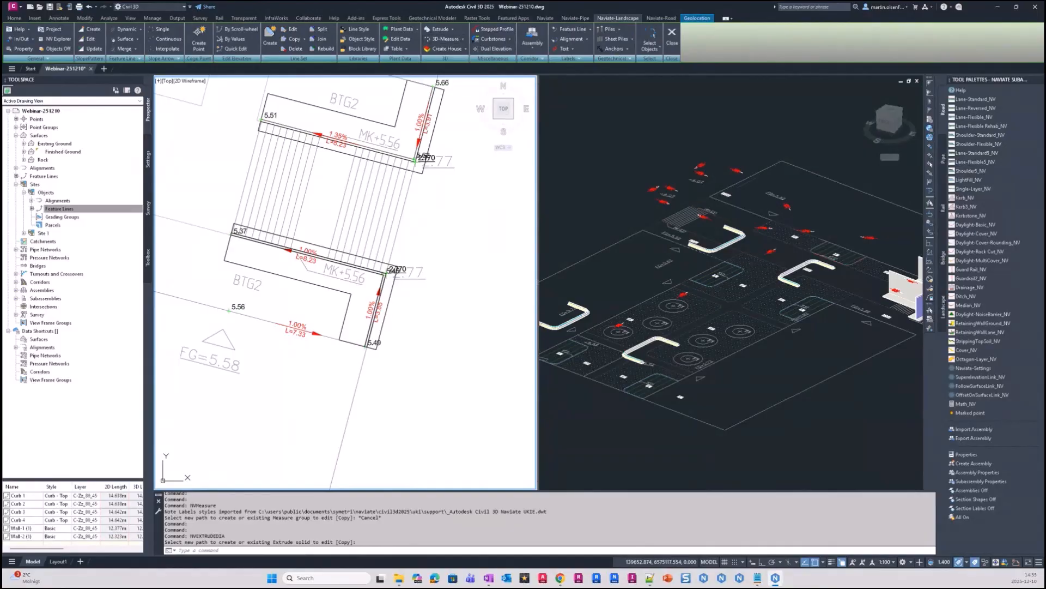
{"action": "left_click", "coordinate": [407, 161]}
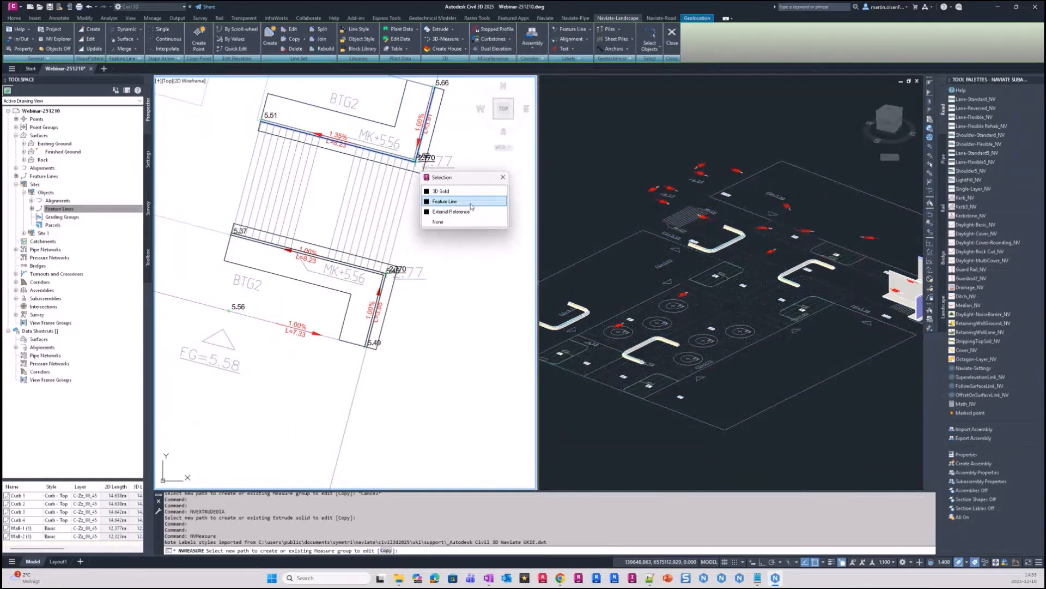
{"action": "left_click", "coordinate": [471, 205]}
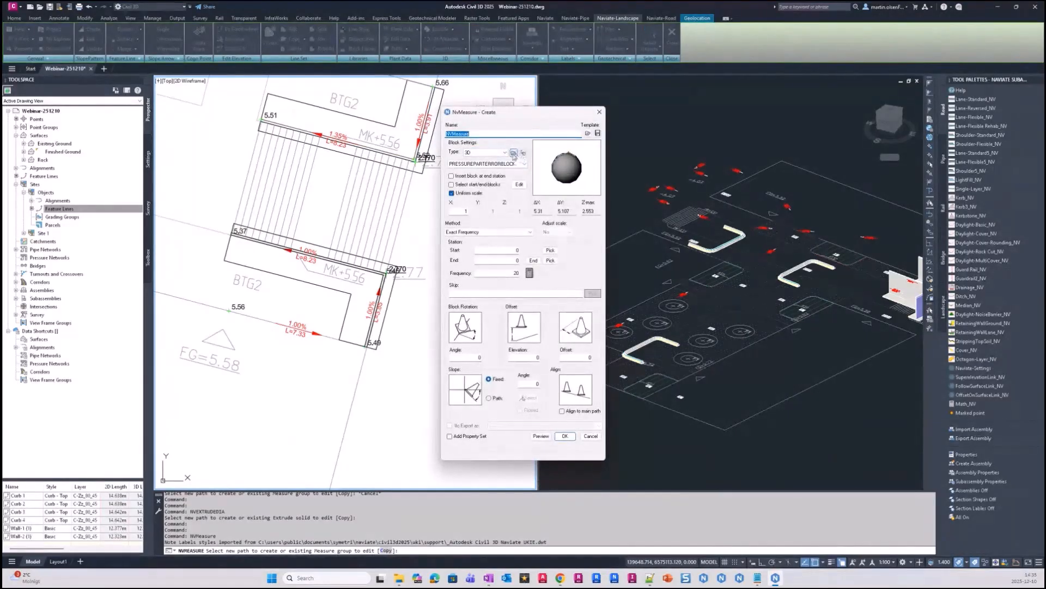
Check the folders of the NvBlocks library that supplies blocks for the measure group, and leave without choosing one
{"action": "left_click", "coordinate": [513, 153]}
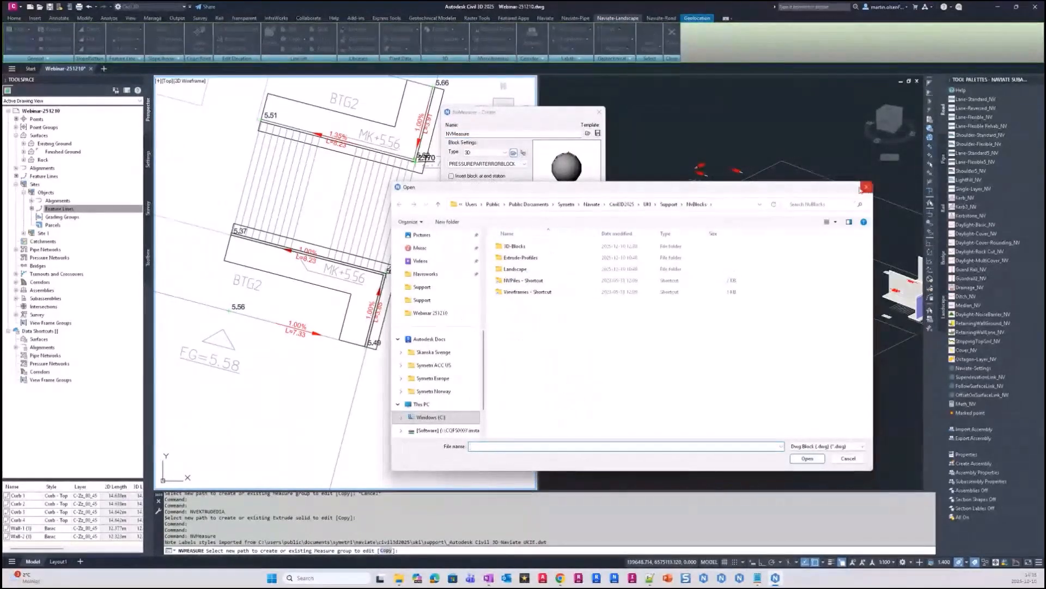
{"action": "left_click_drag", "start_coordinate": [763, 193], "coordinate": [722, 190]}
{"action": "left_click", "coordinate": [825, 182]}
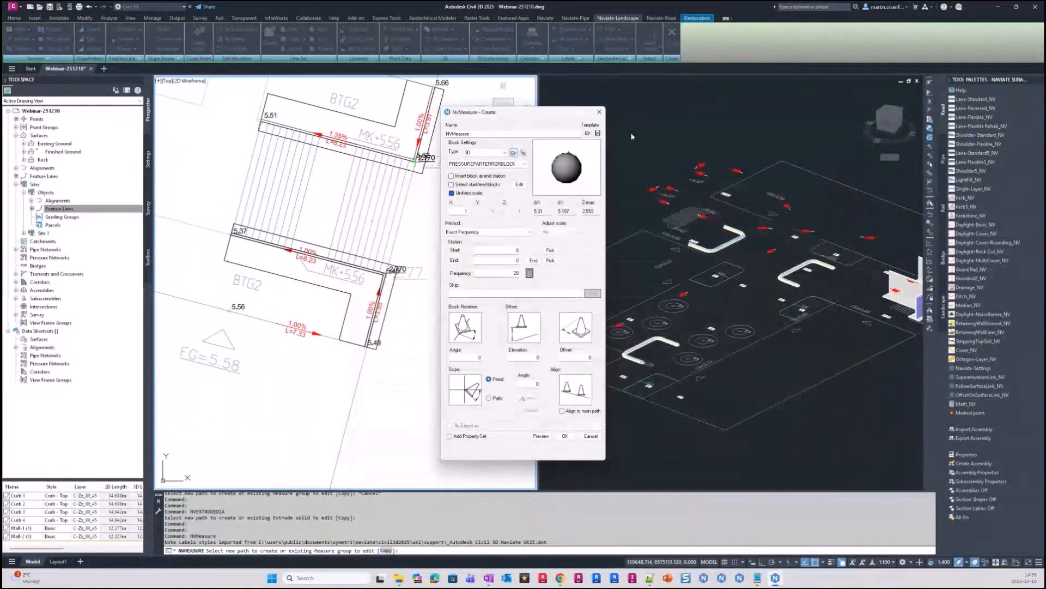
Load the Fence-EvenBySegmentLength template into the measure group's settings
{"action": "left_click", "coordinate": [588, 133]}
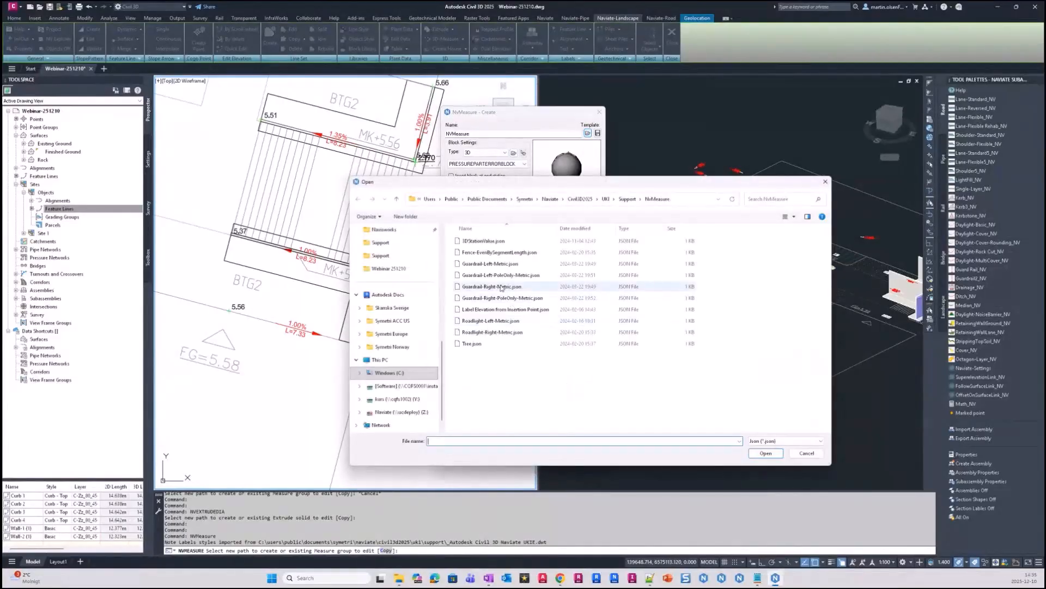
{"action": "left_click", "coordinate": [507, 253]}
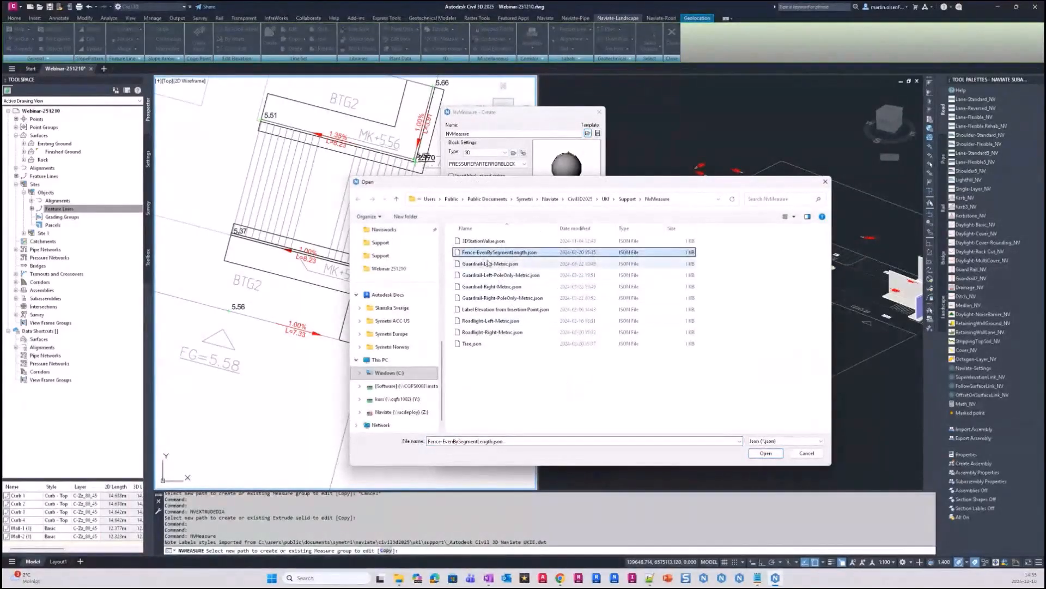
{"action": "left_click", "coordinate": [766, 453]}
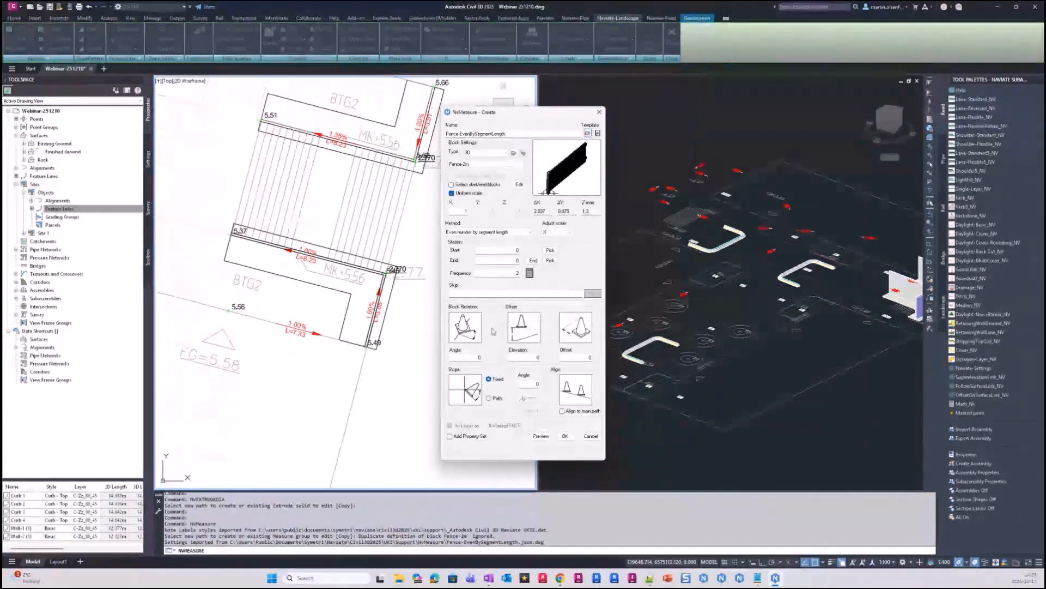
Preview the fence on top of the upper retaining wall in the 3D view, inspect it from several sides, and return to the settings
{"action": "left_click", "coordinate": [540, 436]}
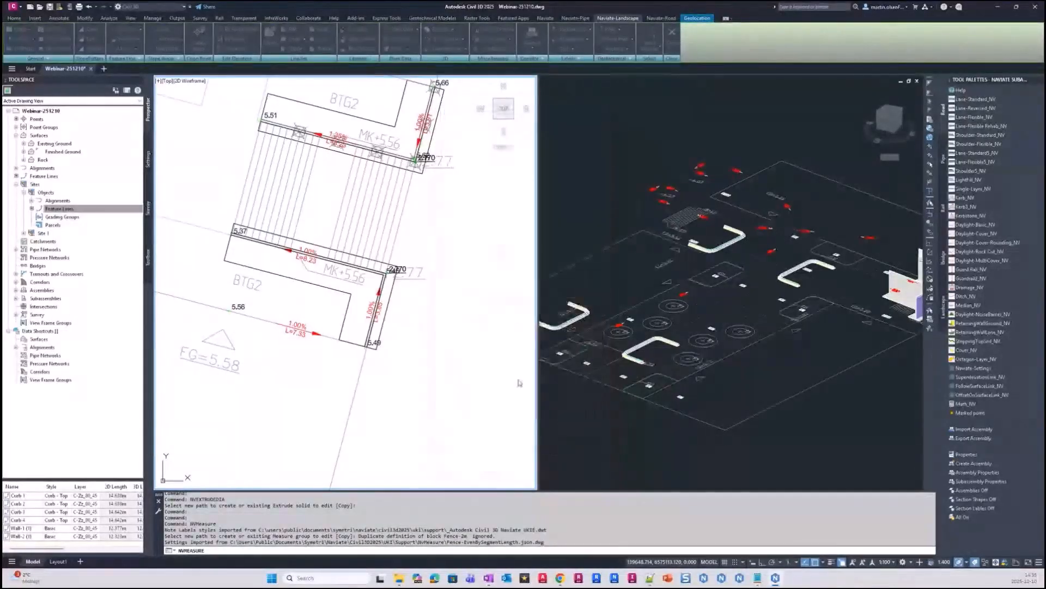
{"action": "scroll", "coordinate": [745, 281], "scroll_direction": "up", "scroll_amount": 6}
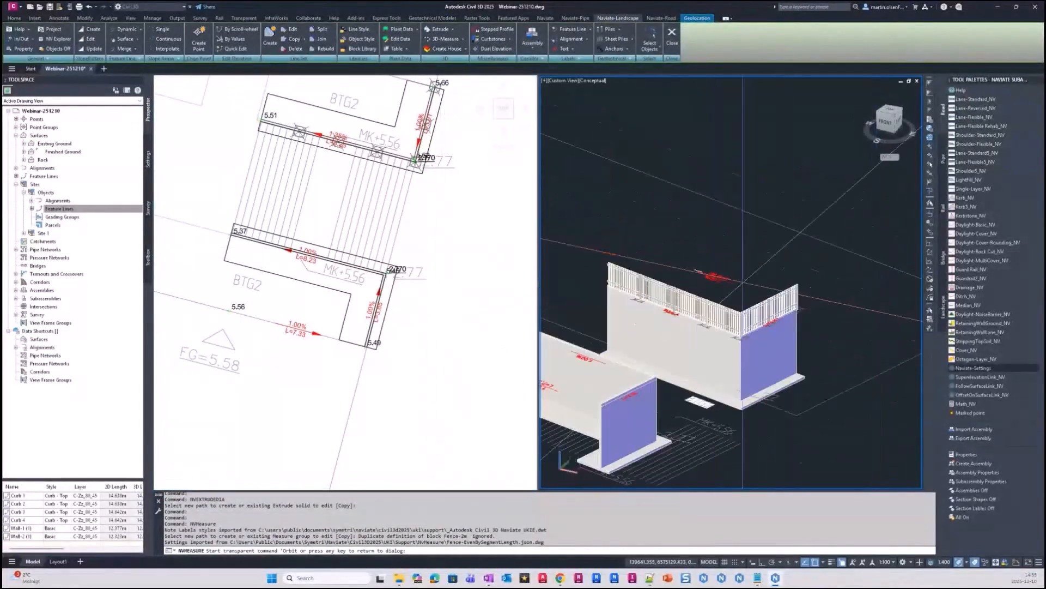
{"action": "left_click_drag", "start_coordinate": [783, 303], "coordinate": [774, 308], "text": "shift"}
{"action": "middle_click_drag", "start_coordinate": [774, 308], "coordinate": [764, 373], "text": "shift"}
{"action": "scroll", "coordinate": [619, 330], "scroll_direction": "up", "scroll_amount": 5}
{"action": "scroll", "coordinate": [620, 331], "scroll_direction": "down", "scroll_amount": 5}
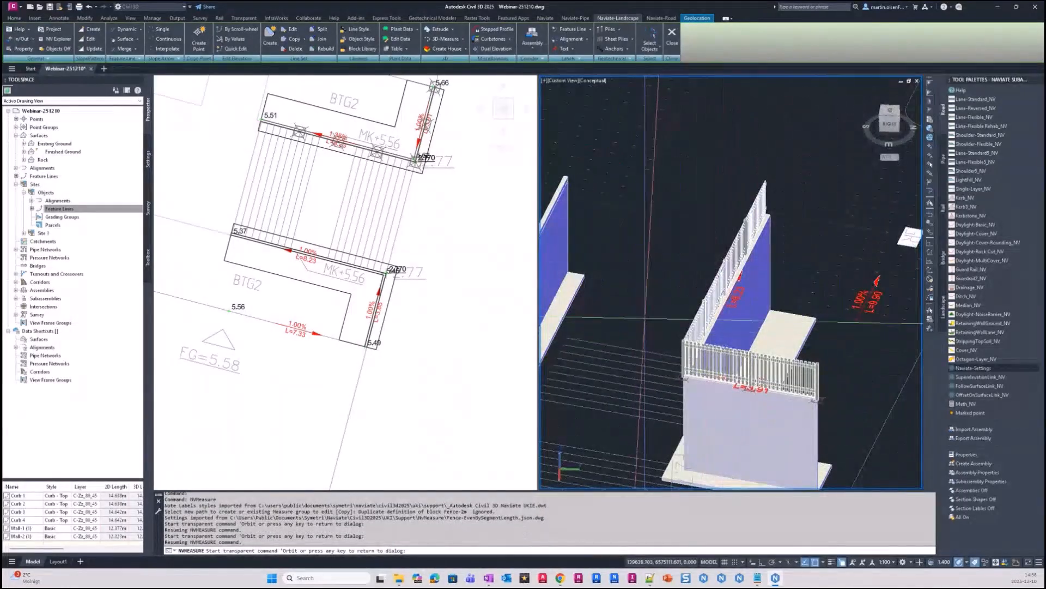
{"action": "key", "text": "Escape"}
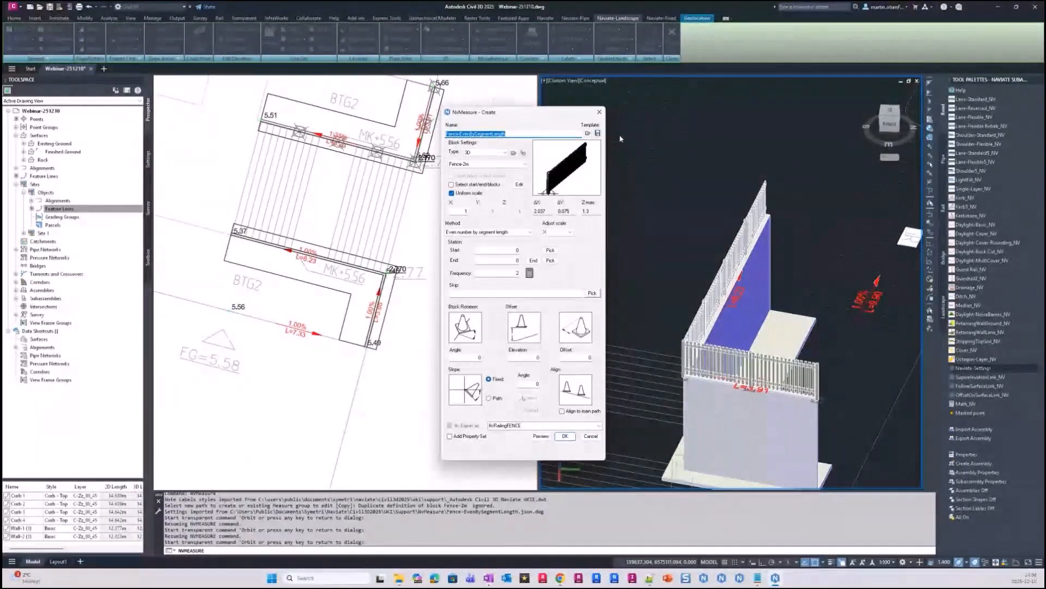
Load the 3D-Pole-Circle_1x0.1 block from the NvBlocks library's 3D-Blocks folder as the measure group's block
{"action": "left_click", "coordinate": [582, 133]}
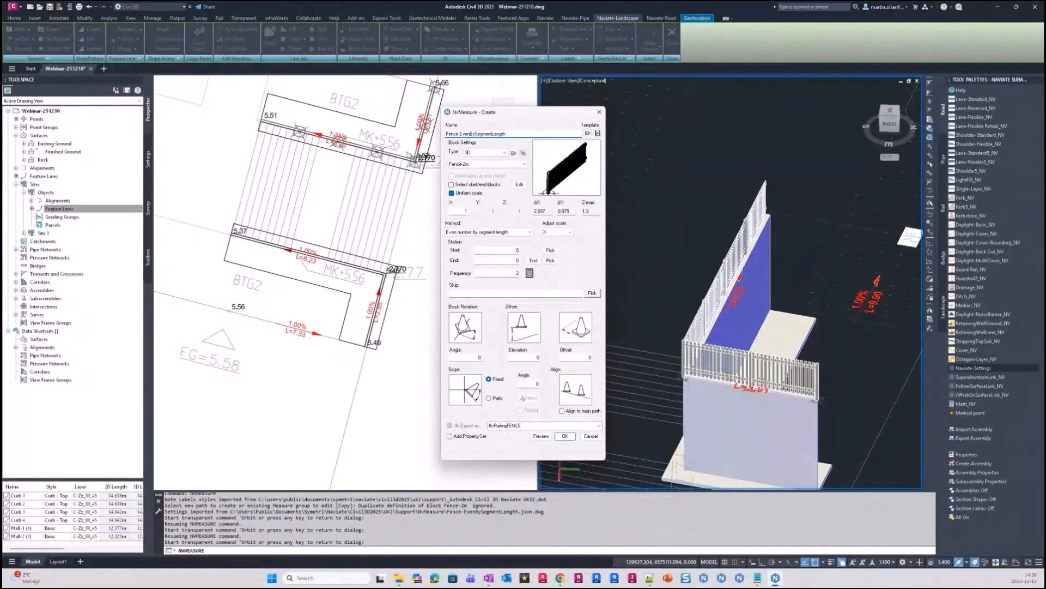
{"action": "left_click", "coordinate": [504, 154]}
{"action": "left_click", "coordinate": [504, 153]}
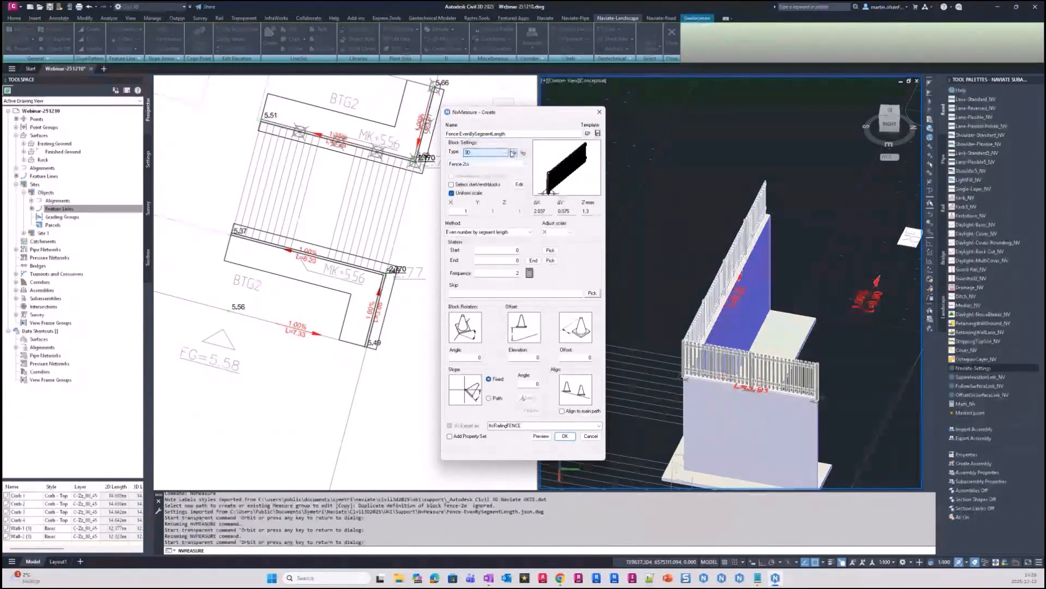
{"action": "left_click_drag", "start_coordinate": [495, 113], "coordinate": [394, 100]}
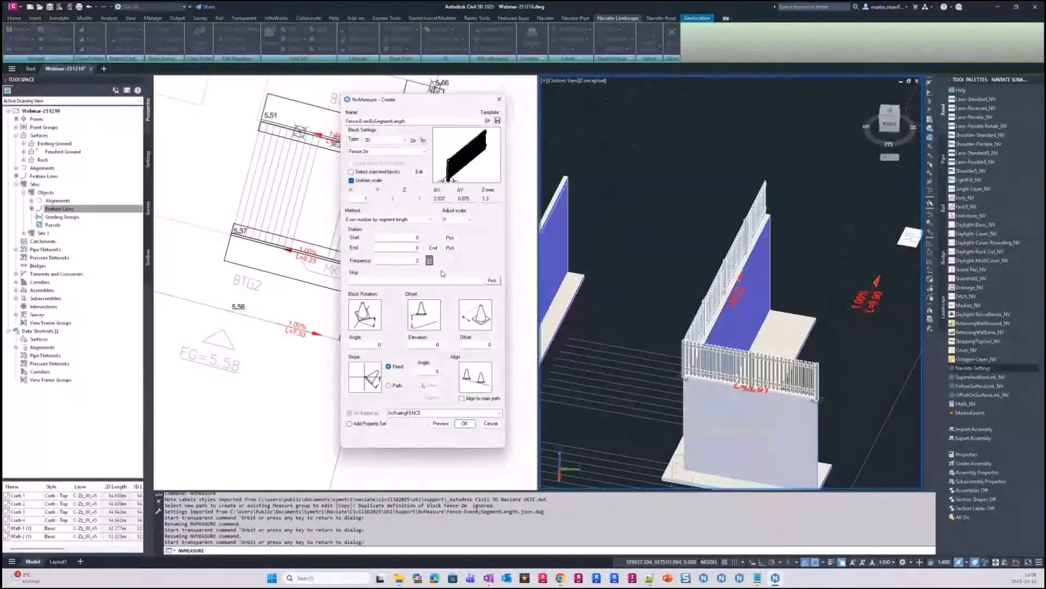
{"action": "left_click", "coordinate": [415, 140]}
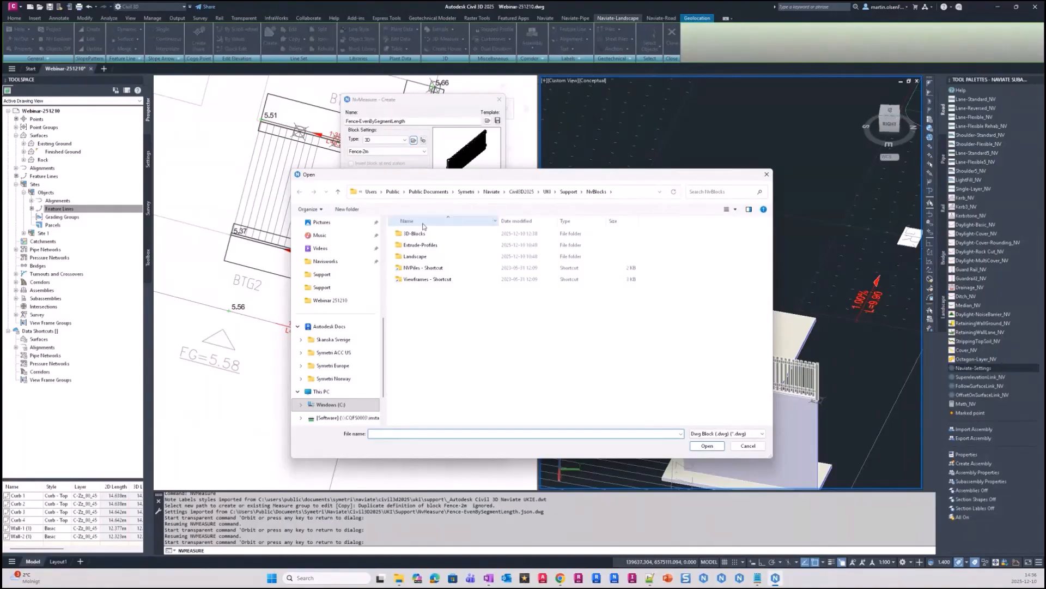
{"action": "double_click", "coordinate": [420, 233]}
{"action": "scroll", "coordinate": [473, 381], "scroll_direction": "down", "scroll_amount": 5}
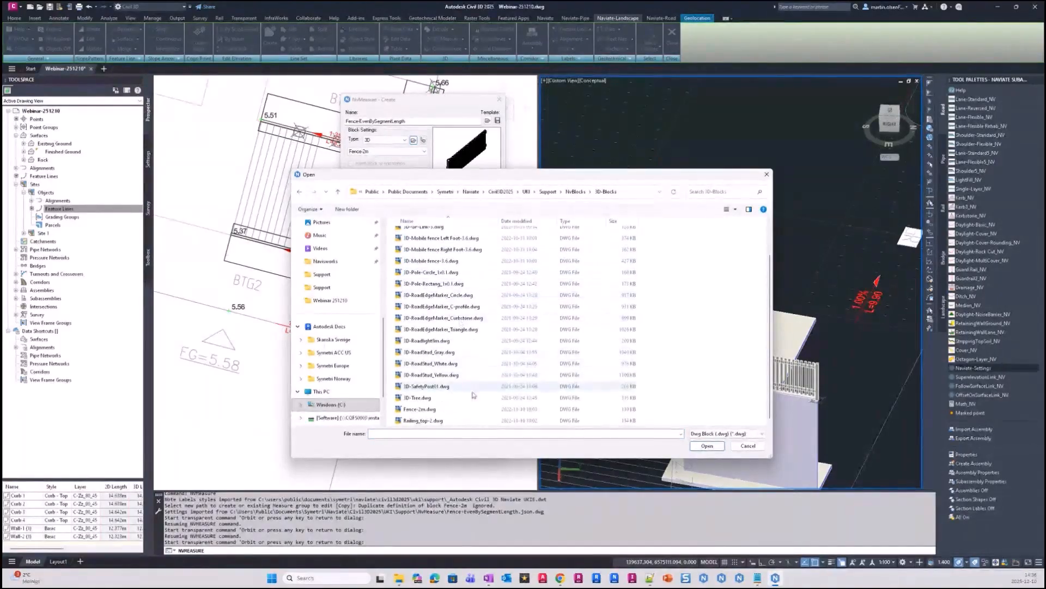
{"action": "scroll", "coordinate": [462, 414], "scroll_direction": "up", "scroll_amount": 2}
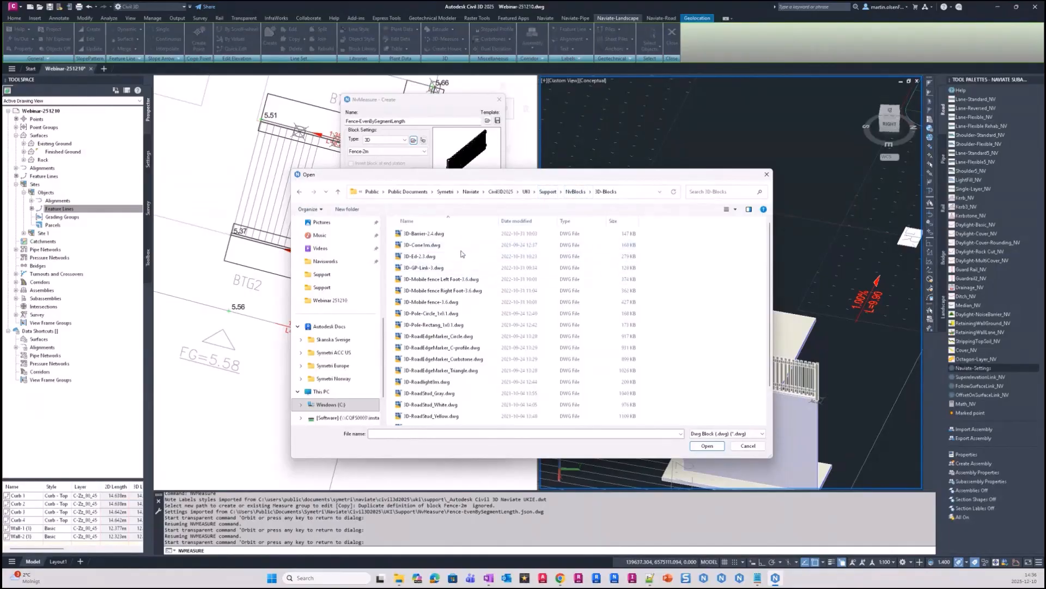
{"action": "scroll", "coordinate": [462, 254], "scroll_direction": "down", "scroll_amount": 1}
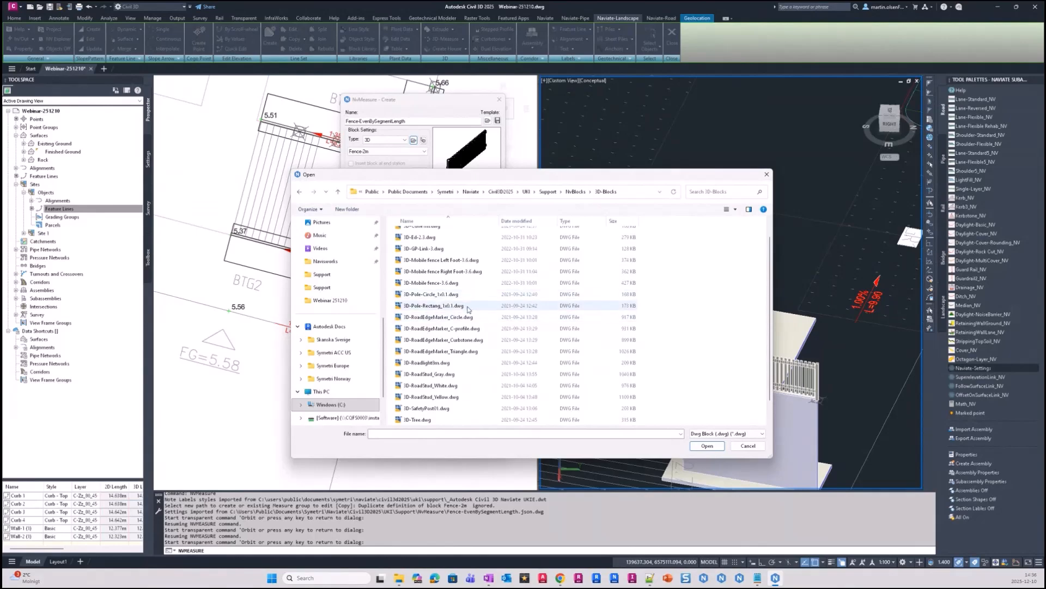
{"action": "left_click", "coordinate": [460, 295]}
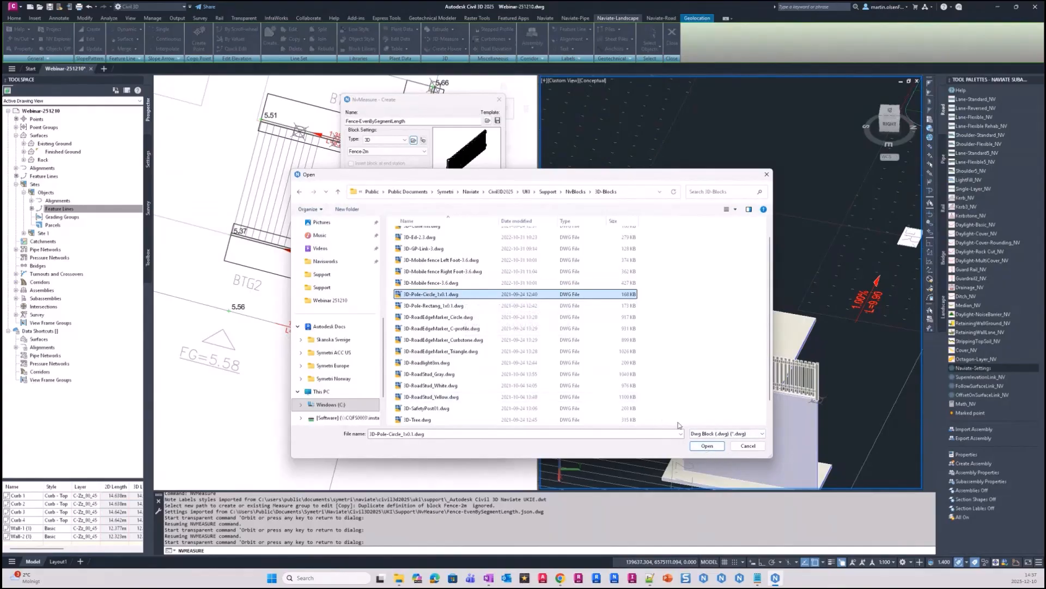
{"action": "left_click", "coordinate": [707, 445]}
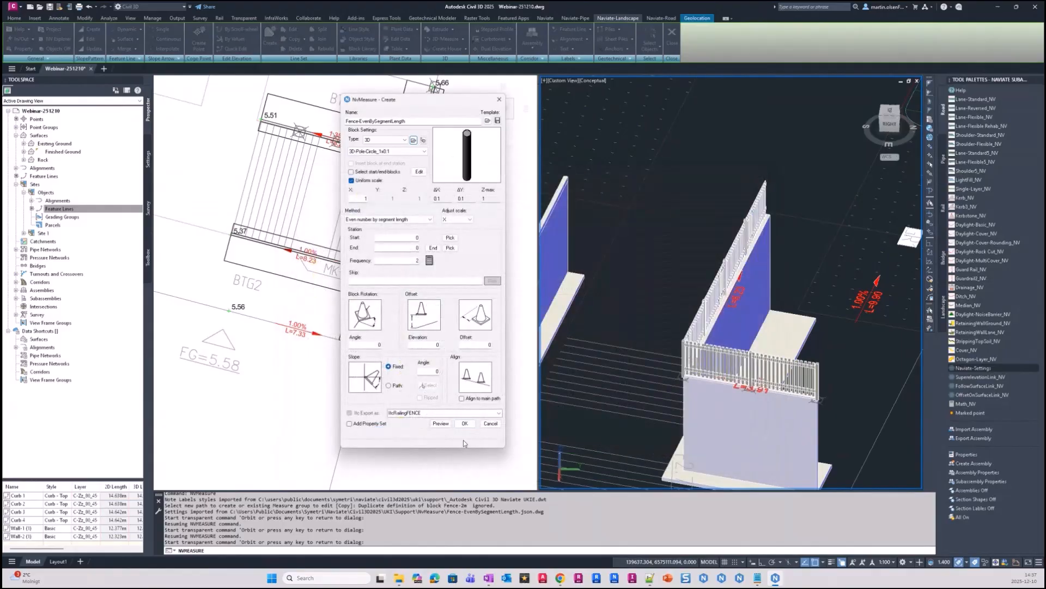
Preview the circular poles along the top of the upper retaining wall in the 3D view and return to the settings
{"action": "left_click", "coordinate": [447, 426]}
{"action": "scroll", "coordinate": [666, 373], "scroll_direction": "up", "scroll_amount": 5}
{"action": "scroll", "coordinate": [731, 281], "scroll_direction": "down", "scroll_amount": 2}
{"action": "scroll", "coordinate": [731, 282], "scroll_direction": "down", "scroll_amount": 2}
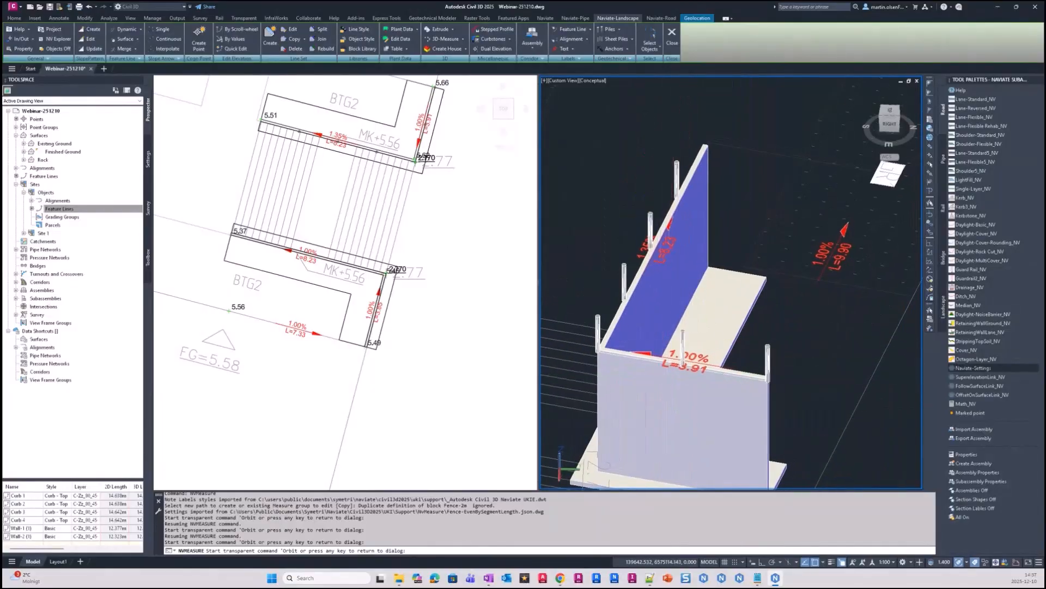
{"action": "key", "text": "Return"}
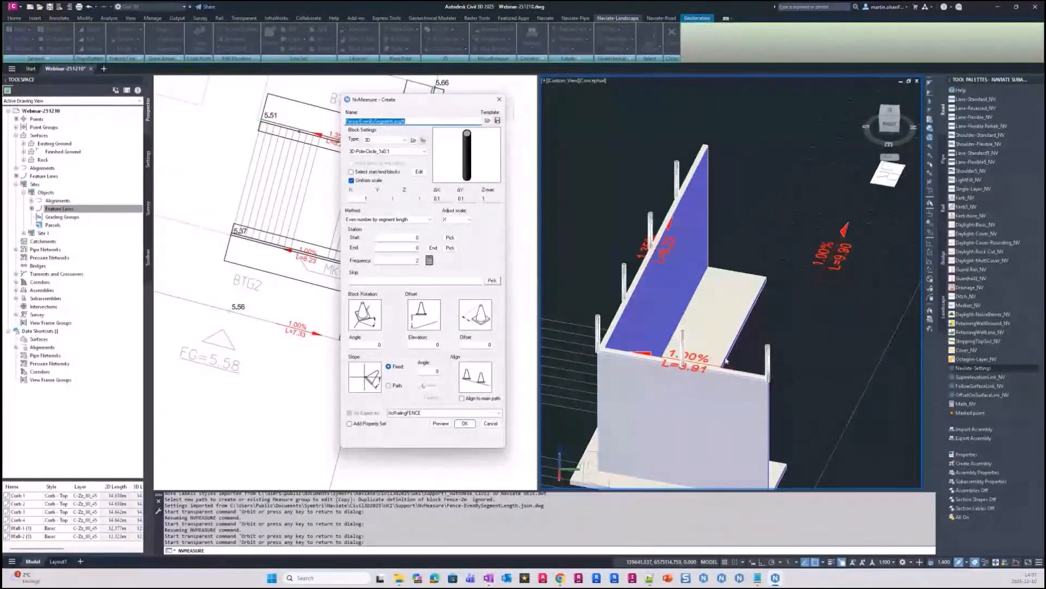
Set the start station of the poles to 0.1 and preview the first pole at the wall's end
{"action": "left_click", "coordinate": [417, 238]}
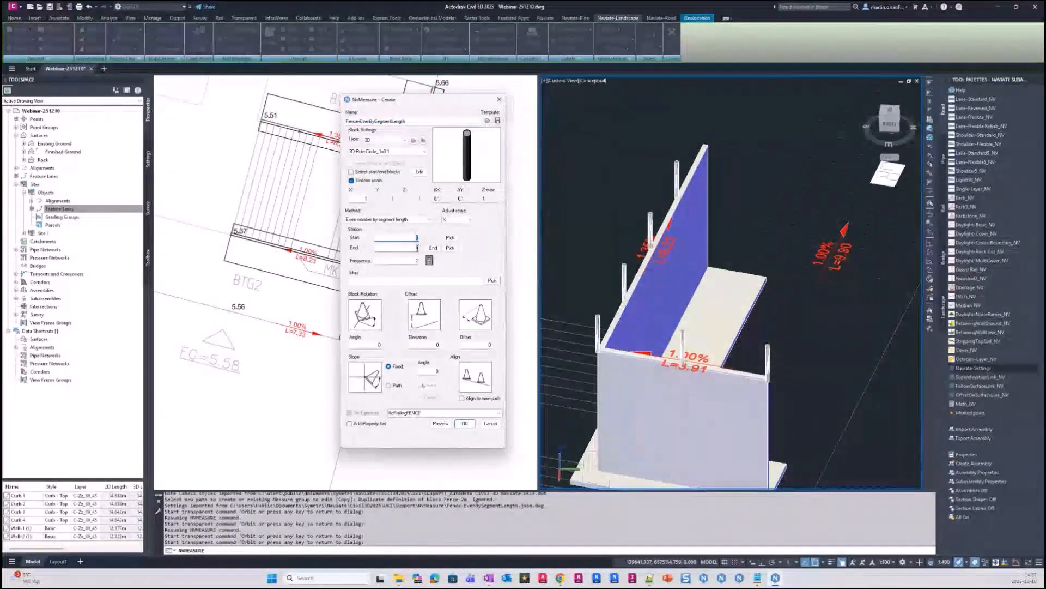
{"action": "left_click", "coordinate": [493, 280]}
{"action": "type", "text": "0.1"}
{"action": "key", "text": "Tab"}
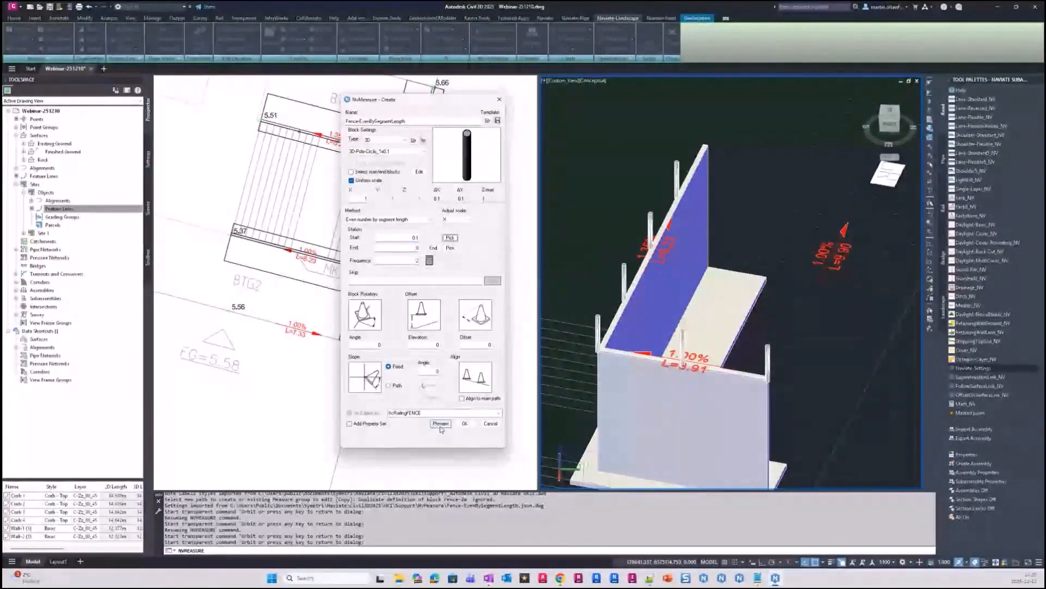
{"action": "left_click", "coordinate": [441, 424]}
{"action": "scroll", "coordinate": [774, 377], "scroll_direction": "up", "scroll_amount": 5}
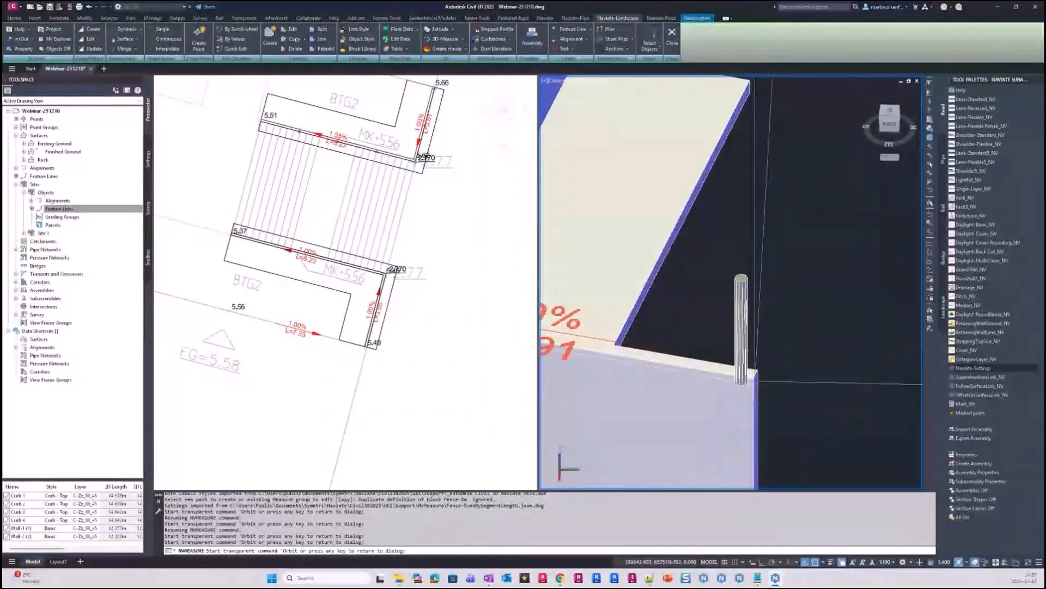
{"action": "key", "text": "Return"}
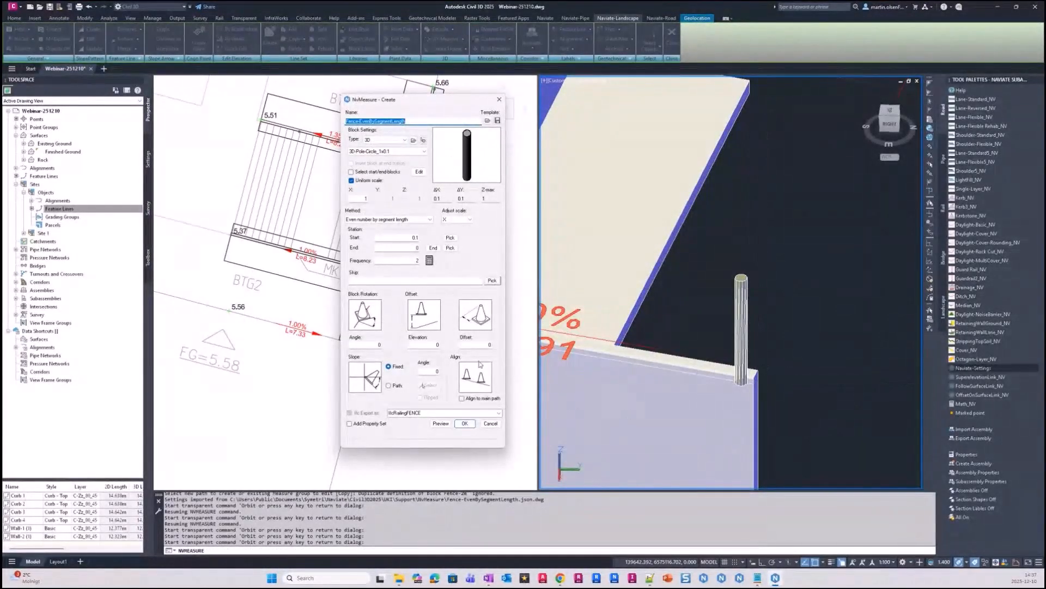
Try horizontal offsets of -0.1 and 0.1 for the poles, previewing each position against the wall top
{"action": "left_click", "coordinate": [489, 345]}
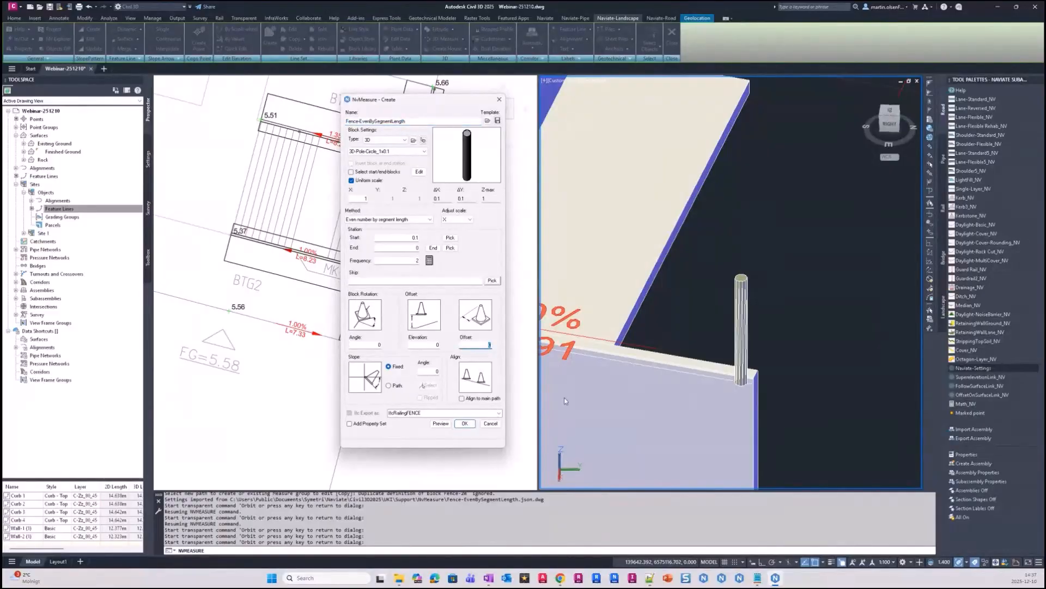
{"action": "type", "text": "-0.1"}
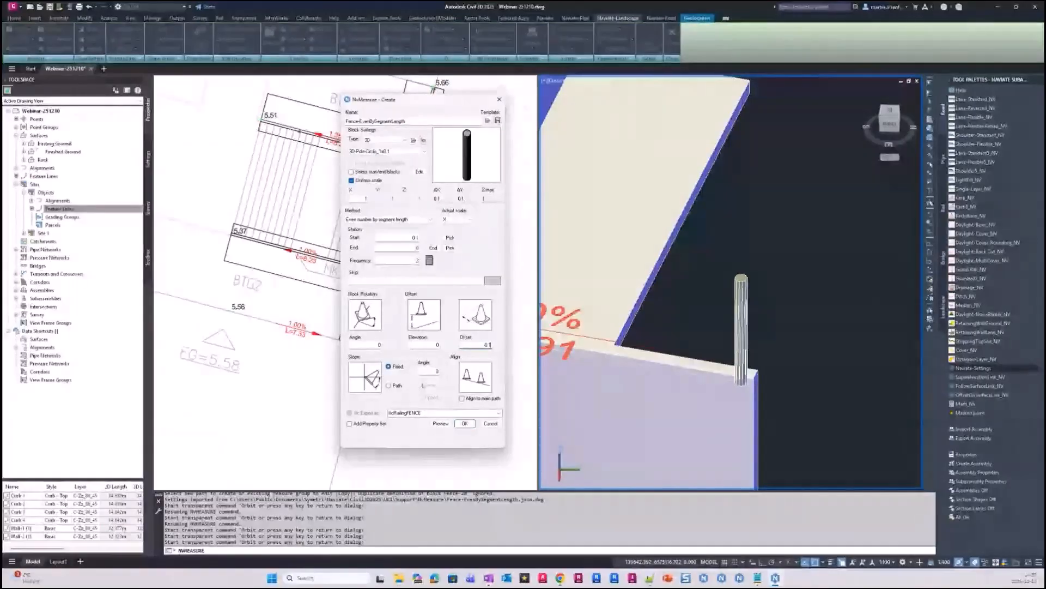
{"action": "left_click", "coordinate": [463, 423]}
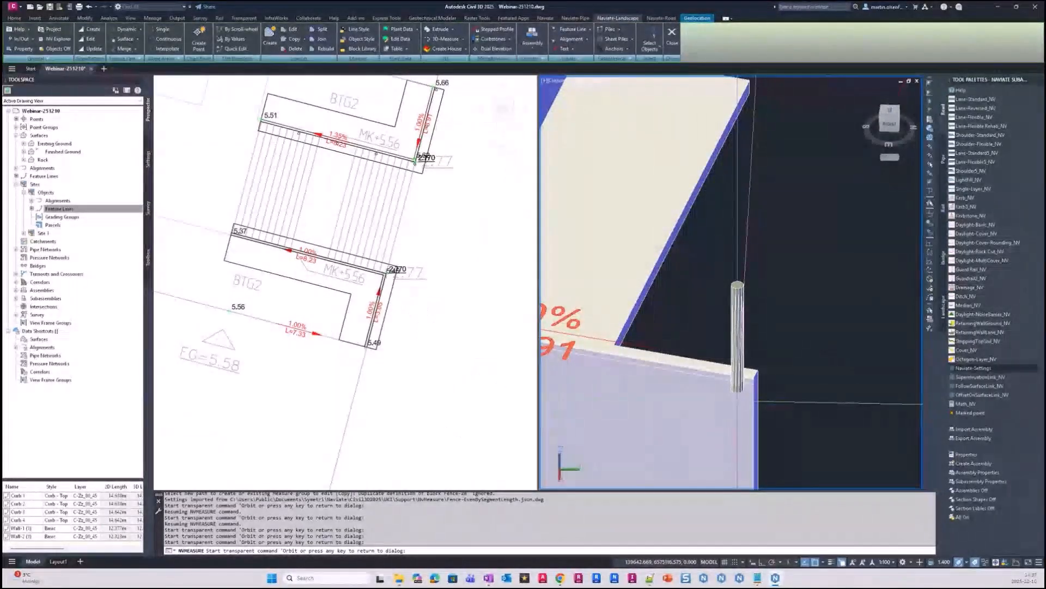
{"action": "key", "text": "Escape"}
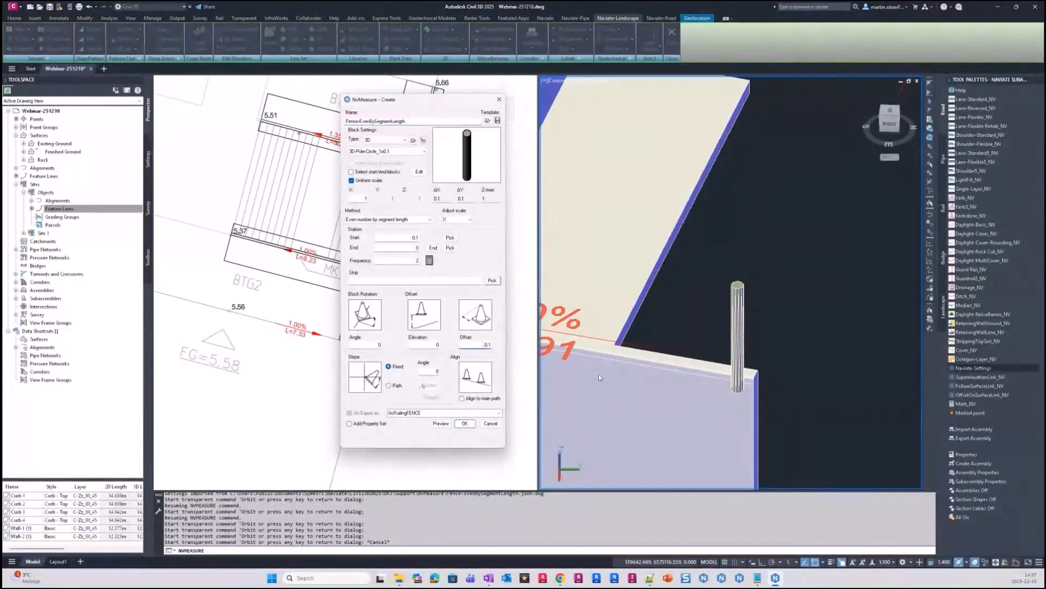
{"action": "left_click", "coordinate": [442, 423]}
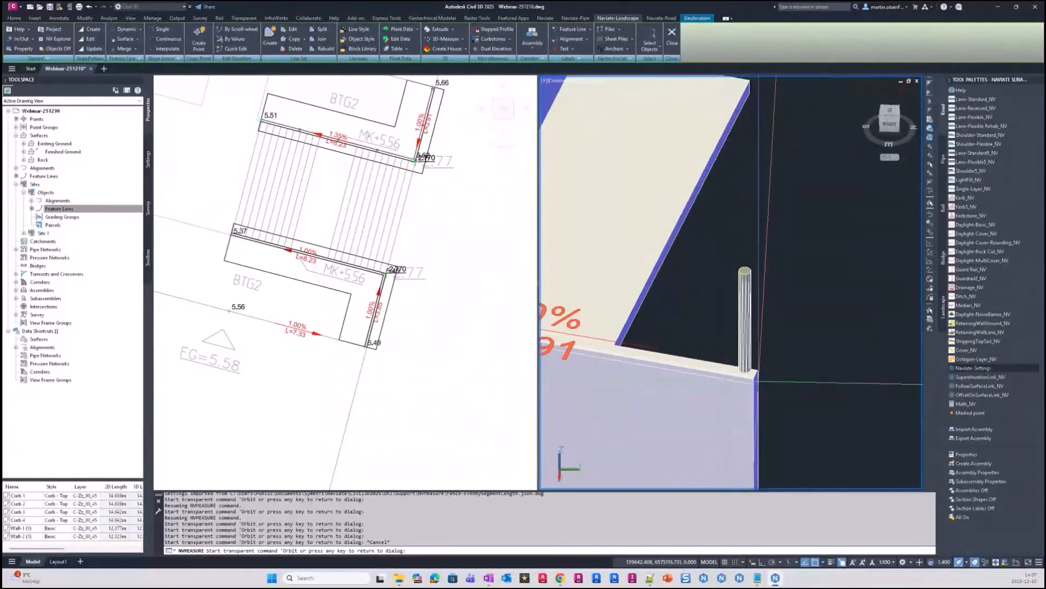
{"action": "key", "text": "Escape"}
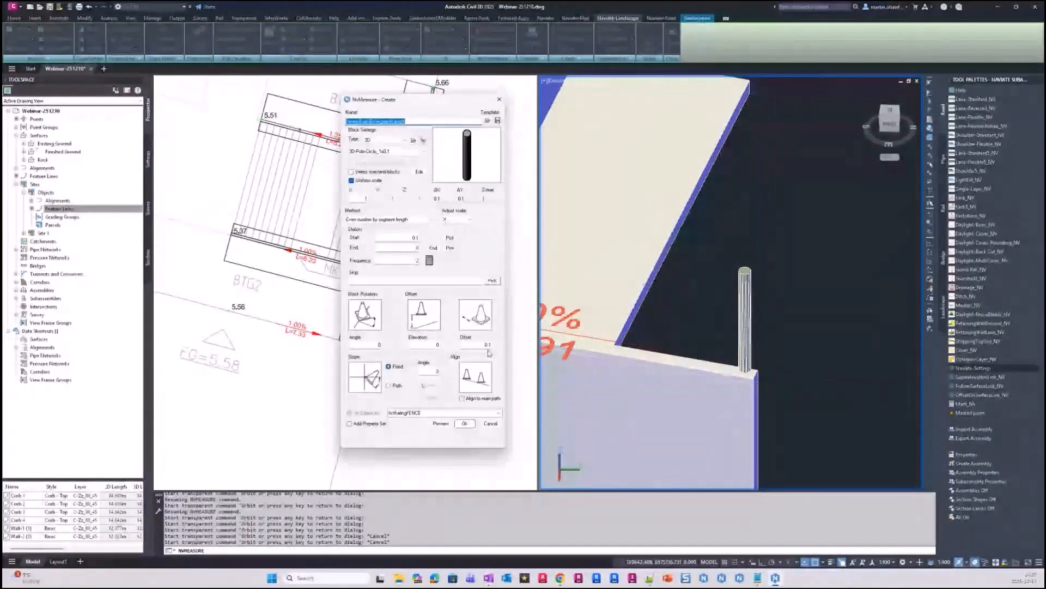
Try a horizontal offset of 0.05 for the poles and inspect the preview at the wall's end from another angle
{"action": "key", "text": "BackSpace"}
{"action": "type", "text": ".05"}
{"action": "left_click", "coordinate": [441, 423]}
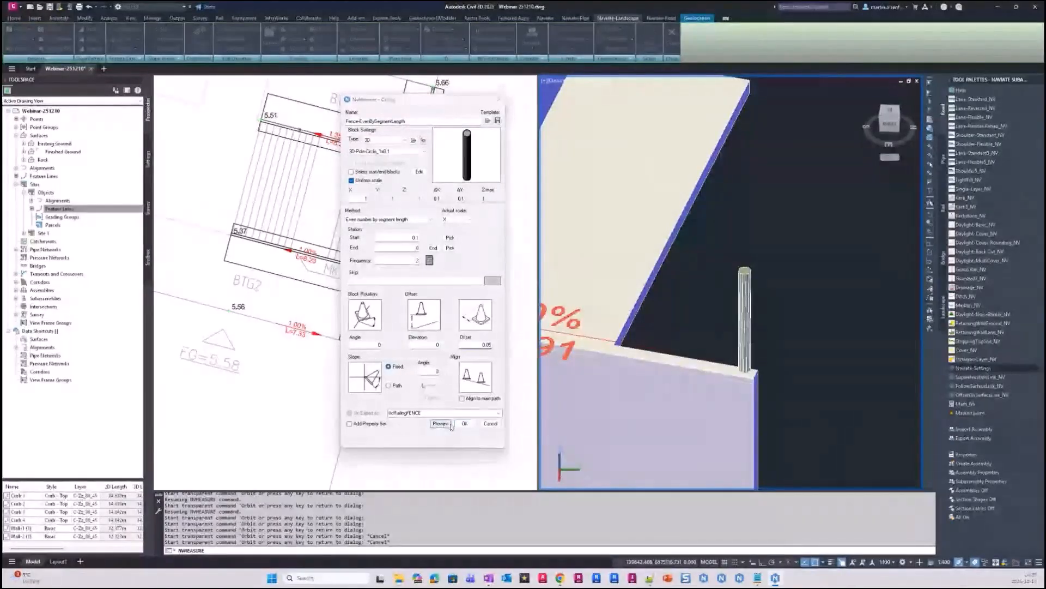
{"action": "middle_click_drag", "start_coordinate": [807, 385], "coordinate": [718, 381], "text": "shift"}
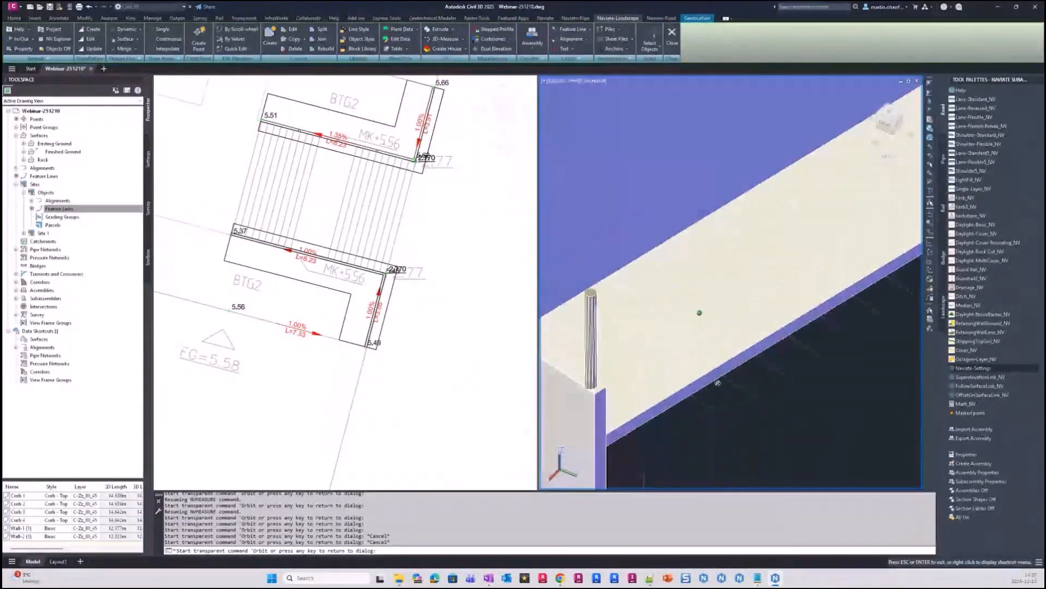
{"action": "scroll", "coordinate": [590, 398], "scroll_direction": "up", "scroll_amount": 3}
{"action": "scroll", "coordinate": [588, 362], "scroll_direction": "down", "scroll_amount": 2}
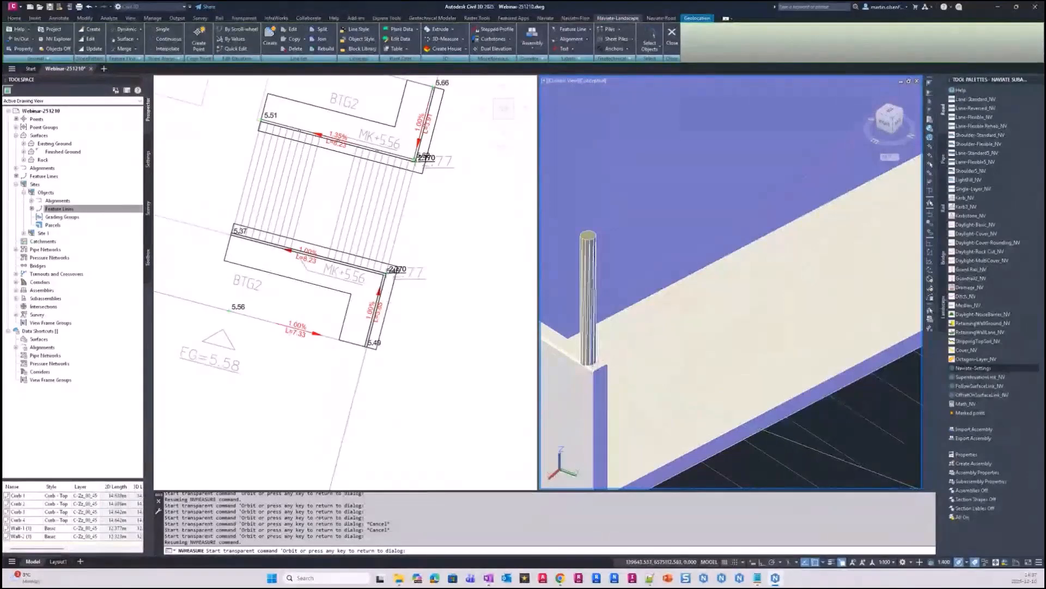
{"action": "key", "text": "Return"}
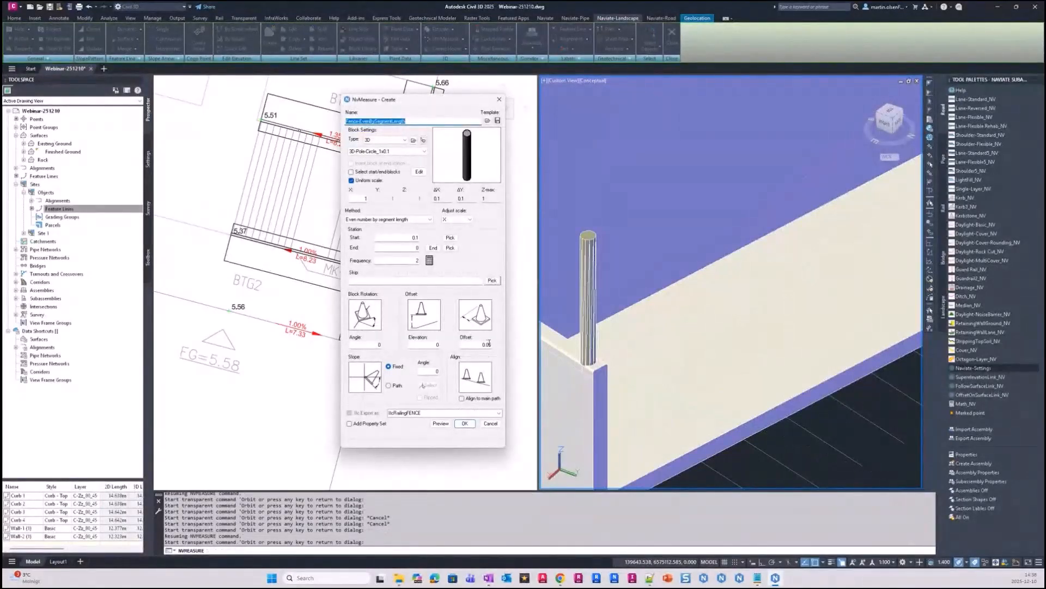
Set the horizontal offset of the poles to 0.06 and preview their position on the wall
{"action": "left_click", "coordinate": [487, 344]}
{"action": "key", "text": "BackSpace"}
{"action": "type", "text": "6"}
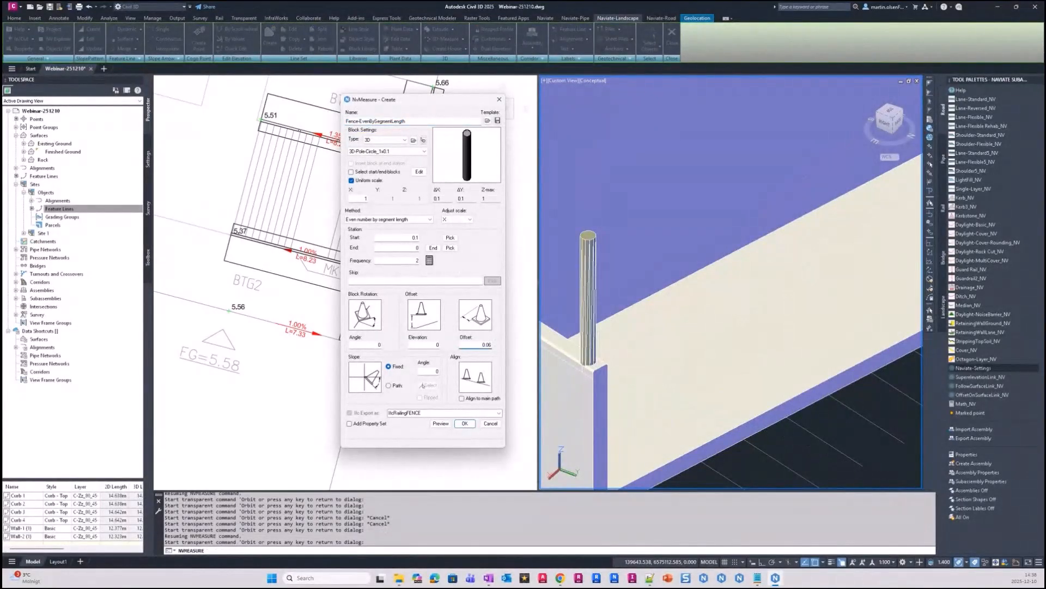
{"action": "left_click", "coordinate": [444, 423]}
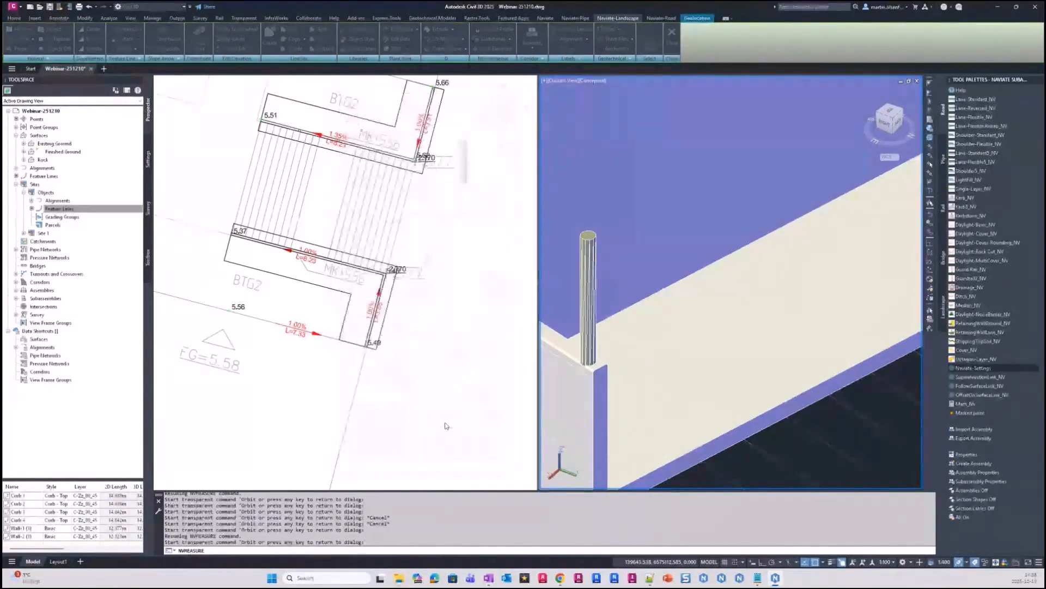
{"action": "key", "text": "Escape"}
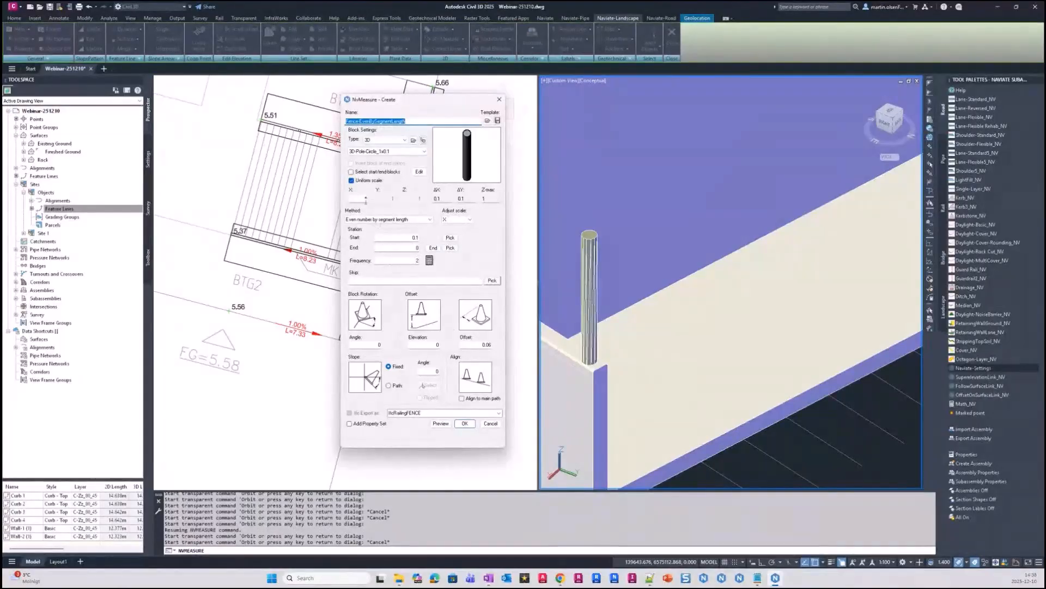
Check the start and end block options, the placement methods and the scale adjustment choices of the measure group
{"action": "left_click", "coordinate": [375, 172]}
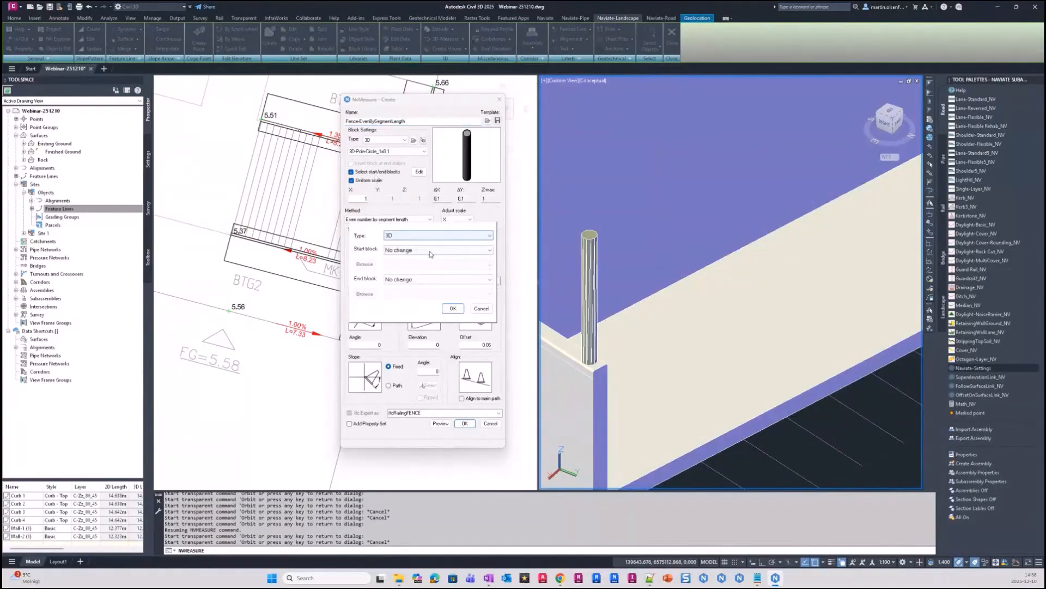
{"action": "left_click", "coordinate": [481, 308]}
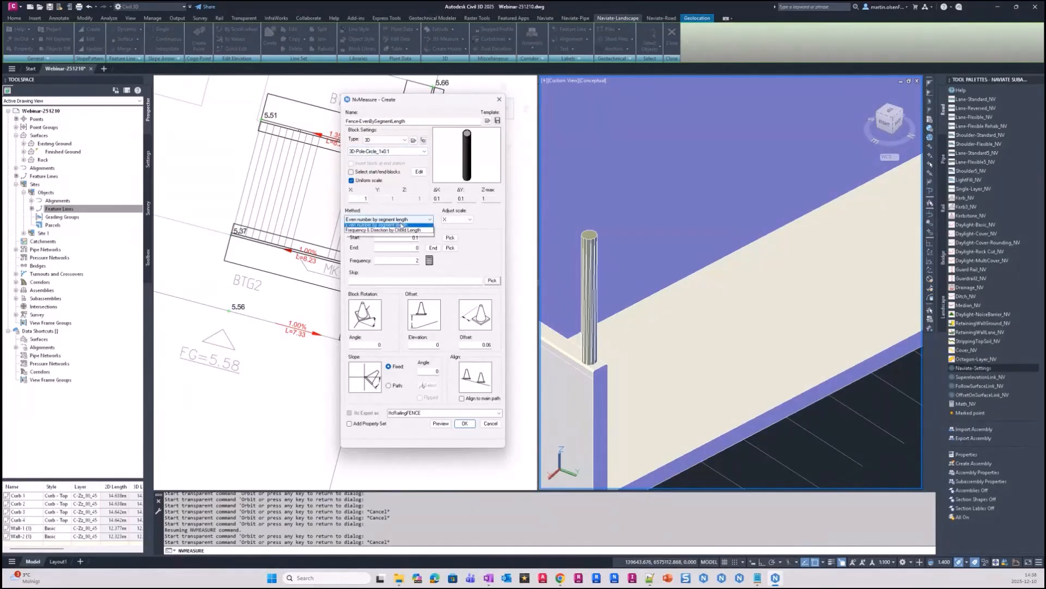
{"action": "left_click", "coordinate": [470, 219]}
{"action": "left_click", "coordinate": [472, 224]}
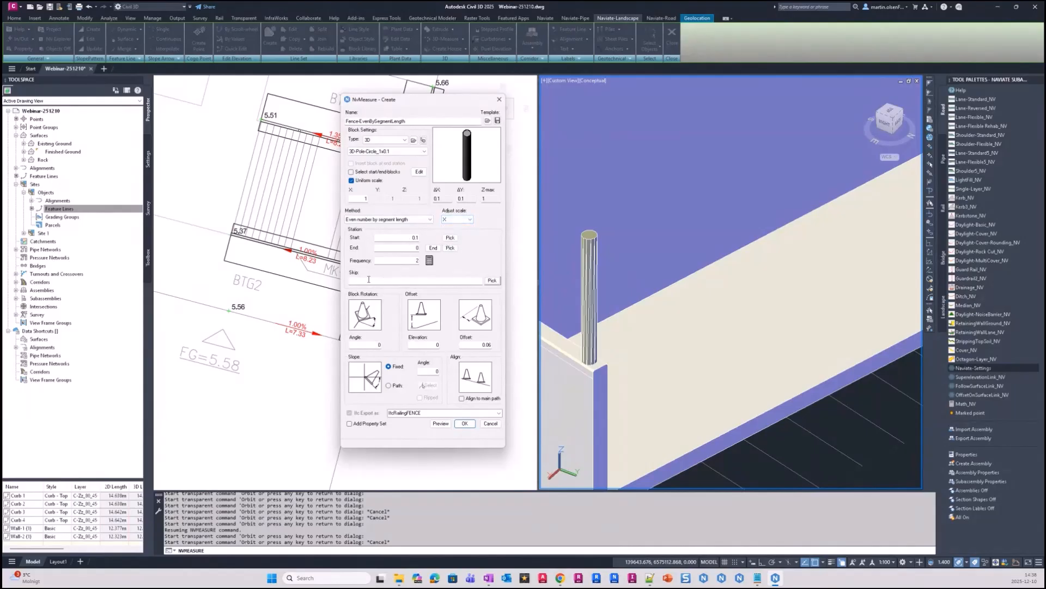
Set the pole frequency to 1 and preview the spacing along both segments of the upper retaining wall
{"action": "left_click_drag", "start_coordinate": [403, 260], "coordinate": [427, 266]}
{"action": "type", "text": "1"}
{"action": "left_click", "coordinate": [397, 279]}
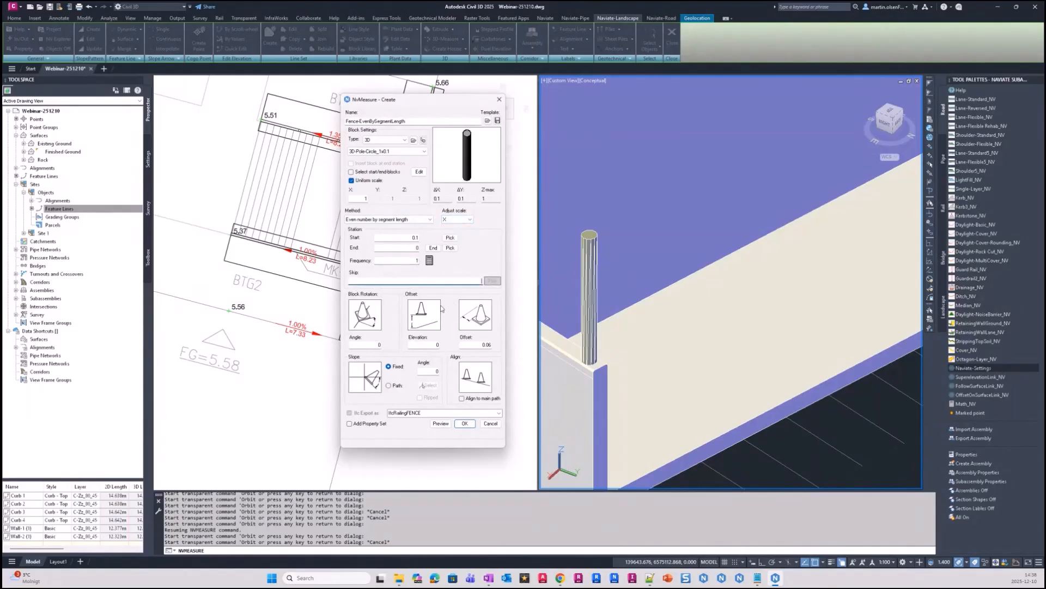
{"action": "left_click", "coordinate": [444, 425]}
{"action": "scroll", "coordinate": [607, 345], "scroll_direction": "down", "scroll_amount": 5}
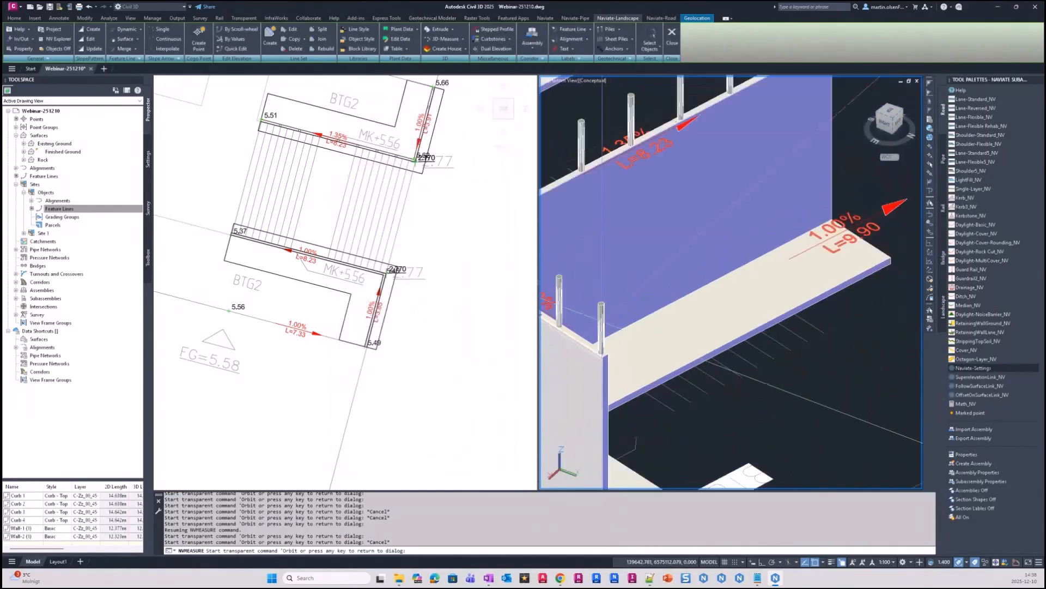
{"action": "middle_click_drag", "start_coordinate": [593, 313], "coordinate": [606, 323]}
{"action": "scroll", "coordinate": [607, 323], "scroll_direction": "up", "scroll_amount": 2}
{"action": "scroll", "coordinate": [607, 323], "scroll_direction": "up", "scroll_amount": 2}
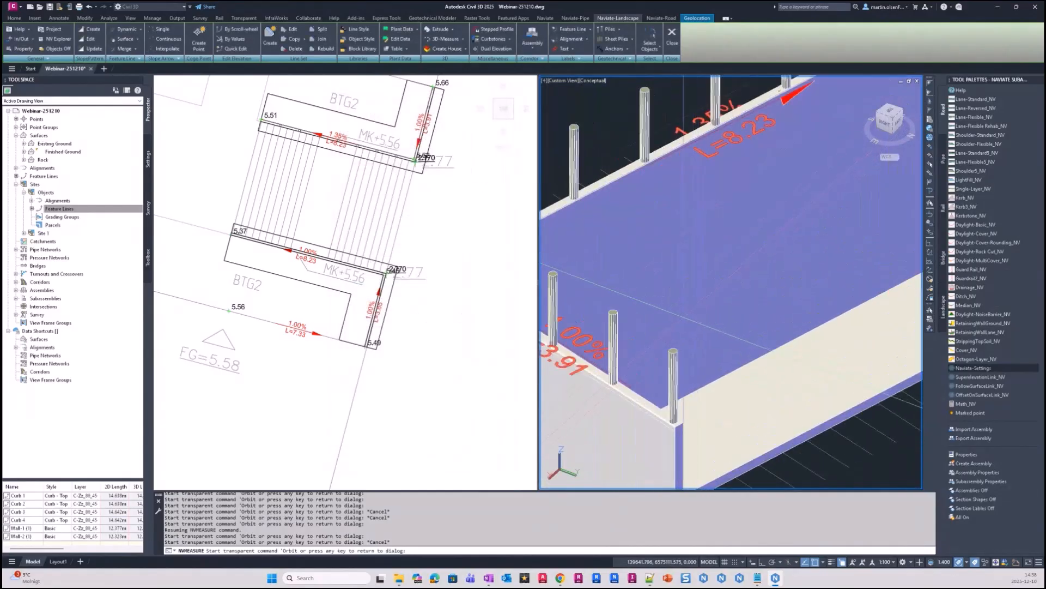
{"action": "key", "text": "Escape"}
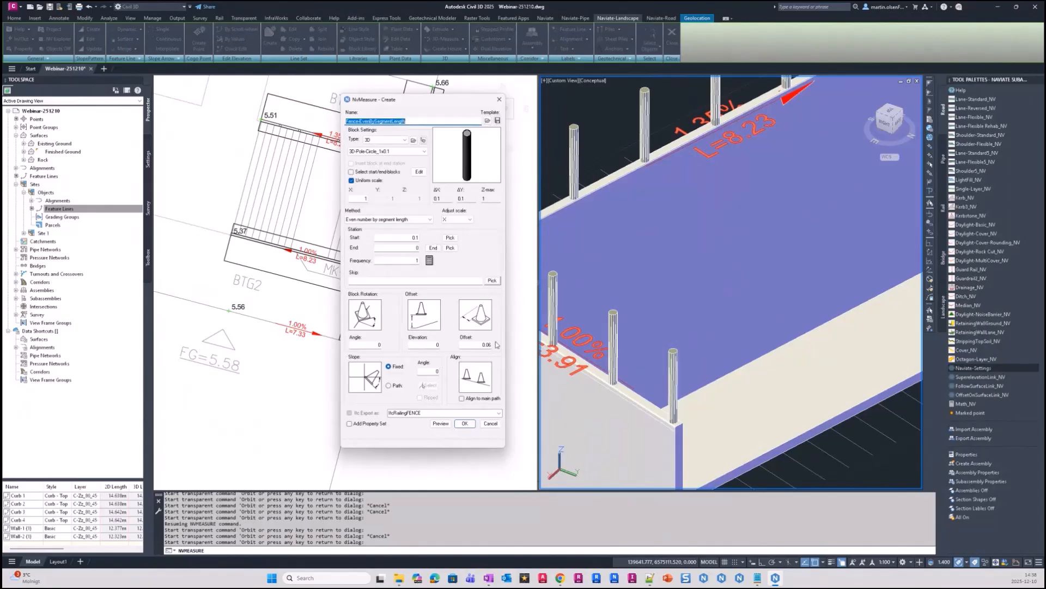
Check the block rotation and elevation offset fields and try the Align to main path option for the poles
{"action": "left_click", "coordinate": [374, 346]}
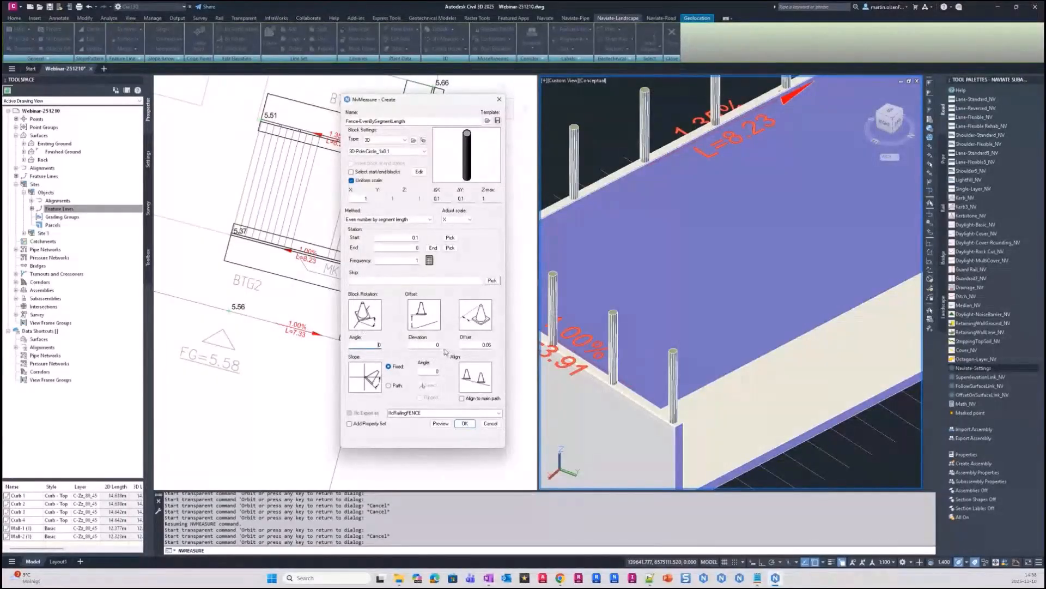
{"action": "double_click", "coordinate": [426, 346]}
{"action": "left_click", "coordinate": [478, 402]}
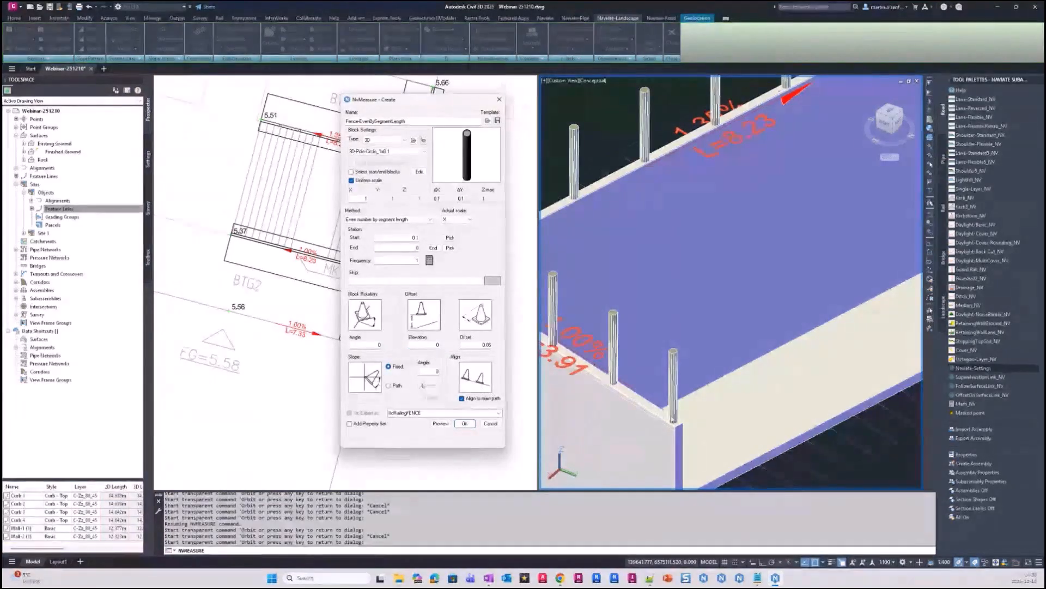
{"action": "left_click", "coordinate": [462, 398]}
{"action": "left_click", "coordinate": [478, 399]}
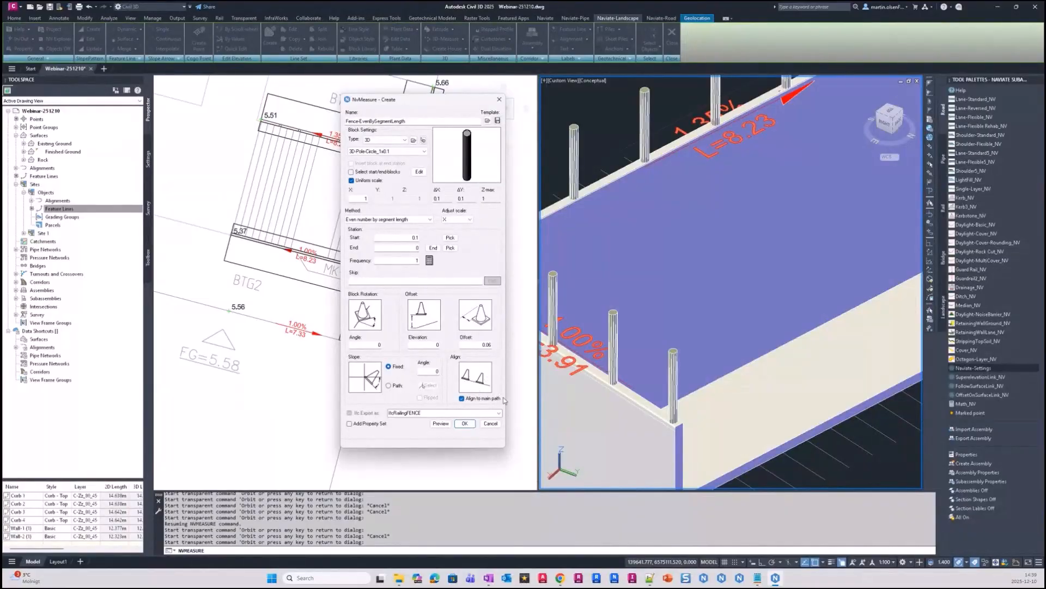
{"action": "left_click", "coordinate": [475, 400]}
Create the pole group along the upper retaining wall with the configured measure settings
{"action": "left_click", "coordinate": [465, 424]}
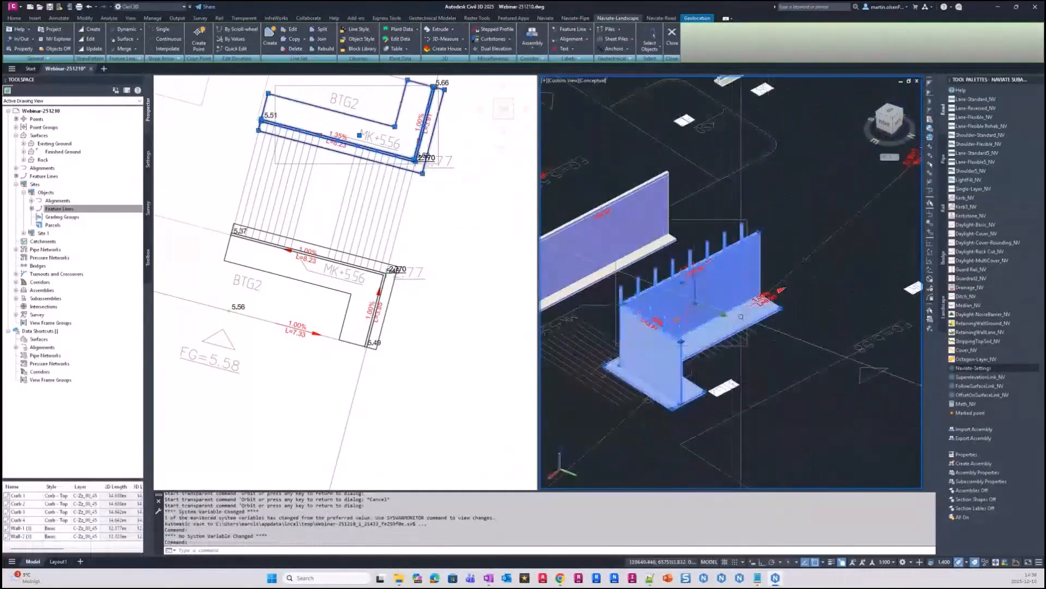
{"action": "key", "text": "Escape"}
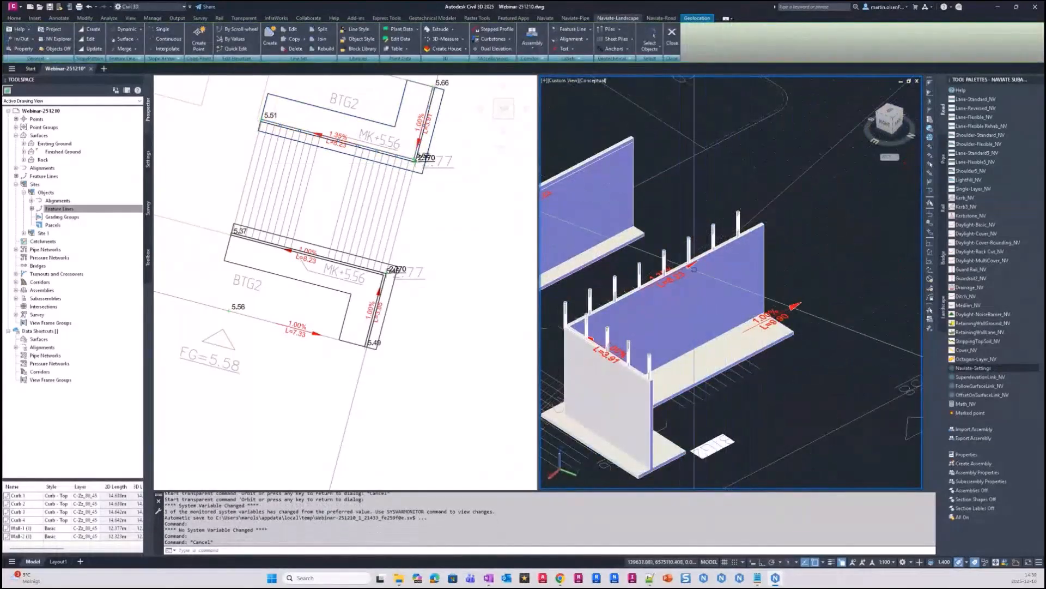
{"action": "middle_click_drag", "start_coordinate": [695, 269], "coordinate": [708, 260]}
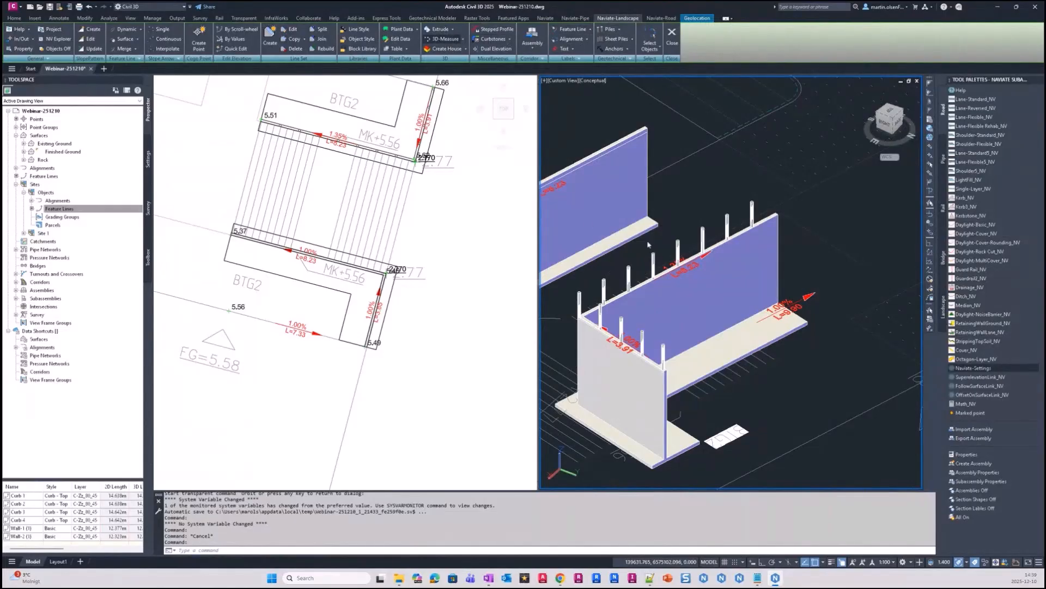
Reopen the placed pole group for editing with 3D-Measure, review its settings and accept them without changes
{"action": "left_click", "coordinate": [683, 255]}
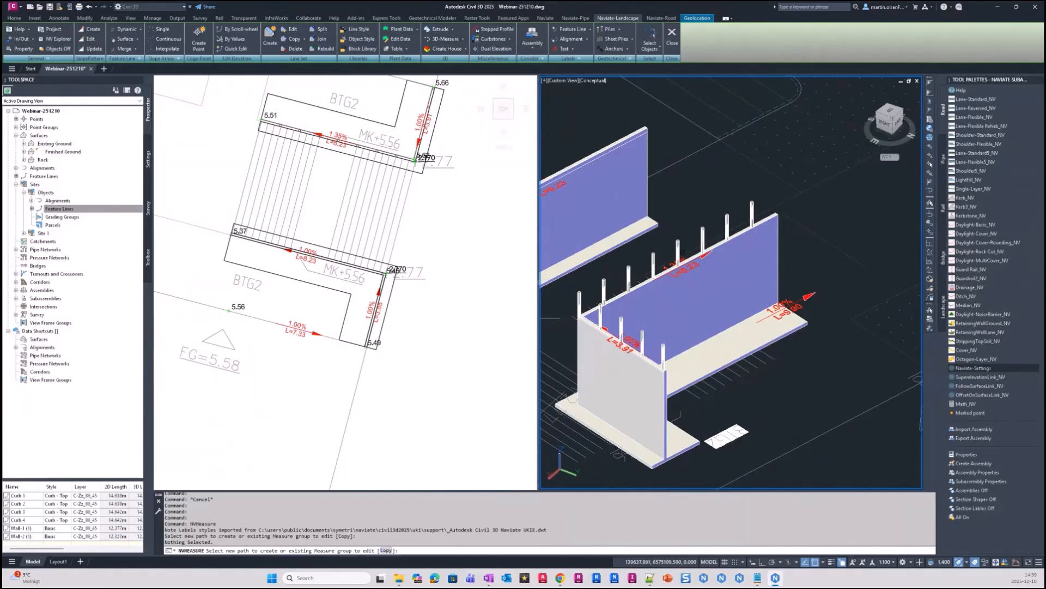
{"action": "scroll", "coordinate": [644, 345], "scroll_direction": "up", "scroll_amount": 2}
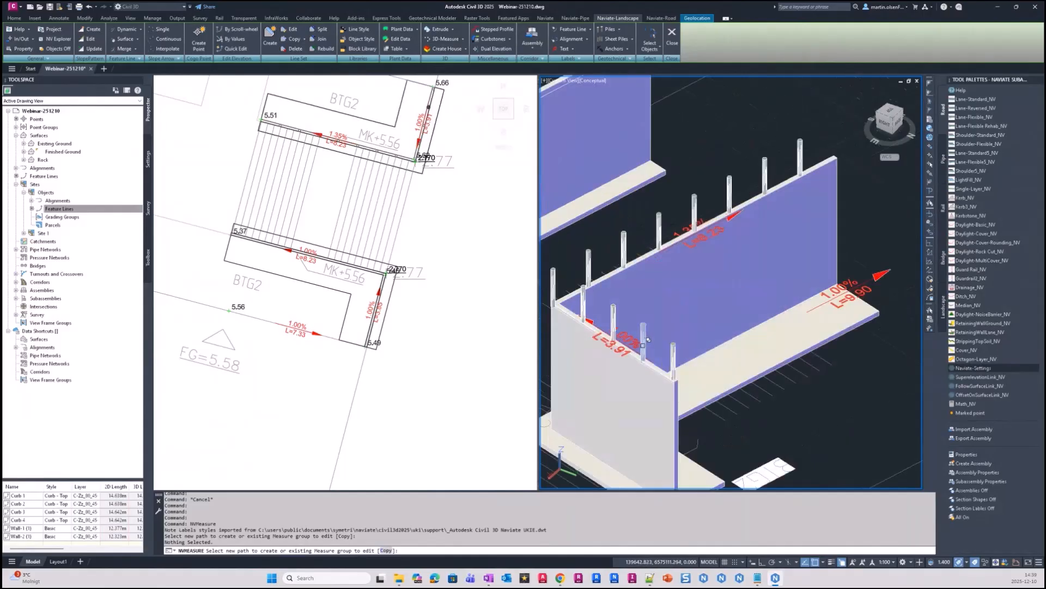
{"action": "left_click", "coordinate": [643, 345]}
{"action": "left_click", "coordinate": [684, 377]}
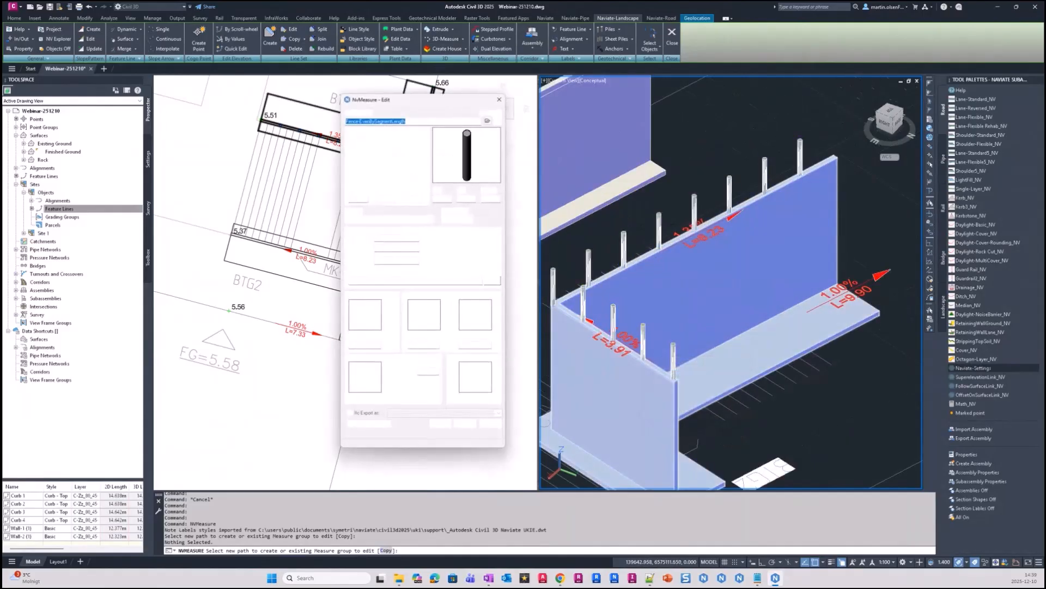
{"action": "left_click_drag", "start_coordinate": [425, 102], "coordinate": [456, 92]}
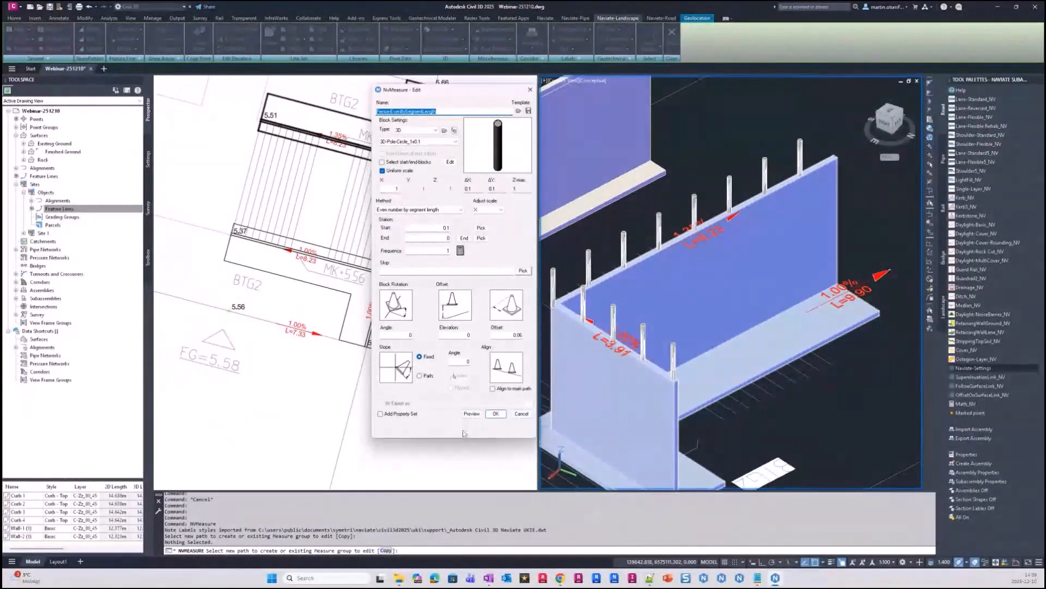
{"action": "left_click", "coordinate": [496, 413]}
{"action": "scroll", "coordinate": [751, 302], "scroll_direction": "down", "scroll_amount": 2}
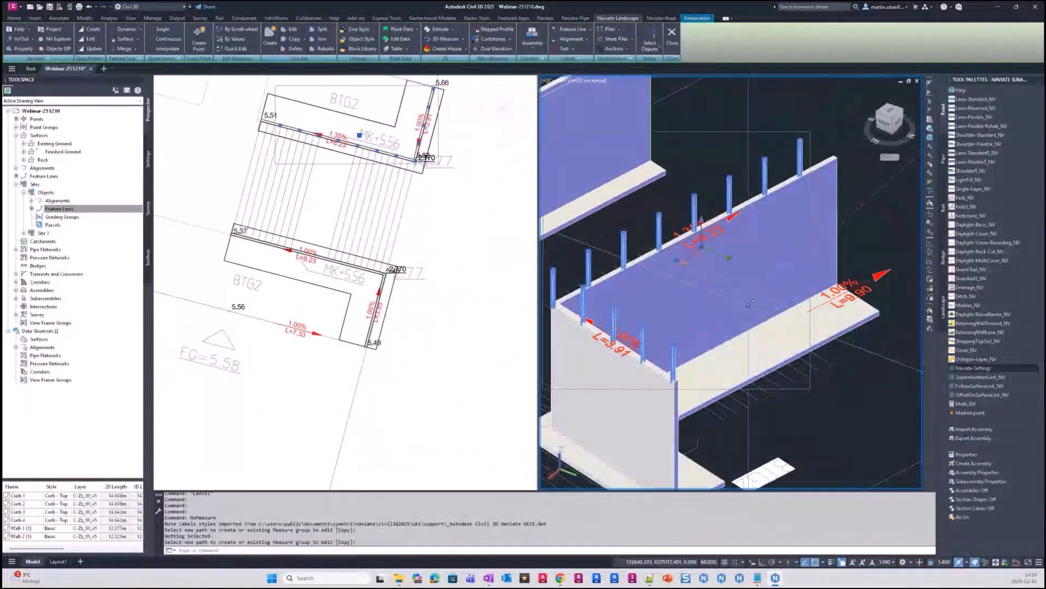
{"action": "key", "text": "Escape"}
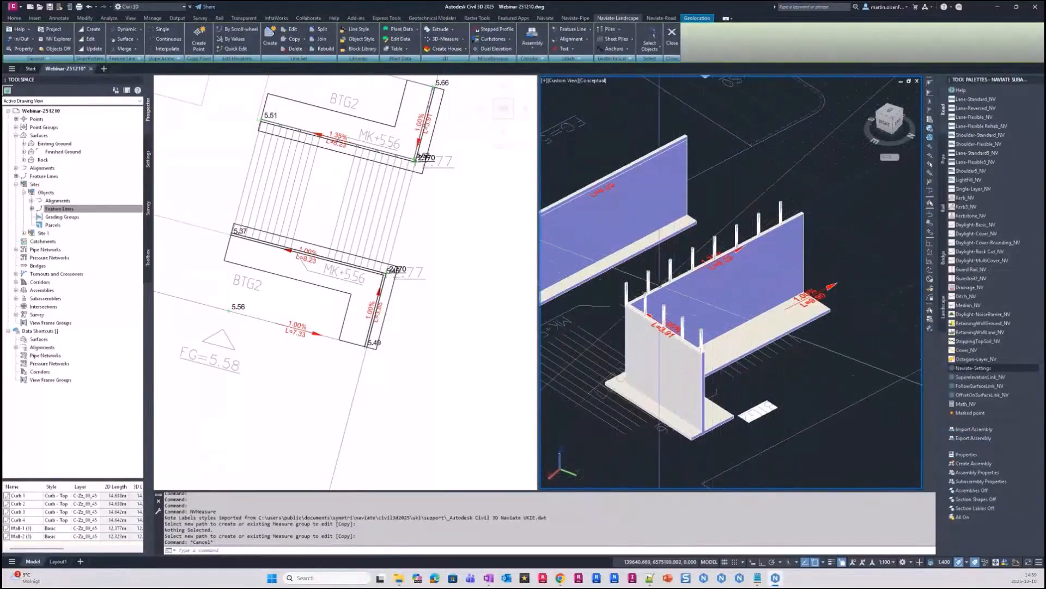
Start Extrude along path on the upper wall's feature line and choose the _Circle_100cm block as the profile
{"action": "left_click", "coordinate": [453, 31]}
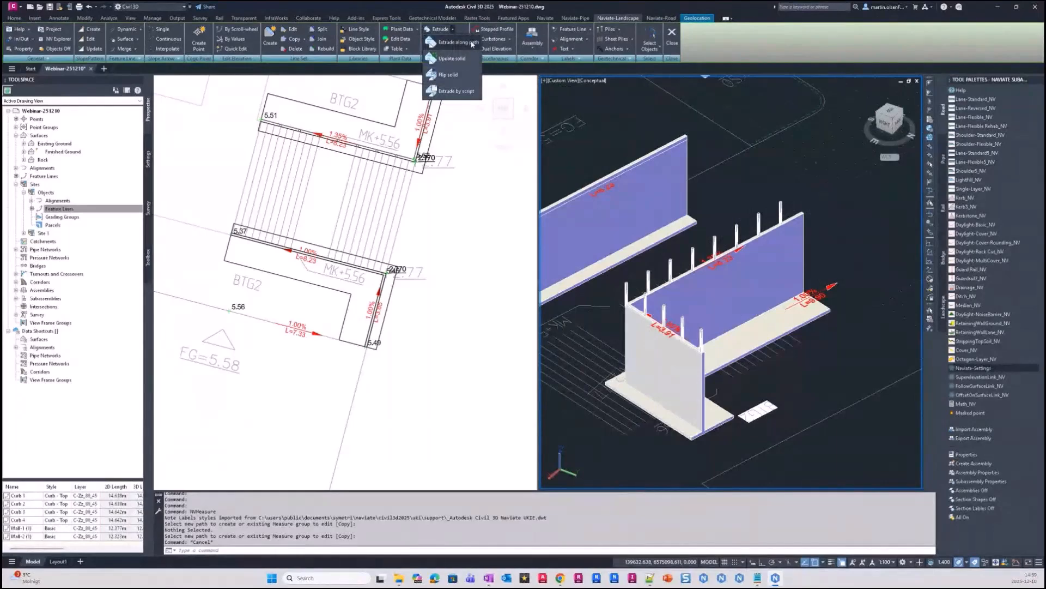
{"action": "scroll", "coordinate": [709, 354], "scroll_direction": "up", "scroll_amount": 5}
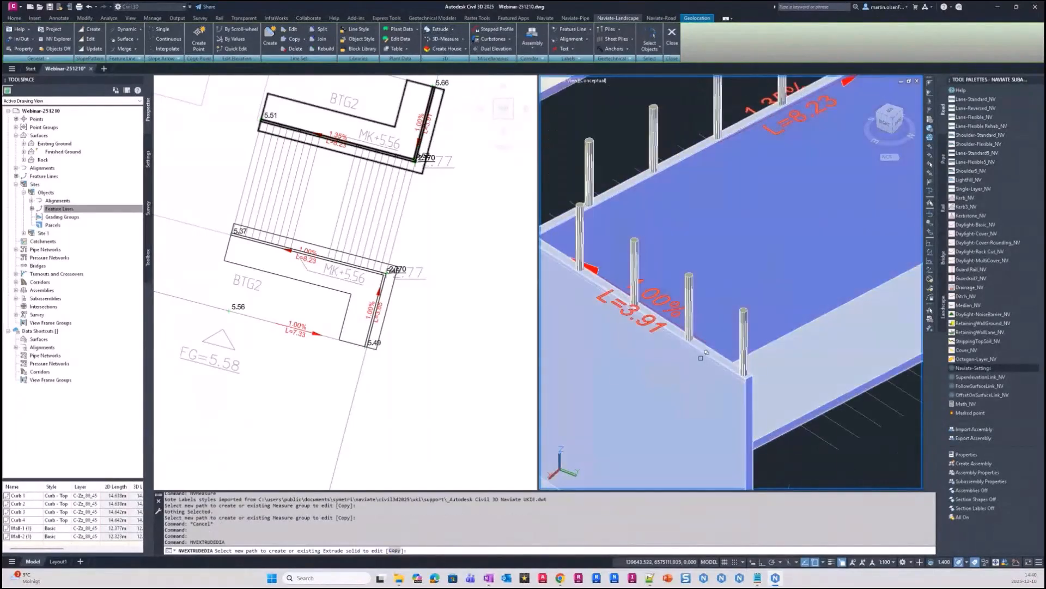
{"action": "left_click", "coordinate": [706, 357]}
{"action": "left_click", "coordinate": [741, 400]}
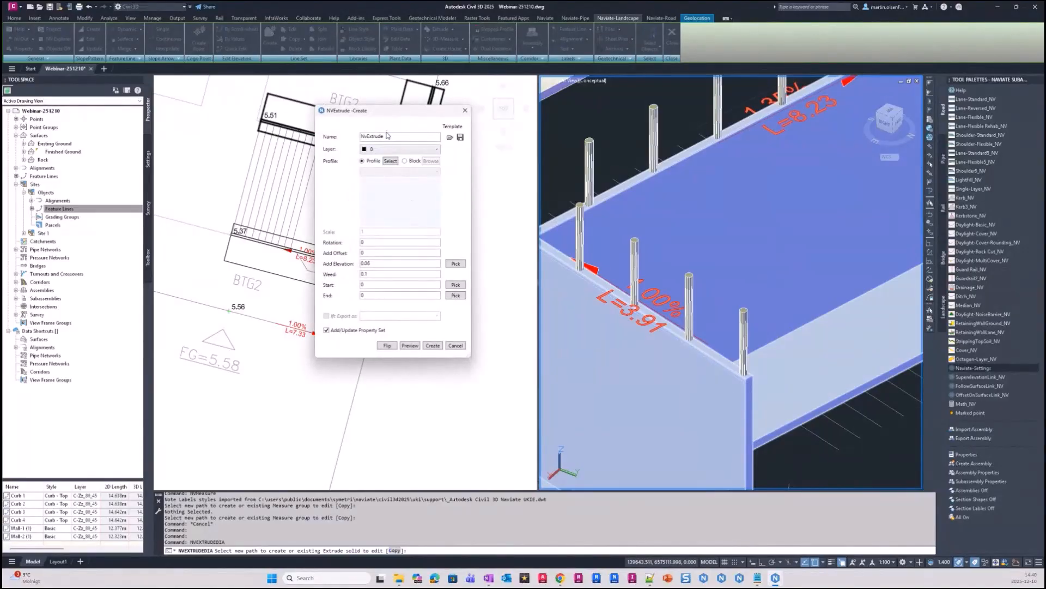
{"action": "left_click", "coordinate": [410, 162]}
{"action": "left_click", "coordinate": [431, 161]}
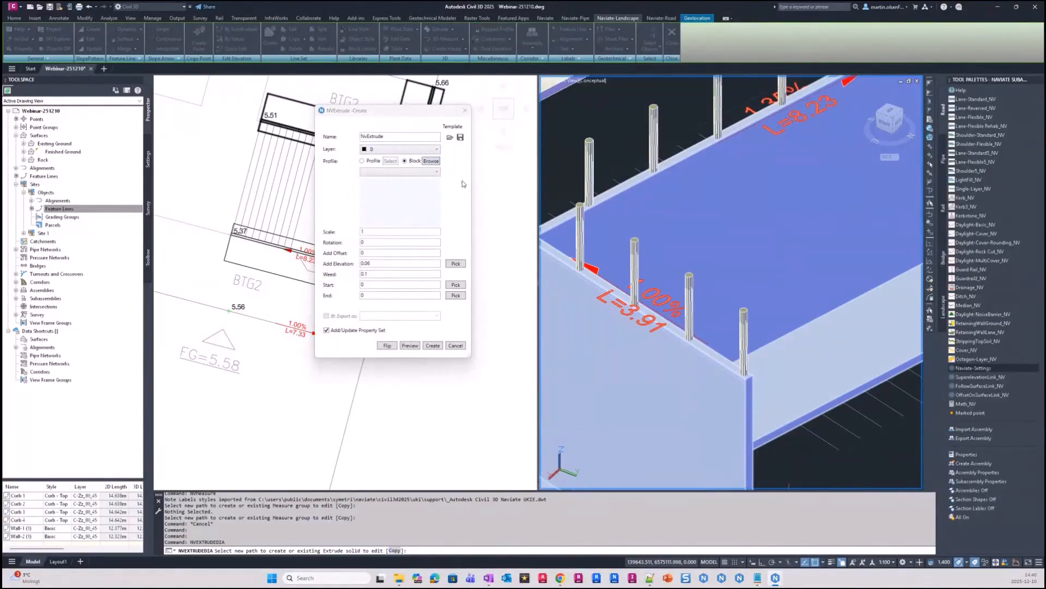
{"action": "double_click", "coordinate": [399, 206]}
{"action": "double_click", "coordinate": [378, 205]}
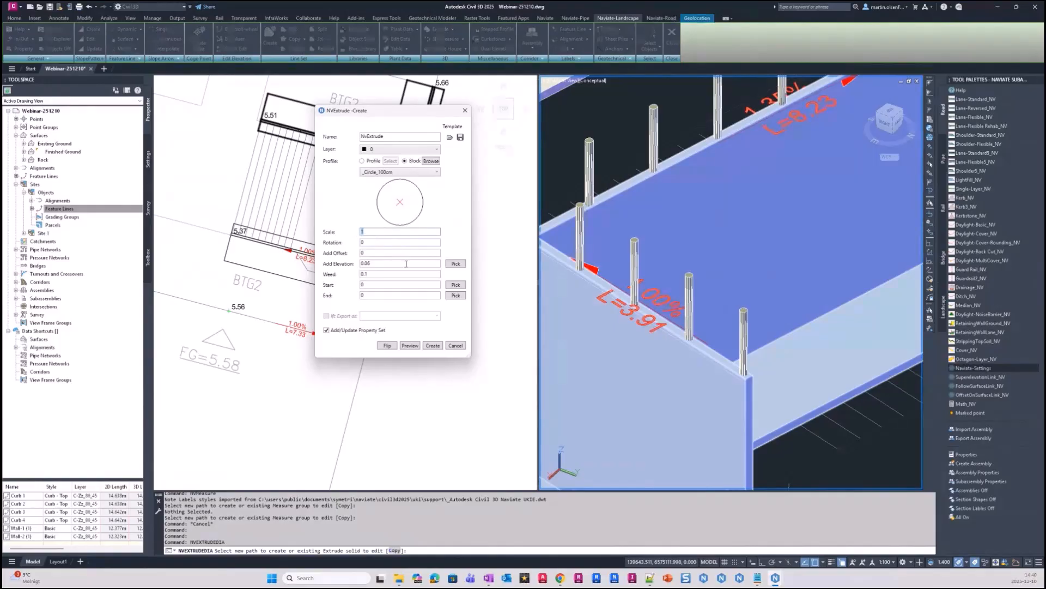
Set the handrail extrusion's scale to 0.1, the added offset to 0.06 and the added elevation to 1
{"action": "type", "text": "0.1"}
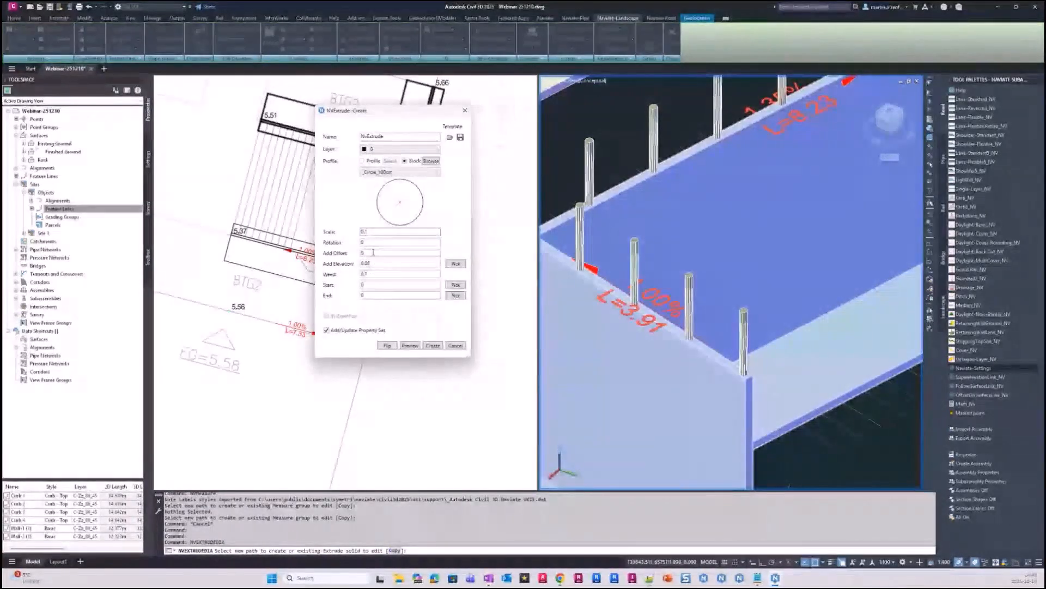
{"action": "type", "text": "0.06"}
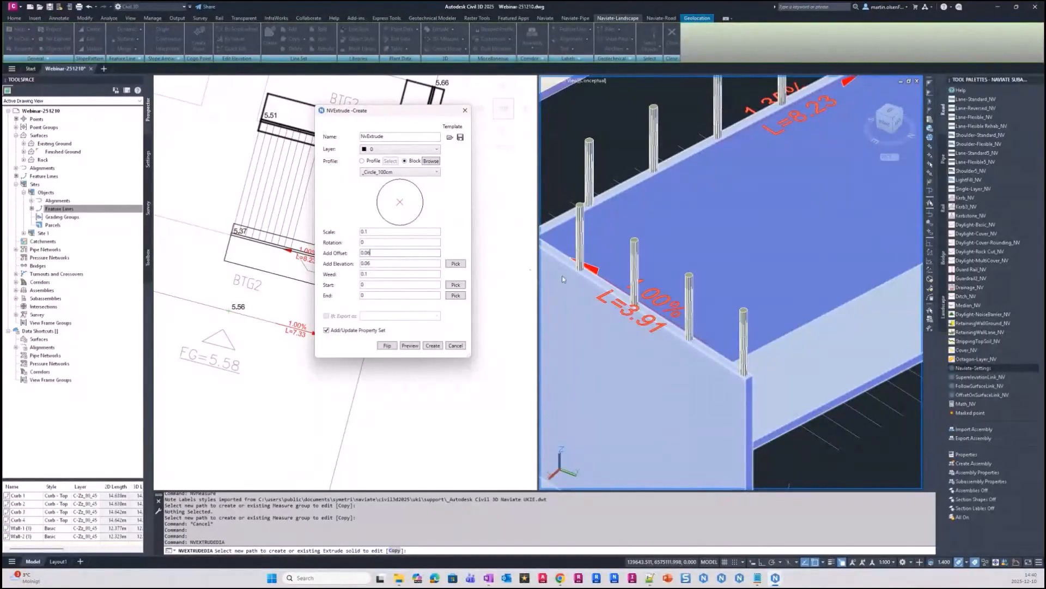
{"action": "left_click_drag", "start_coordinate": [373, 264], "coordinate": [314, 271]}
{"action": "type", "text": "1"}
Preview the handrail and inspect how it sits on the poles along the wall and at its end
{"action": "left_click", "coordinate": [410, 346]}
{"action": "scroll", "coordinate": [756, 300], "scroll_direction": "up", "scroll_amount": 5}
{"action": "scroll", "coordinate": [761, 319], "scroll_direction": "down", "scroll_amount": 2}
{"action": "middle_click_drag", "start_coordinate": [763, 318], "coordinate": [656, 278], "text": "shift"}
{"action": "middle_click_drag", "start_coordinate": [803, 295], "coordinate": [579, 328]}
{"action": "middle_click_drag", "start_coordinate": [850, 254], "coordinate": [710, 323]}
{"action": "scroll", "coordinate": [772, 343], "scroll_direction": "up", "scroll_amount": 3}
{"action": "key", "text": "Escape"}
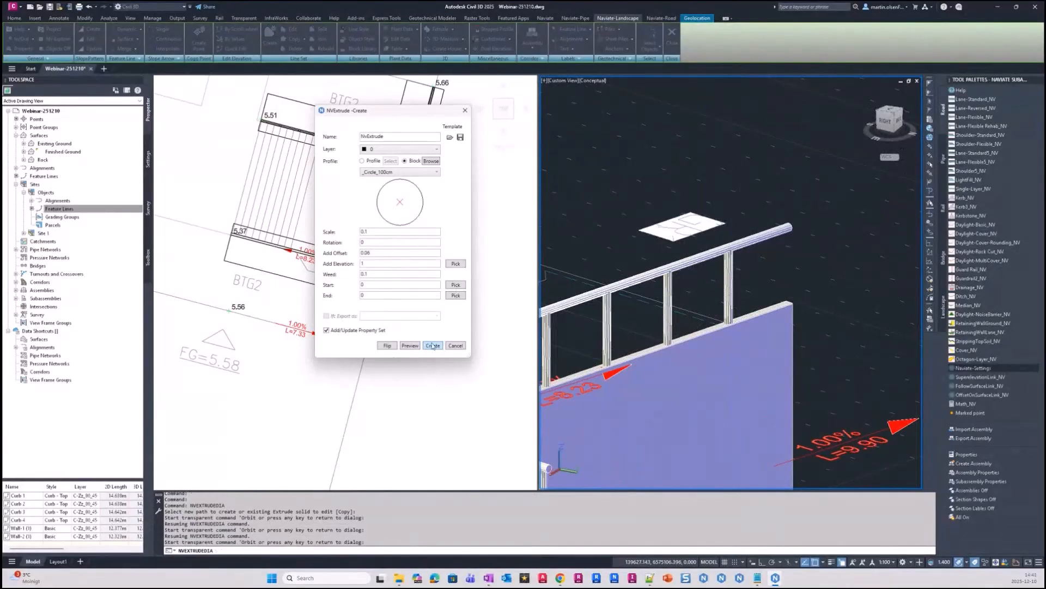
Create the extruded handrail on top of the poles and end the extrusion command
{"action": "left_click", "coordinate": [364, 331]}
{"action": "left_click", "coordinate": [432, 345]}
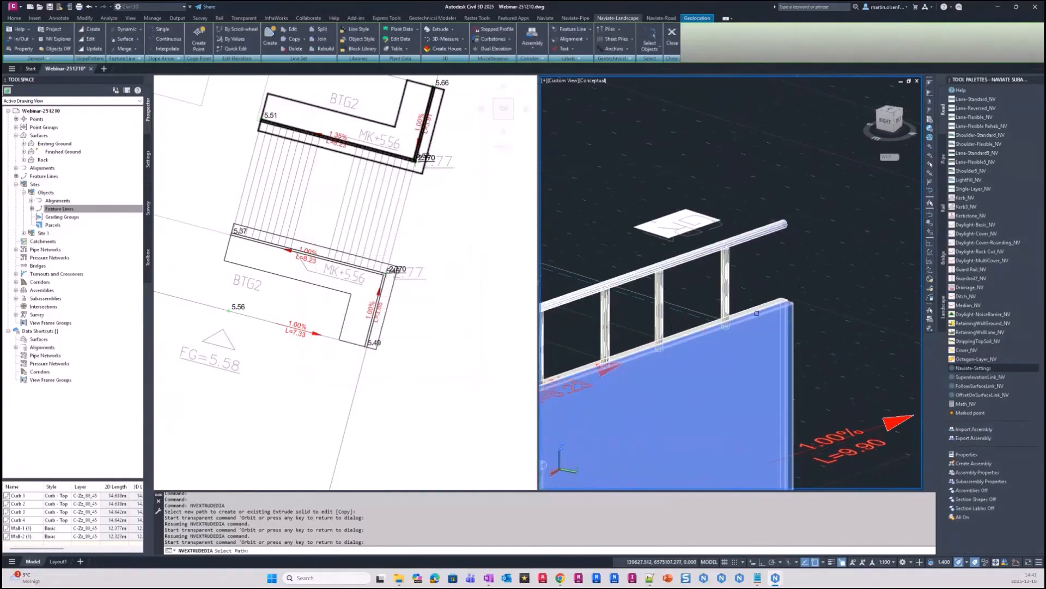
{"action": "key", "text": "Escape"}
{"action": "left_click", "coordinate": [766, 281]}
{"action": "scroll", "coordinate": [777, 303], "scroll_direction": "down", "scroll_amount": 3}
{"action": "middle_click_drag", "start_coordinate": [785, 322], "coordinate": [663, 347], "text": "shift"}
{"action": "key", "text": "Escape"}
{"action": "key", "text": "Escape"}
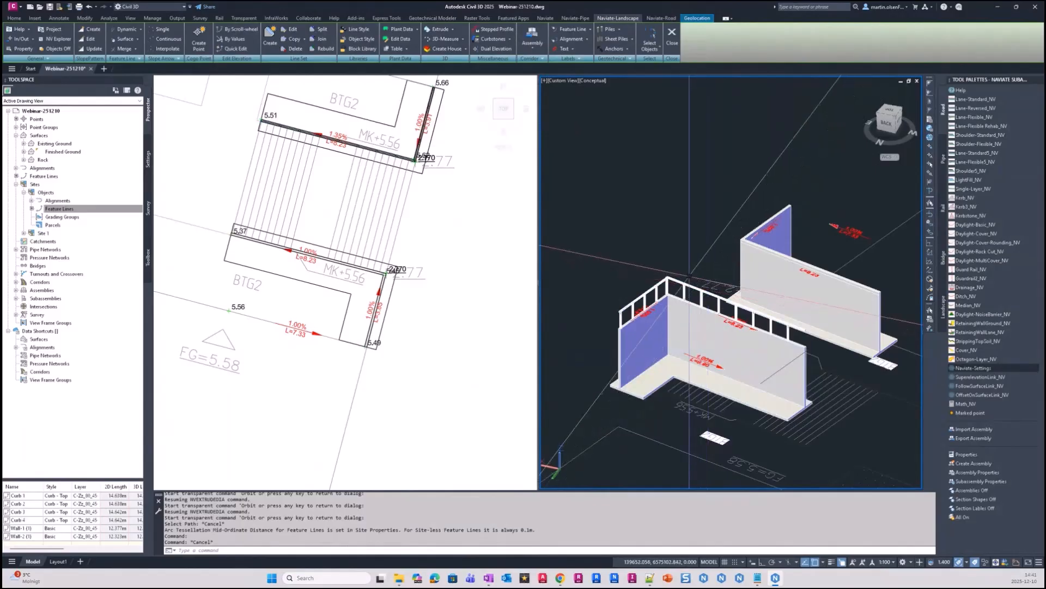
Examine the finished railing on the wall from several angles and look over the surrounding site in plan and 3D
{"action": "scroll", "coordinate": [694, 297], "scroll_direction": "up", "scroll_amount": 2}
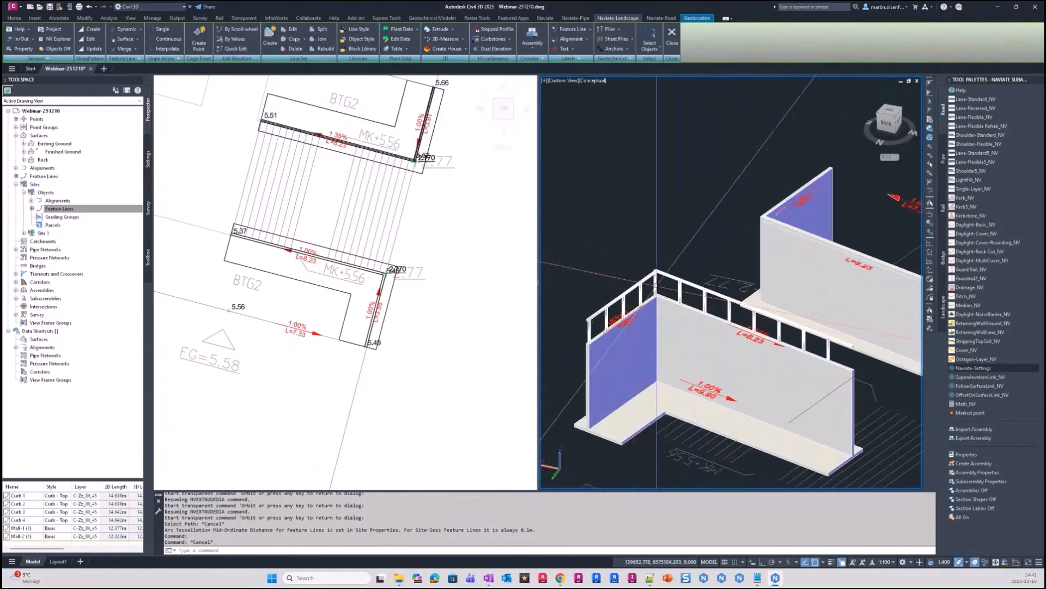
{"action": "scroll", "coordinate": [757, 283], "scroll_direction": "up", "scroll_amount": 3}
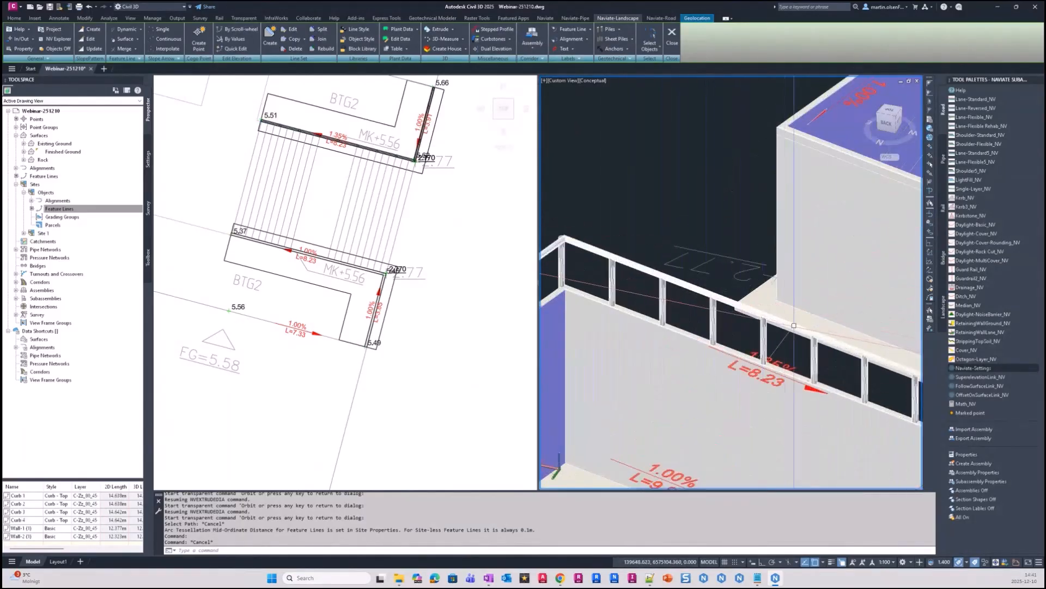
{"action": "middle_click_drag", "start_coordinate": [812, 347], "coordinate": [626, 286], "text": "shift"}
{"action": "scroll", "coordinate": [690, 255], "scroll_direction": "down", "scroll_amount": 5}
{"action": "left_click", "coordinate": [395, 266]}
{"action": "scroll", "coordinate": [376, 261], "scroll_direction": "down", "scroll_amount": 2}
{"action": "middle_click_drag", "start_coordinate": [384, 248], "coordinate": [464, 278]}
{"action": "scroll", "coordinate": [465, 279], "scroll_direction": "up", "scroll_amount": 2}
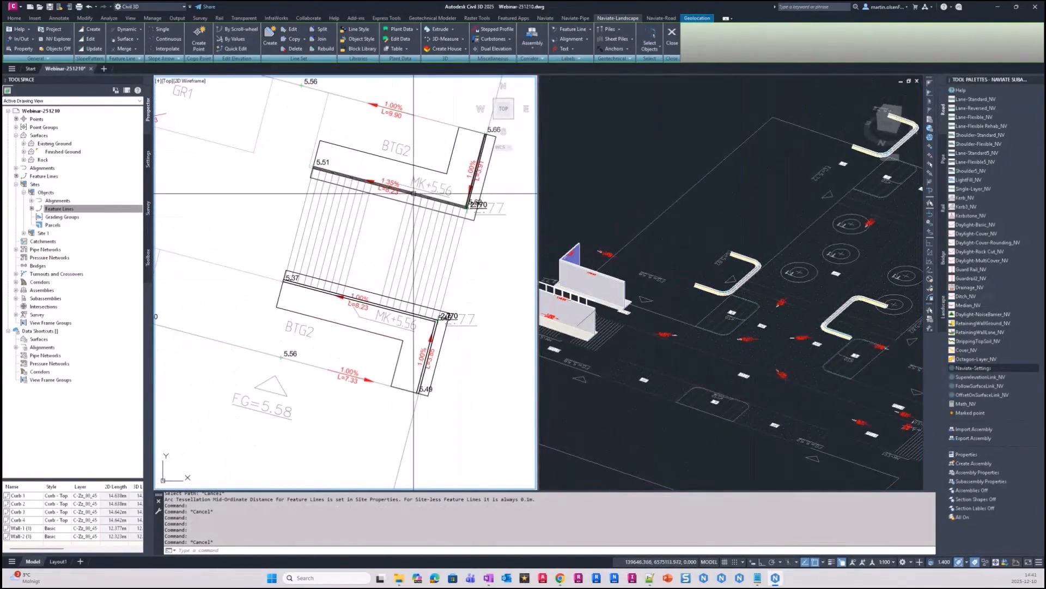
{"action": "middle_click_drag", "start_coordinate": [362, 173], "coordinate": [441, 230]}
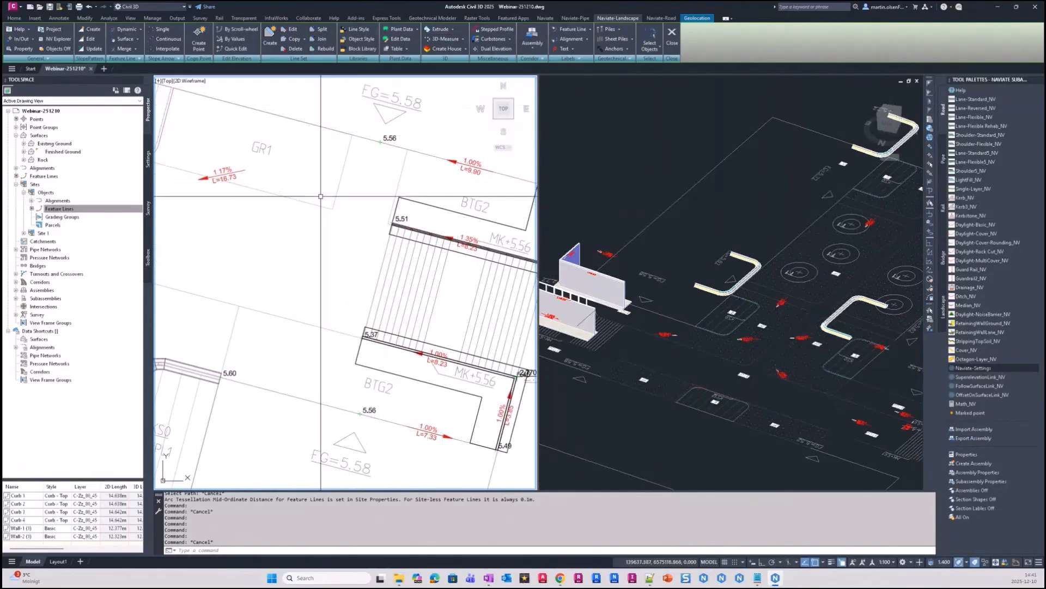
{"action": "scroll", "coordinate": [247, 296], "scroll_direction": "down", "scroll_amount": 2}
{"action": "middle_click_drag", "start_coordinate": [247, 296], "coordinate": [332, 259]}
{"action": "scroll", "coordinate": [327, 351], "scroll_direction": "down", "scroll_amount": 2}
{"action": "middle_click_drag", "start_coordinate": [322, 357], "coordinate": [324, 266]}
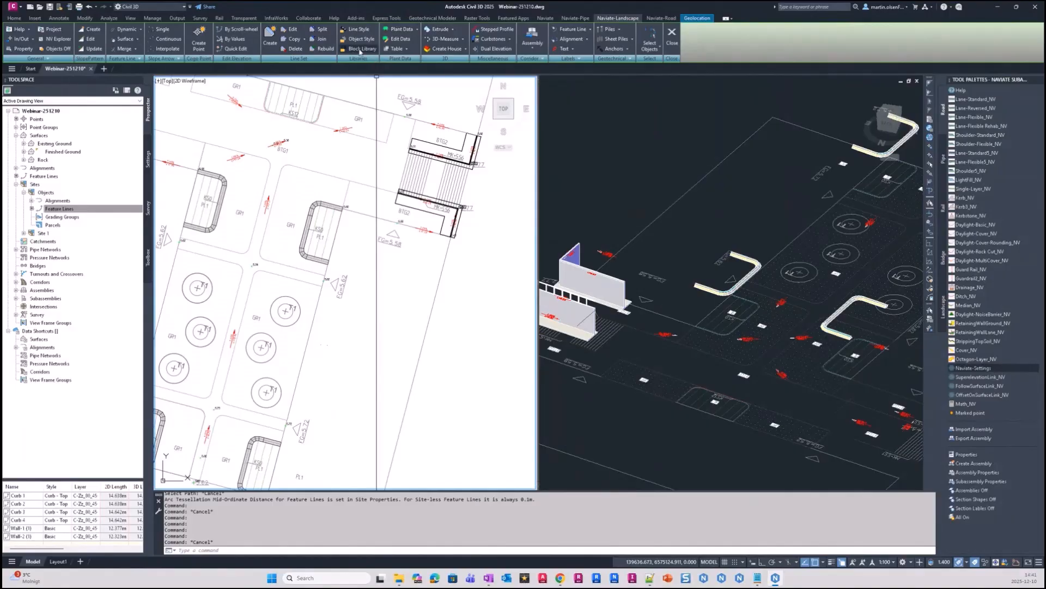
{"action": "middle_click_drag", "start_coordinate": [457, 289], "coordinate": [379, 304]}
{"action": "left_click", "coordinate": [610, 299]}
{"action": "scroll", "coordinate": [609, 298], "scroll_direction": "up", "scroll_amount": 3}
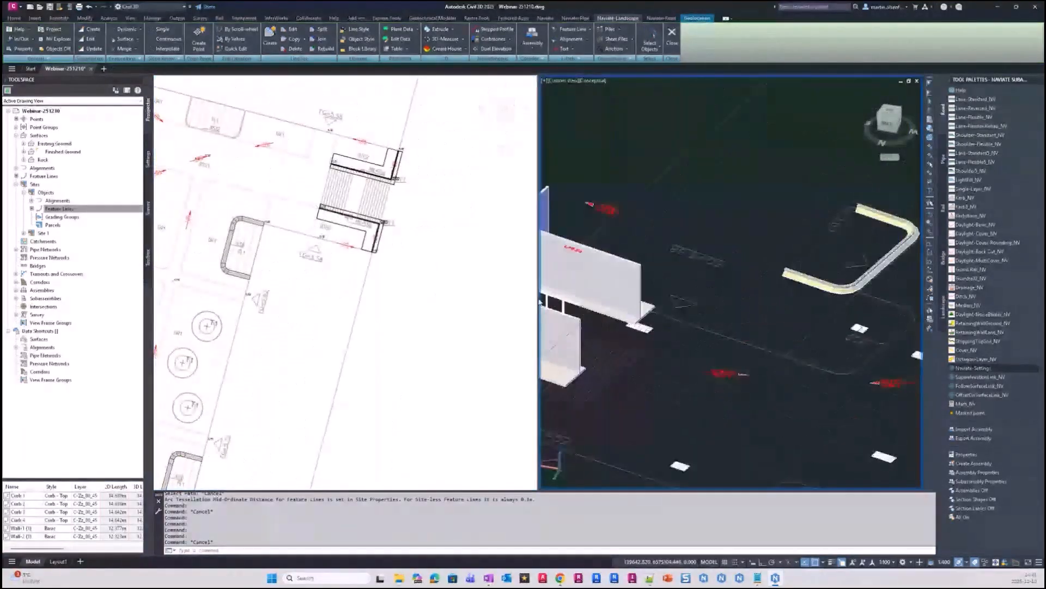
{"action": "scroll", "coordinate": [539, 301], "scroll_direction": "up", "scroll_amount": 3}
{"action": "middle_click_drag", "start_coordinate": [558, 303], "coordinate": [657, 312]}
{"action": "scroll", "coordinate": [665, 316], "scroll_direction": "up", "scroll_amount": 3}
{"action": "scroll", "coordinate": [666, 315], "scroll_direction": "down", "scroll_amount": 6}
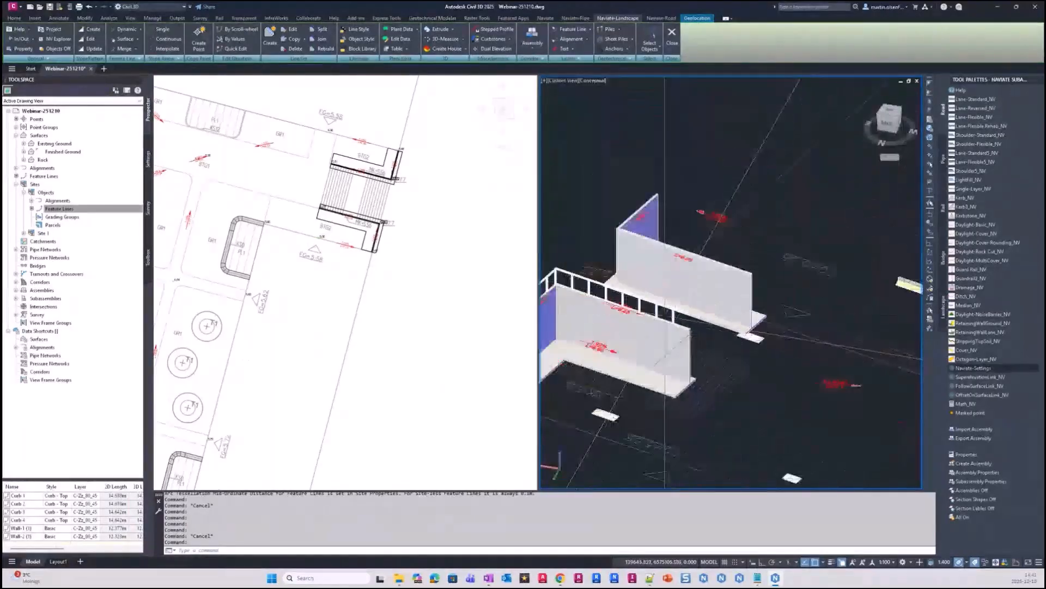
Open the block library's 3D-Blocks folder and select the 3D-Tree block for the planting area
{"action": "left_click", "coordinate": [287, 304]}
{"action": "middle_click_drag", "start_coordinate": [287, 304], "coordinate": [388, 266]}
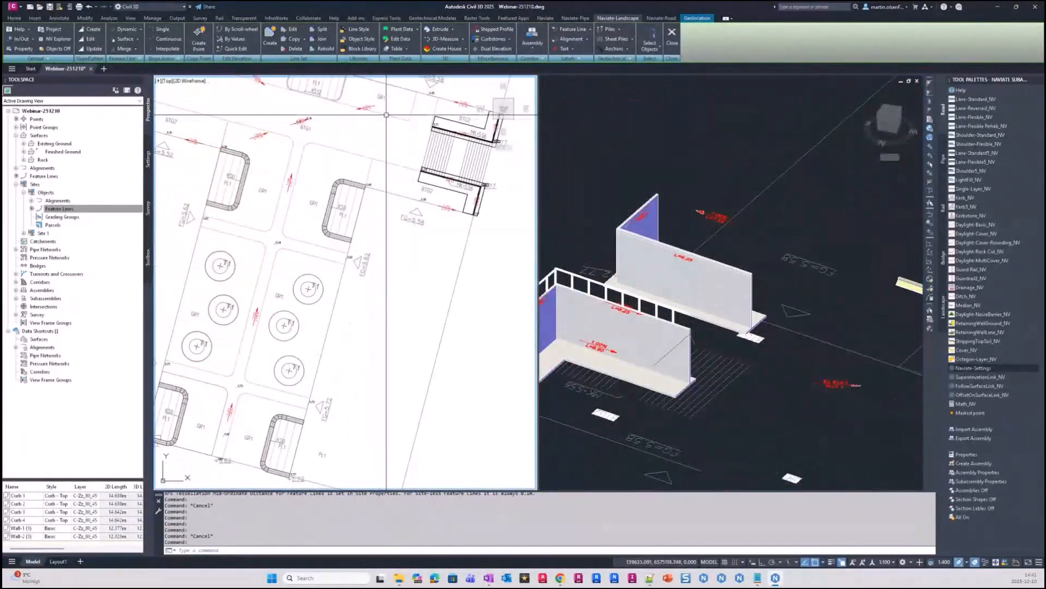
{"action": "middle_click_drag", "start_coordinate": [347, 268], "coordinate": [407, 233]}
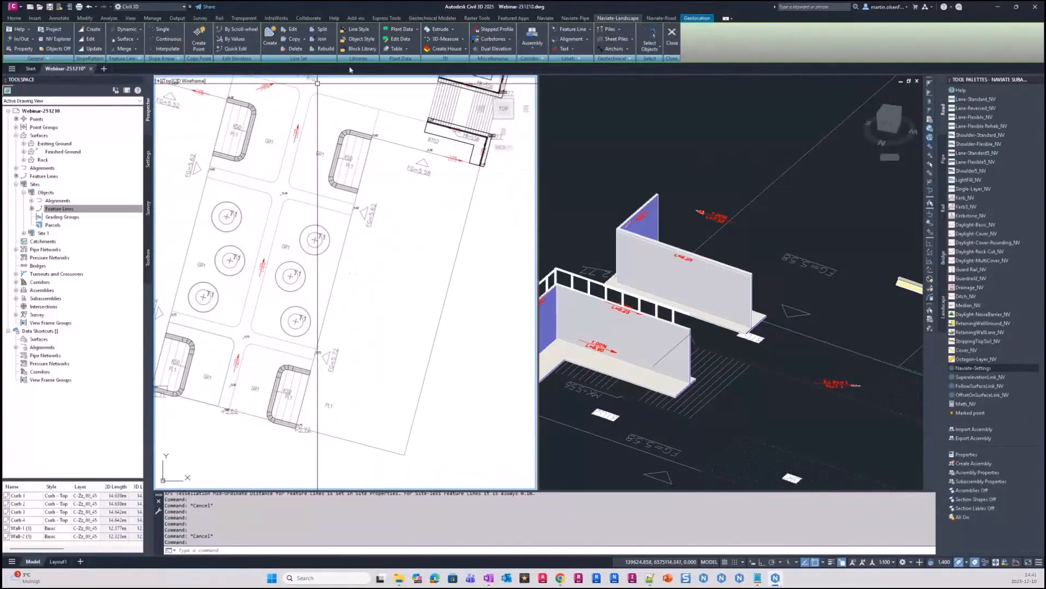
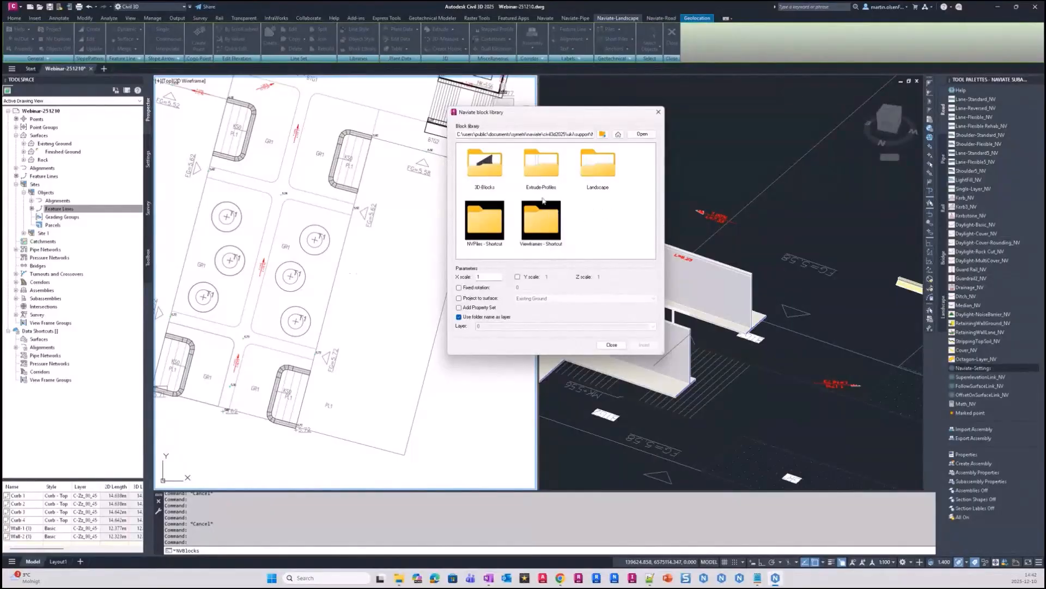
{"action": "left_click", "coordinate": [487, 176]}
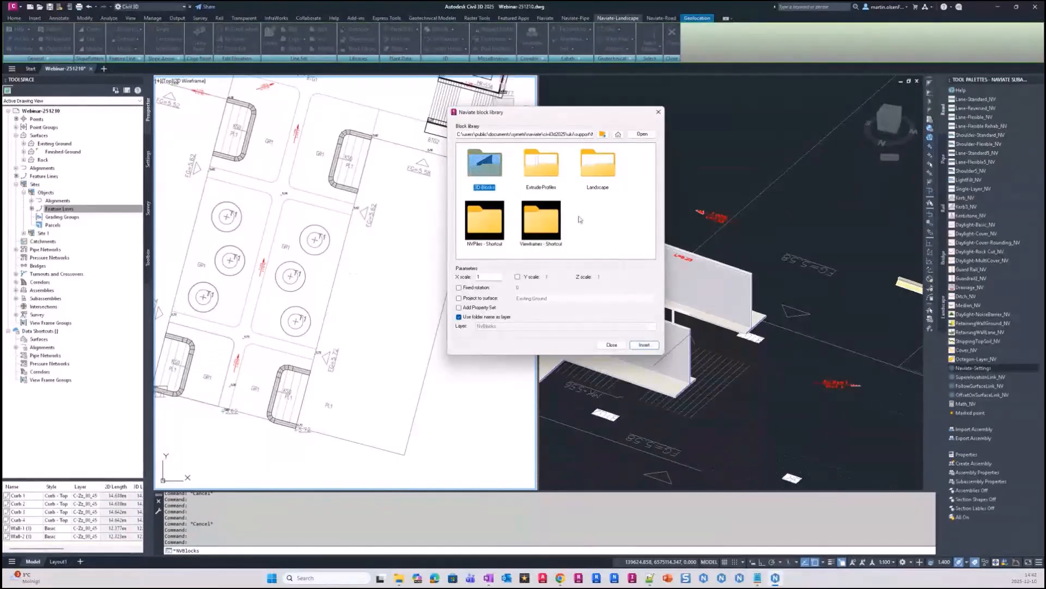
{"action": "double_click", "coordinate": [489, 166]}
{"action": "scroll", "coordinate": [563, 208], "scroll_direction": "down", "scroll_amount": 5}
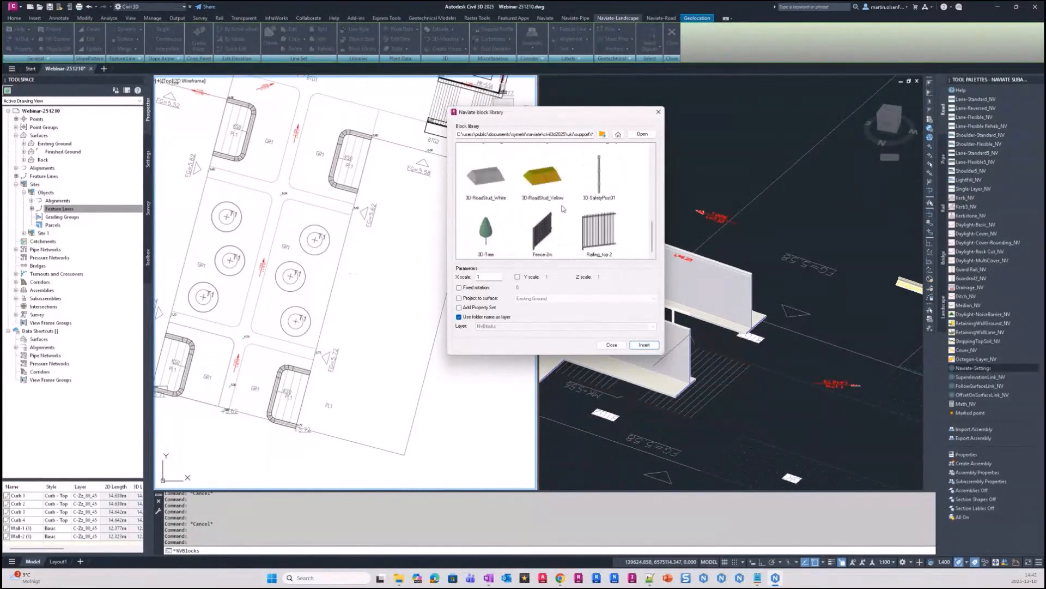
{"action": "left_click", "coordinate": [486, 234]}
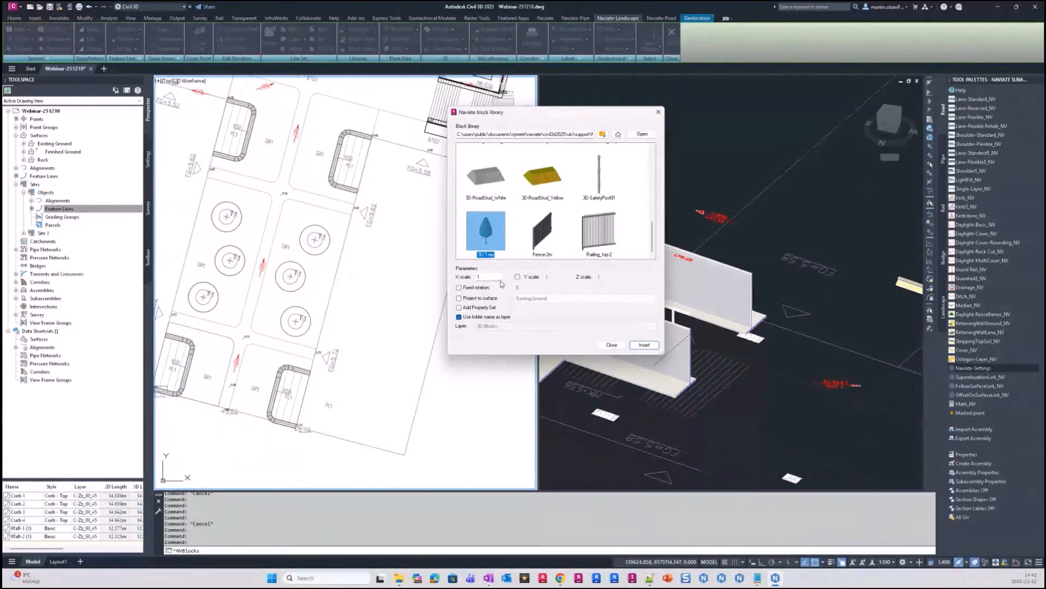
Set the 3D-Tree block to project to the Finished Ground surface and use the folder name as its layer
{"action": "left_click", "coordinate": [466, 298]}
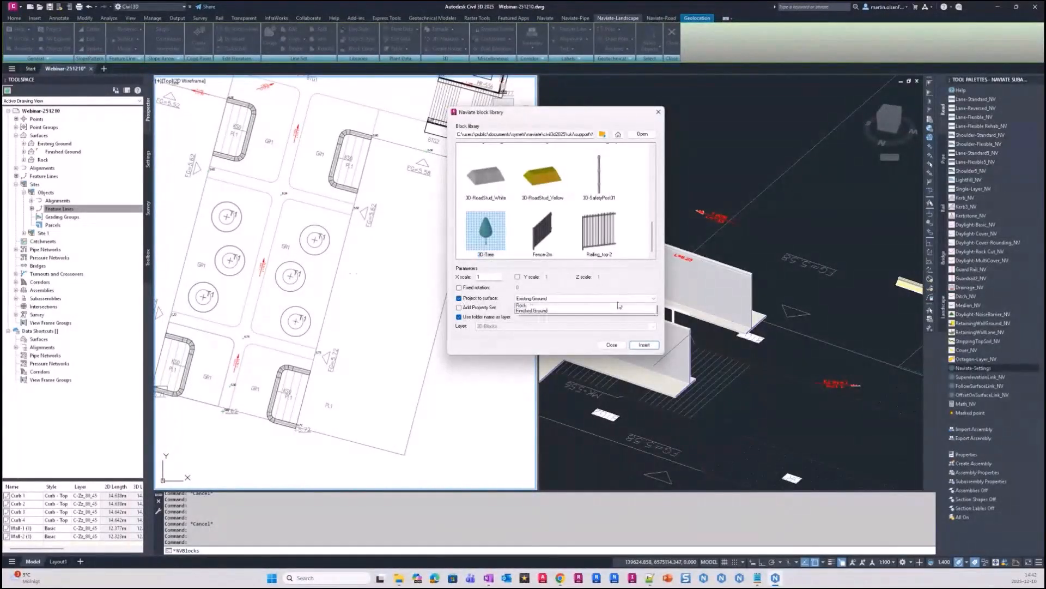
{"action": "left_click", "coordinate": [532, 299]}
{"action": "left_click", "coordinate": [539, 313]}
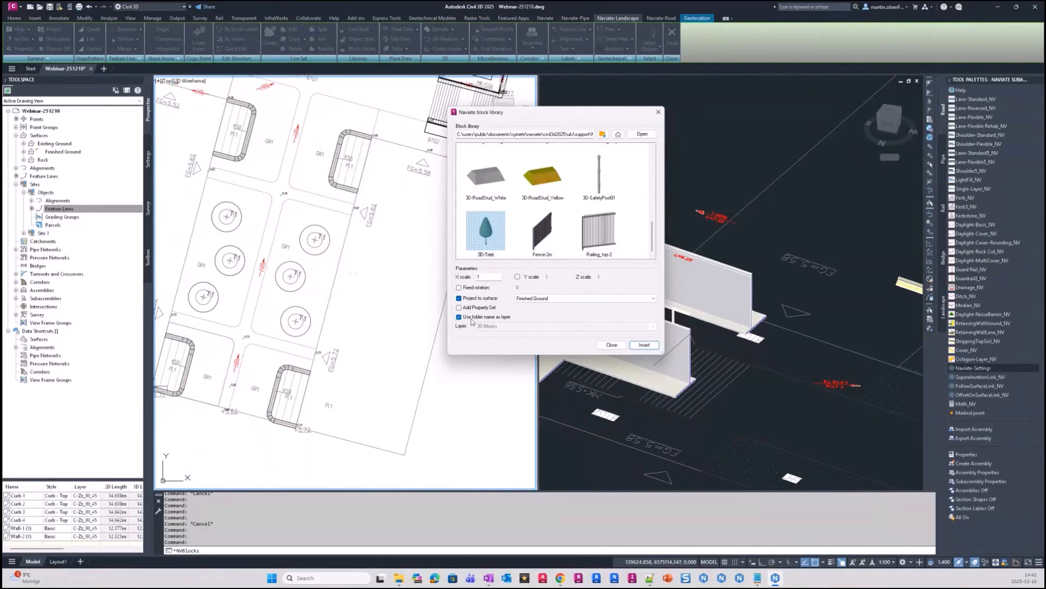
{"action": "left_click", "coordinate": [467, 320]}
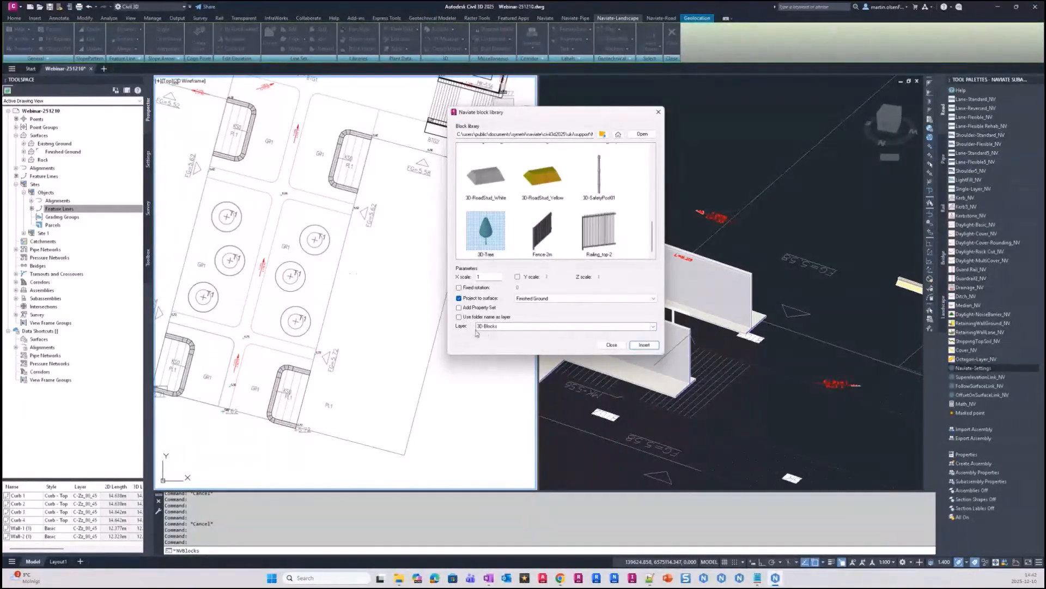
{"action": "left_click", "coordinate": [465, 319]}
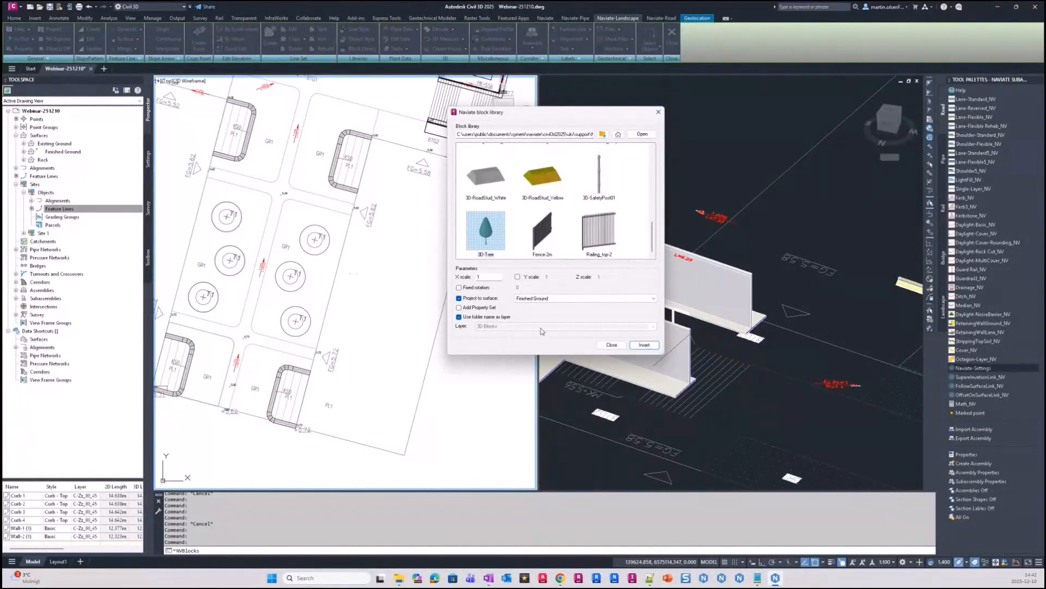
Insert three 3D-Tree blocks at the centres of the T1 tree symbols in the eastern planting bed with the default rotation, and end the insertion
{"action": "left_click", "coordinate": [644, 345]}
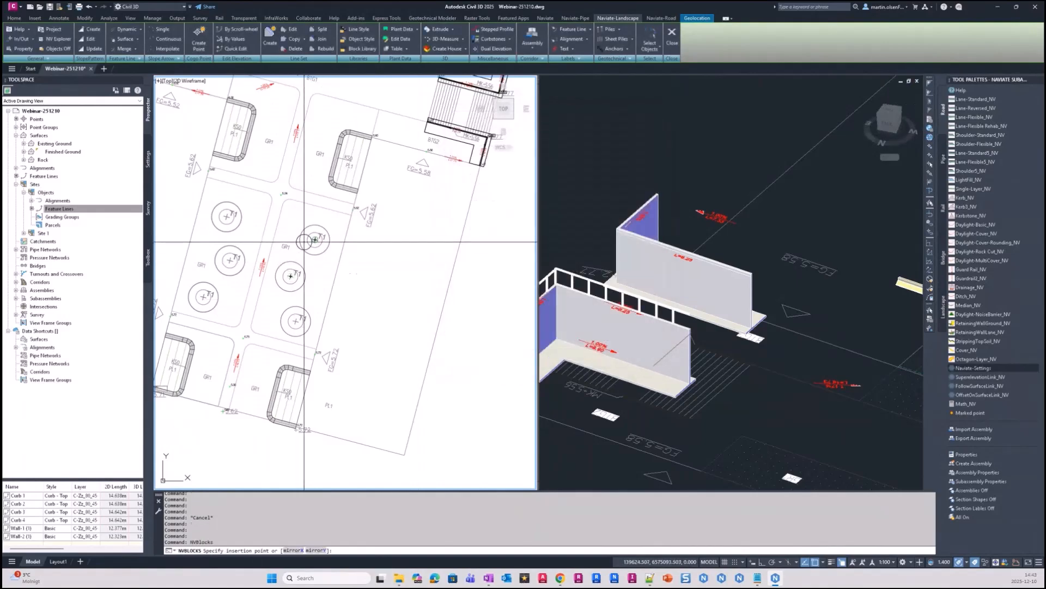
{"action": "scroll", "coordinate": [349, 289], "scroll_direction": "up", "scroll_amount": 5}
{"action": "left_click", "coordinate": [332, 292]}
{"action": "scroll", "coordinate": [333, 292], "scroll_direction": "down", "scroll_amount": 2}
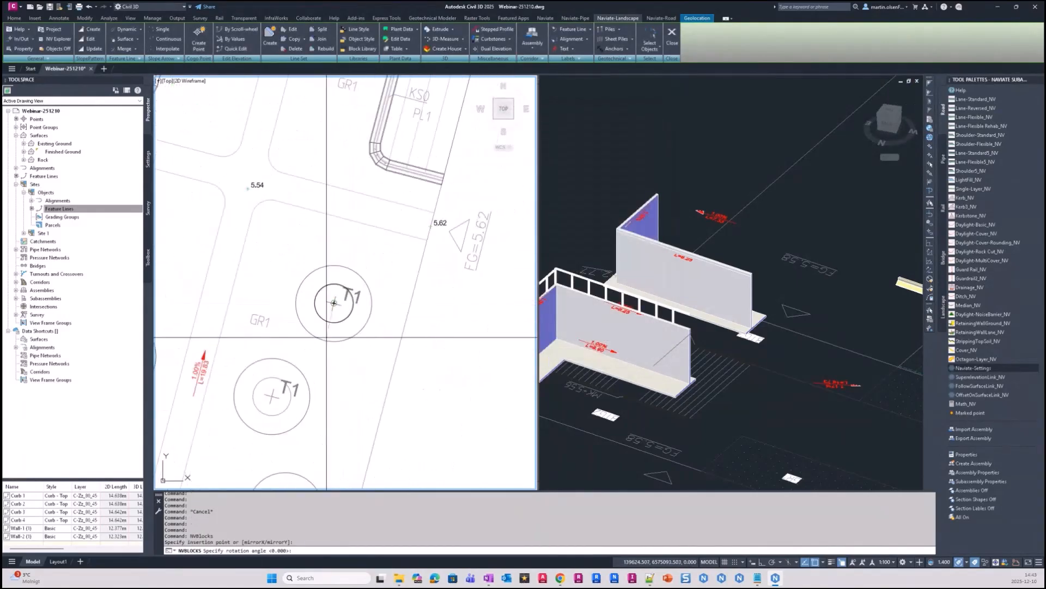
{"action": "key", "text": "Return"}
{"action": "left_click", "coordinate": [275, 396]}
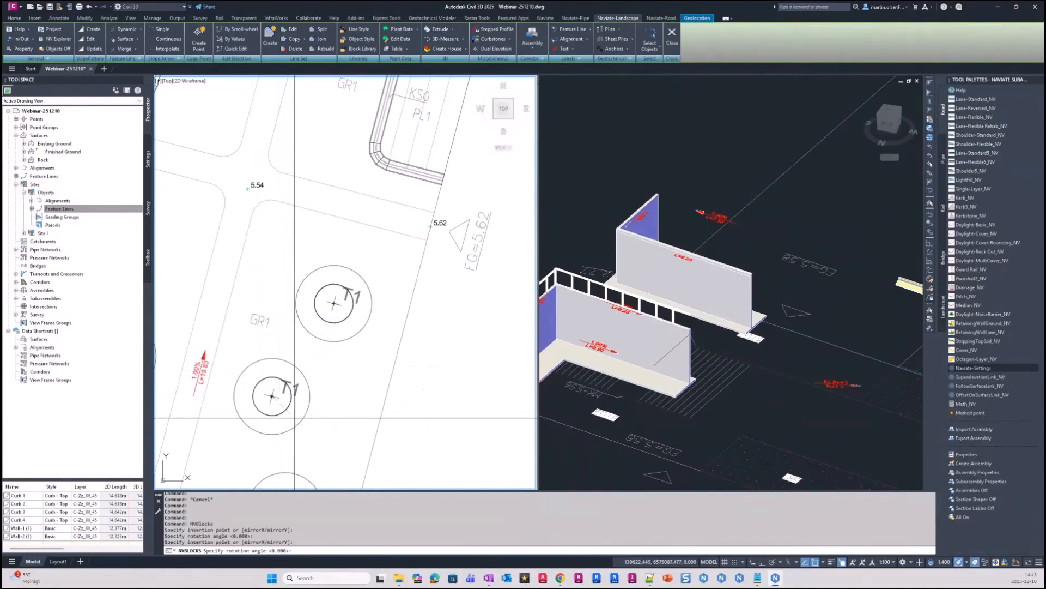
{"action": "key", "text": "Return"}
{"action": "middle_click_drag", "start_coordinate": [307, 445], "coordinate": [325, 338]}
{"action": "left_click", "coordinate": [307, 404]}
{"action": "scroll", "coordinate": [370, 399], "scroll_direction": "down", "scroll_amount": 5}
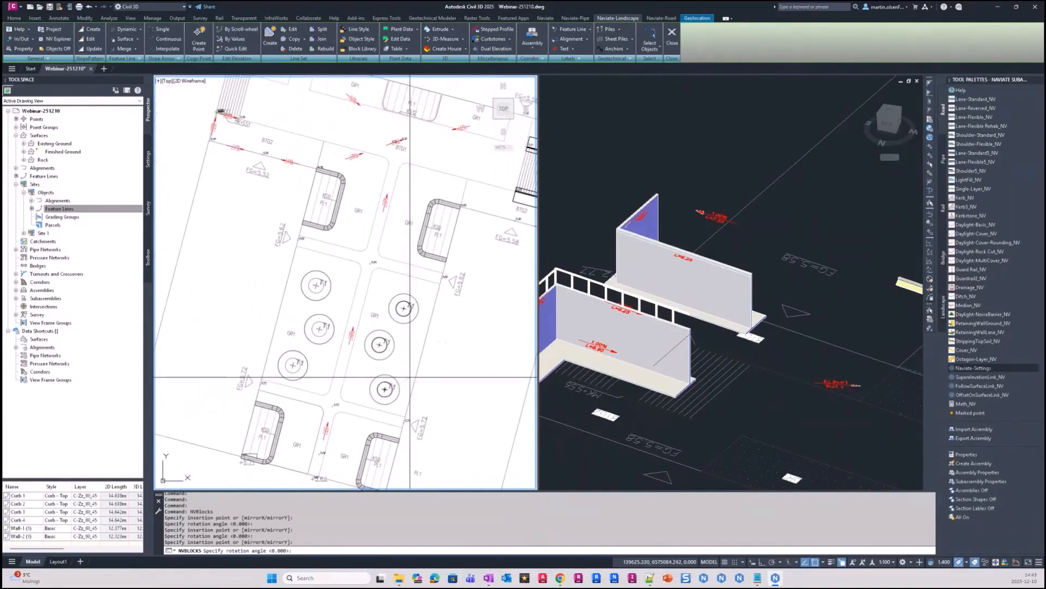
{"action": "scroll", "coordinate": [311, 382], "scroll_direction": "up", "scroll_amount": 5}
{"action": "key", "text": "Return"}
{"action": "key", "text": "Return"}
{"action": "middle_click_drag", "start_coordinate": [403, 324], "coordinate": [271, 346]}
{"action": "left_click", "coordinate": [792, 342]}
{"action": "scroll", "coordinate": [793, 342], "scroll_direction": "down", "scroll_amount": 6}
{"action": "middle_click_drag", "start_coordinate": [793, 342], "coordinate": [761, 308]}
{"action": "key", "text": "Escape"}
Turn on the display of the Finished Ground surface in the object visibility list
{"action": "scroll", "coordinate": [719, 251], "scroll_direction": "up", "scroll_amount": 4}
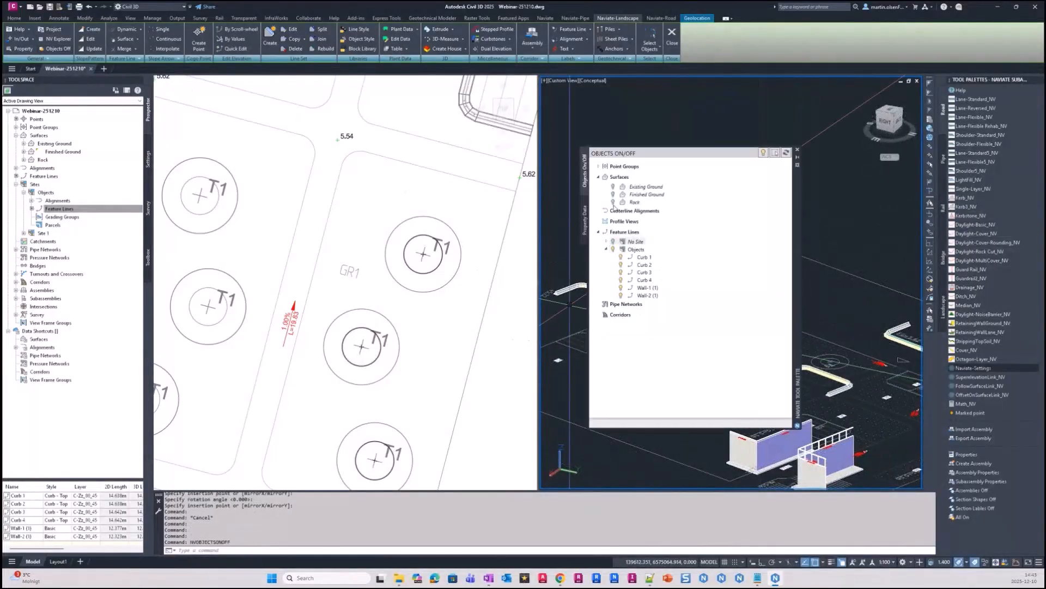
{"action": "left_click", "coordinate": [616, 202]}
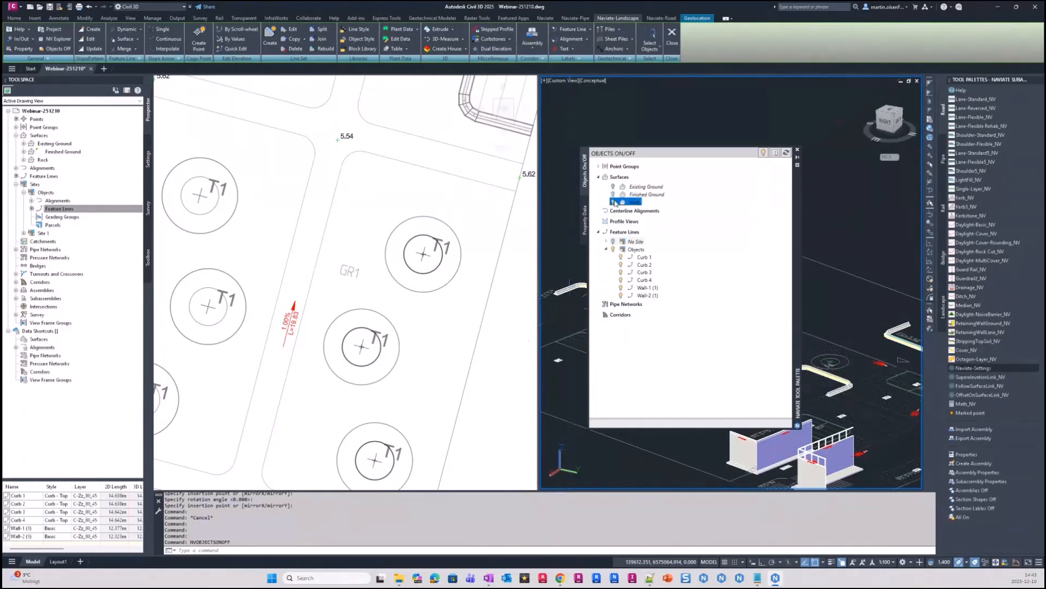
{"action": "left_click", "coordinate": [613, 195]}
{"action": "left_click", "coordinate": [798, 150]}
Inspect in 3D how the inserted trees stand on the Finished Ground surface
{"action": "scroll", "coordinate": [708, 327], "scroll_direction": "up", "scroll_amount": 4}
{"action": "middle_click_drag", "start_coordinate": [729, 360], "coordinate": [756, 330], "text": "shift"}
{"action": "scroll", "coordinate": [658, 305], "scroll_direction": "down", "scroll_amount": 5}
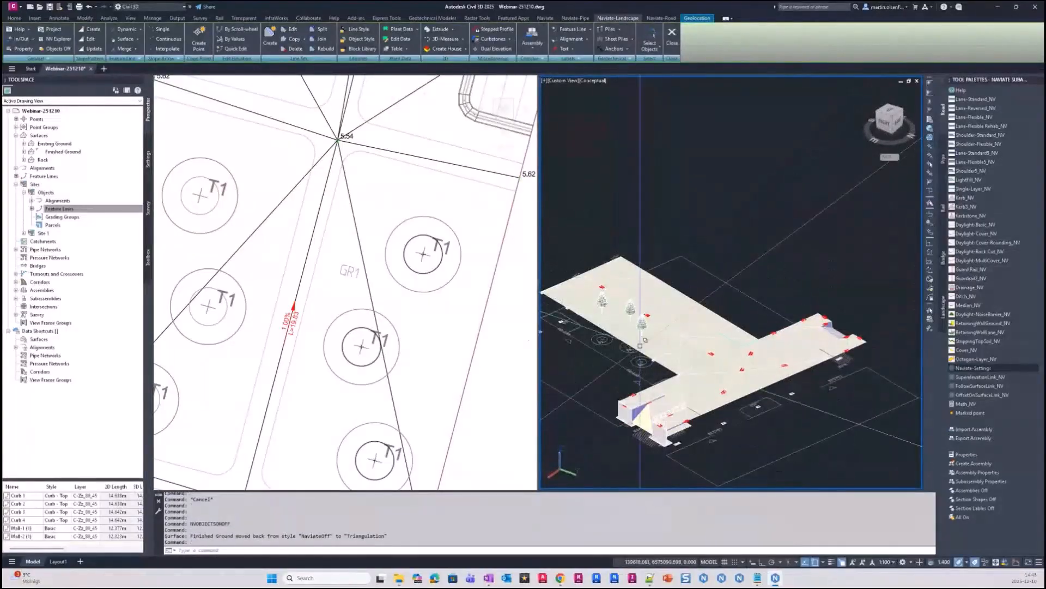
{"action": "scroll", "coordinate": [656, 335], "scroll_direction": "up", "scroll_amount": 5}
{"action": "middle_click_drag", "start_coordinate": [657, 338], "coordinate": [717, 257]}
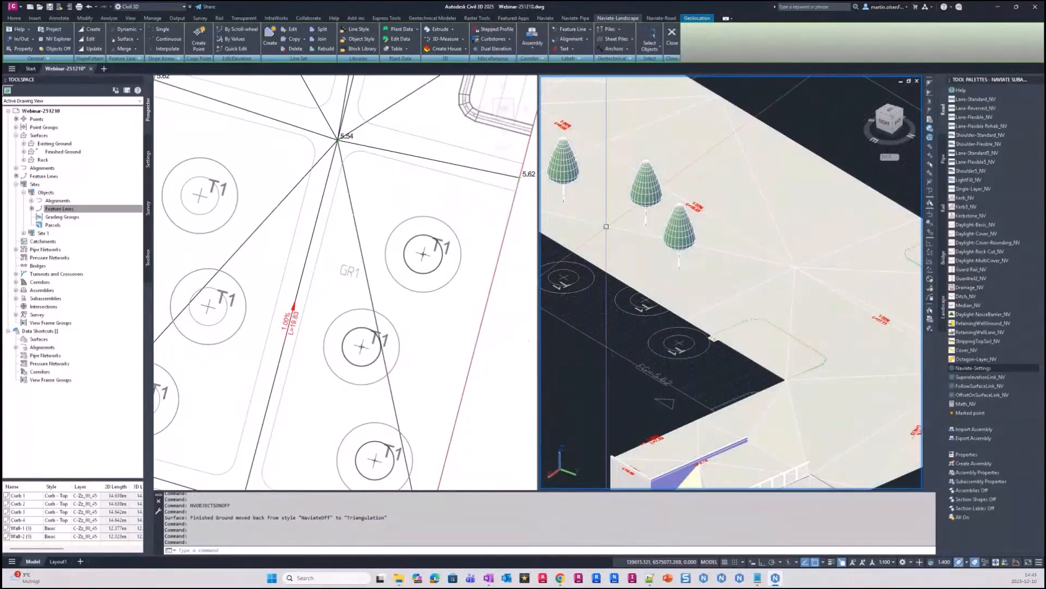
{"action": "scroll", "coordinate": [629, 235], "scroll_direction": "down", "scroll_amount": 4}
{"action": "middle_click_drag", "start_coordinate": [631, 240], "coordinate": [683, 241], "text": "shift"}
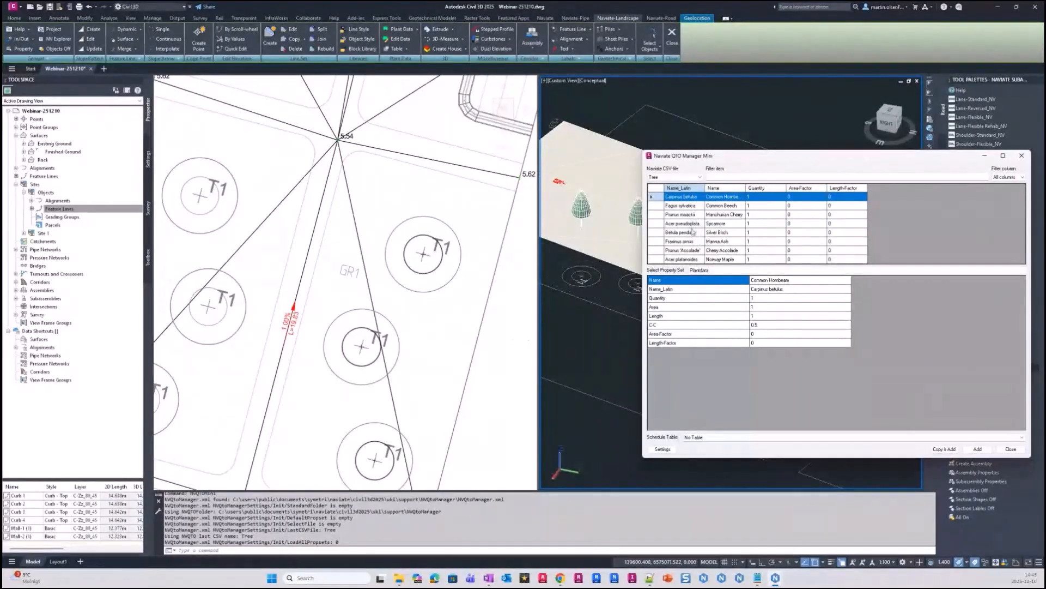
Choose Manchurian Cherry (Prunus maackii) from the QTO Manager's Tree list as the plant data to add to objects
{"action": "left_click", "coordinate": [699, 250]}
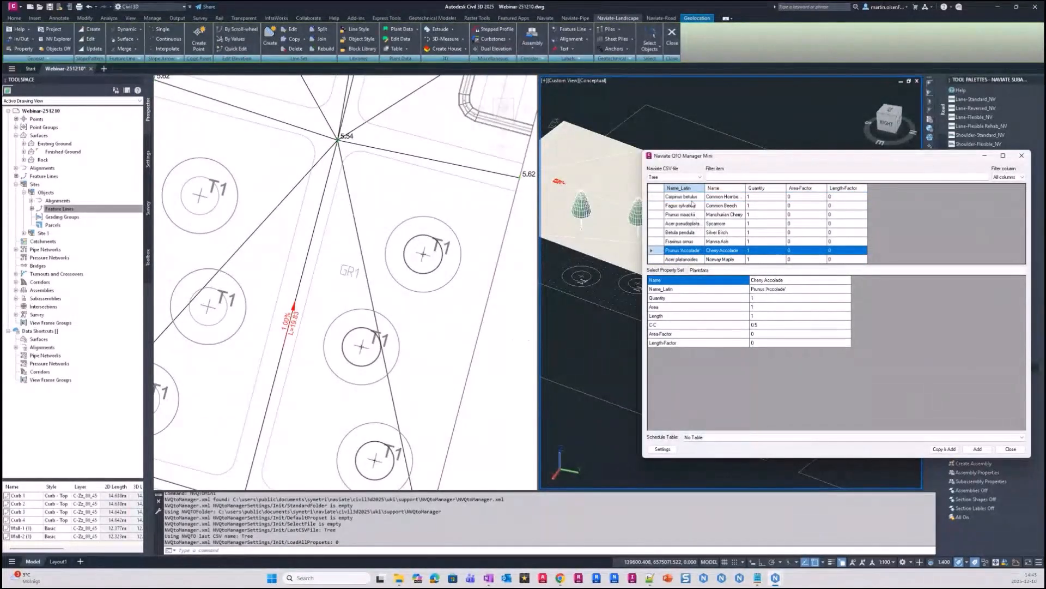
{"action": "left_click", "coordinate": [658, 205]}
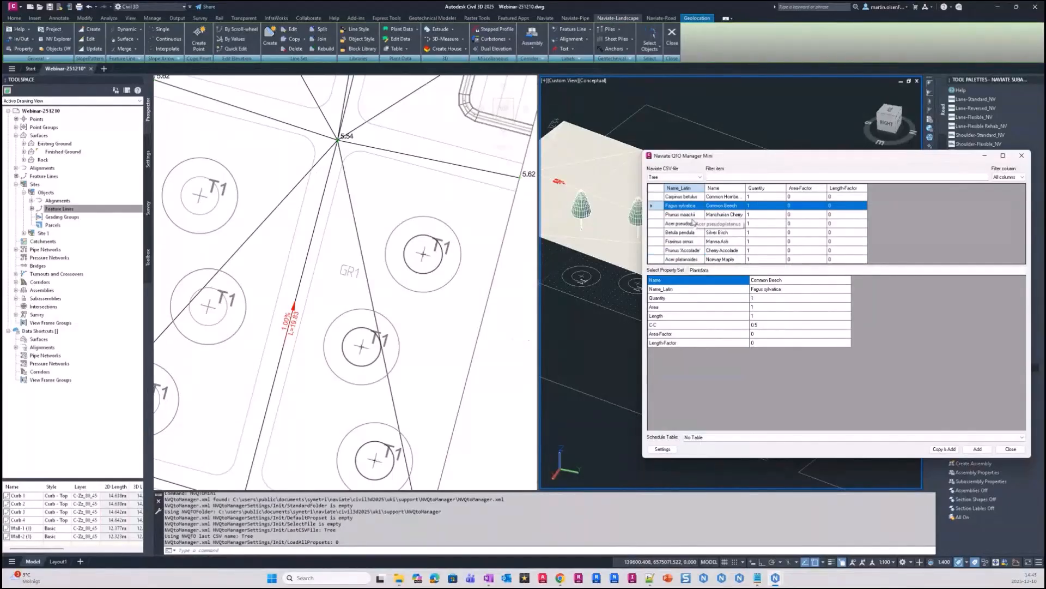
{"action": "left_click", "coordinate": [649, 213]}
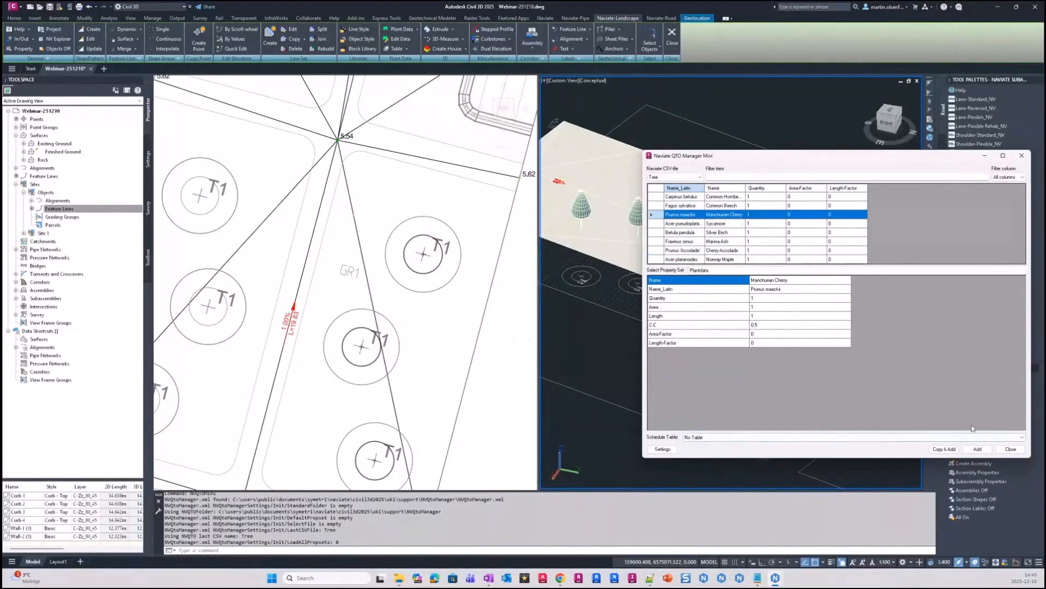
{"action": "left_click", "coordinate": [978, 449]}
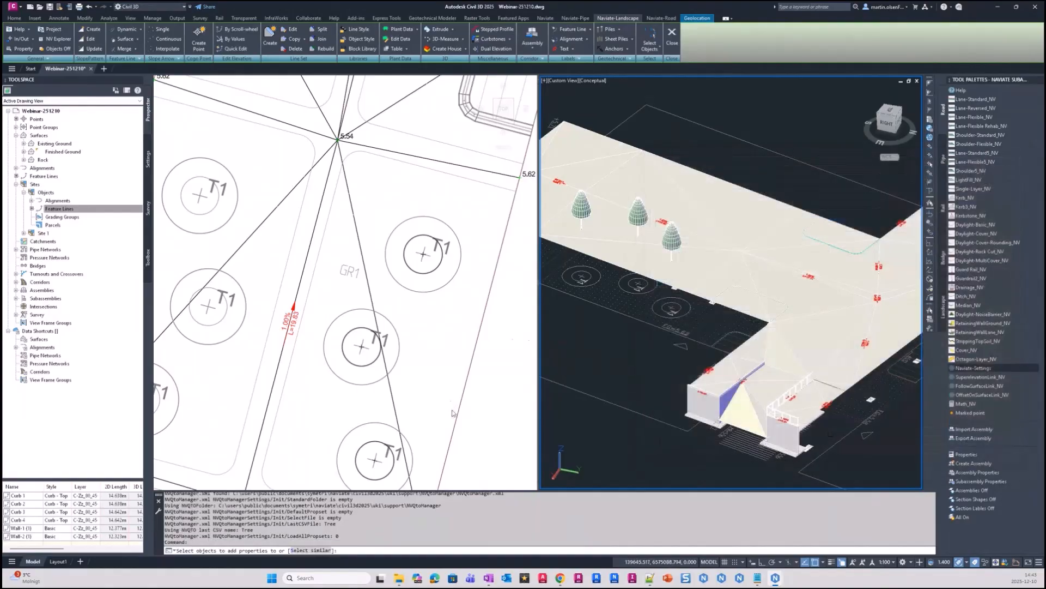
Add the Plantdata property set to the three 3D tree blocks, excluding the external reference, and close the QTO Manager
{"action": "left_click", "coordinate": [360, 455]}
{"action": "left_click", "coordinate": [377, 441]}
{"action": "left_click", "coordinate": [372, 365]}
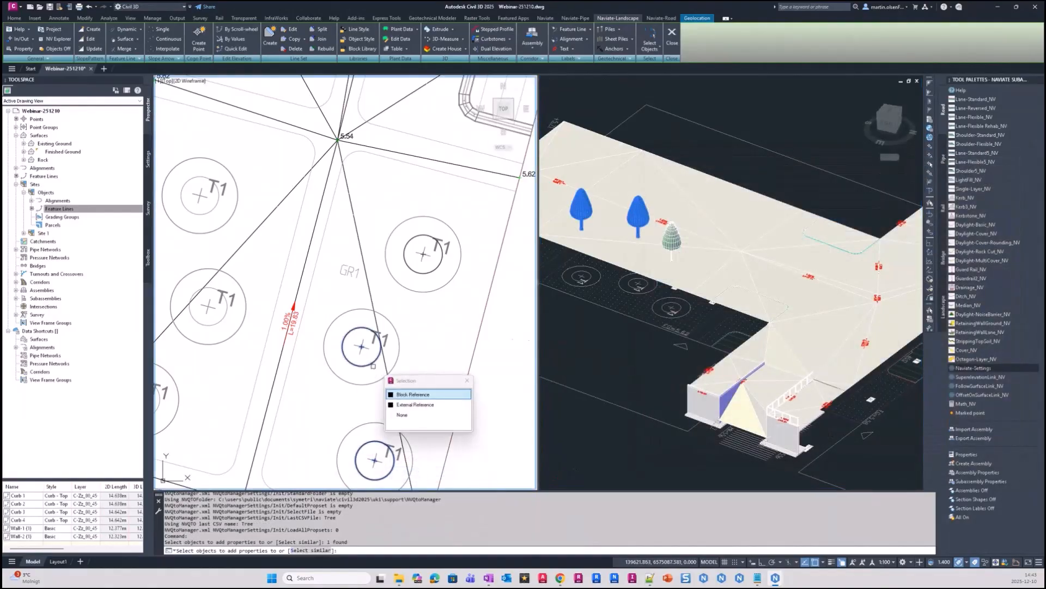
{"action": "left_click", "coordinate": [402, 395]}
{"action": "left_click", "coordinate": [428, 272]}
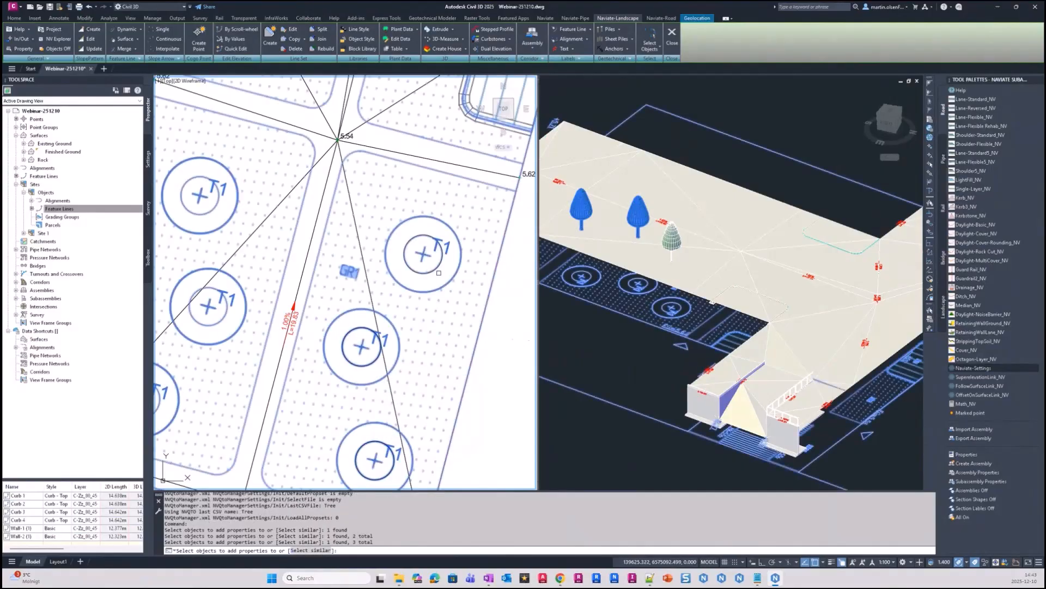
{"action": "left_click", "coordinate": [455, 279], "text": "shift"}
{"action": "left_click", "coordinate": [430, 270]}
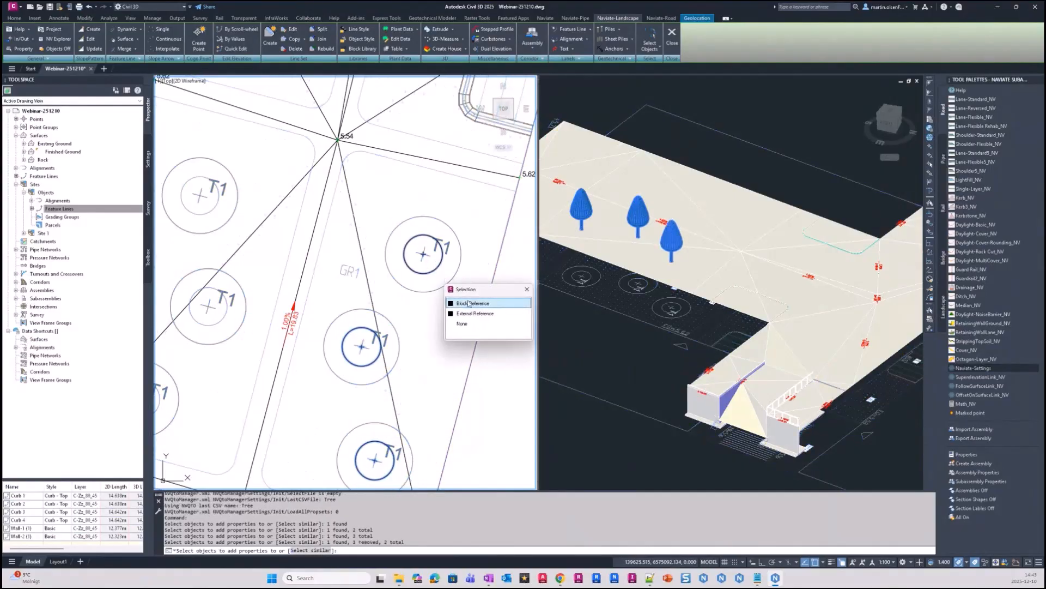
{"action": "left_click", "coordinate": [470, 304]}
{"action": "scroll", "coordinate": [479, 319], "scroll_direction": "down", "scroll_amount": 2}
{"action": "middle_click_drag", "start_coordinate": [379, 332], "coordinate": [244, 314]}
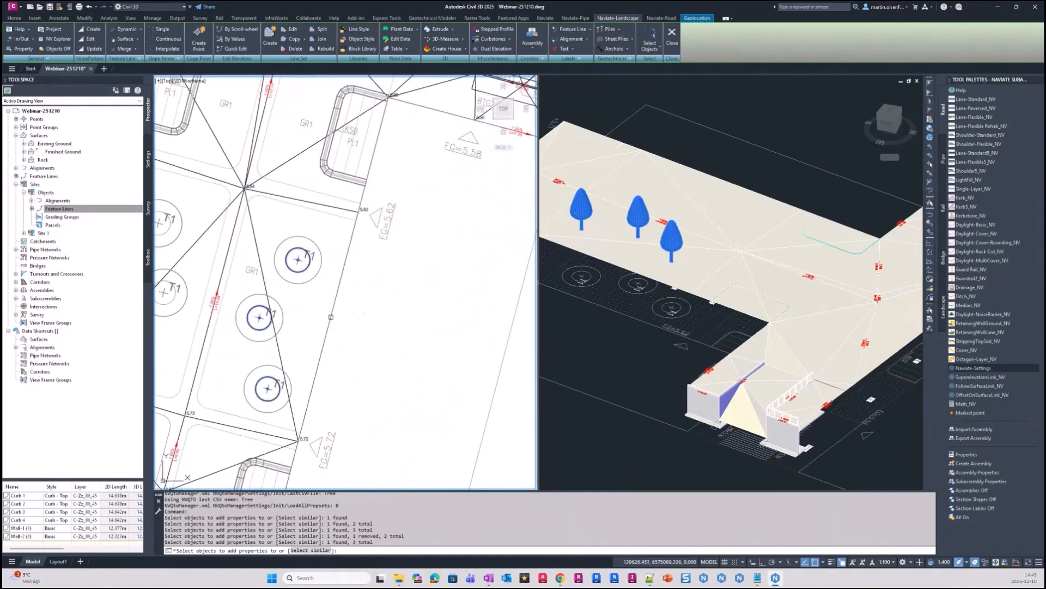
{"action": "middle_click_drag", "start_coordinate": [331, 317], "coordinate": [386, 316]}
{"action": "key", "text": "Return"}
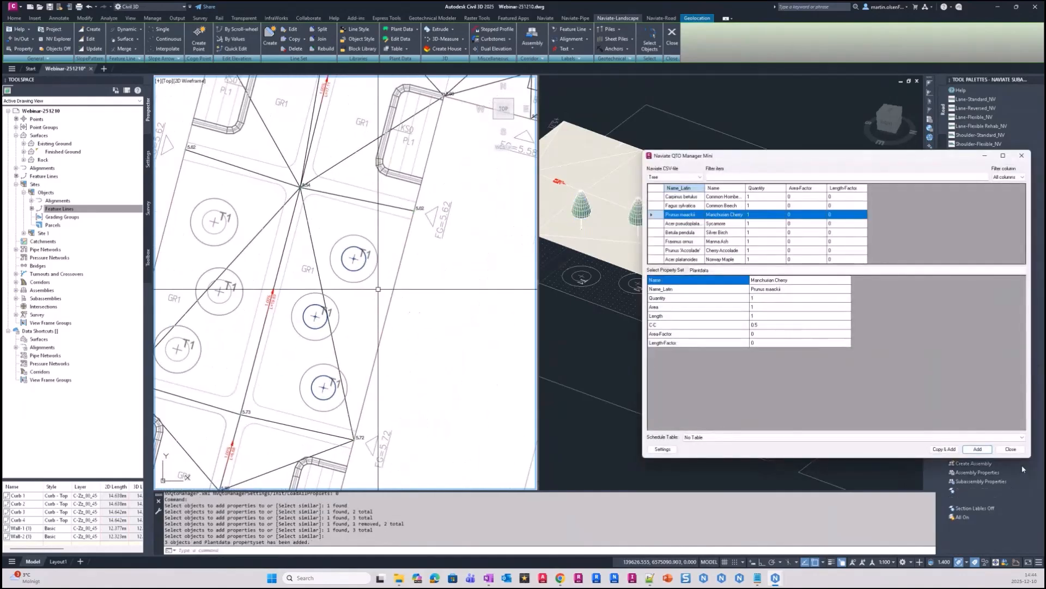
{"action": "left_click", "coordinate": [1011, 449]}
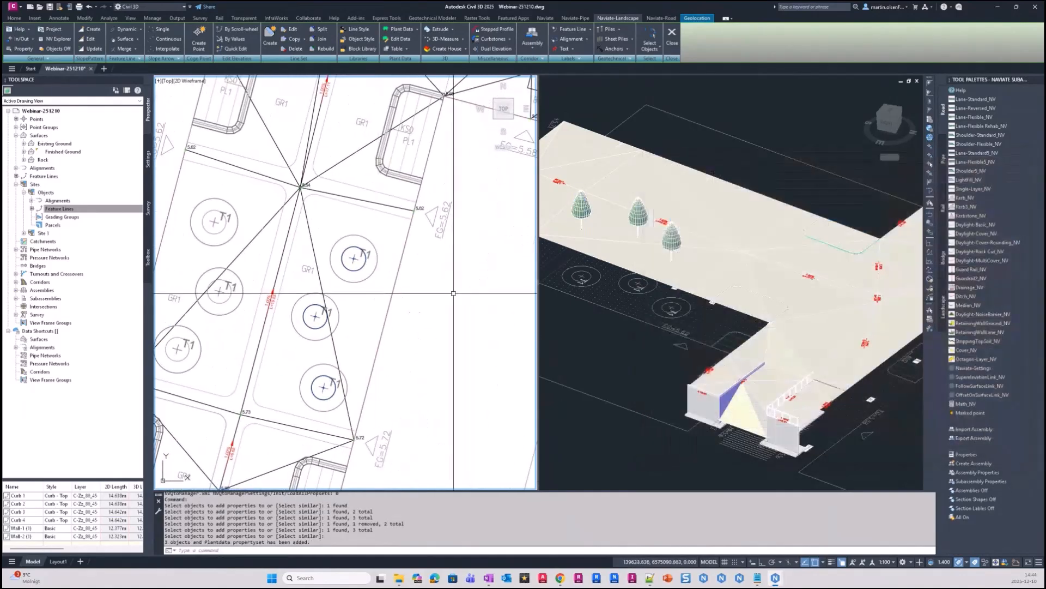
Review the Plantdata values in the extended properties of the northernmost 3D tree block
{"action": "left_click", "coordinate": [358, 269]}
{"action": "left_click", "coordinate": [405, 300]}
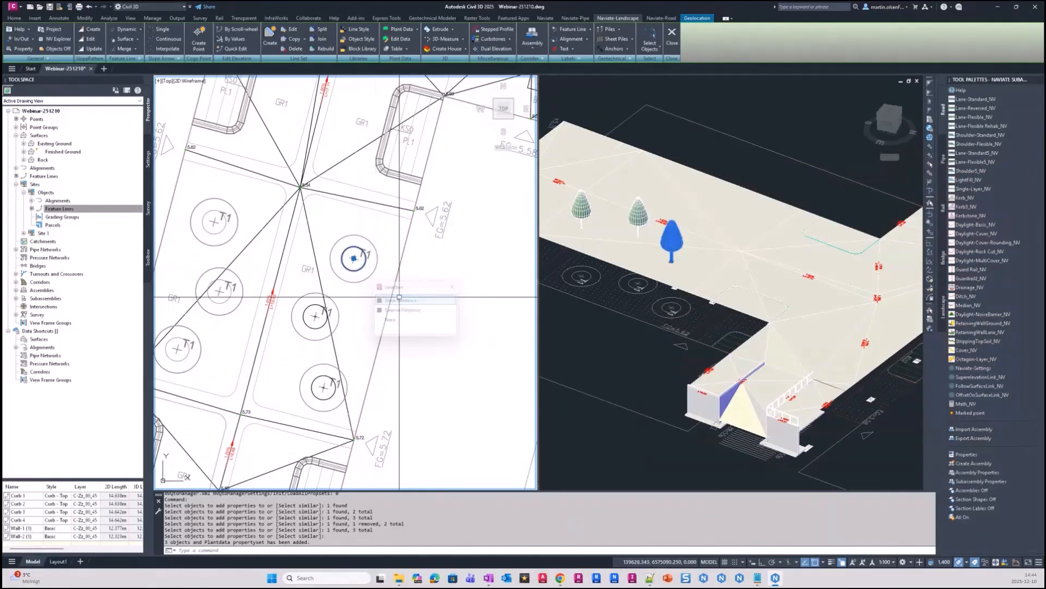
{"action": "right_click", "coordinate": [430, 279]}
{"action": "left_click", "coordinate": [474, 342]}
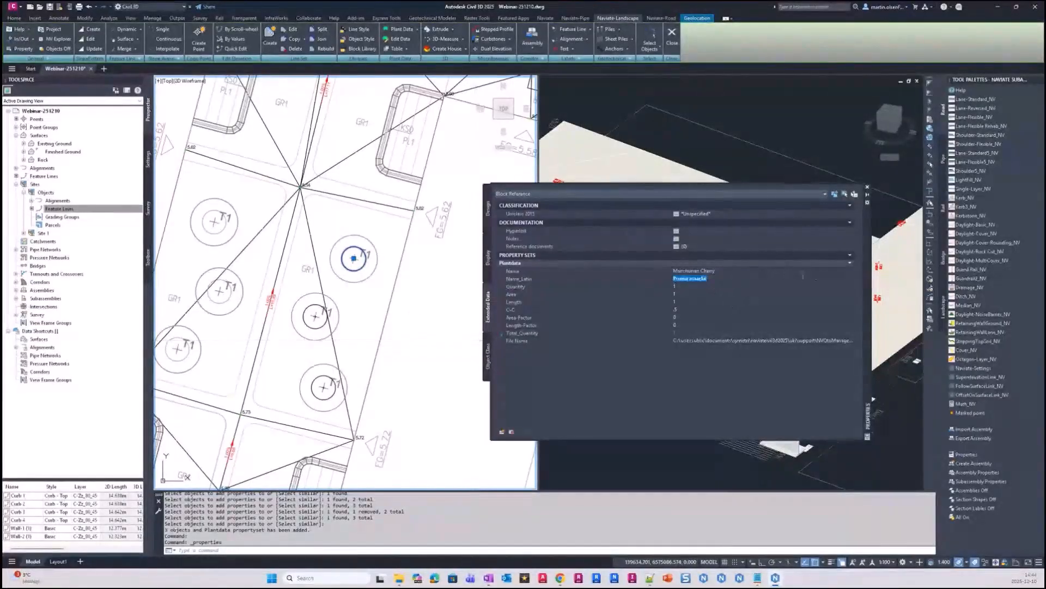
{"action": "left_click", "coordinate": [867, 187]}
{"action": "scroll", "coordinate": [415, 290], "scroll_direction": "up", "scroll_amount": 2}
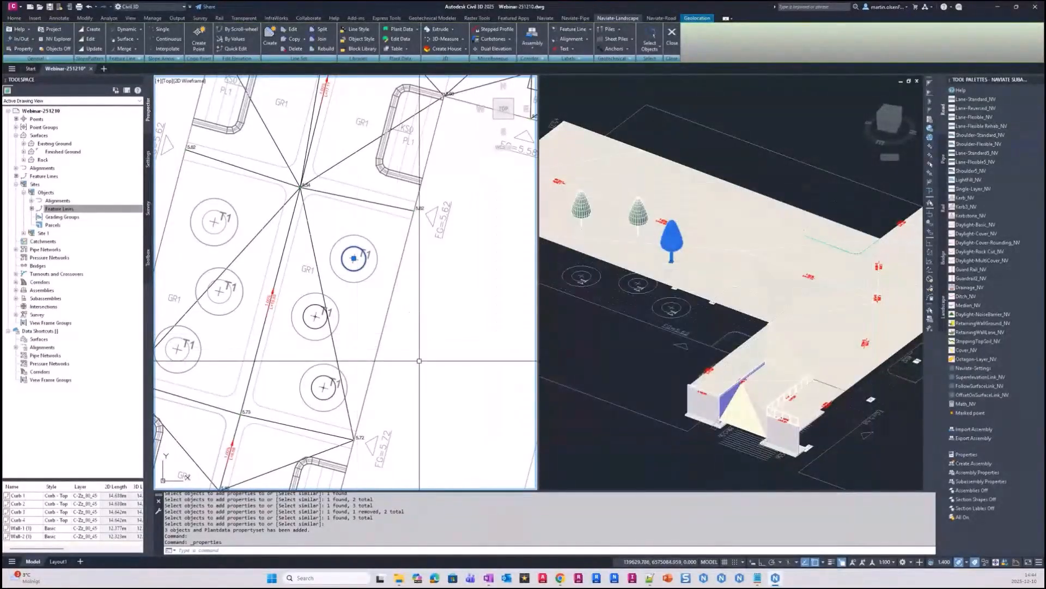
{"action": "scroll", "coordinate": [414, 291], "scroll_direction": "down", "scroll_amount": 2}
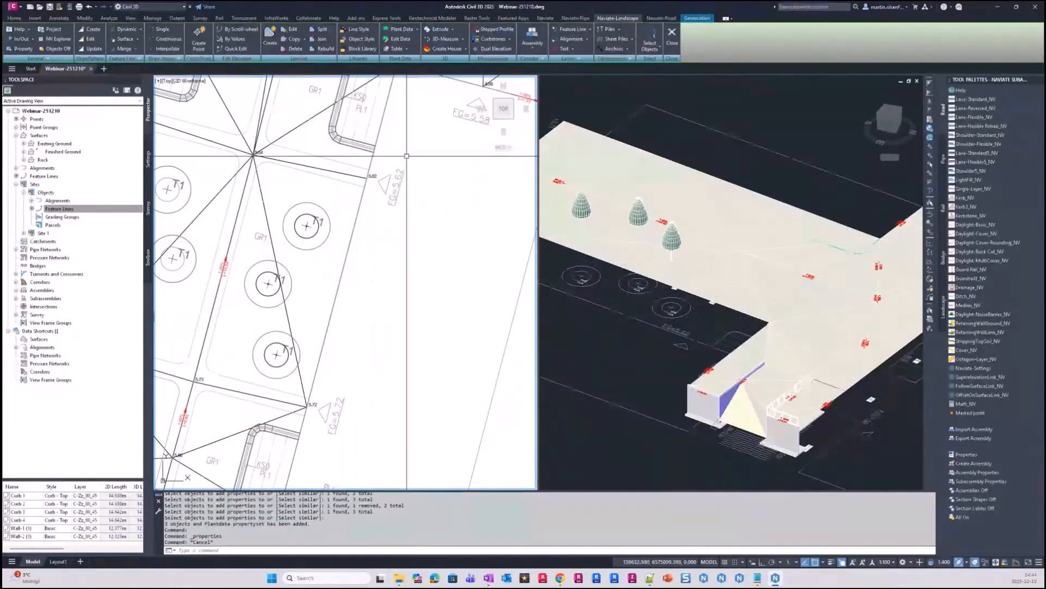
Start creating a schedule table or label for the northernmost 3D tree block
{"action": "left_click", "coordinate": [407, 49]}
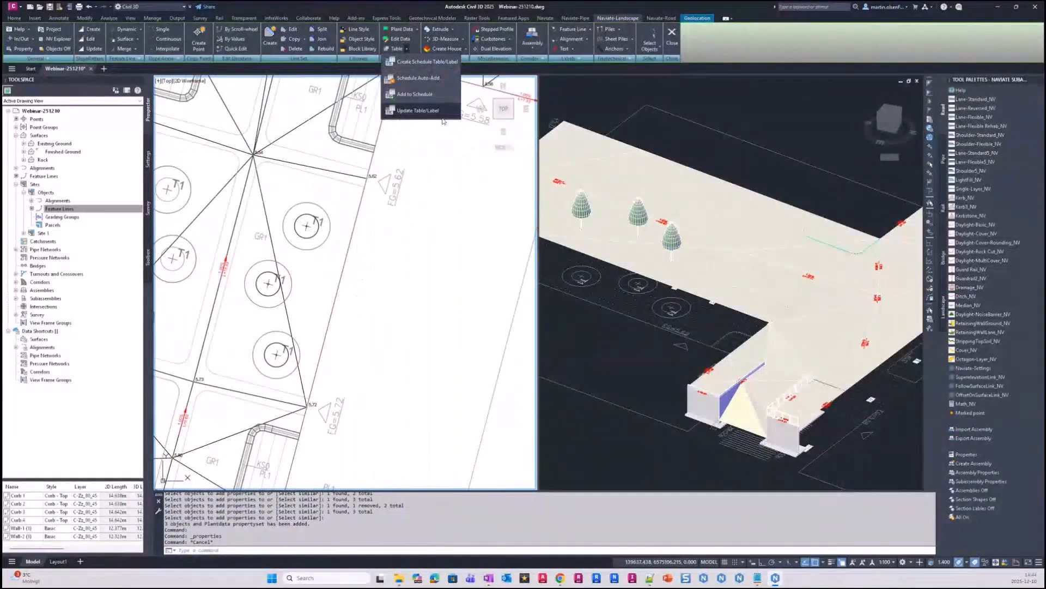
{"action": "left_click", "coordinate": [444, 63]}
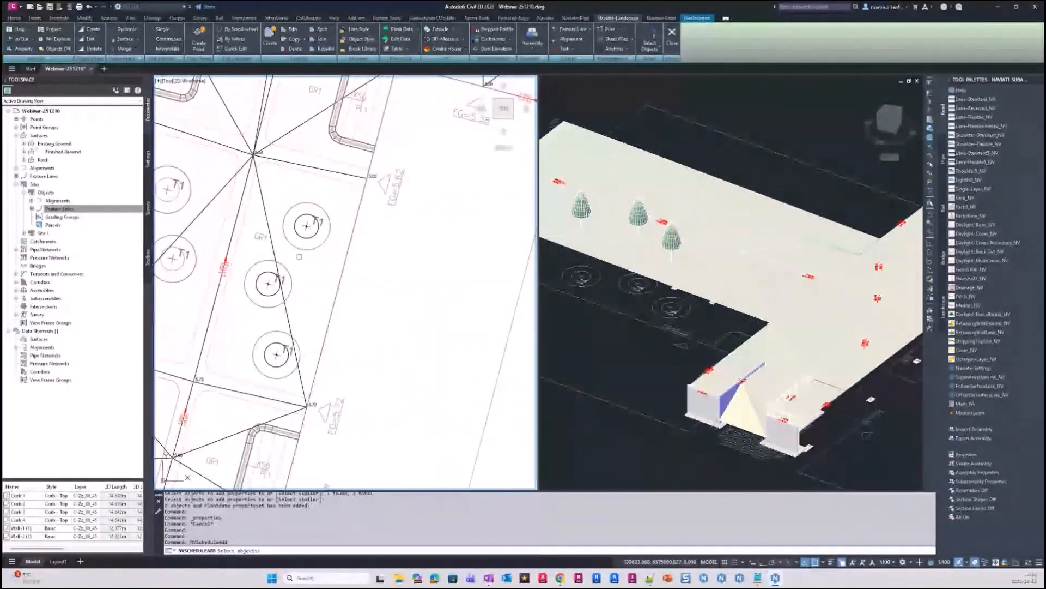
{"action": "left_click", "coordinate": [313, 231]}
{"action": "left_click", "coordinate": [368, 266]}
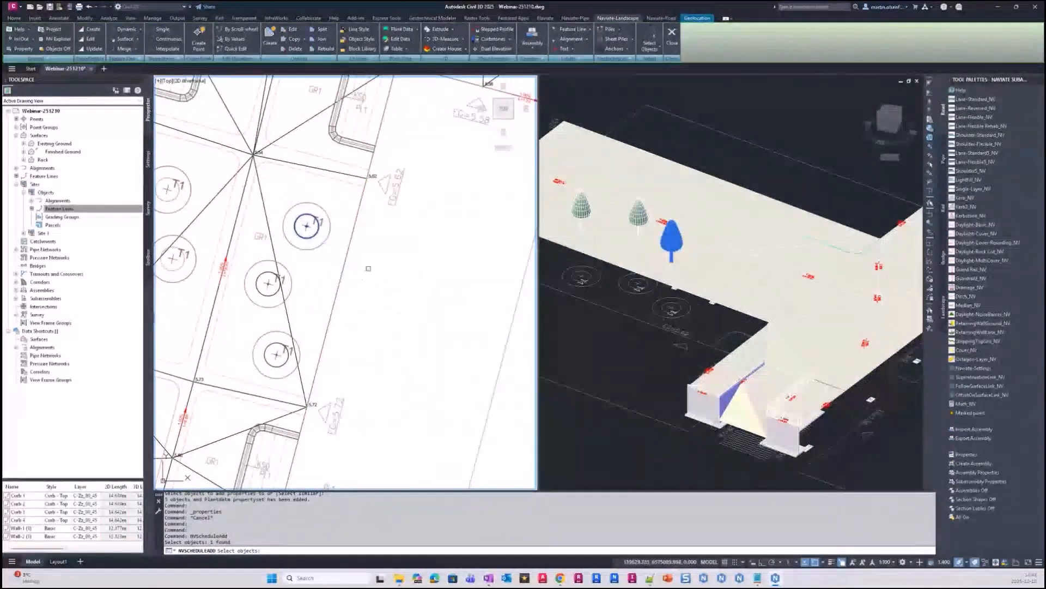
{"action": "key", "text": "Return"}
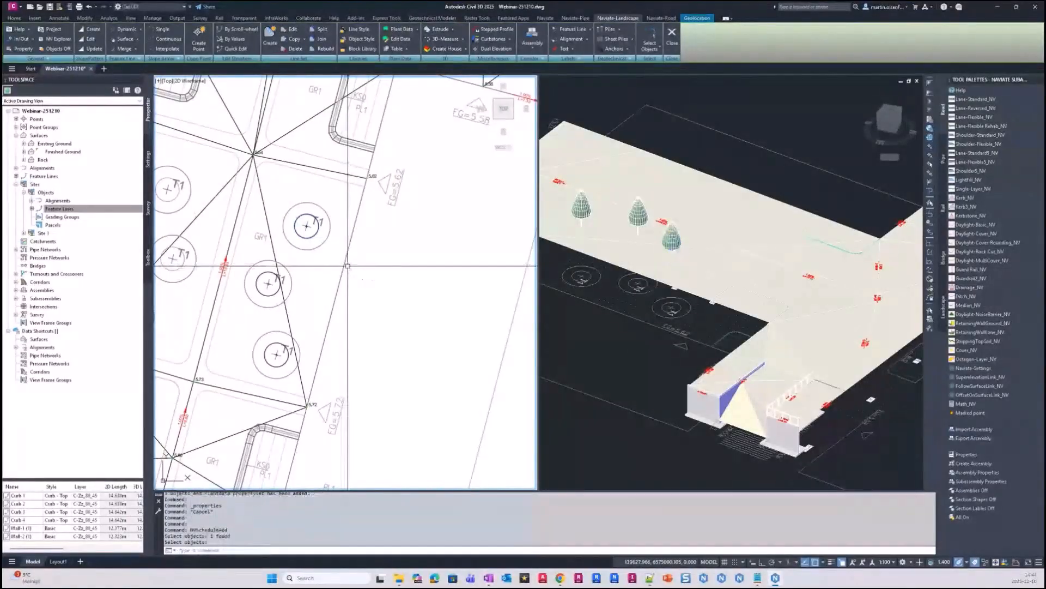
Set up a label for the selected tree with the Plantdata property set, the Plantdata-Label style and a text height of 2.5
{"action": "left_click_drag", "start_coordinate": [535, 190], "coordinate": [650, 168]}
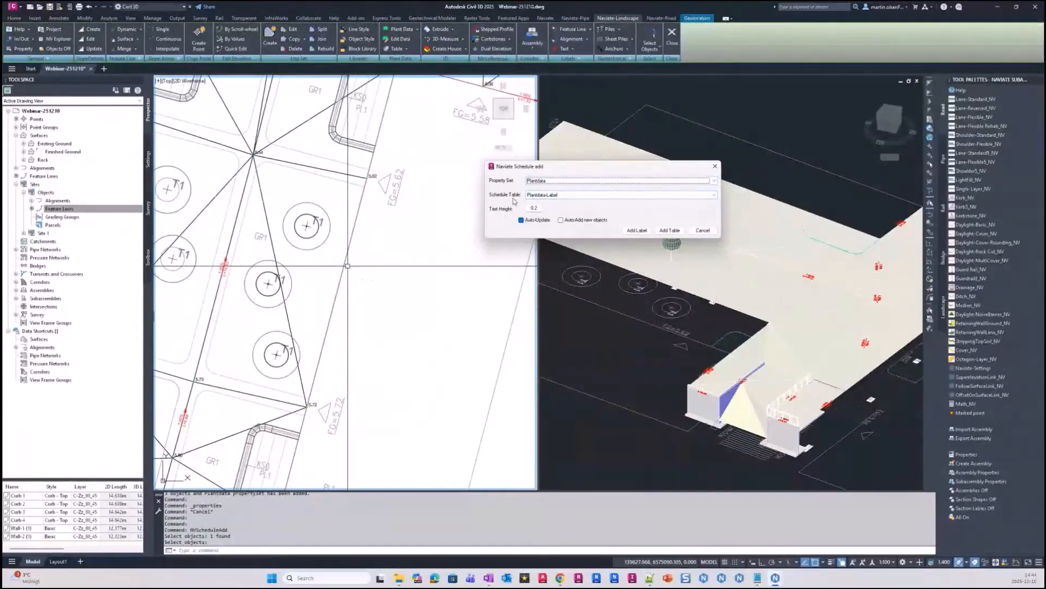
{"action": "left_click", "coordinate": [553, 197]}
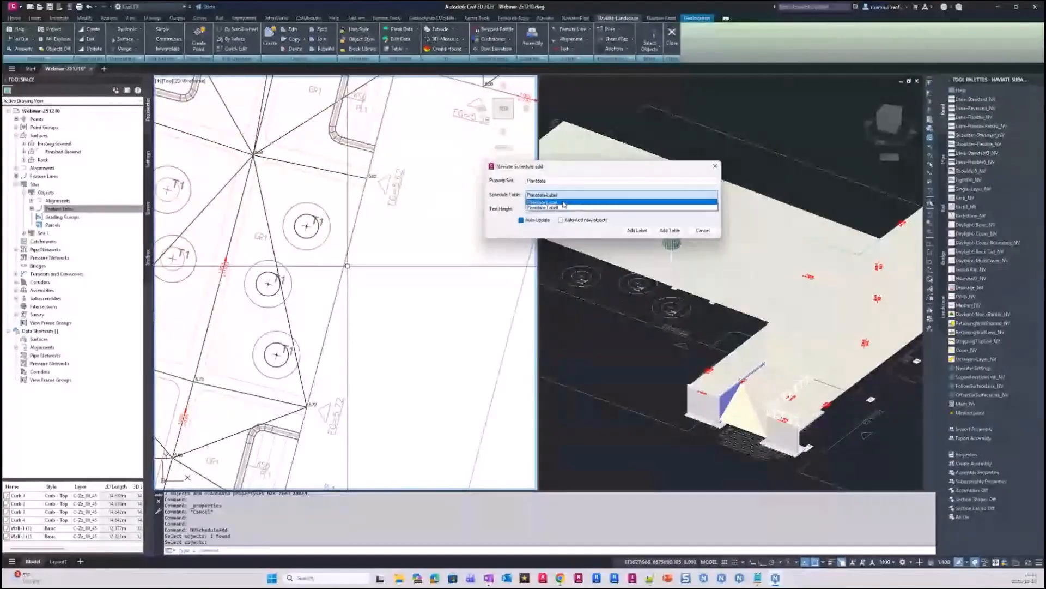
{"action": "left_click", "coordinate": [564, 202]}
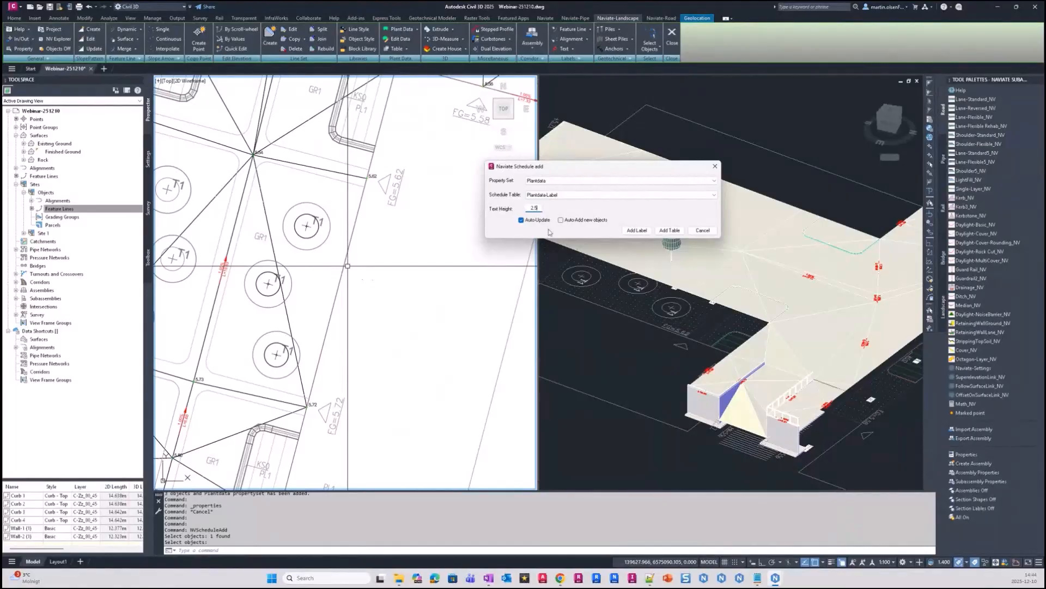
{"action": "left_click", "coordinate": [637, 230]}
Place the label horizontally southeast of the northernmost 3D tree block and attach its leader arrowhead to the tree's centre
{"action": "scroll", "coordinate": [327, 285], "scroll_direction": "up", "scroll_amount": 5}
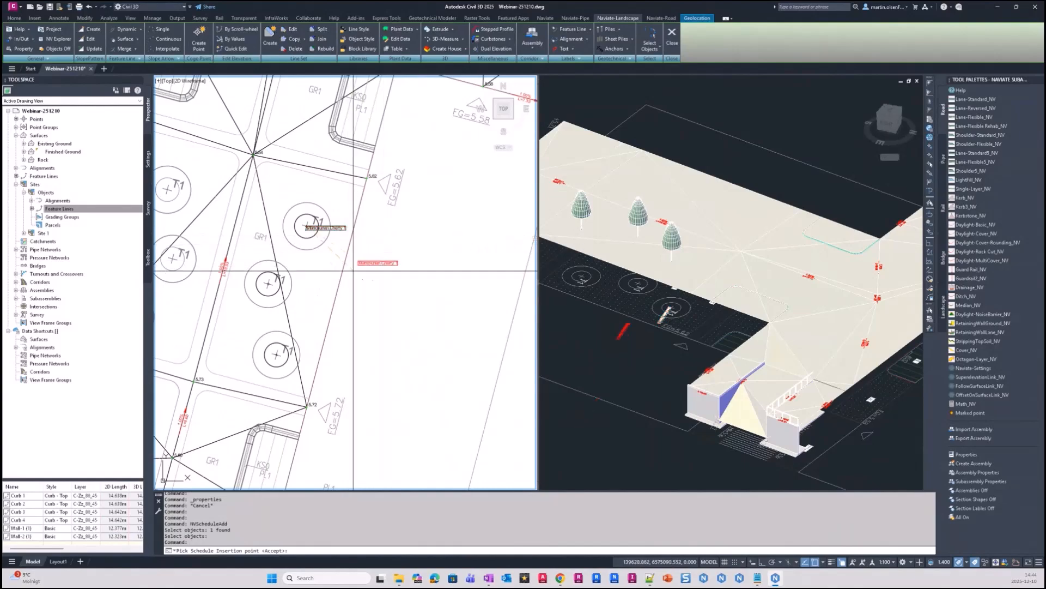
{"action": "middle_click_drag", "start_coordinate": [421, 269], "coordinate": [351, 305]}
{"action": "left_click", "coordinate": [353, 287]}
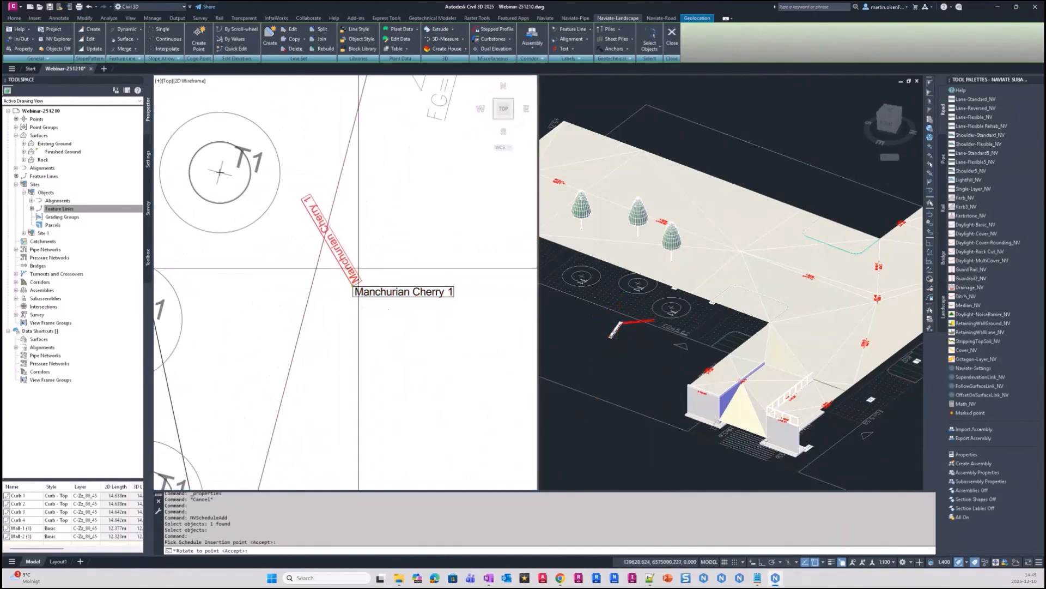
{"action": "key", "text": "Return"}
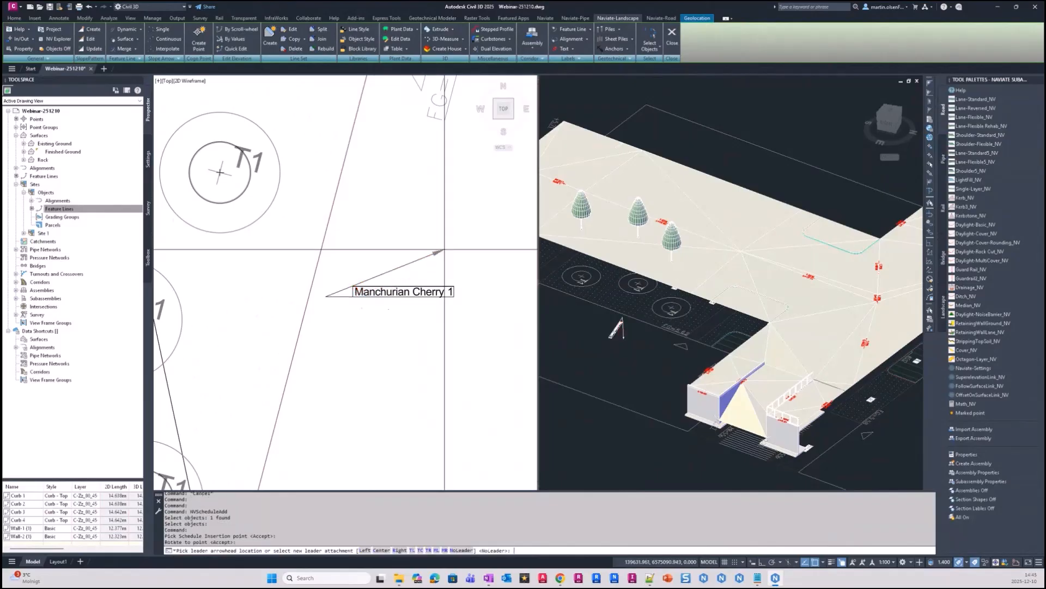
{"action": "left_click", "coordinate": [217, 172]}
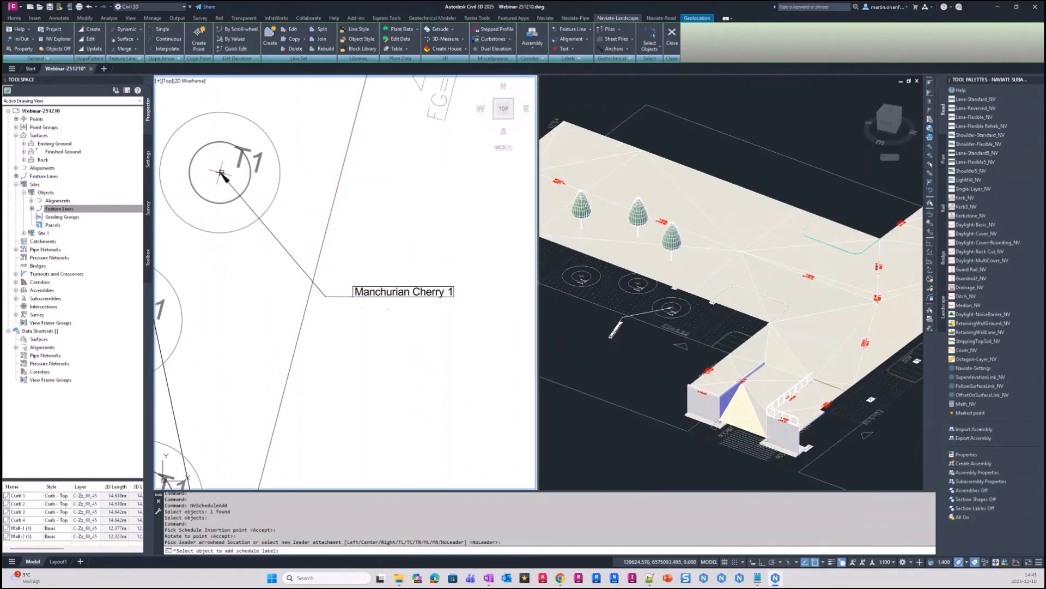
{"action": "key", "text": "Return"}
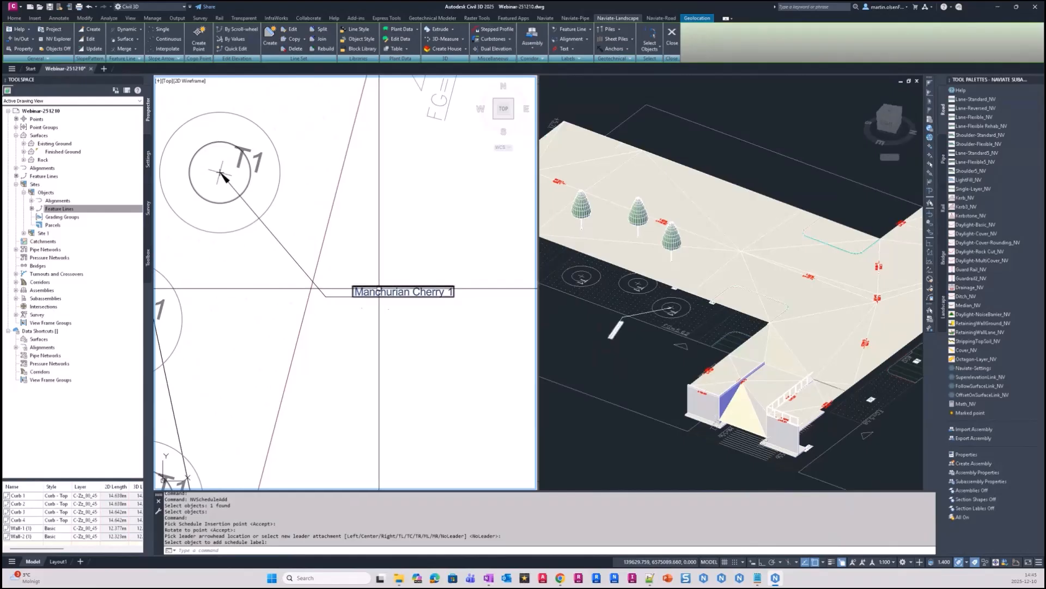
Start another schedule table or label and select the northernmost and middle 3D tree blocks, excluding the external reference
{"action": "middle_click_drag", "start_coordinate": [322, 291], "coordinate": [322, 313]}
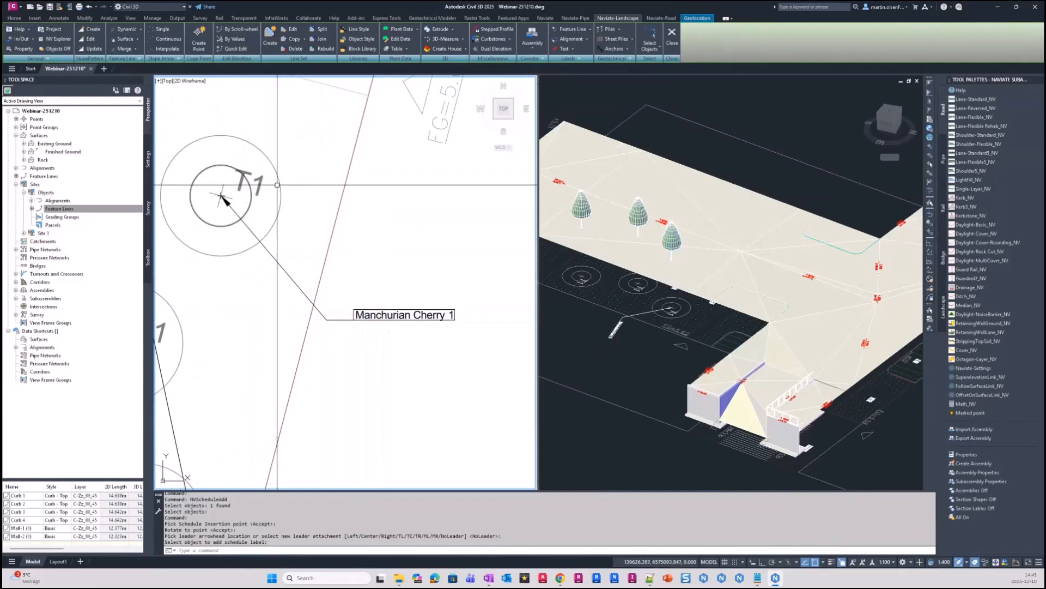
{"action": "scroll", "coordinate": [297, 215], "scroll_direction": "down", "scroll_amount": 2}
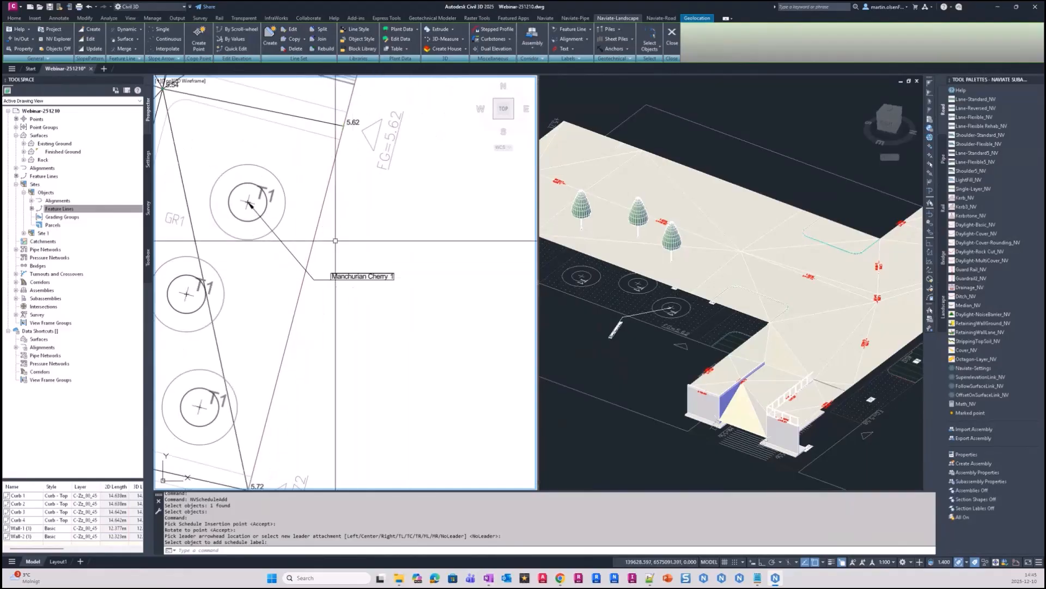
{"action": "scroll", "coordinate": [297, 256], "scroll_direction": "down", "scroll_amount": 2}
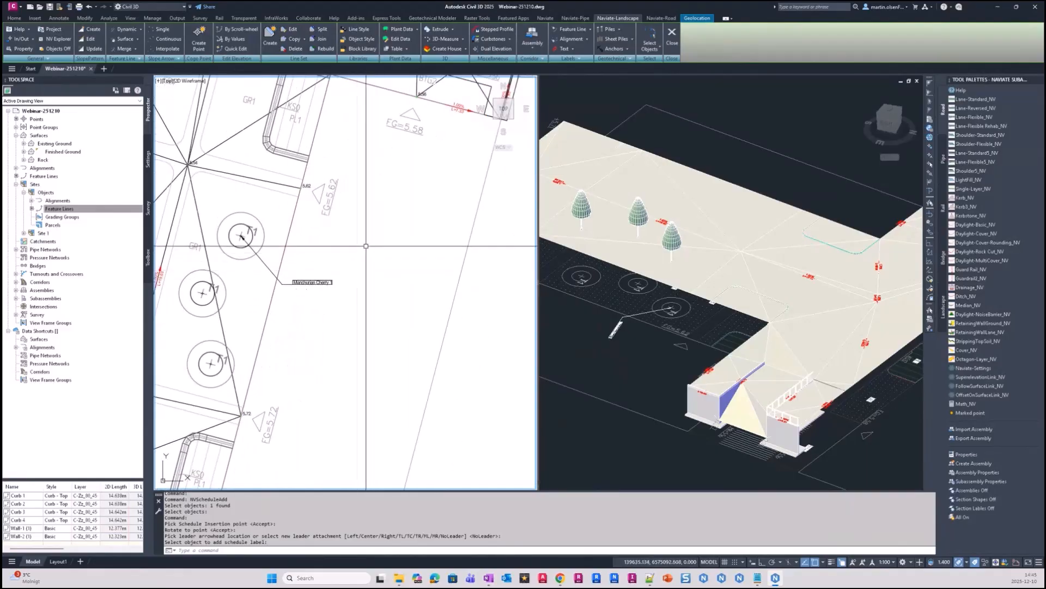
{"action": "scroll", "coordinate": [309, 238], "scroll_direction": "down", "scroll_amount": 2}
{"action": "scroll", "coordinate": [309, 238], "scroll_direction": "down", "scroll_amount": 4}
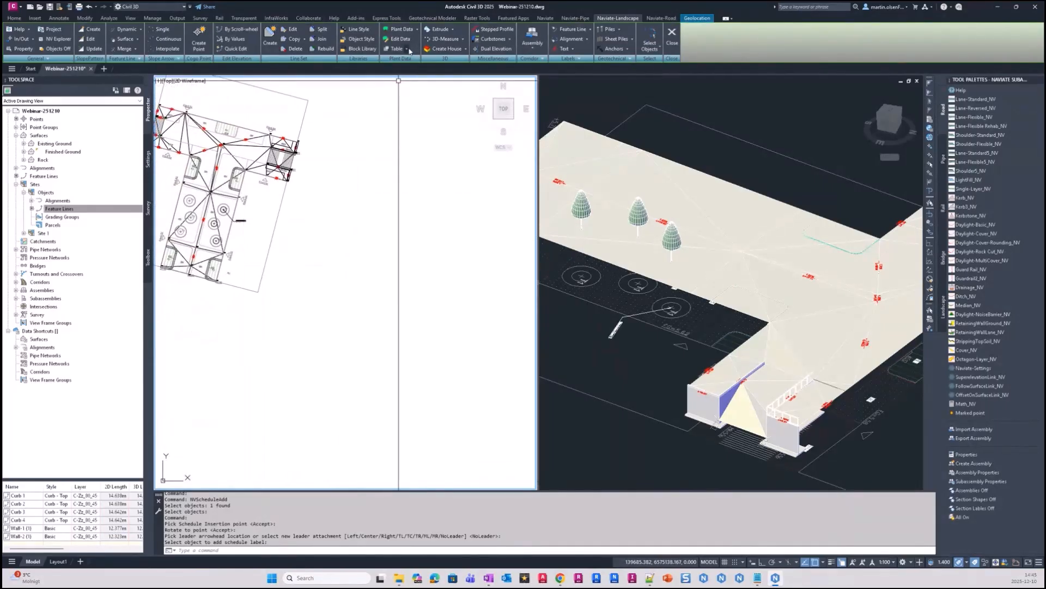
{"action": "left_click", "coordinate": [409, 49]}
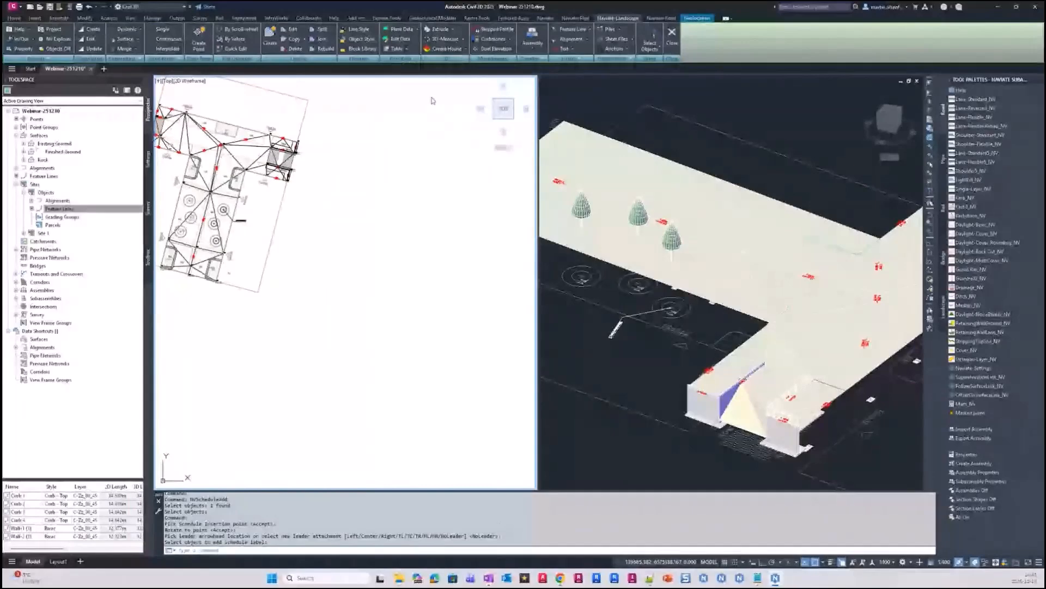
{"action": "key", "text": "Return"}
{"action": "scroll", "coordinate": [183, 214], "scroll_direction": "up", "scroll_amount": 4}
{"action": "left_click", "coordinate": [282, 200]}
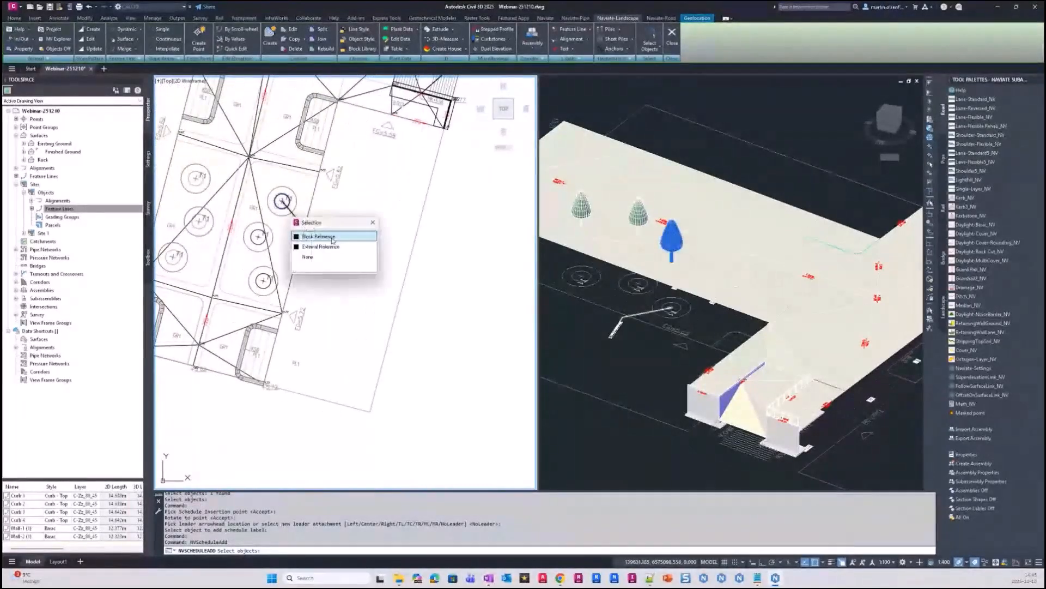
{"action": "left_click", "coordinate": [255, 239]}
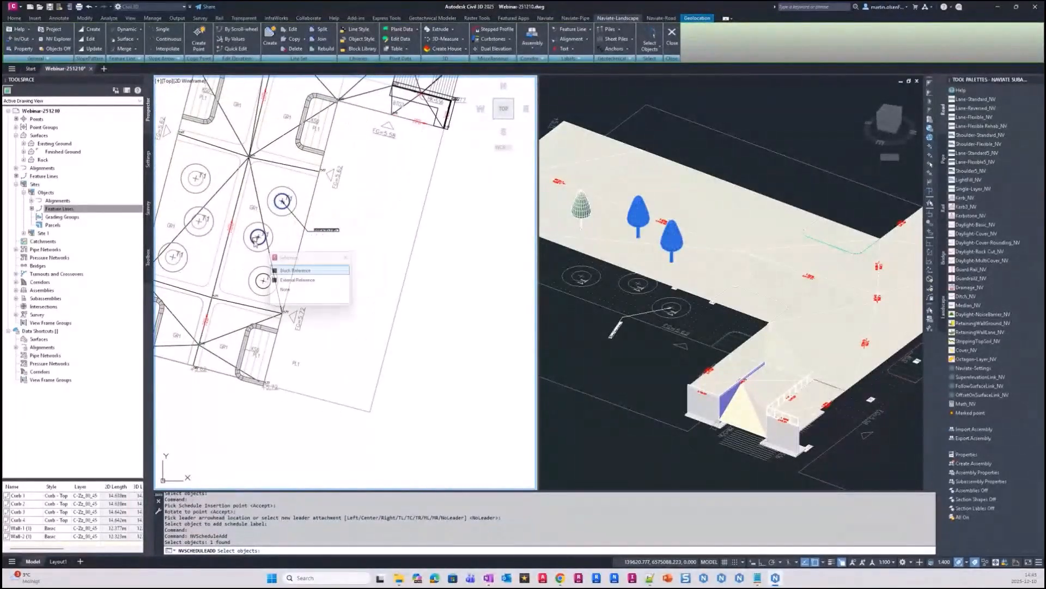
{"action": "left_click", "coordinate": [280, 267]}
Add the southernmost 3D tree block to the schedule's selection and confirm the set of three trees
{"action": "left_click", "coordinate": [267, 288]}
{"action": "middle_click_drag", "start_coordinate": [267, 289], "coordinate": [225, 262]}
{"action": "scroll", "coordinate": [225, 262], "scroll_direction": "down", "scroll_amount": 2}
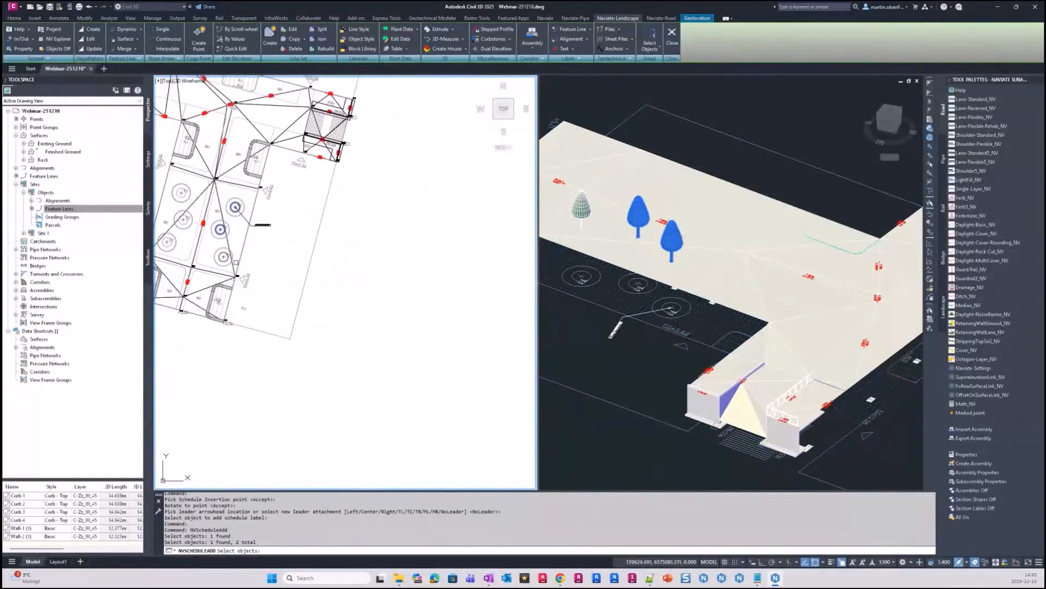
{"action": "scroll", "coordinate": [223, 258], "scroll_direction": "up", "scroll_amount": 4}
{"action": "left_click", "coordinate": [220, 261]}
{"action": "left_click", "coordinate": [255, 294]}
{"action": "scroll", "coordinate": [255, 295], "scroll_direction": "down", "scroll_amount": 3}
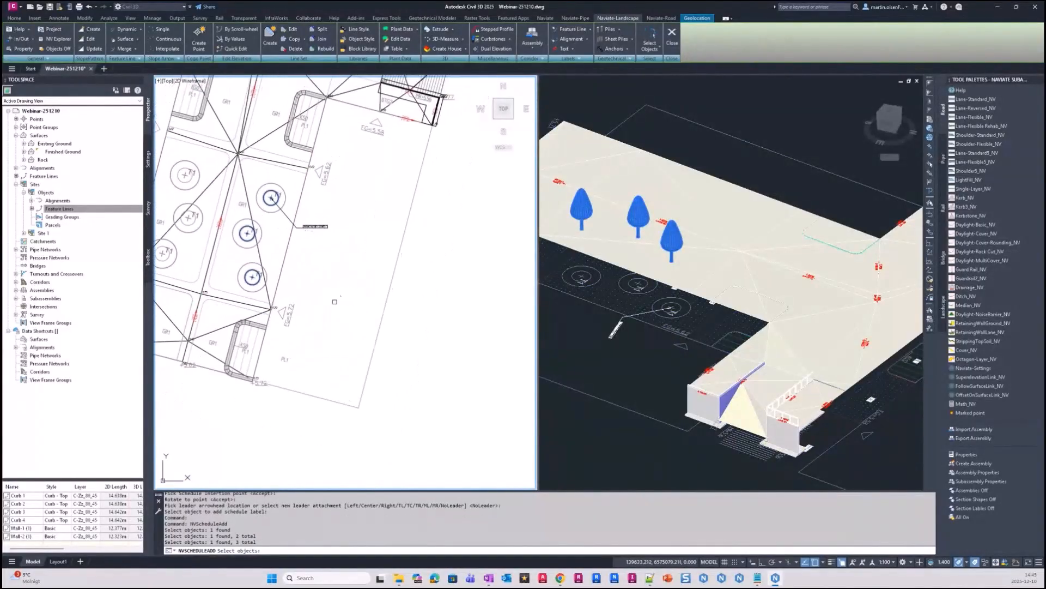
{"action": "key", "text": "Return"}
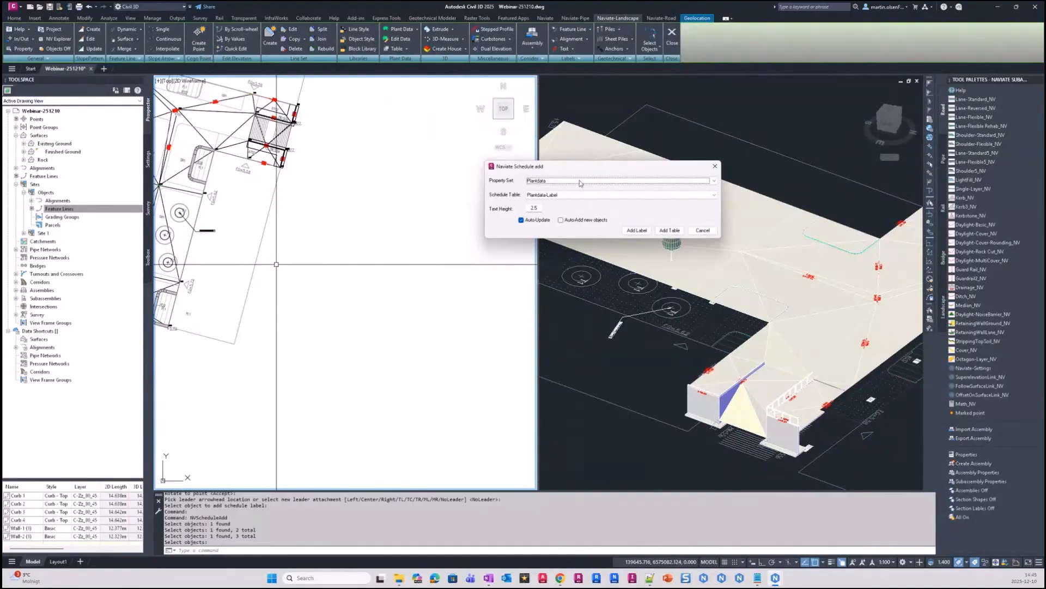
Insert a schedule table for the three trees with the Plantdata property set and Plantdata-Tabell style in the empty area southeast of the site plan
{"action": "left_click", "coordinate": [554, 182]}
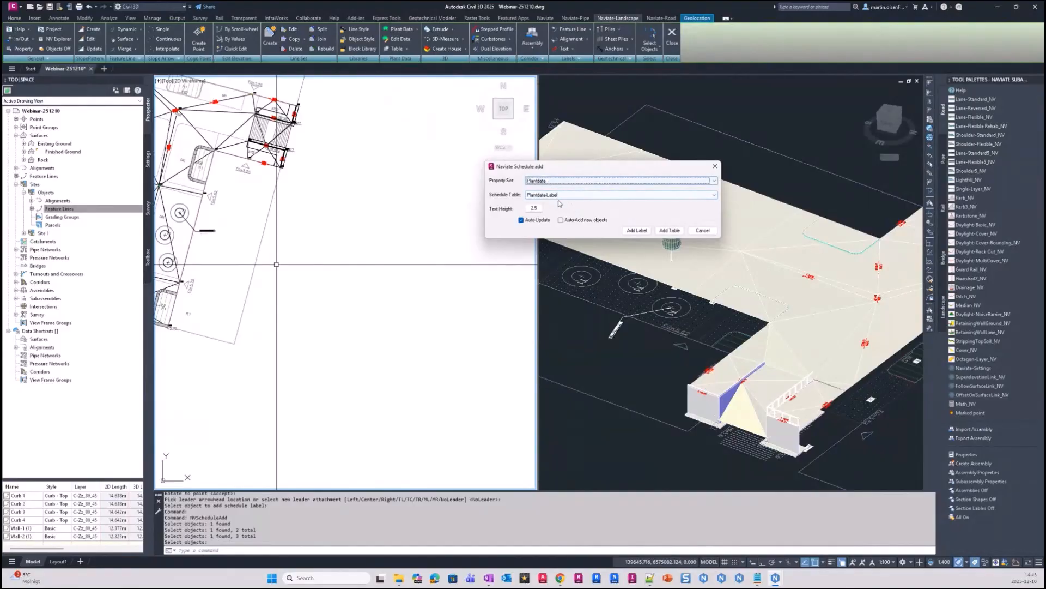
{"action": "left_click", "coordinate": [562, 196]}
{"action": "left_click", "coordinate": [565, 210]}
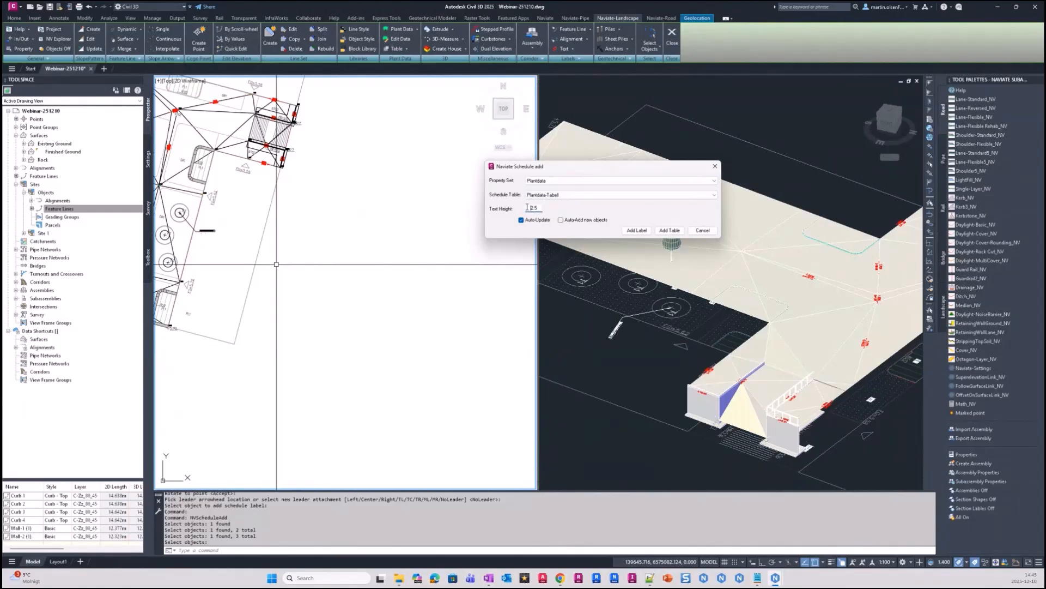
{"action": "left_click", "coordinate": [669, 230]}
{"action": "scroll", "coordinate": [371, 295], "scroll_direction": "down", "scroll_amount": 5}
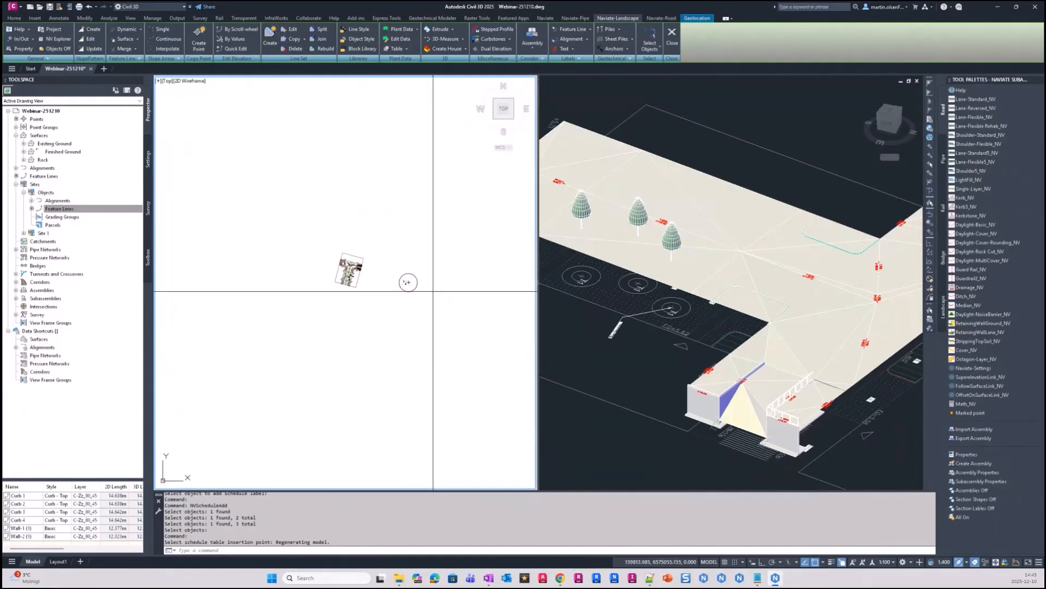
Examine the inserted quantity table's tree names and quantities and its position relative to the site plan
{"action": "scroll", "coordinate": [420, 321], "scroll_direction": "up", "scroll_amount": 5}
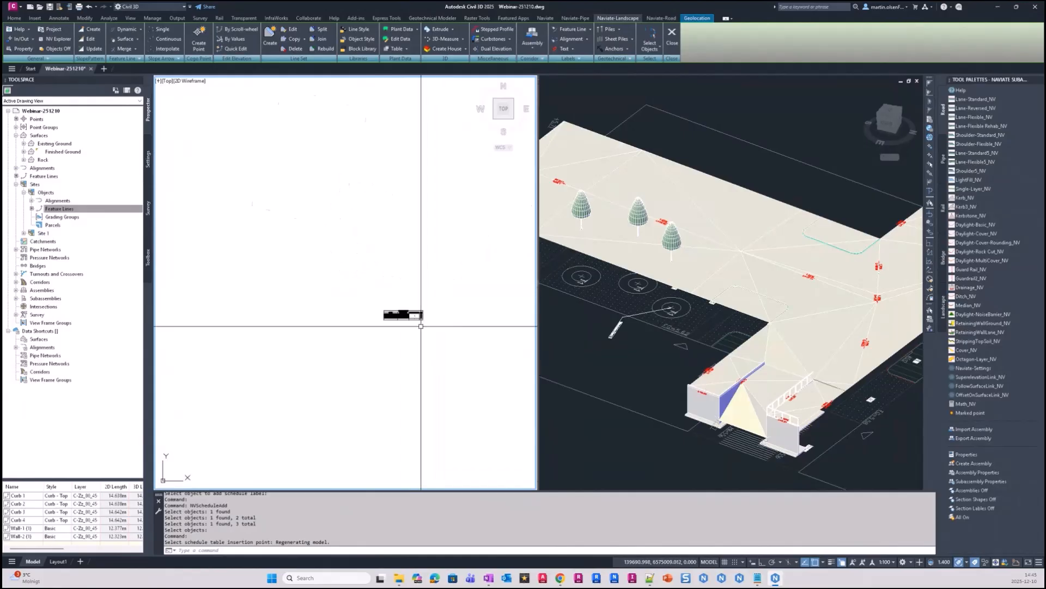
{"action": "scroll", "coordinate": [409, 308], "scroll_direction": "up", "scroll_amount": 3}
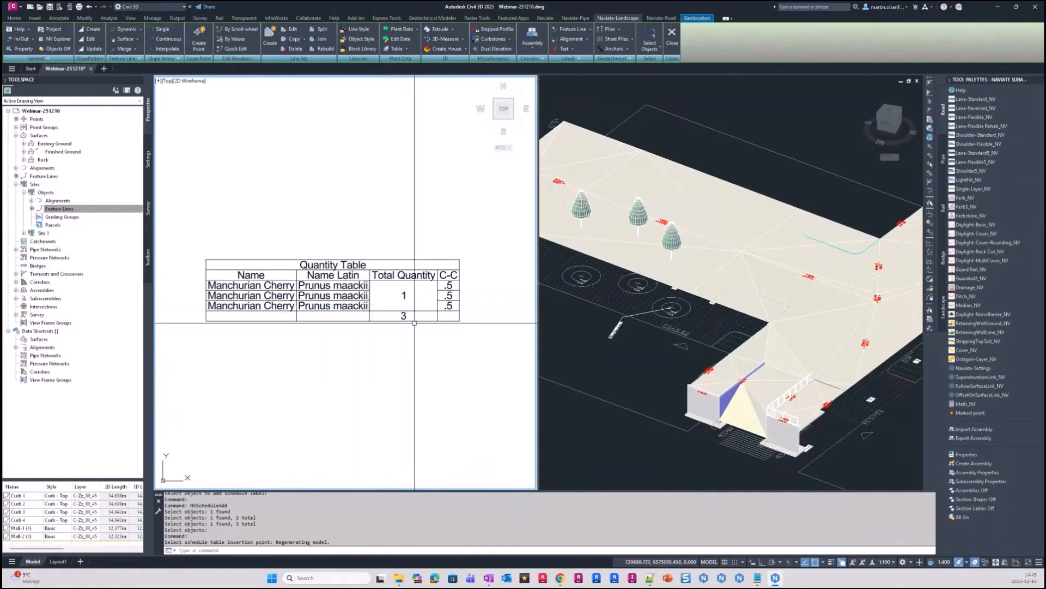
{"action": "scroll", "coordinate": [401, 291], "scroll_direction": "down", "scroll_amount": 2}
{"action": "scroll", "coordinate": [395, 255], "scroll_direction": "down", "scroll_amount": 2}
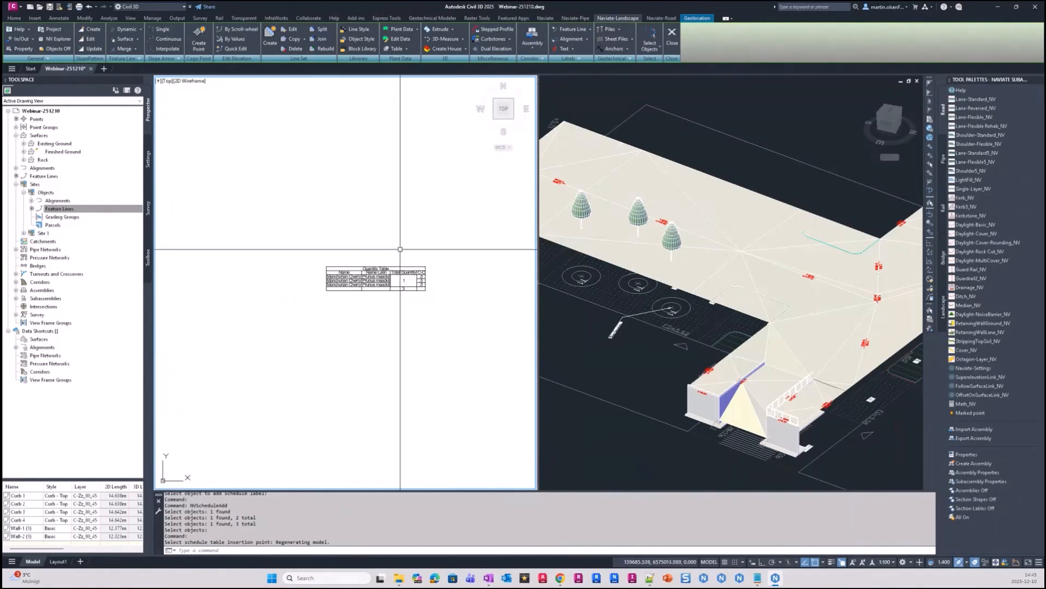
{"action": "middle_click_drag", "start_coordinate": [400, 234], "coordinate": [397, 273]}
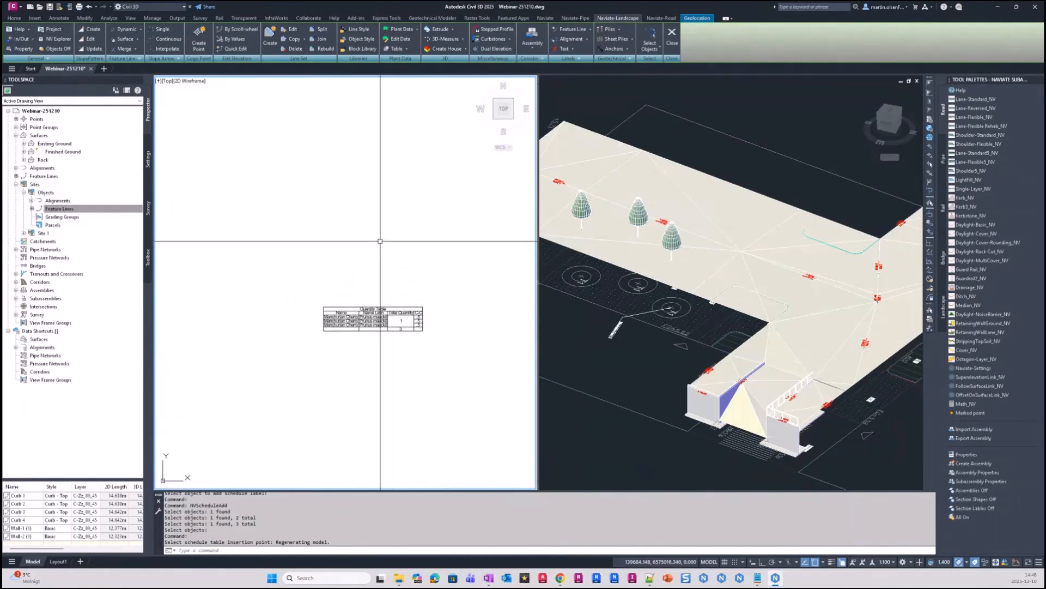
{"action": "scroll", "coordinate": [381, 281], "scroll_direction": "down", "scroll_amount": 2}
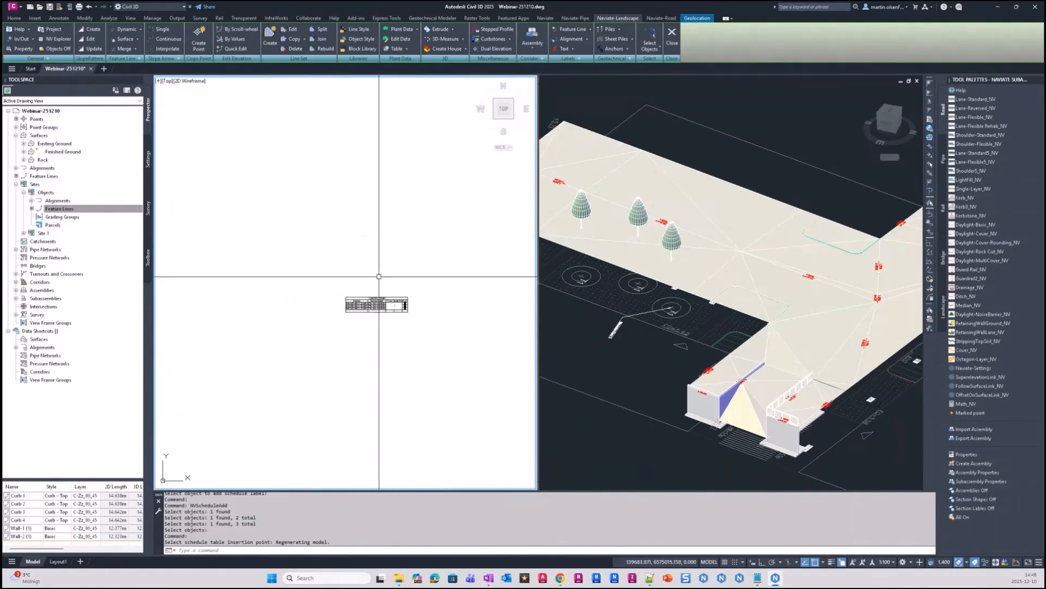
{"action": "scroll", "coordinate": [328, 271], "scroll_direction": "down", "scroll_amount": 2}
{"action": "middle_click_drag", "start_coordinate": [324, 281], "coordinate": [396, 327]}
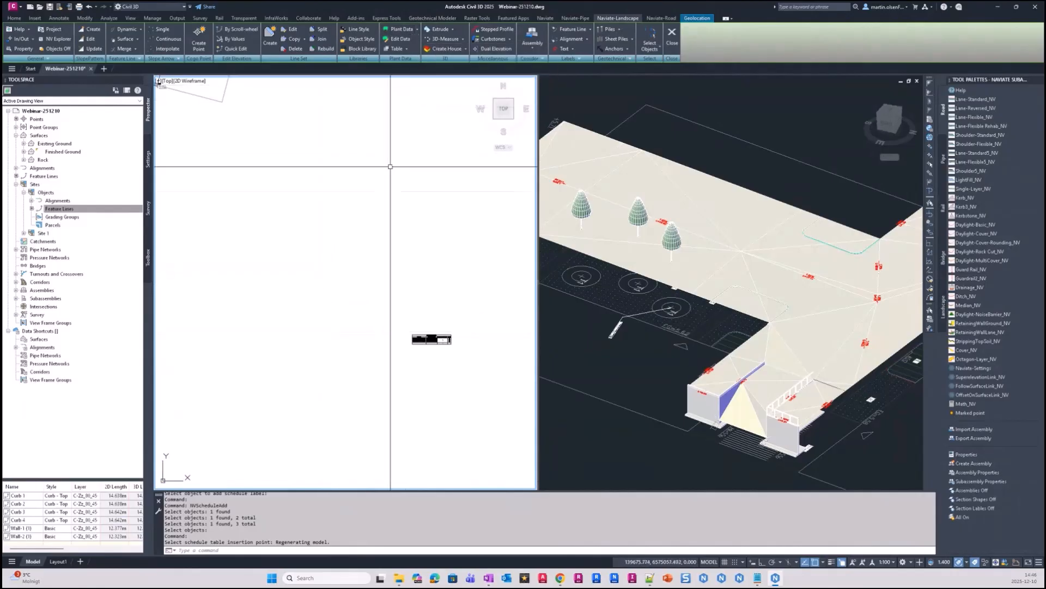
{"action": "scroll", "coordinate": [381, 245], "scroll_direction": "down", "scroll_amount": 3}
{"action": "mouse_move", "coordinate": [390, 265]}
{"action": "middle_mouse_down"}
{"action": "mouse_move", "coordinate": [378, 268]}
{"action": "mouse_move", "coordinate": [358, 329]}
{"action": "middle_mouse_up"}
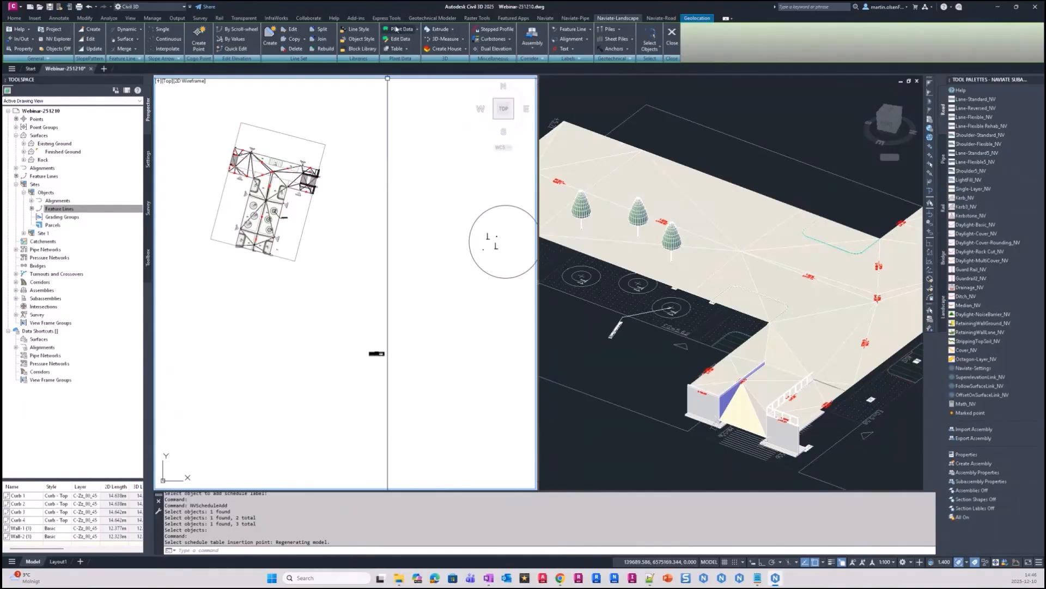
{"action": "middle_click_drag", "start_coordinate": [404, 157], "coordinate": [374, 187]}
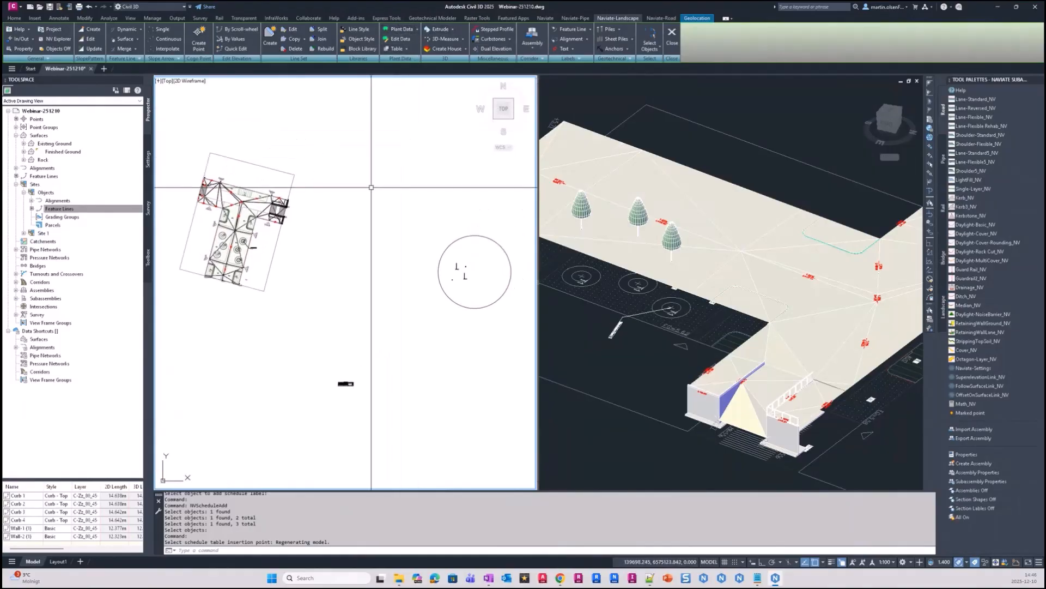
Examine the finished ground surface between the two retaining walls at the stairs, in both the plan and 3D views
{"action": "key", "text": "ctrl+r"}
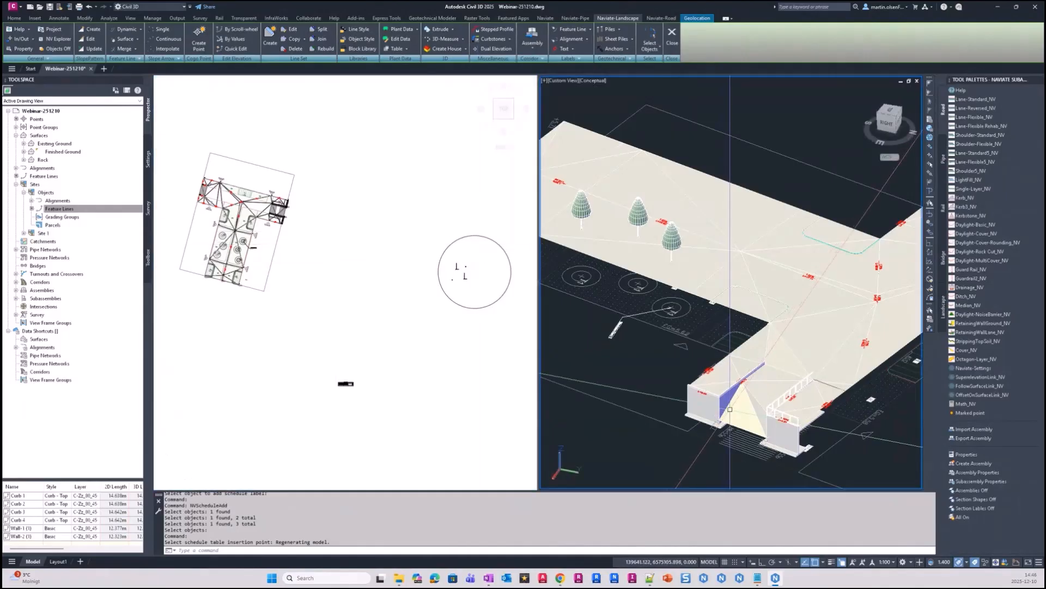
{"action": "left_click", "coordinate": [401, 273]}
{"action": "scroll", "coordinate": [343, 324], "scroll_direction": "up", "scroll_amount": 10}
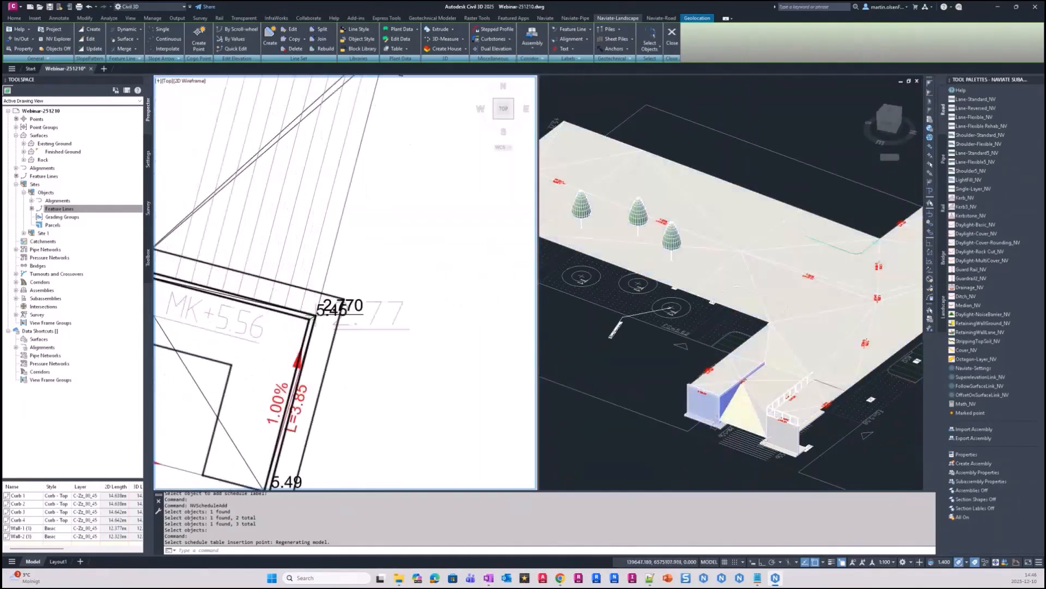
{"action": "left_click", "coordinate": [762, 391]}
{"action": "scroll", "coordinate": [762, 391], "scroll_direction": "up", "scroll_amount": 5}
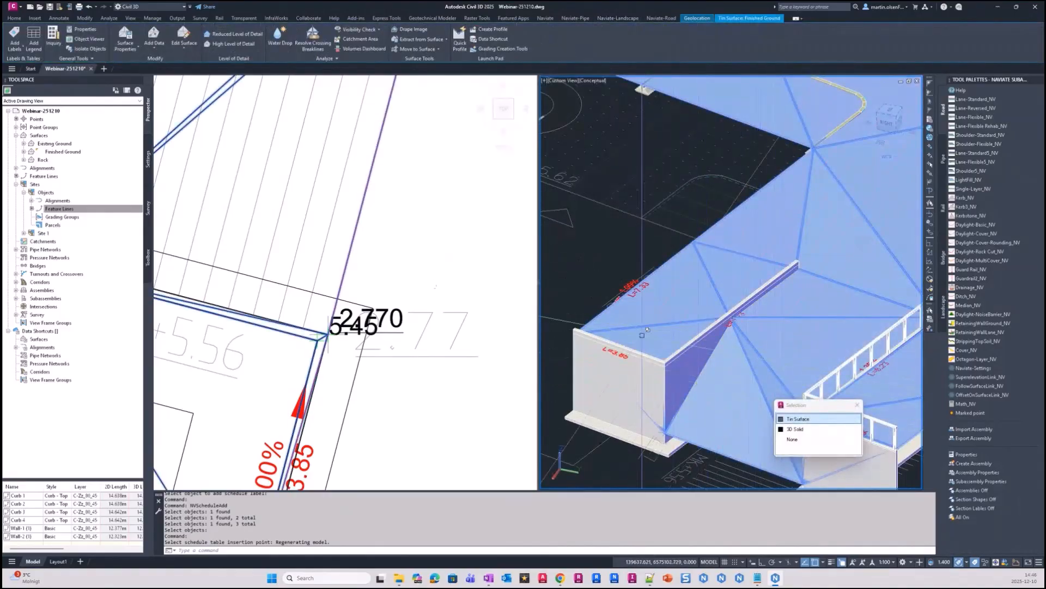
{"action": "key", "text": "Escape"}
{"action": "left_click", "coordinate": [301, 321]}
{"action": "scroll", "coordinate": [300, 320], "scroll_direction": "down", "scroll_amount": 2}
{"action": "middle_click_drag", "start_coordinate": [226, 308], "coordinate": [372, 288]}
{"action": "scroll", "coordinate": [391, 250], "scroll_direction": "down", "scroll_amount": 2}
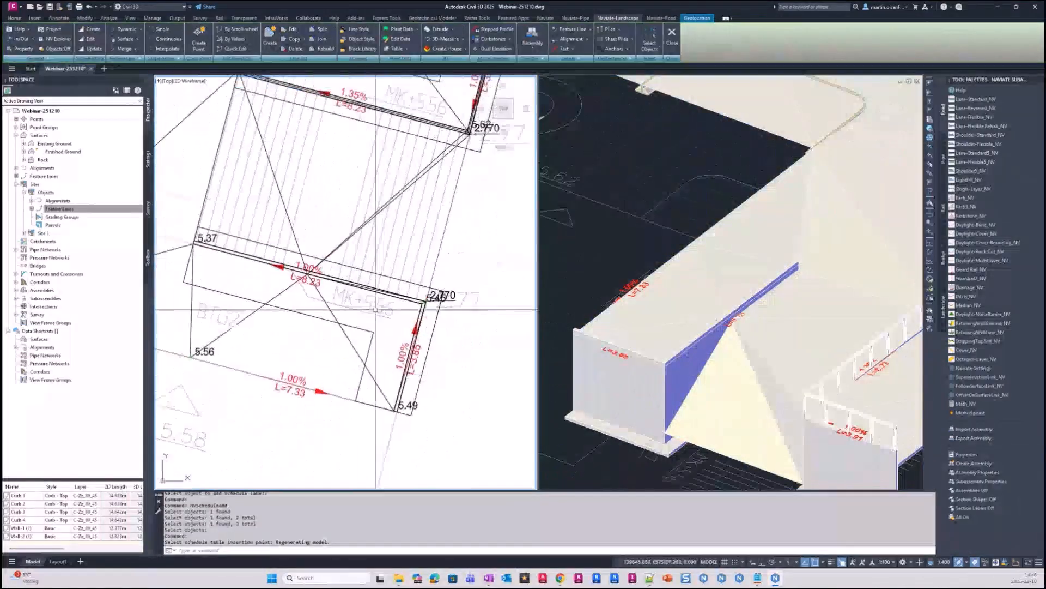
{"action": "left_click", "coordinate": [750, 354]}
{"action": "left_click", "coordinate": [749, 354]}
{"action": "middle_click_drag", "start_coordinate": [750, 354], "coordinate": [793, 424], "text": "shift"}
{"action": "key", "text": "Escape"}
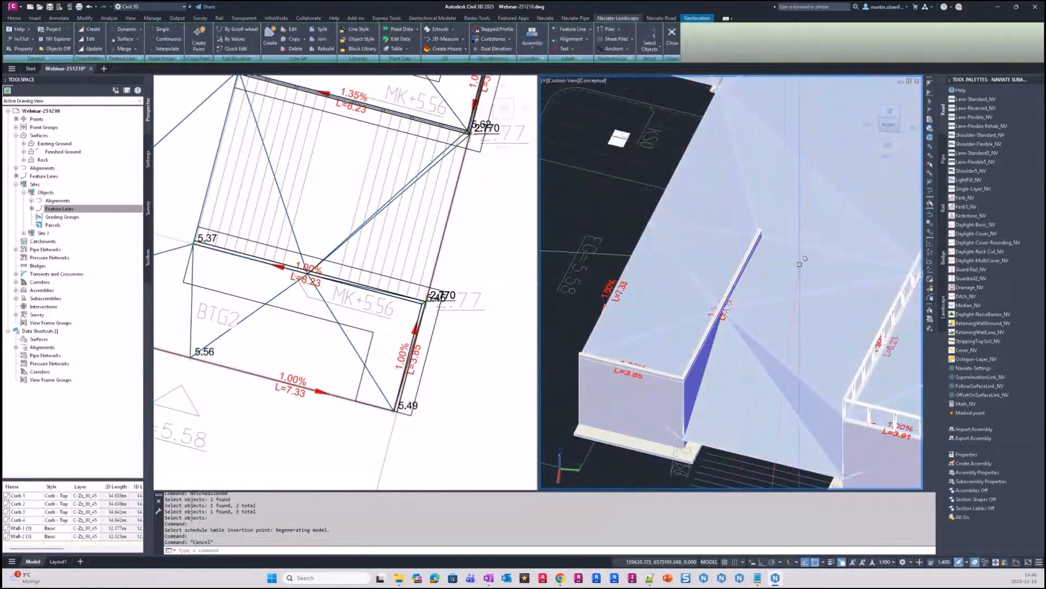
{"action": "middle_click_drag", "start_coordinate": [778, 305], "coordinate": [726, 293]}
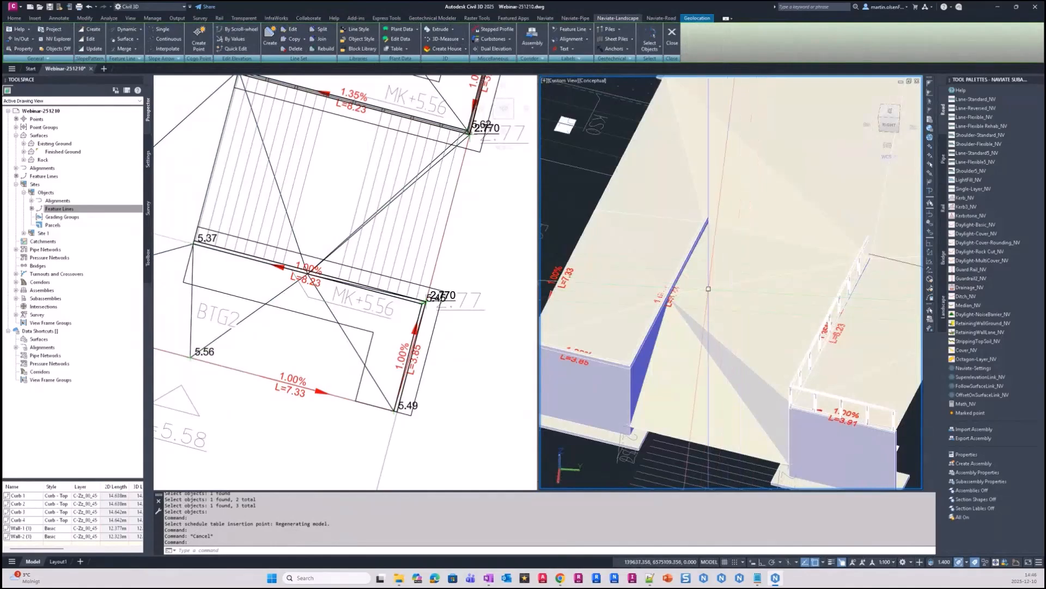
Add a single slope arrow from the 5.37 point to the 2.770 point along the southern retaining wall beside the stairs
{"action": "middle_click_drag", "start_coordinate": [698, 341], "coordinate": [651, 318]}
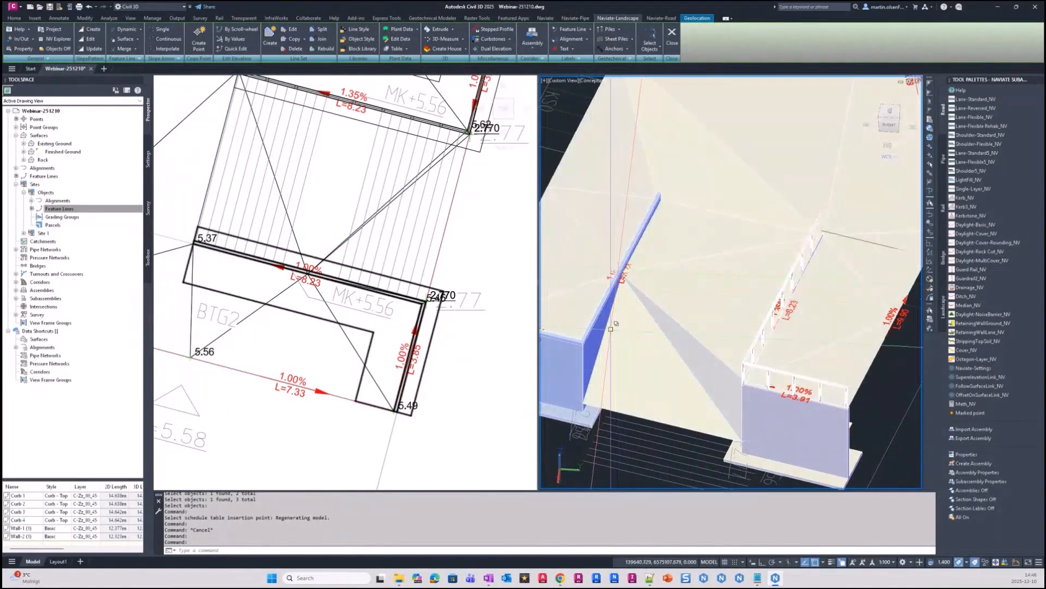
{"action": "left_click", "coordinate": [491, 272]}
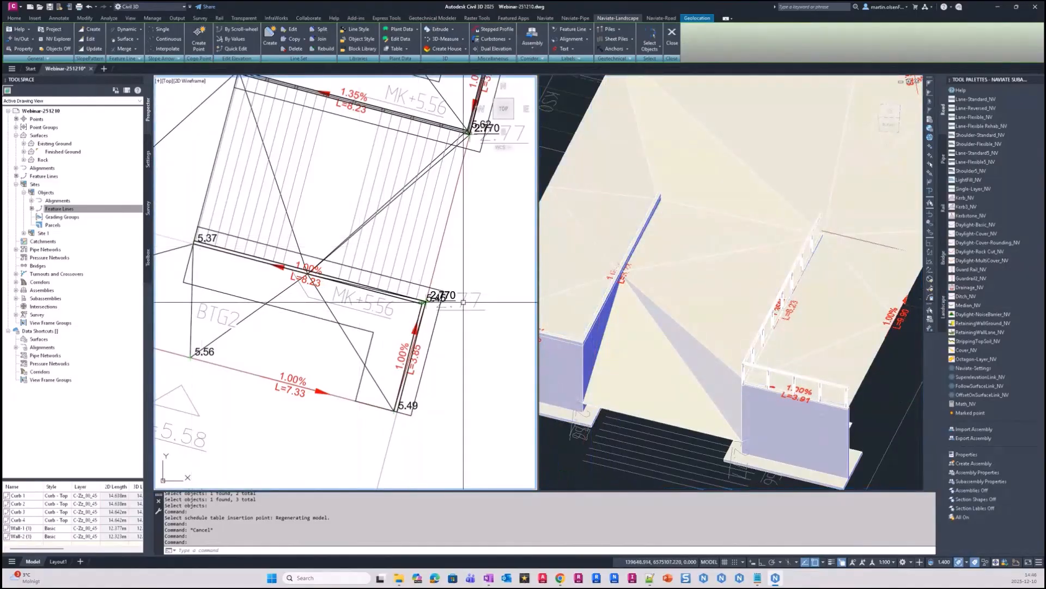
{"action": "left_click", "coordinate": [164, 38]}
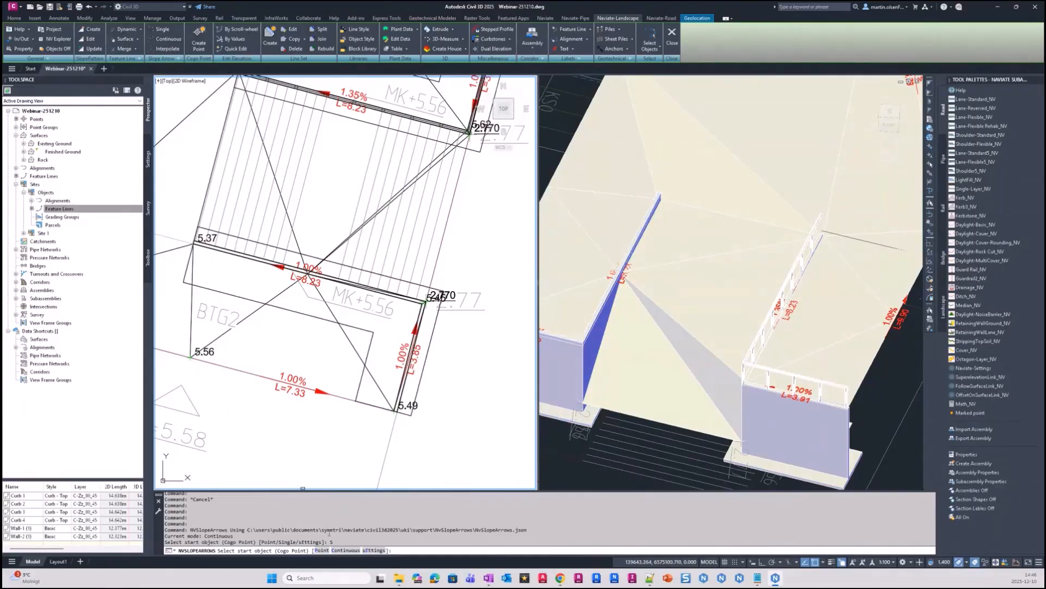
{"action": "scroll", "coordinate": [201, 251], "scroll_direction": "up", "scroll_amount": 4}
{"action": "left_click", "coordinate": [179, 256]}
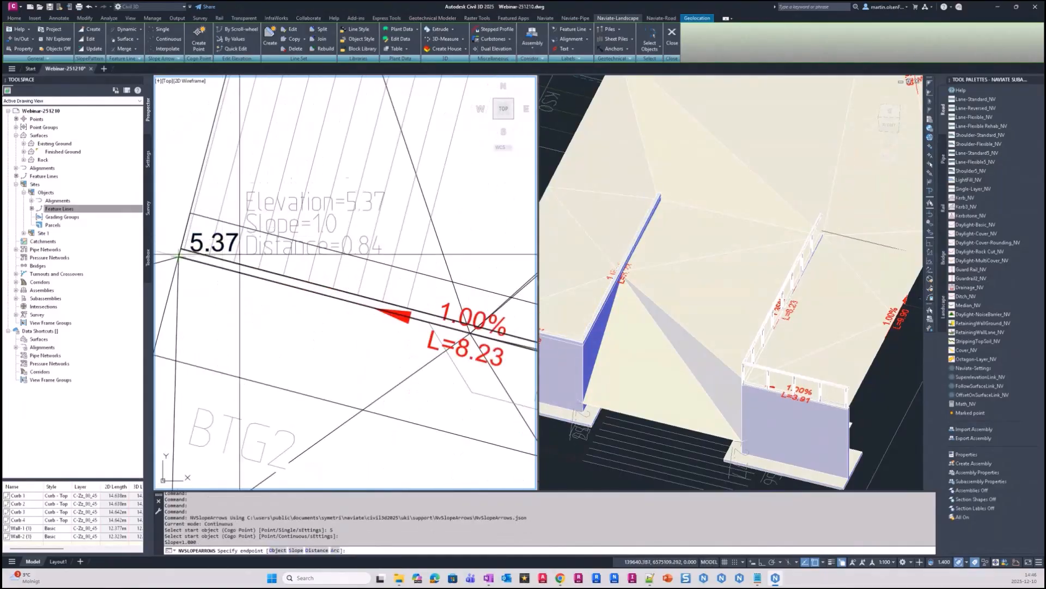
{"action": "scroll", "coordinate": [272, 382], "scroll_direction": "down", "scroll_amount": 4}
{"action": "type", "text": "O"}
{"action": "key", "text": "Return"}
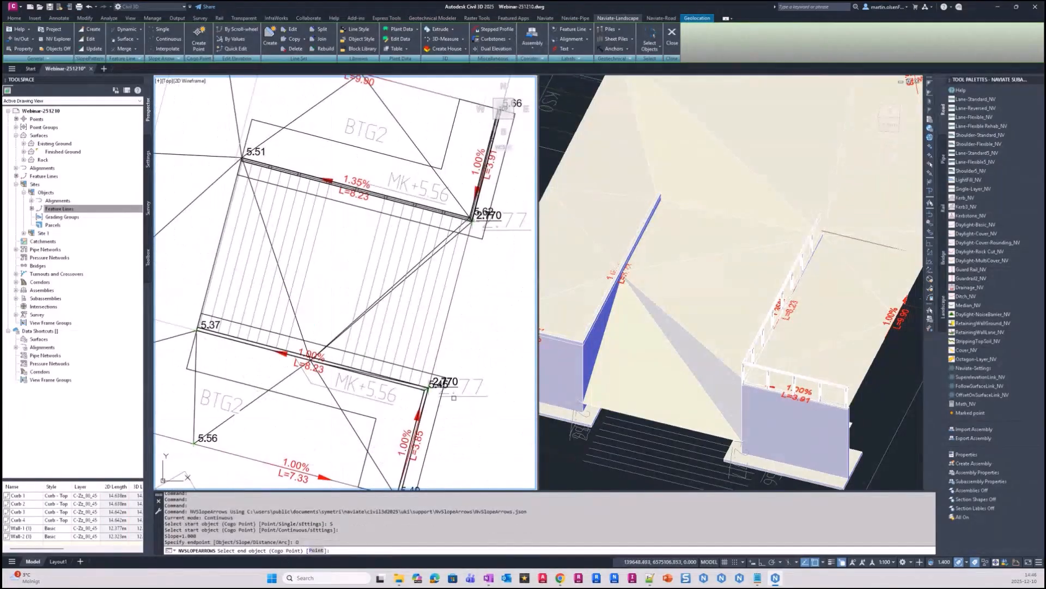
{"action": "scroll", "coordinate": [455, 396], "scroll_direction": "up", "scroll_amount": 4}
{"action": "left_click", "coordinate": [436, 347]}
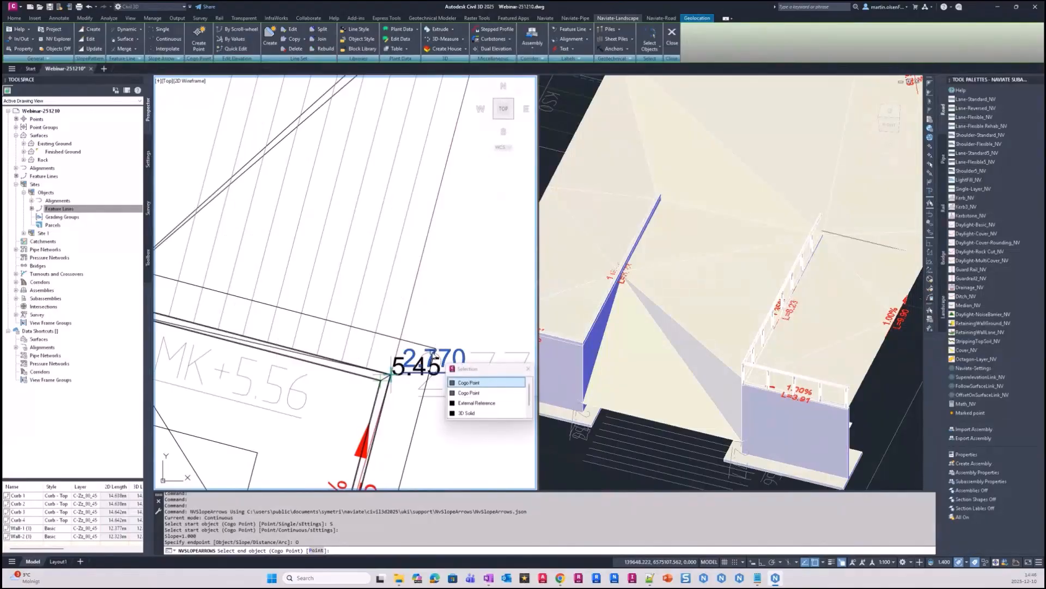
{"action": "left_click", "coordinate": [473, 384]}
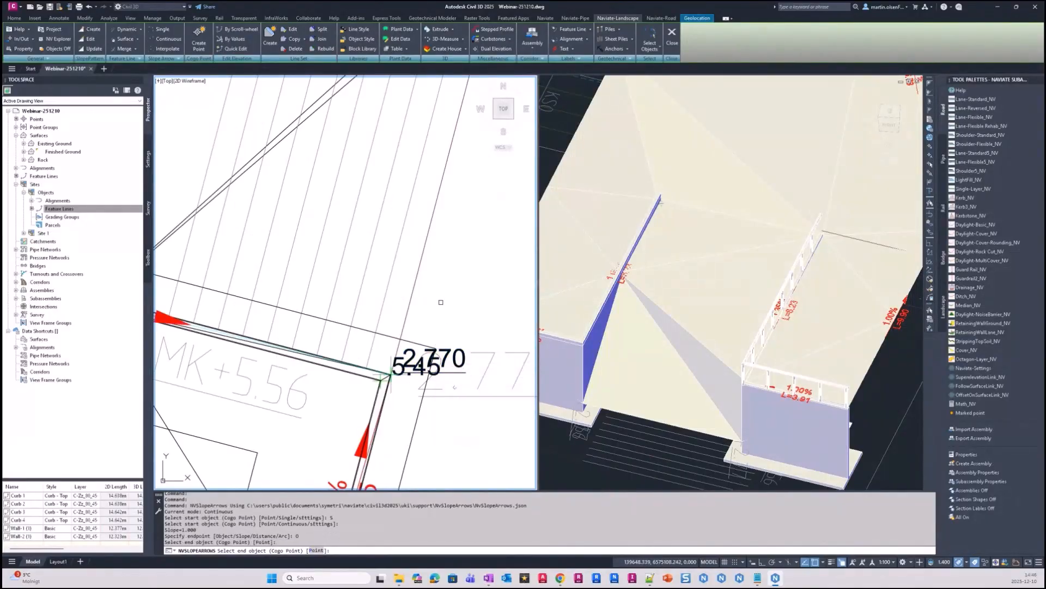
{"action": "key", "text": "Return"}
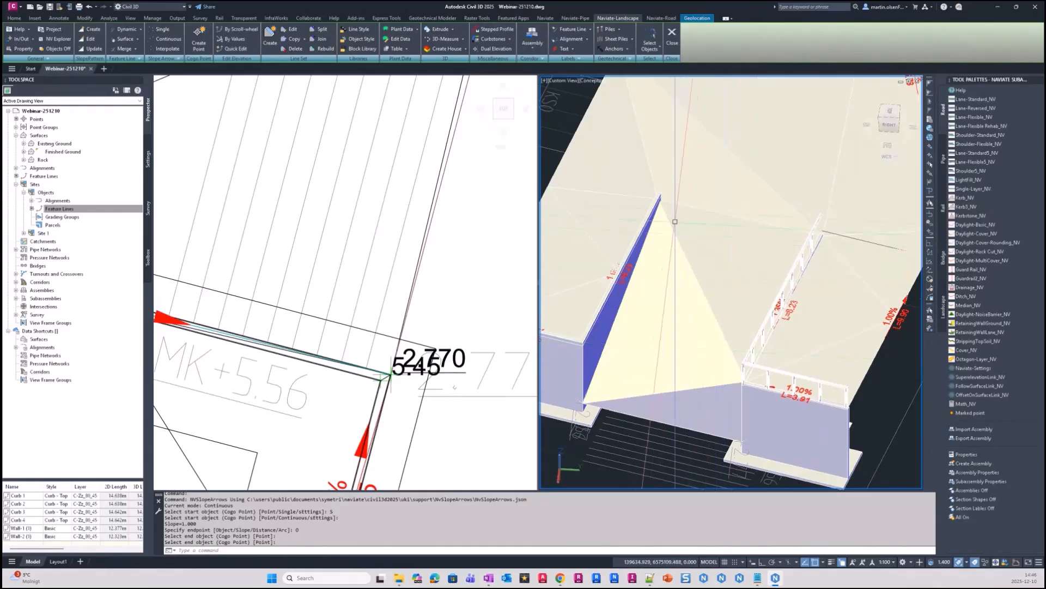
Examine the surface between the two retaining walls in 3D and its place in the overall site plan
{"action": "left_click", "coordinate": [643, 275]}
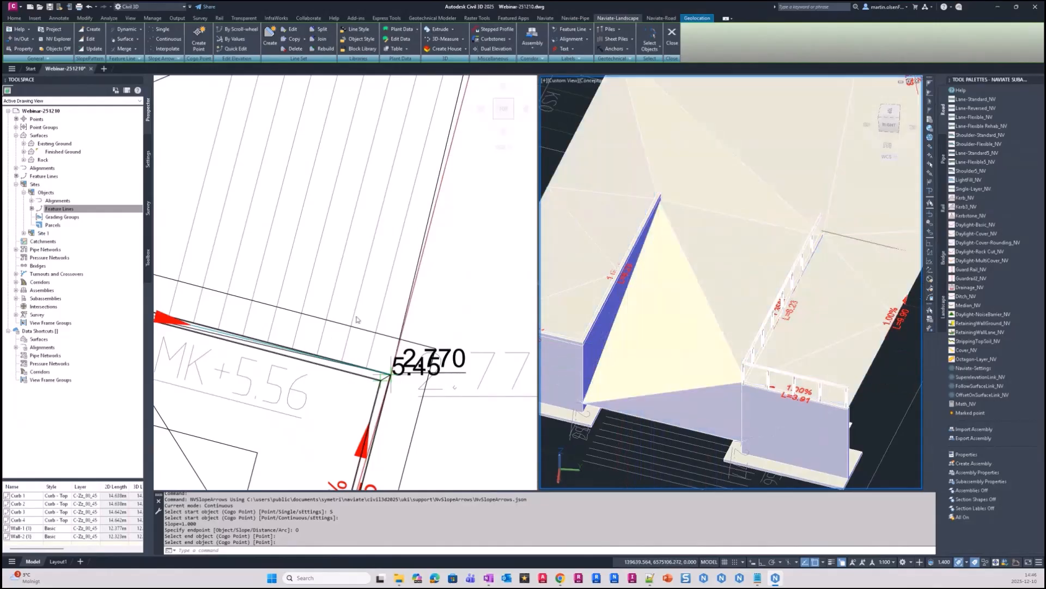
{"action": "scroll", "coordinate": [615, 306], "scroll_direction": "down", "scroll_amount": 3}
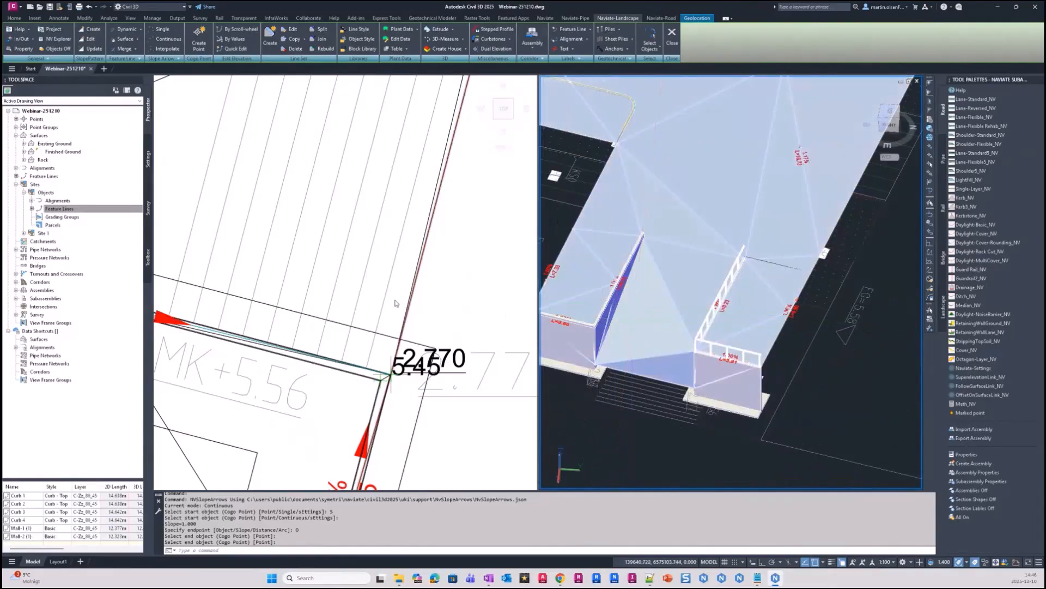
{"action": "scroll", "coordinate": [404, 303], "scroll_direction": "down", "scroll_amount": 3}
{"action": "scroll", "coordinate": [404, 303], "scroll_direction": "down", "scroll_amount": 5}
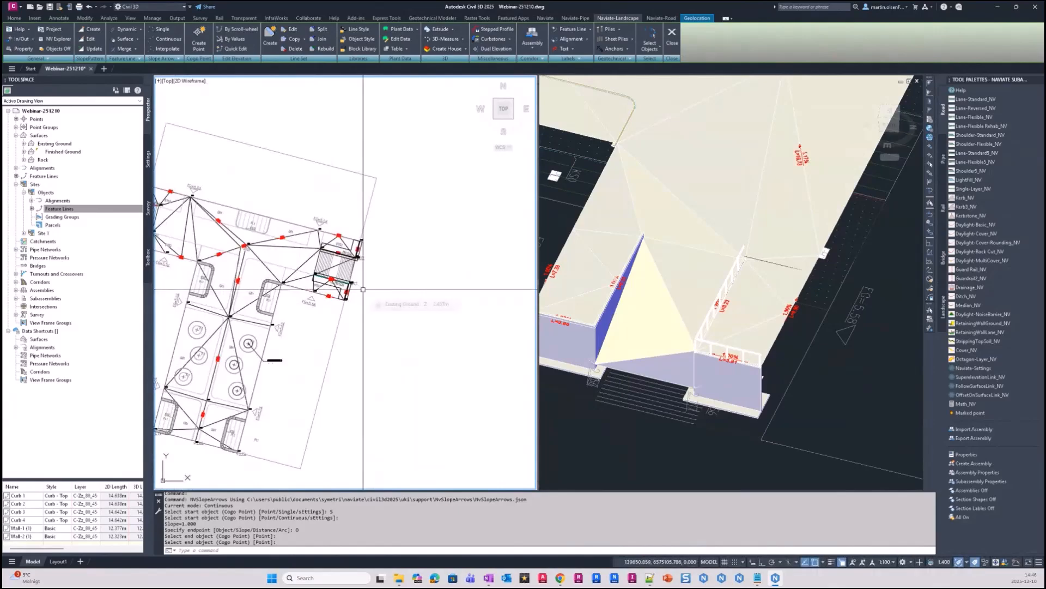
{"action": "middle_click_drag", "start_coordinate": [320, 273], "coordinate": [343, 266]}
{"action": "middle_click_drag", "start_coordinate": [281, 286], "coordinate": [310, 283]}
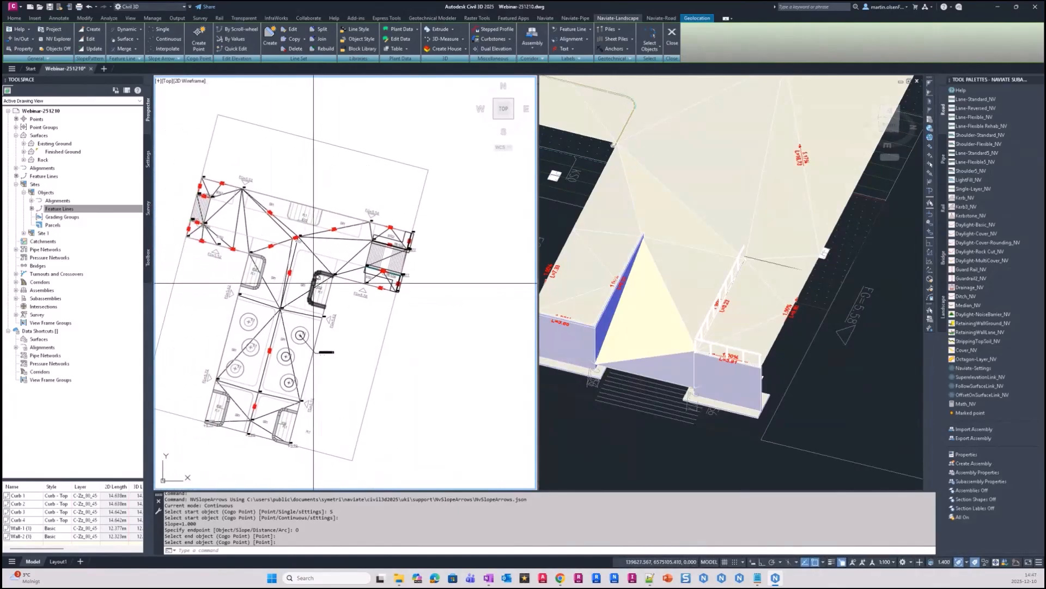
{"action": "left_click", "coordinate": [309, 283]}
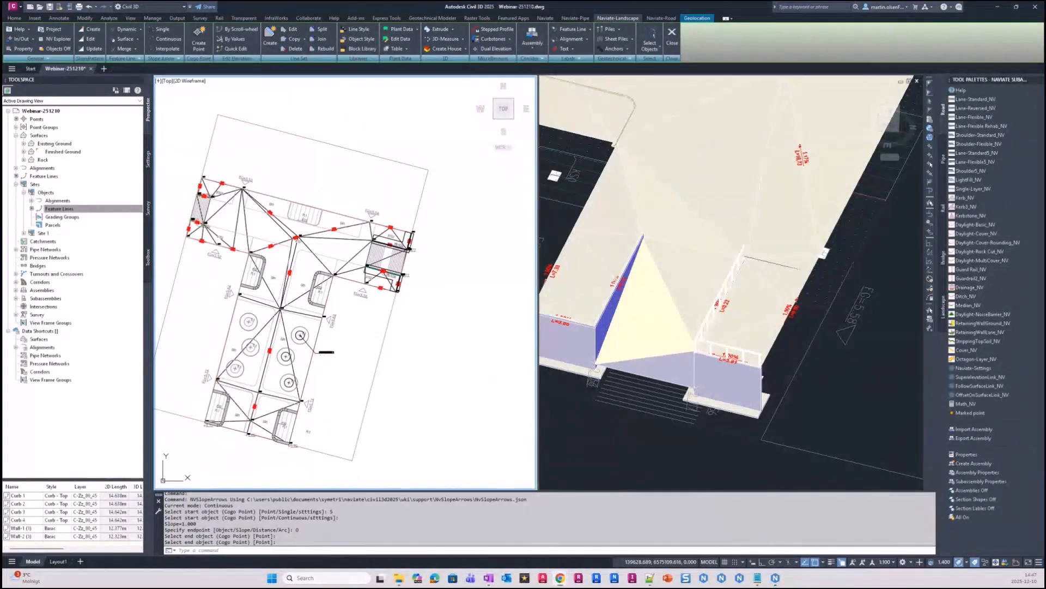
{"action": "left_click", "coordinate": [601, 363]}
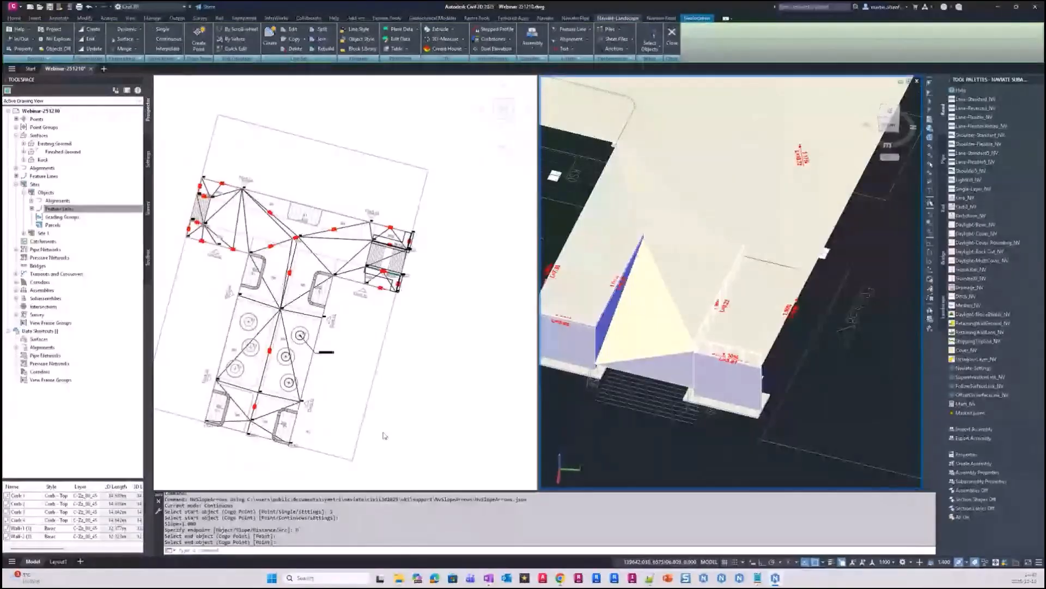
Add a single slope arrow from the 5.51 point to the 2.770 point along the northern retaining wall beside the stairs
{"action": "left_click", "coordinate": [173, 29]}
{"action": "scroll", "coordinate": [401, 235], "scroll_direction": "up", "scroll_amount": 10}
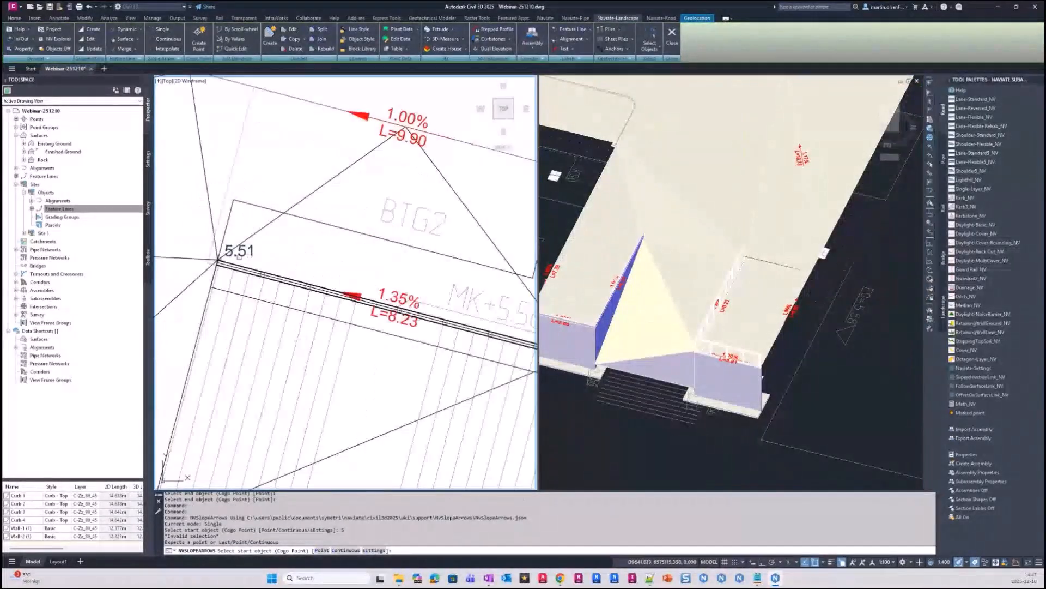
{"action": "scroll", "coordinate": [252, 254], "scroll_direction": "down", "scroll_amount": 2}
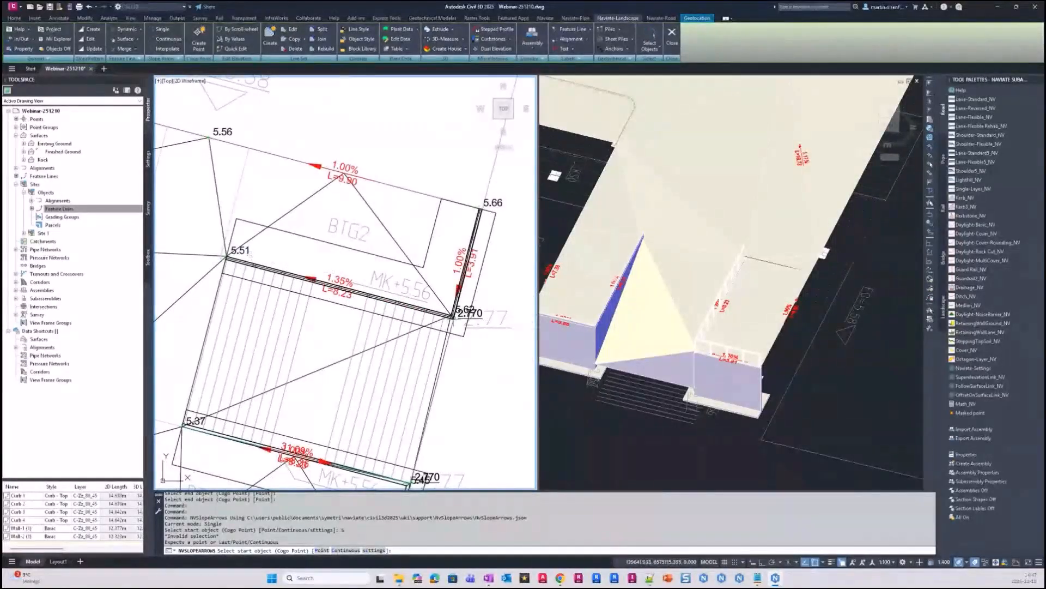
{"action": "left_click", "coordinate": [229, 256]}
{"action": "scroll", "coordinate": [451, 322], "scroll_direction": "up", "scroll_amount": 3}
{"action": "right_click", "coordinate": [456, 328]}
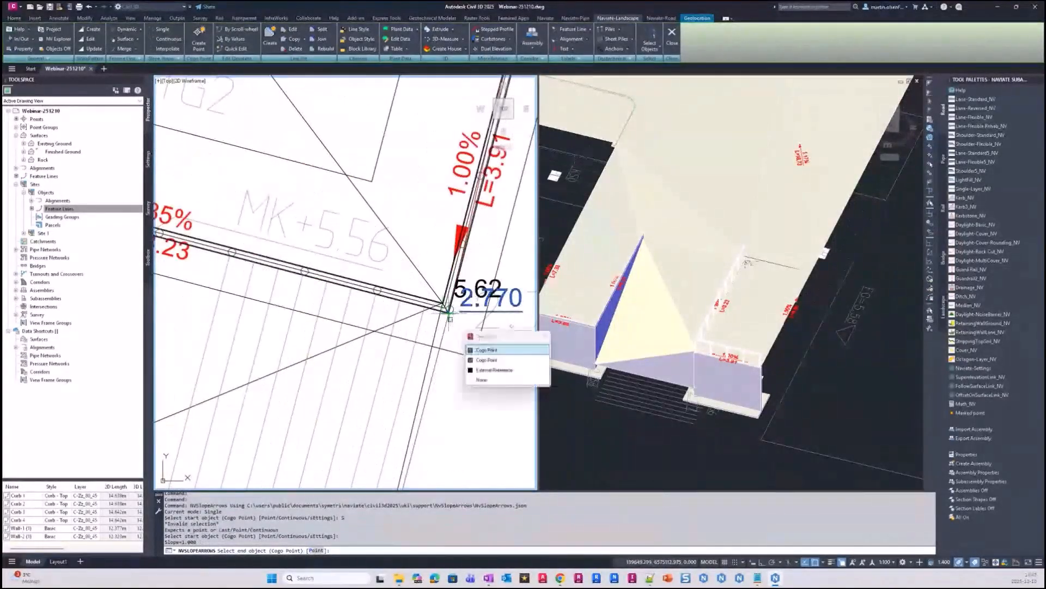
{"action": "left_click", "coordinate": [486, 351]}
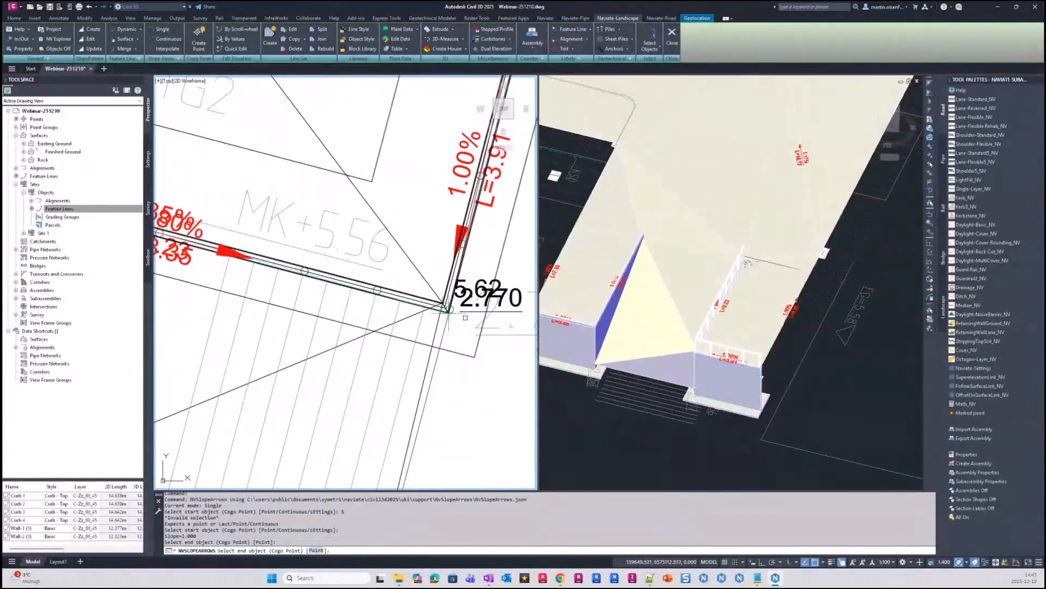
{"action": "key", "text": "Return"}
Examine the surface between the retaining walls and the complete site model in the 3D view
{"action": "left_click", "coordinate": [693, 351]}
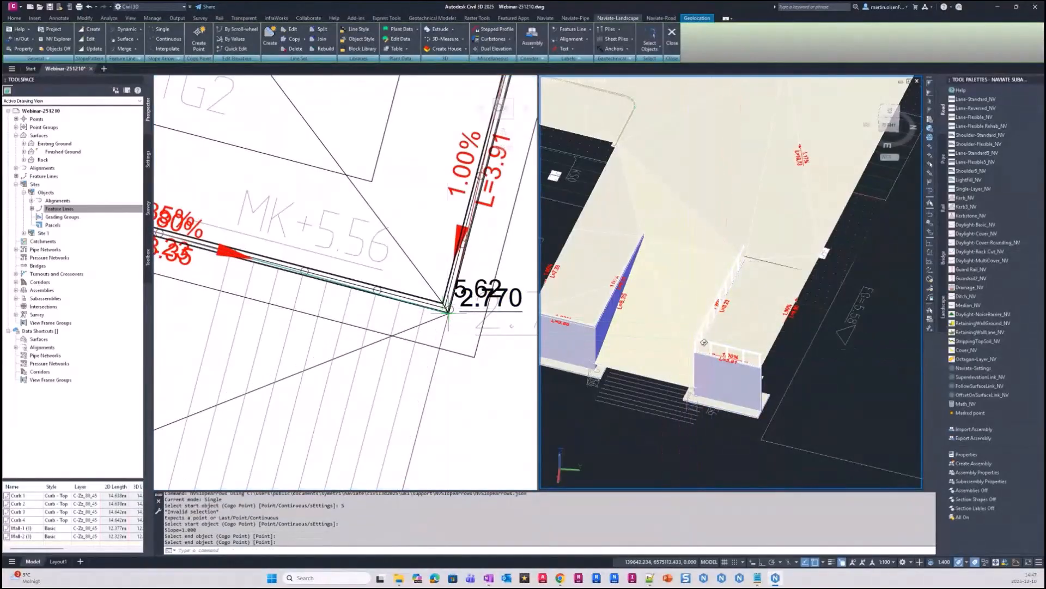
{"action": "scroll", "coordinate": [692, 352], "scroll_direction": "down", "scroll_amount": 6}
{"action": "scroll", "coordinate": [654, 318], "scroll_direction": "down", "scroll_amount": 3}
{"action": "key", "text": "Escape"}
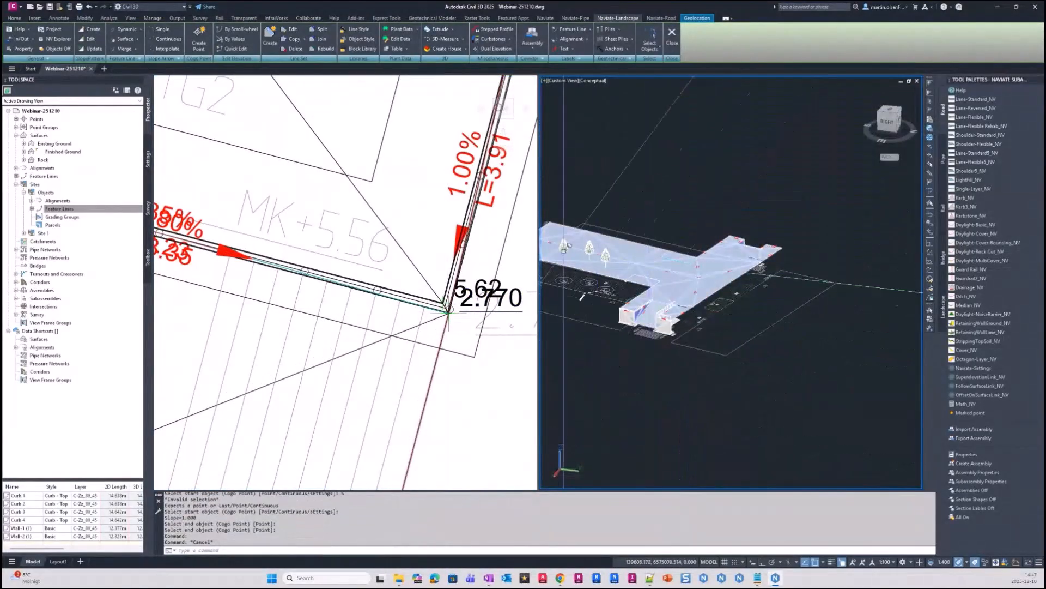
{"action": "left_click", "coordinate": [595, 346]}
{"action": "key", "text": "Escape"}
{"action": "scroll", "coordinate": [615, 339], "scroll_direction": "up", "scroll_amount": 4}
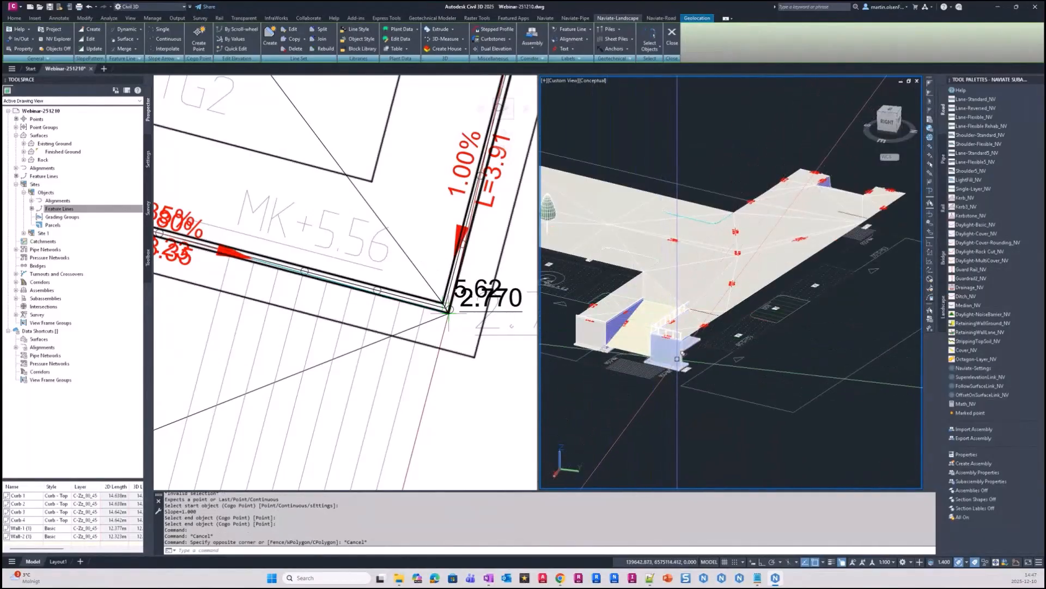
{"action": "key", "text": "Escape"}
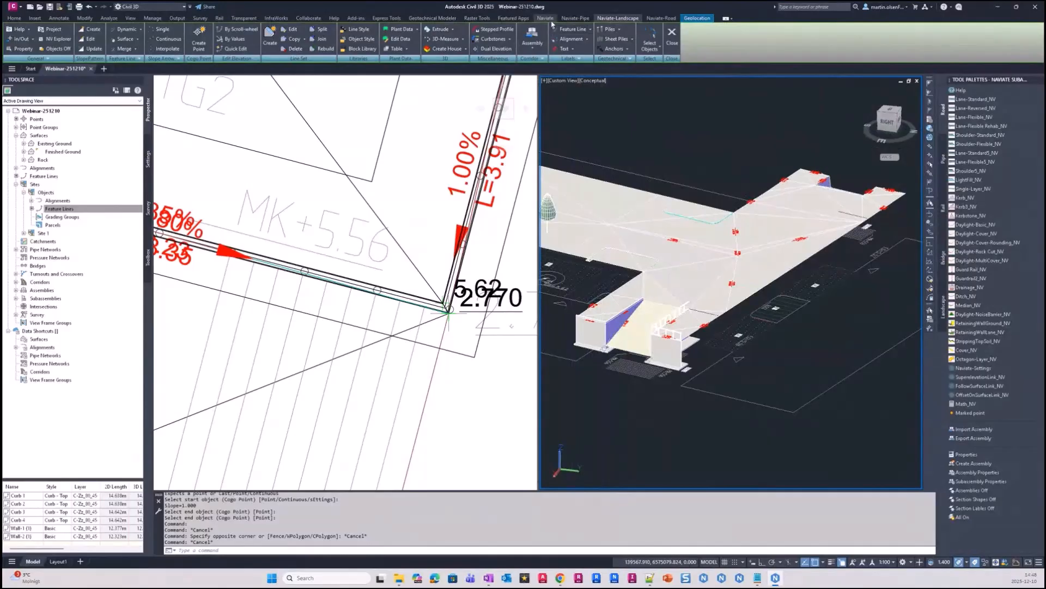
Import the IfcObject property set definition into the drawing
{"action": "left_click", "coordinate": [551, 22]}
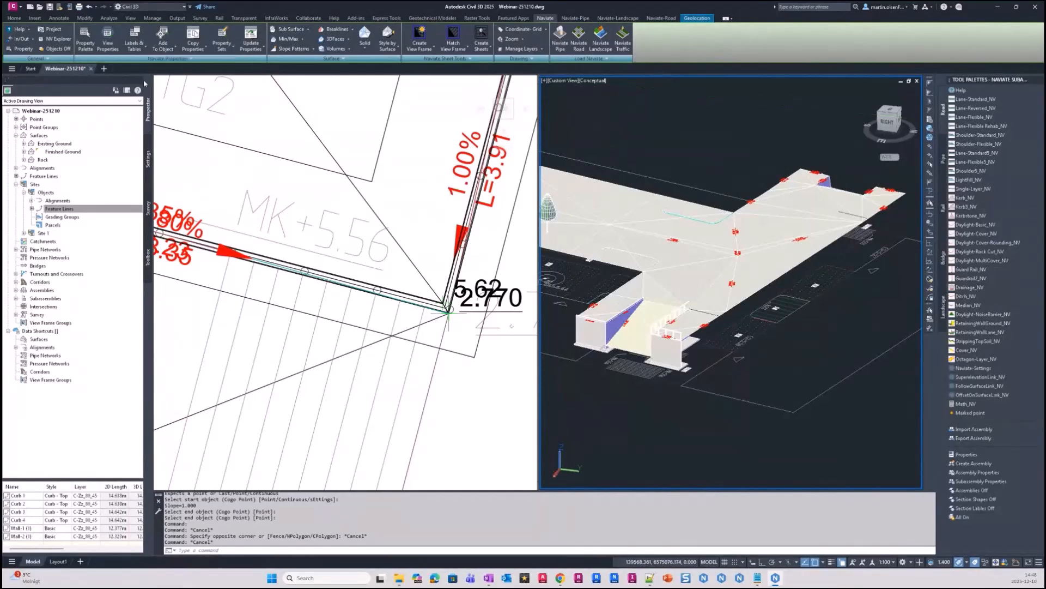
{"action": "left_click", "coordinate": [225, 50]}
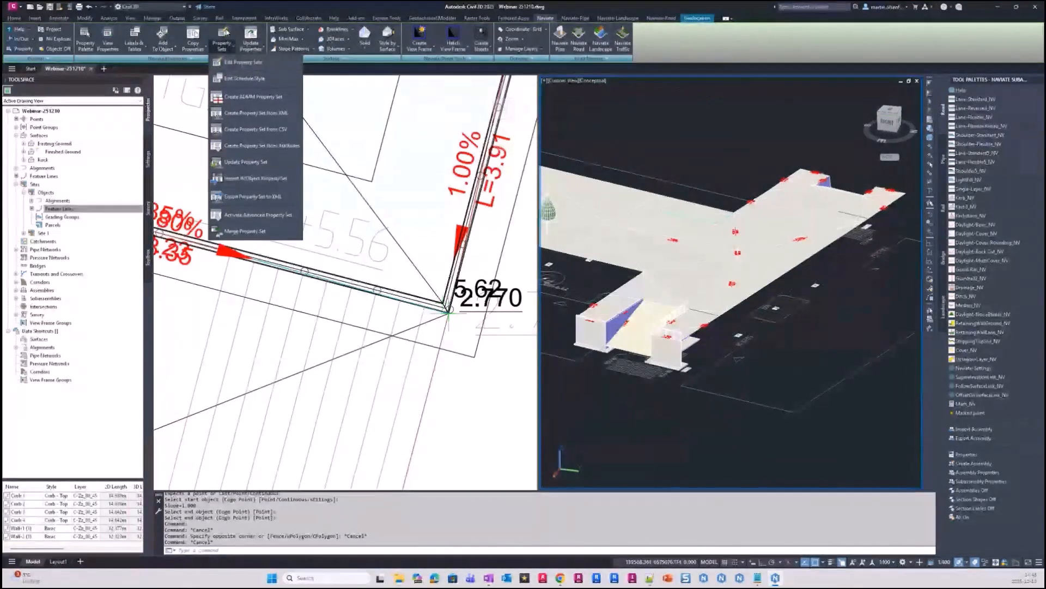
{"action": "left_click", "coordinate": [225, 33]}
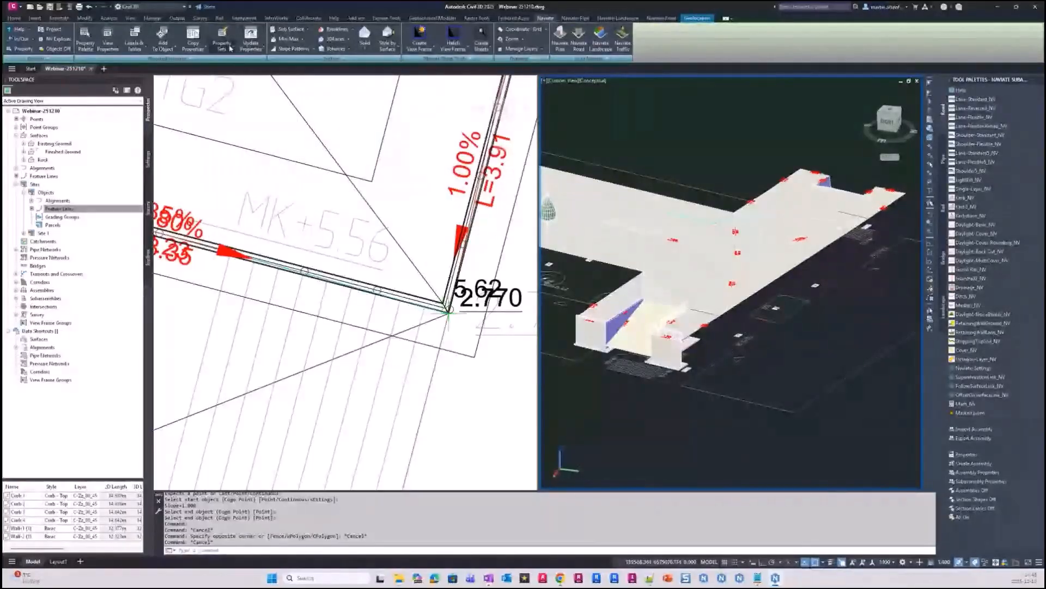
{"action": "left_click", "coordinate": [230, 51]}
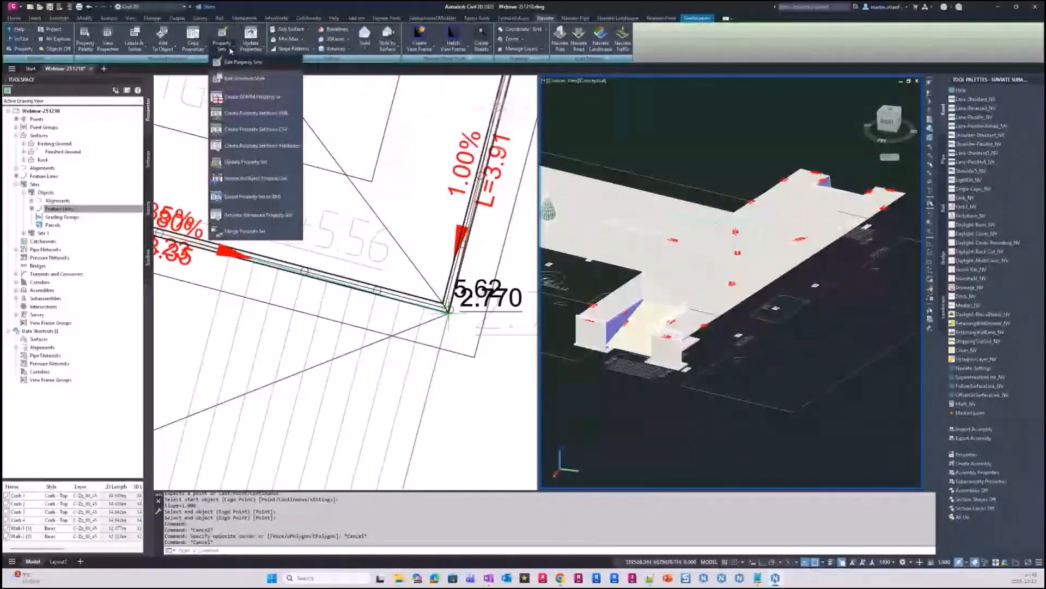
{"action": "left_click", "coordinate": [252, 185]}
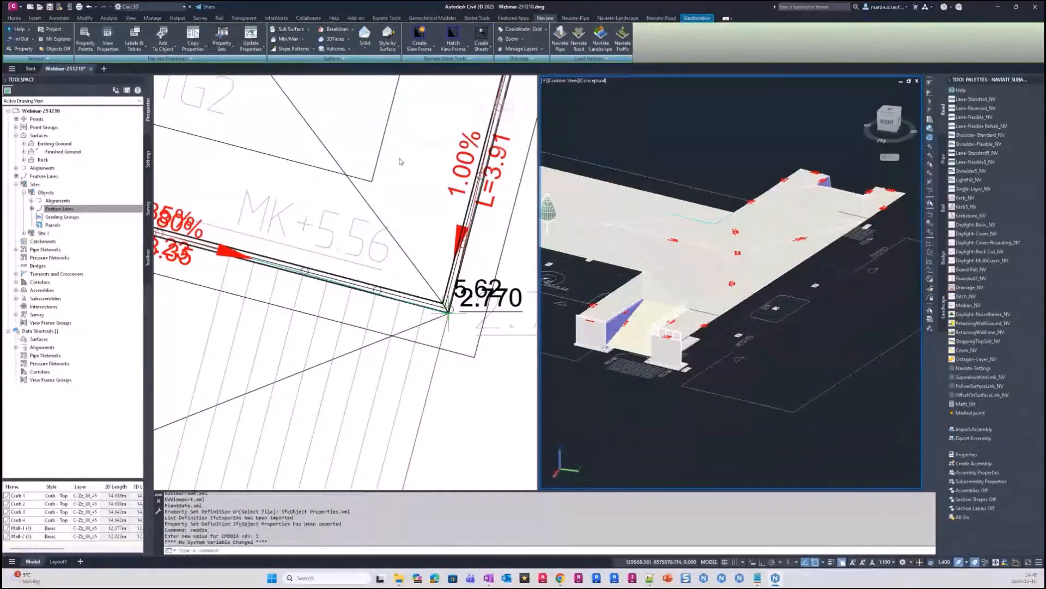
Edit the extruded retaining wall without railing and set its IFC export type to IfcWall.RETAININGWALL
{"action": "left_click", "coordinate": [612, 21]}
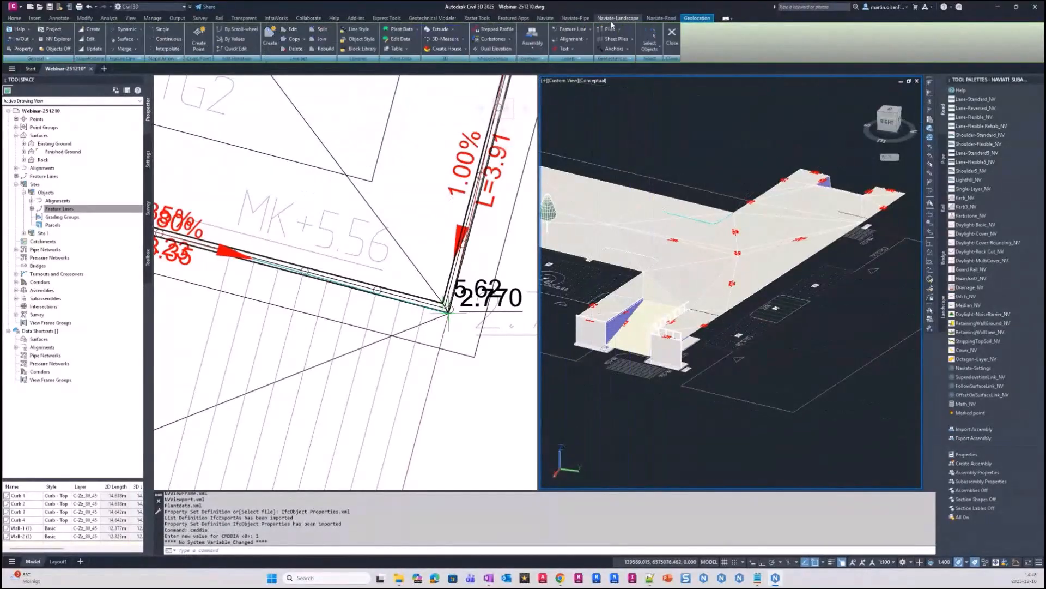
{"action": "left_click", "coordinate": [453, 29]}
{"action": "left_click", "coordinate": [454, 42]}
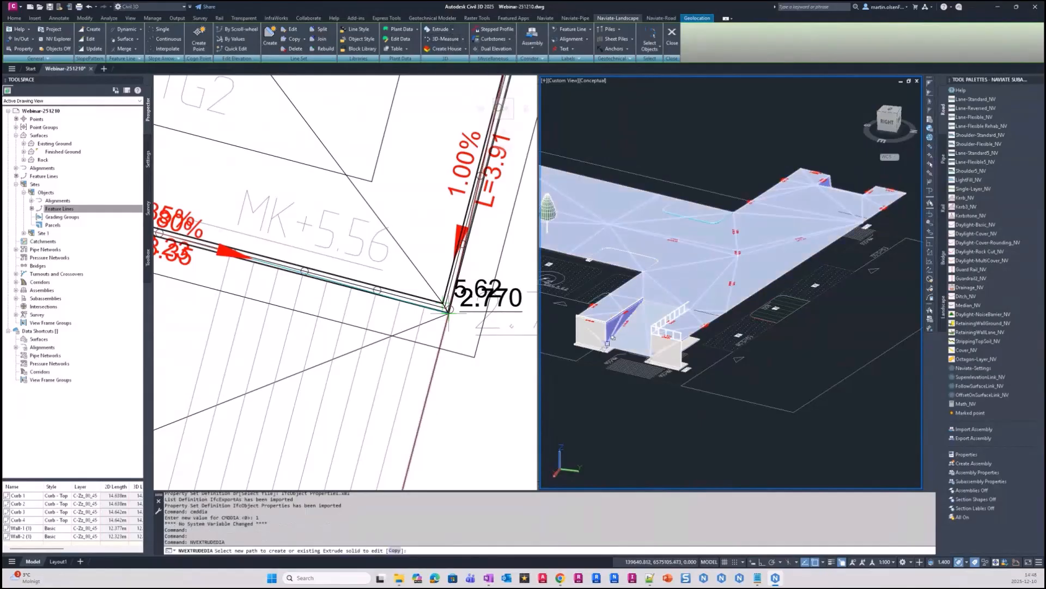
{"action": "left_click", "coordinate": [607, 343]}
{"action": "left_click", "coordinate": [641, 379]}
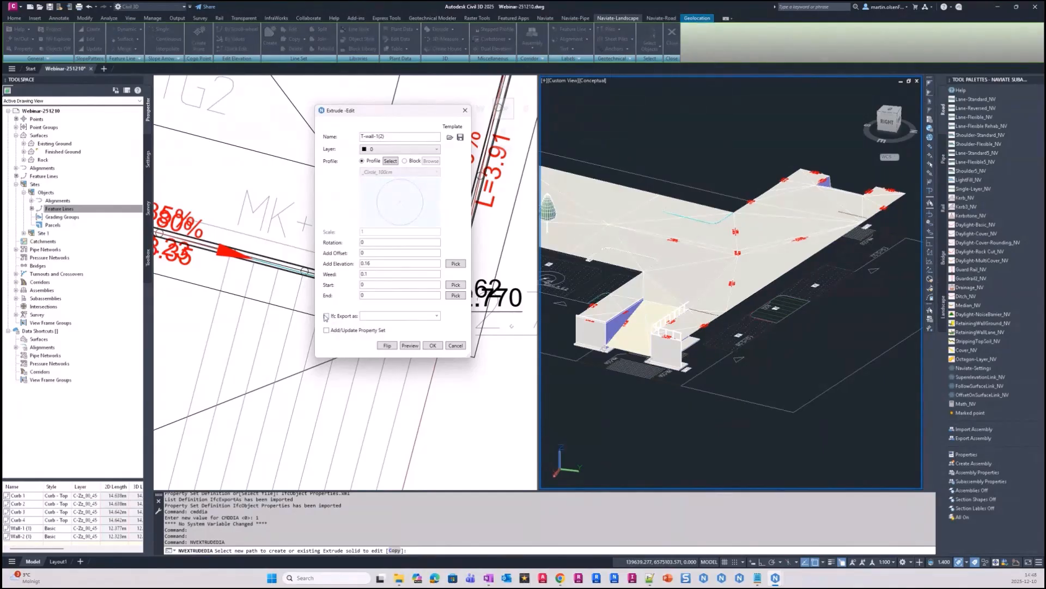
{"action": "left_click", "coordinate": [327, 316]}
{"action": "left_click", "coordinate": [436, 315]}
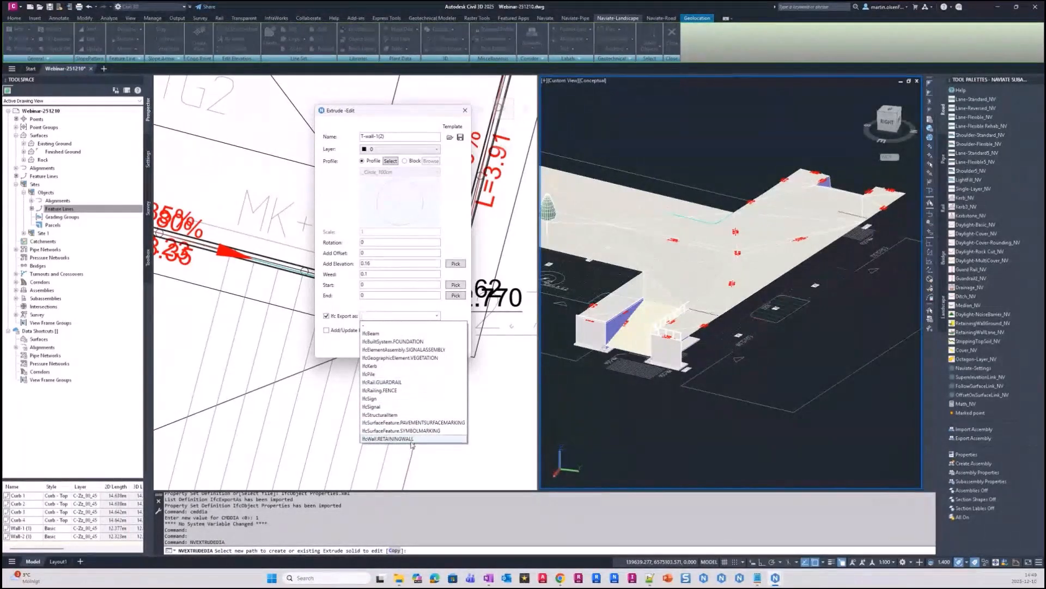
{"action": "left_click", "coordinate": [410, 439]}
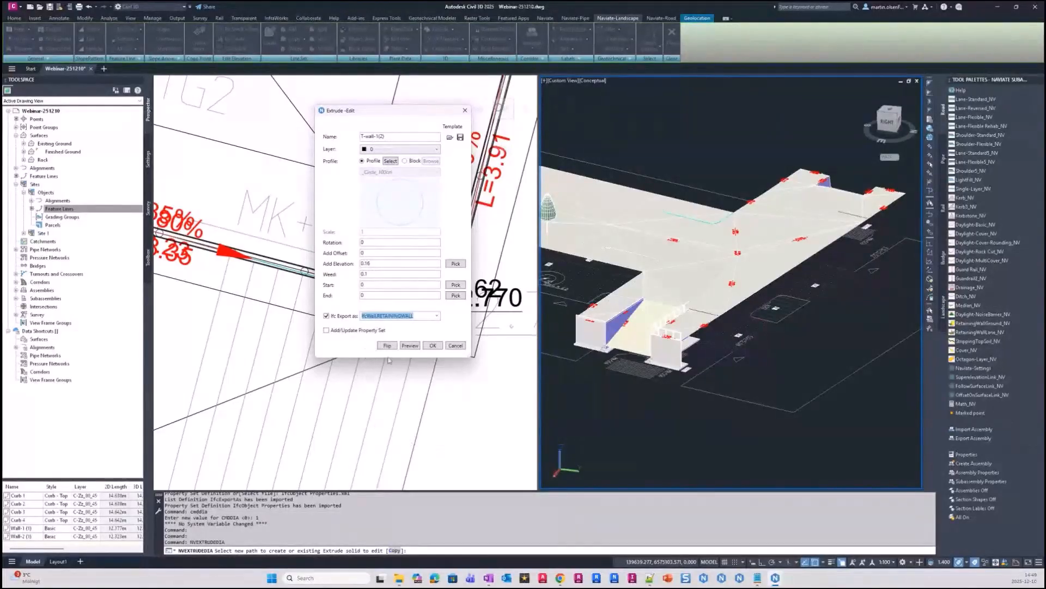
Add the NV-Corridor property set to the extruded retaining wall and set its Code property to the manual text "Wall"
{"action": "left_click", "coordinate": [387, 331]}
{"action": "left_click", "coordinate": [433, 347]}
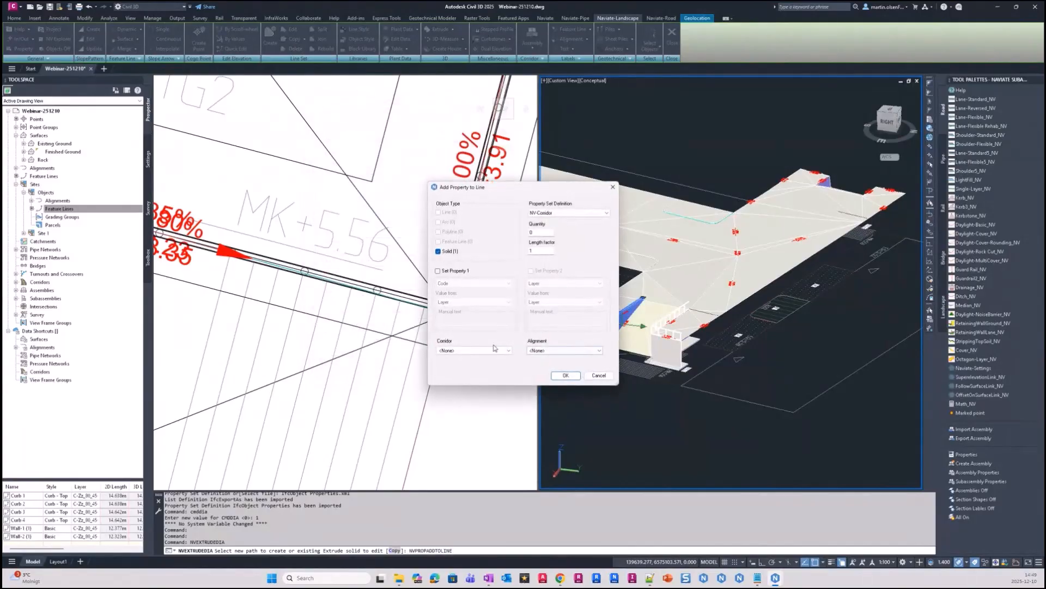
{"action": "left_click", "coordinate": [454, 271]}
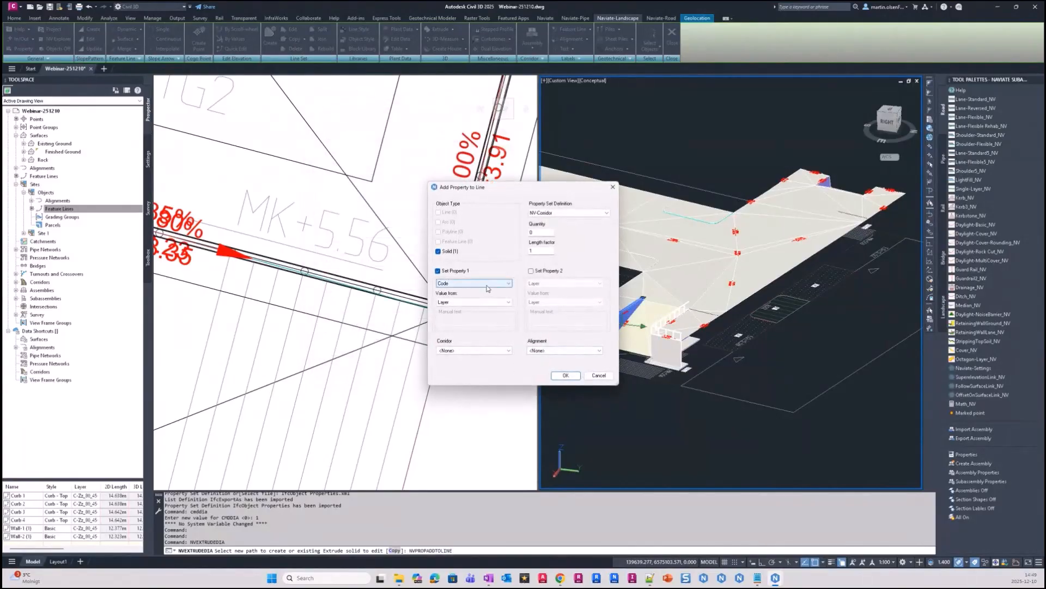
{"action": "left_click", "coordinate": [488, 287]}
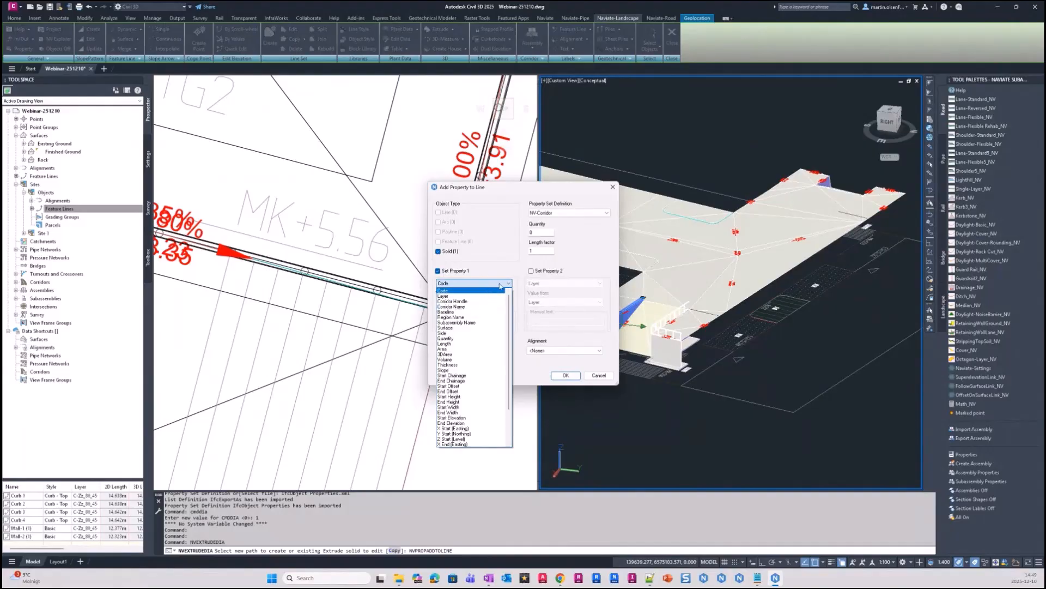
{"action": "left_click", "coordinate": [484, 290]}
{"action": "left_click", "coordinate": [496, 302]}
{"action": "left_click", "coordinate": [484, 325]}
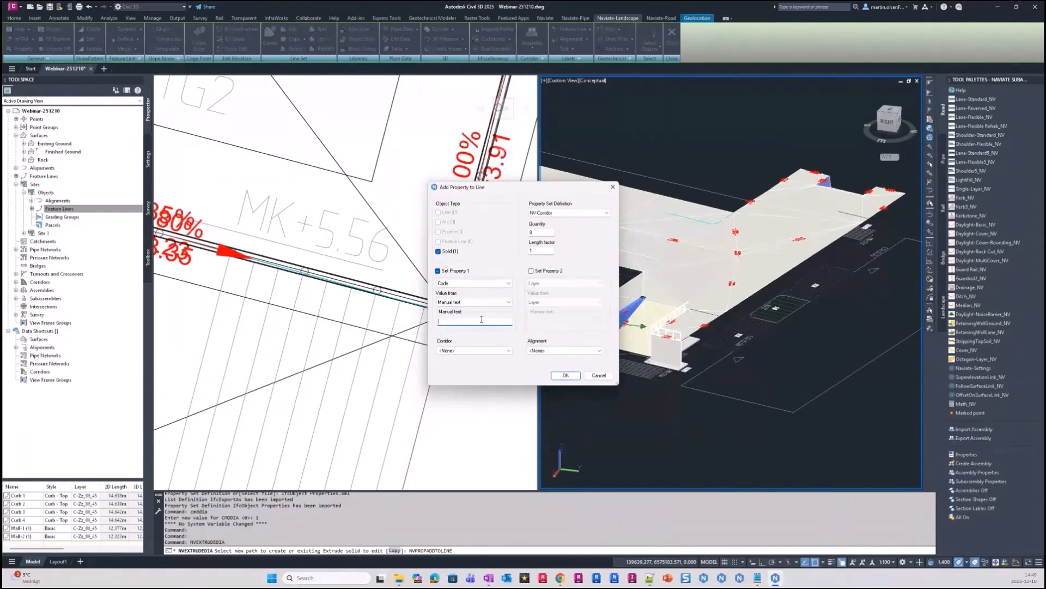
{"action": "type", "text": "Wall"}
{"action": "left_click", "coordinate": [565, 375]}
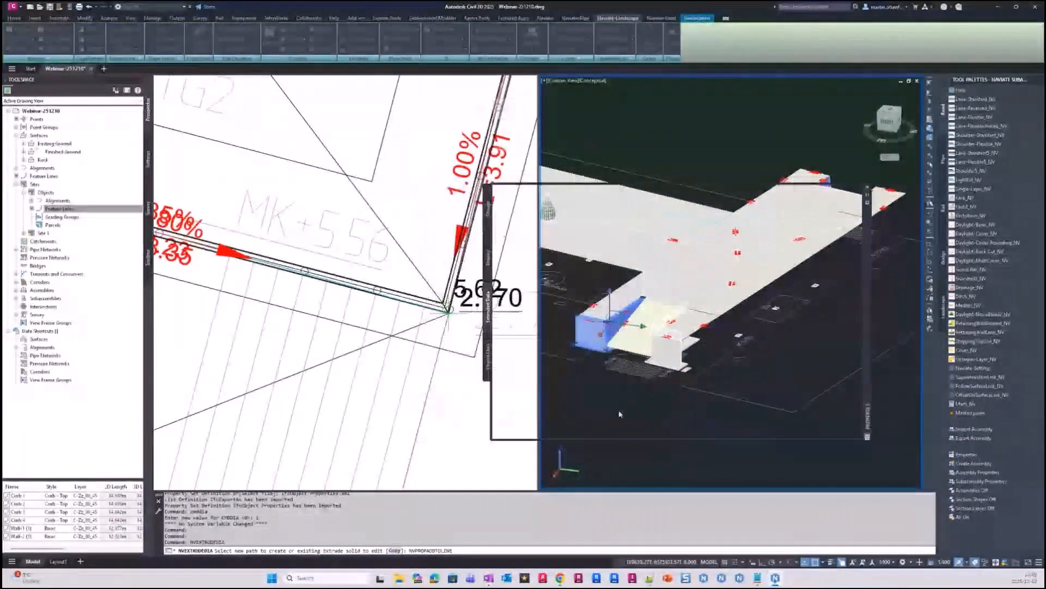
Check the retaining wall solid's extended data, including the IFC export type under IfcObject Properties, and close its properties
{"action": "left_click_drag", "start_coordinate": [828, 342], "coordinate": [561, 290]}
{"action": "scroll", "coordinate": [545, 294], "scroll_direction": "down", "scroll_amount": 5}
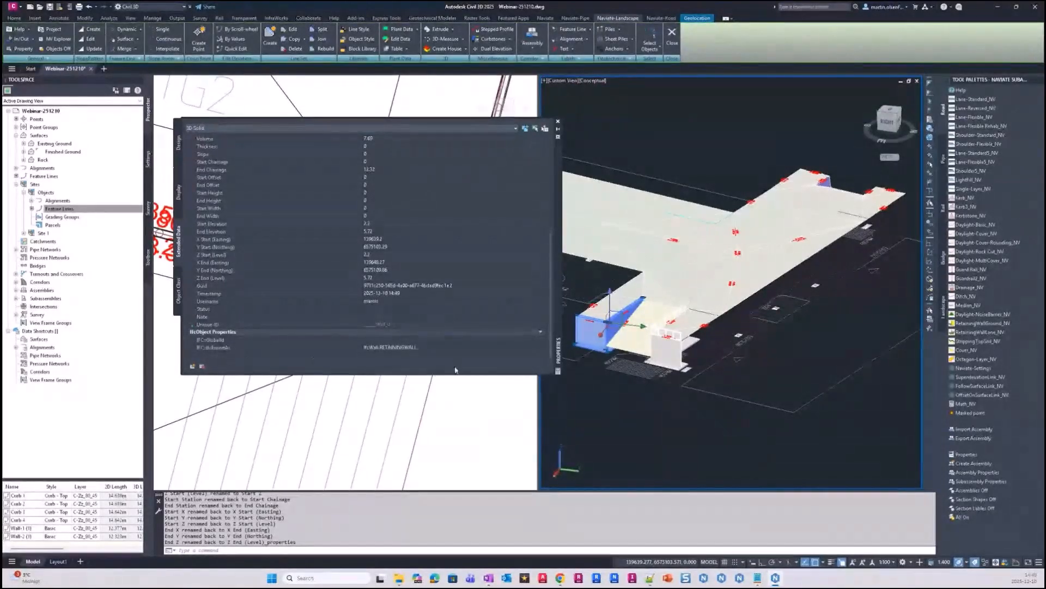
{"action": "left_click", "coordinate": [446, 347]}
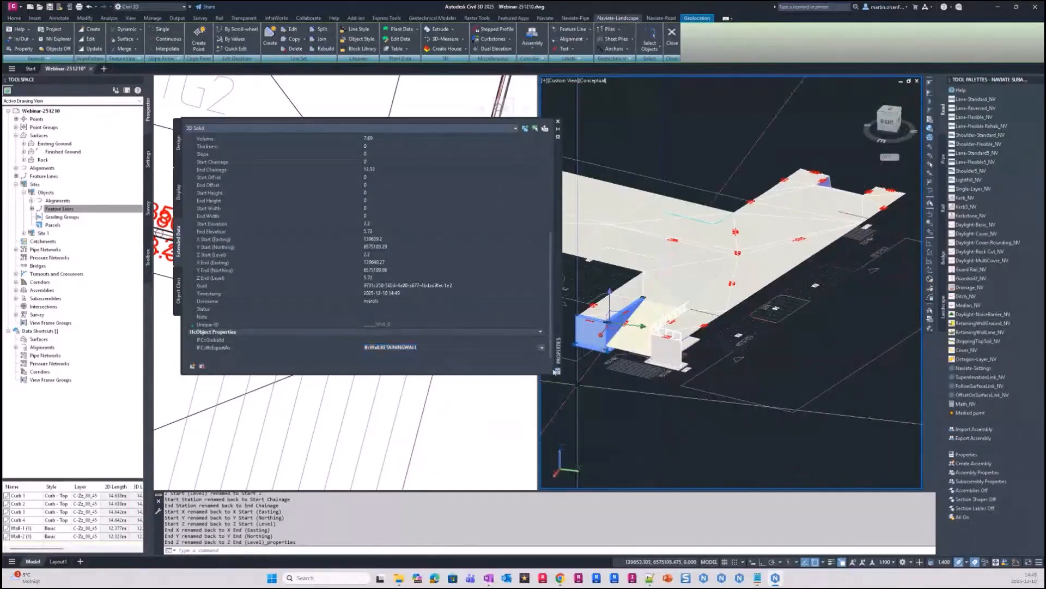
{"action": "left_click", "coordinate": [541, 348]}
{"action": "left_click", "coordinate": [541, 347]}
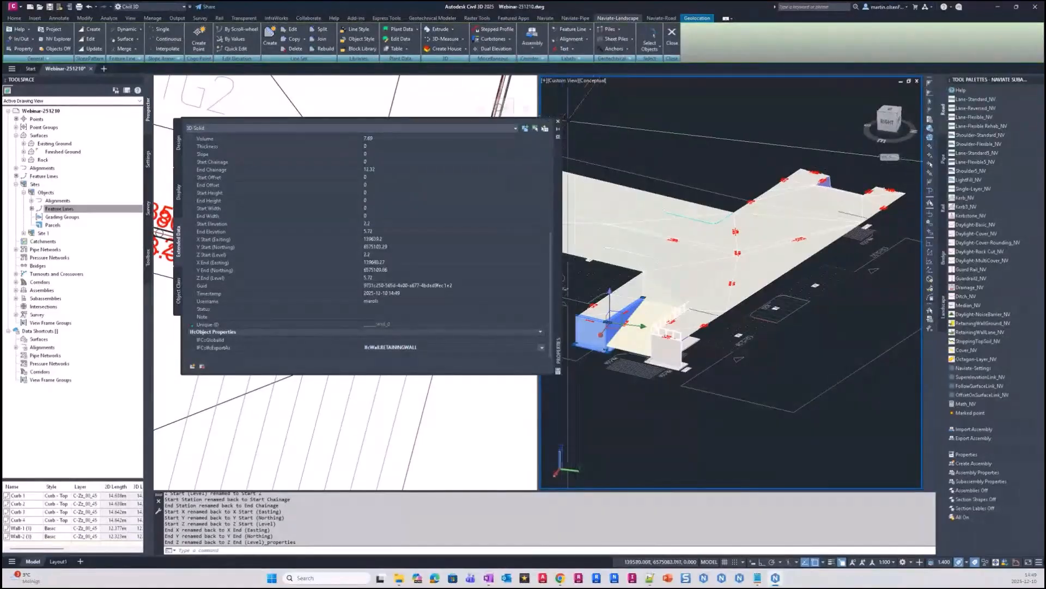
{"action": "left_click", "coordinate": [558, 121]}
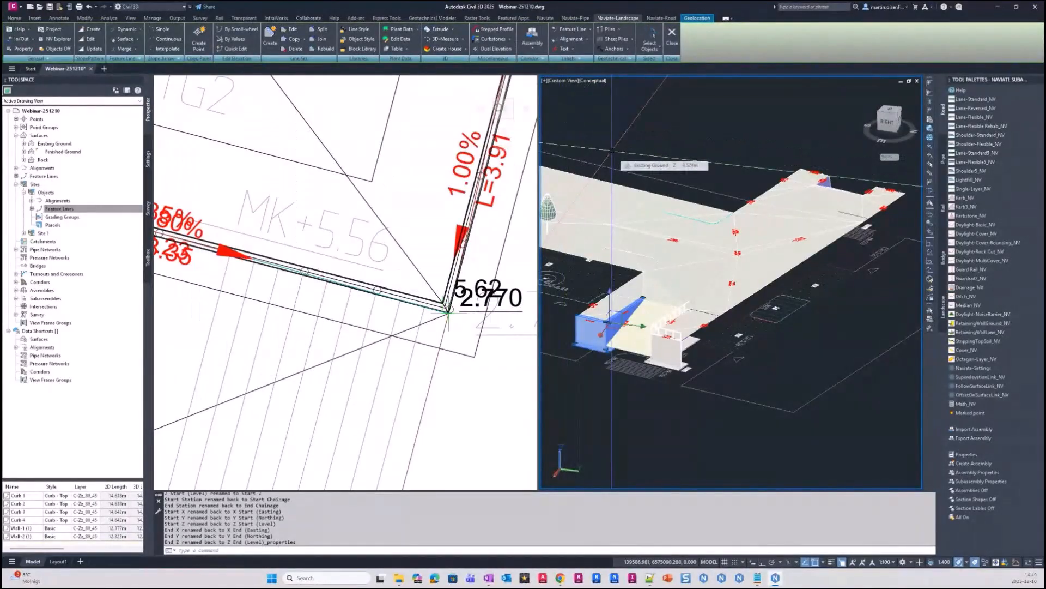
{"action": "mouse_move", "coordinate": [630, 297]}
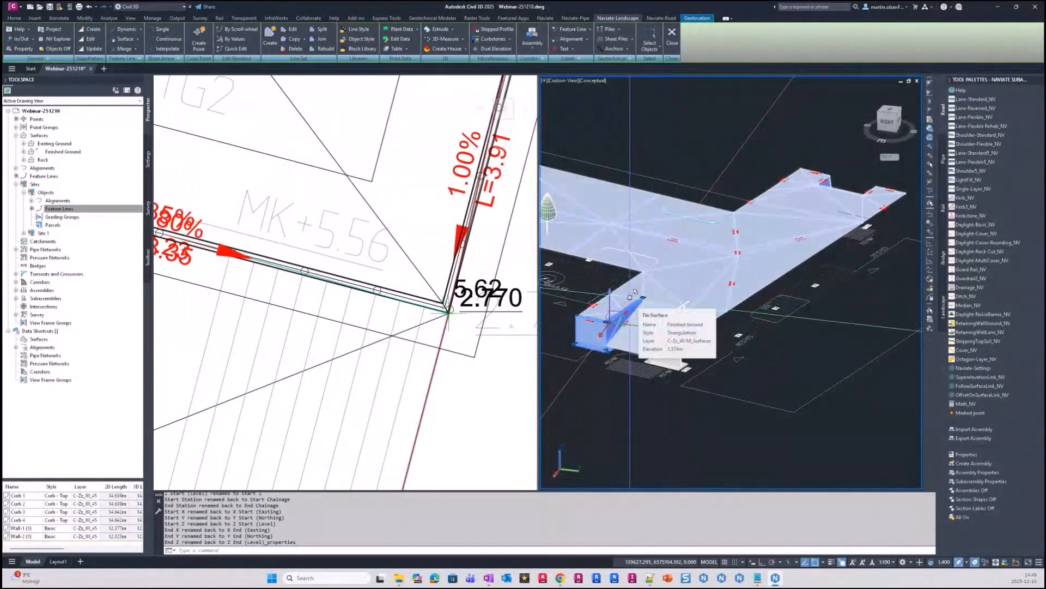